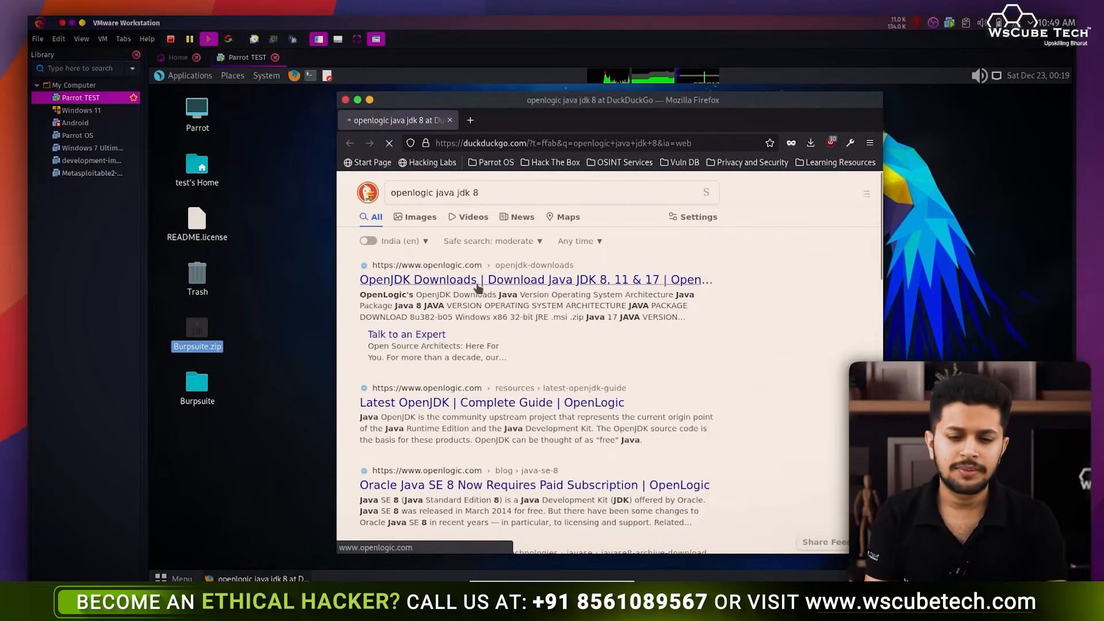
- Open OpenLogic's OpenJDK Downloads page and scroll down to the download filters
left_click(477, 286)
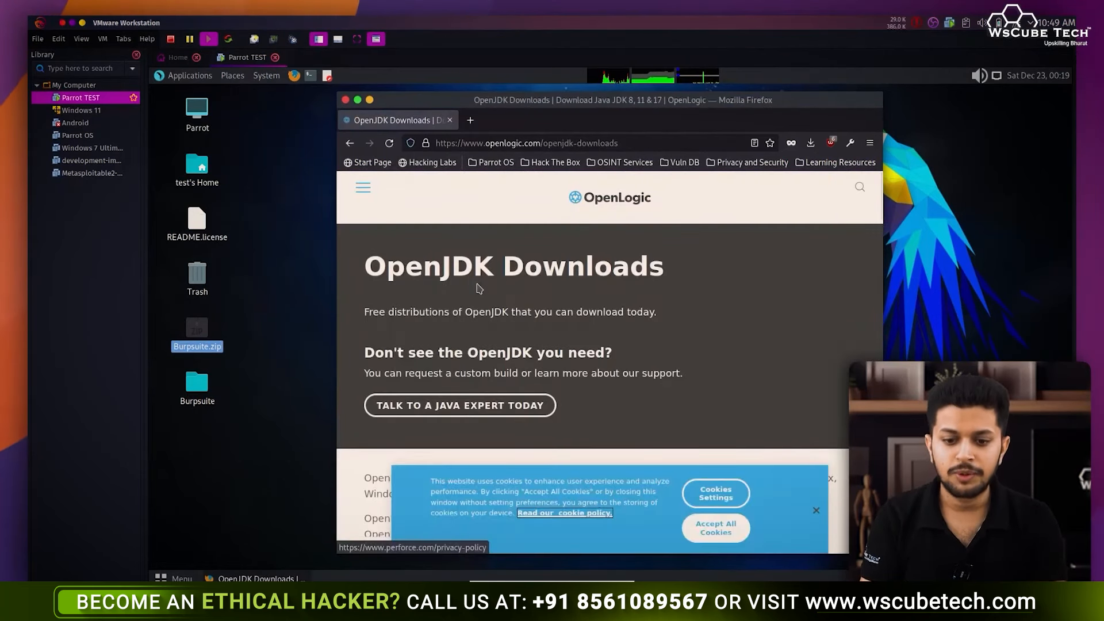
scroll(478, 286, "down", 5)
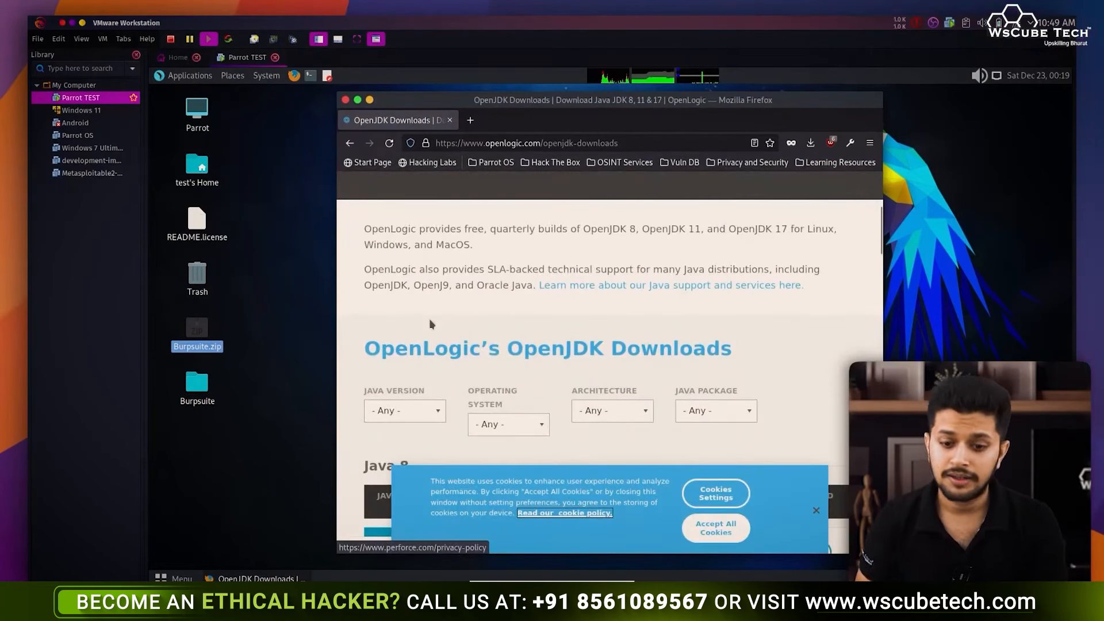
scroll(429, 320, "down", 1)
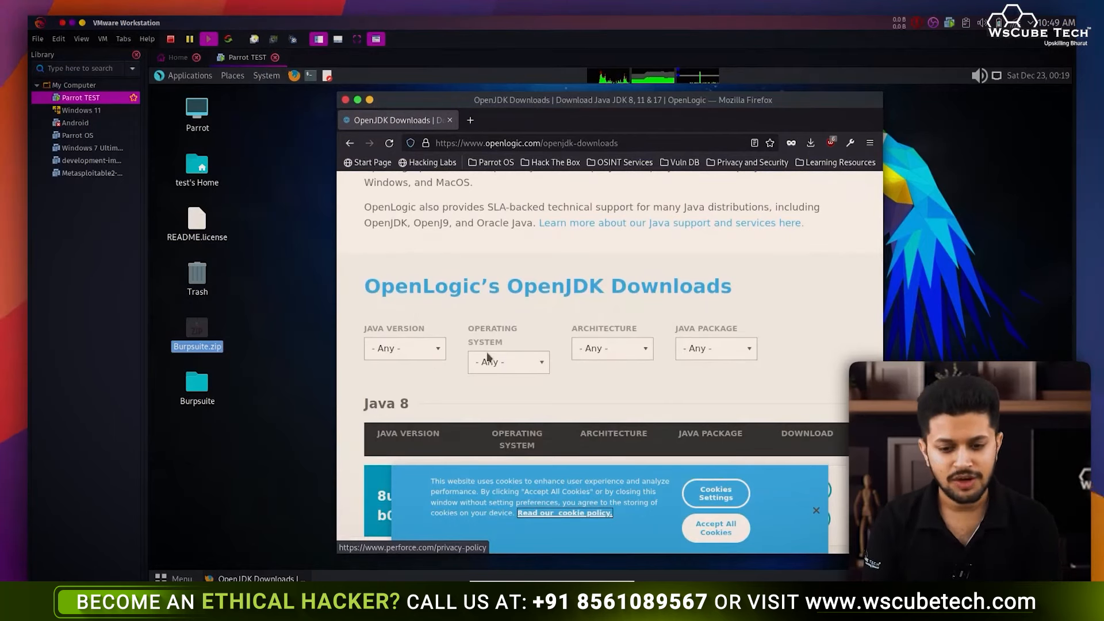
- Filter the downloads to Java 8, Linux, x86 64-bit, JDK package
left_click(438, 348)
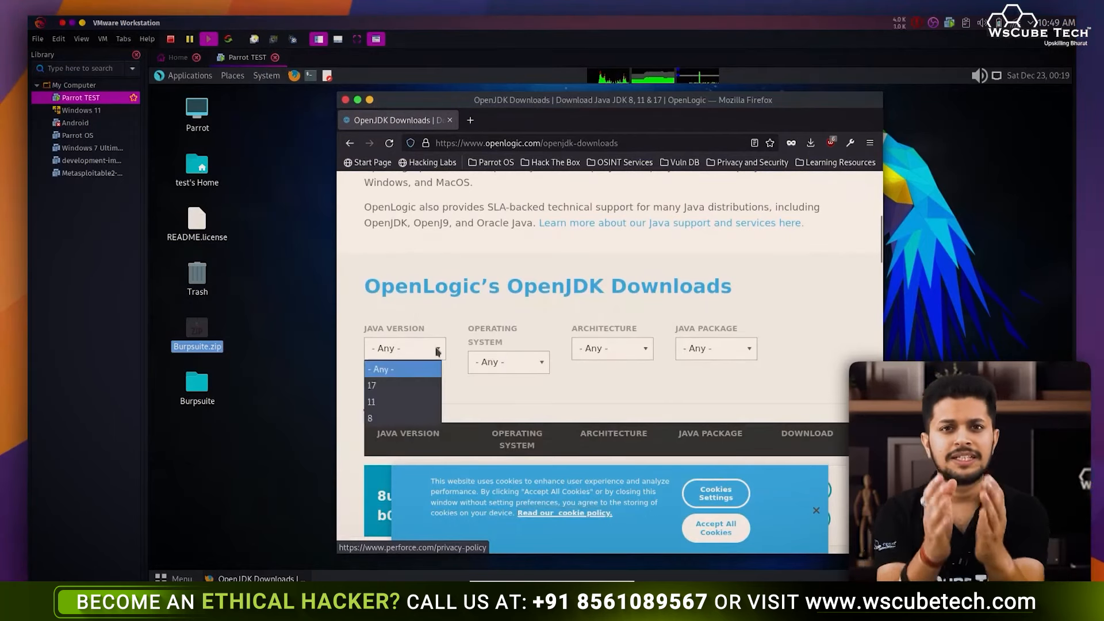
left_click(423, 418)
left_click(526, 363)
left_click(521, 401)
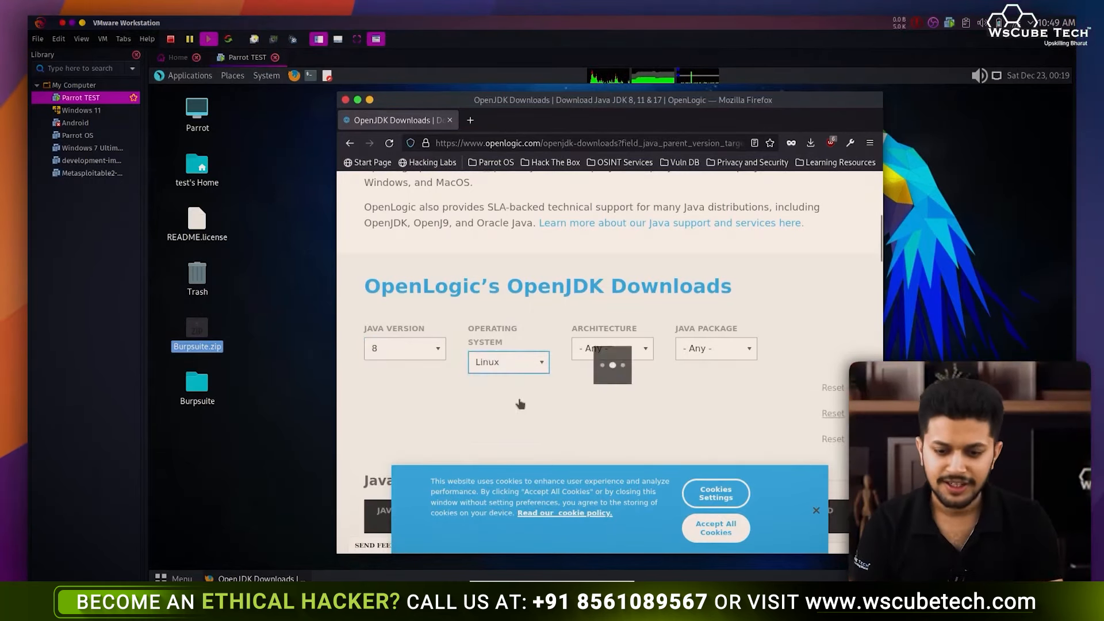
left_click(619, 355)
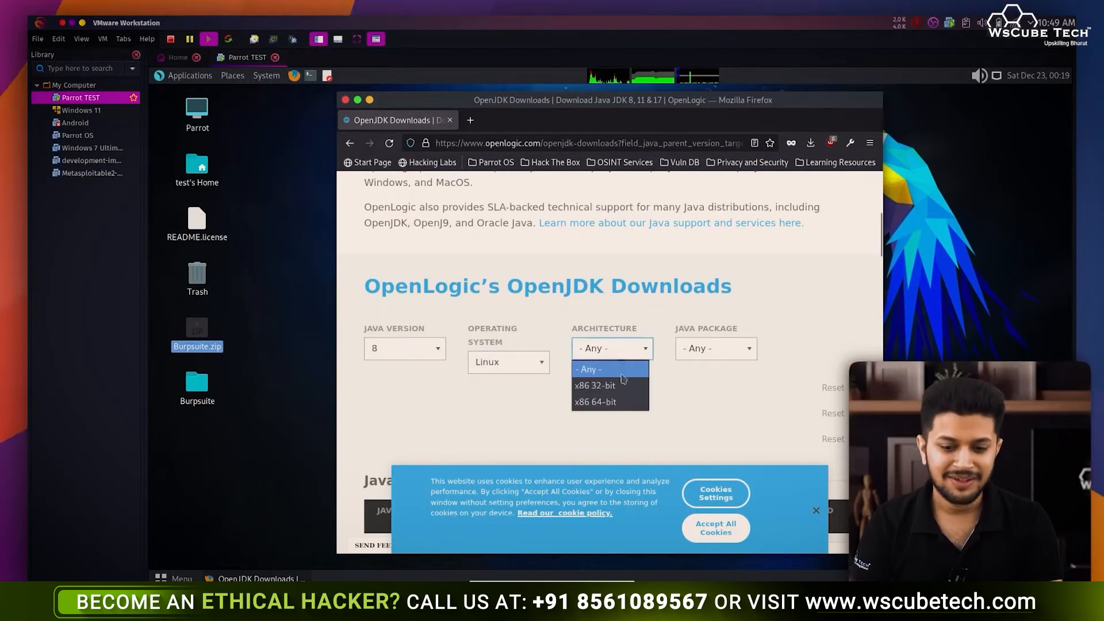
left_click(622, 403)
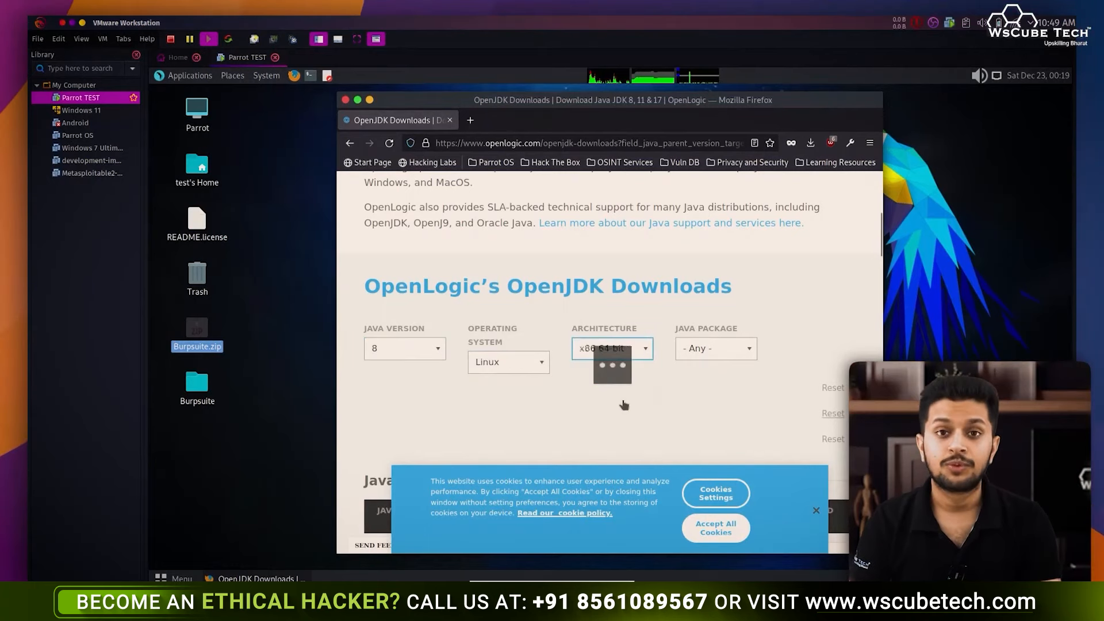
left_click(727, 351)
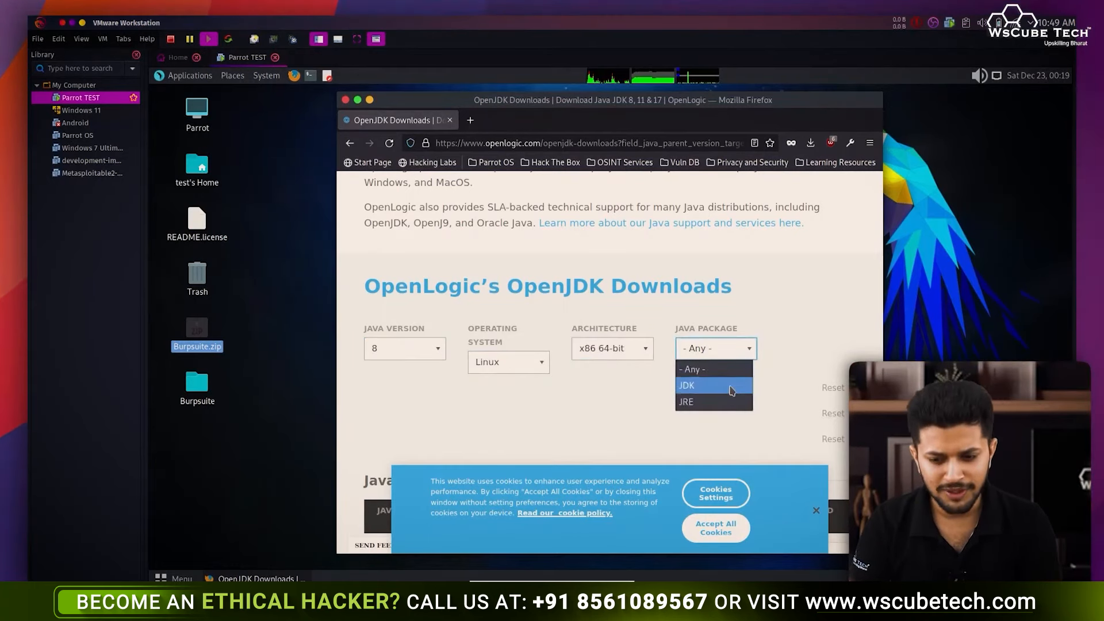
left_click(730, 386)
scroll(731, 390, "down", 5)
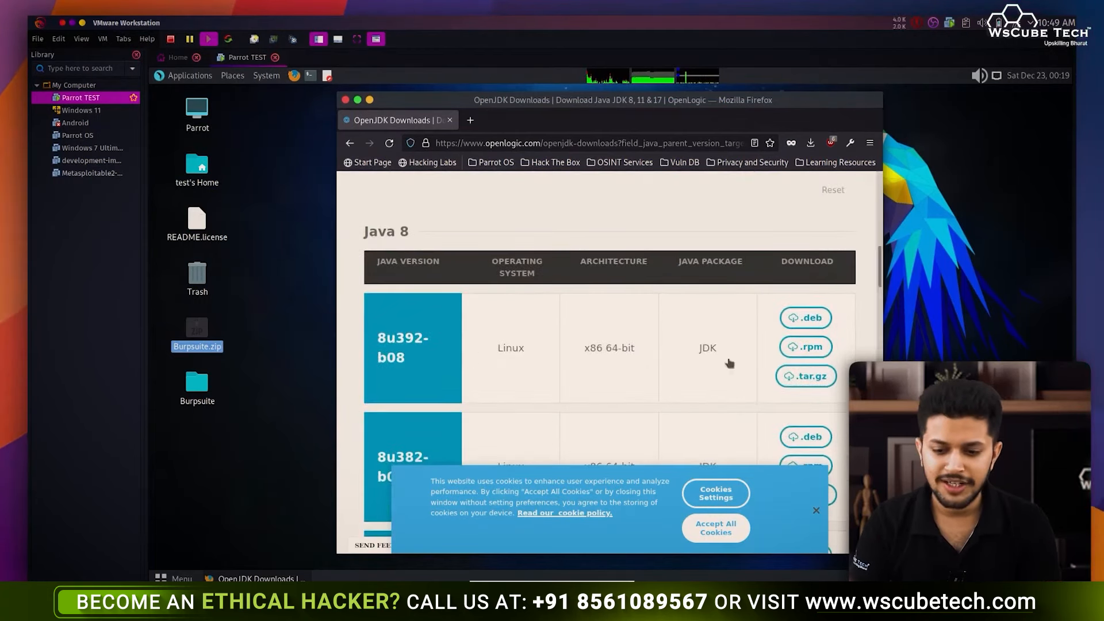
- Save the 8u392-b08 Linux .deb to the Desktop and close the OpenJDK Downloads tab
left_click(806, 318)
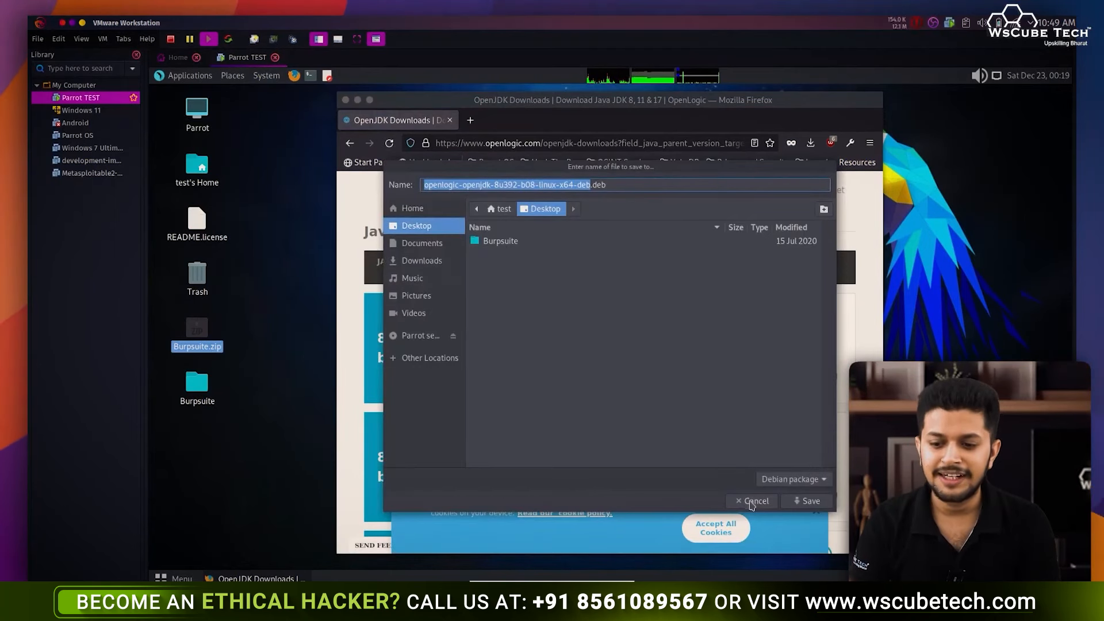
left_click(810, 501)
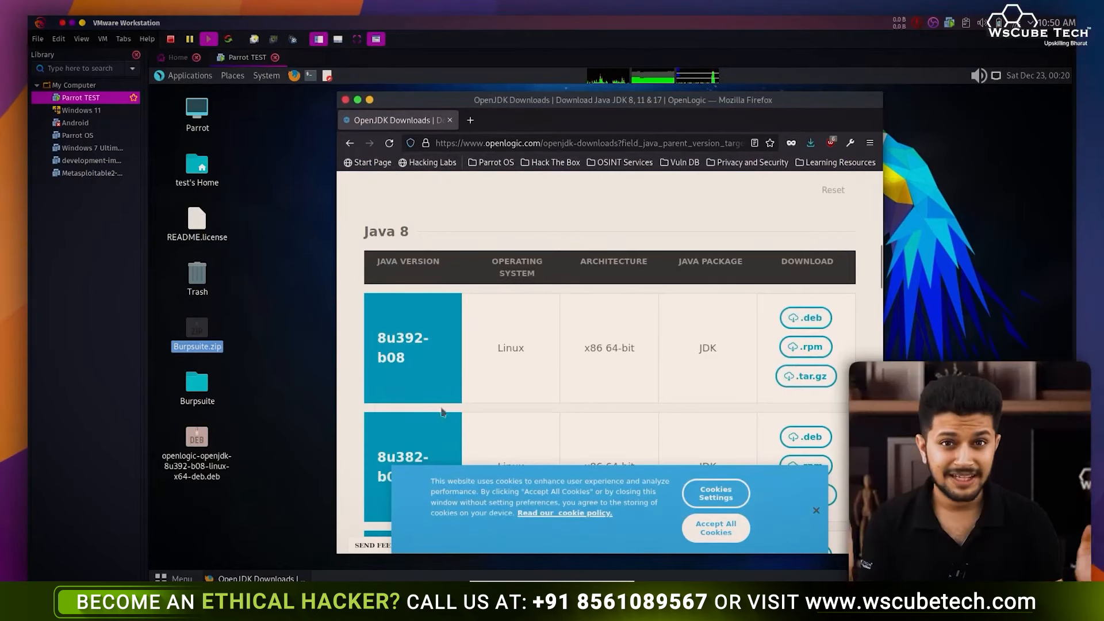
left_click(275, 432)
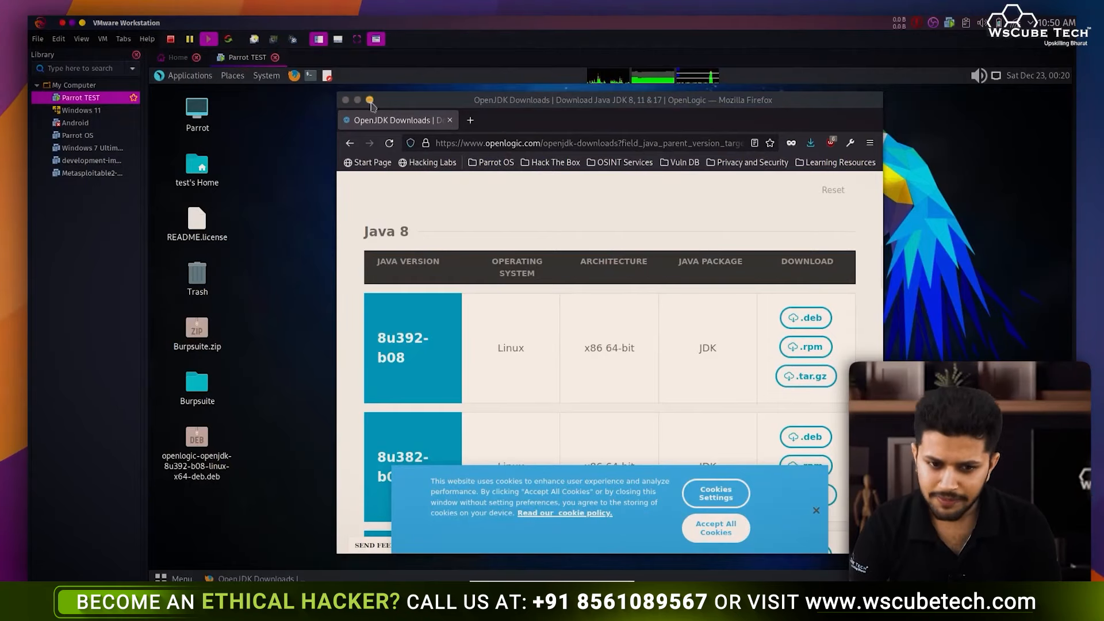
left_click(450, 120)
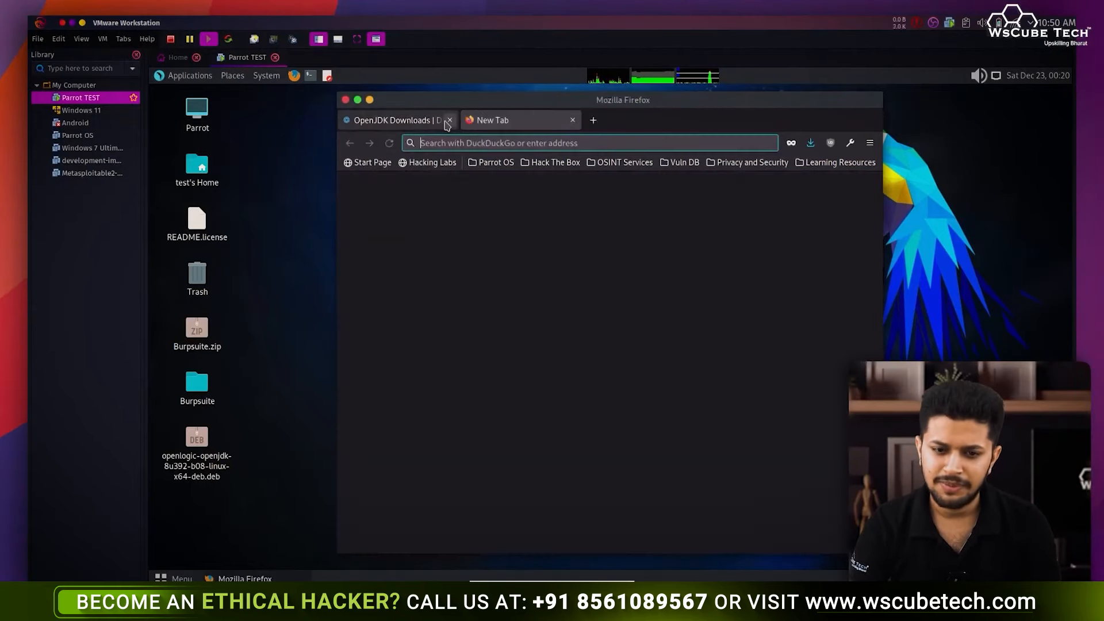
- Open a terminal in the Desktop folder, enlarge its text and position the window
left_click(369, 100)
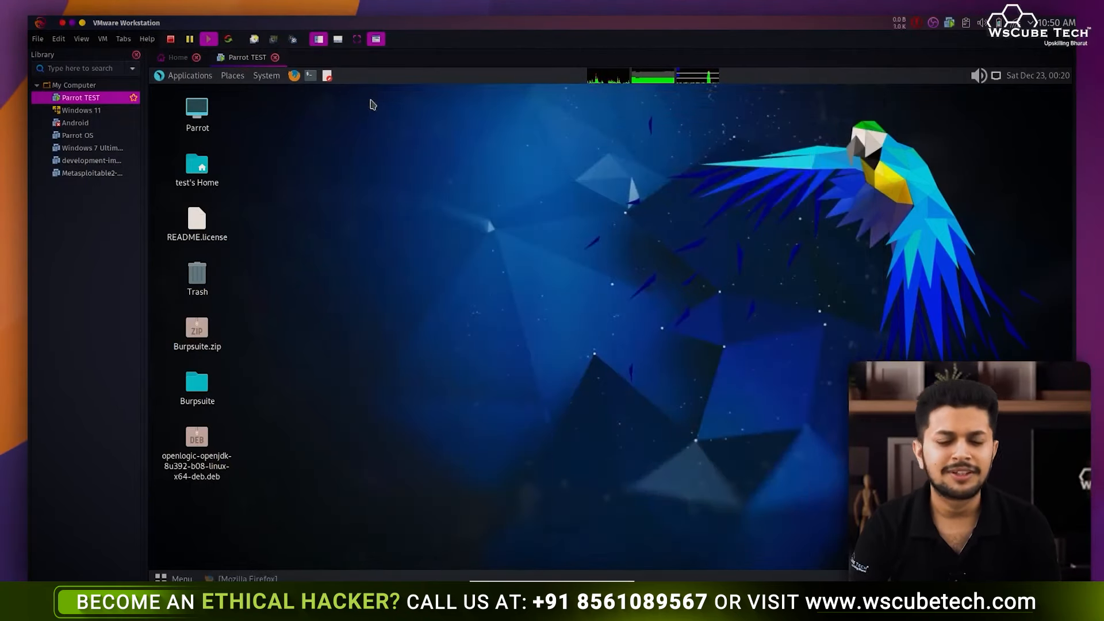
right_click(440, 265)
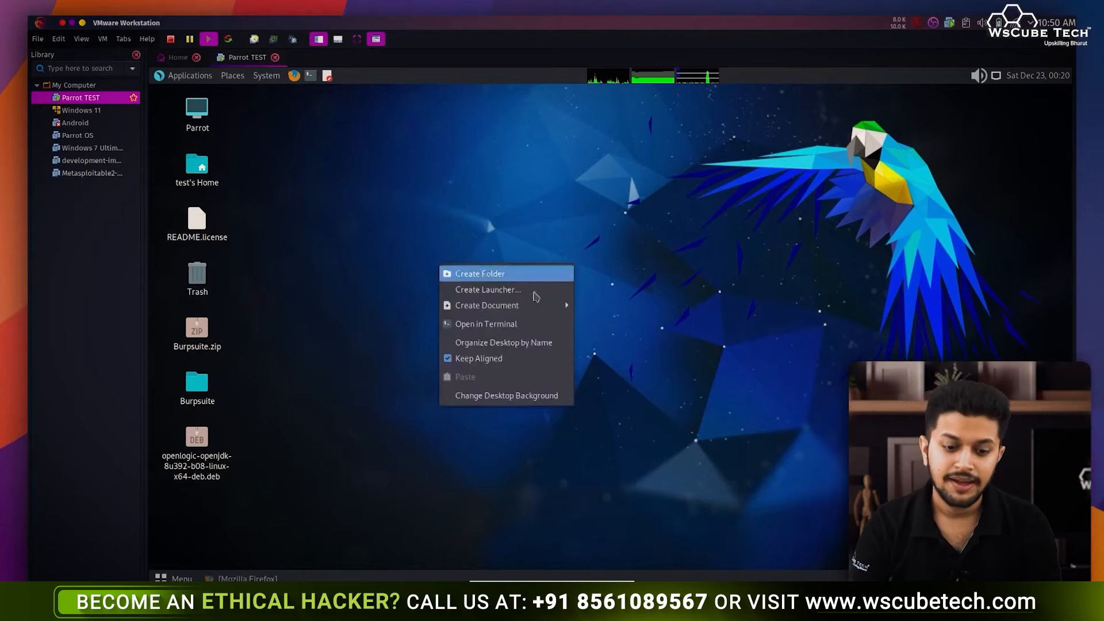
left_click(542, 328)
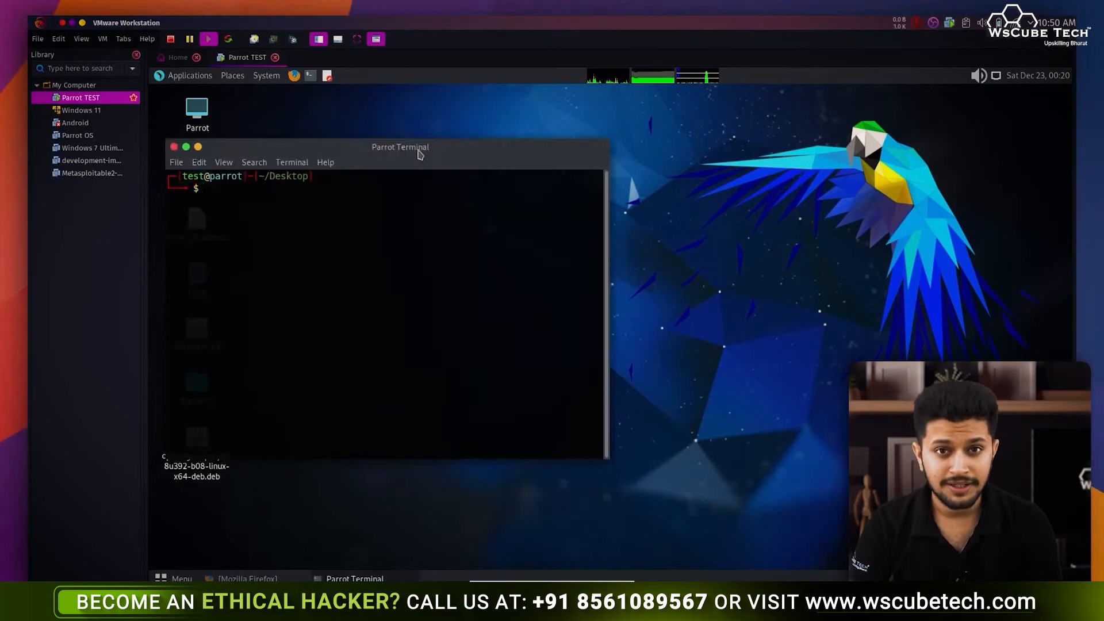
left_click_drag(418, 154, 606, 175)
key("ctrl+plus")
key("ctrl+plus")
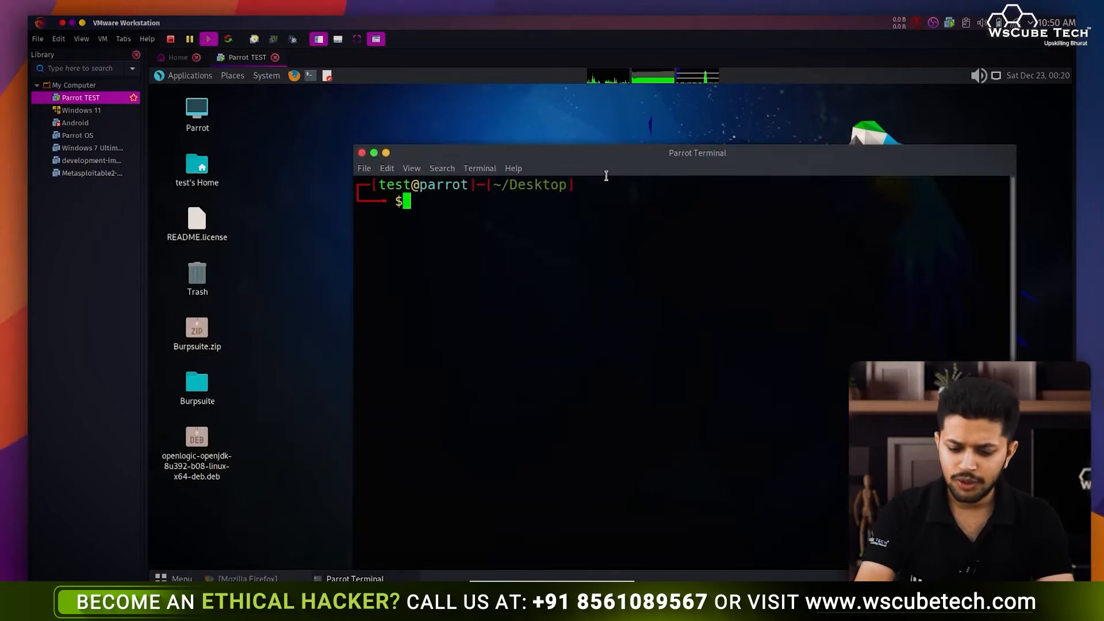
left_click_drag(720, 167, 679, 141)
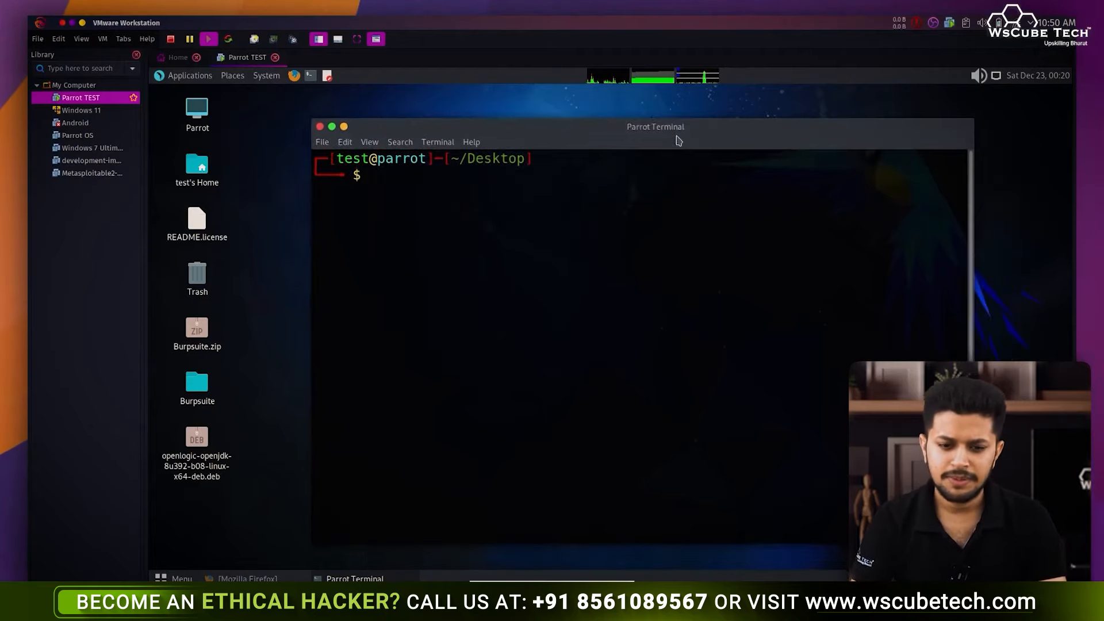
- Make openlogic-openjdk-8u392-b08-linux-x64-deb.deb executable with chmod +x
type("ch")
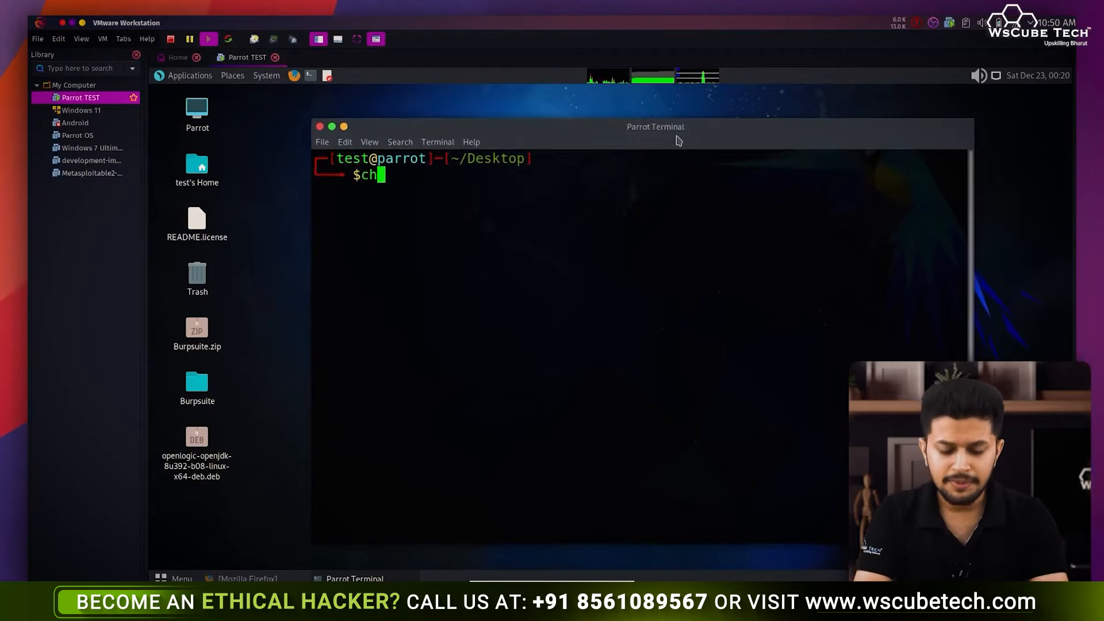
type("mod _")
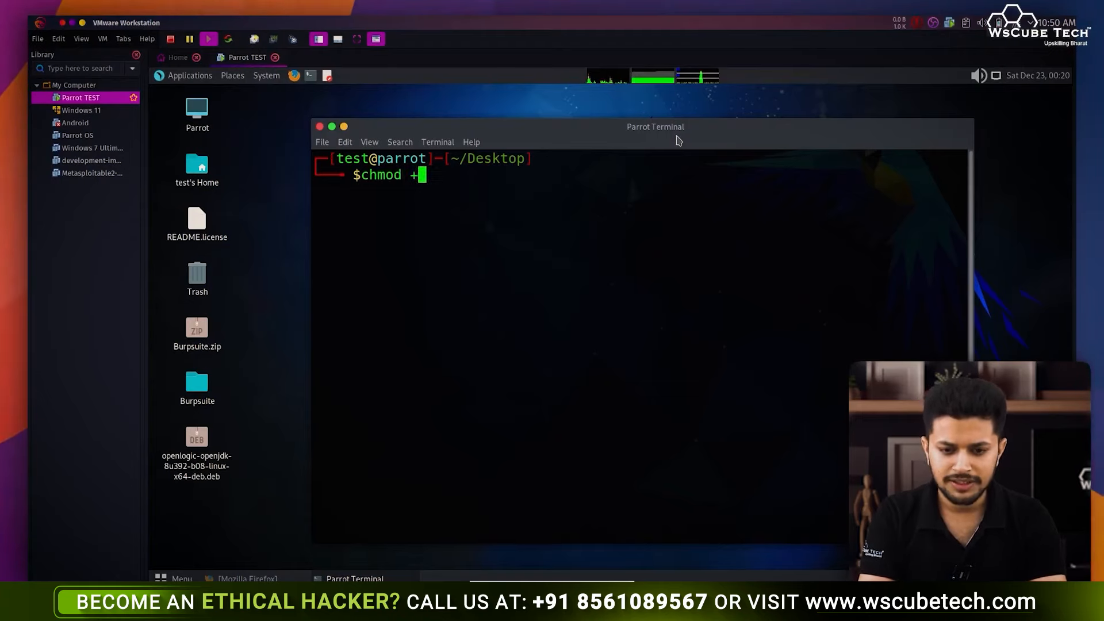
type("x")
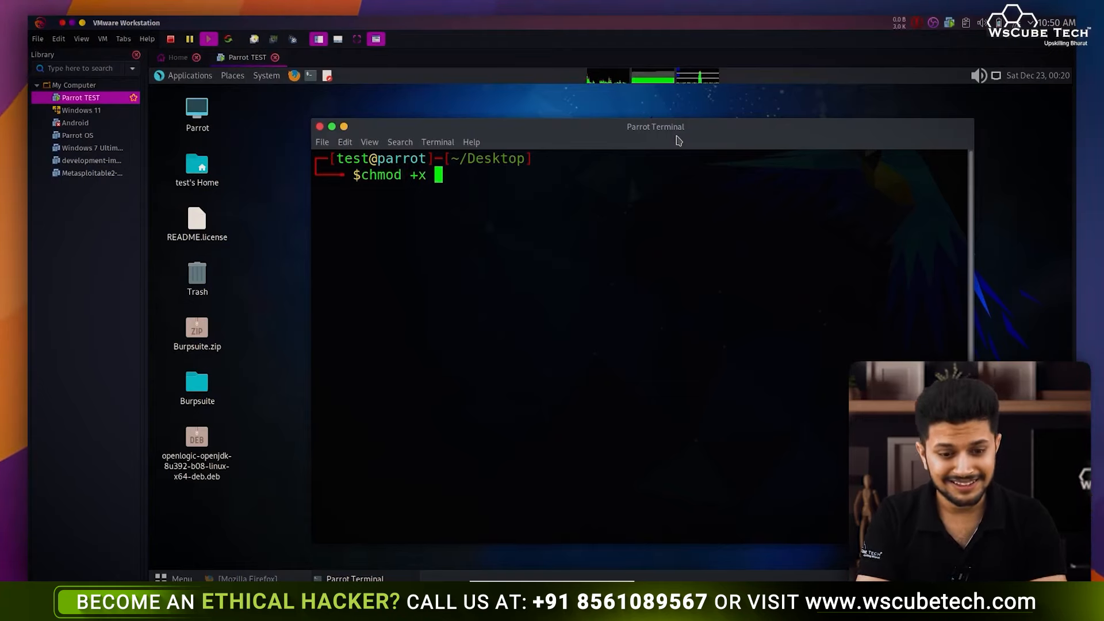
type(" o")
key("Tab")
key("Return")
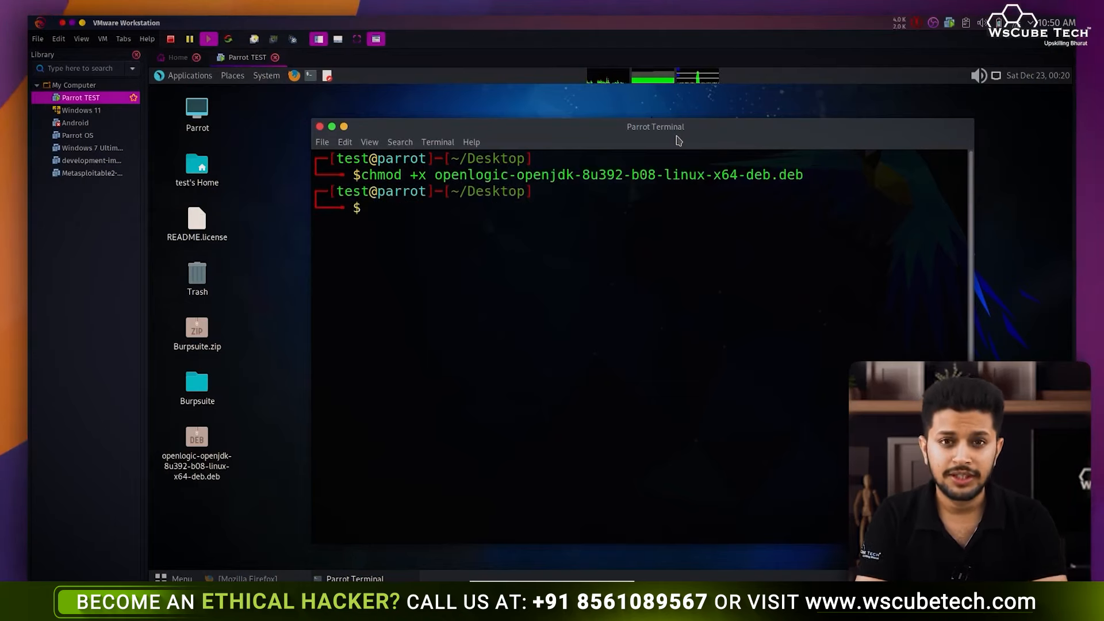
type("sudo ")
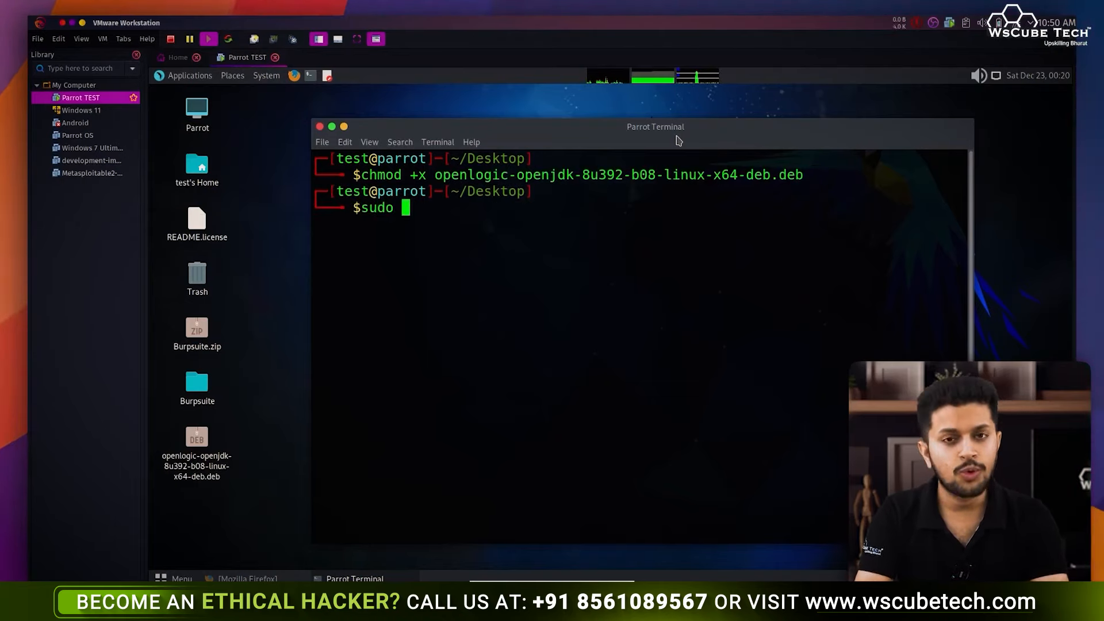
type("dpk")
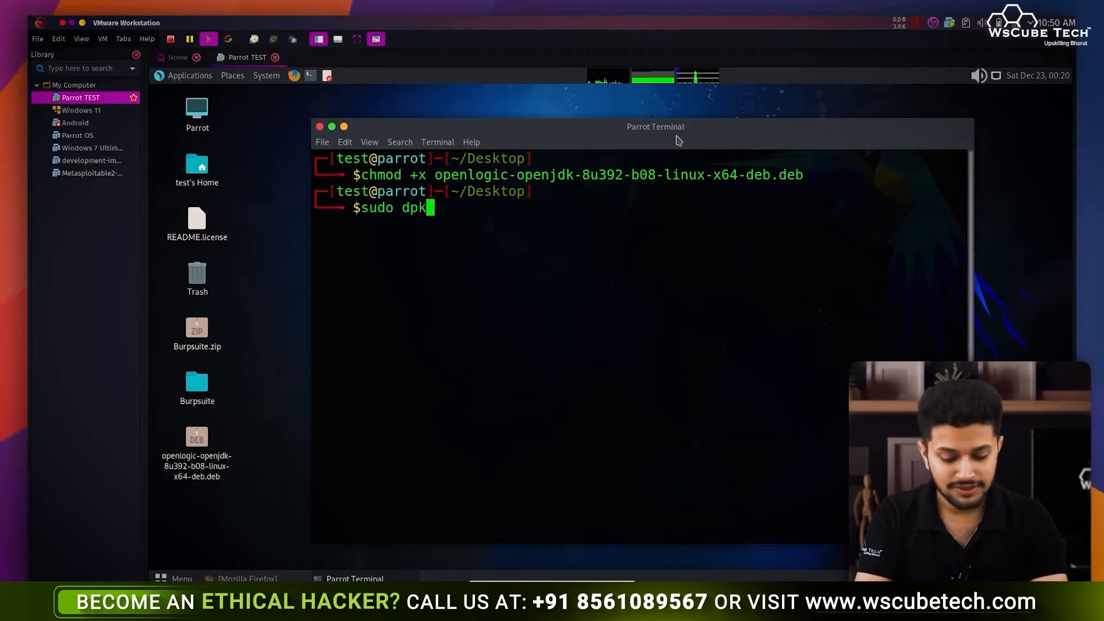
type("g -i op")
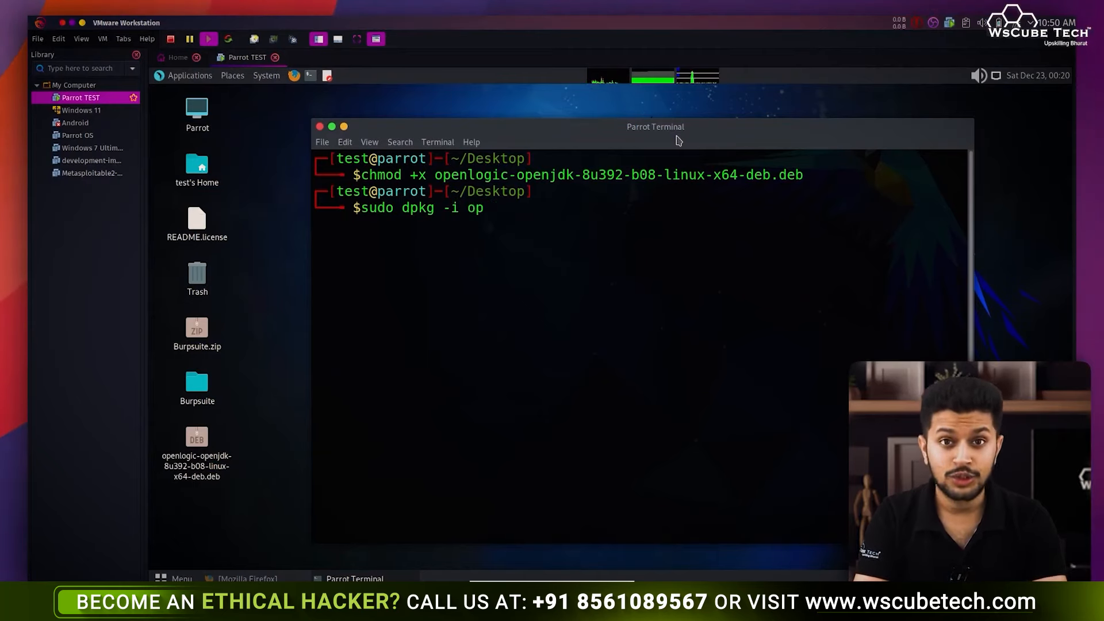
- Install the OpenJDK 8 .deb with sudo dpkg -i, entering the sudo password, then clear the screen
key("Tab")
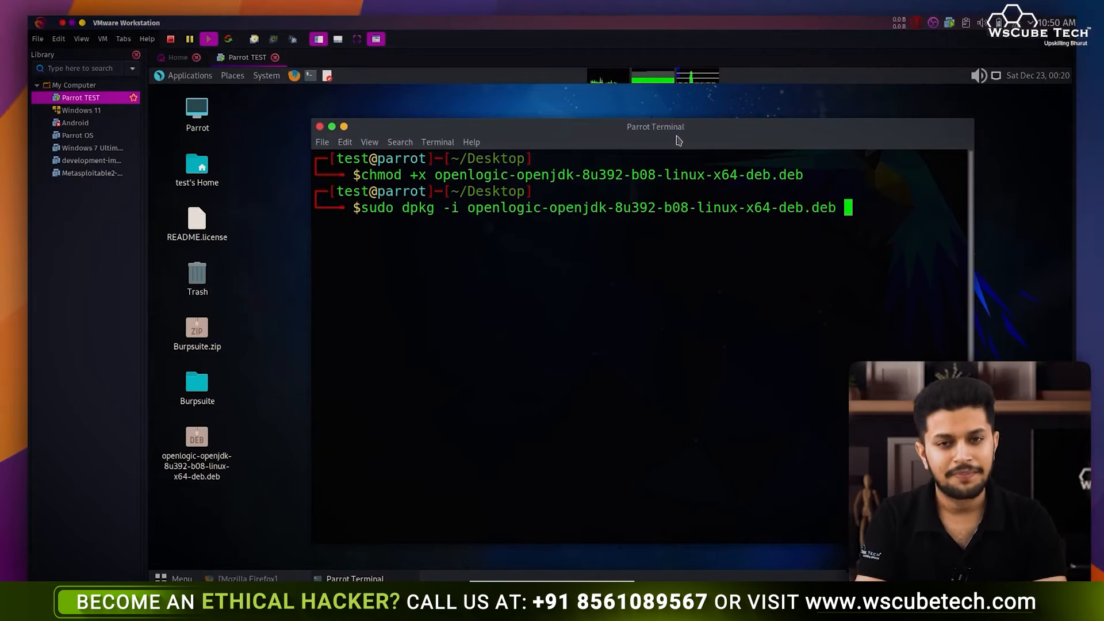
key("Return")
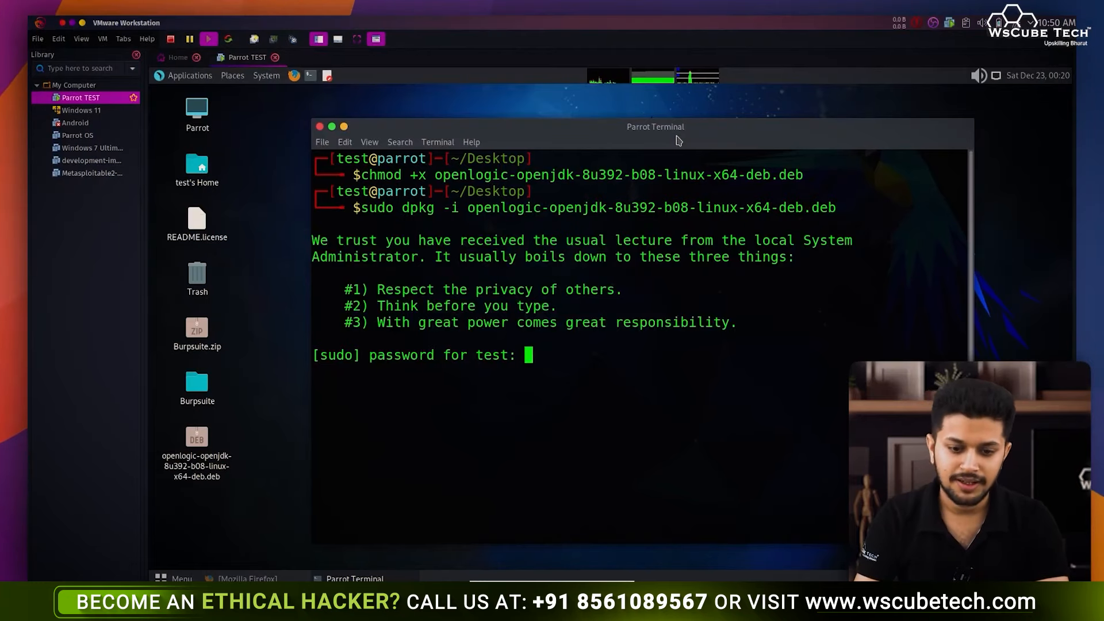
key("Return")
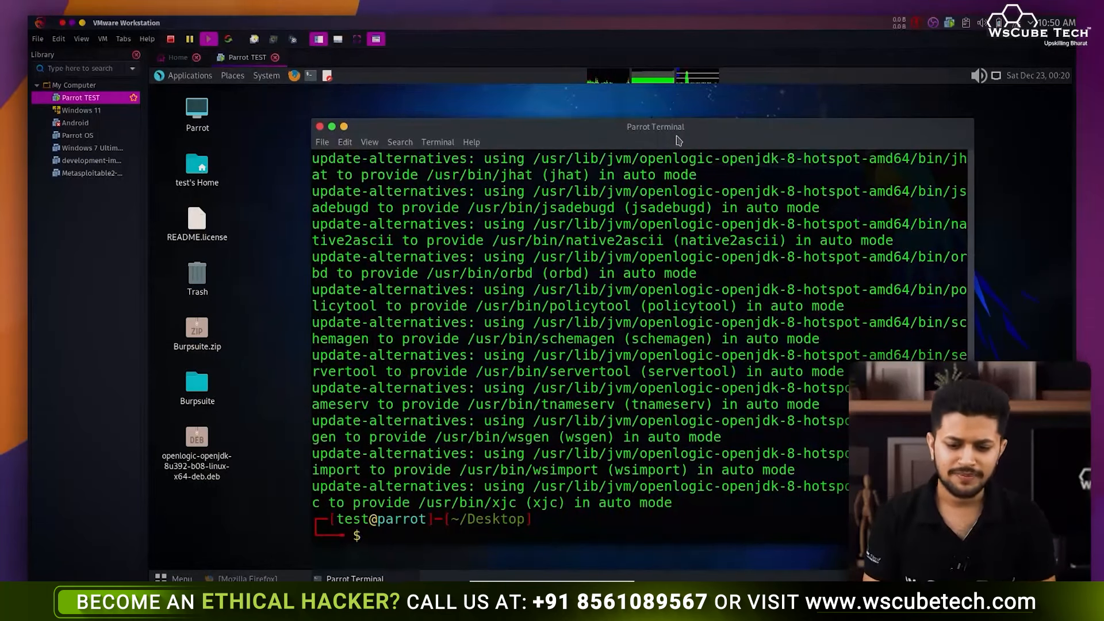
key("ctrl+l")
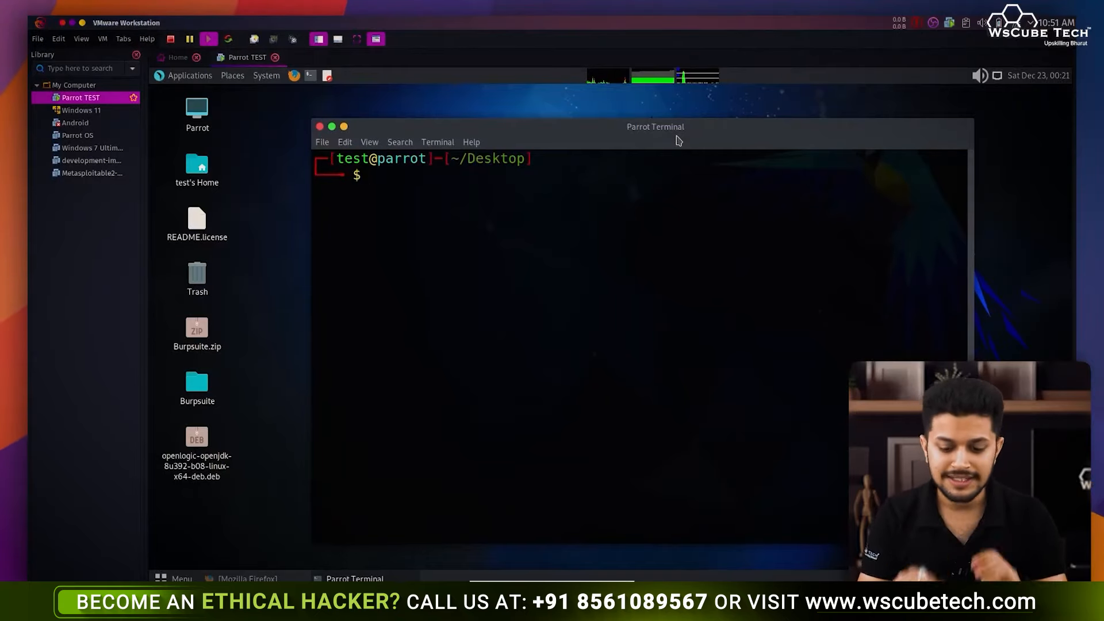
- Run sudo update-alternatives --config java to list the installed Java alternatives
type("update")
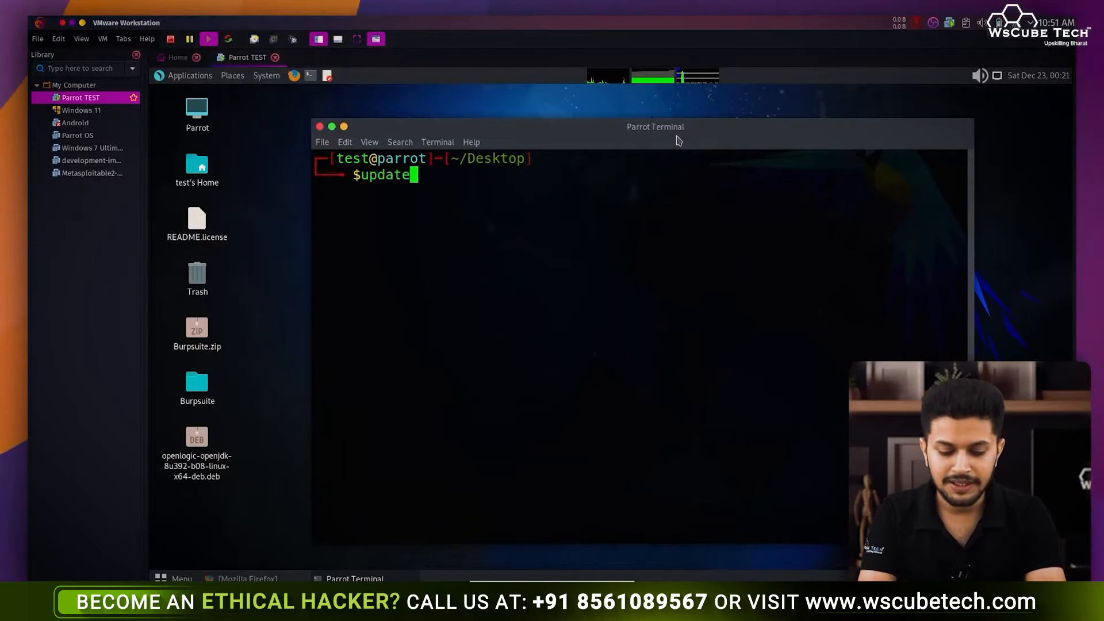
type("-al")
key("Left")
key("Left")
key("Home")
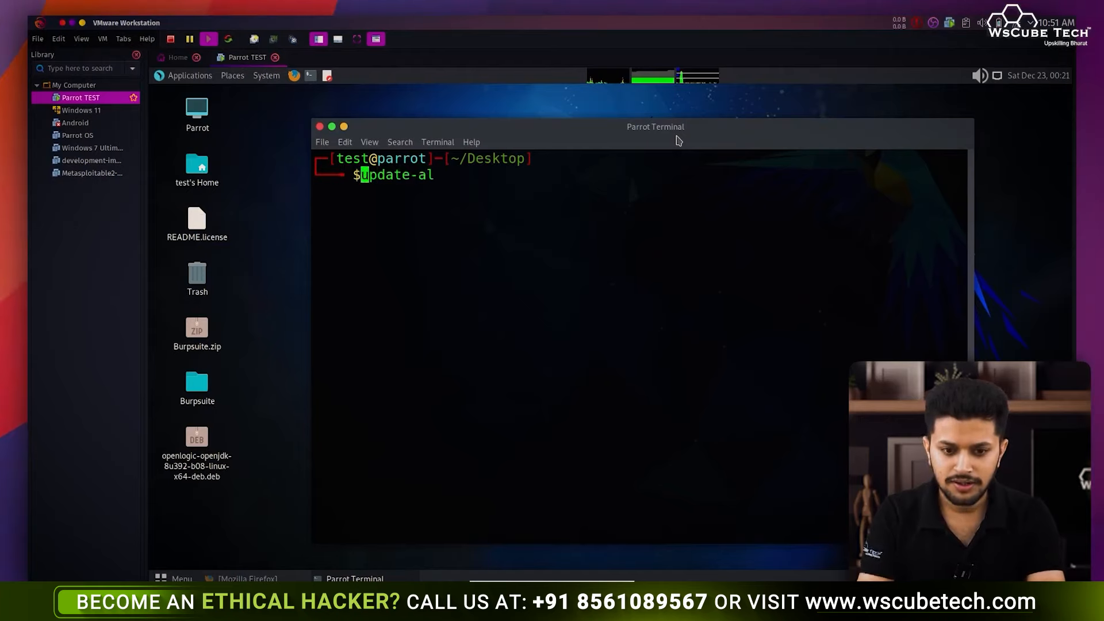
type("sudo")
key("Right")
key("Right")
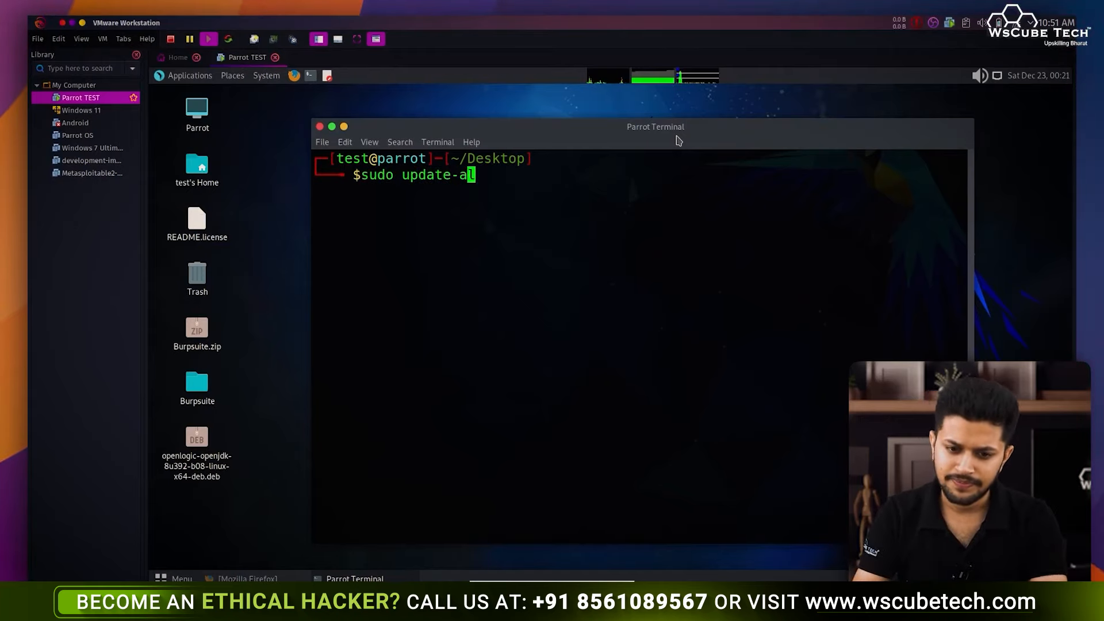
key("Right")
type("te")
key("Tab")
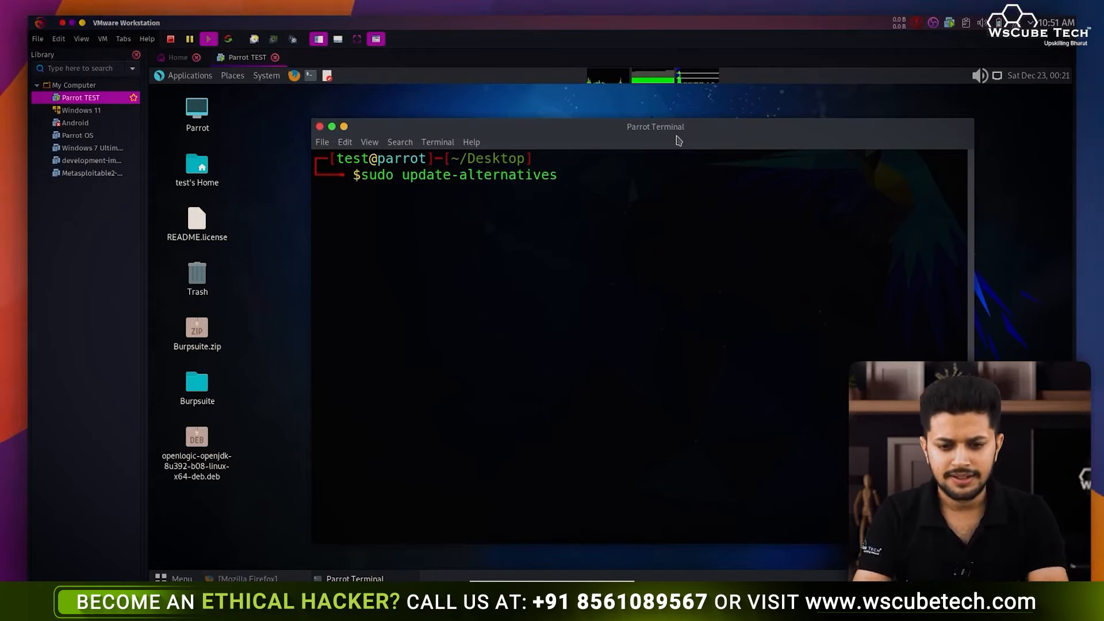
type("--congf")
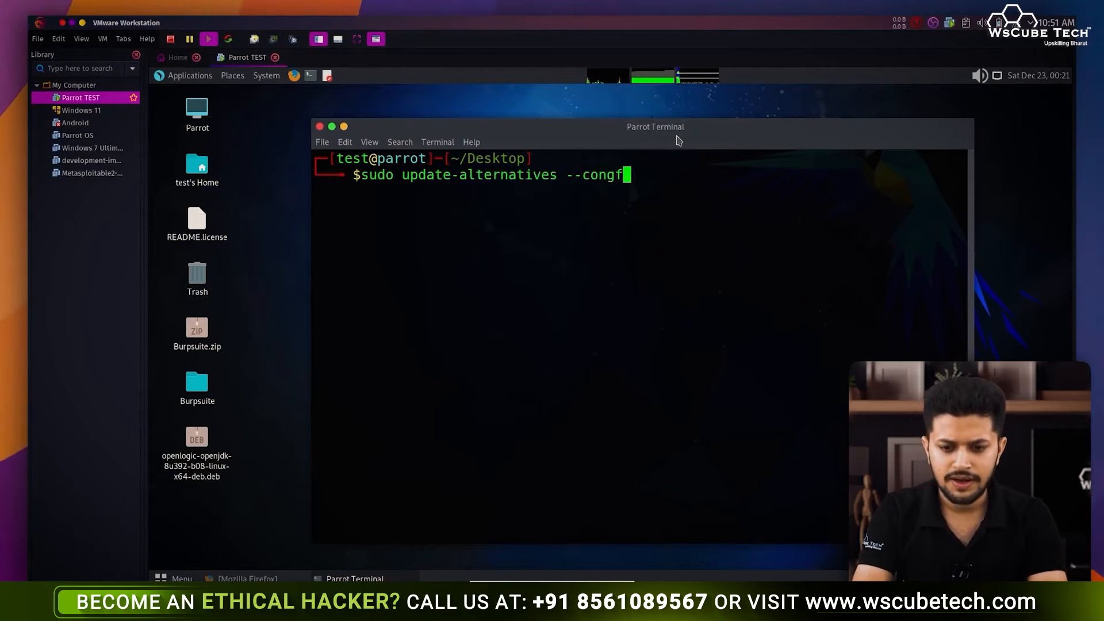
key("BackSpace")
key("BackSpace")
type("fig")
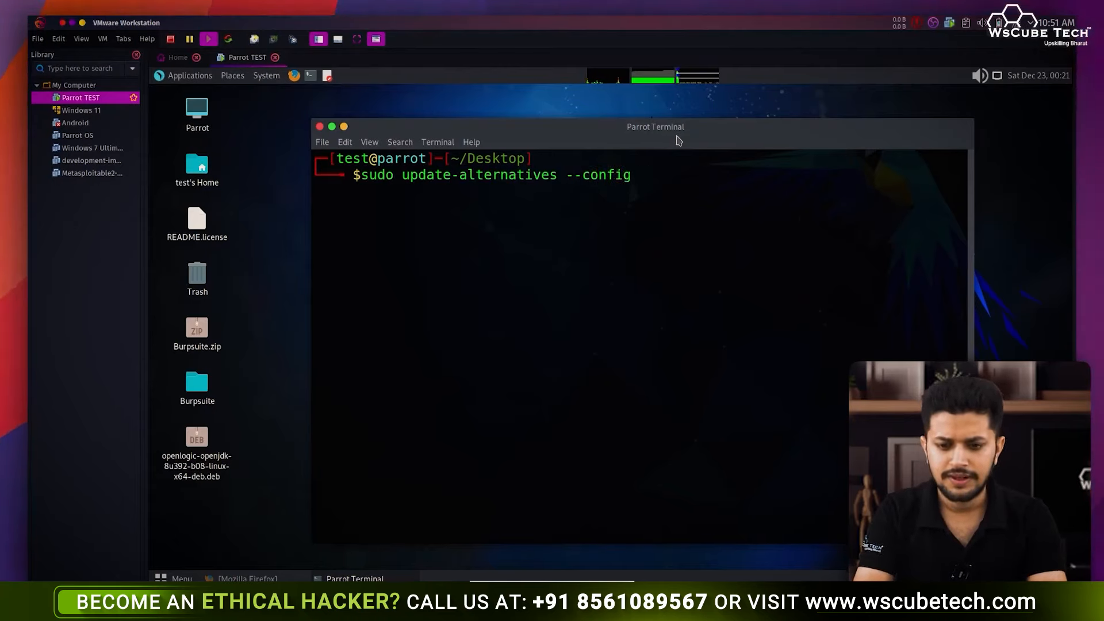
type(" java")
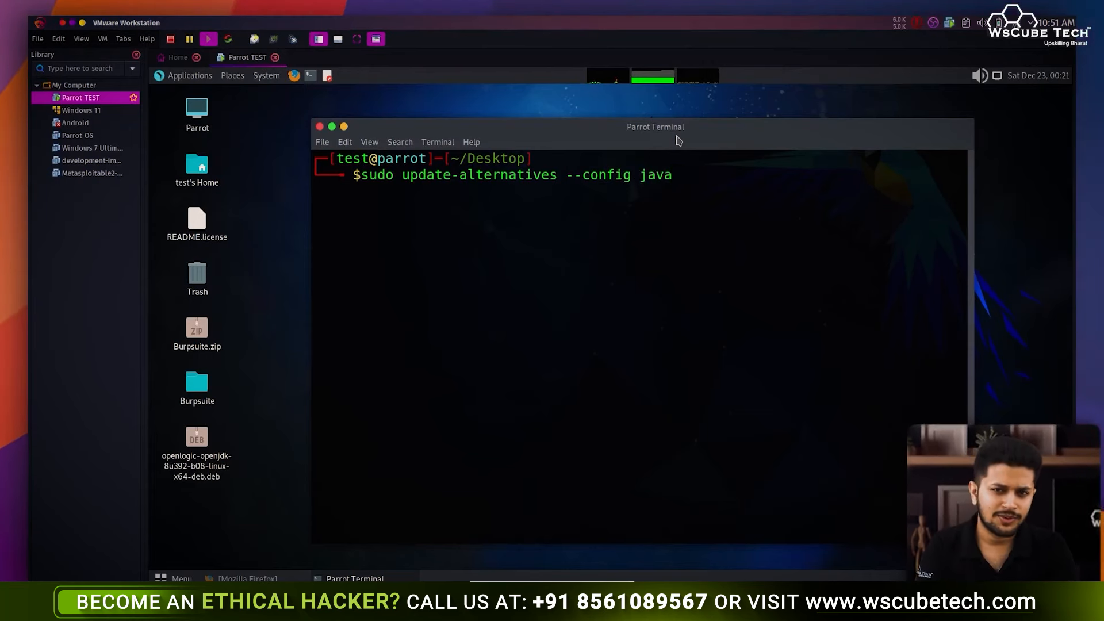
key("Return")
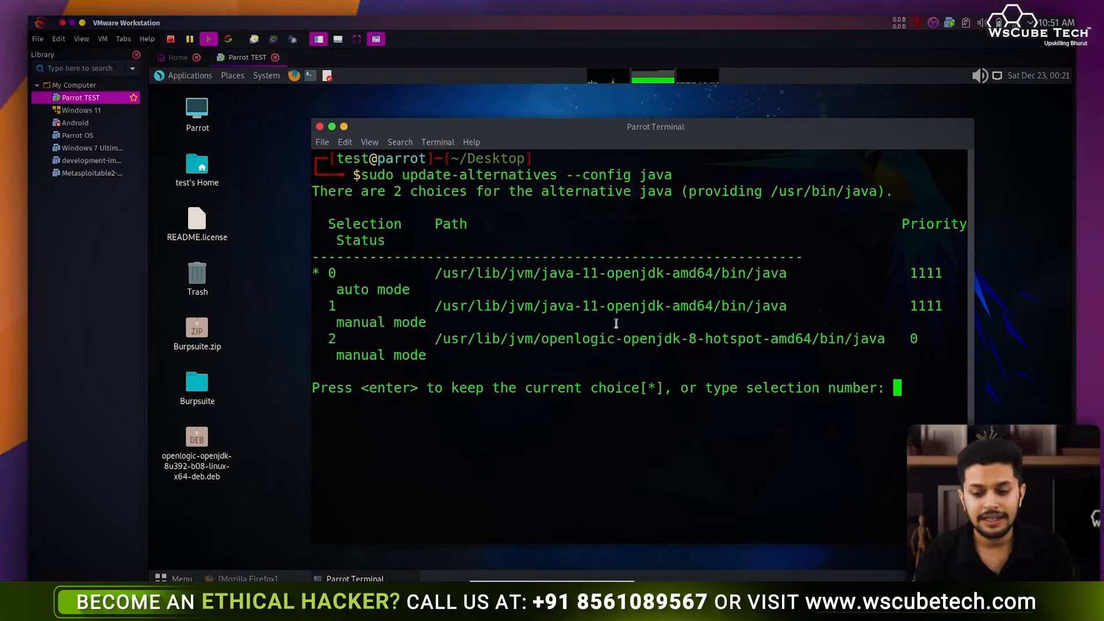
- Pick selection 2, OpenLogic OpenJDK 8, as the default Java
left_click_drag(653, 343, 735, 339)
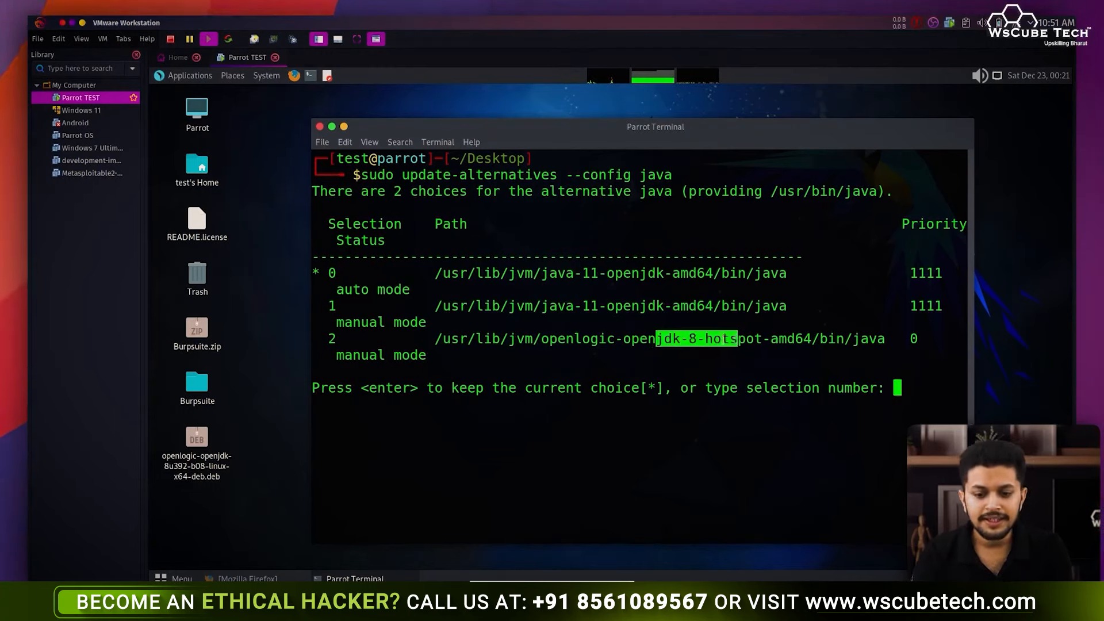
left_click_drag(338, 337, 311, 339)
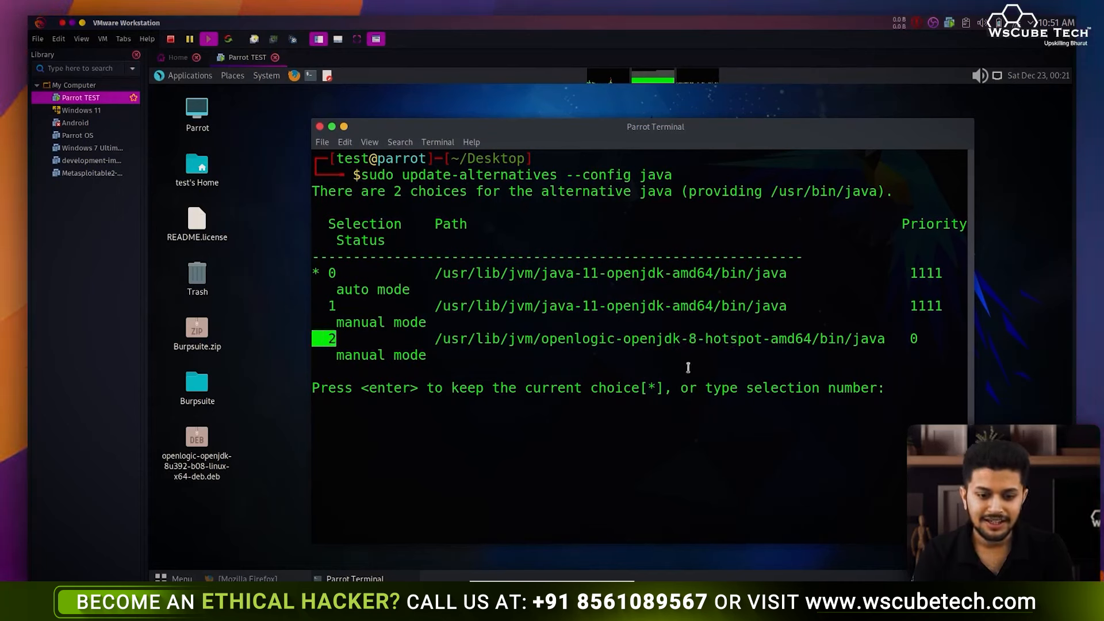
left_click(863, 384)
type("2")
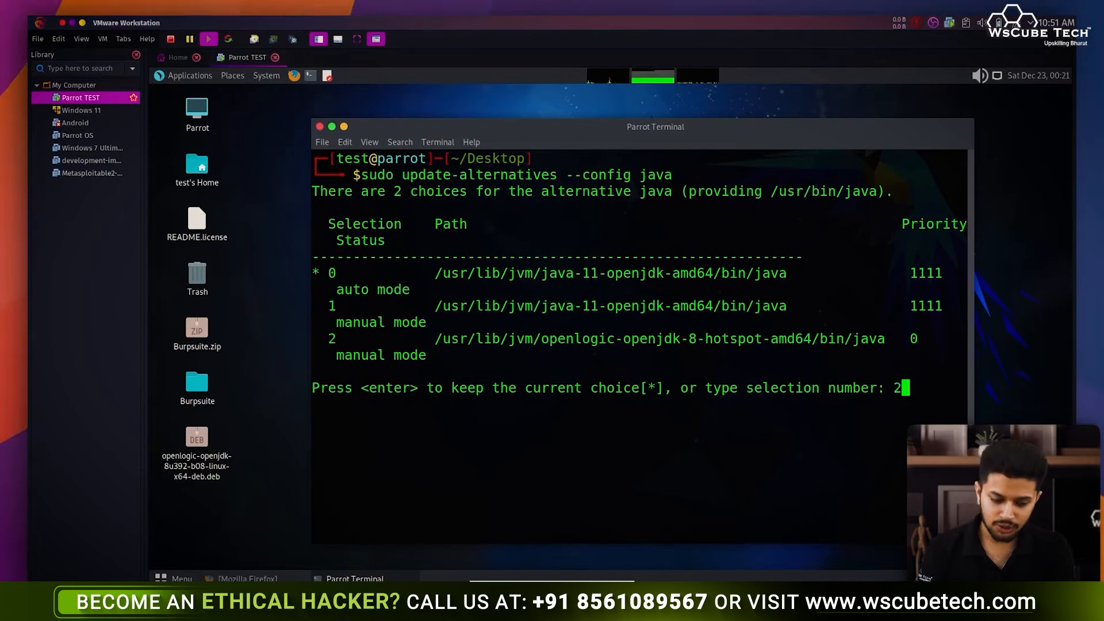
key("Return")
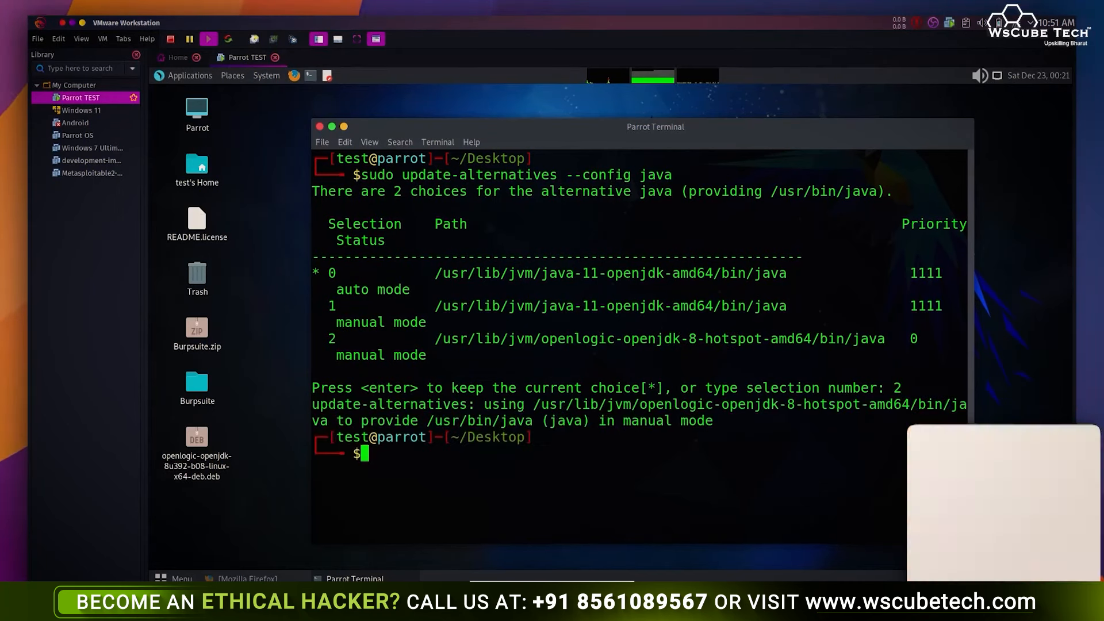
- Clear the terminal, change into the Burpsuite folder and list its files
key("ctrl+l")
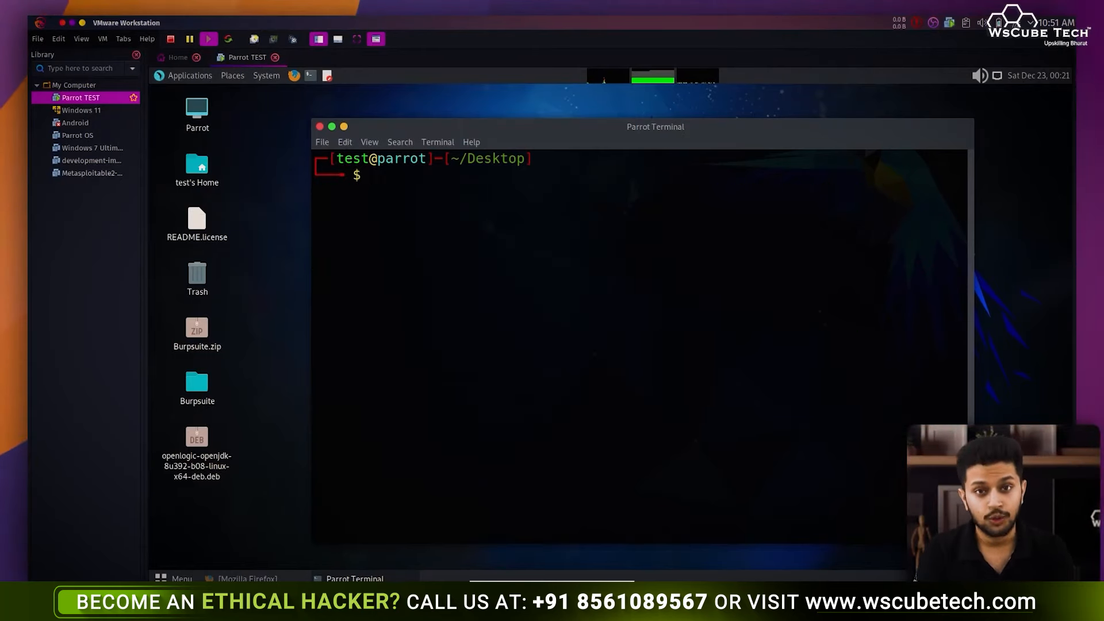
type("cd Bi")
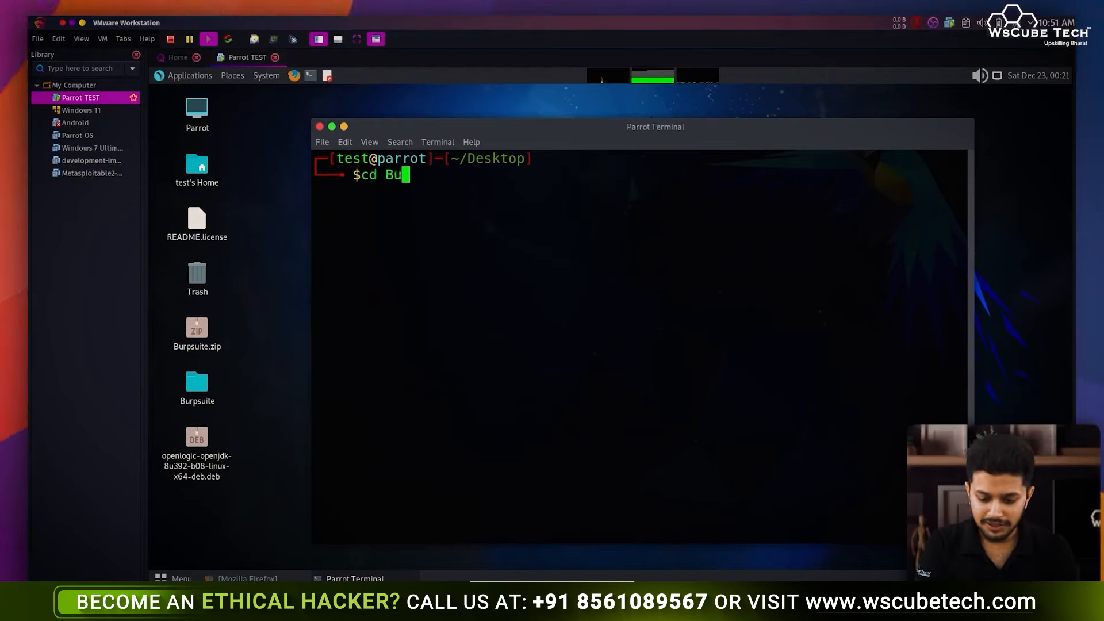
type("s")
key("BackSpace")
key("Tab")
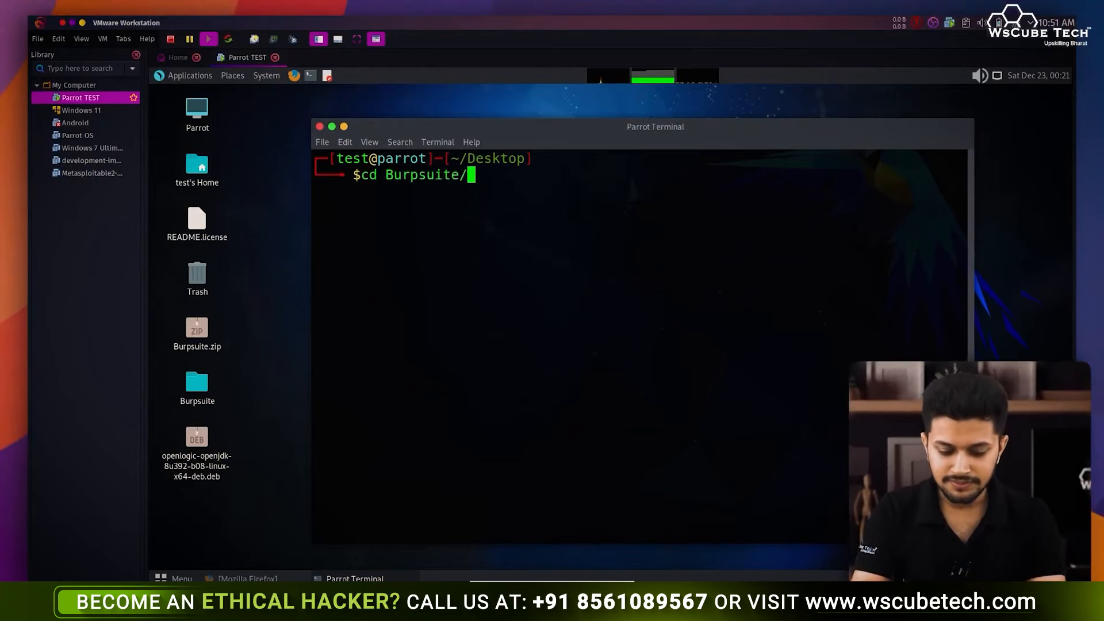
key("Return")
type("ls")
key("Return")
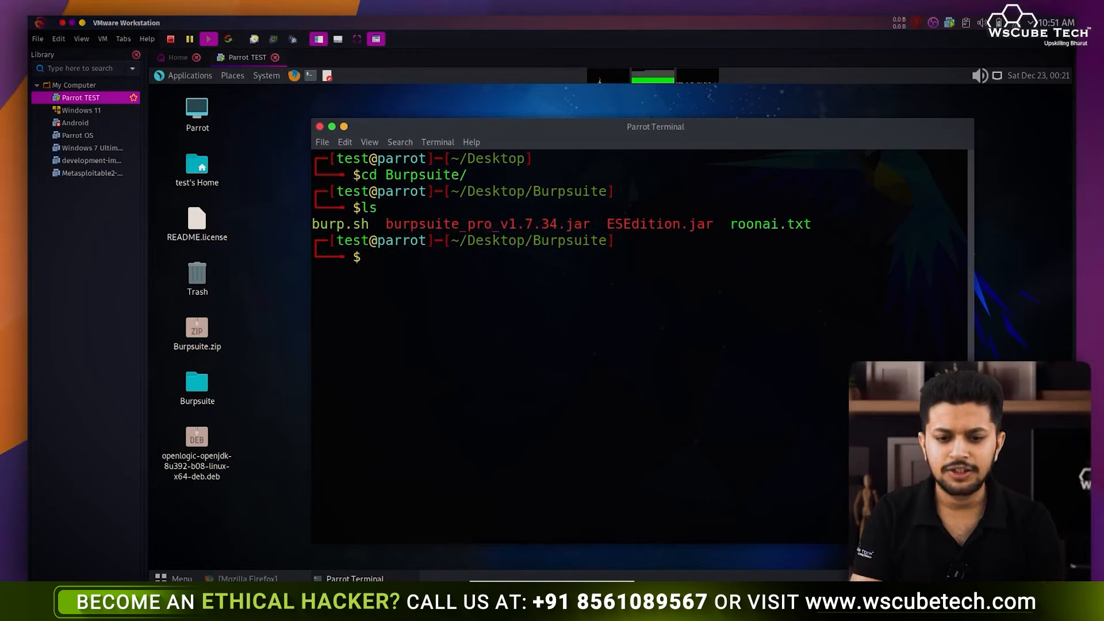
- Make every file in the Burpsuite folder executable with chmod +x *
type("chom")
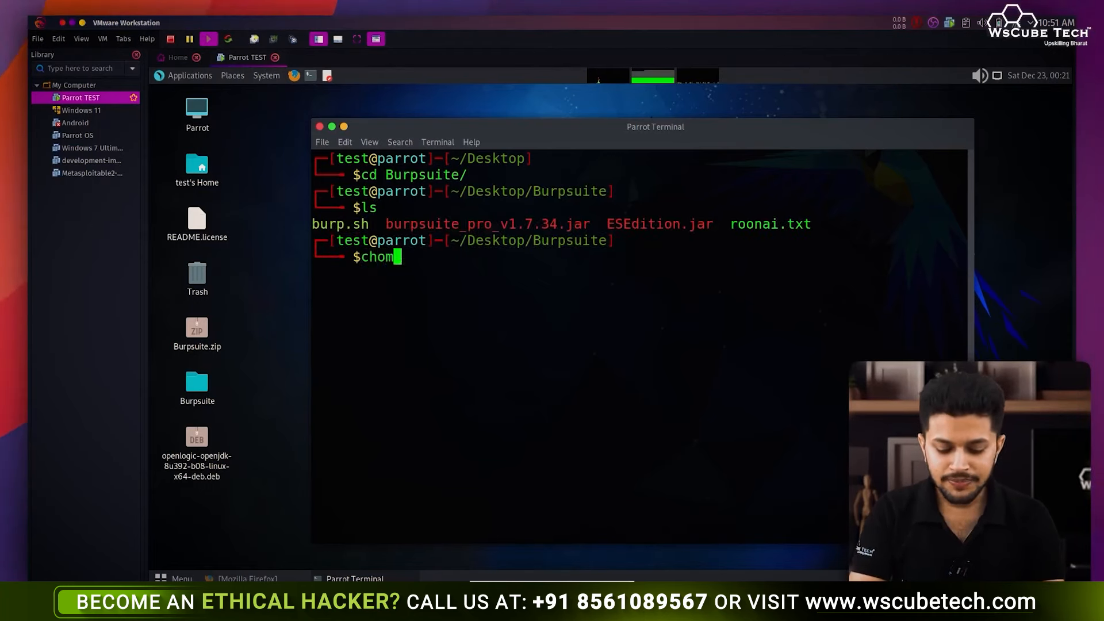
type("mod ")
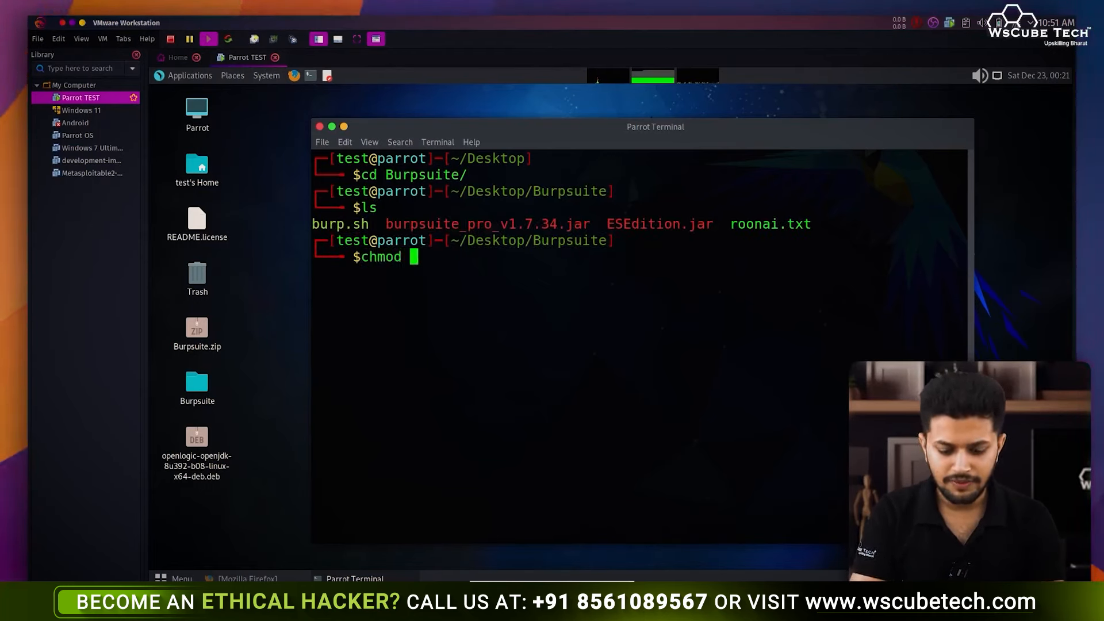
type("+x &*")
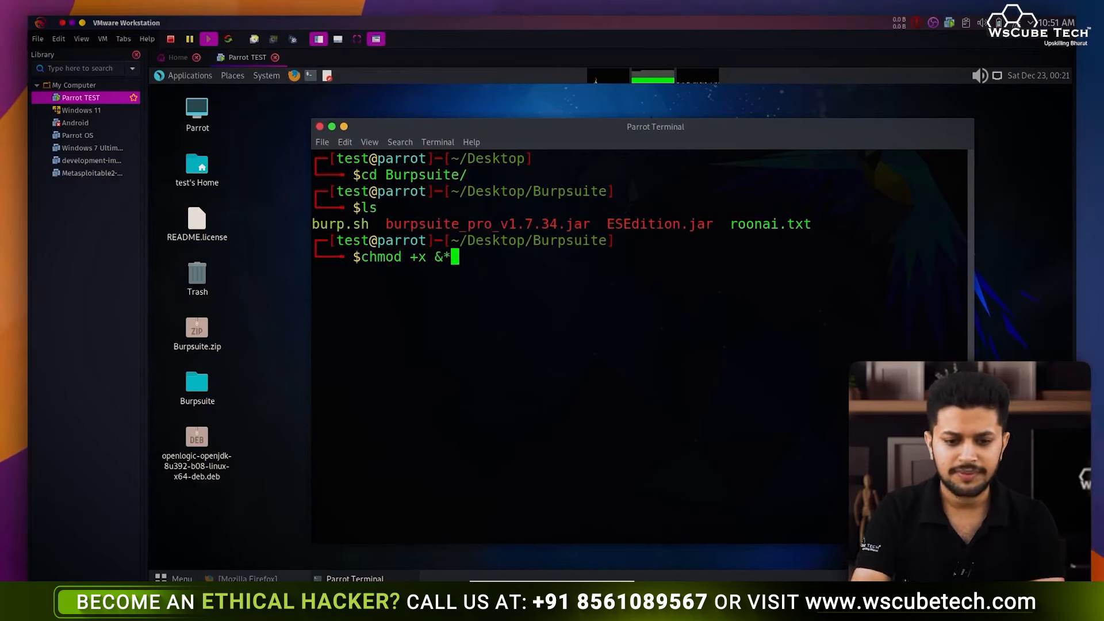
key("BackSpace")
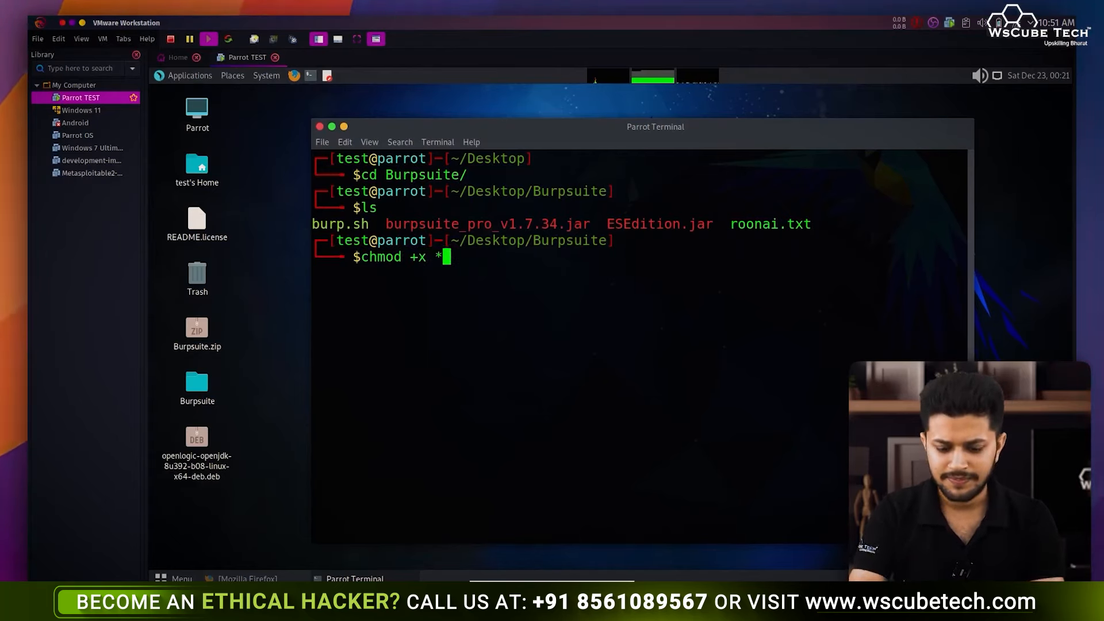
key("Return")
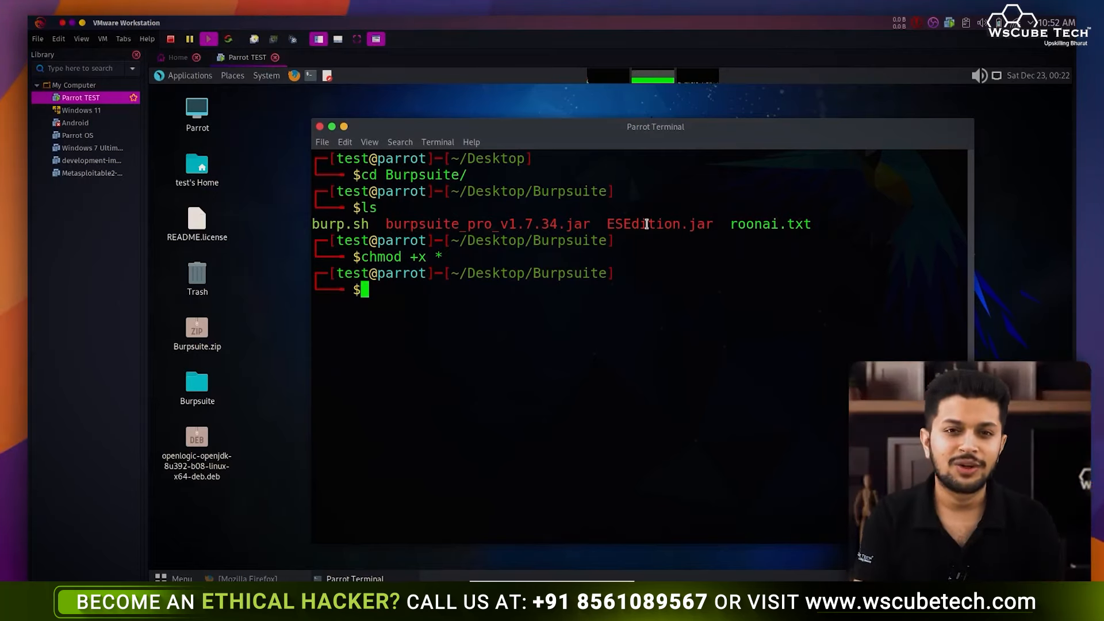
type("a ")
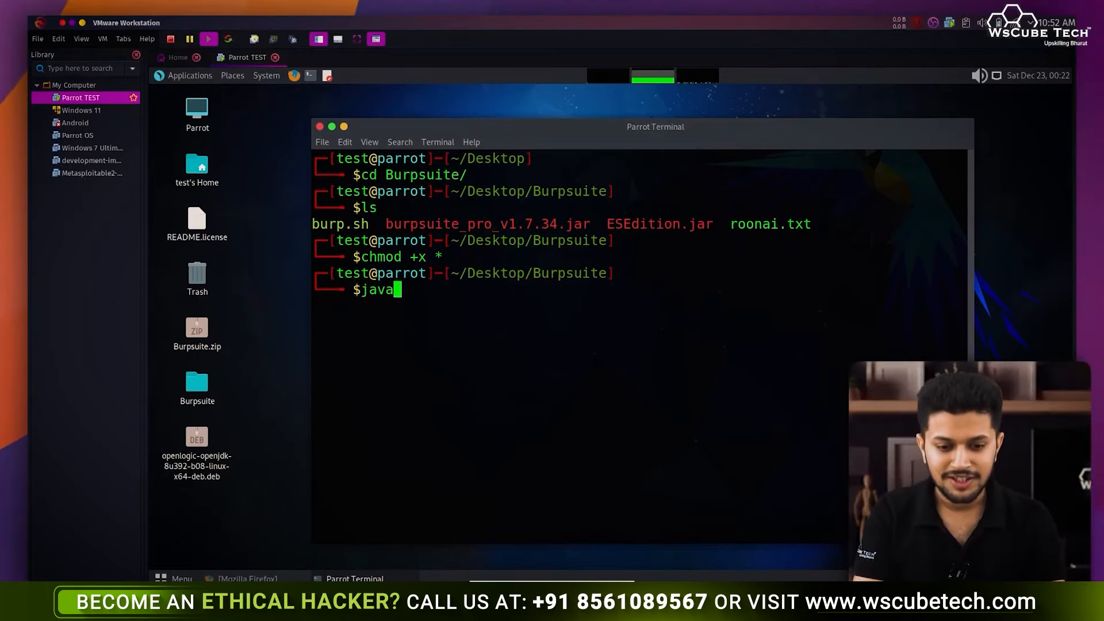
type("-jar ")
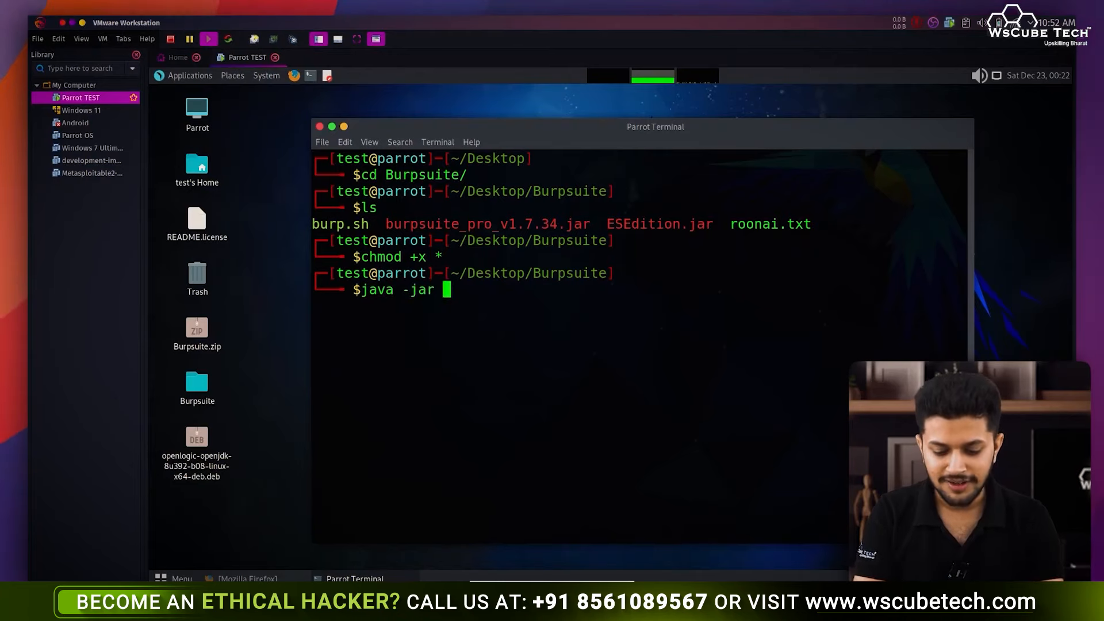
type("E")
- Launch ESEdition.jar, replace the License Text with your own name, and run Burp Suite Professional
key("Tab")
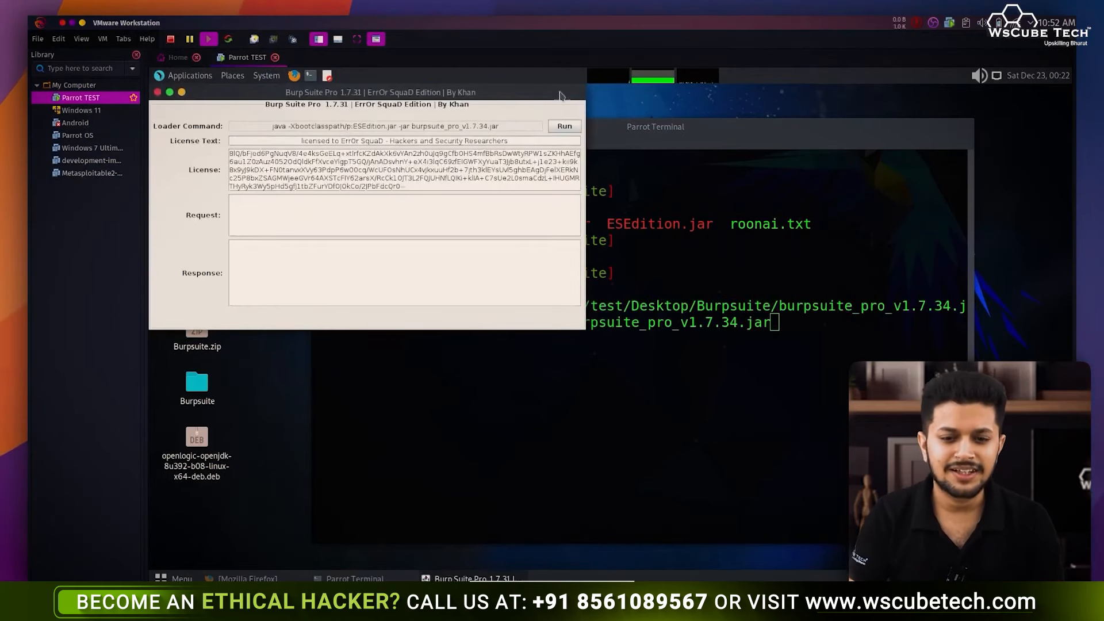
left_click_drag(550, 90, 607, 169)
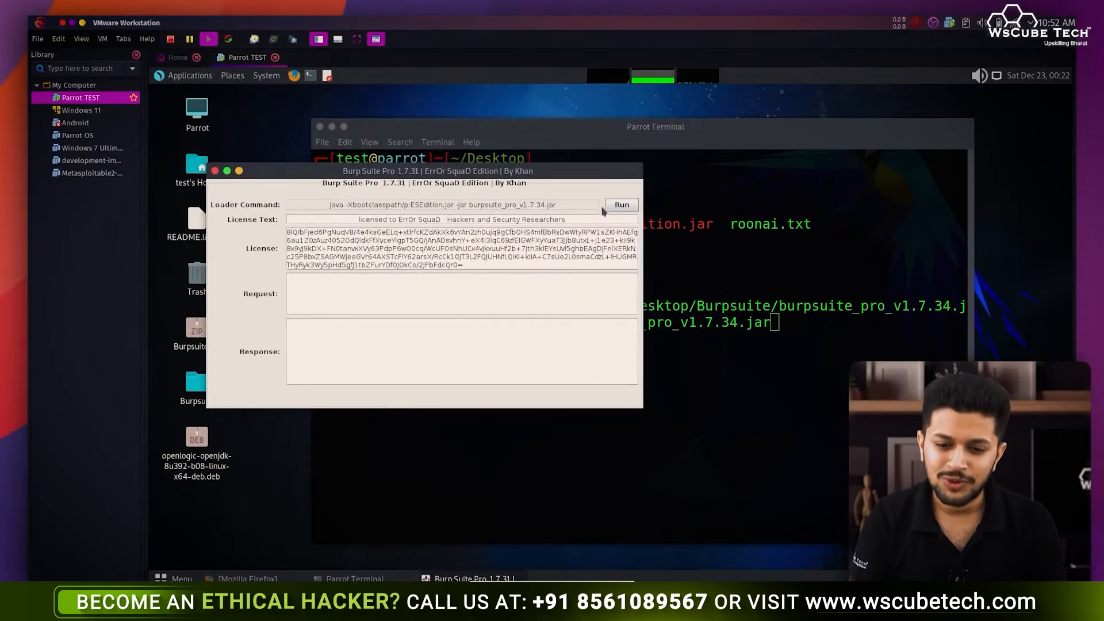
left_click_drag(599, 220, 407, 219)
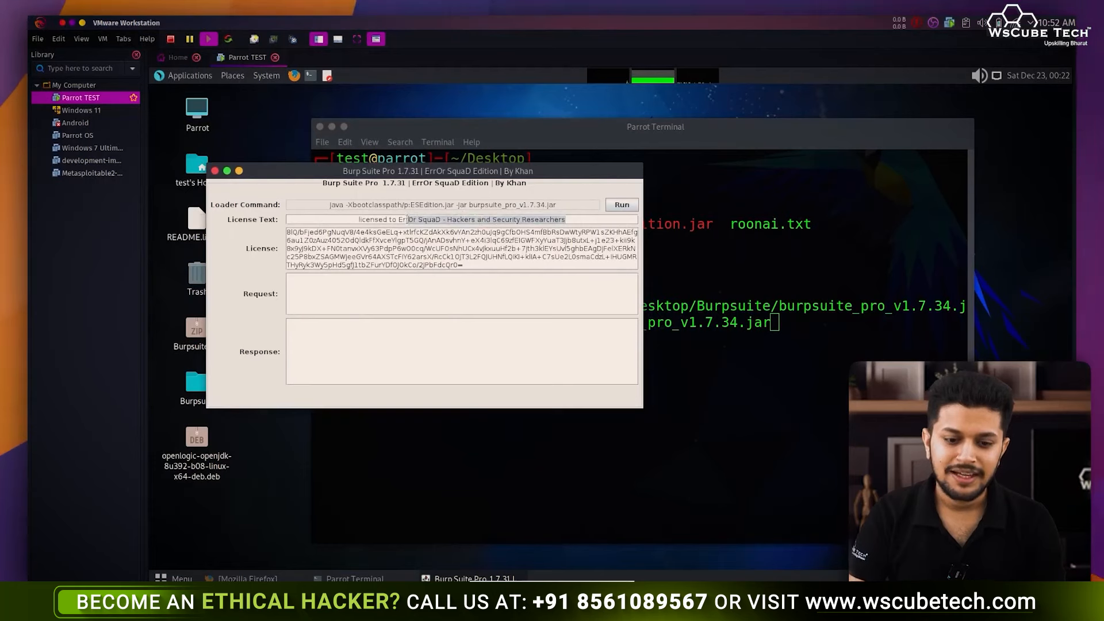
type("Ankur")
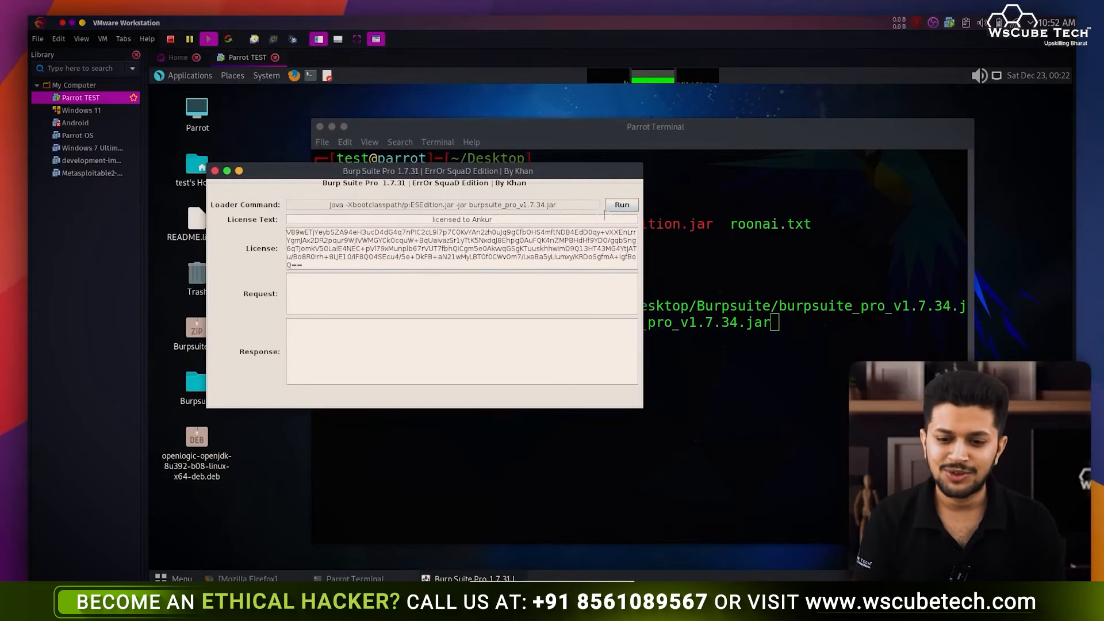
left_click(617, 208)
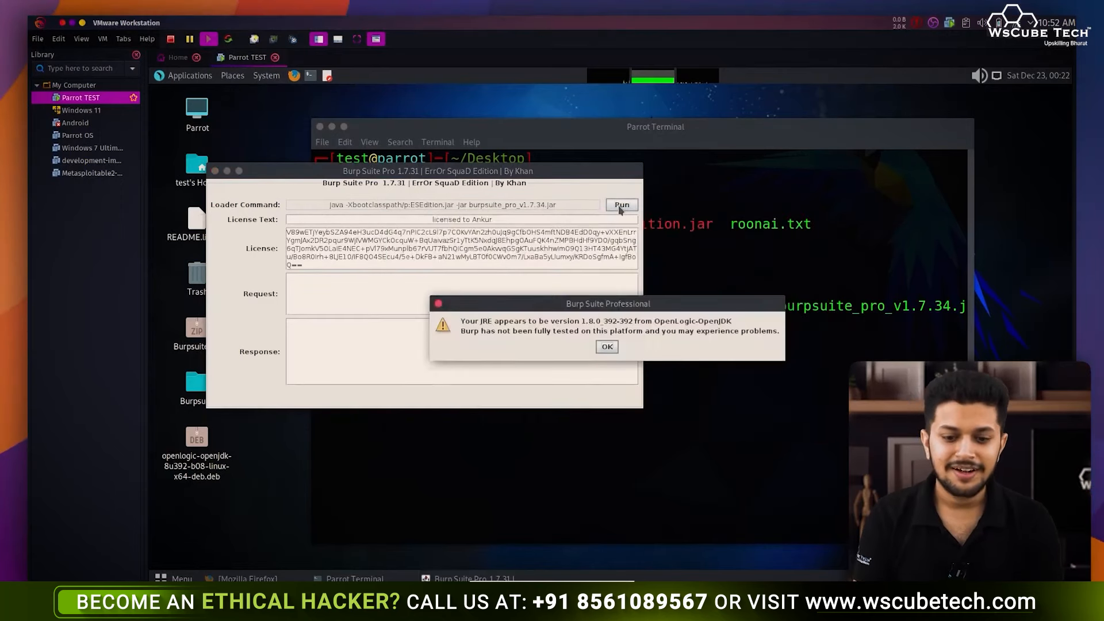
left_click(607, 346)
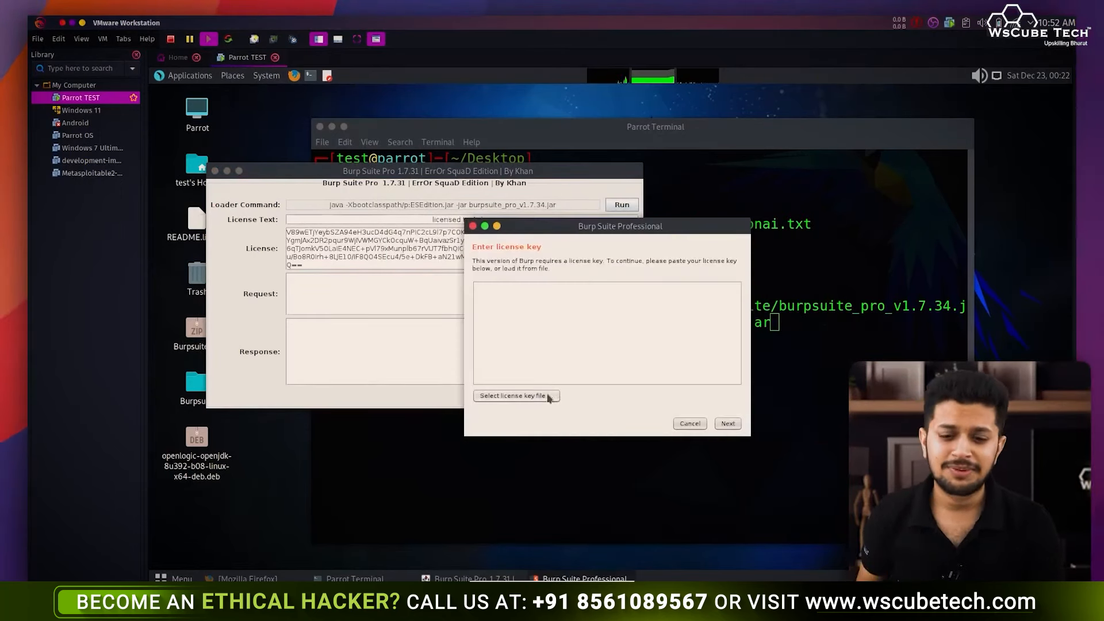
- Copy the loader's generated license key into Burp's license key field
left_click_drag(614, 230, 793, 248)
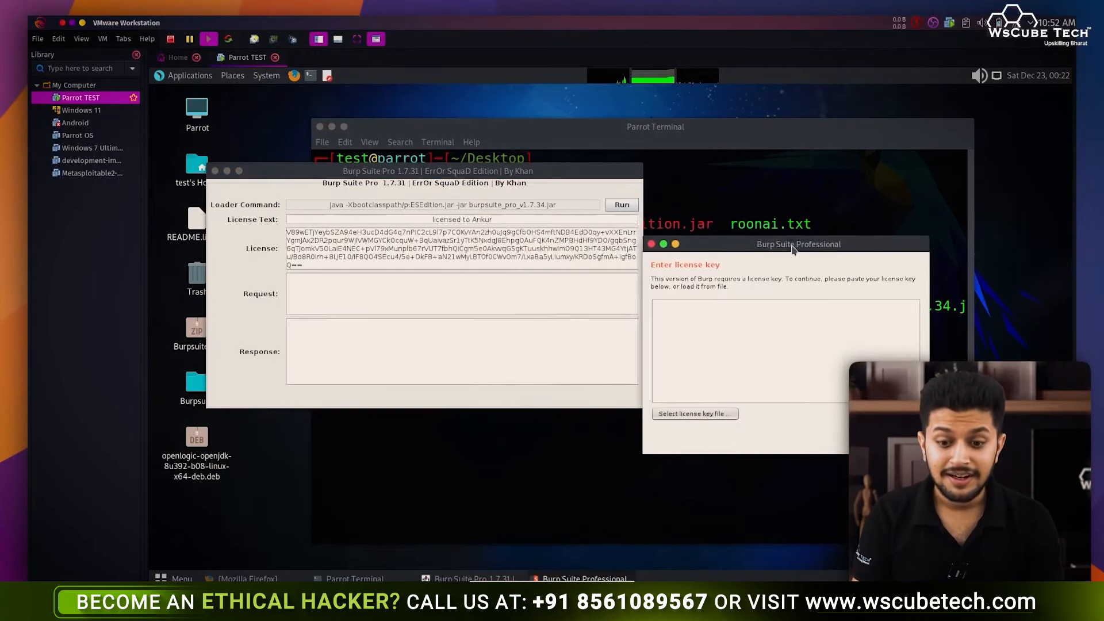
left_click(442, 258)
key("ctrl+a")
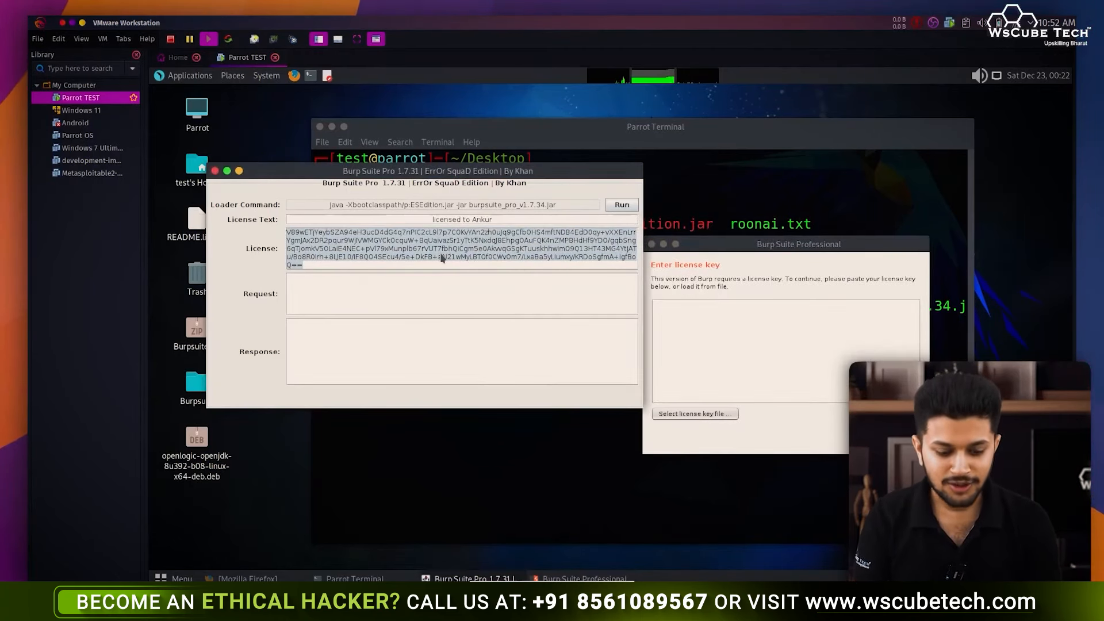
key("ctrl+c")
left_click(692, 344)
key("ctrl+v")
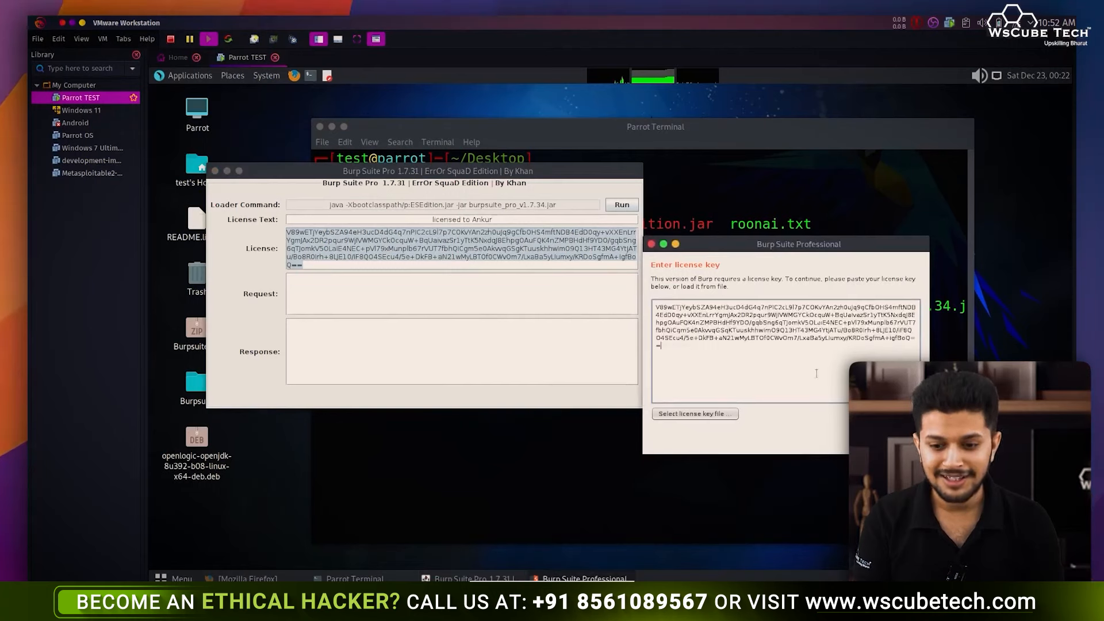
- Choose manual activation and paste Burp's activation request into the loader's Request field
left_click(905, 441)
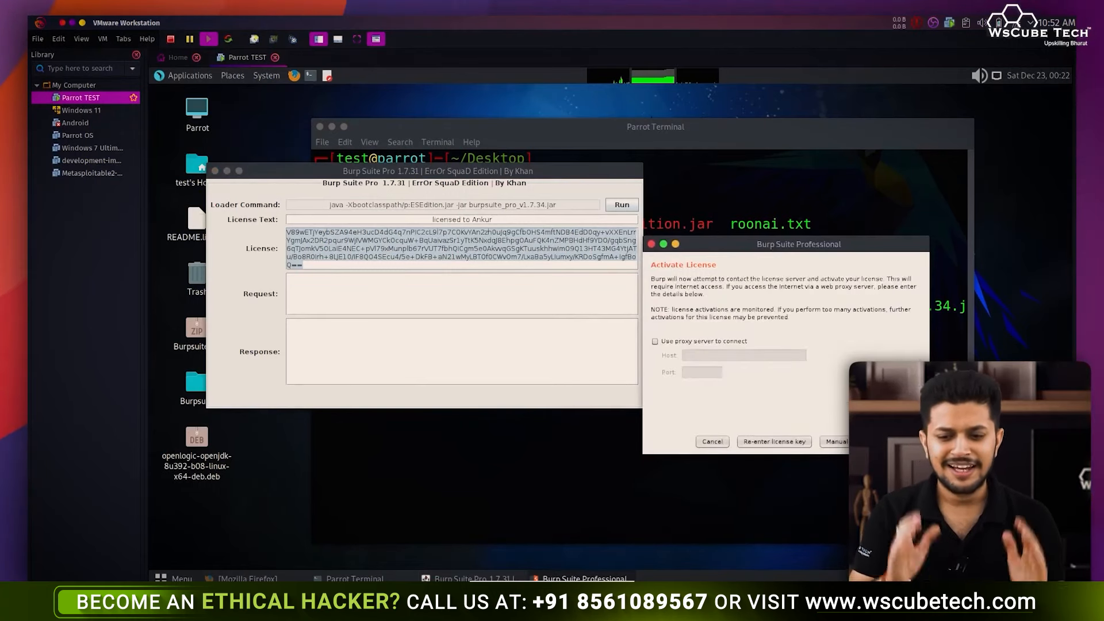
left_click(851, 442)
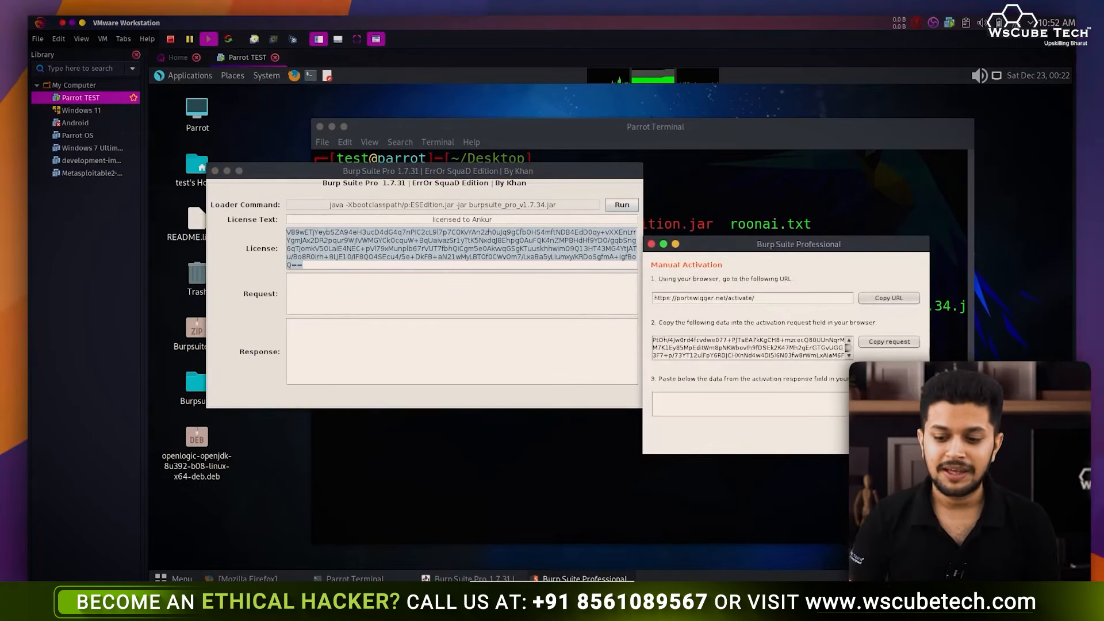
left_click(893, 344)
left_click(480, 294)
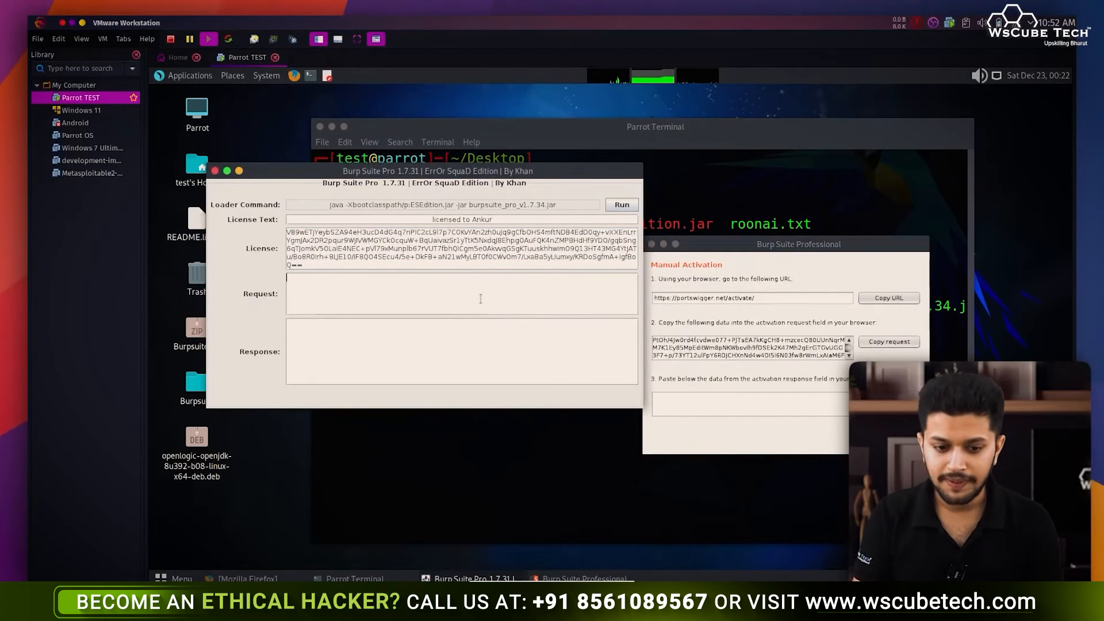
key("ctrl+v")
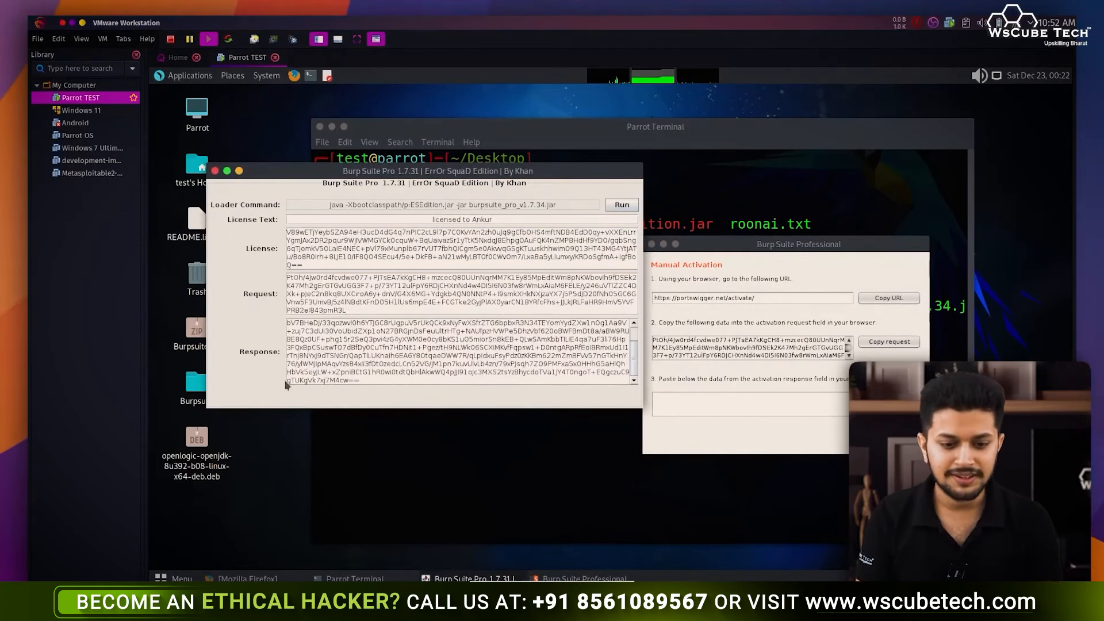
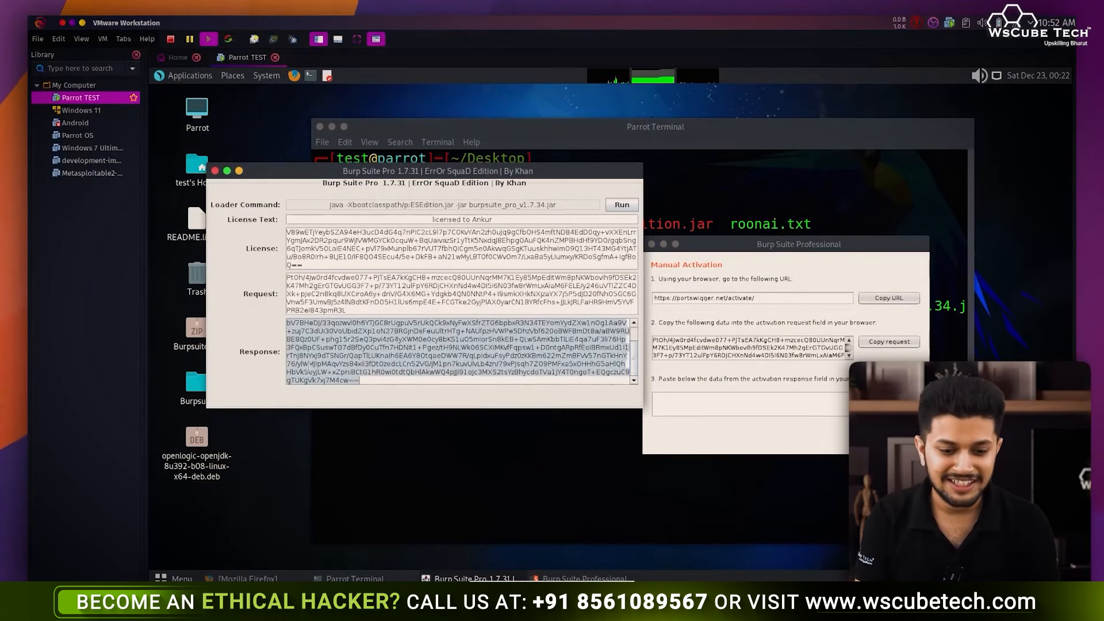
- Paste the loader's activation response into Burp's manual activation field and submit it
left_click(707, 409)
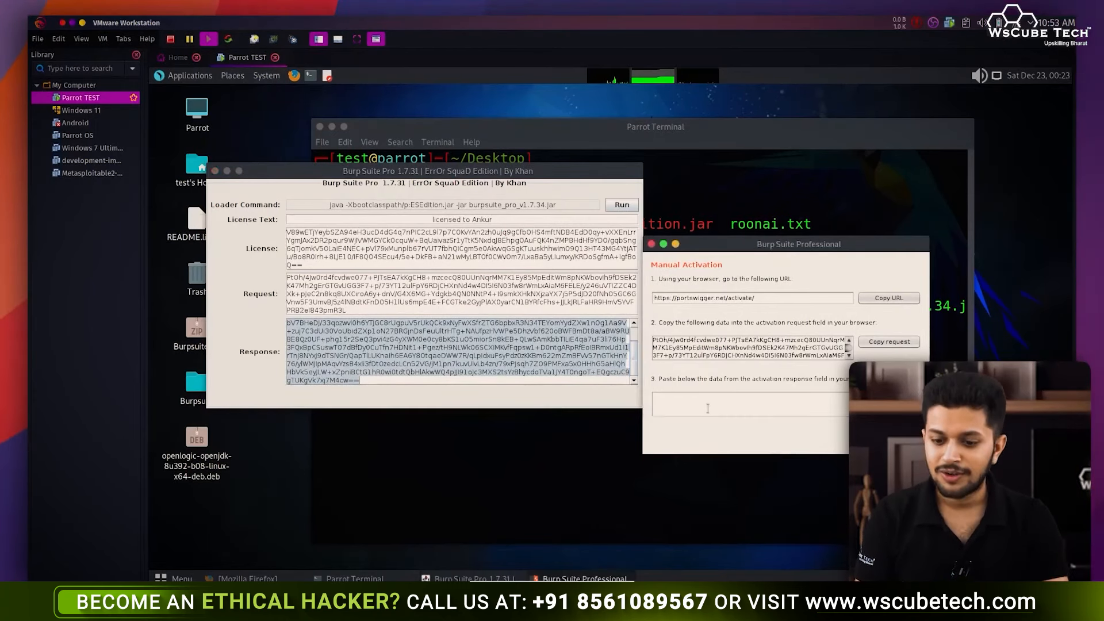
key("ctrl+v")
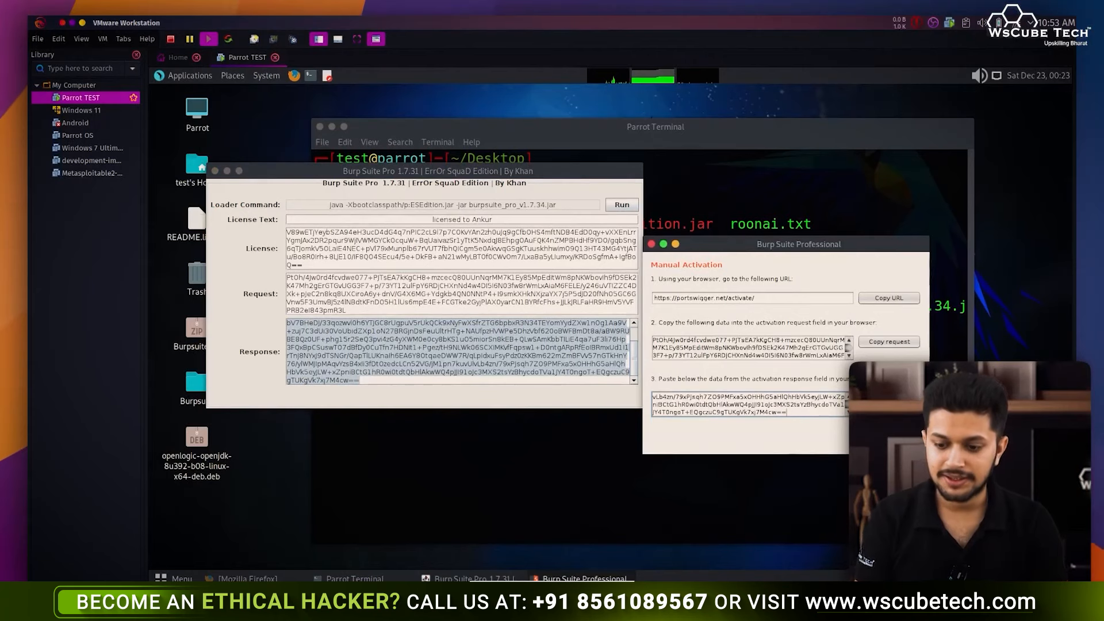
left_click(896, 440)
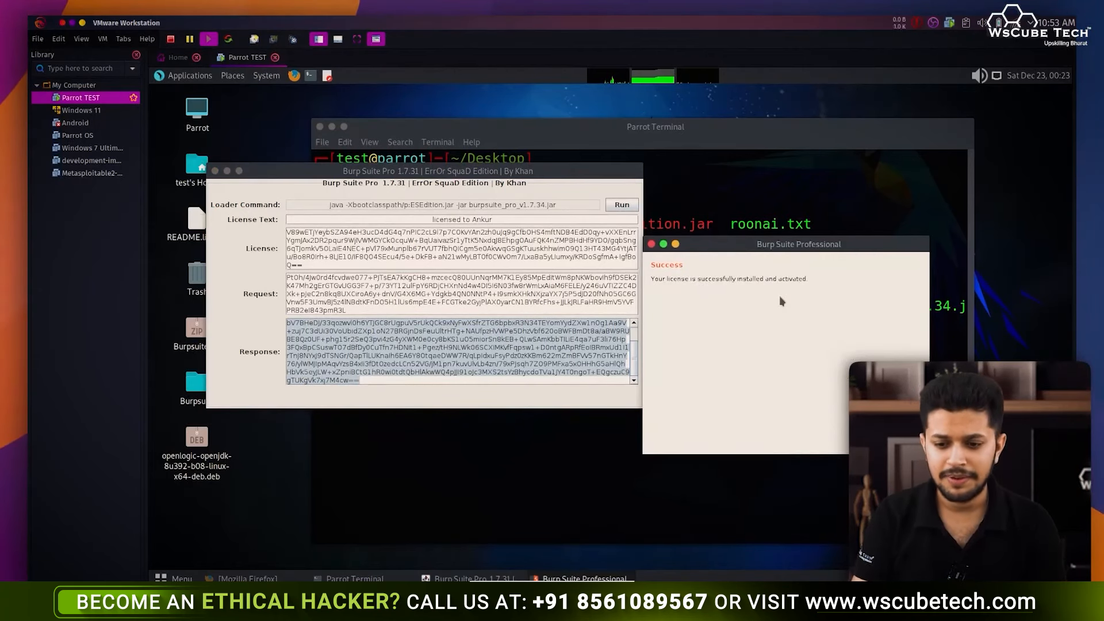
- Finish activation and start Burp on a temporary project with Burp defaults
left_click(905, 440)
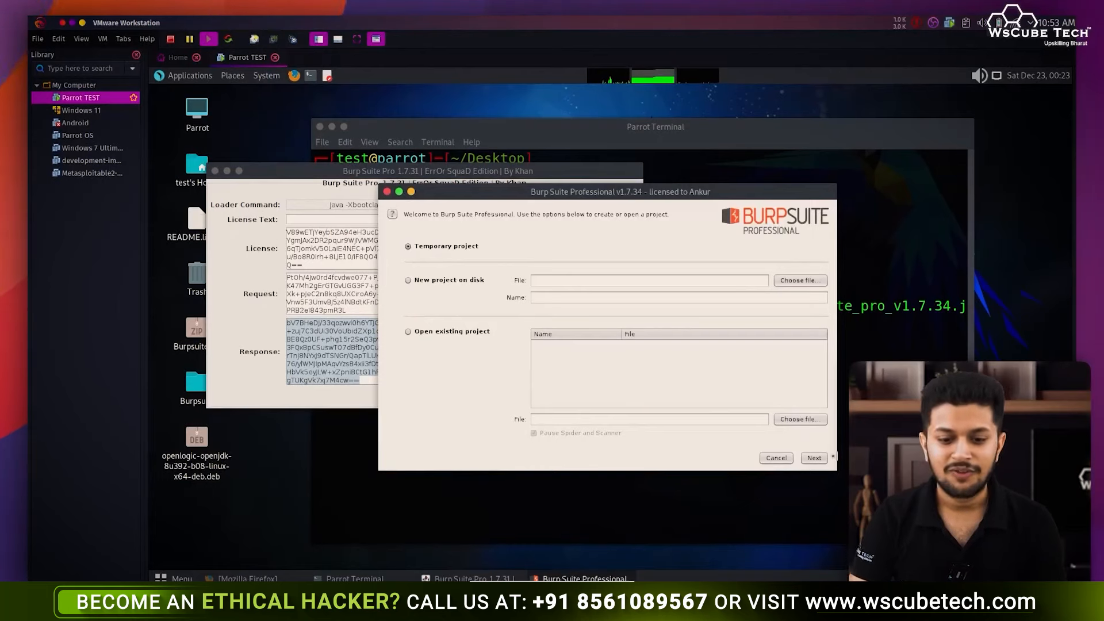
left_click(814, 458)
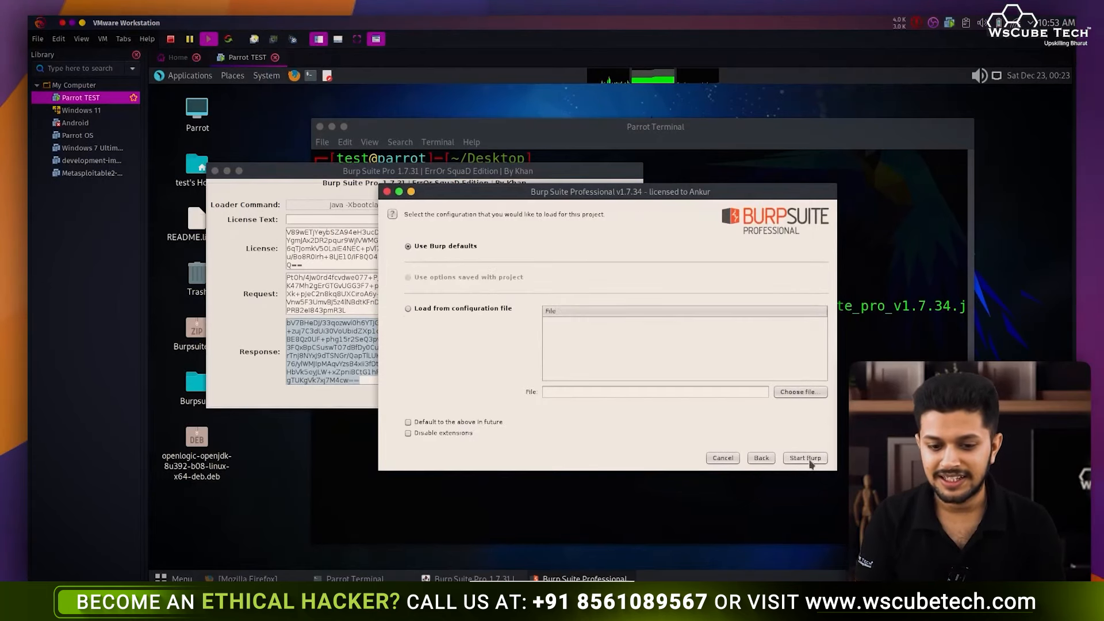
left_click(808, 458)
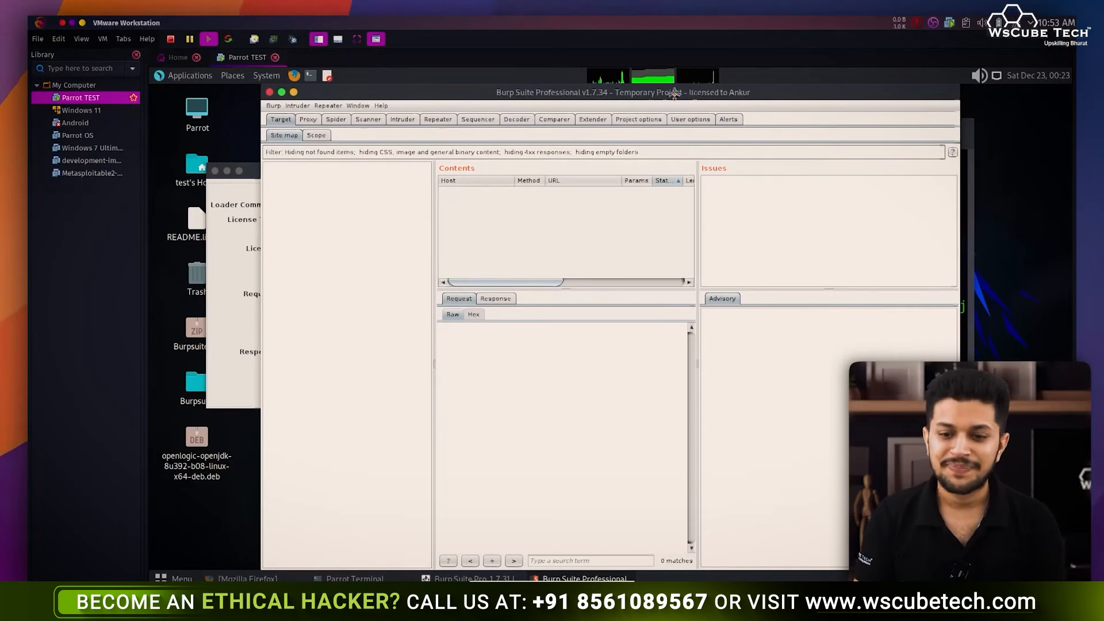
left_click_drag(674, 92, 604, 92)
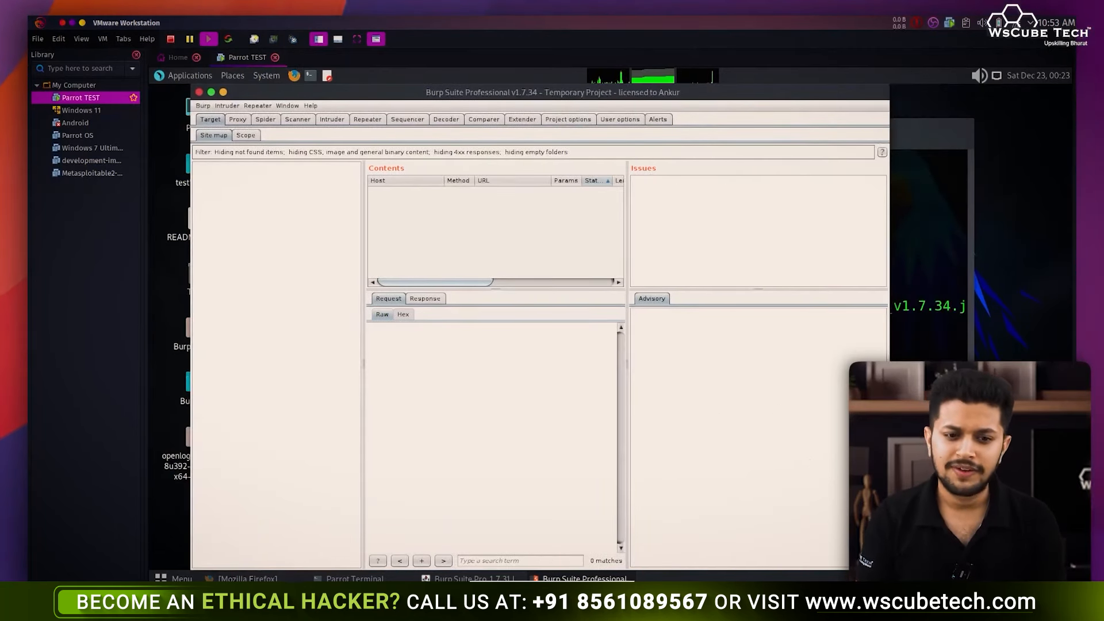
- Search Firefox add-ons for 'foxy proxy' from the Add-ons Manager
left_click(247, 580)
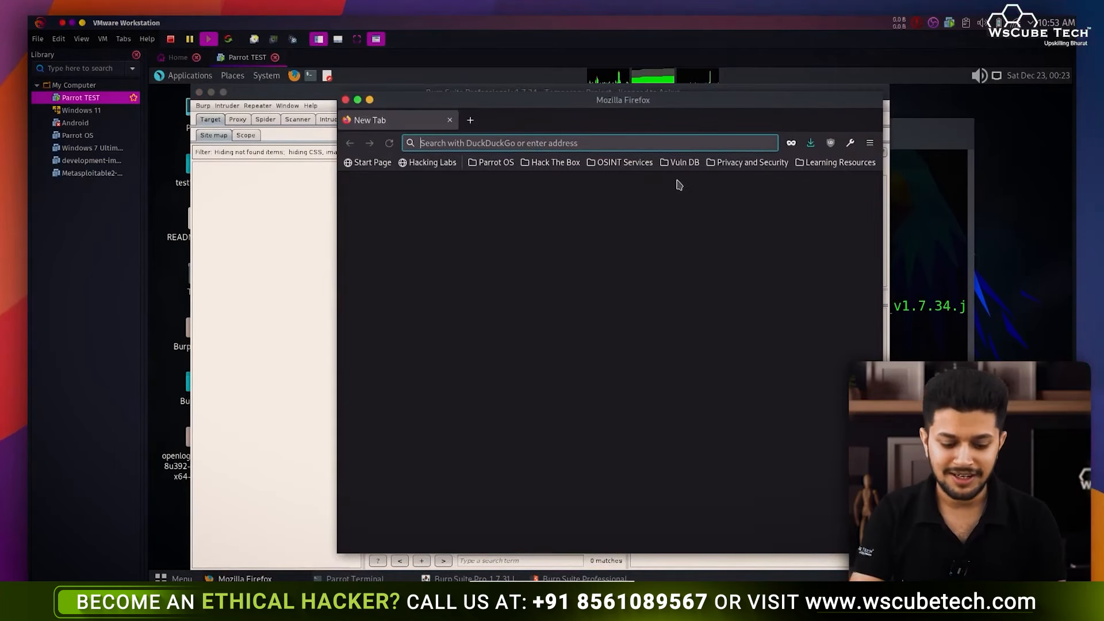
key("ctrl+shift+a")
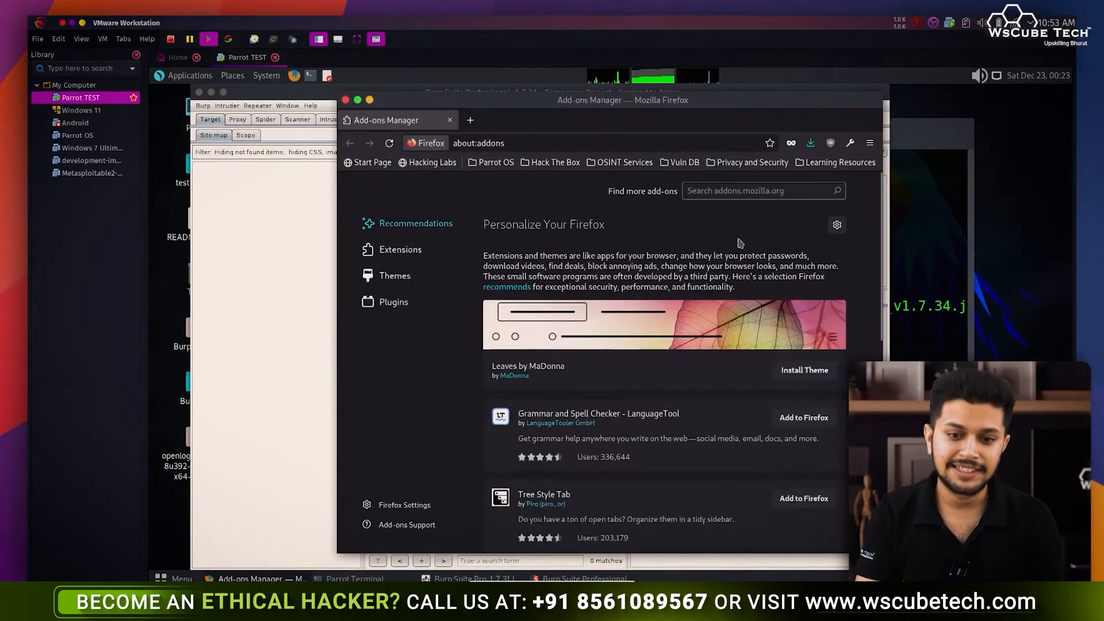
left_click(870, 143)
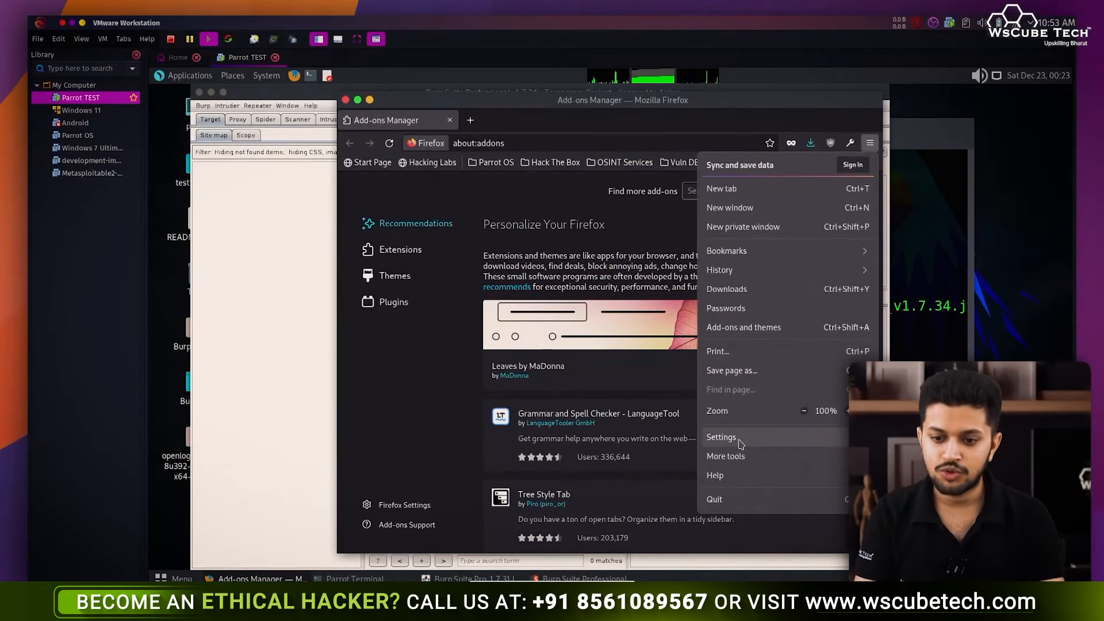
key("Escape")
left_click(736, 194)
type("foxy proxy")
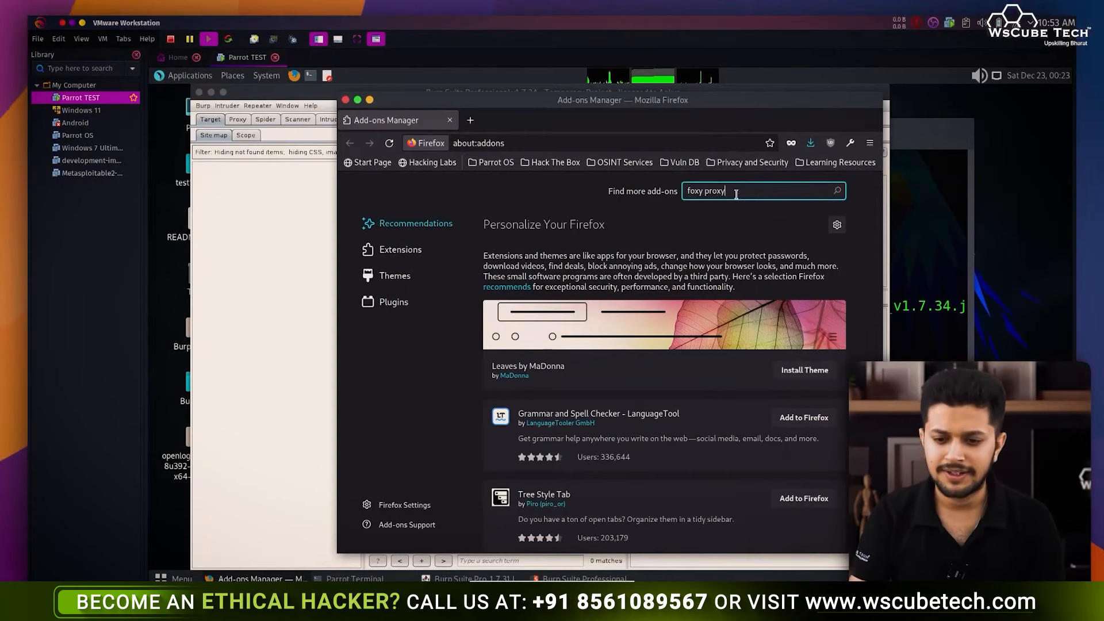
key("Return")
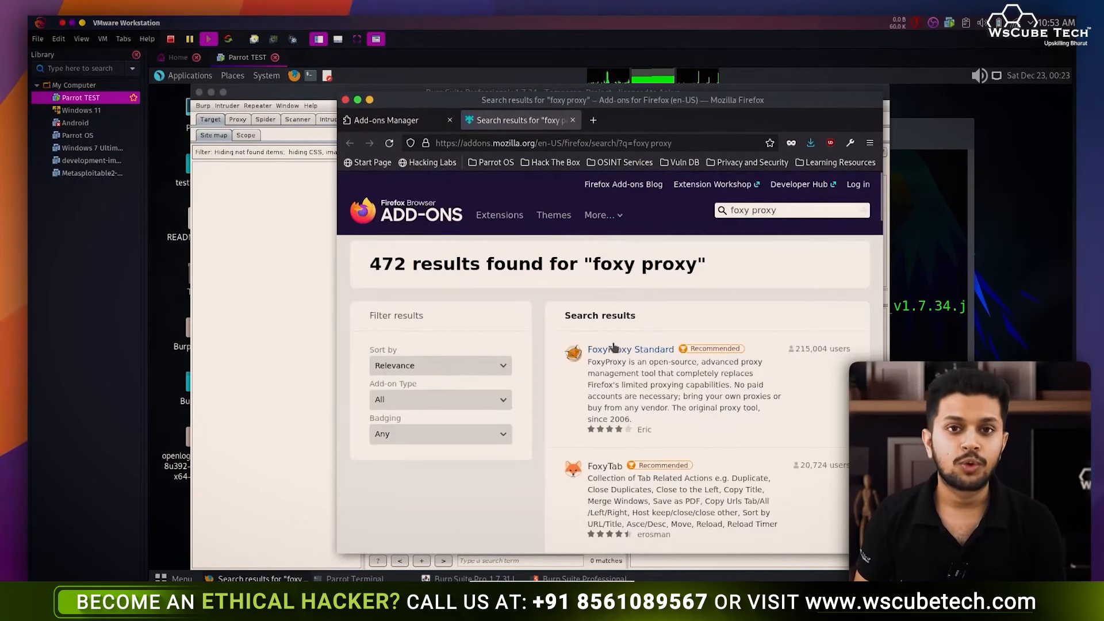
- Install FoxyProxy Standard and open its Options page
left_click(630, 348)
left_click(610, 385)
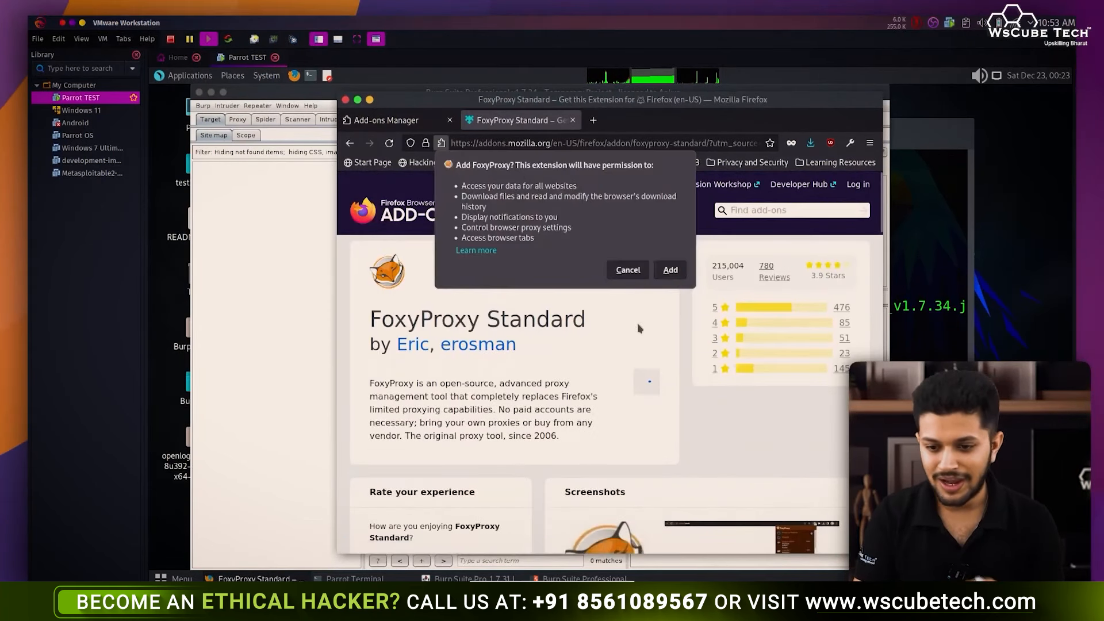
left_click(670, 269)
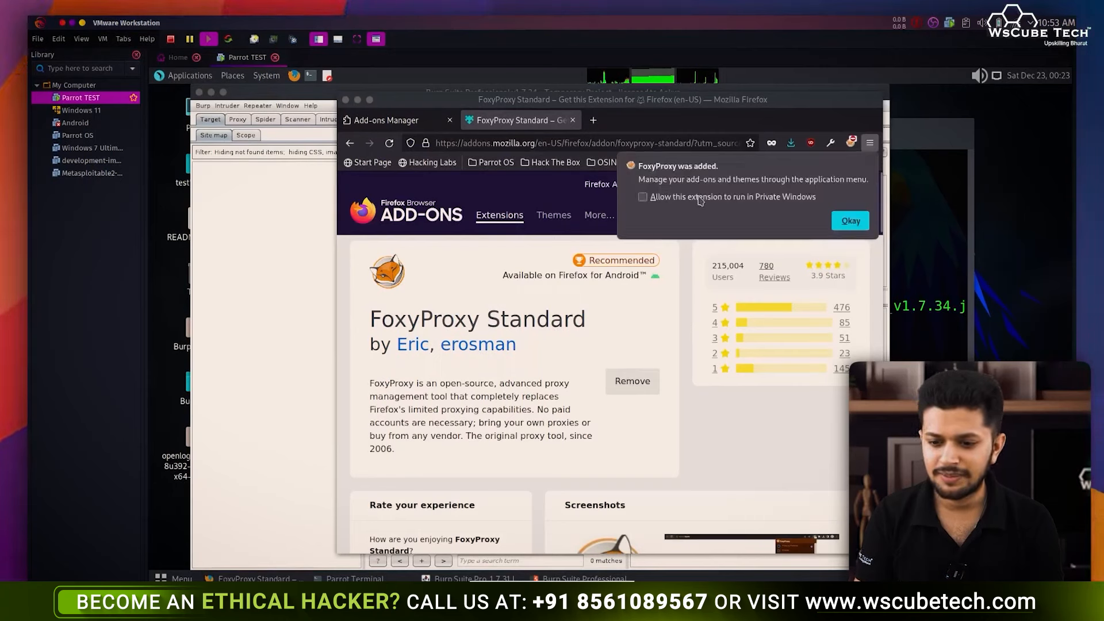
left_click(855, 220)
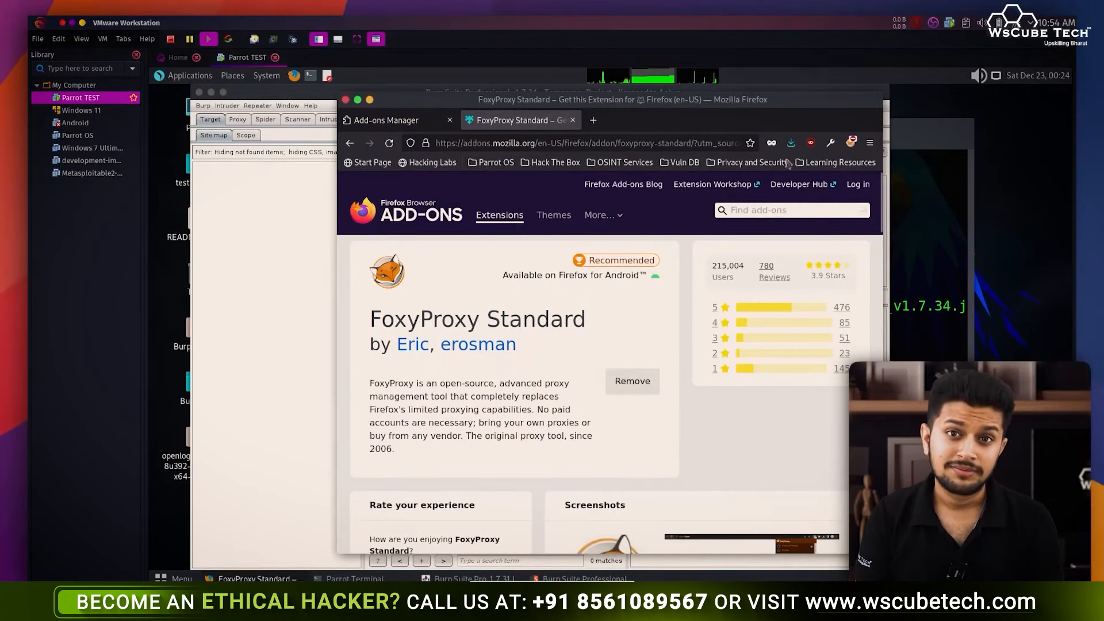
left_click(850, 144)
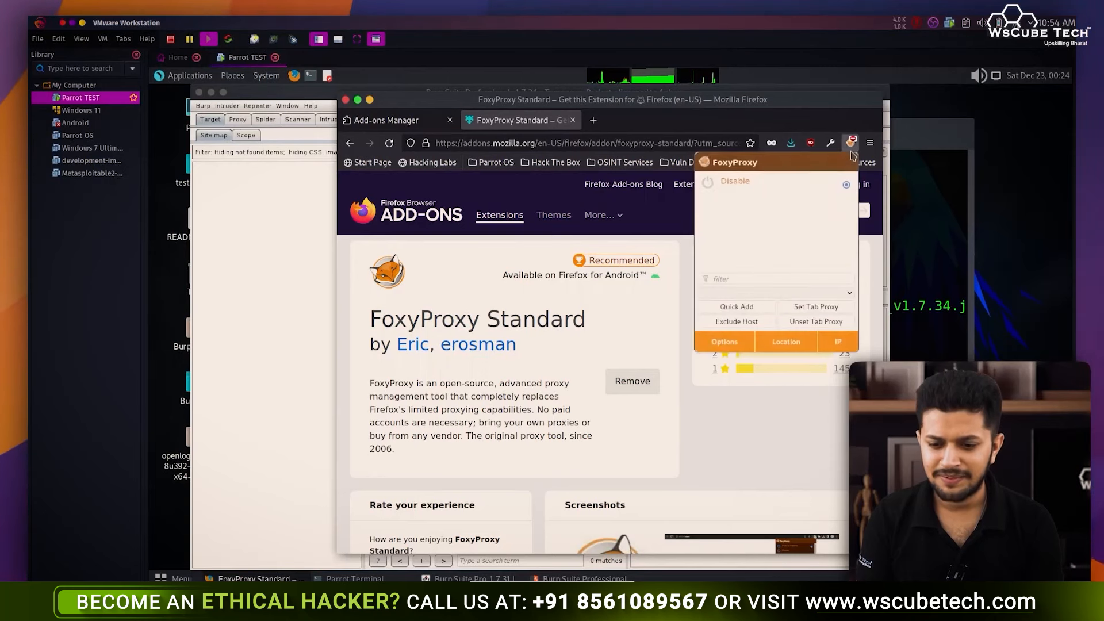
left_click(720, 344)
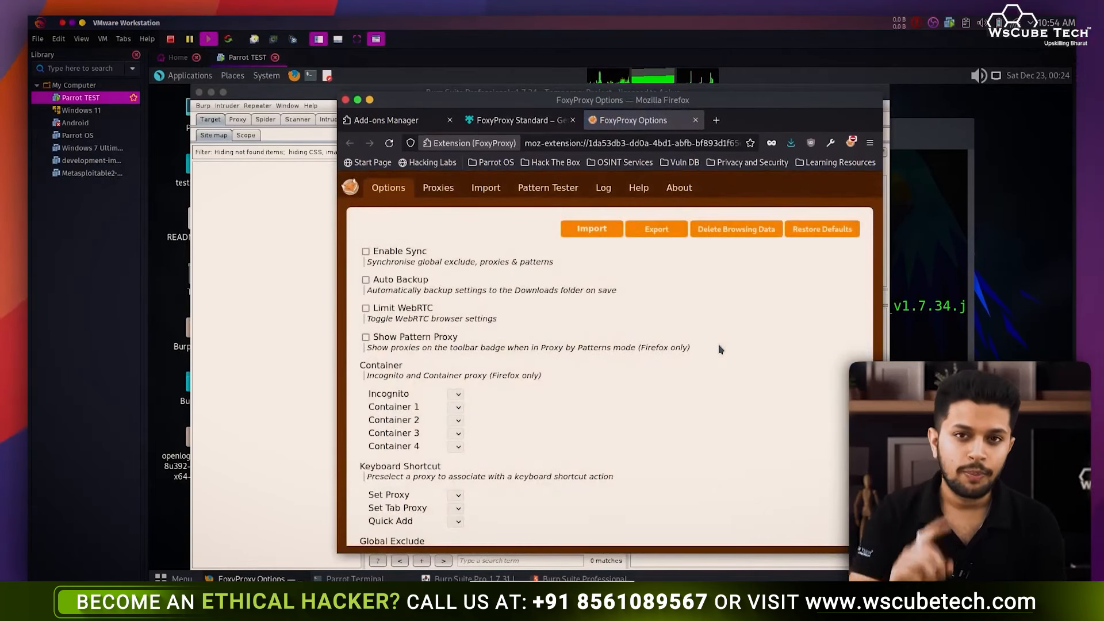
- Start a new FoxyProxy proxy entry titled 'Burpsuite', then switch to Burp Suite
left_click(438, 192)
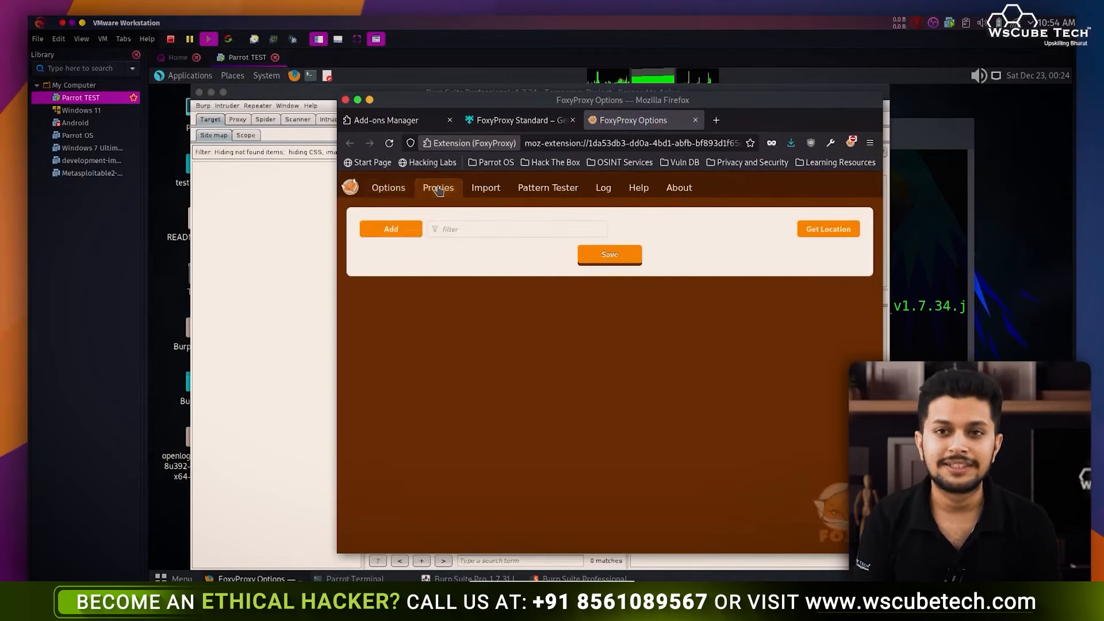
left_click(395, 231)
type("B")
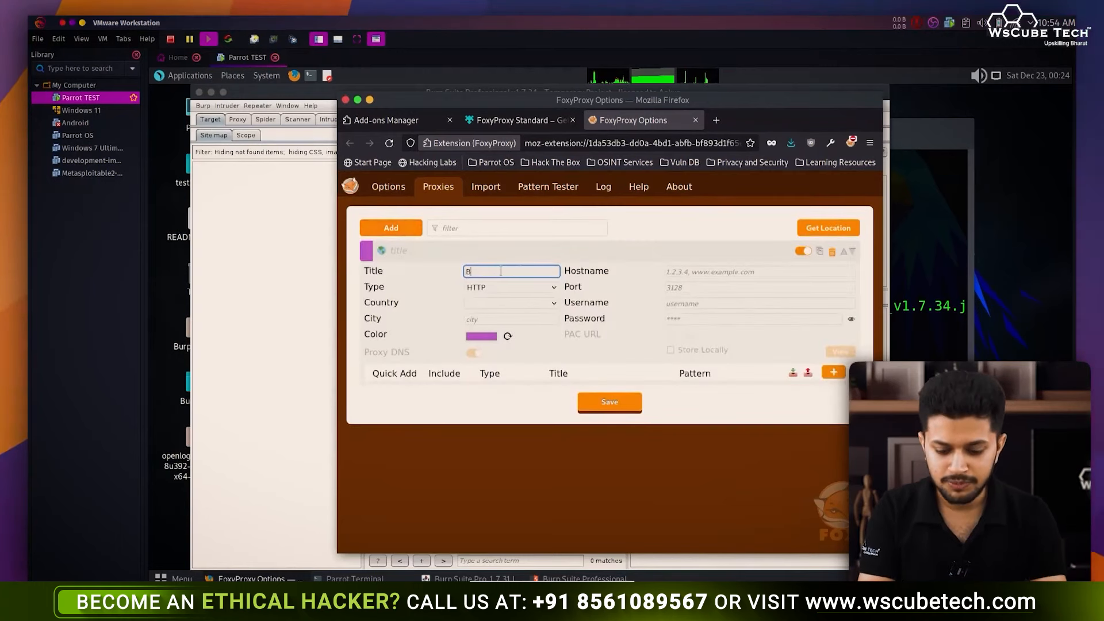
type("urpsuite")
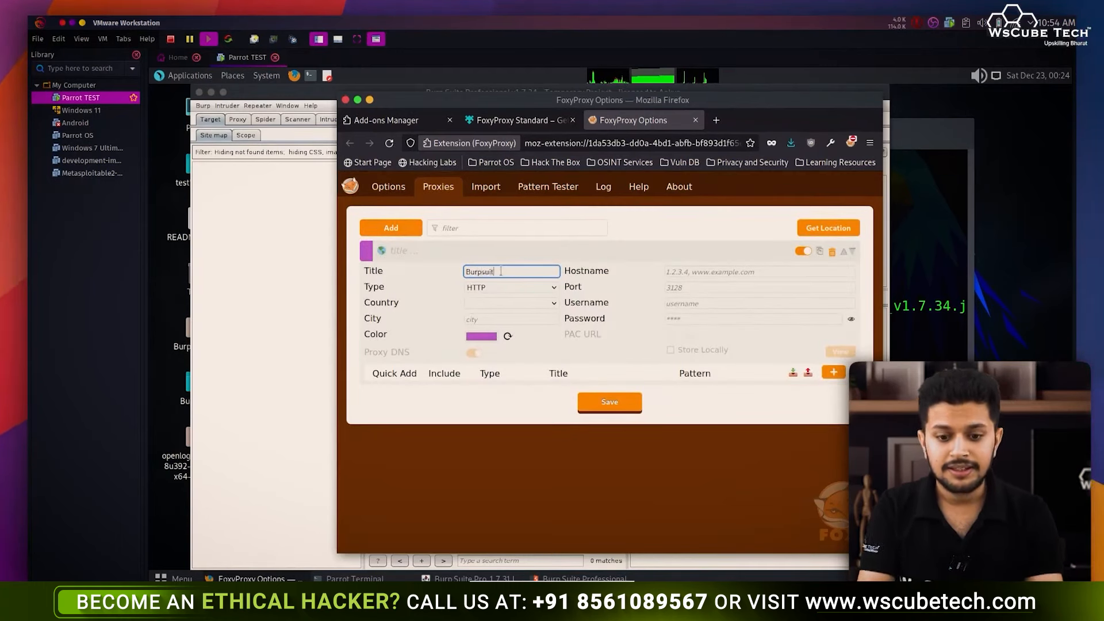
left_click(691, 271)
left_click(701, 286)
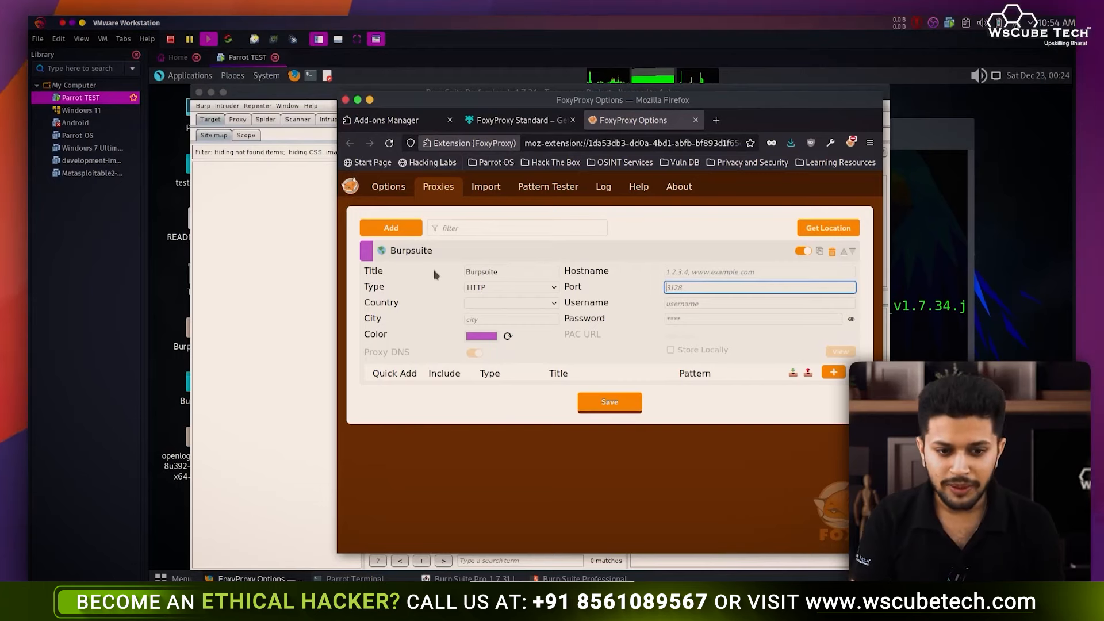
left_click(297, 208)
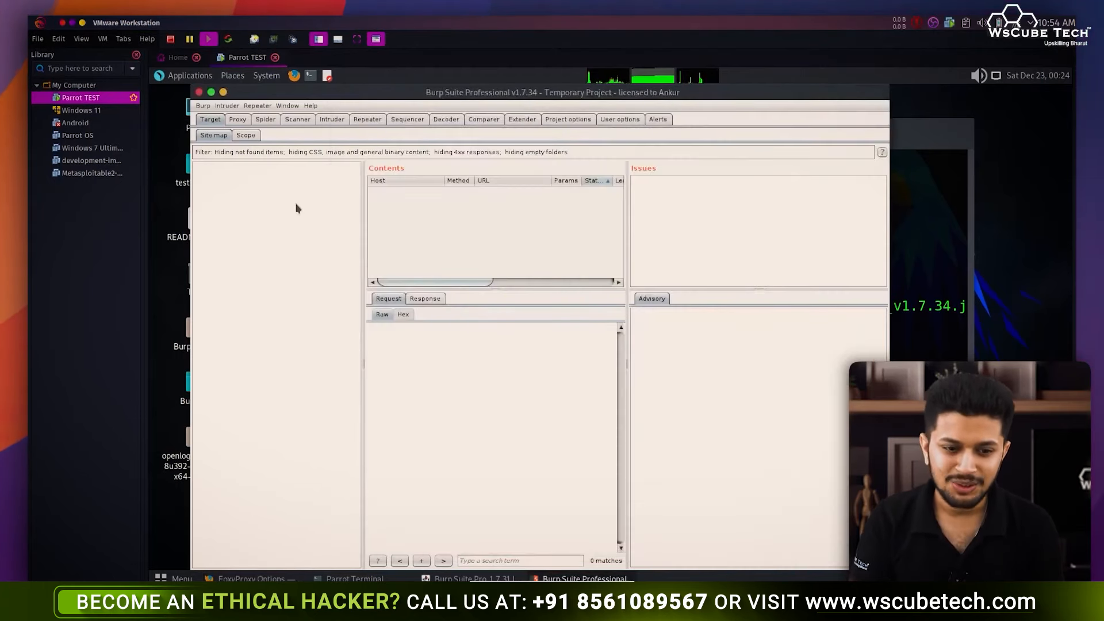
- Read Burp's proxy listener 127.0.0.1:8080 under Proxy > Options, then return to Firefox
left_click(237, 119)
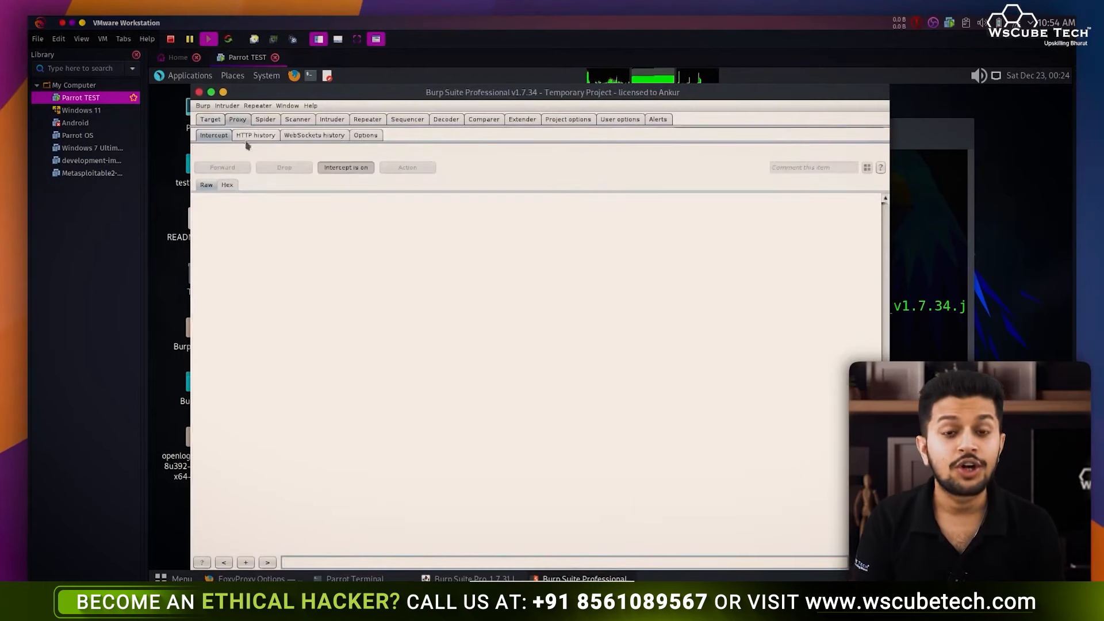
left_click(368, 135)
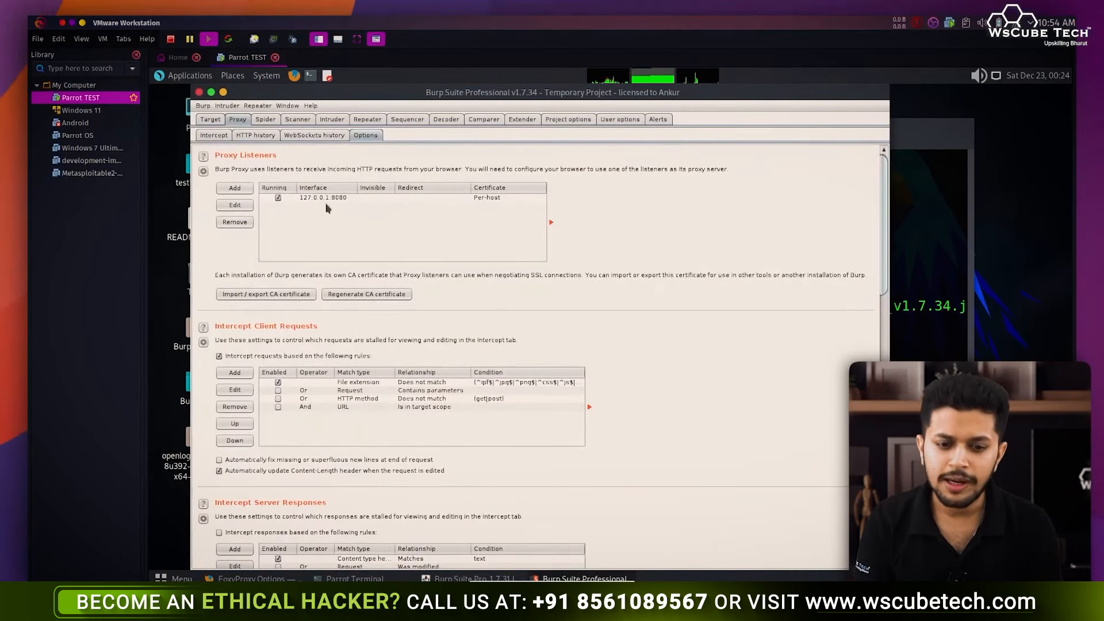
key("alt+Tab")
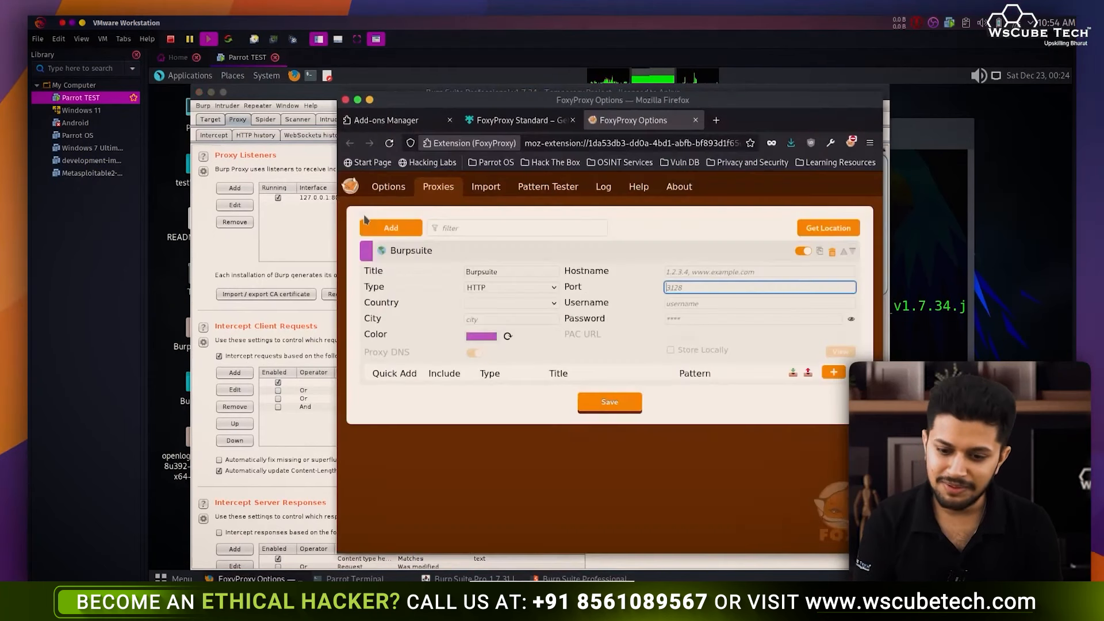
- Save the Burpsuite proxy with host 127.0.0.1 and port 8080, then close the FoxyProxy tabs
type("8080")
left_click(686, 273)
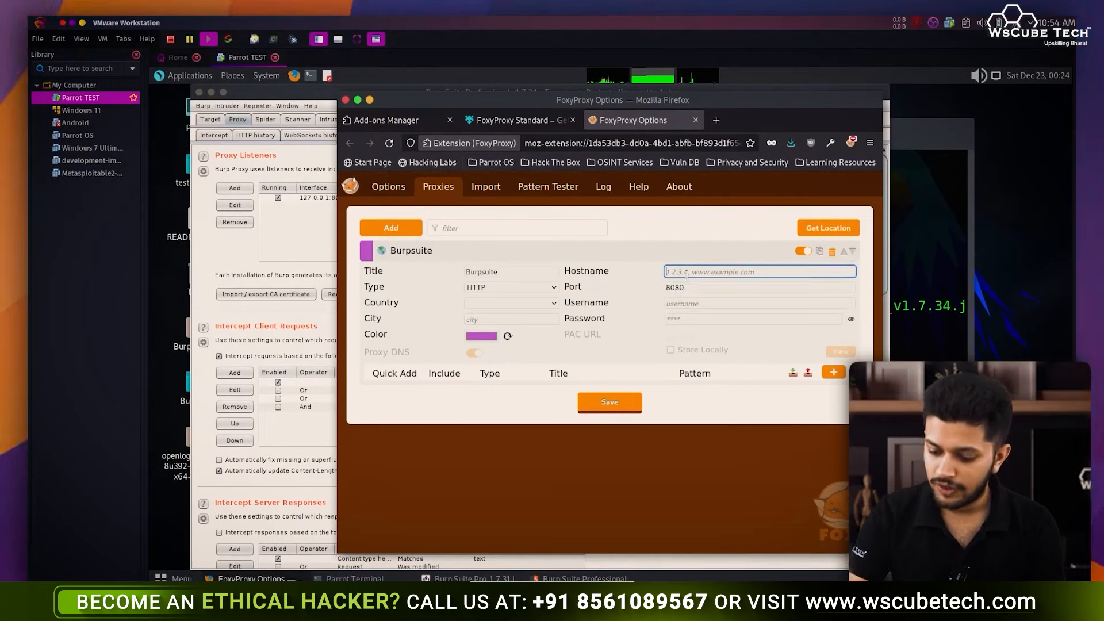
type("127.0")
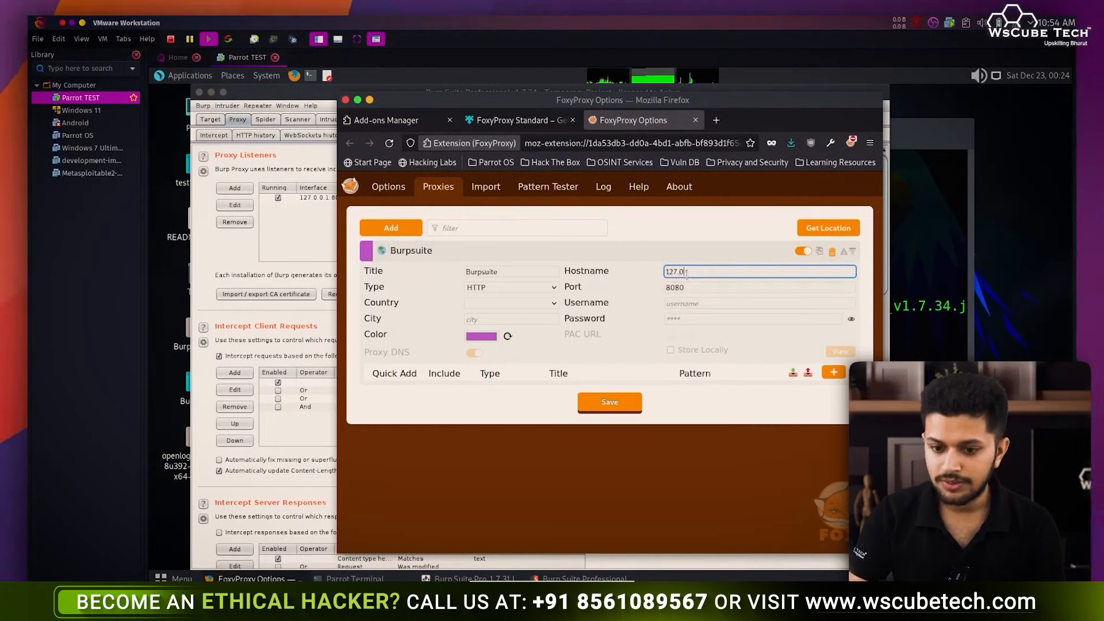
type(".0")
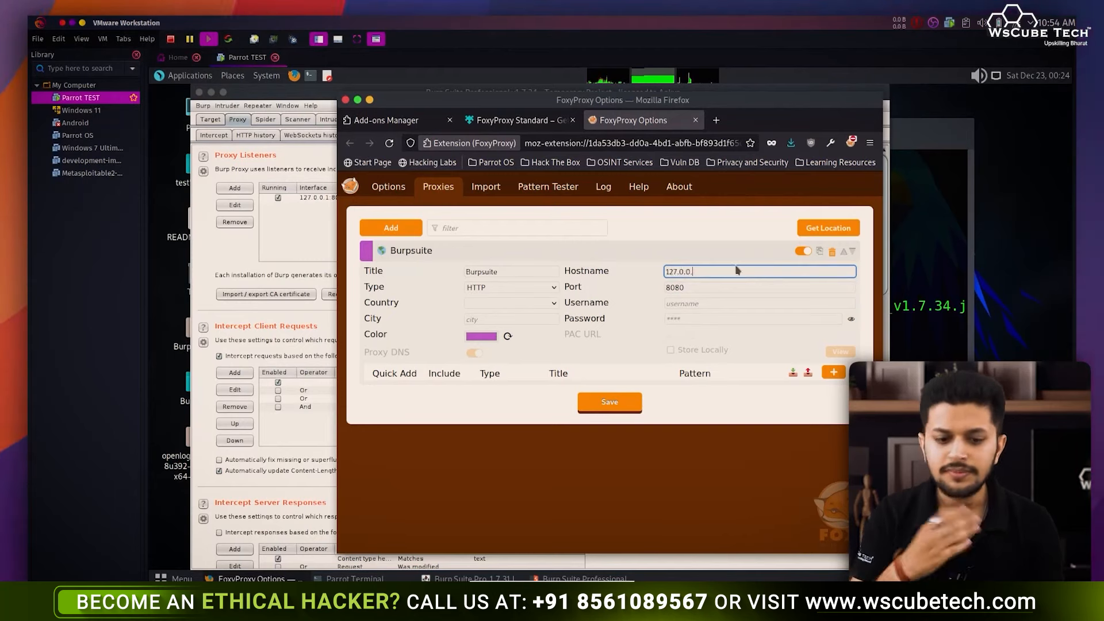
type(".1")
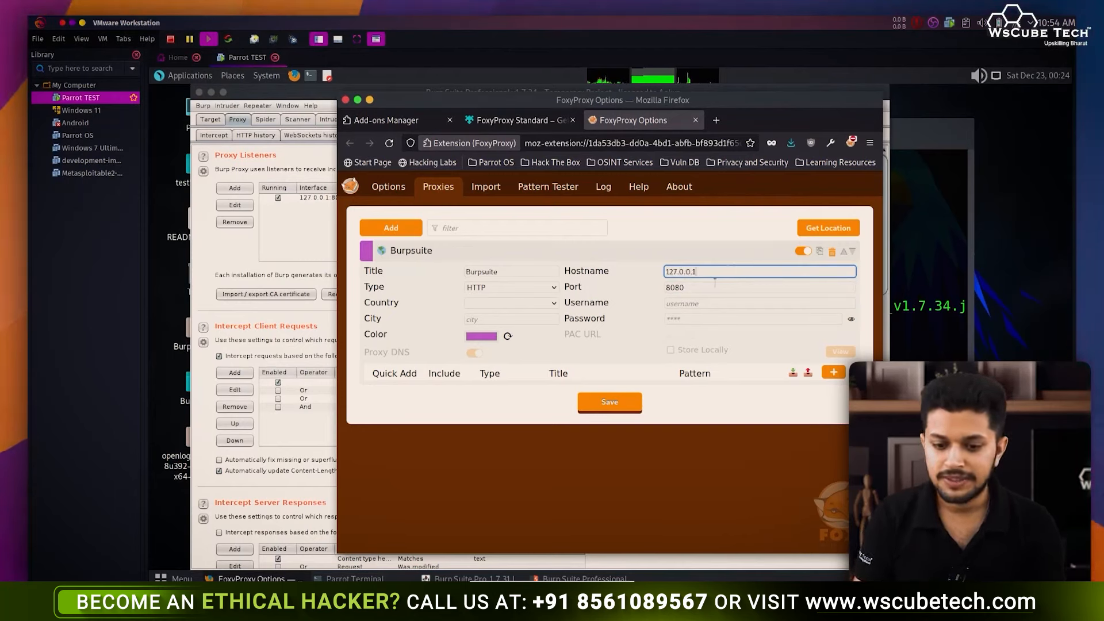
left_click(609, 403)
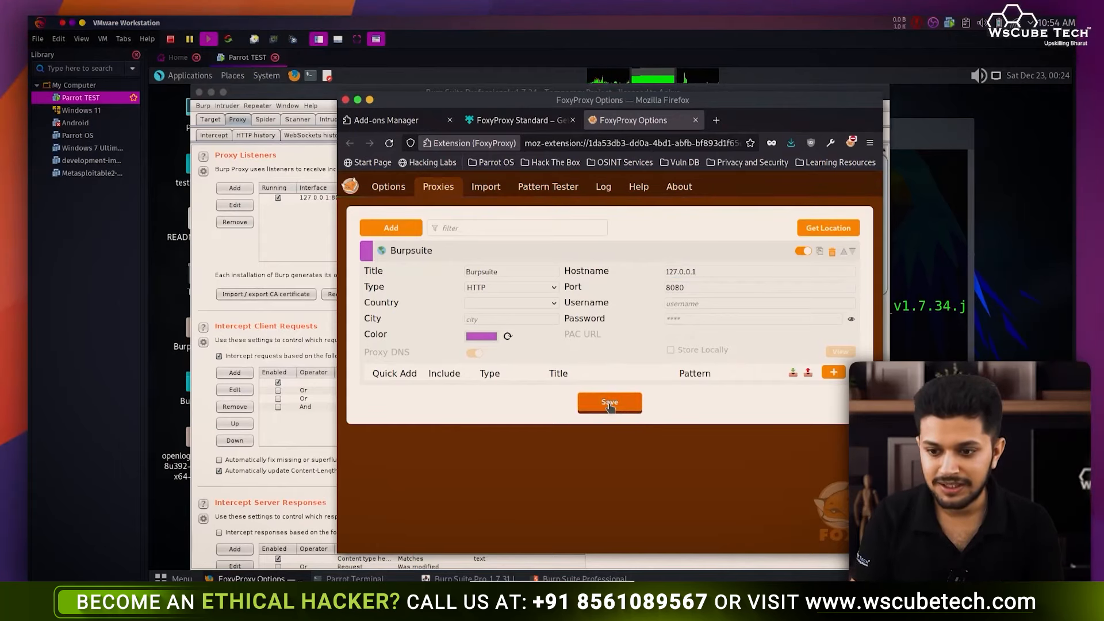
left_click(851, 143)
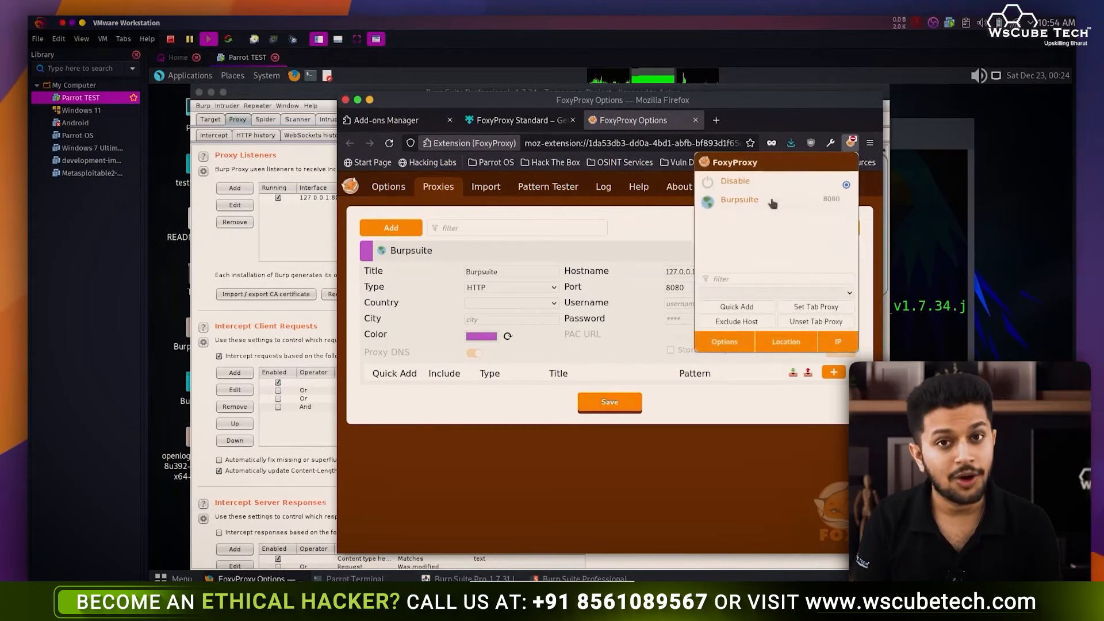
left_click(695, 120)
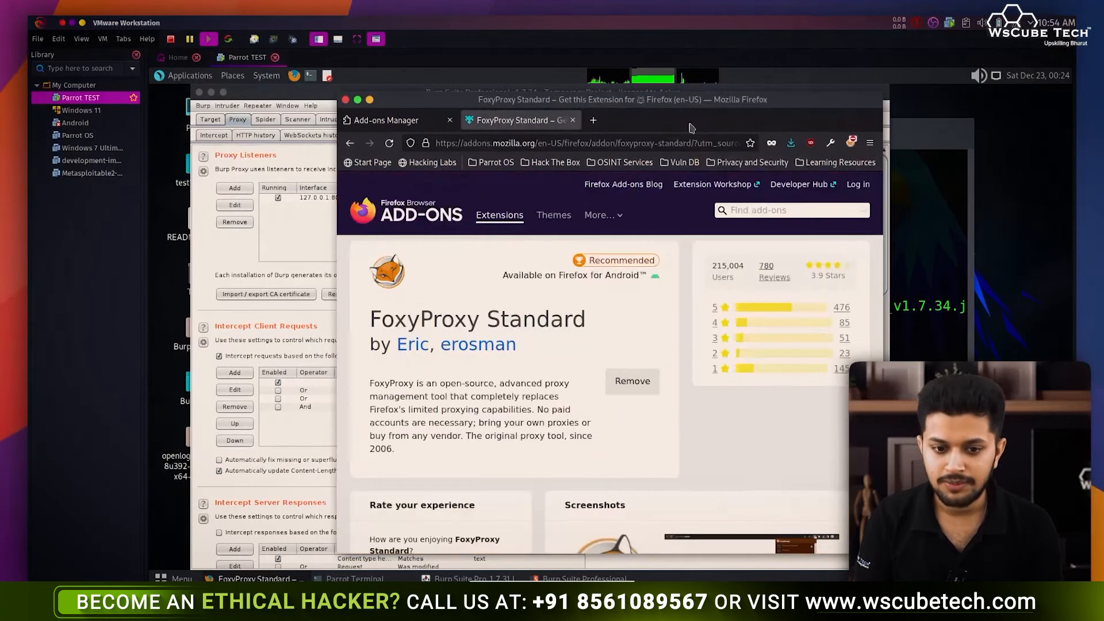
left_click(572, 120)
- Route Firefox traffic through the Burpsuite proxy in FoxyProxy
left_click_drag(471, 115, 580, 116)
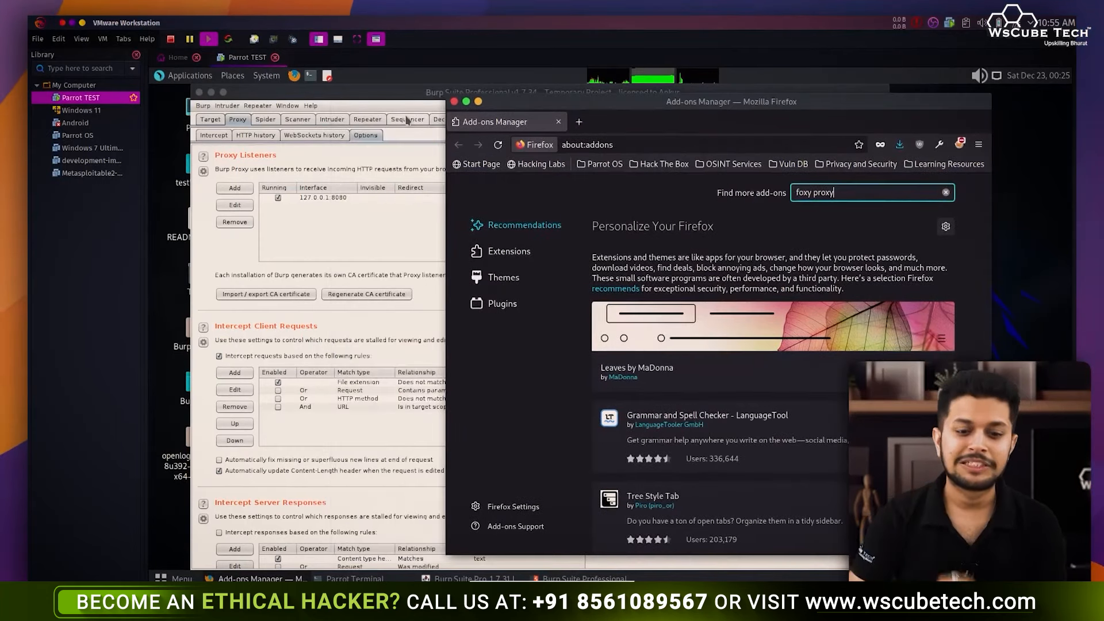
left_click(210, 135)
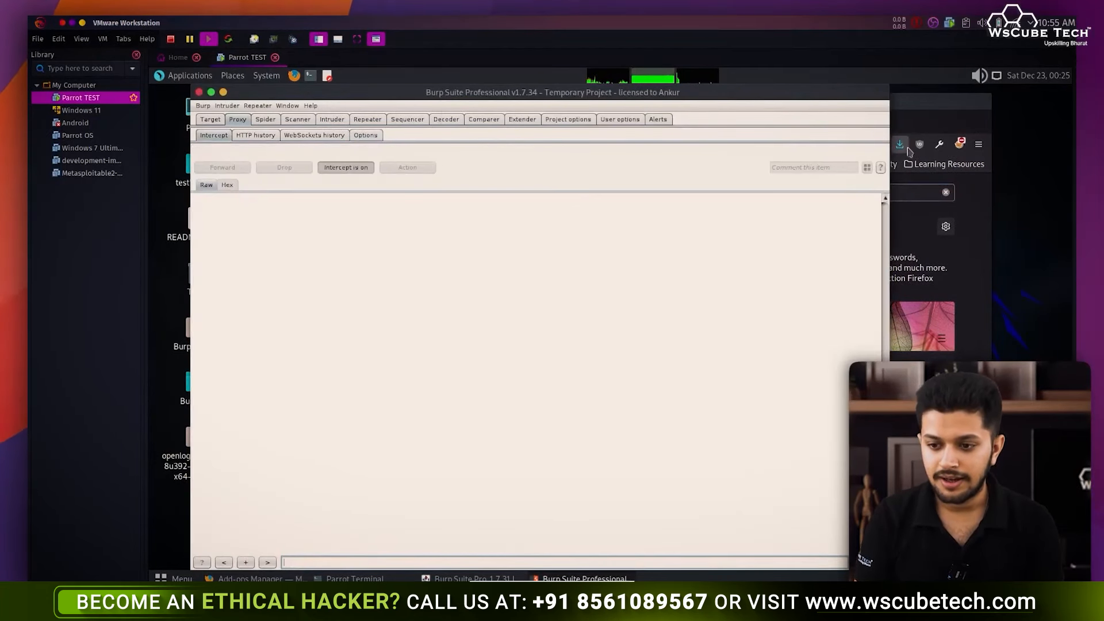
left_click(971, 184)
left_click(959, 143)
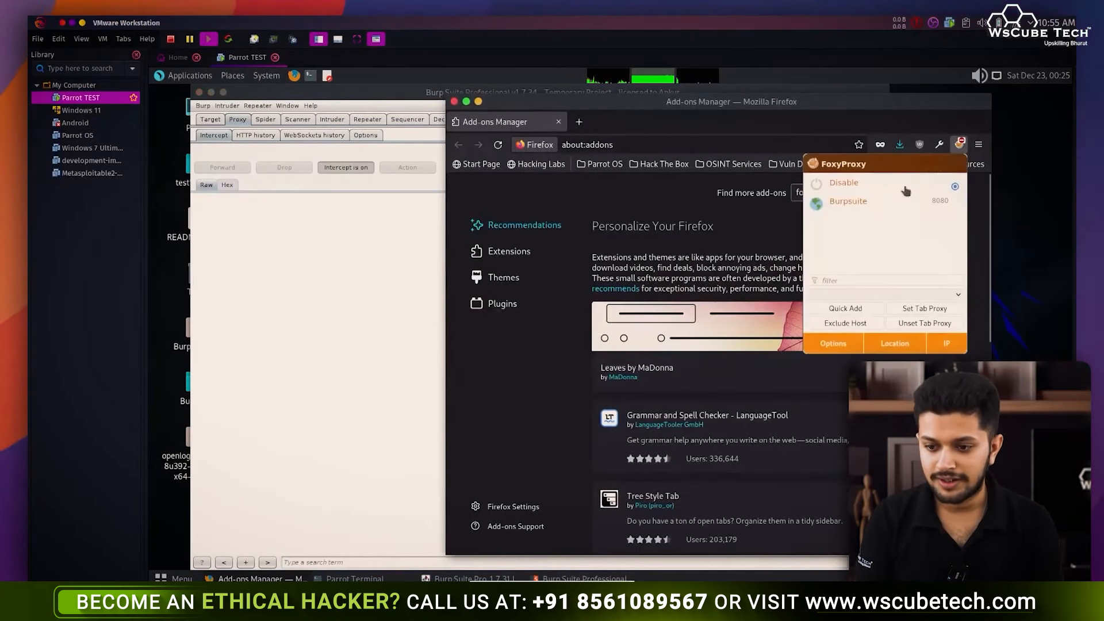
- Load hackthebox.com/ in a new tab, which shows a PortSwigger CA warning
left_click(578, 127)
type("hackthebox.com/")
key("Return")
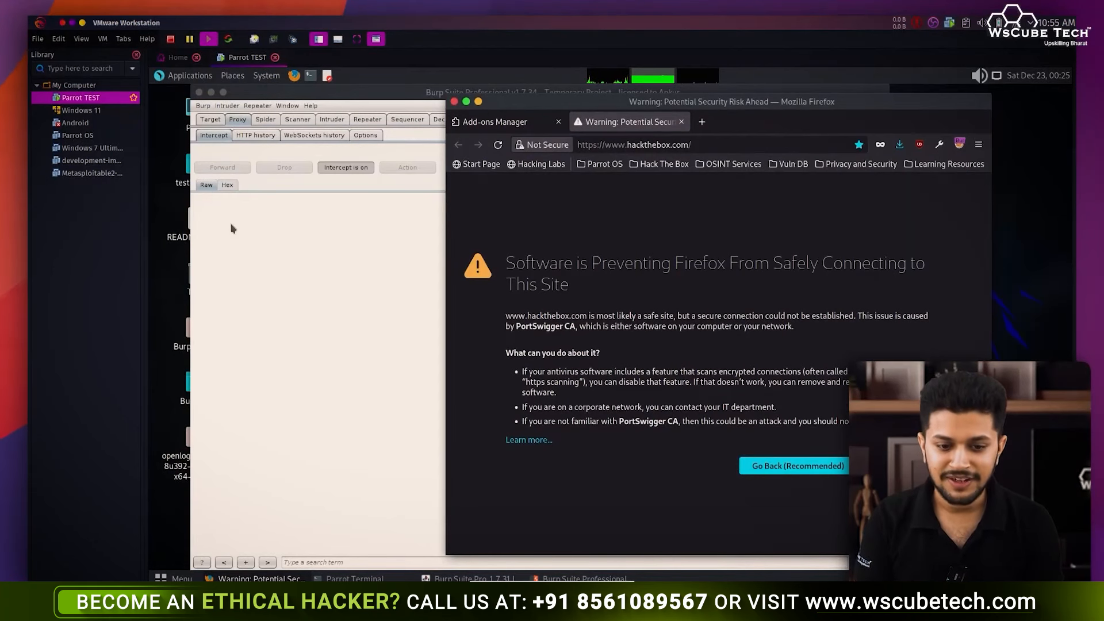
left_click(365, 135)
- Export Burp's CA certificate in DER format to the Desktop as 'cert'
left_click(266, 296)
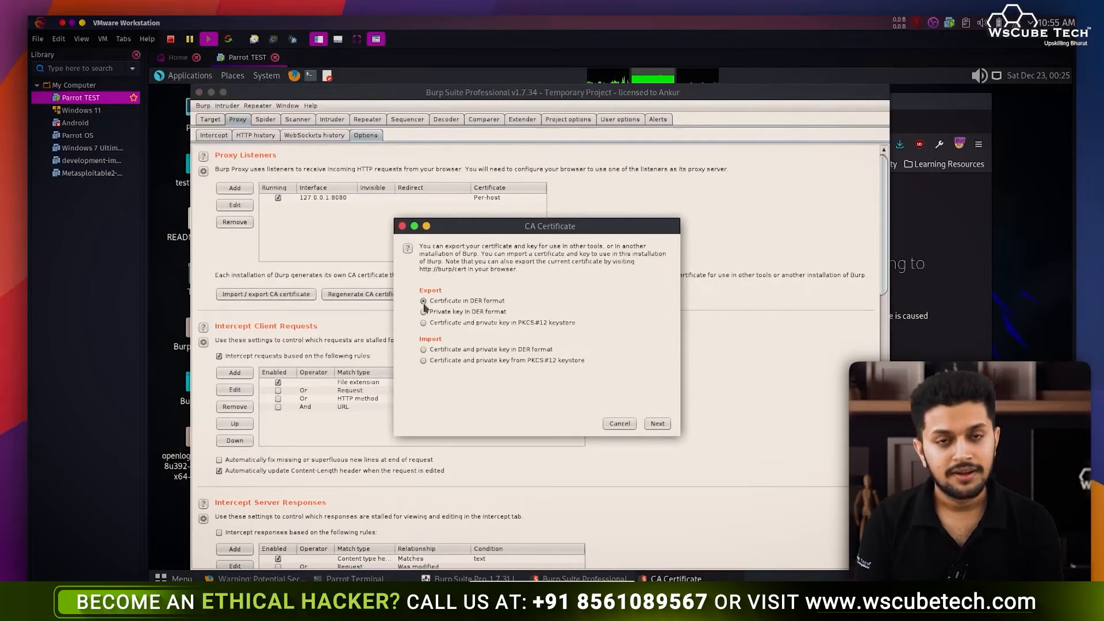
left_click(657, 424)
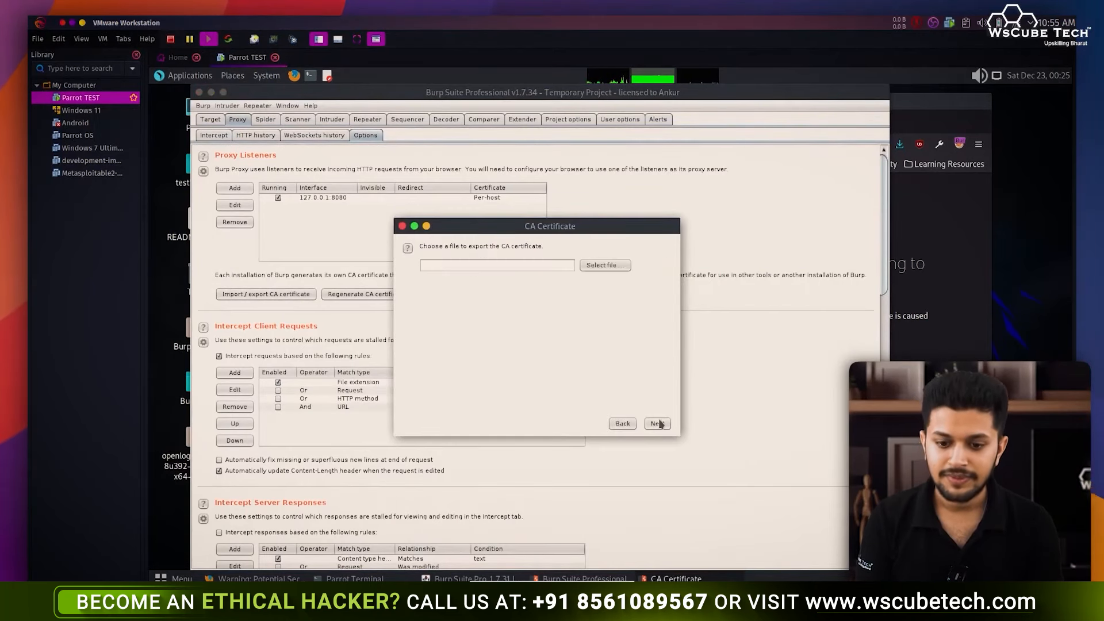
left_click(603, 265)
double_click(431, 287)
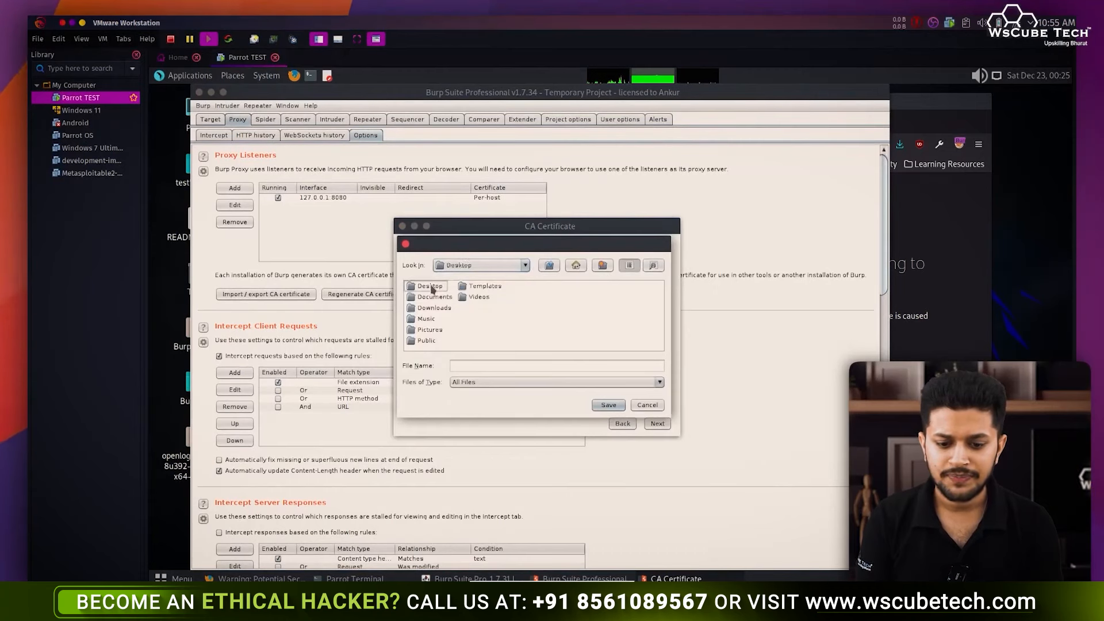
left_click(499, 365)
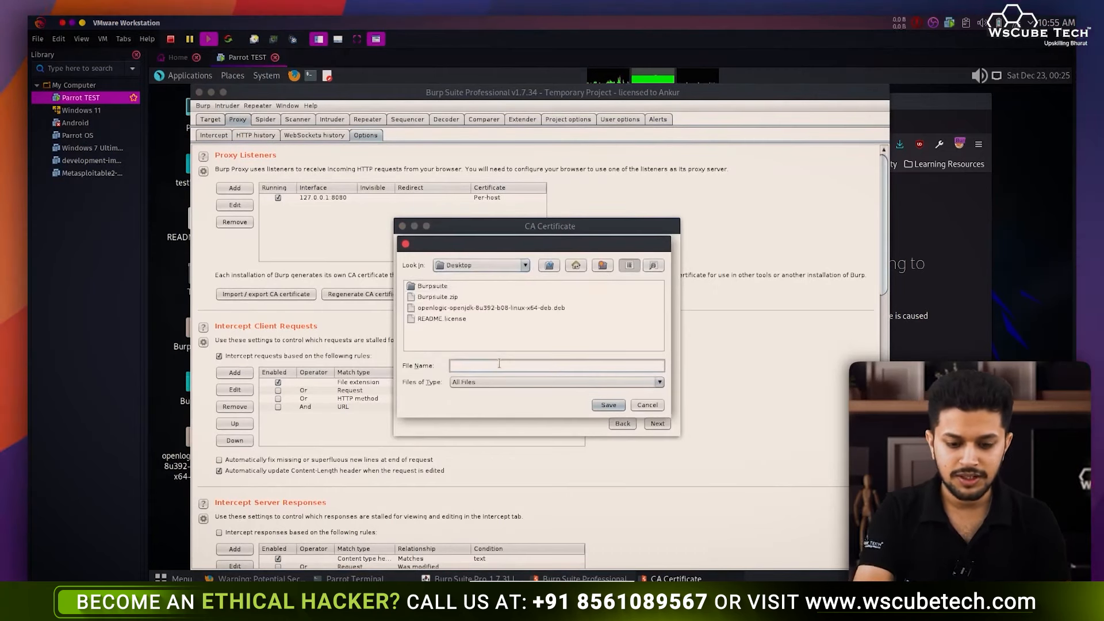
type("cert")
left_click(609, 404)
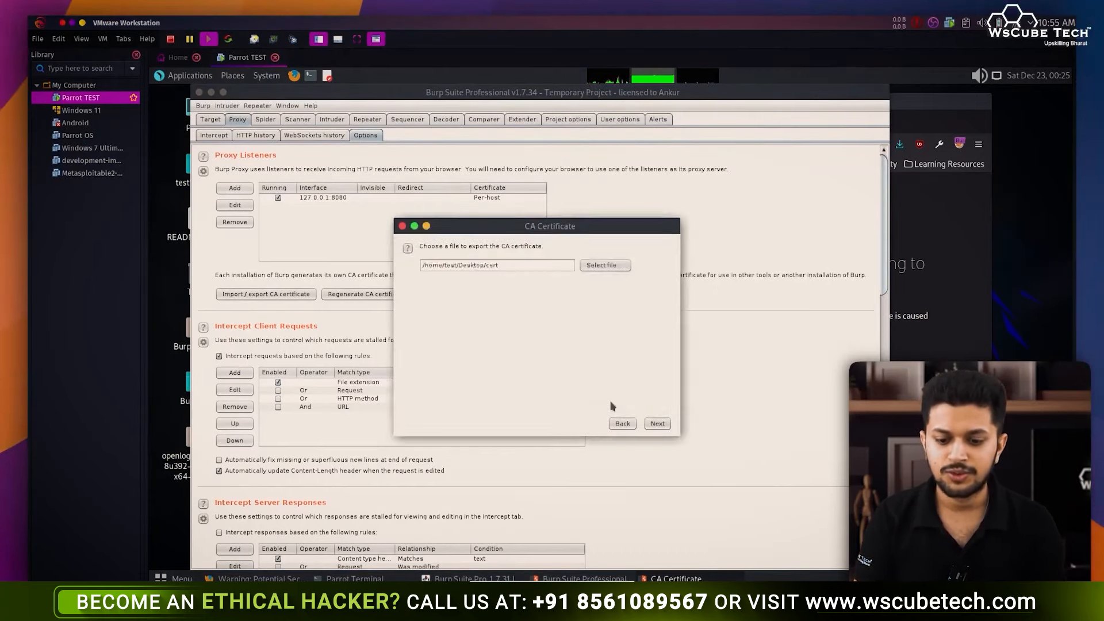
left_click(656, 424)
left_click(655, 425)
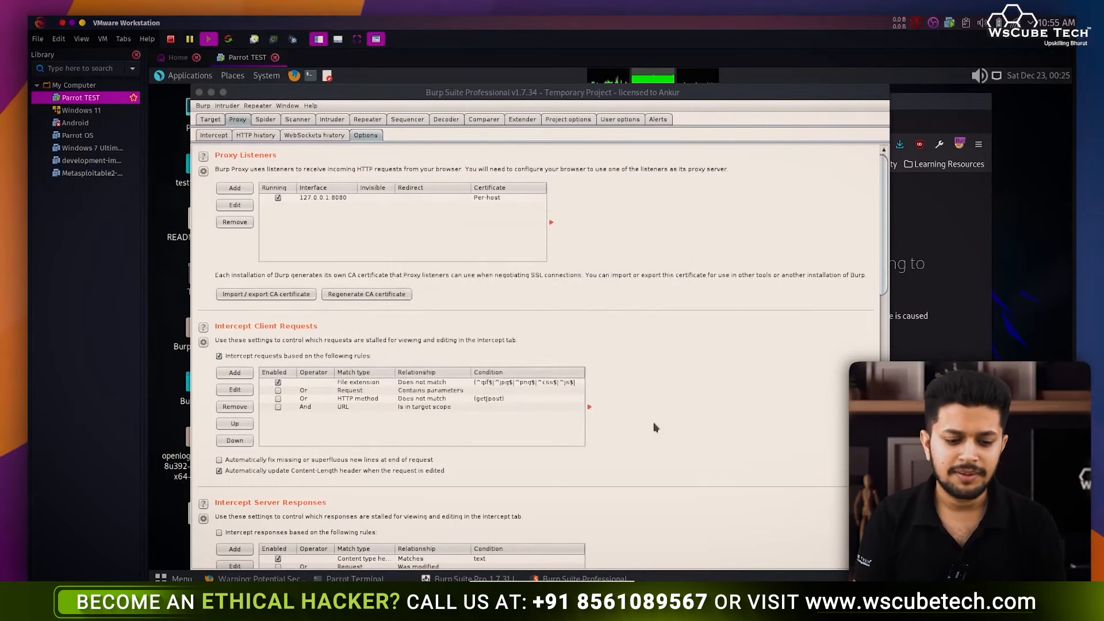
- Check the exported cert file on the Desktop and bring Firefox back
double_click(643, 94)
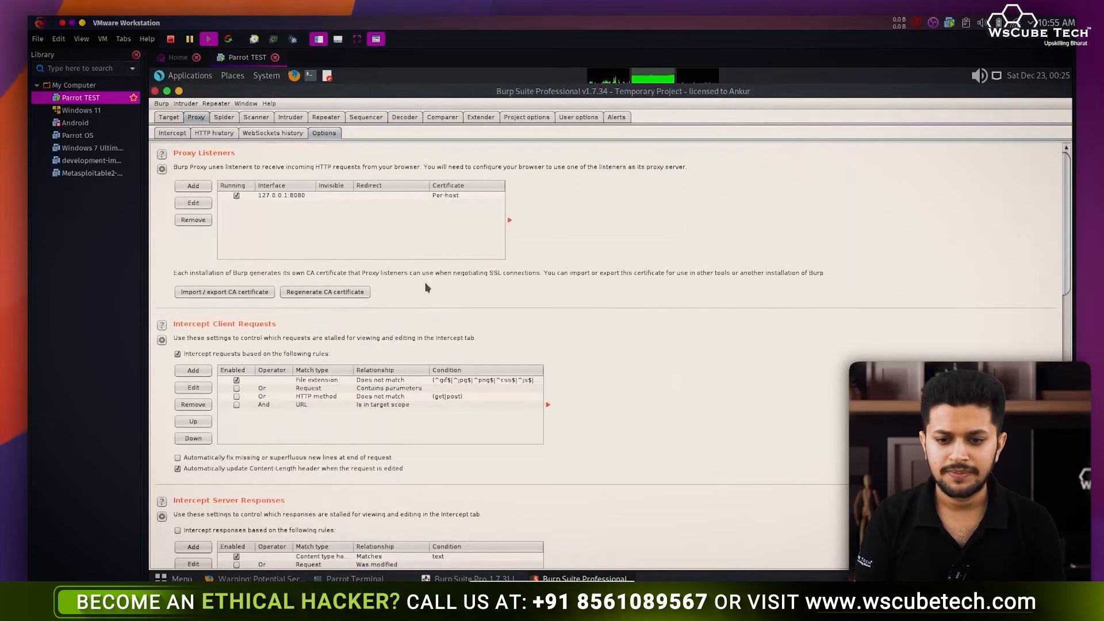
double_click(577, 93)
left_click(197, 518)
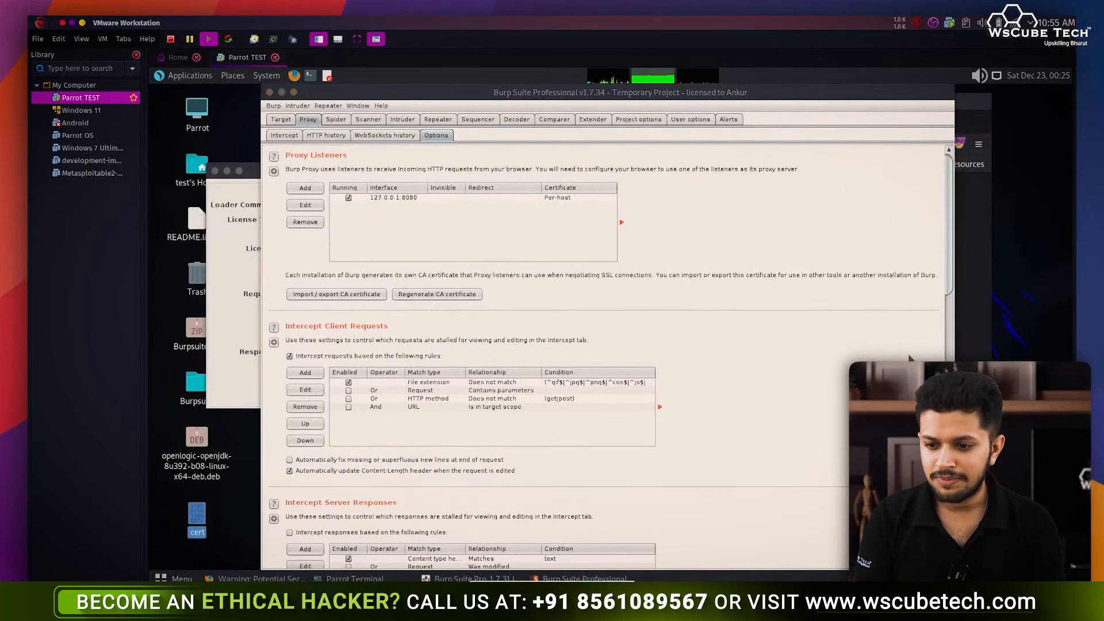
left_click(970, 343)
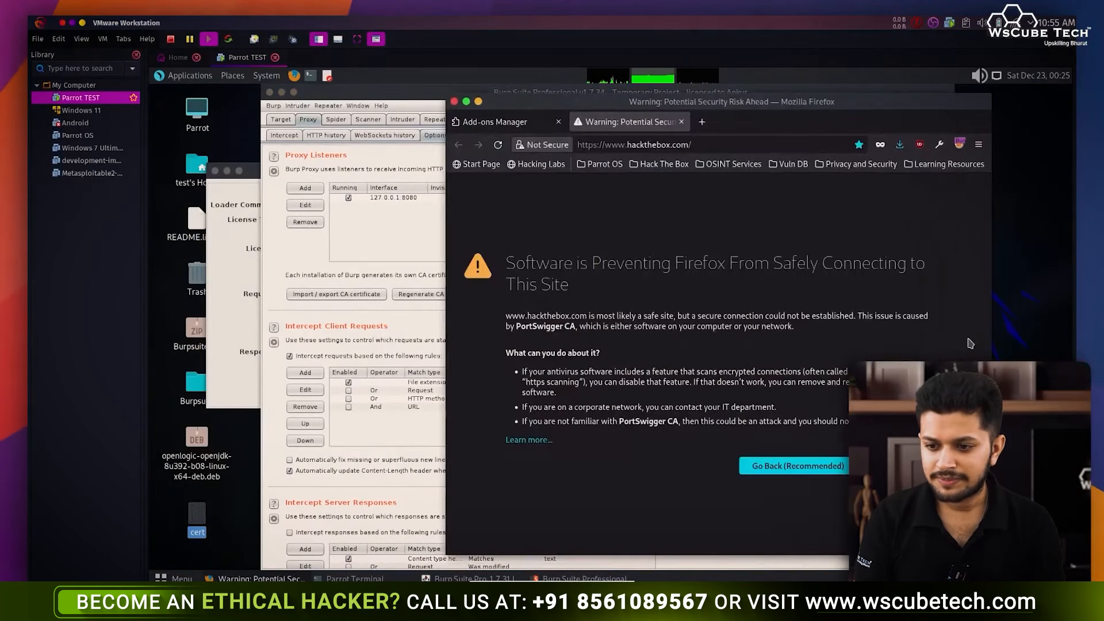
- Import the Desktop cert file through Firefox's certificate manager
left_click(979, 144)
left_click(828, 437)
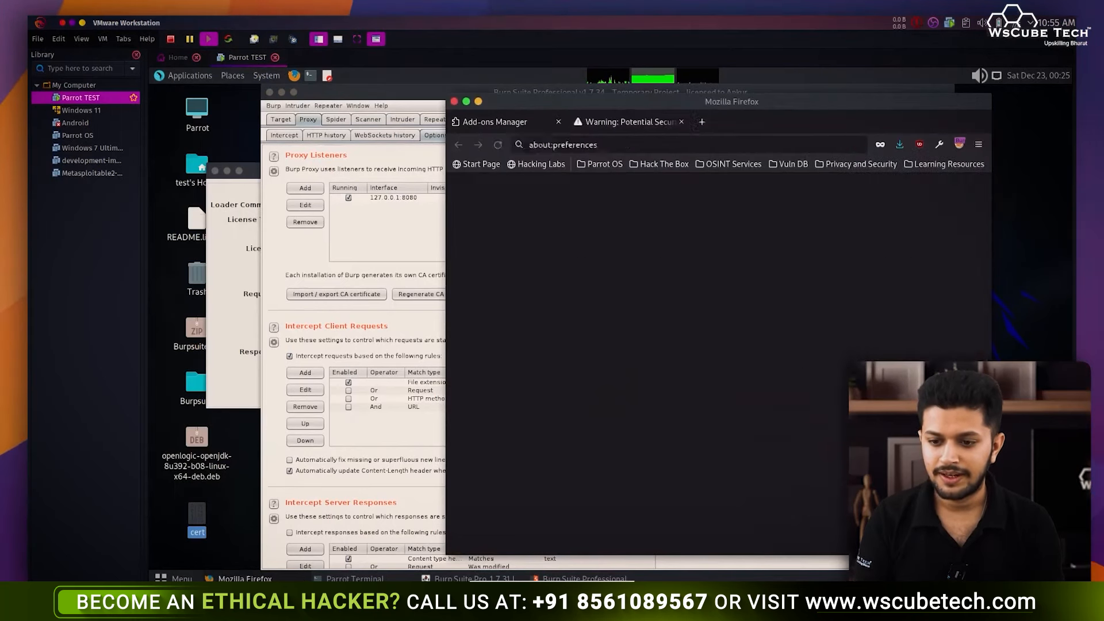
type("cert")
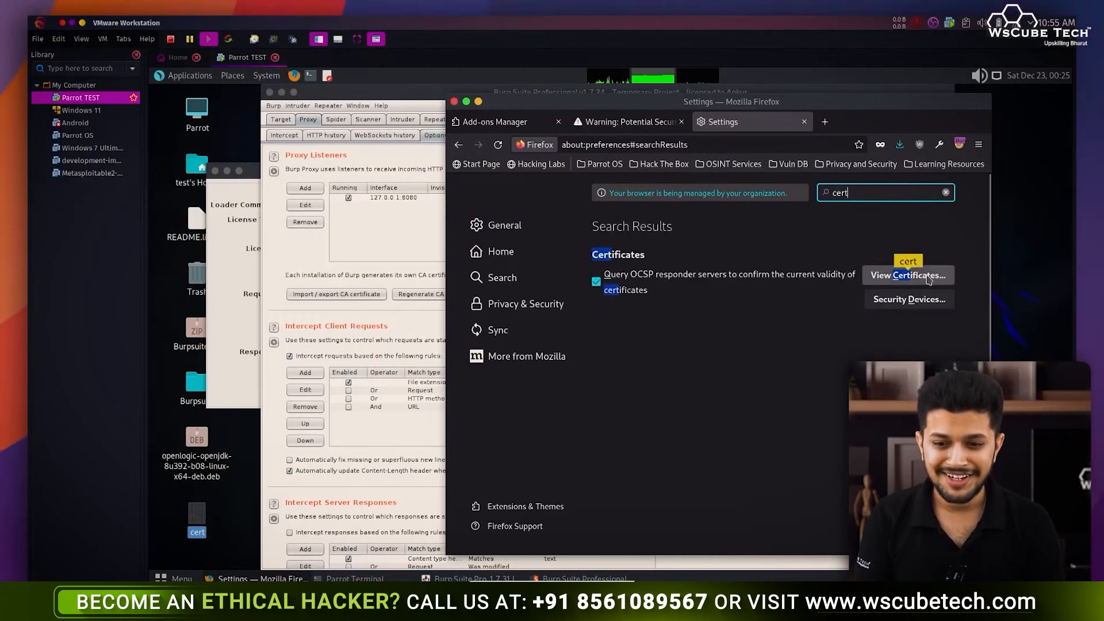
left_click(928, 278)
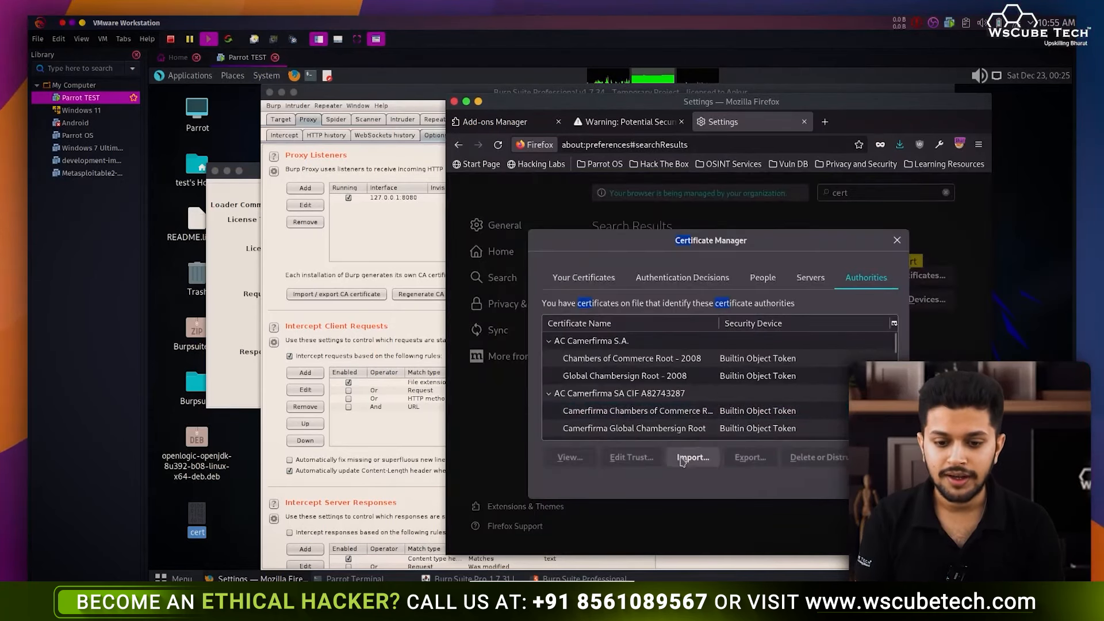
left_click(683, 458)
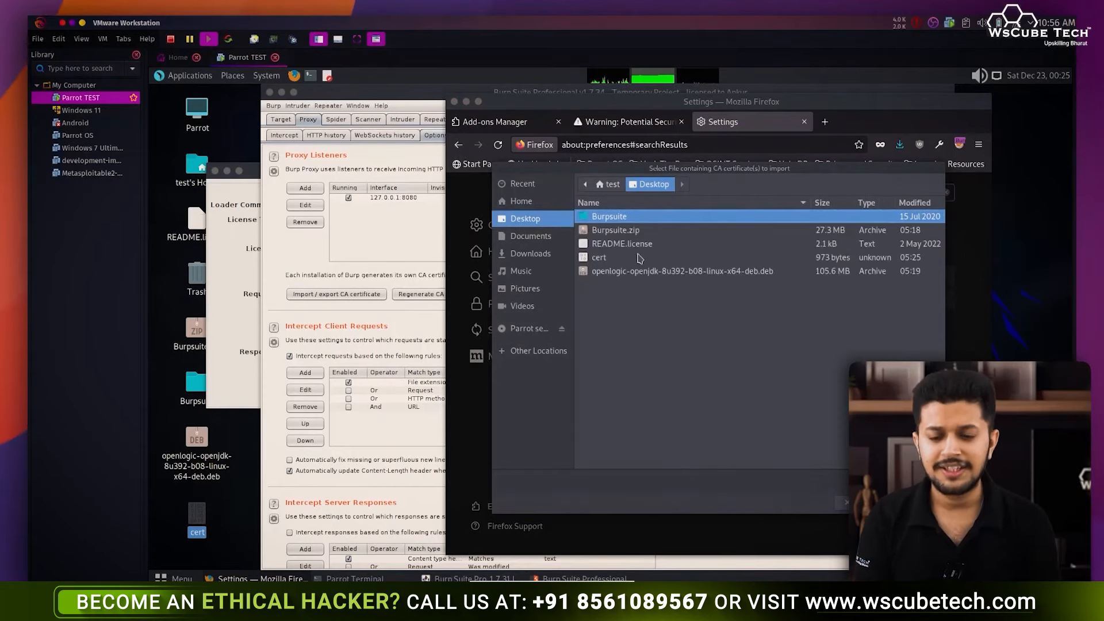
left_click(640, 259)
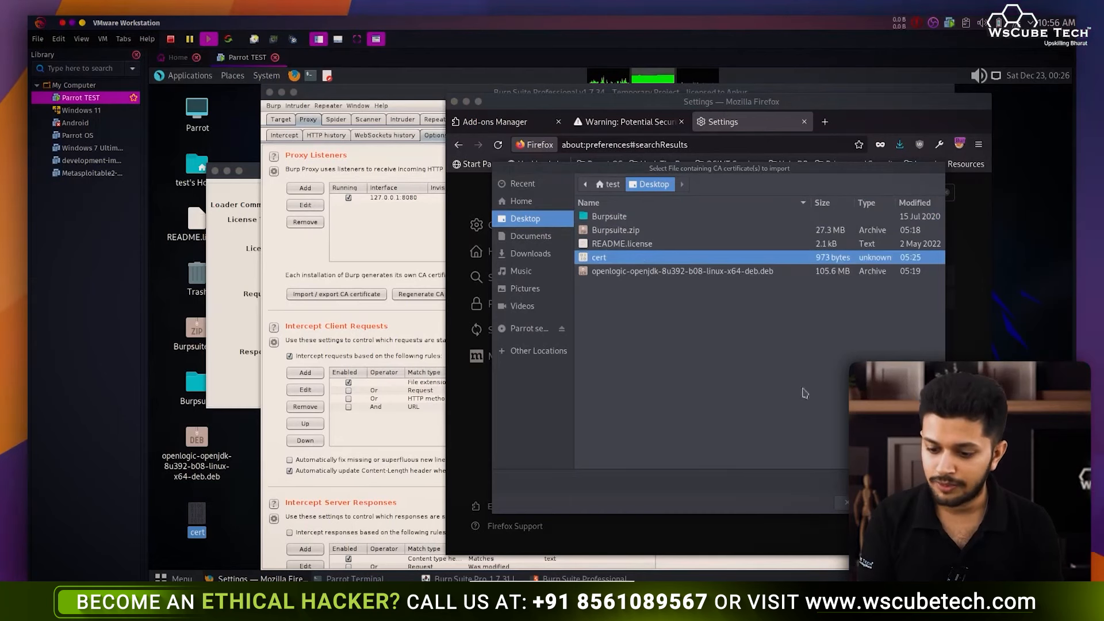
left_click(916, 502)
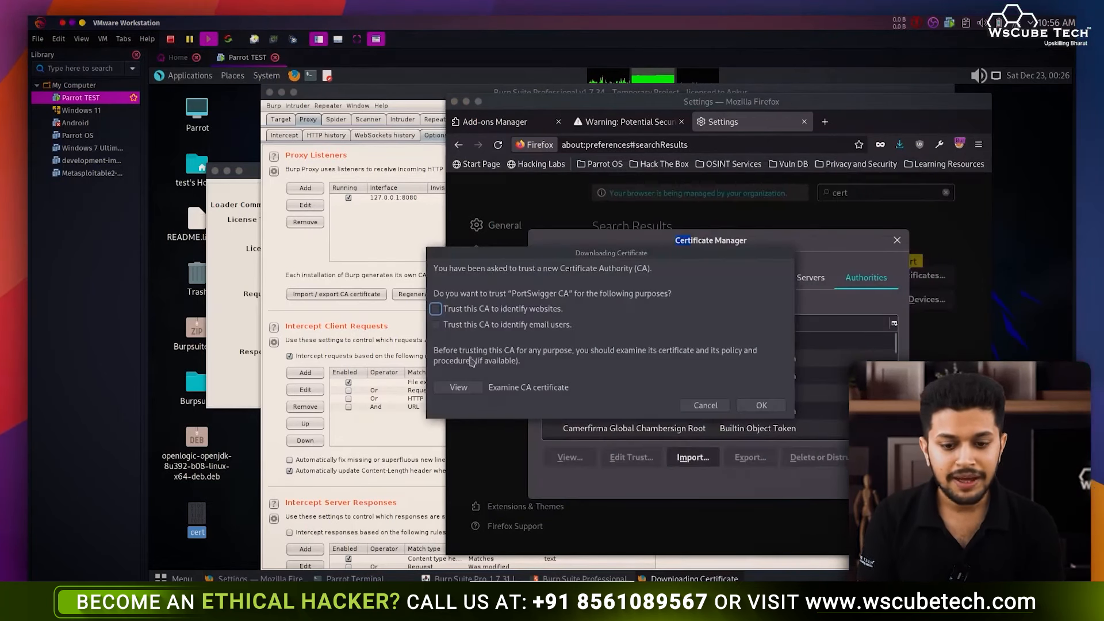
- Trust the PortSwigger CA for websites and email users, then close the certificate manager
left_click(435, 309)
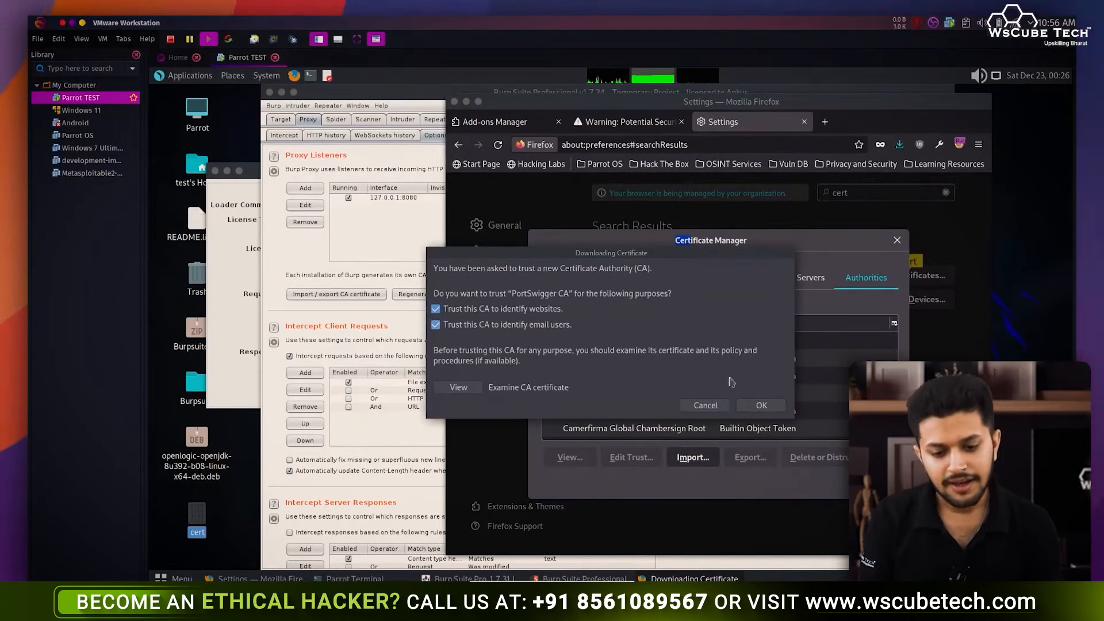
left_click(760, 404)
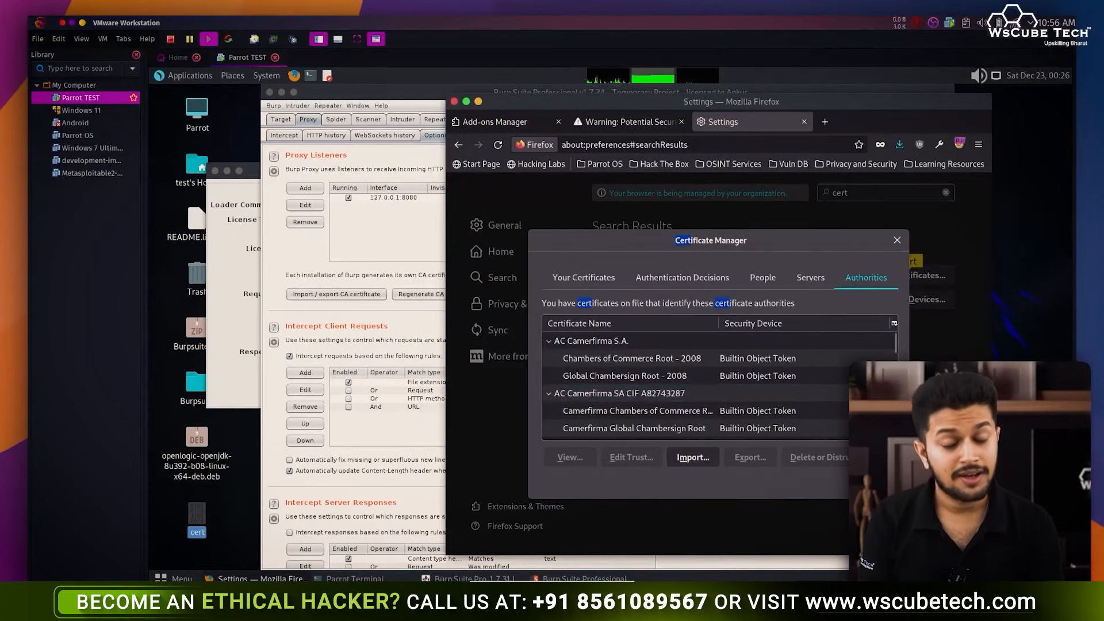
left_click(878, 483)
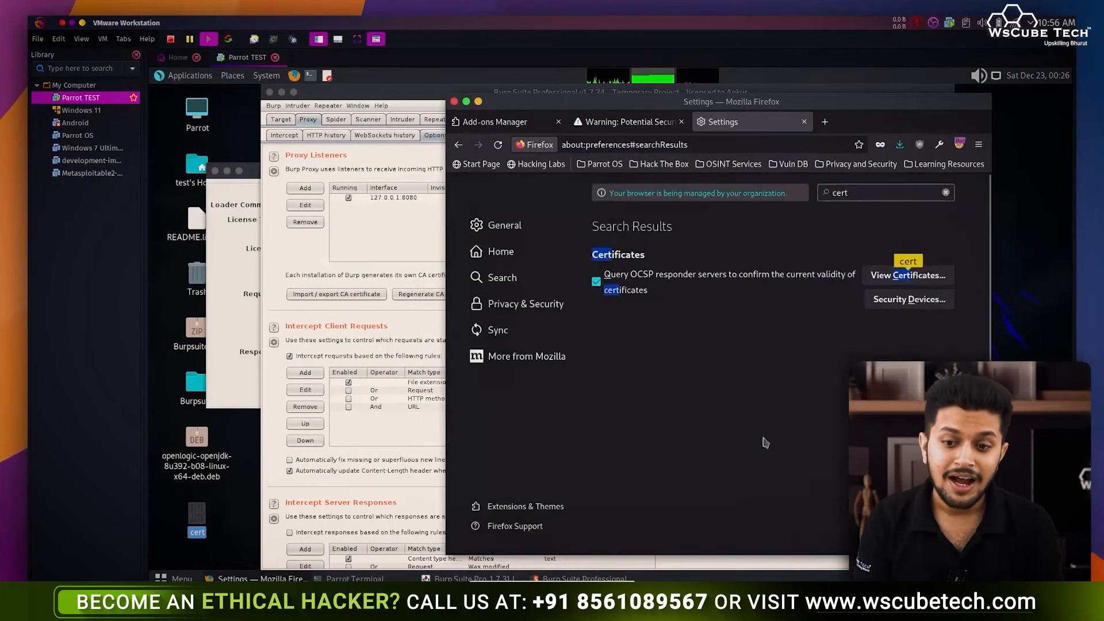
- Reload hackthebox.com through Burp and forward the intercepted request
left_click(626, 122)
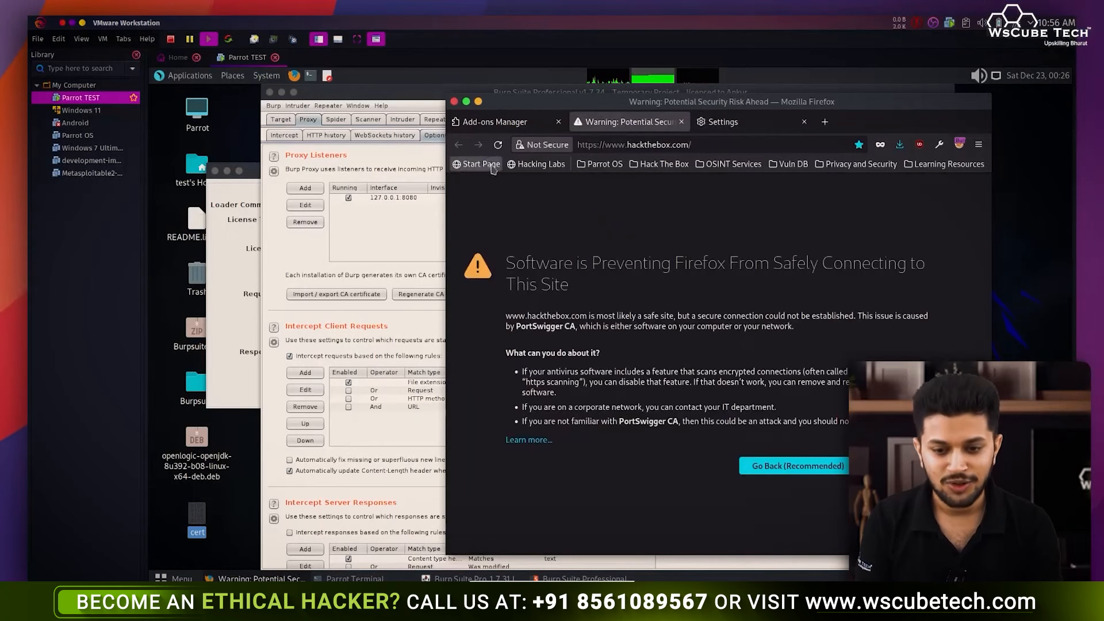
left_click(495, 146)
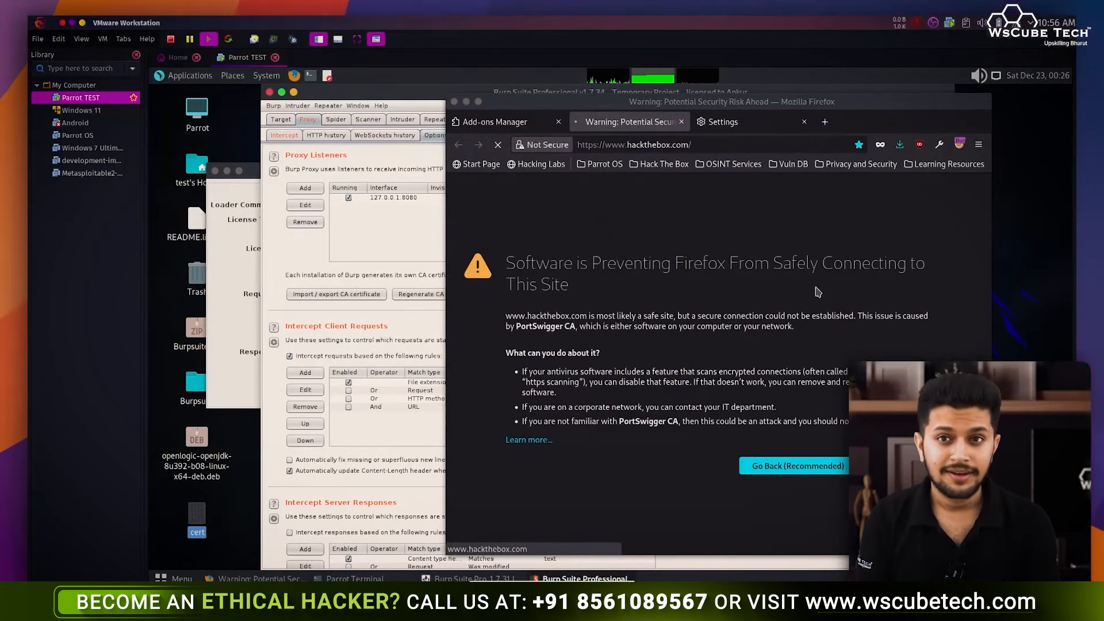
left_click(287, 136)
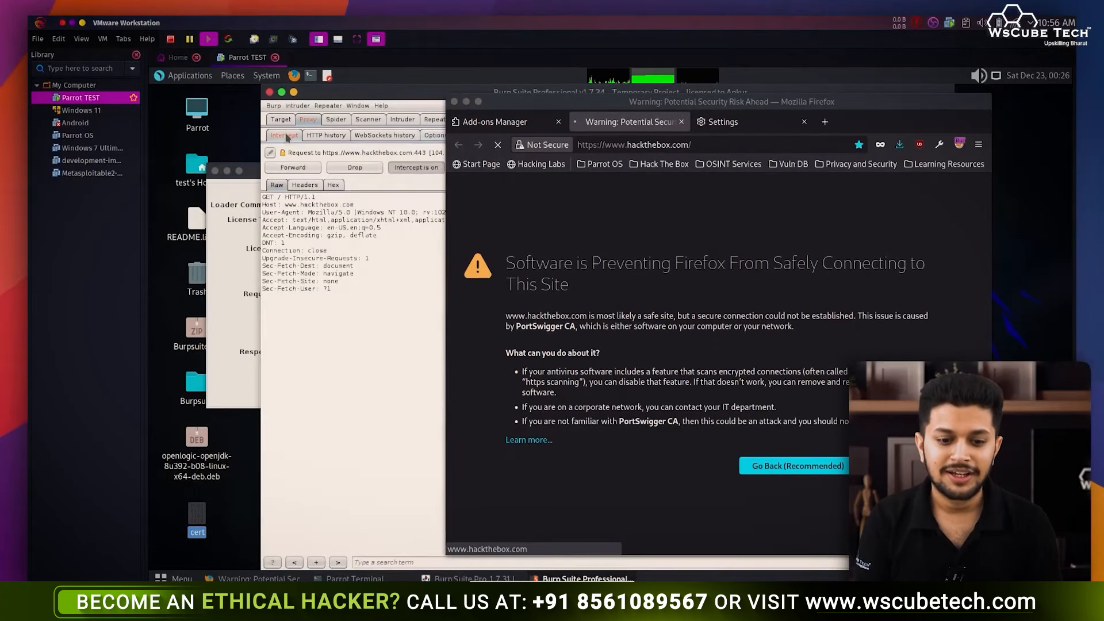
left_click(412, 272)
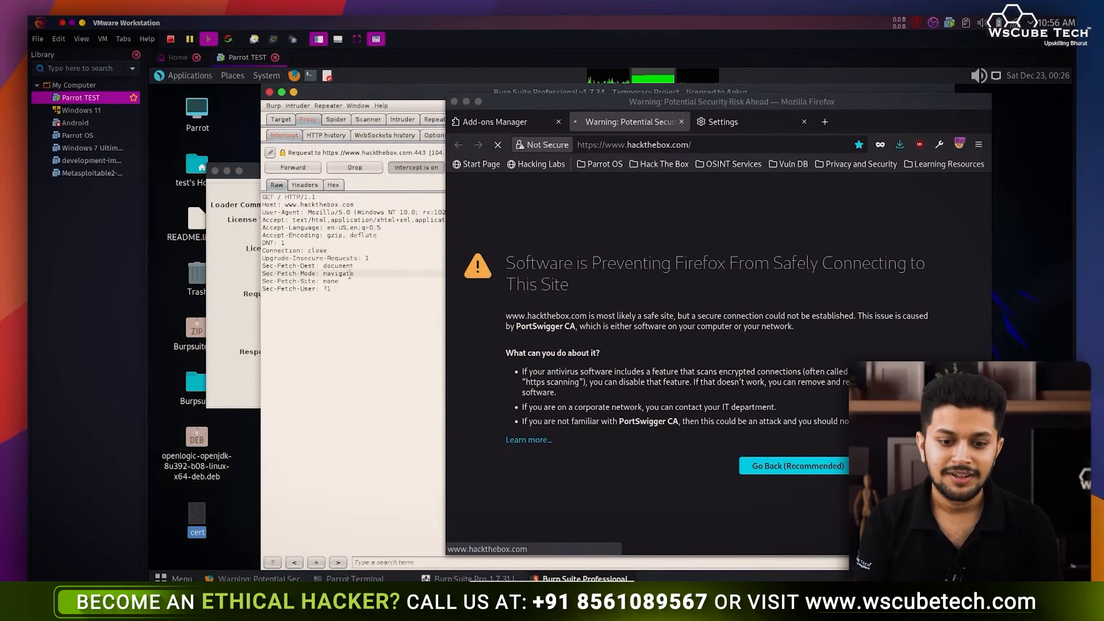
left_click(386, 96)
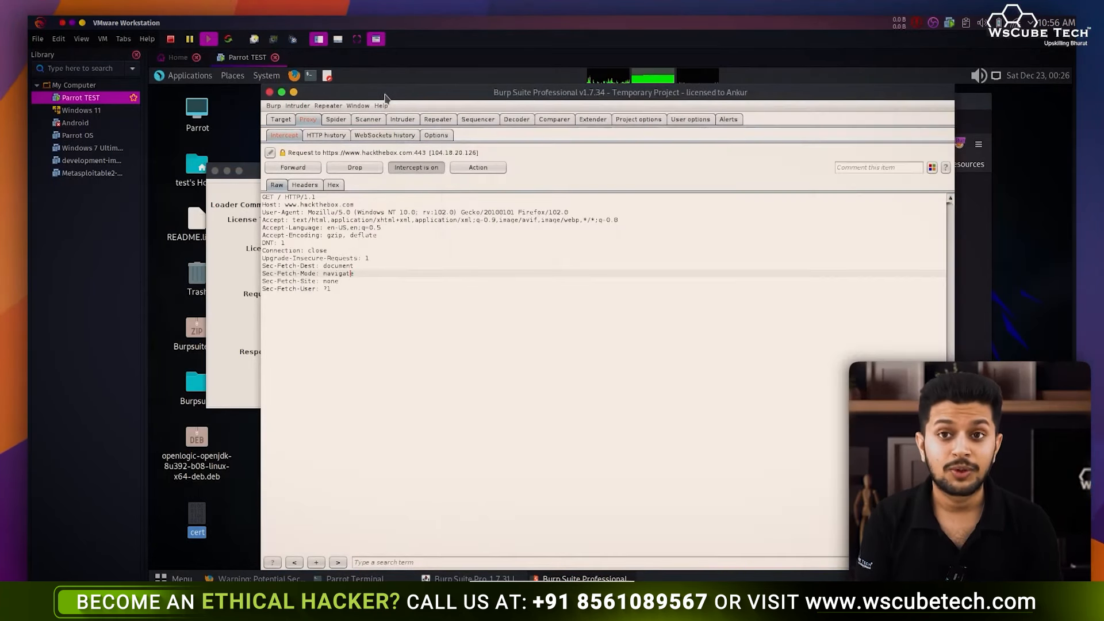
left_click(300, 169)
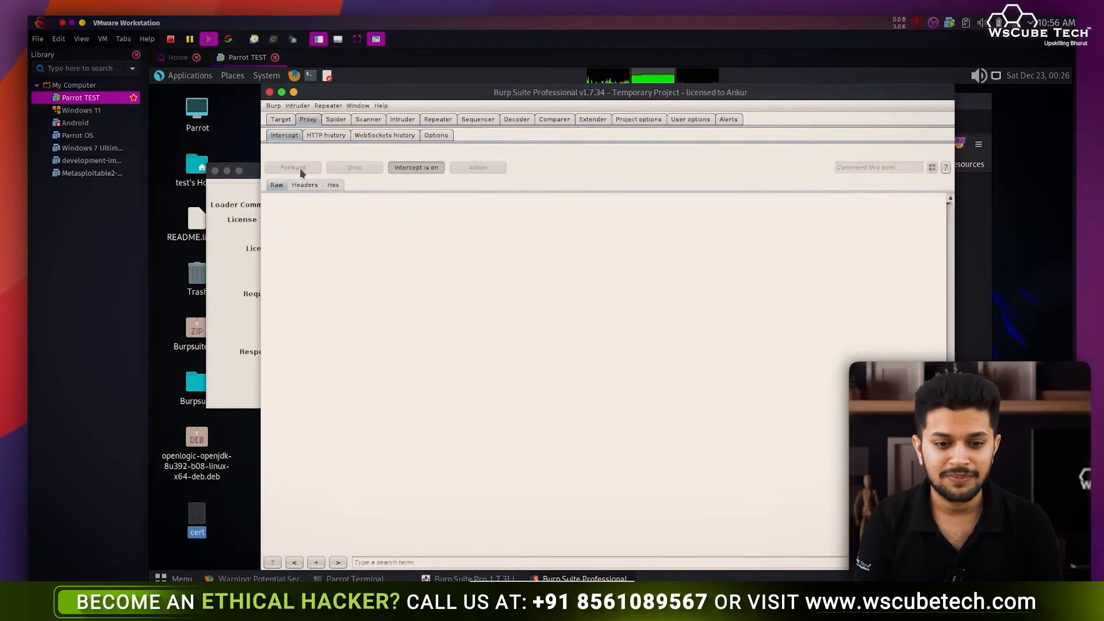
- Forward the font request, turn interception off, and close the Hack The Box tab
key("alt+Tab")
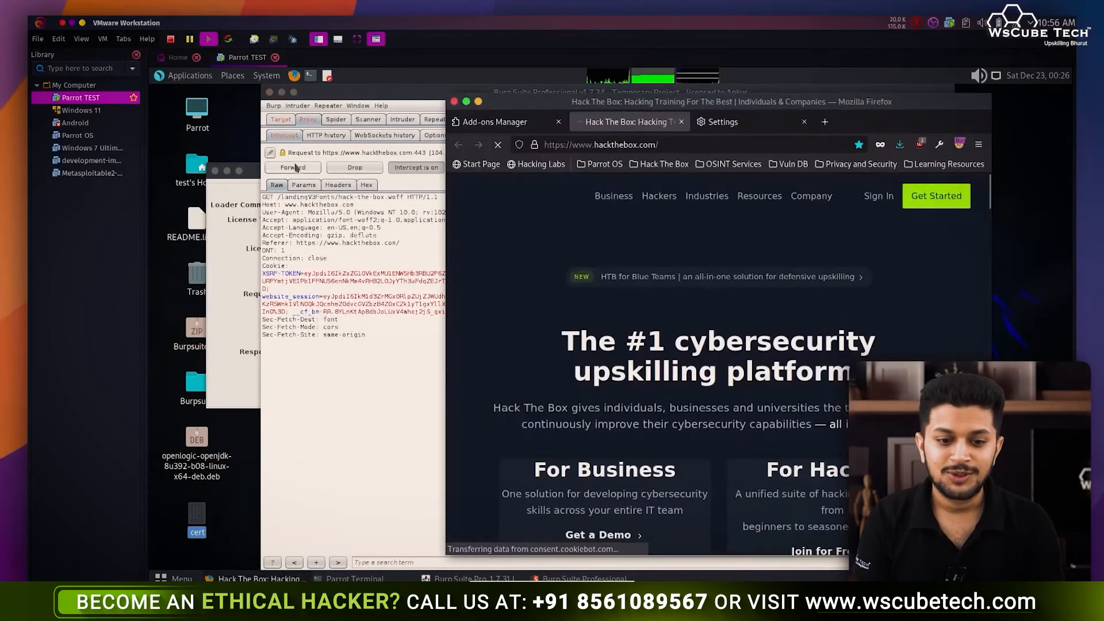
left_click(298, 170)
left_click(298, 169)
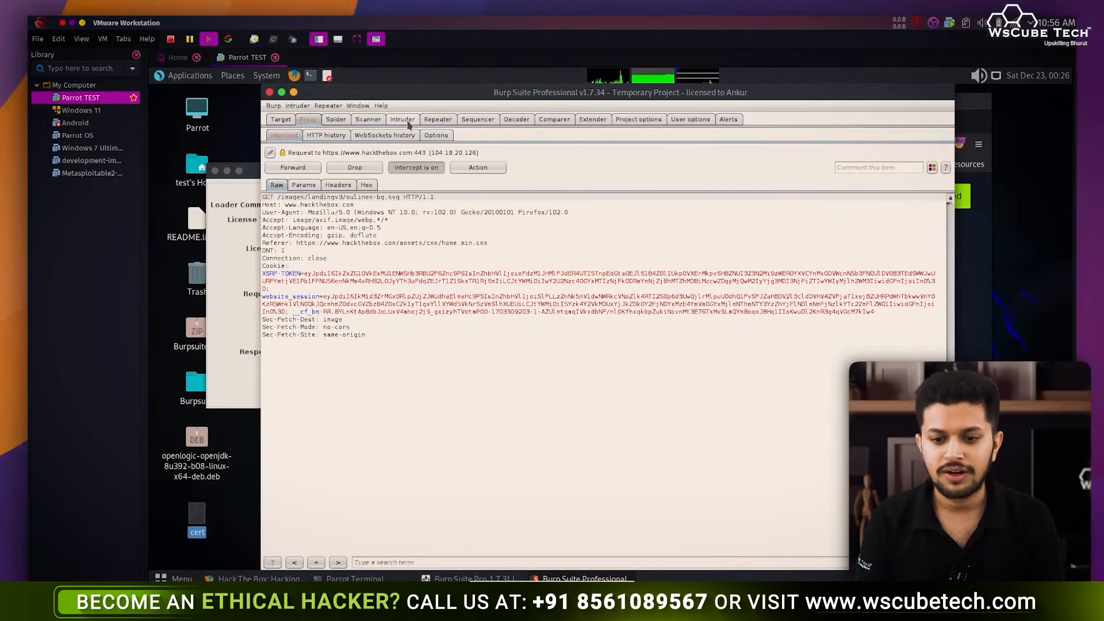
left_click(426, 167)
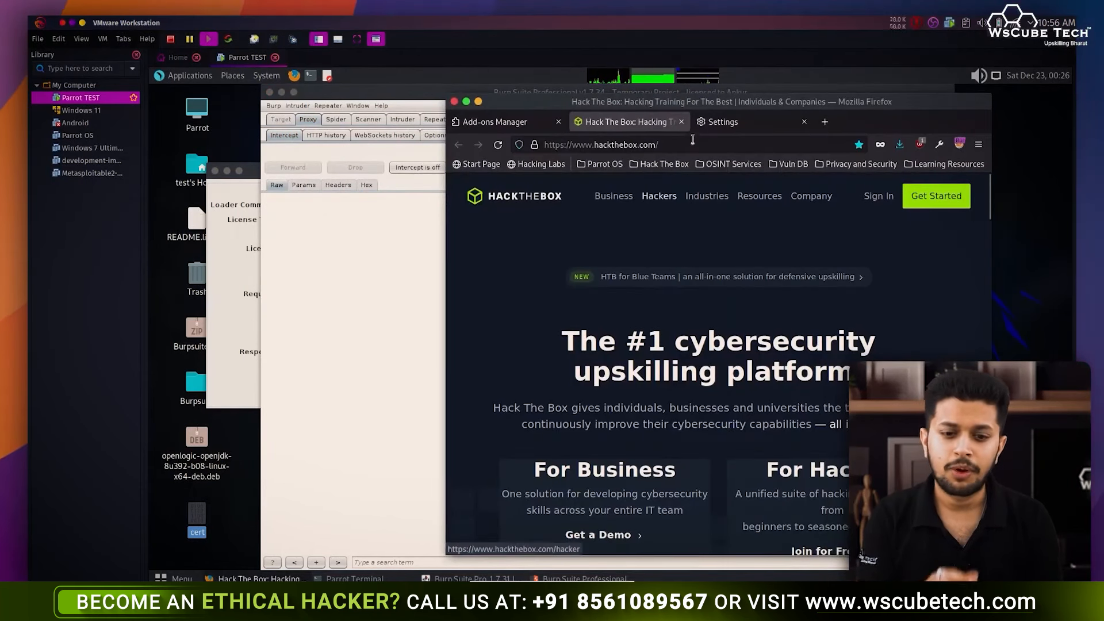
left_click(681, 122)
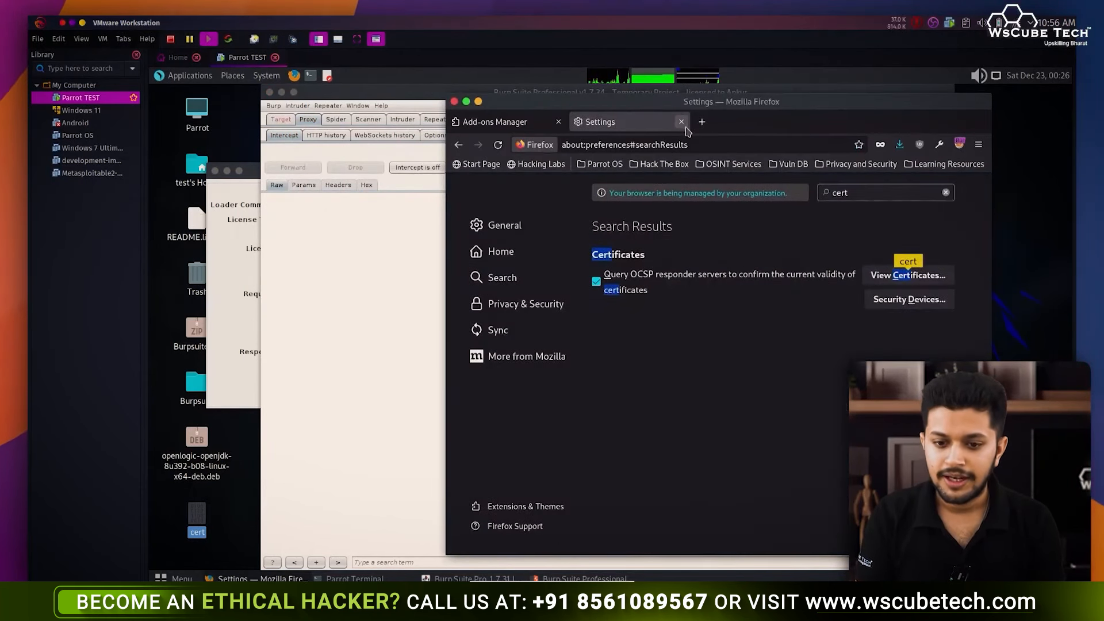
- Browse the BApp Store to the AES Payloads extension details, then begin exiting Burp
left_click(385, 220)
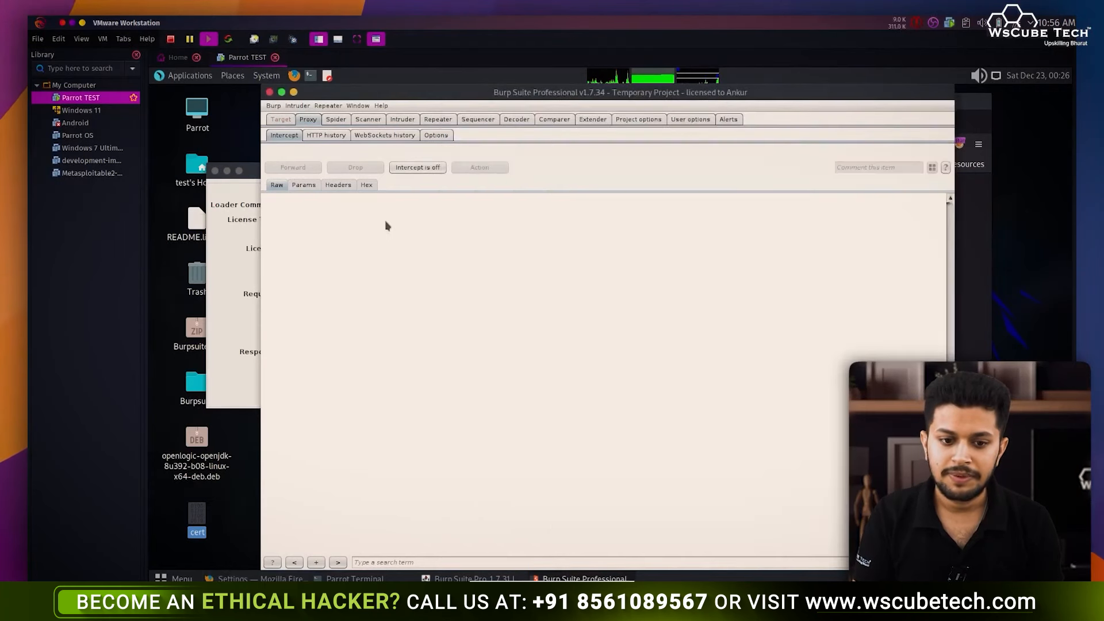
left_click(582, 119)
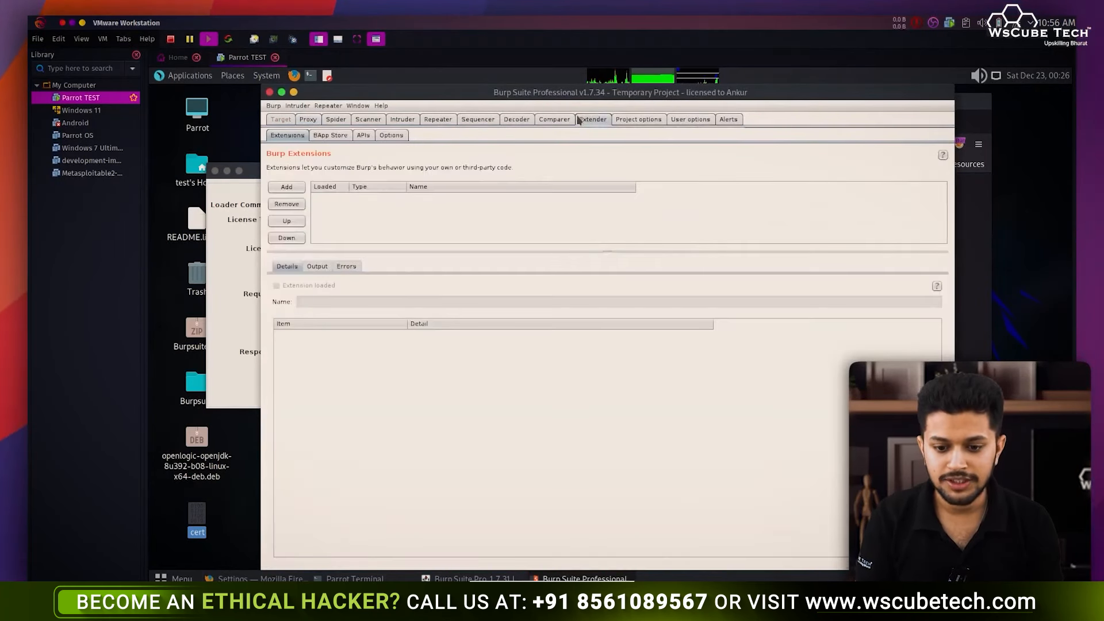
left_click(330, 135)
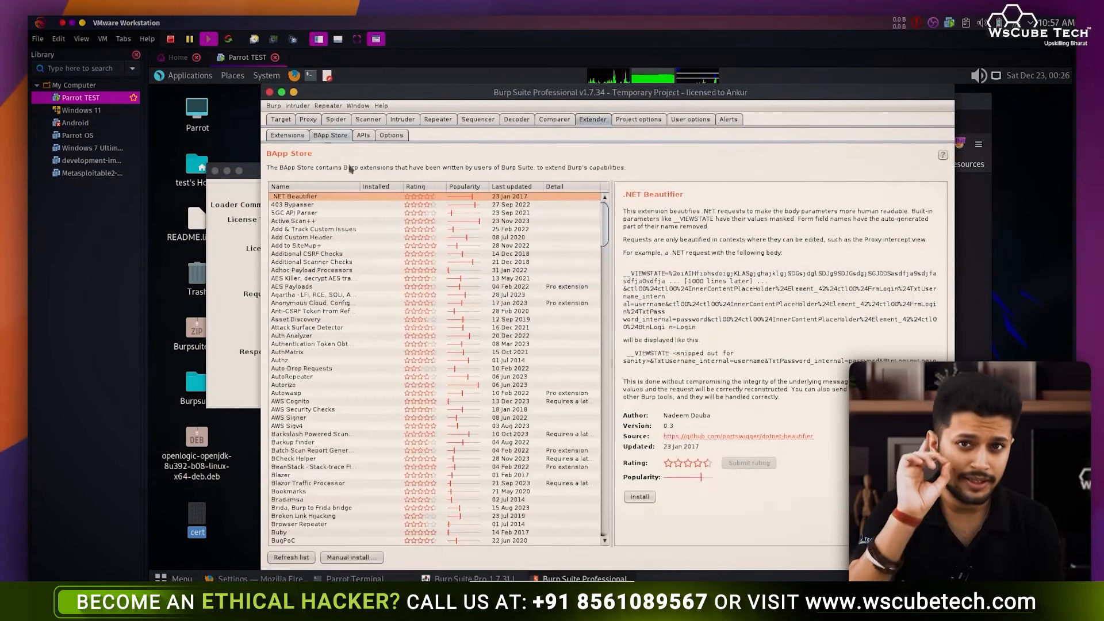
left_click(562, 286)
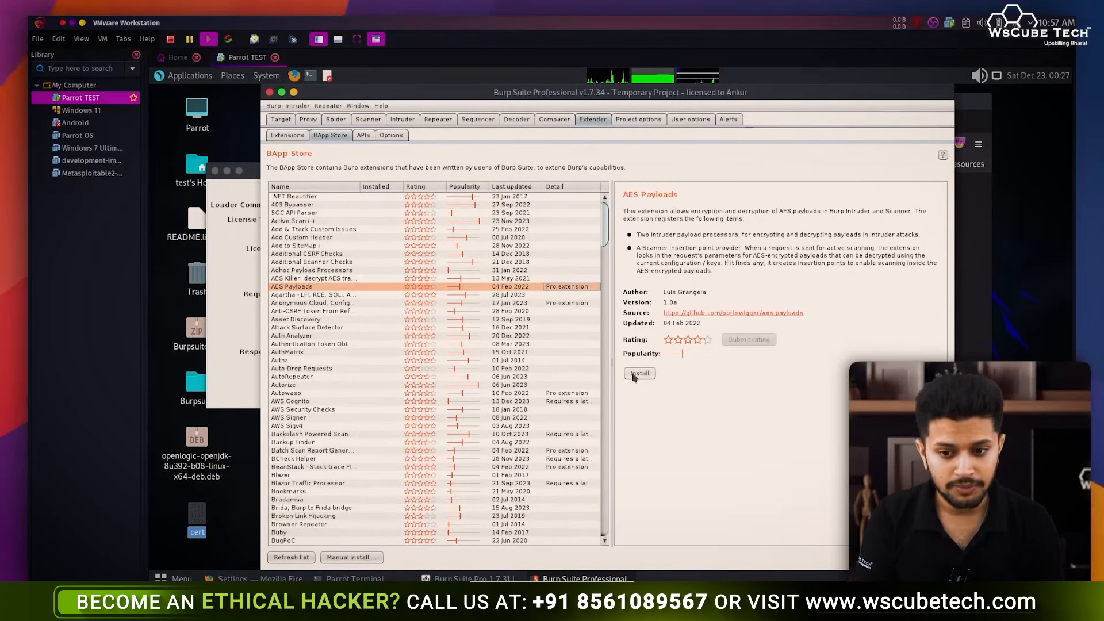
left_click(269, 93)
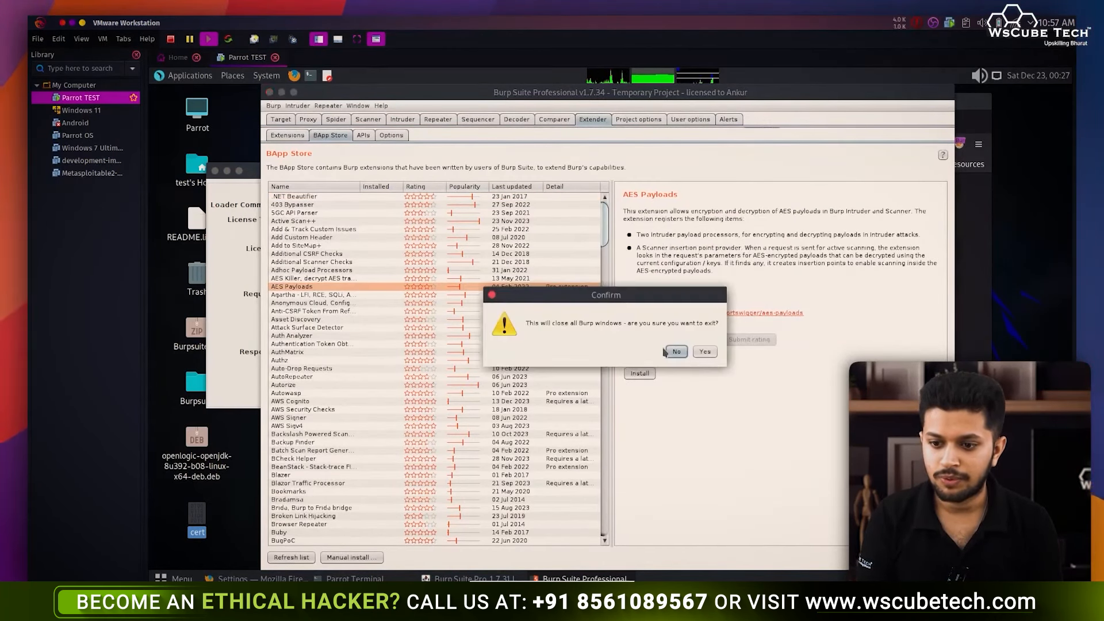
- Confirm closing all Burp windows and disable the FoxyProxy proxy in Firefox
left_click(704, 352)
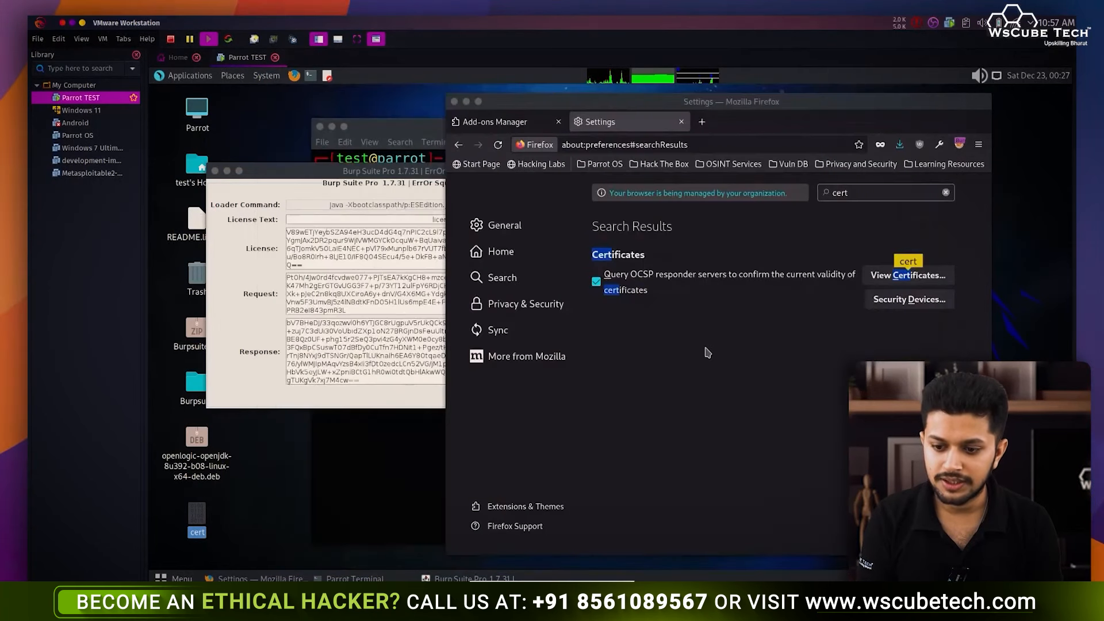
left_click(959, 144)
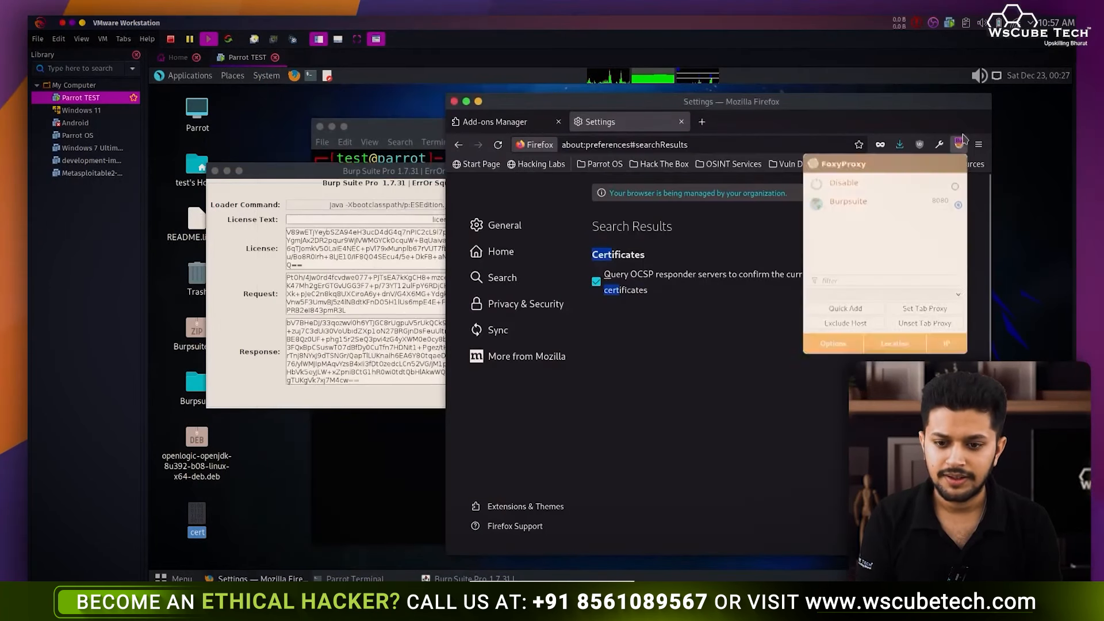
left_click(883, 187)
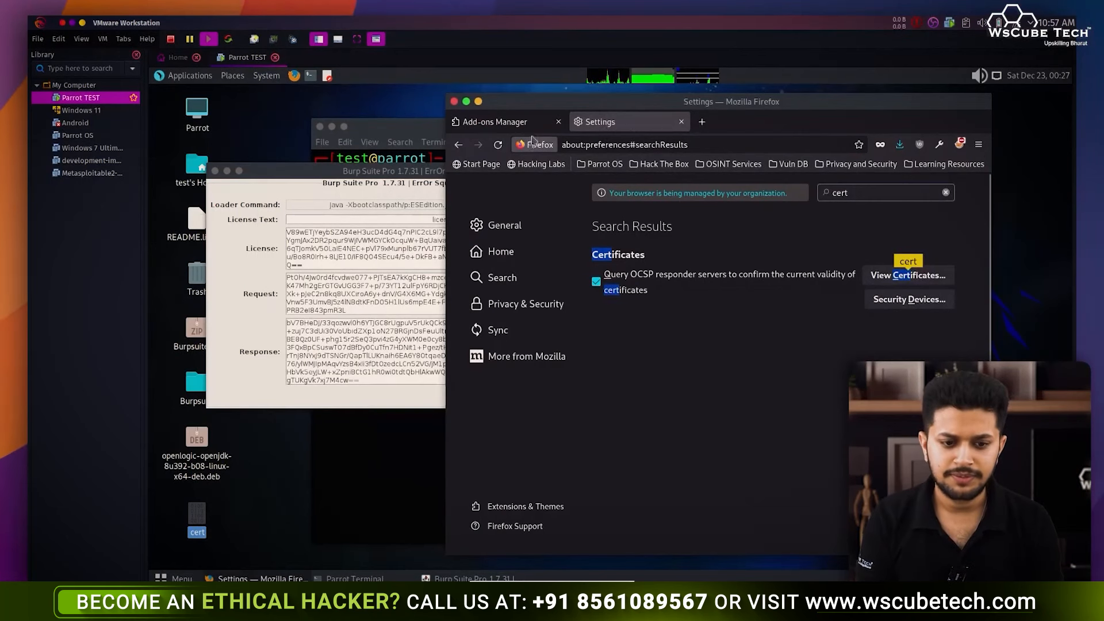
- Close the Burp loader window and bring the terminal to the front
left_click(345, 404)
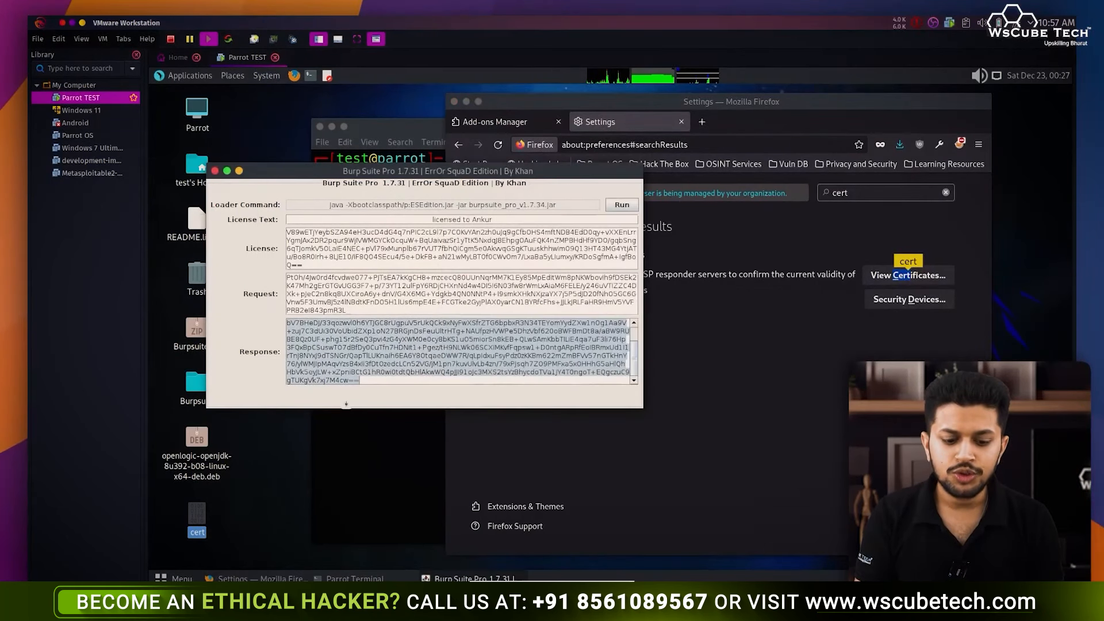
left_click(214, 171)
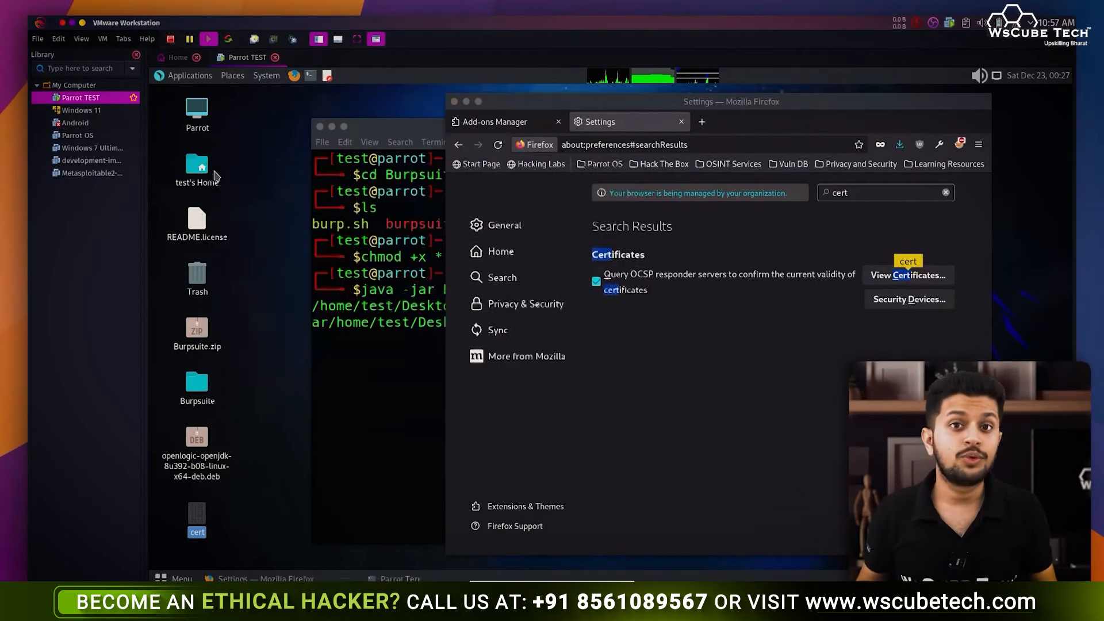
left_click(368, 368)
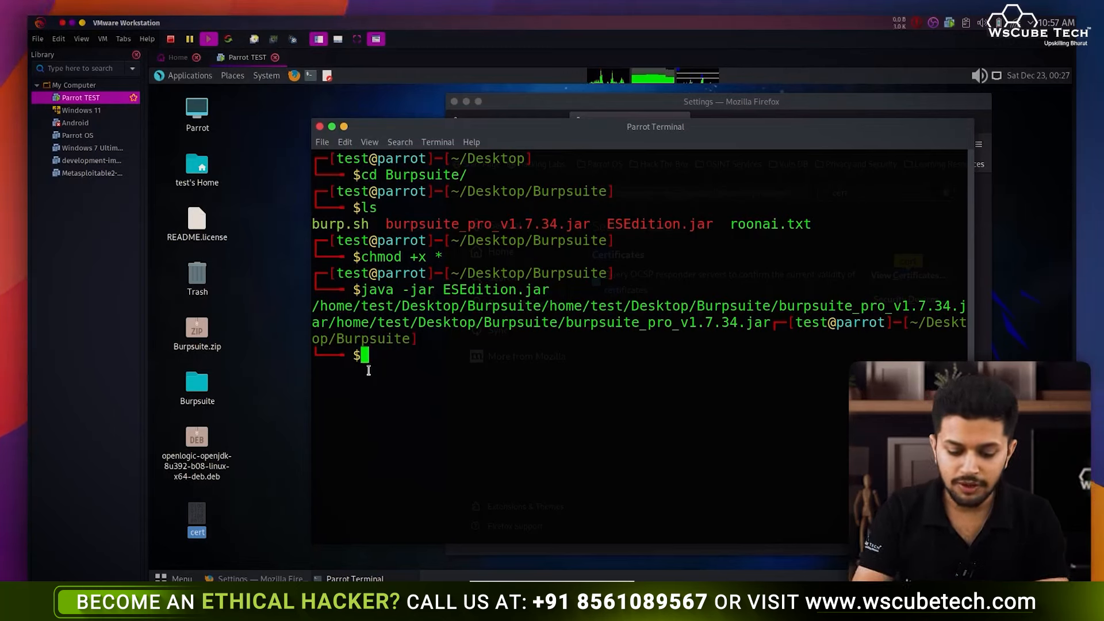
- List the Burpsuite folder's files and run ./burp.sh
type("ls")
key("Return")
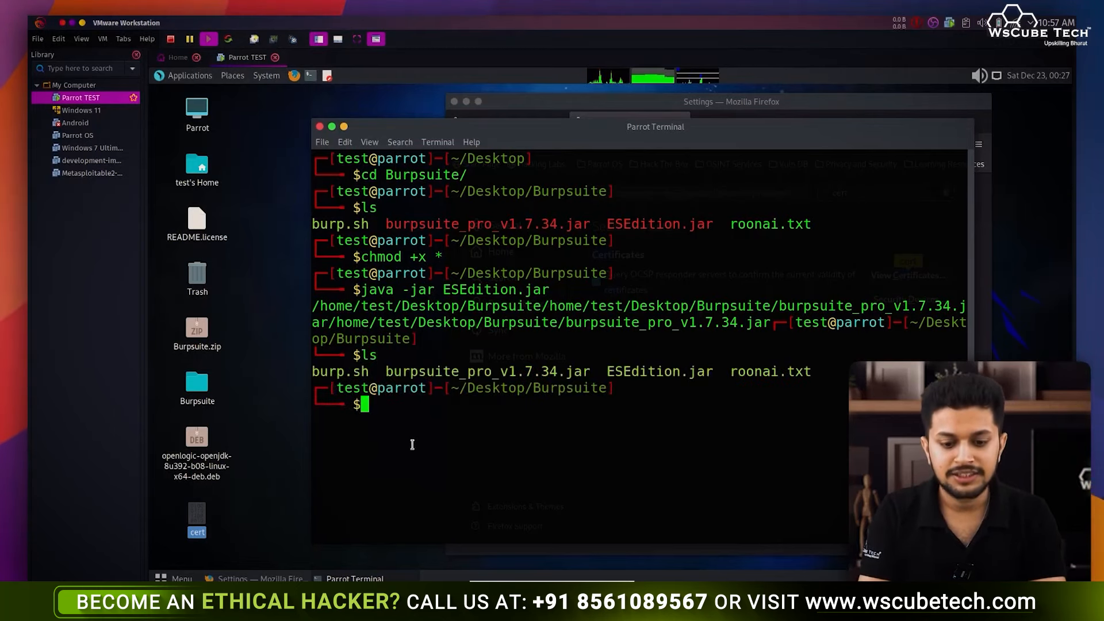
type("./b")
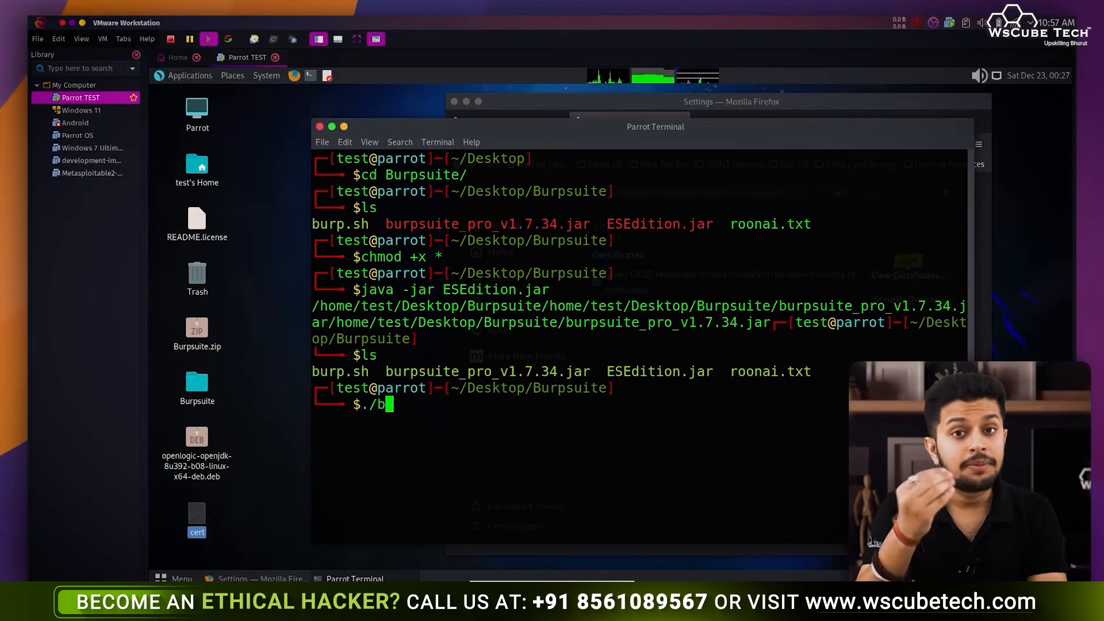
type("urp.sh")
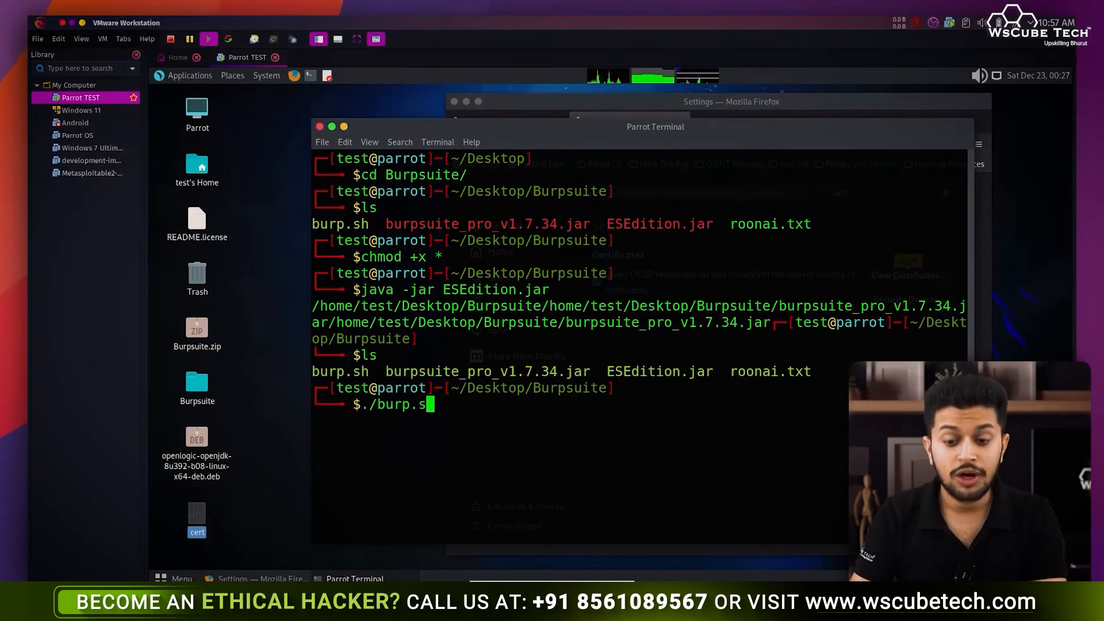
key("Return")
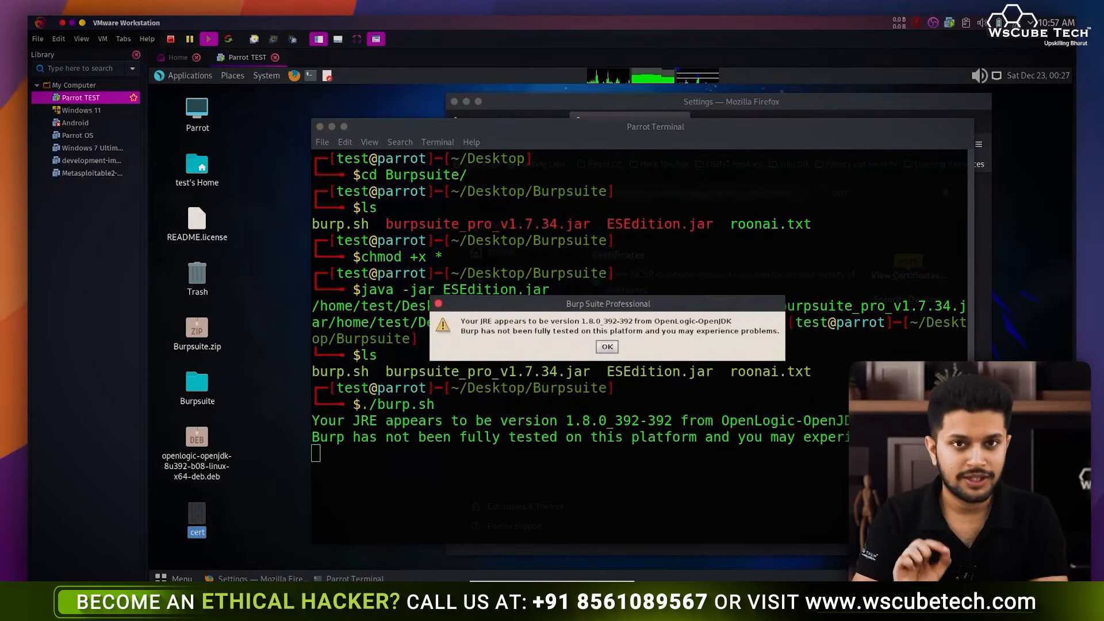
- Dismiss the JRE warning, cancel the project setup and quit Burp
left_click(608, 347)
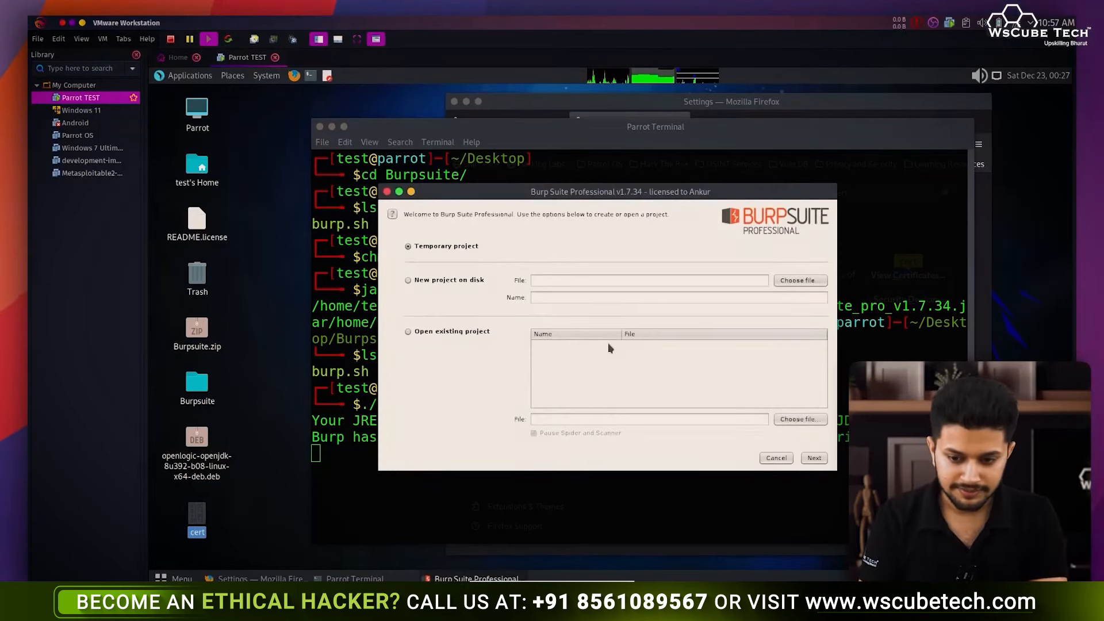
left_click(777, 458)
left_click(659, 352)
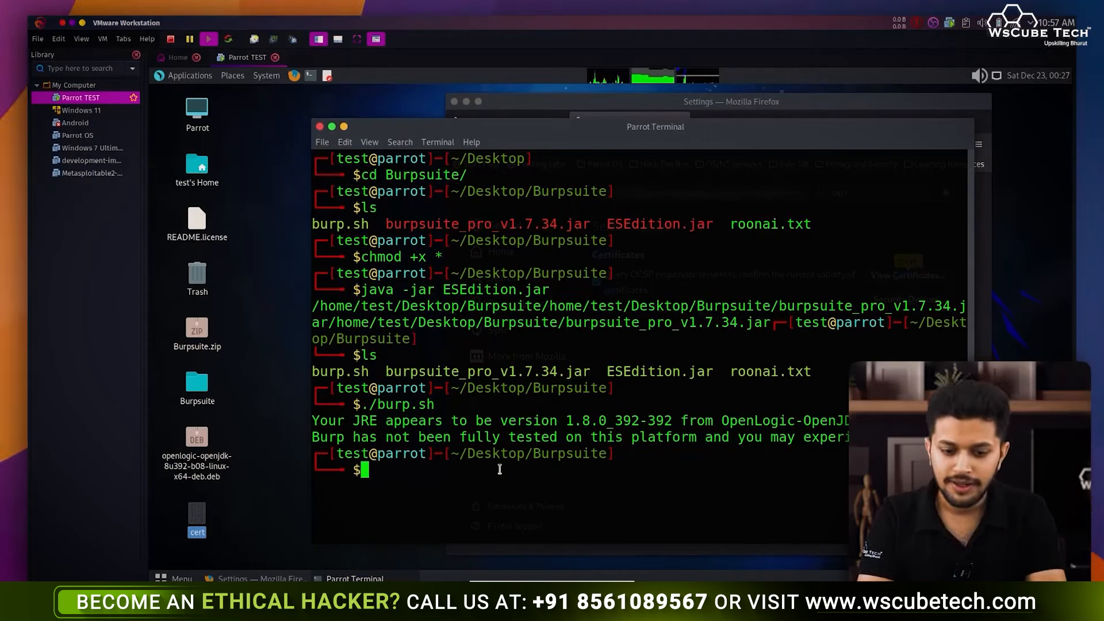
- Run 'sudo pluma burp.sh' to edit the launcher script as superuser
type("pluma")
key("BackSpace")
key("Home")
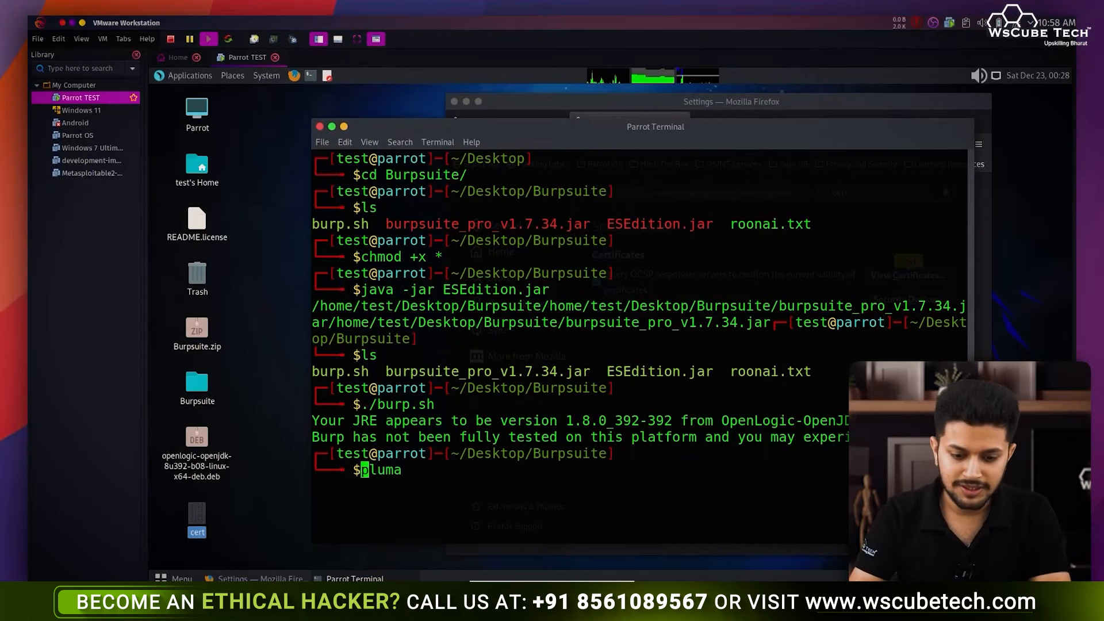
type("sudo")
key("End")
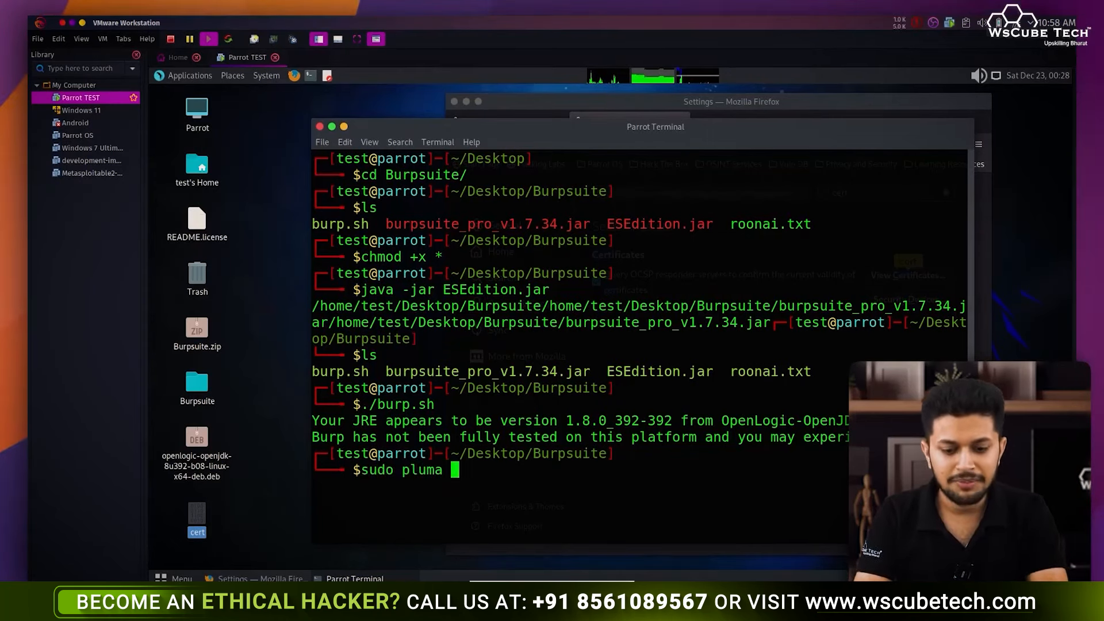
type("bu")
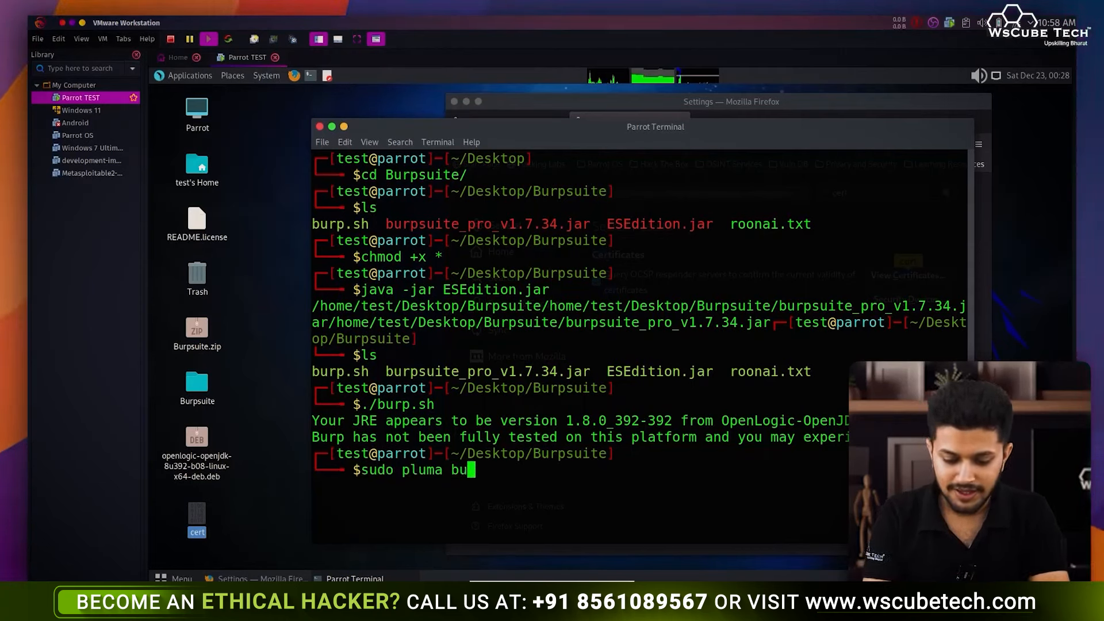
type("rp.sh")
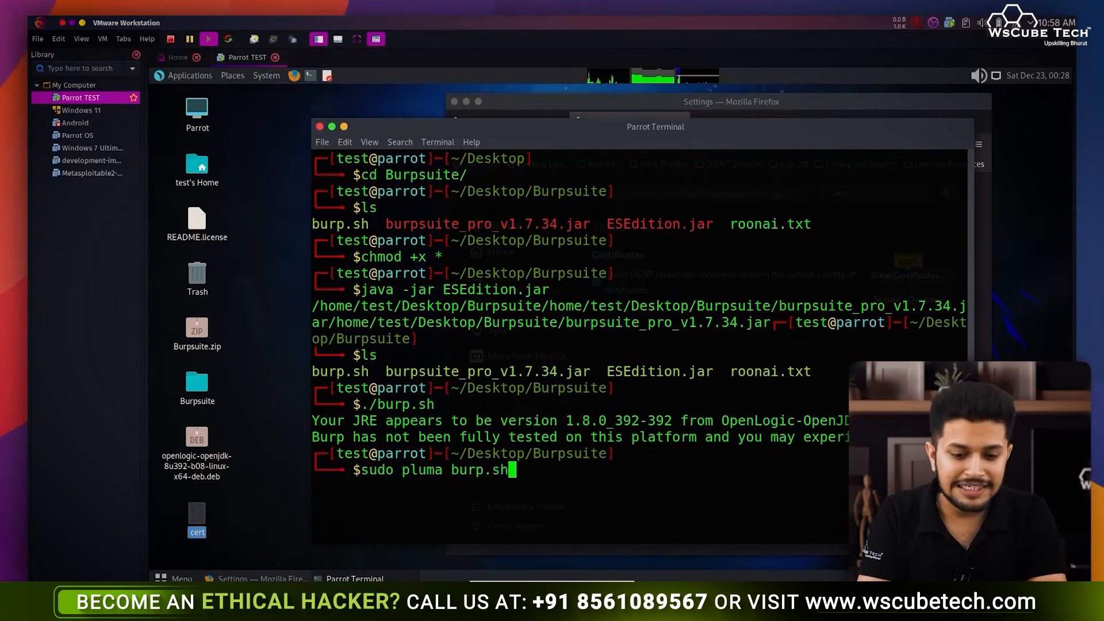
key("Return")
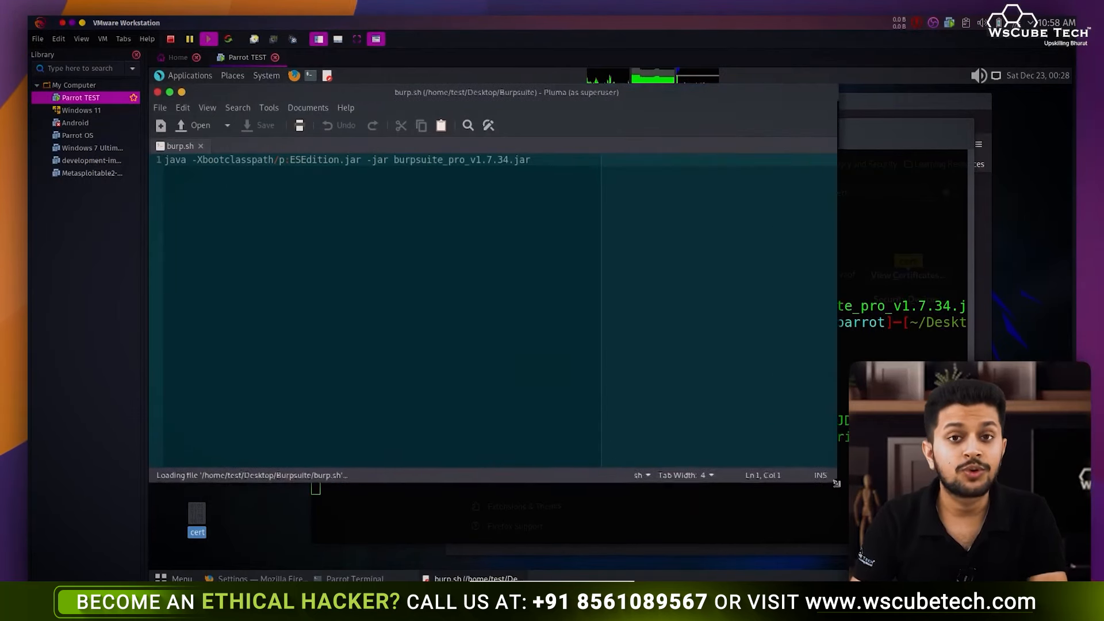
- Prefix ESEdition.jar in burp.sh with /home/test/Desktop/Burpsuite/
left_click_drag(560, 98, 715, 143)
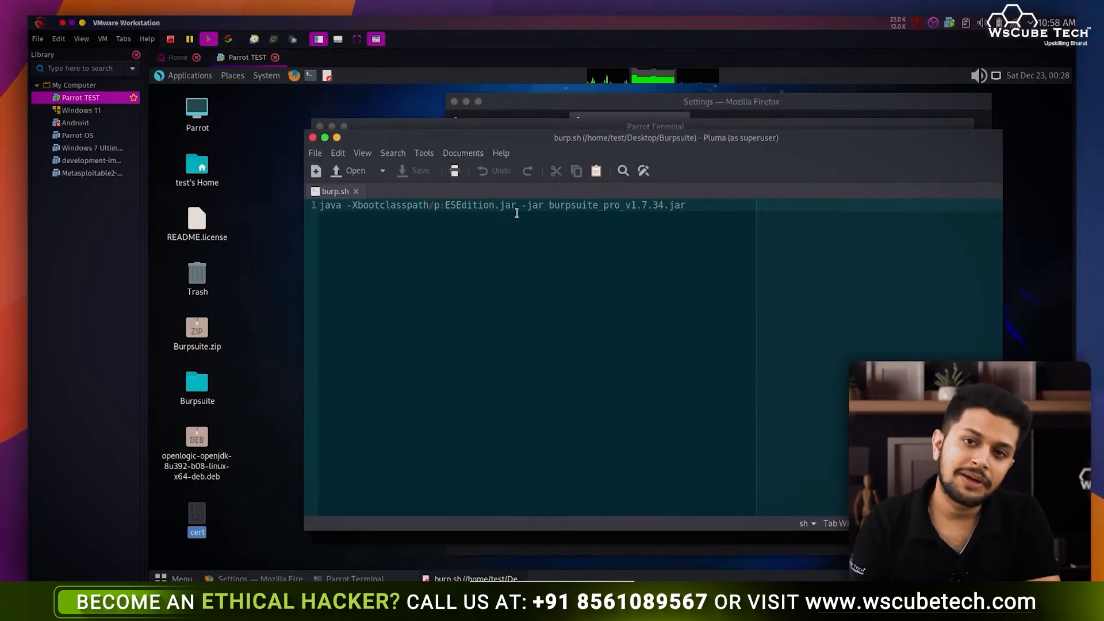
left_click_drag(600, 143, 678, 230)
type("/h")
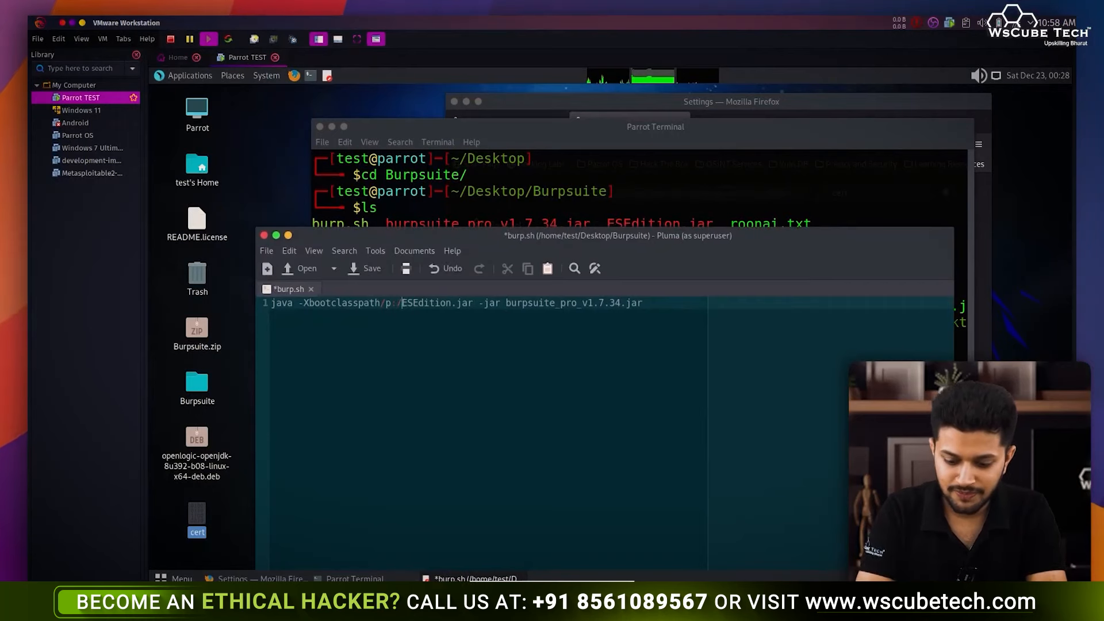
type("om")
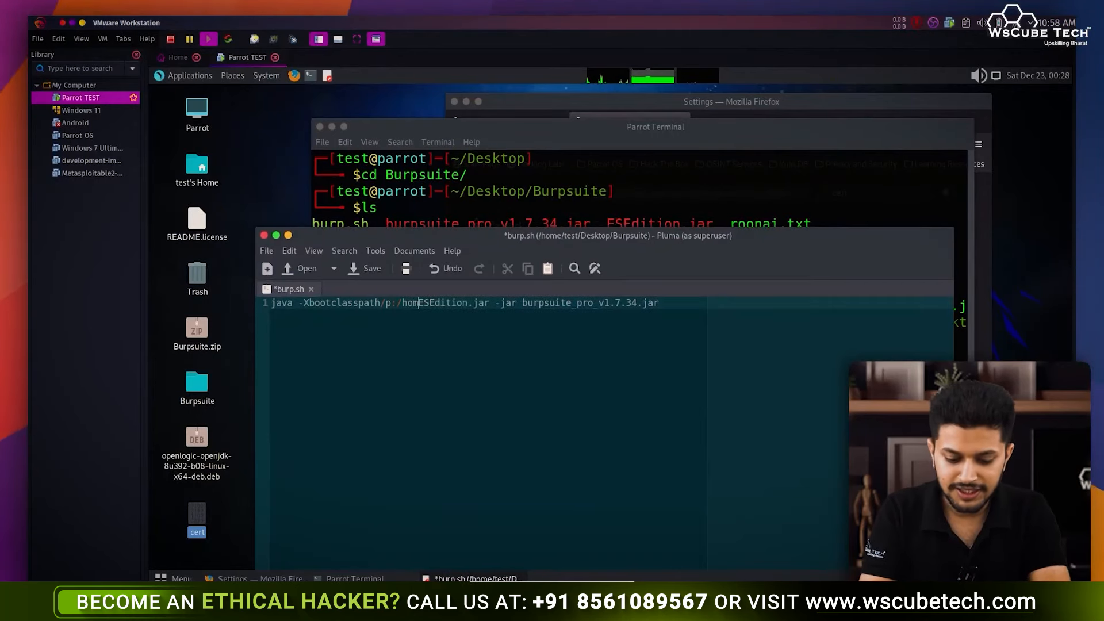
type("e/test")
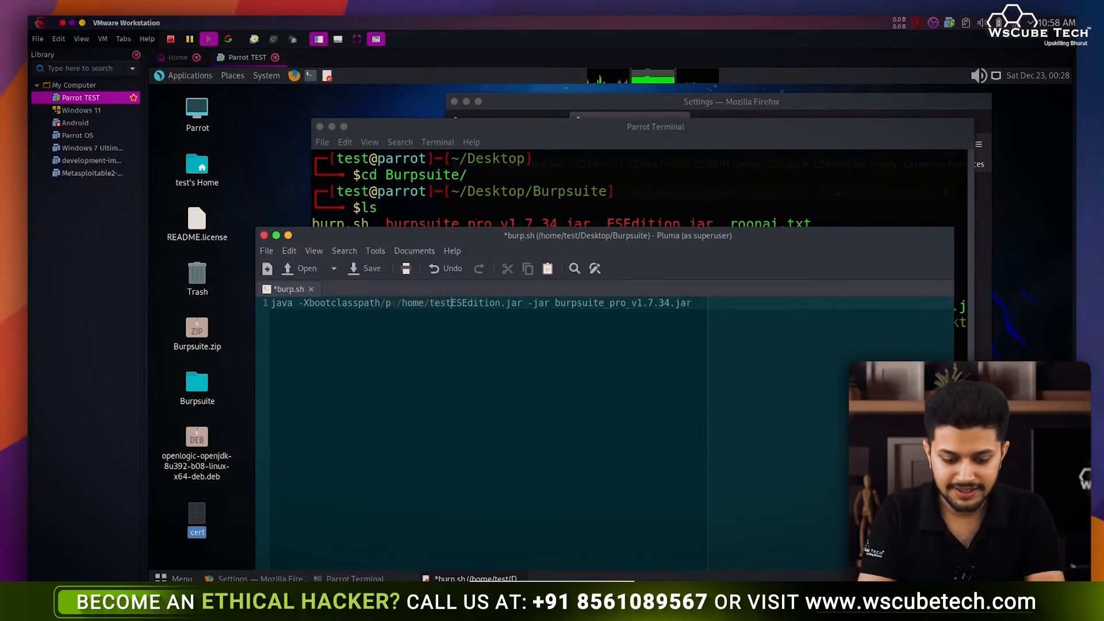
type("/Des")
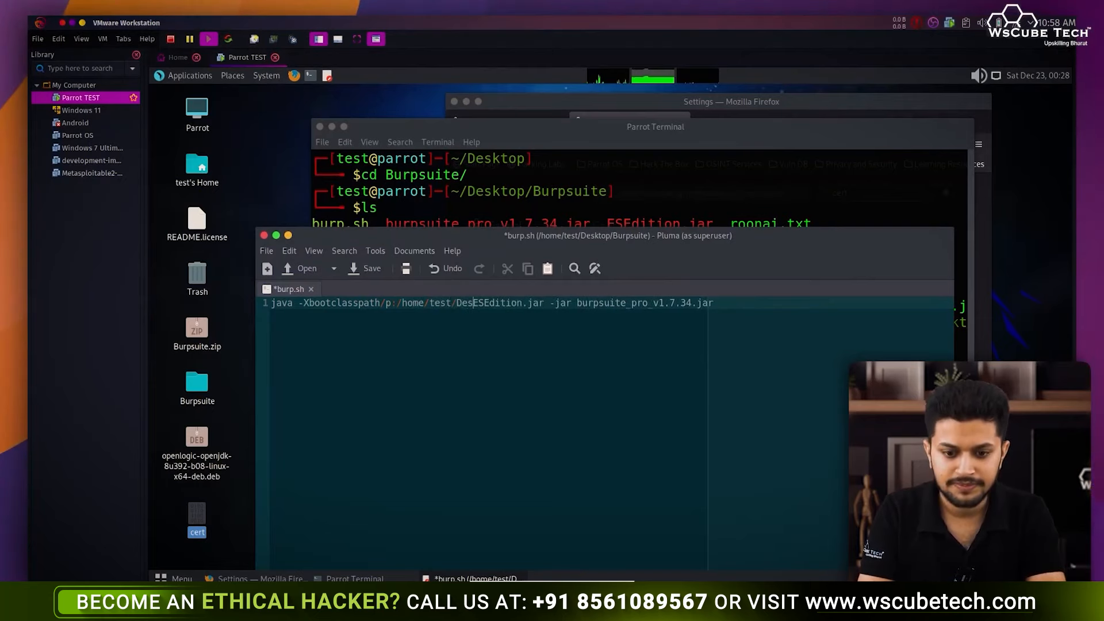
type("ktop")
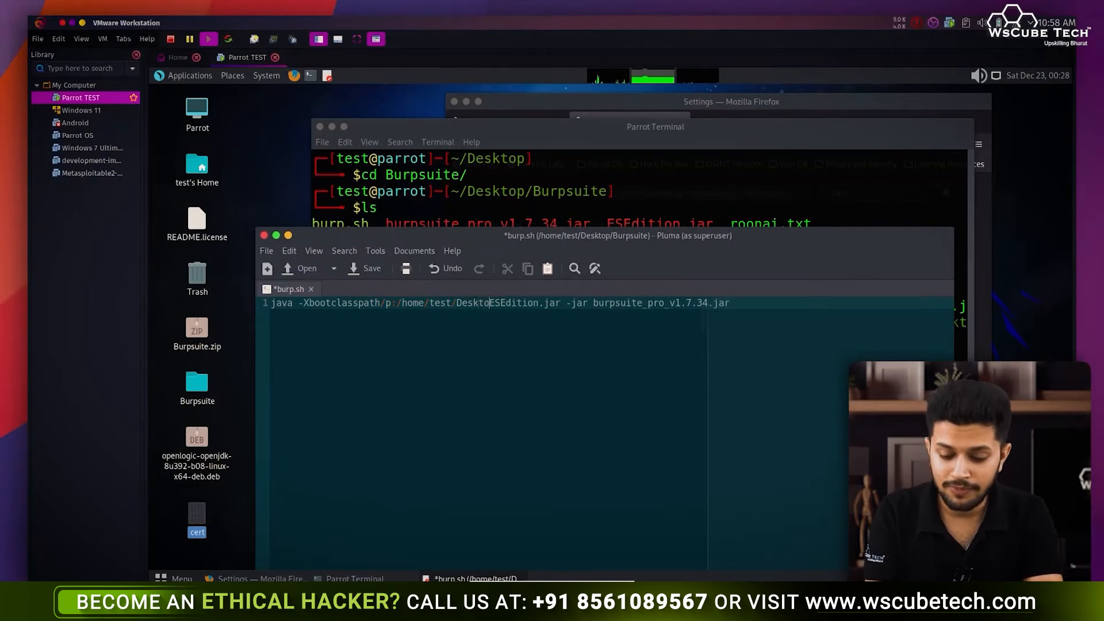
type("/")
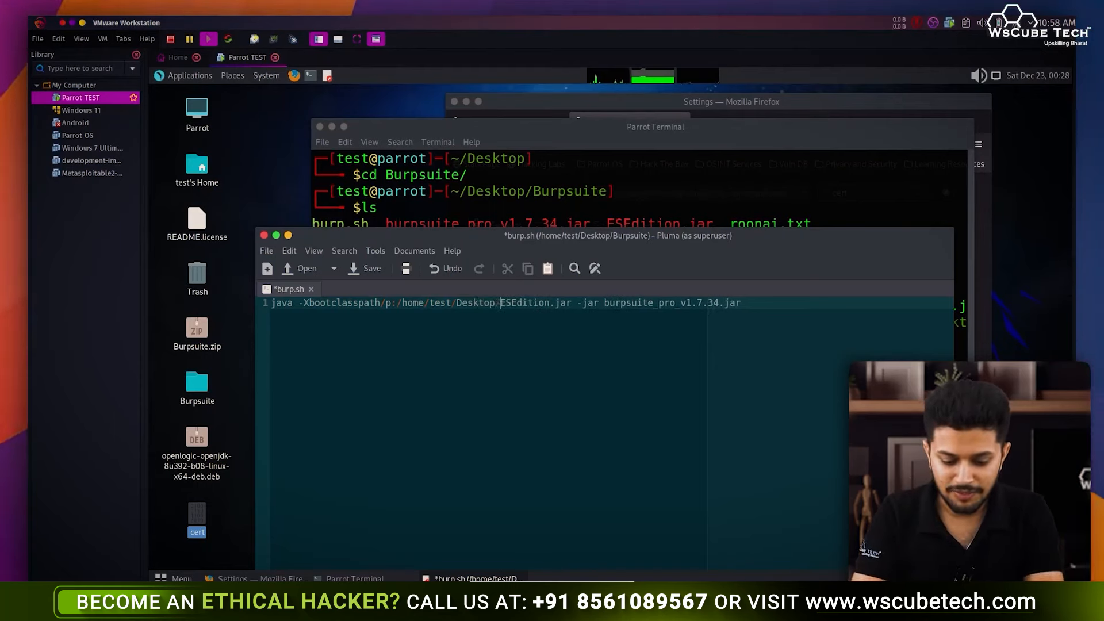
type("Burps")
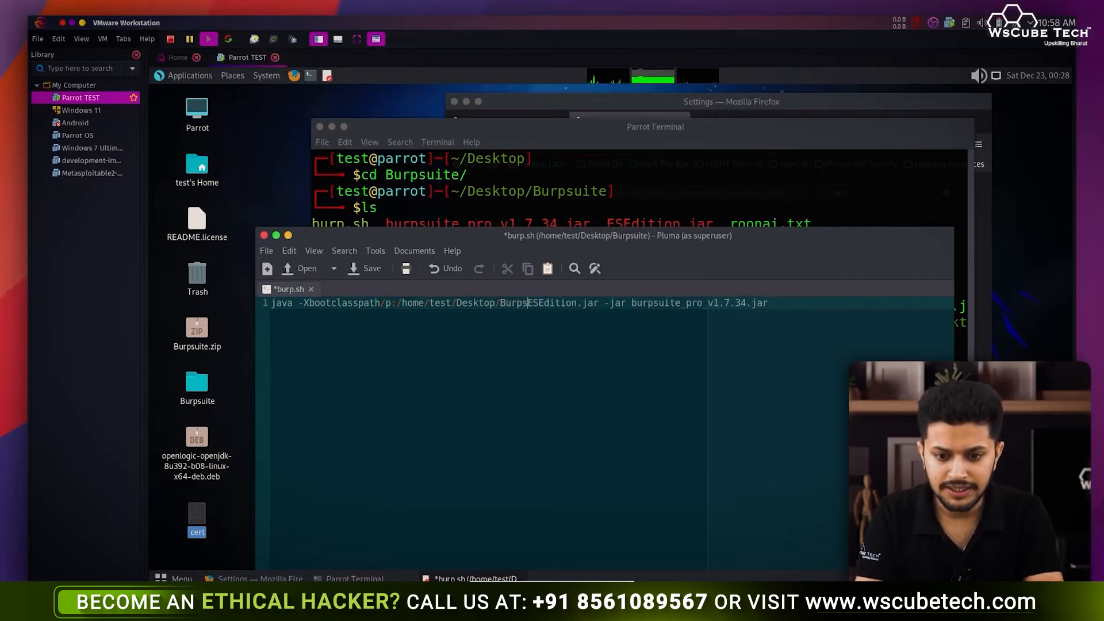
type("uite")
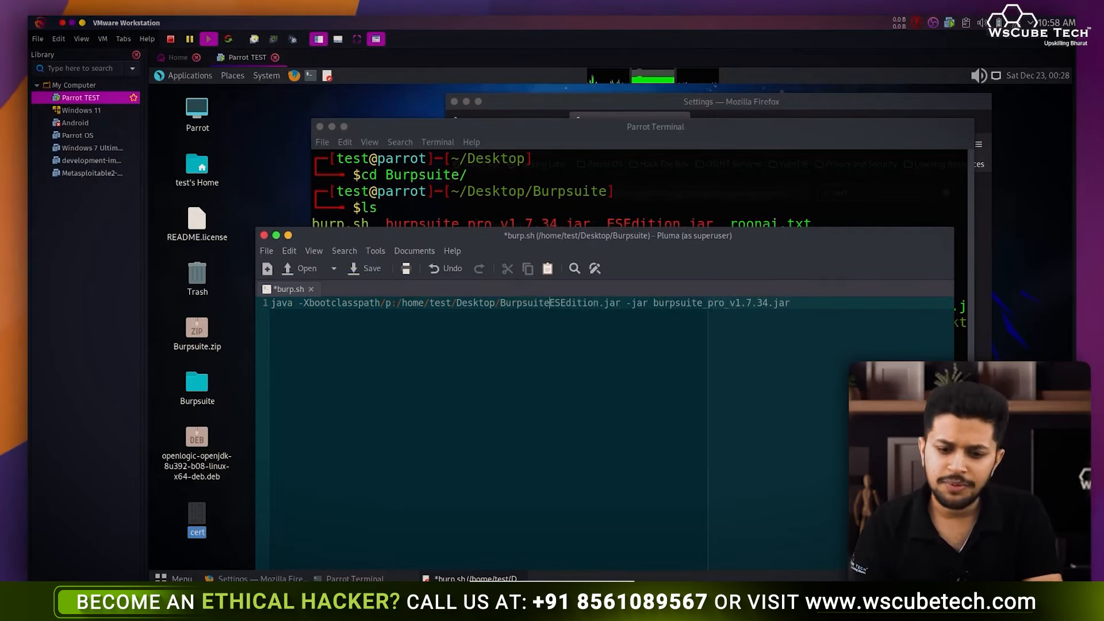
type("/")
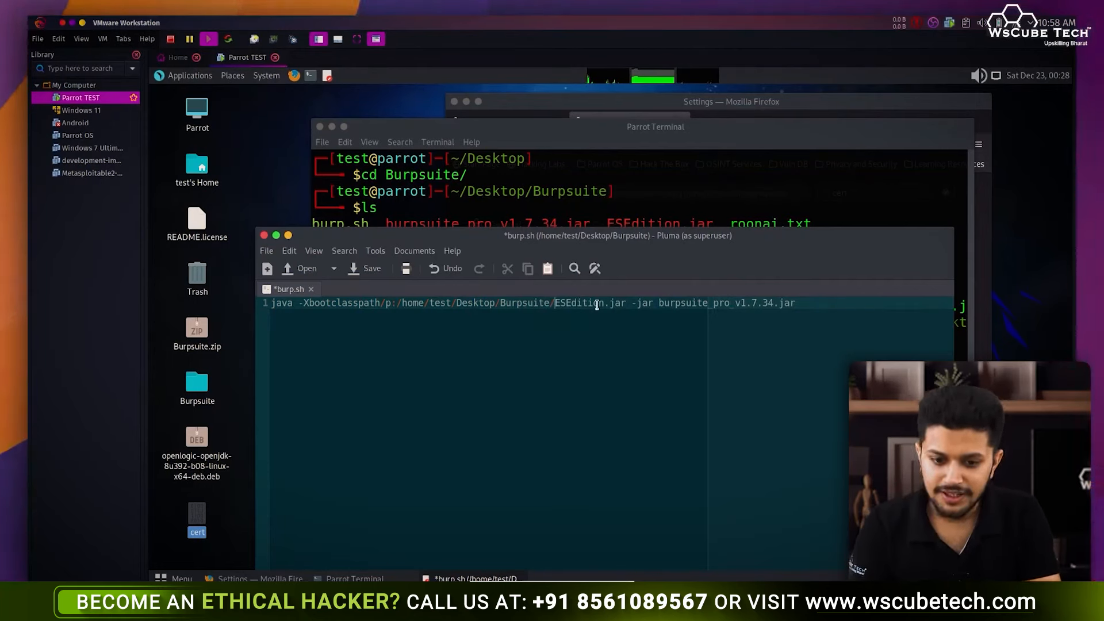
- Paste the same path before burpsuite_pro_v1.7.34.jar, then save and close burp.sh
mouse_move(555, 302)
left_mouse_down()
mouse_move(396, 309)
mouse_move(550, 304)
left_mouse_up()
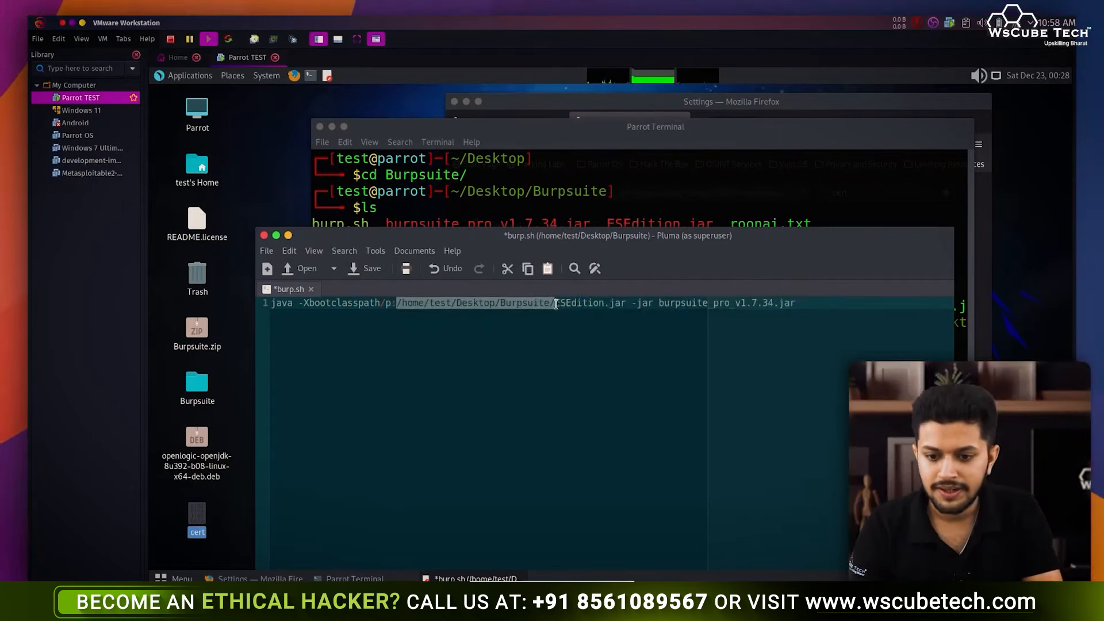
left_click(658, 304)
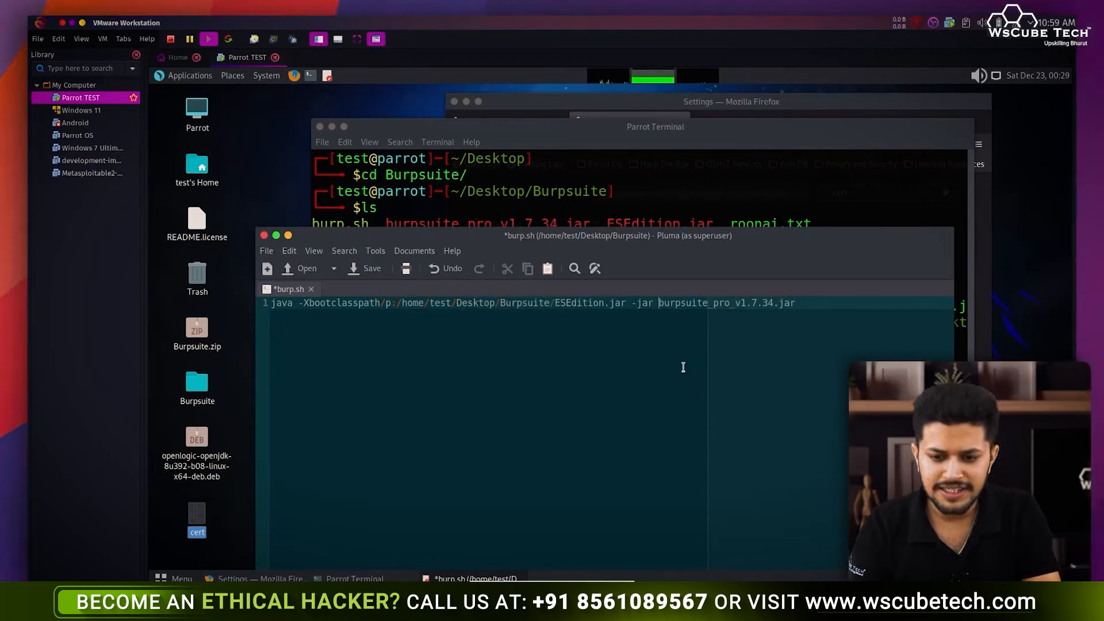
type("/home/test/Desktop/Burpsuite/")
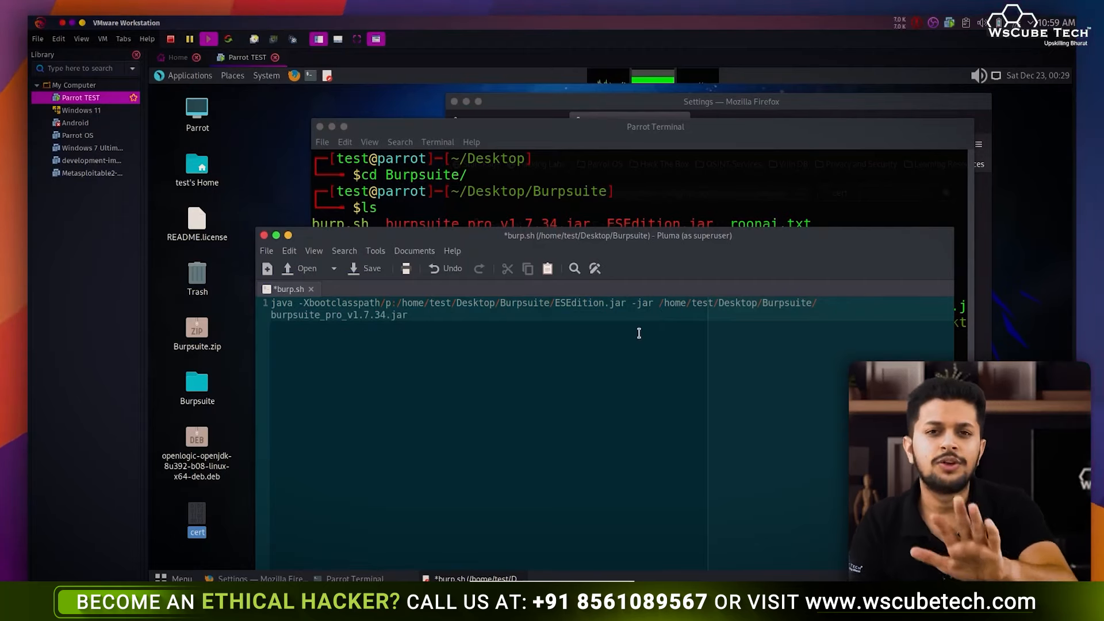
key("ctrl+s")
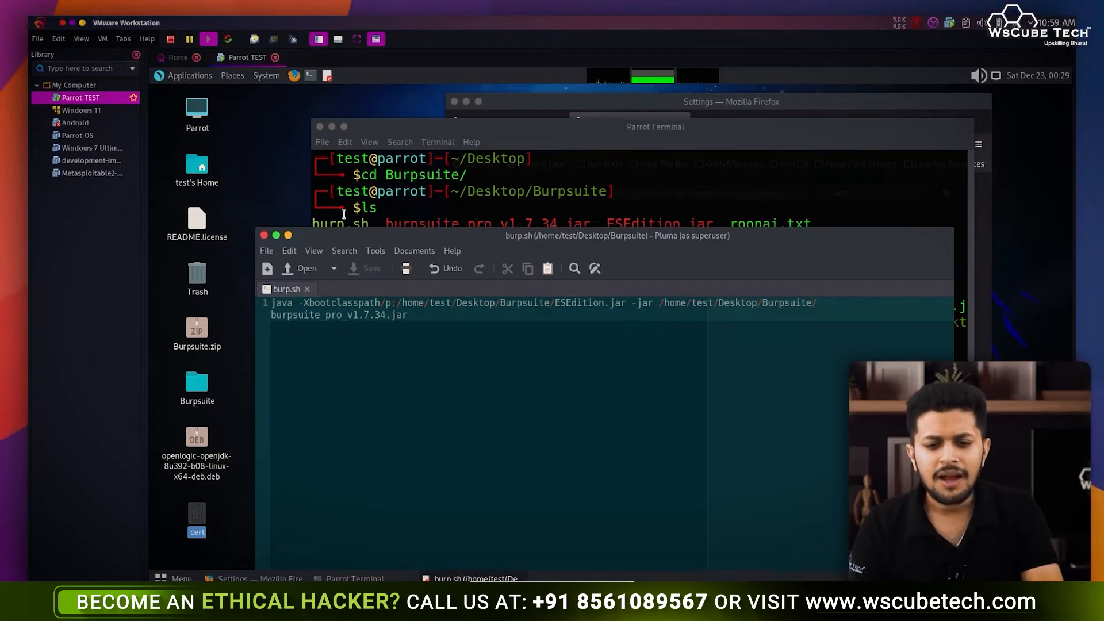
left_click(264, 235)
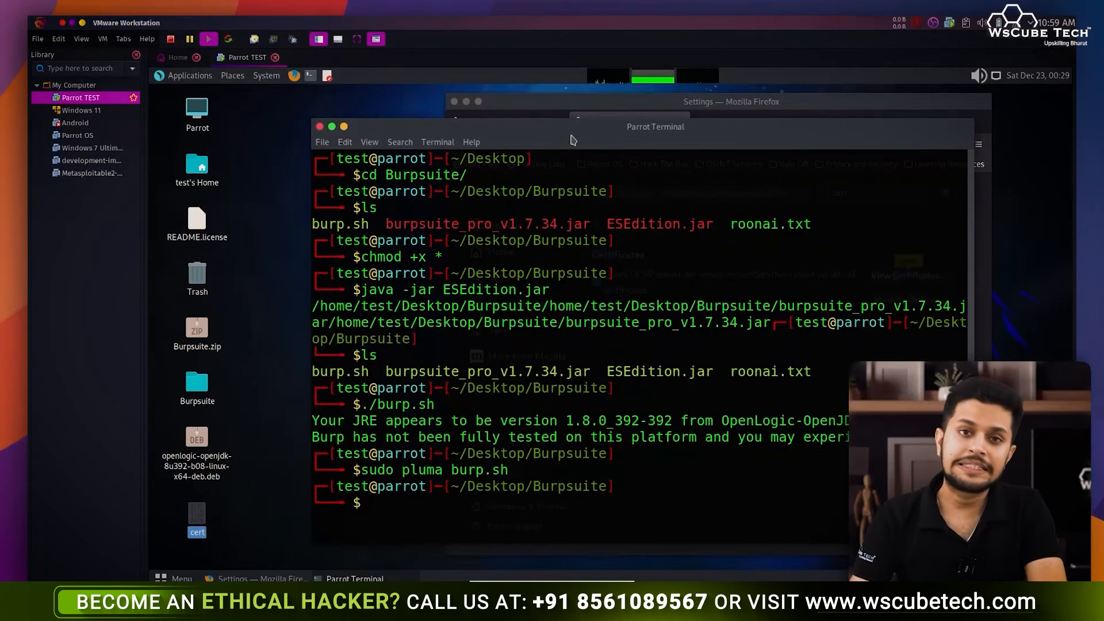
- Run ln -sf linking /home/test/Desktop/Burpsuite/burp.sh to /usr/local/bin/BurpsuitePro
left_click_drag(569, 135, 532, 116)
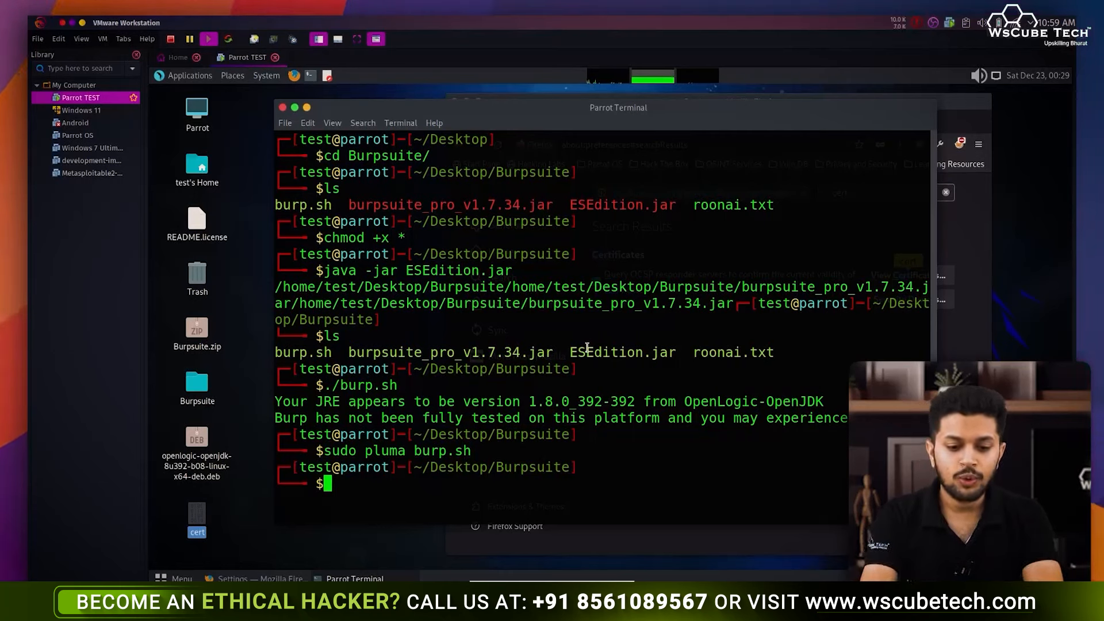
type("ln")
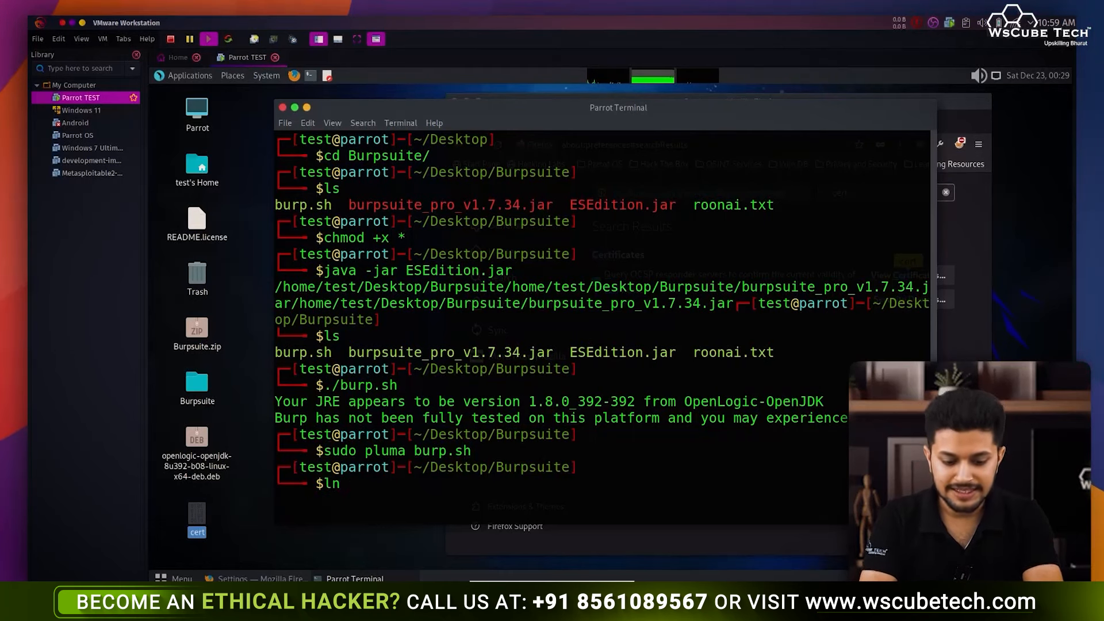
type(" -sf")
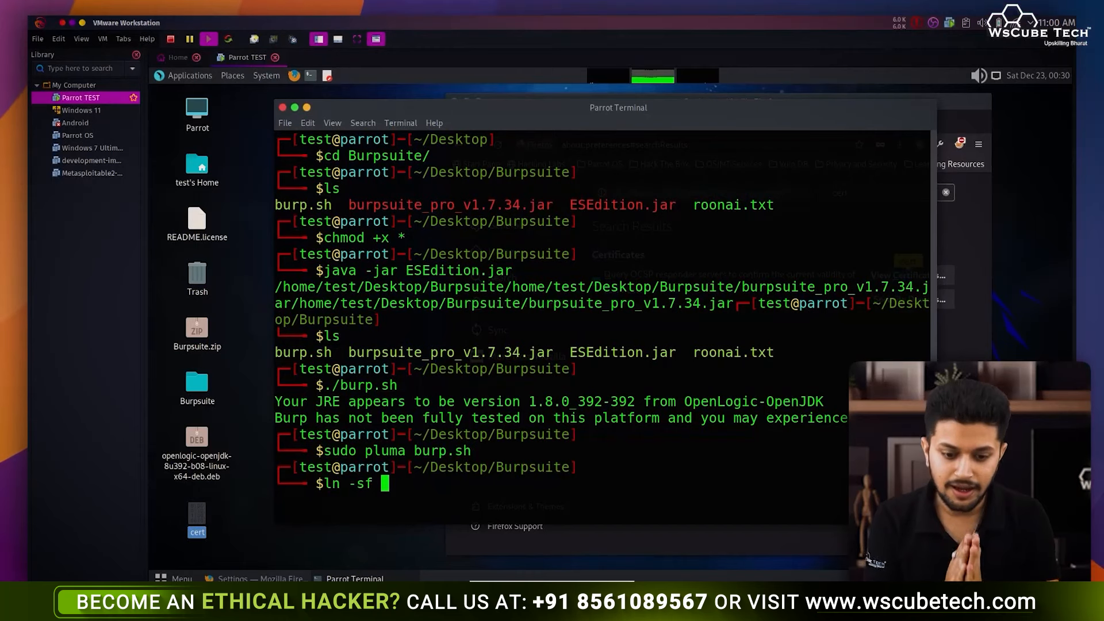
type("bu")
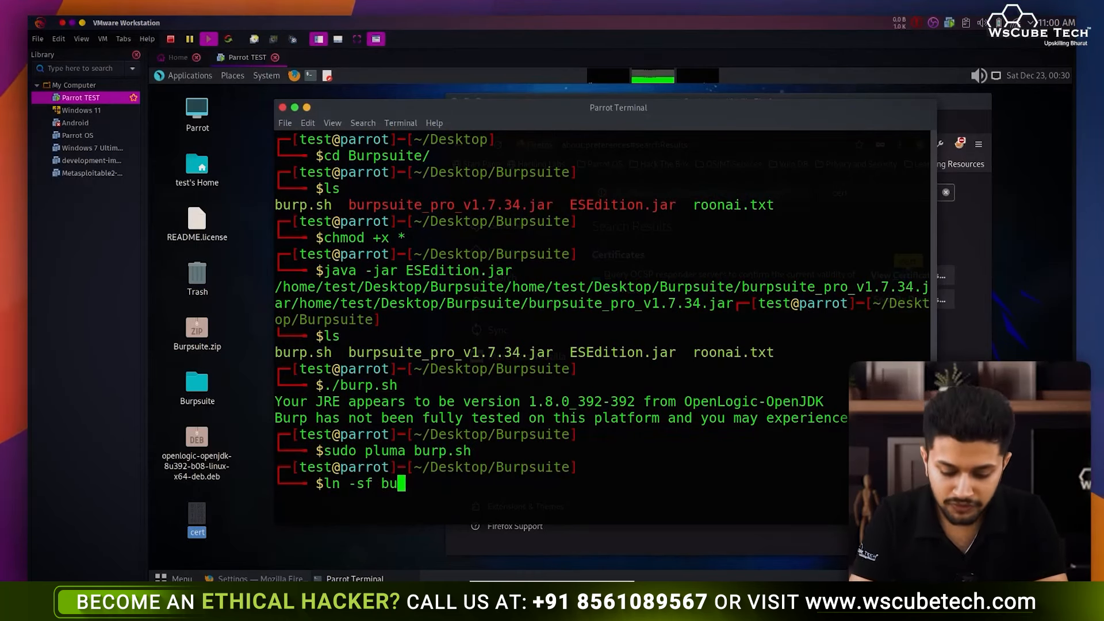
key("BackSpace")
key("BackSpace")
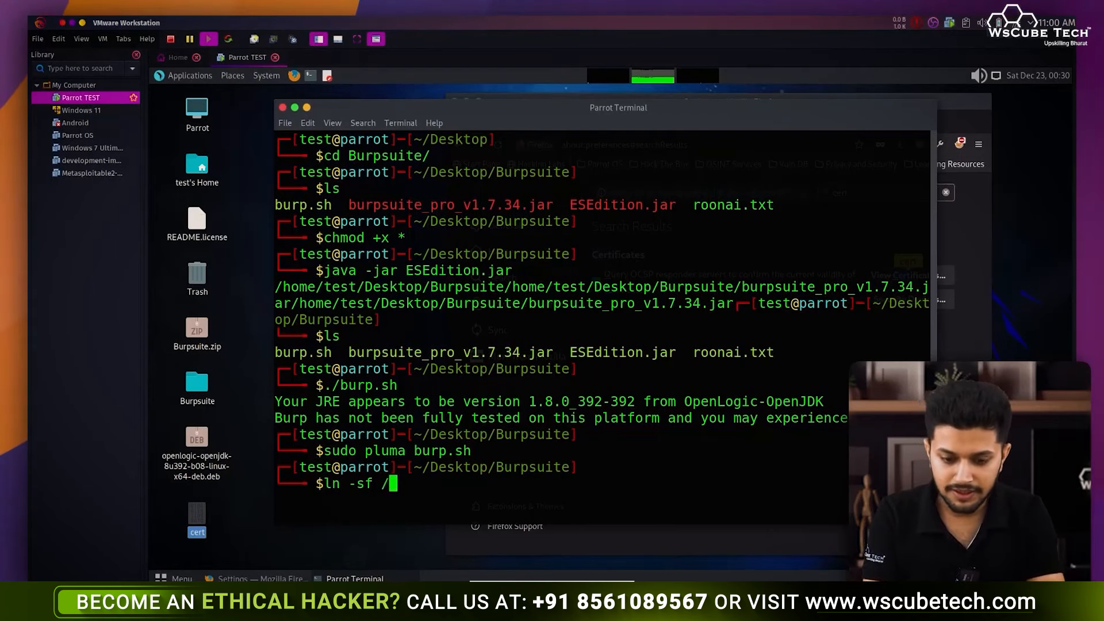
type("/home/")
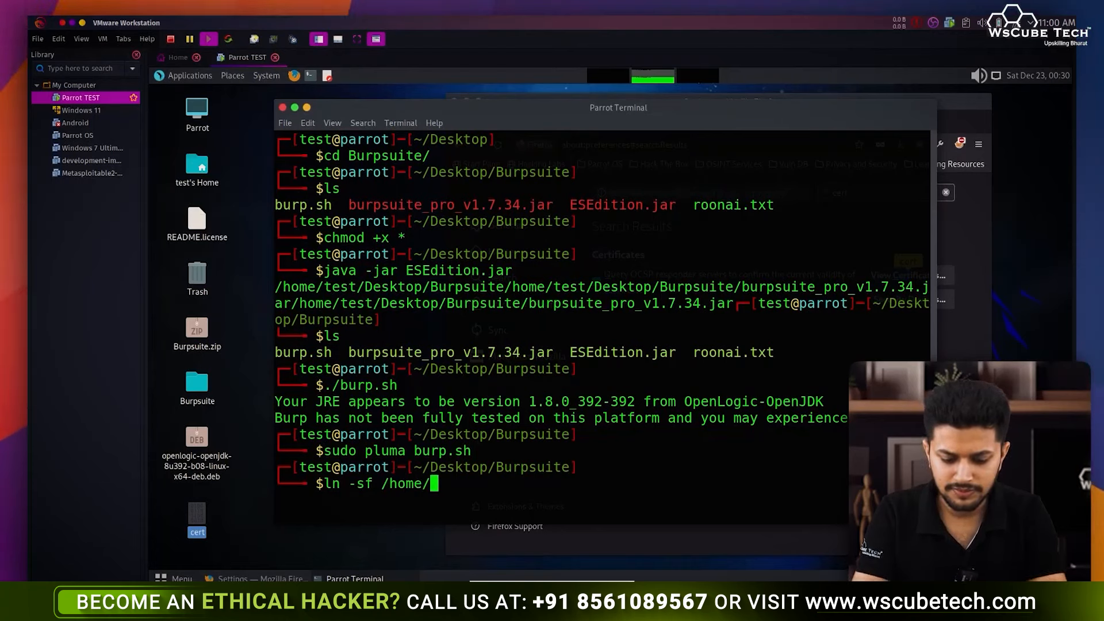
type("test/Desktop/")
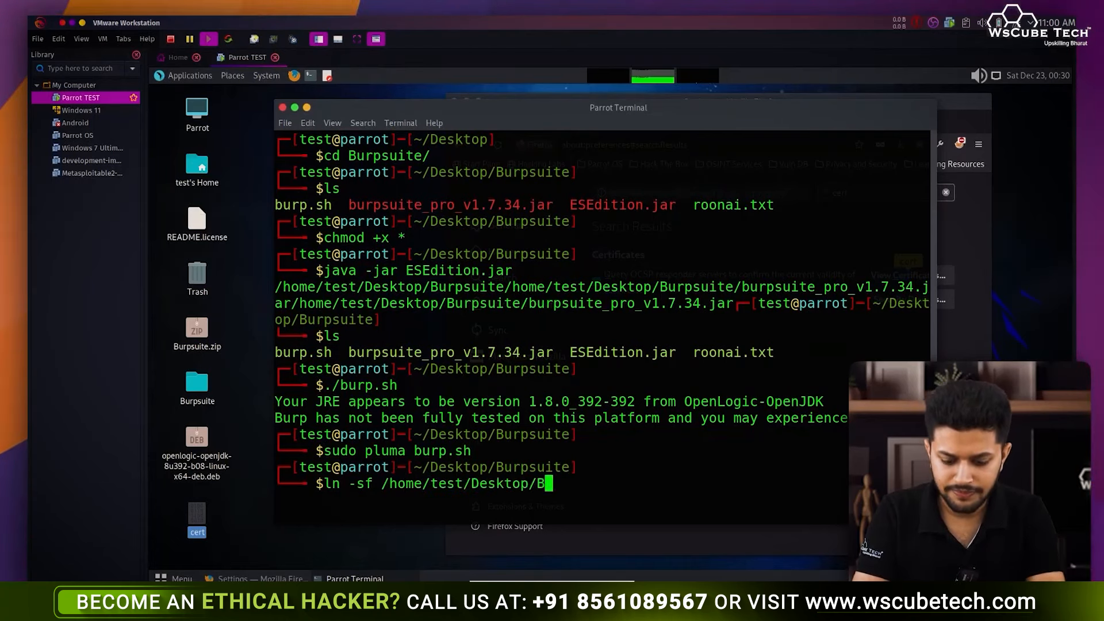
type("B")
key("Tab")
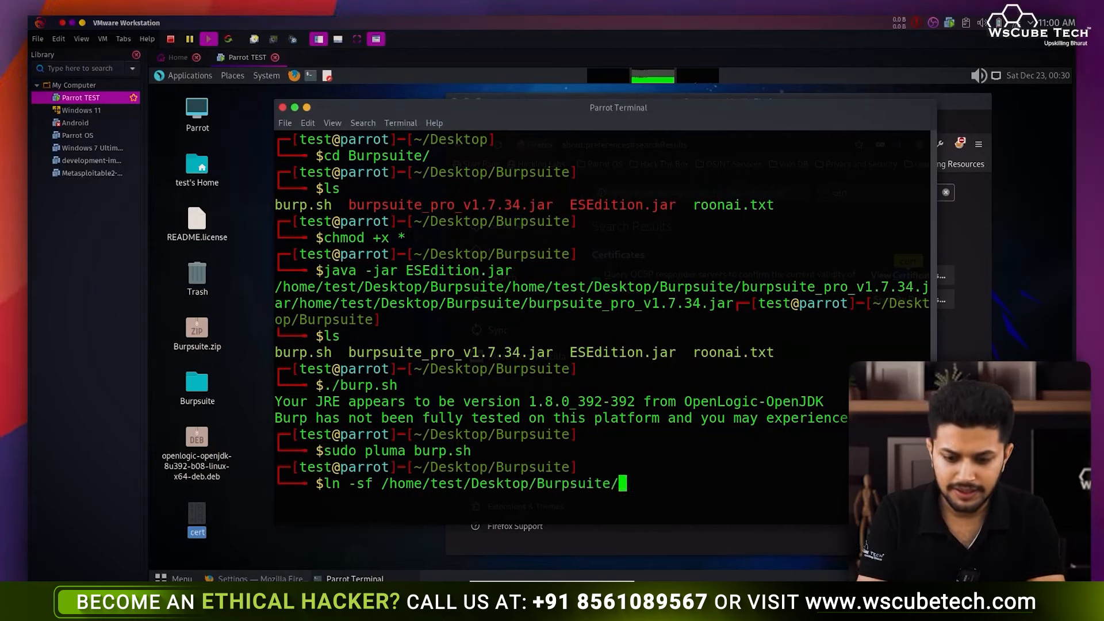
type("burp.")
key("Tab")
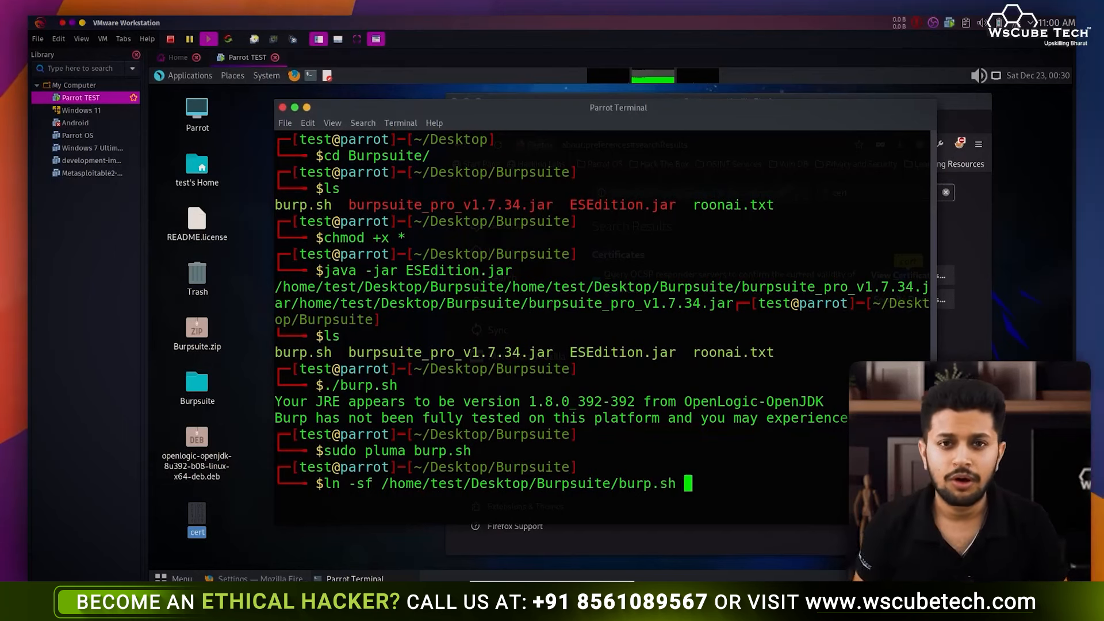
type("/usr")
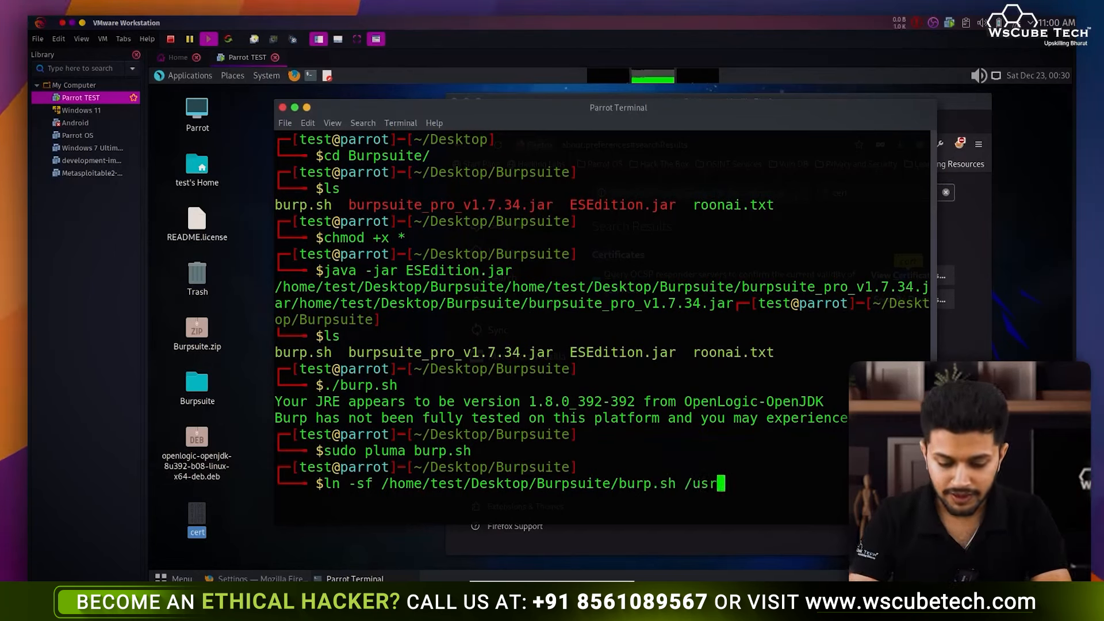
type("/local/bin/")
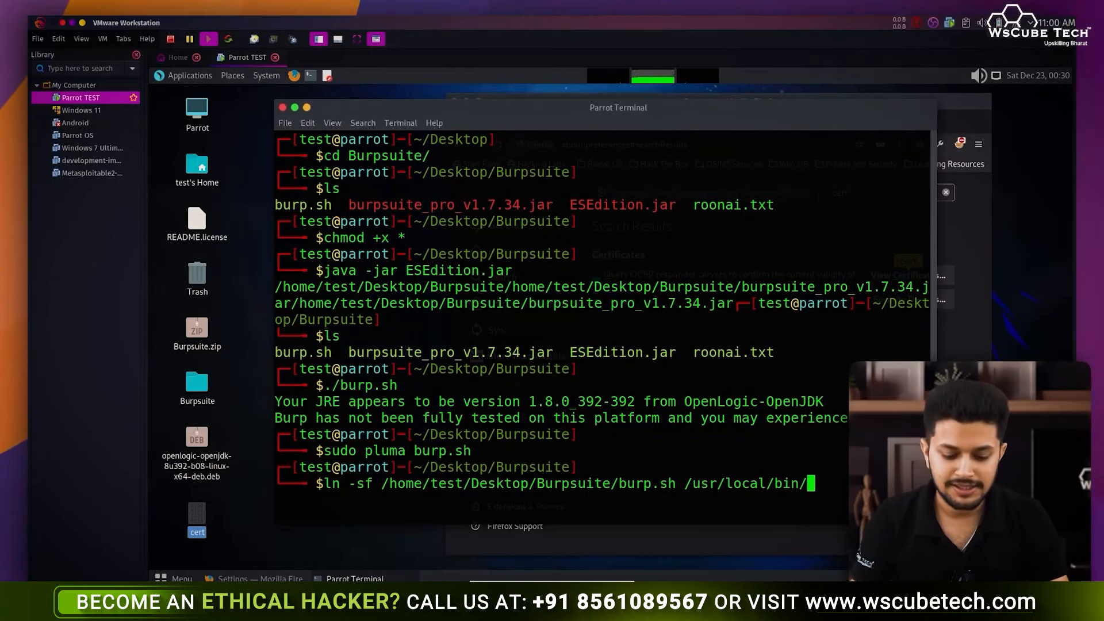
type("Burps")
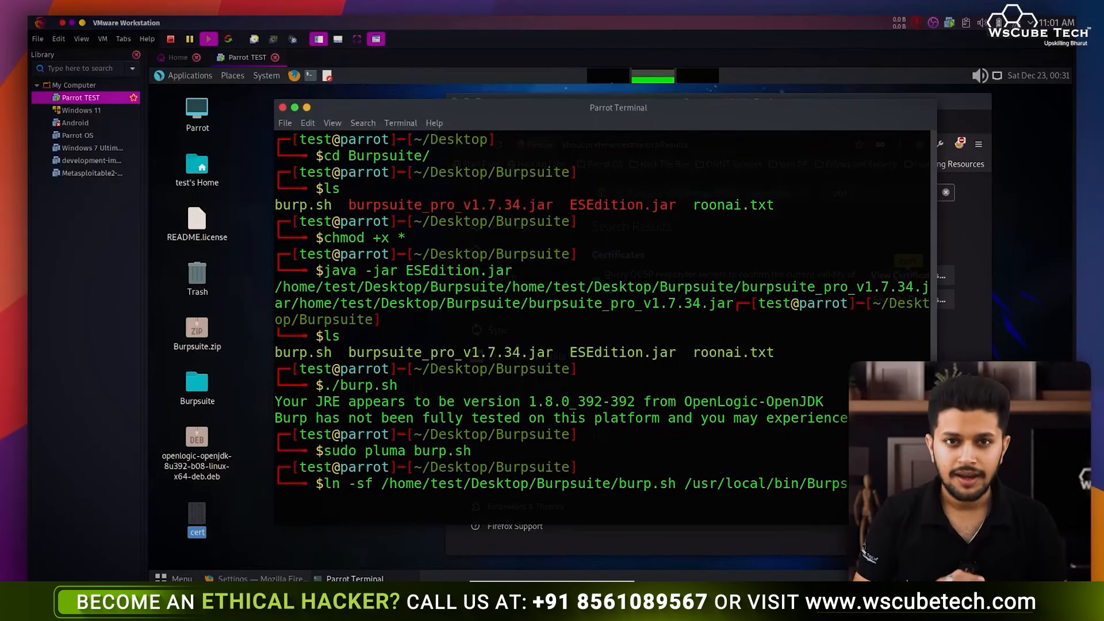
key("Return")
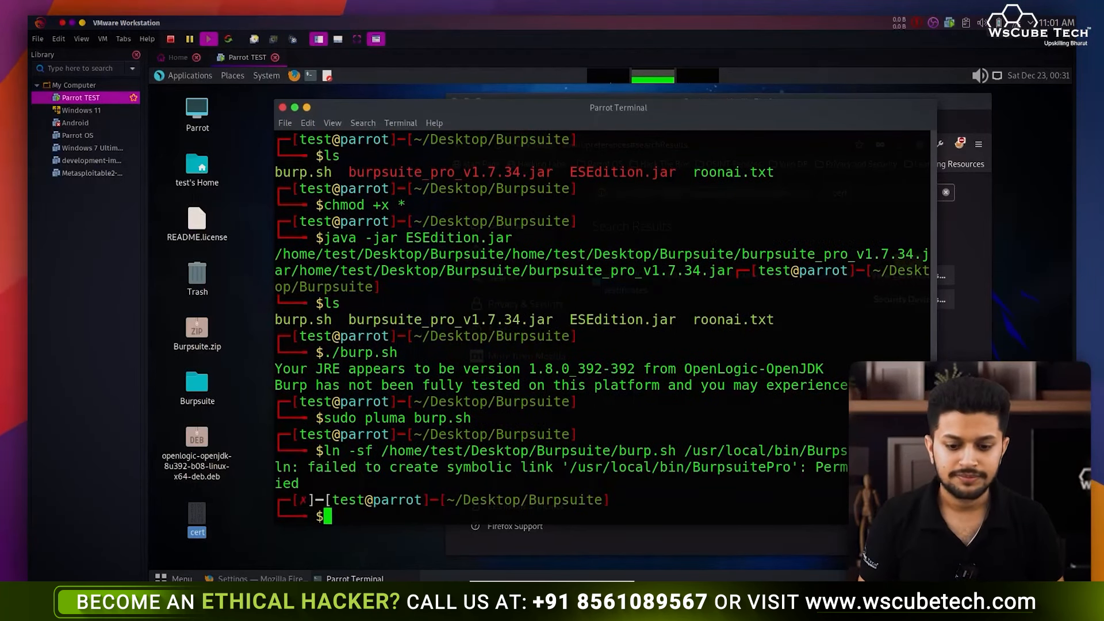
- Rerun the same link command with sudo after the Permission denied failure
key("Up")
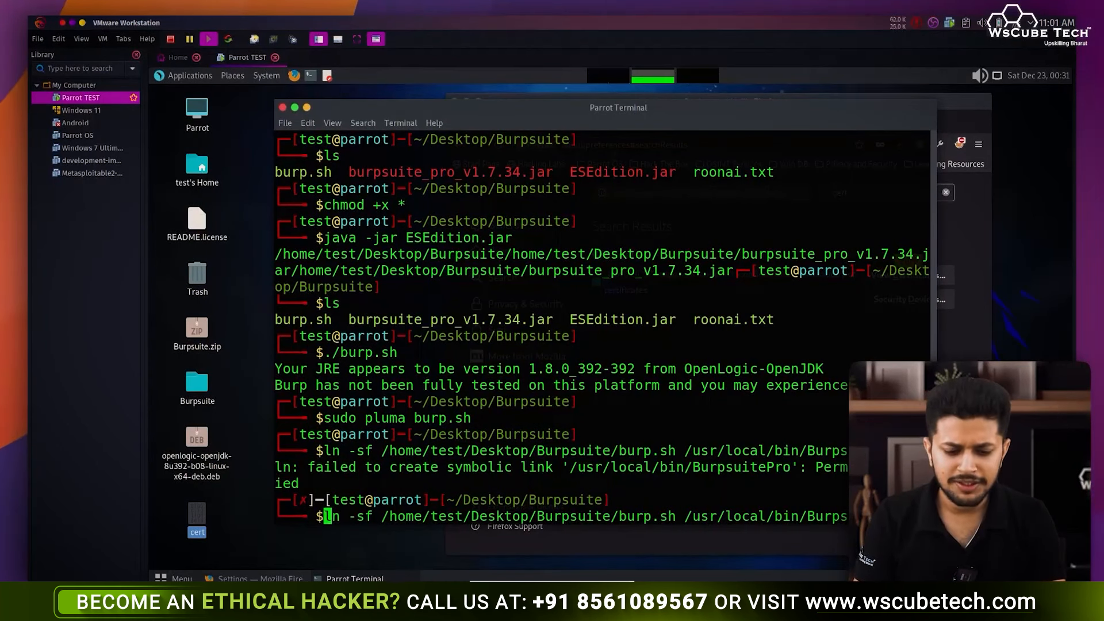
type("sudo")
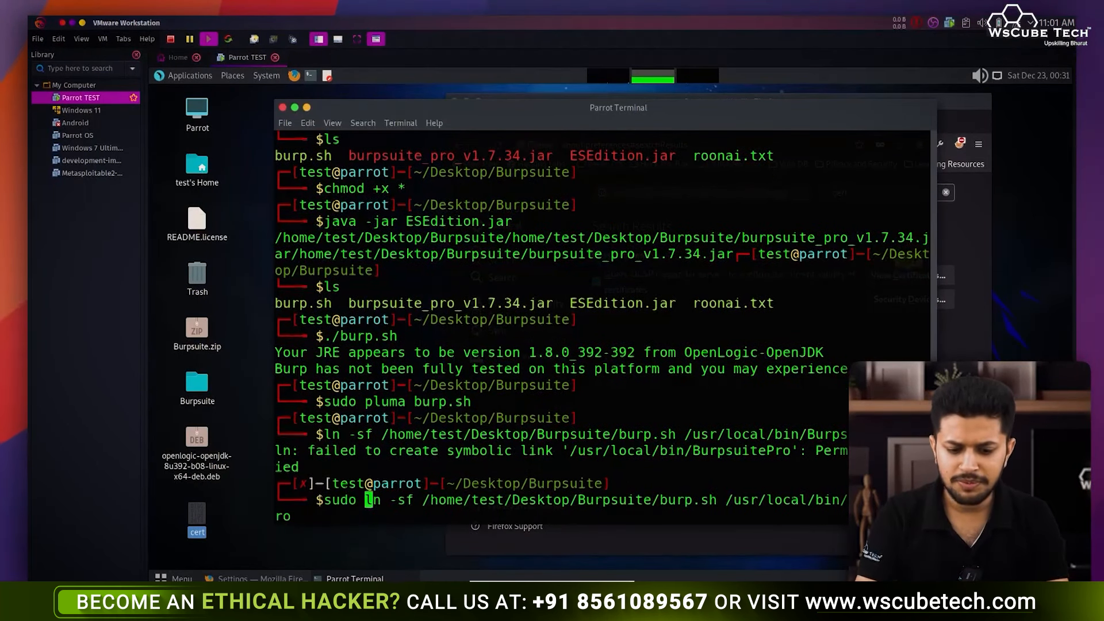
key("Return")
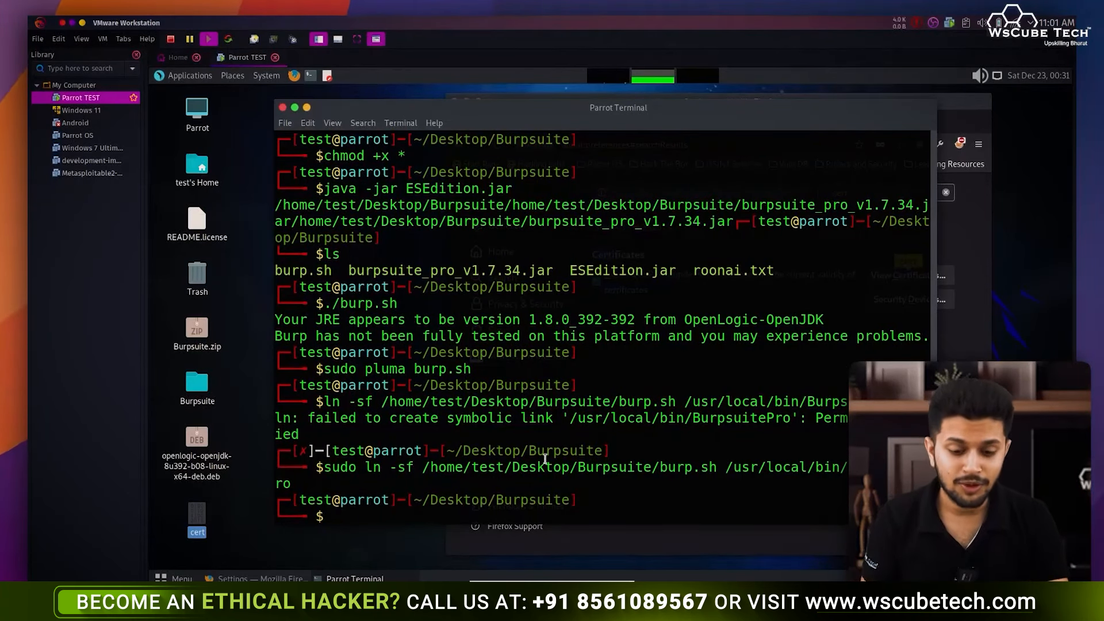
- Move up to the Desktop folder with cd .. and try running ./burp.sh there
type("cd ,")
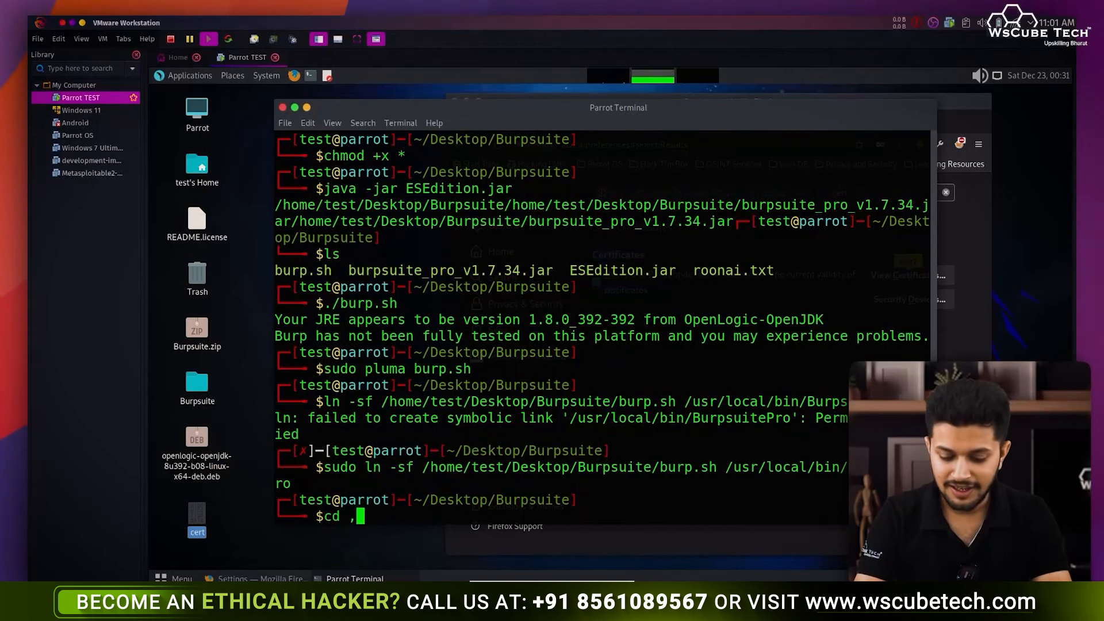
type("..")
key("Return")
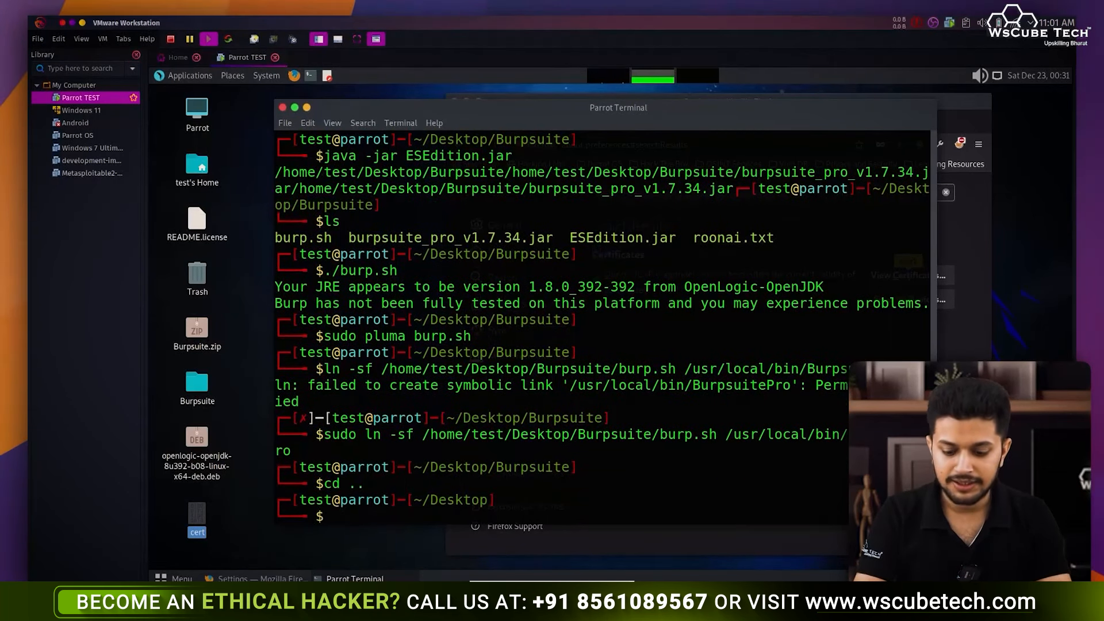
type("./busp")
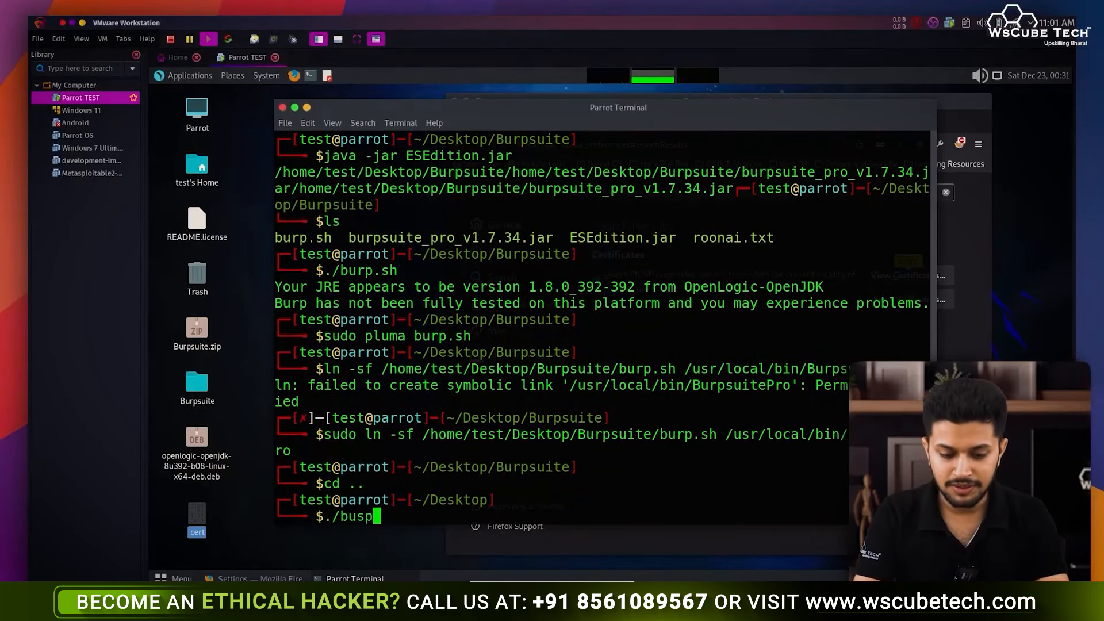
key("BackSpace")
key("BackSpace")
type("rp.sh")
key("Return")
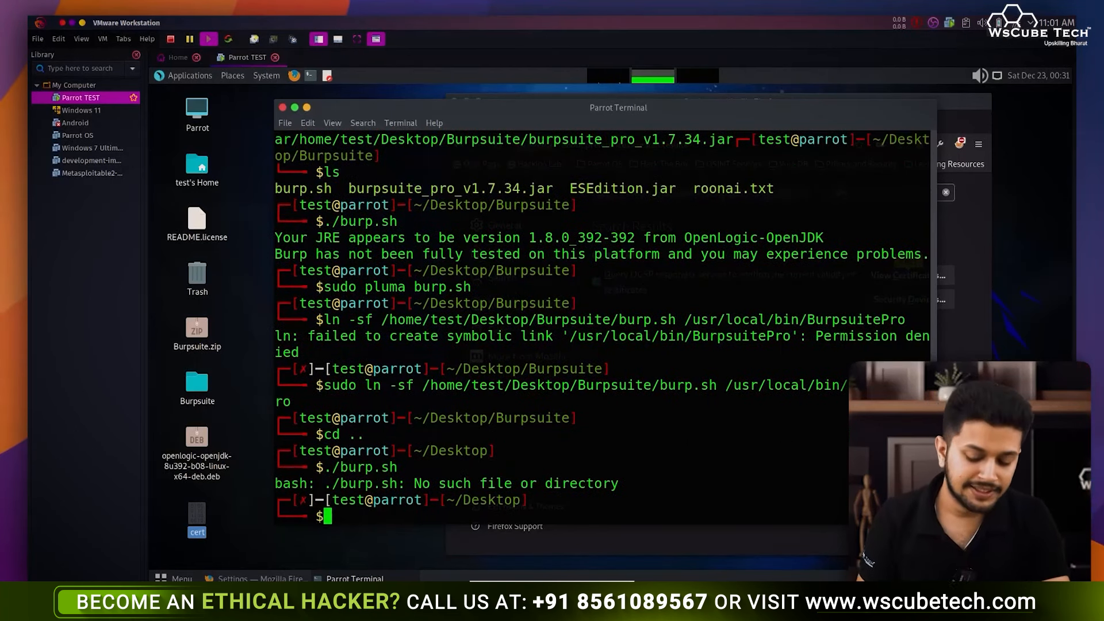
- Launch Burp Suite by running the BurpsuitePro command
type("Bu")
key("Tab")
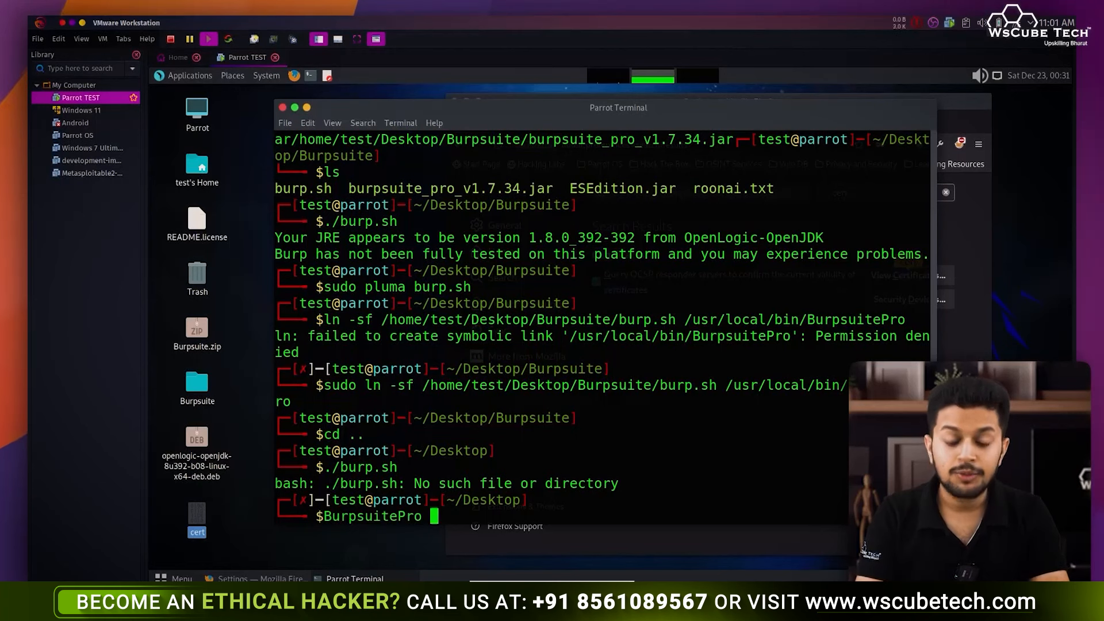
key("Return")
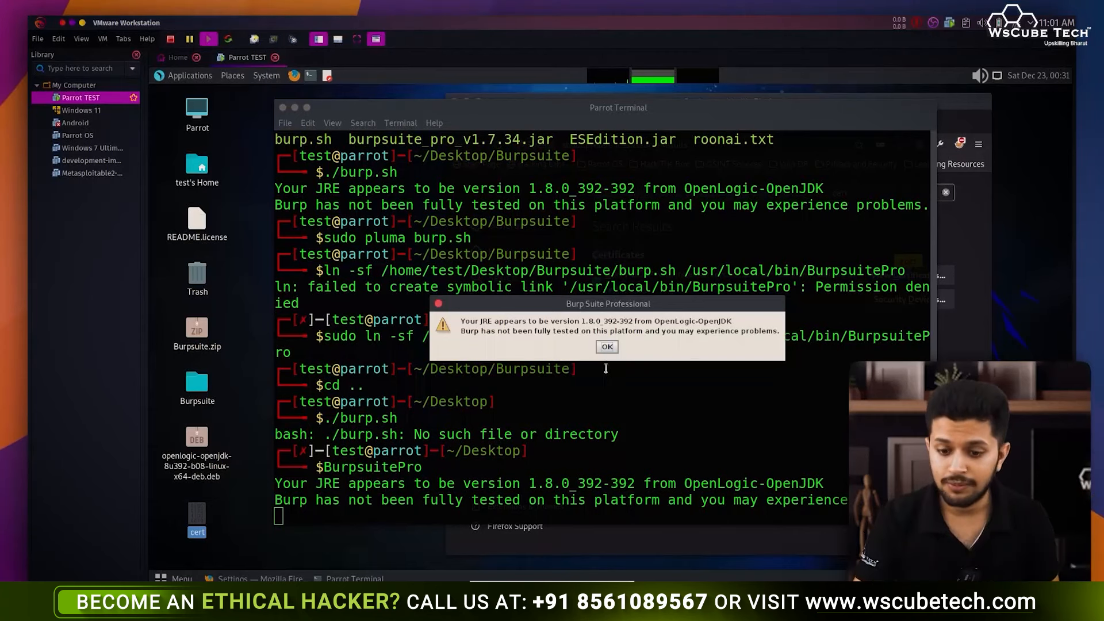
- Dismiss the JRE warning and start Burp with a temporary project and default configuration
left_click(607, 347)
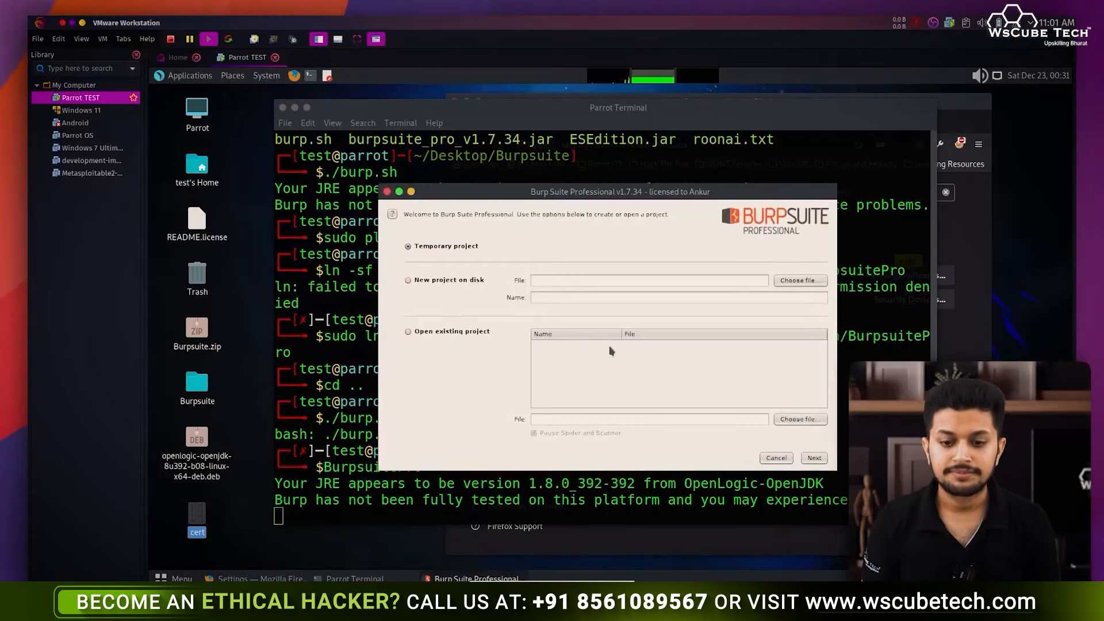
left_click(814, 459)
left_click(814, 459)
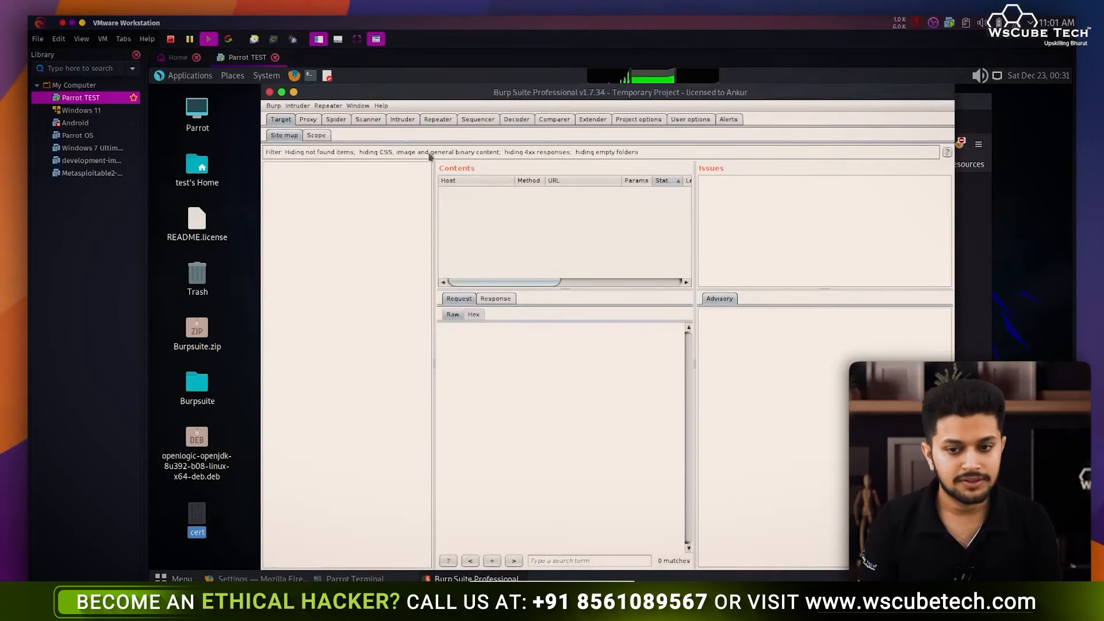
- Exit Burp, confirming all windows close, and return to the terminal
left_click(269, 92)
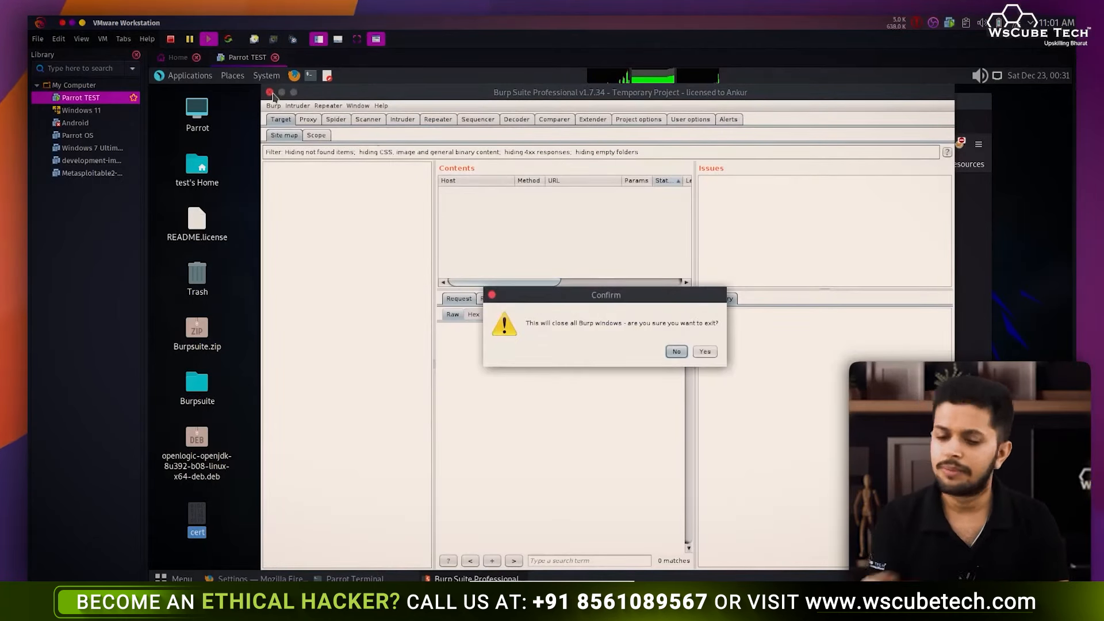
left_click(704, 352)
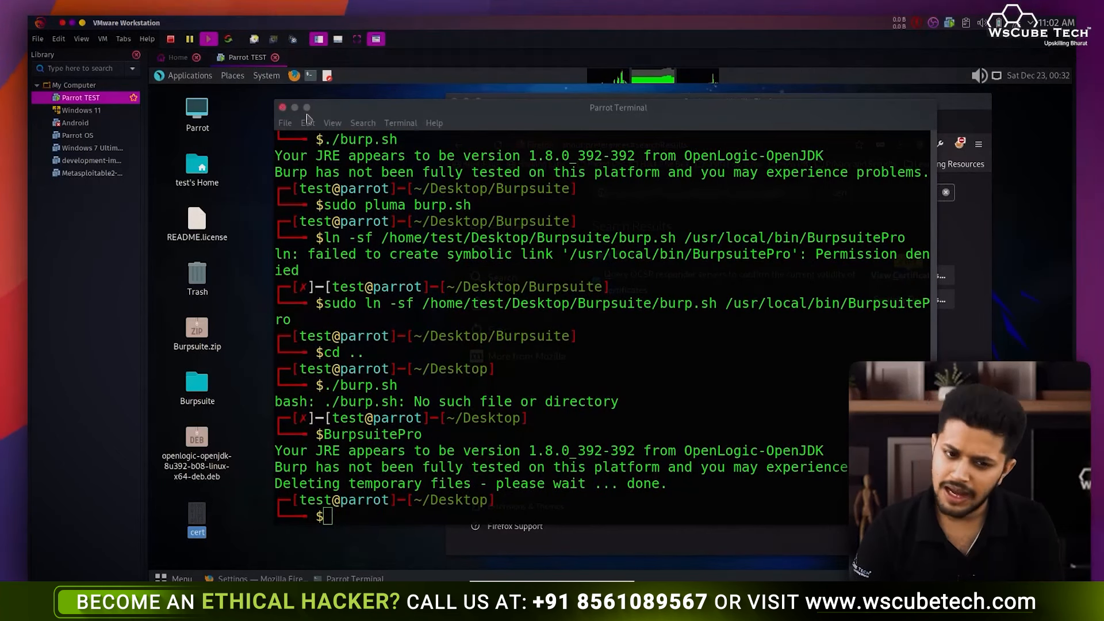
left_click(586, 127)
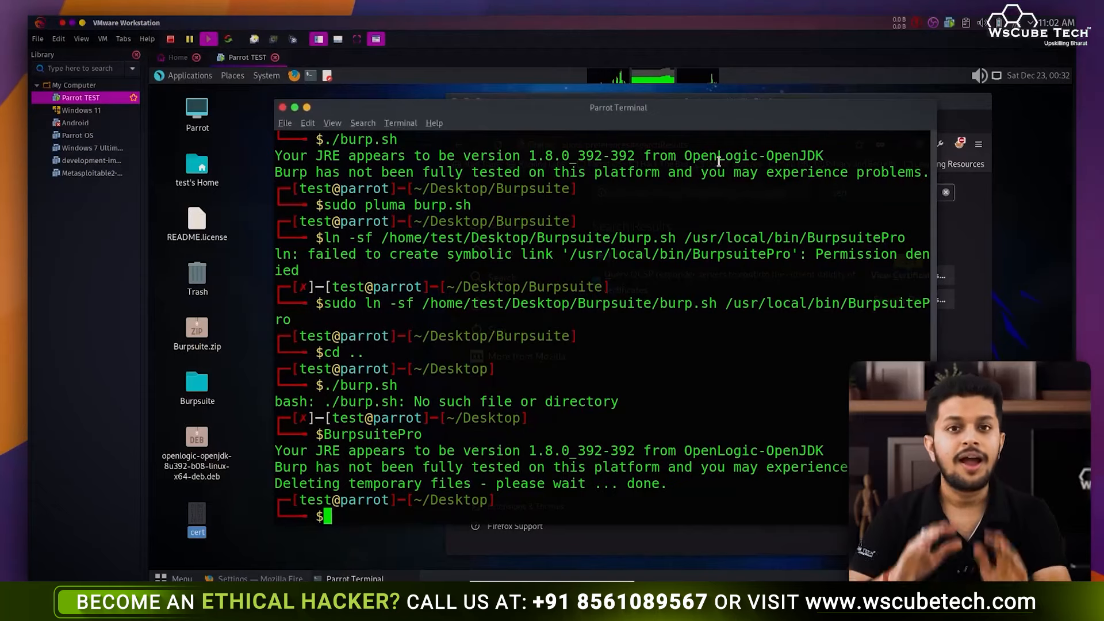
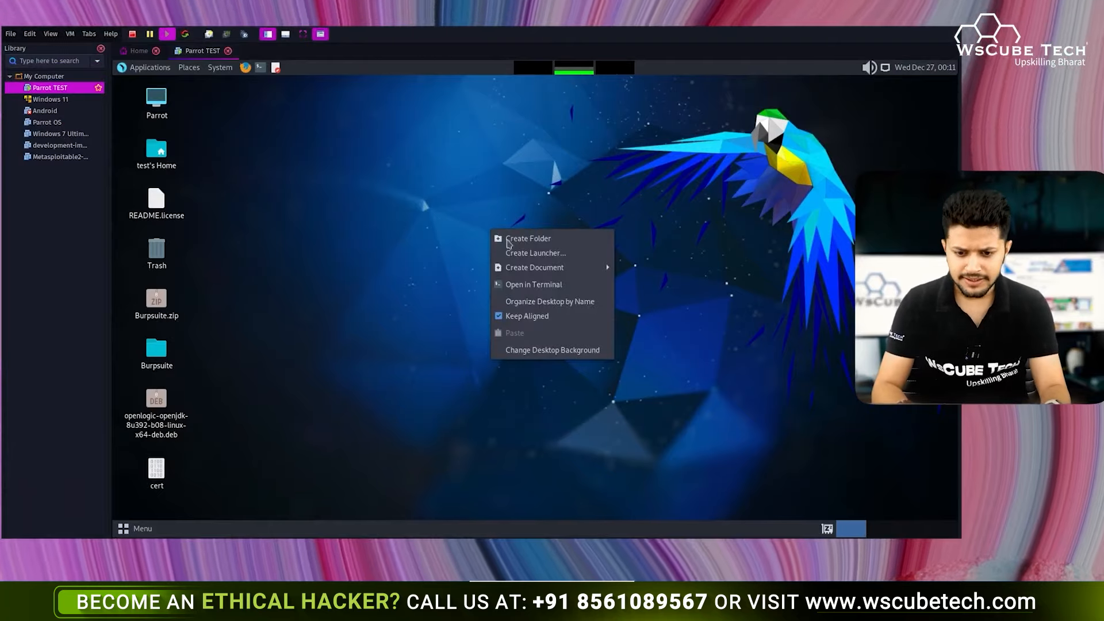
- Run BurpsuitePro from a terminal opened on the desktop
left_click(532, 283)
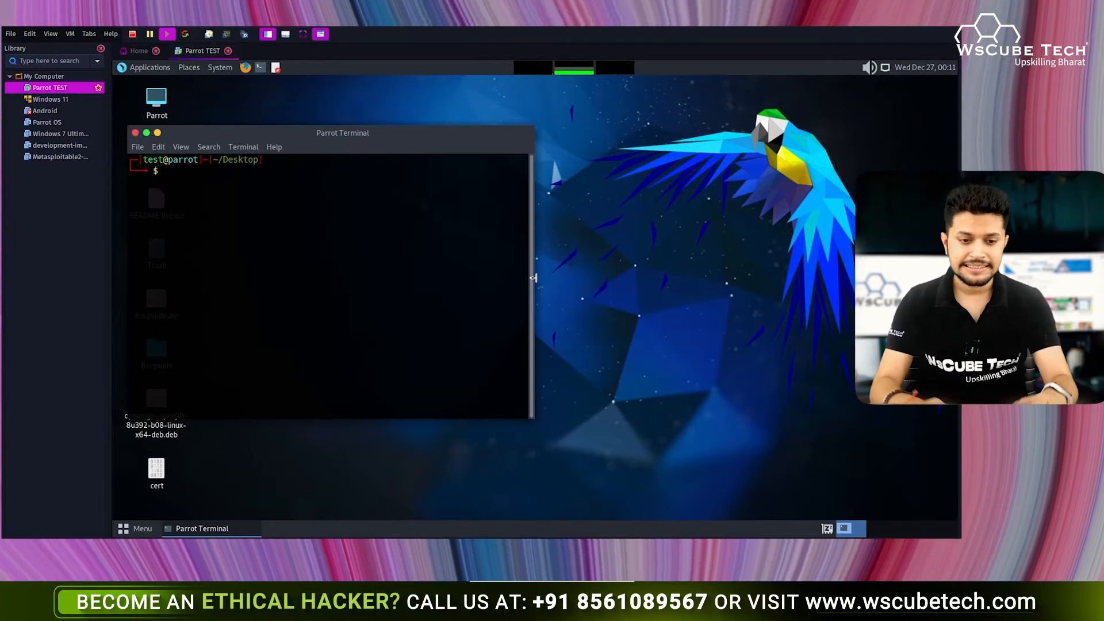
type("BurpsuitePro")
key("Return")
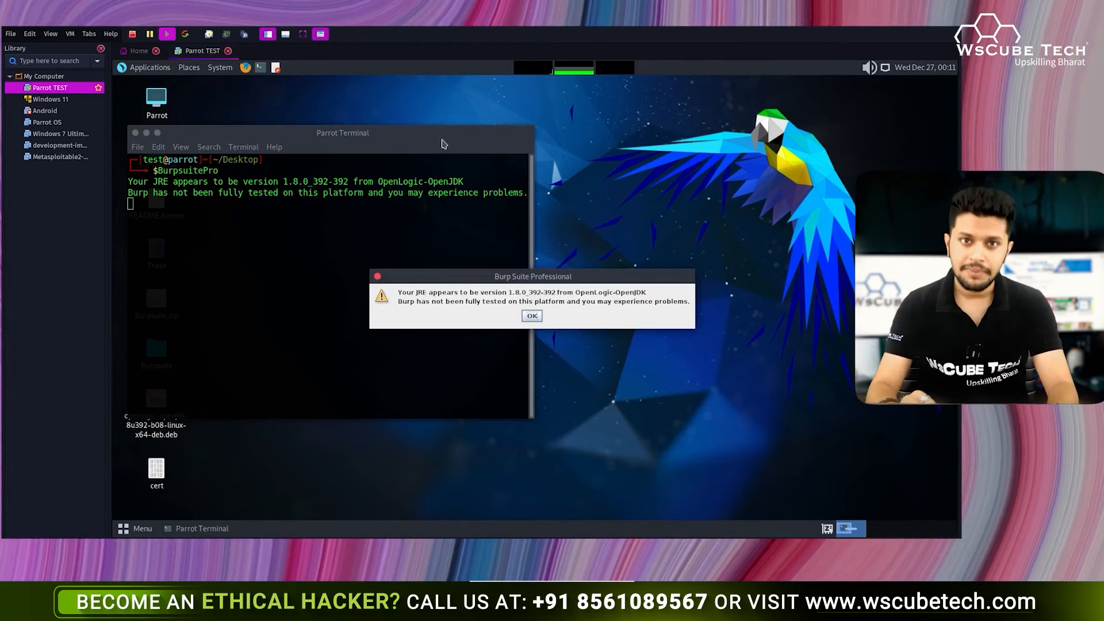
- Skip the JRE warning, start Burp with a temporary project and default configuration, and launch Firefox
left_click(525, 315)
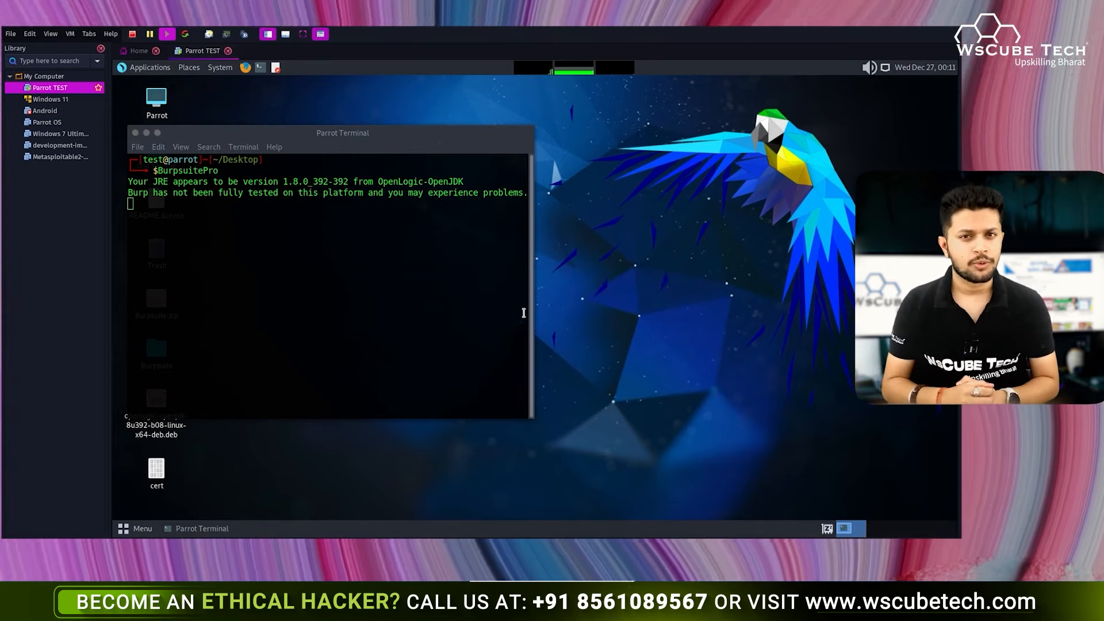
left_click(720, 418)
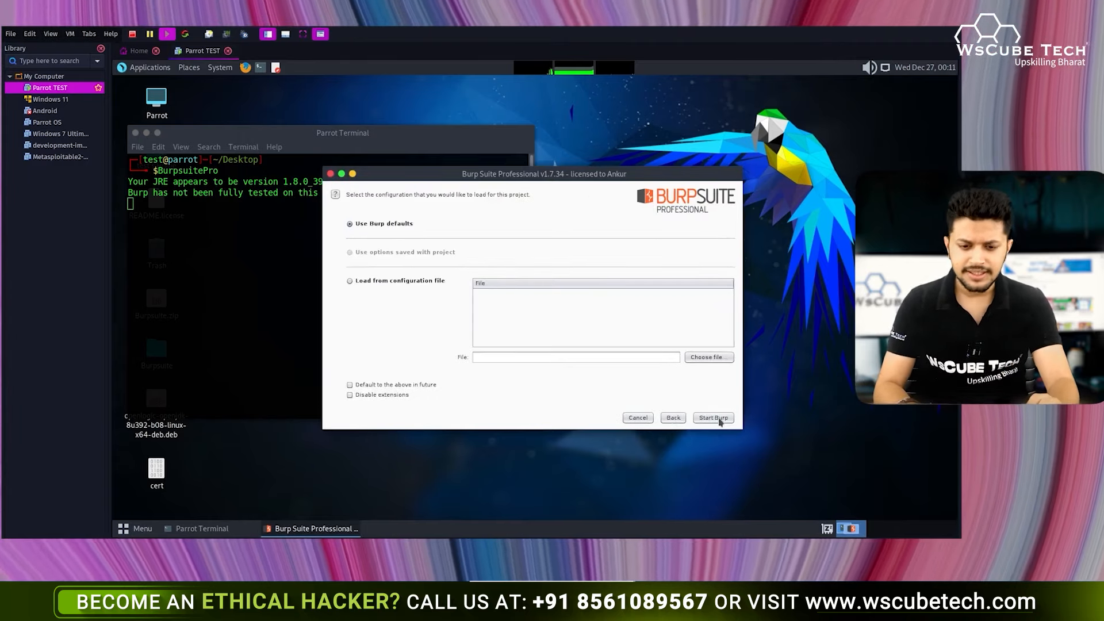
left_click(718, 417)
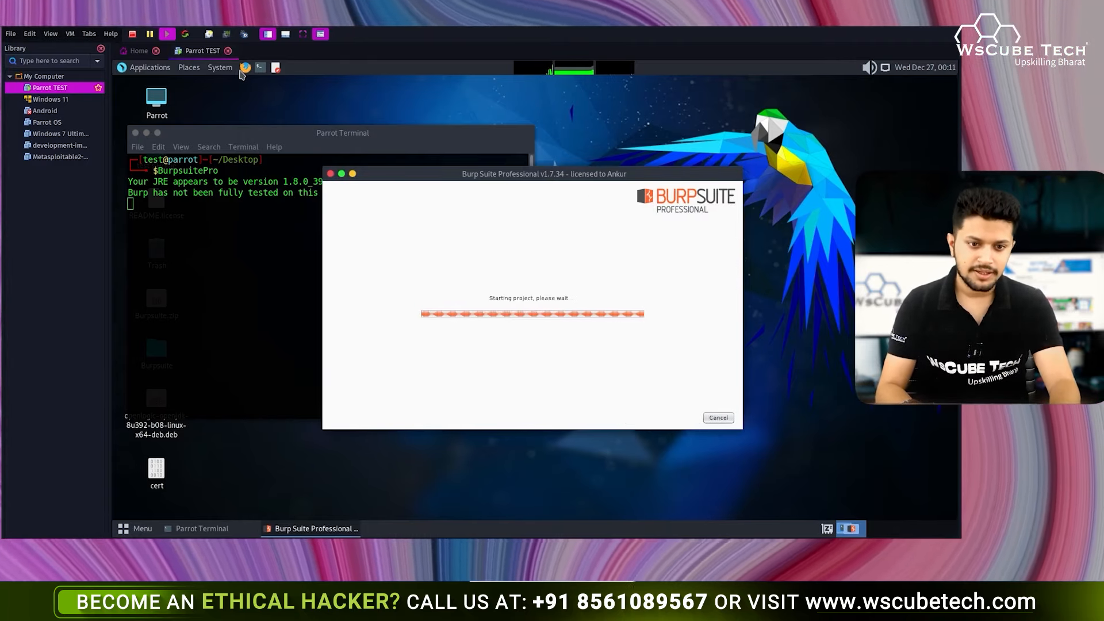
left_click(245, 68)
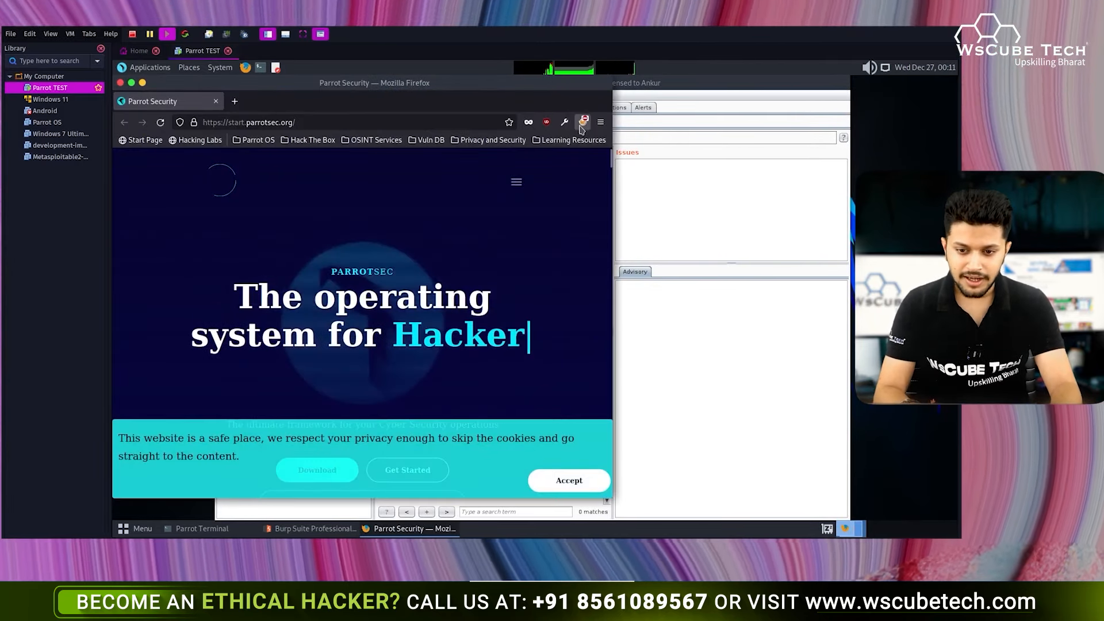
- Switch FoxyProxy to the Burpsuite proxy and accept the site's cookie notice
left_click(582, 123)
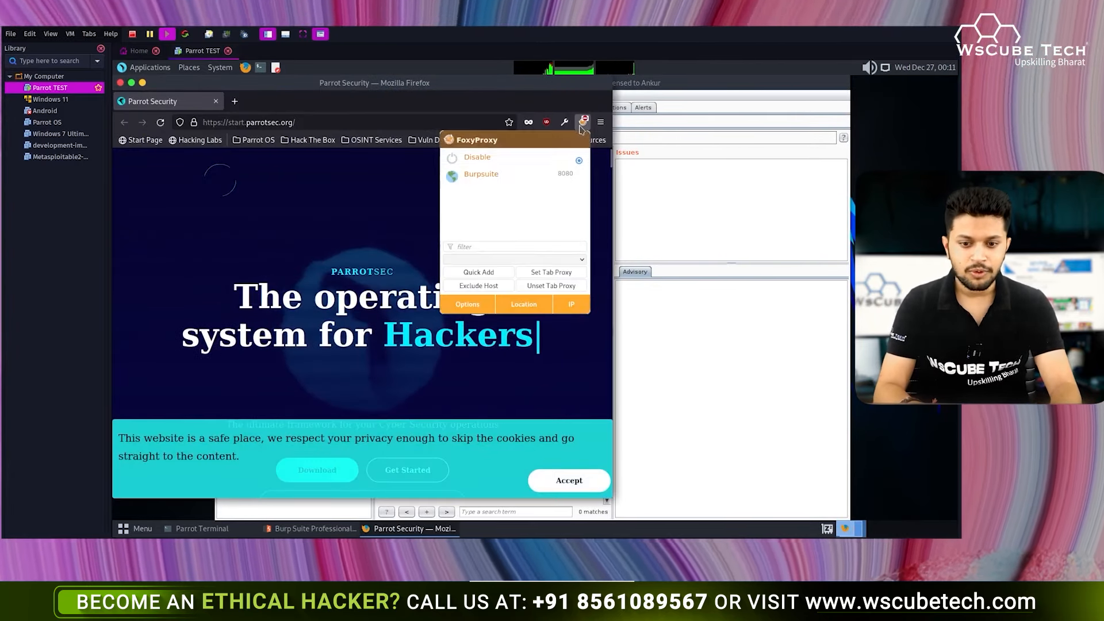
left_click(481, 174)
left_click(314, 283)
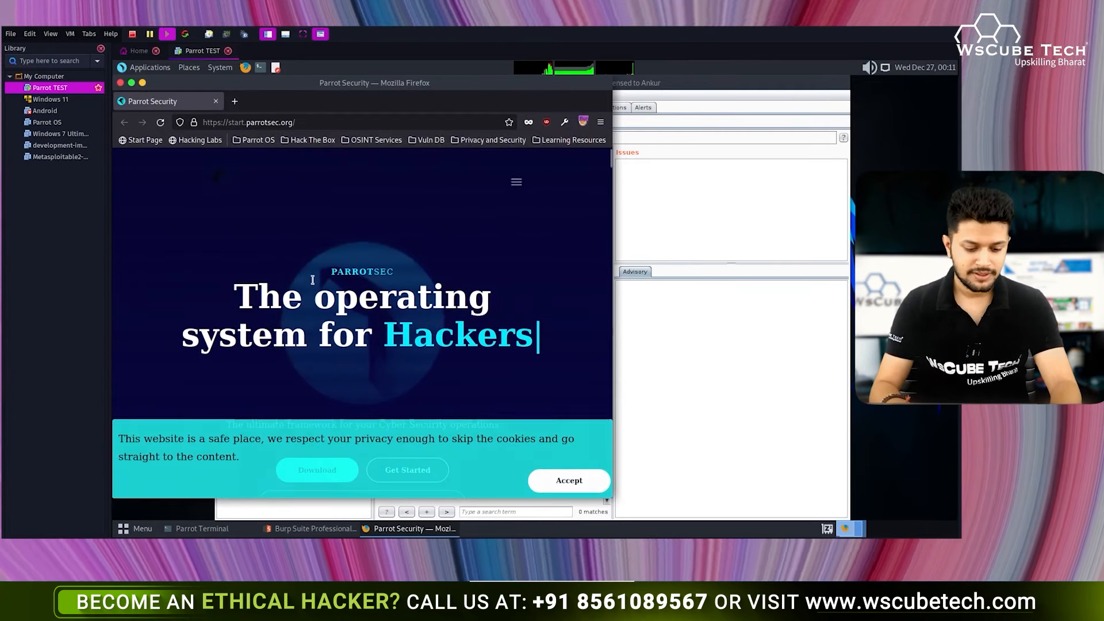
- Tile Firefox on the right half and Burp, showing its Site map, on the left
key("super+Right")
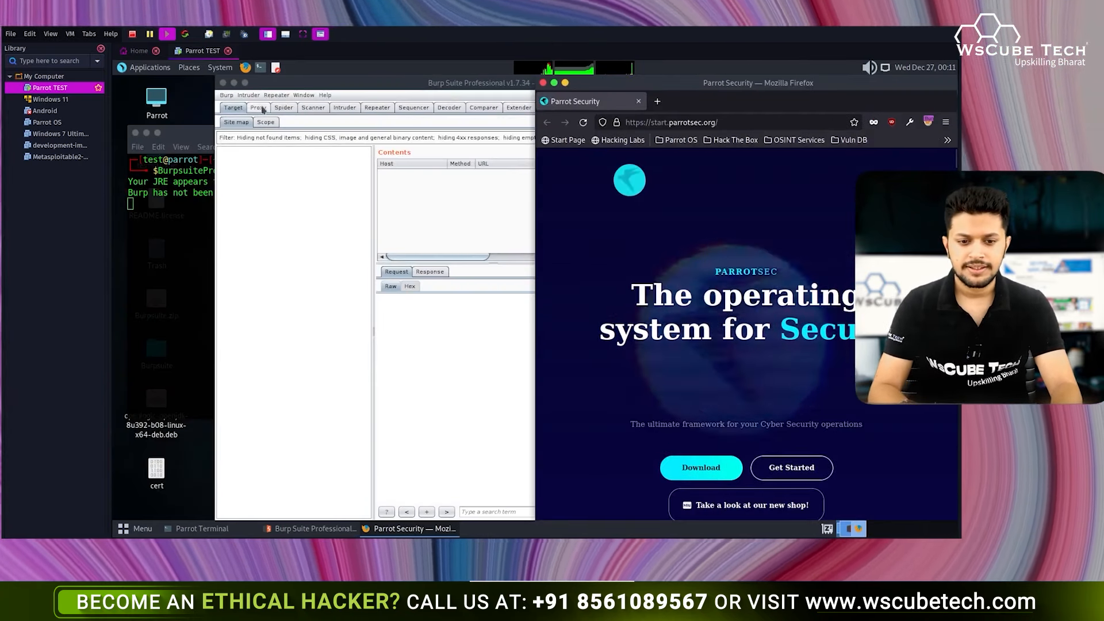
left_click(259, 108)
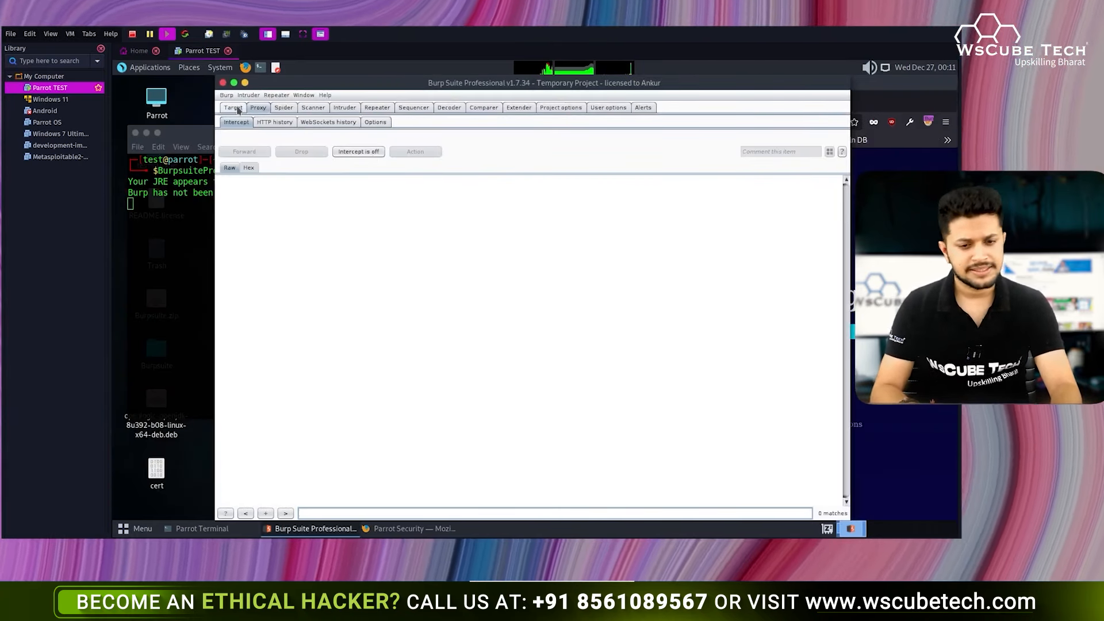
left_click(234, 107)
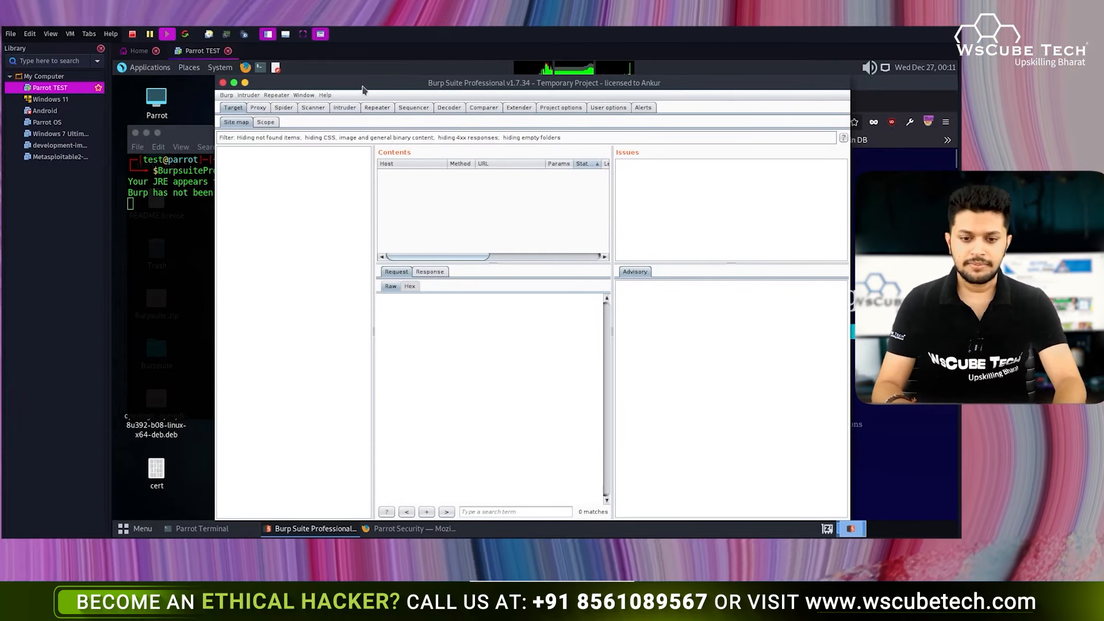
key("super+Left")
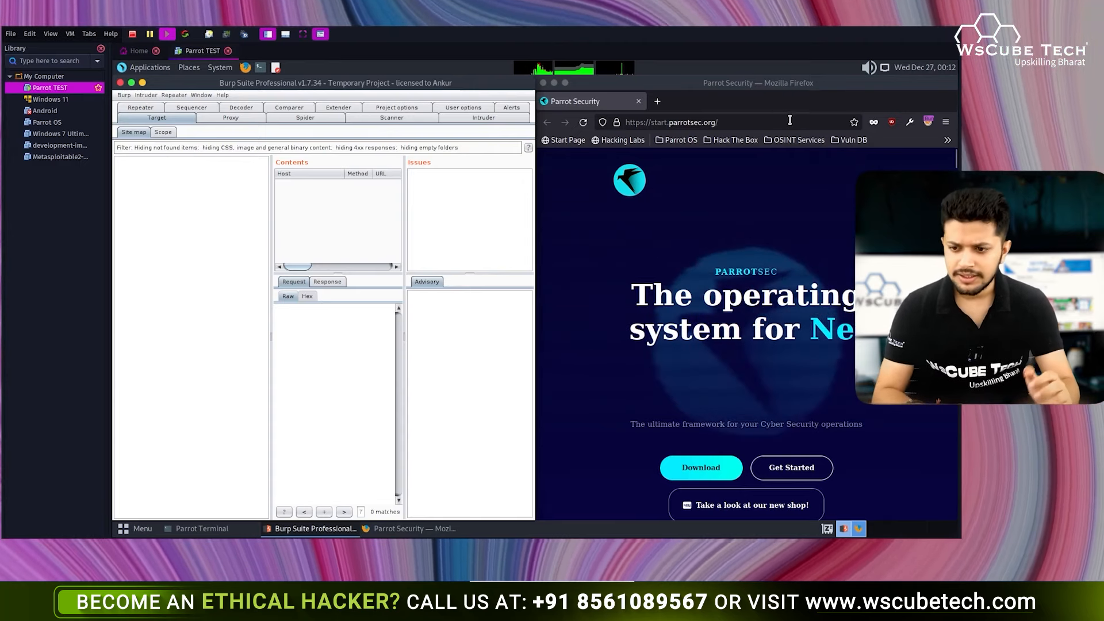
- Load wscubetech.com in Firefox and inspect the lokeshdhakar.com and play.google.com site map entries
left_click(789, 119)
type("wsx")
key("BackSpace")
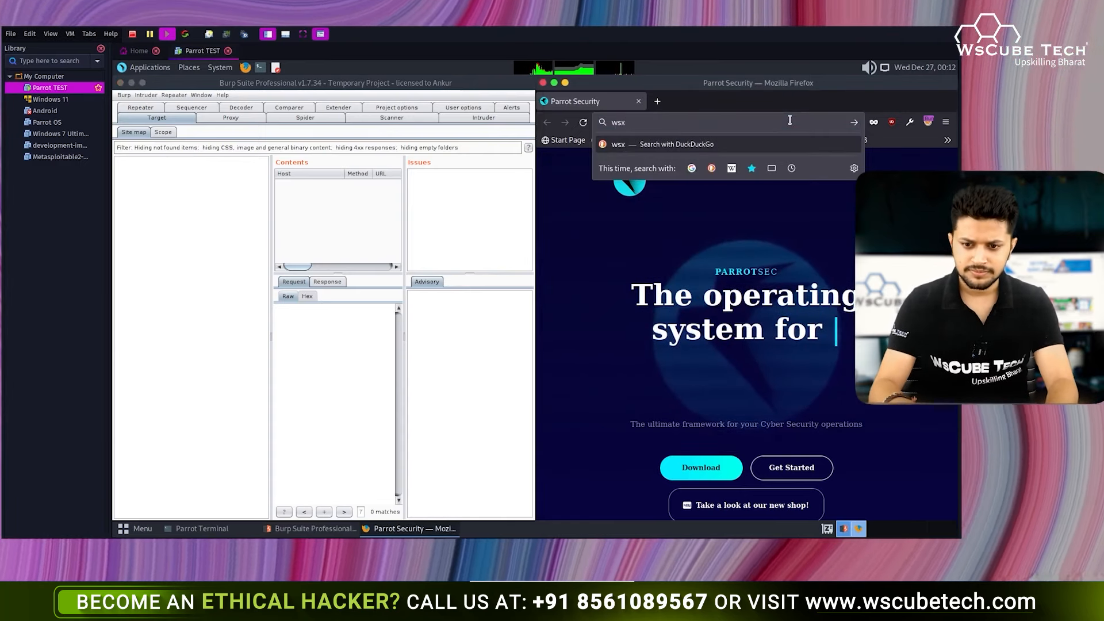
type("cubt")
key("BackSpace")
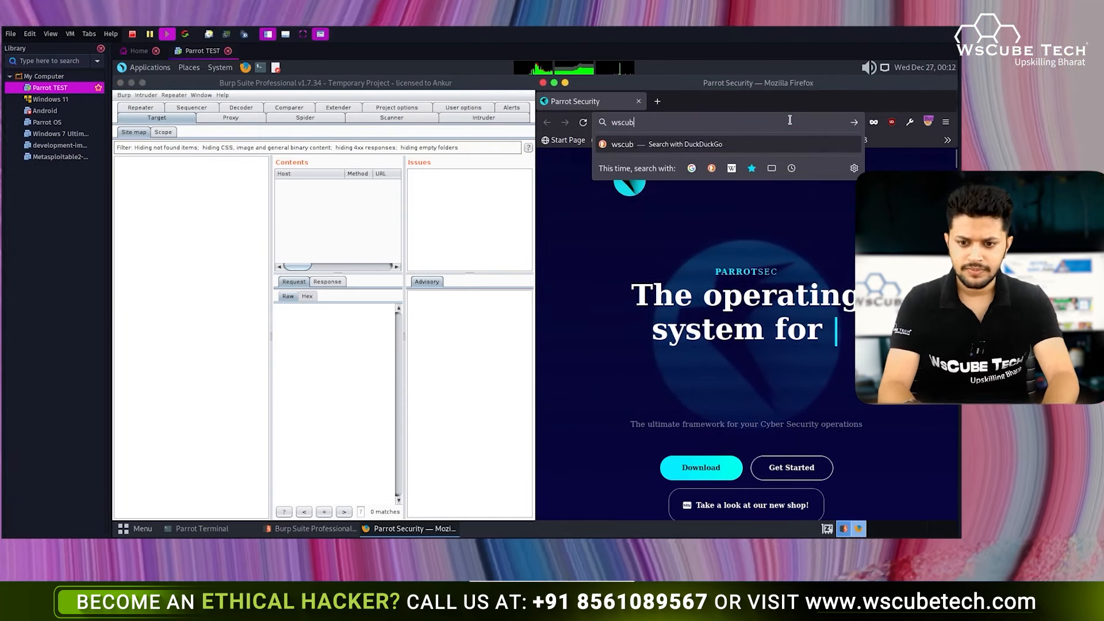
type("etech.c")
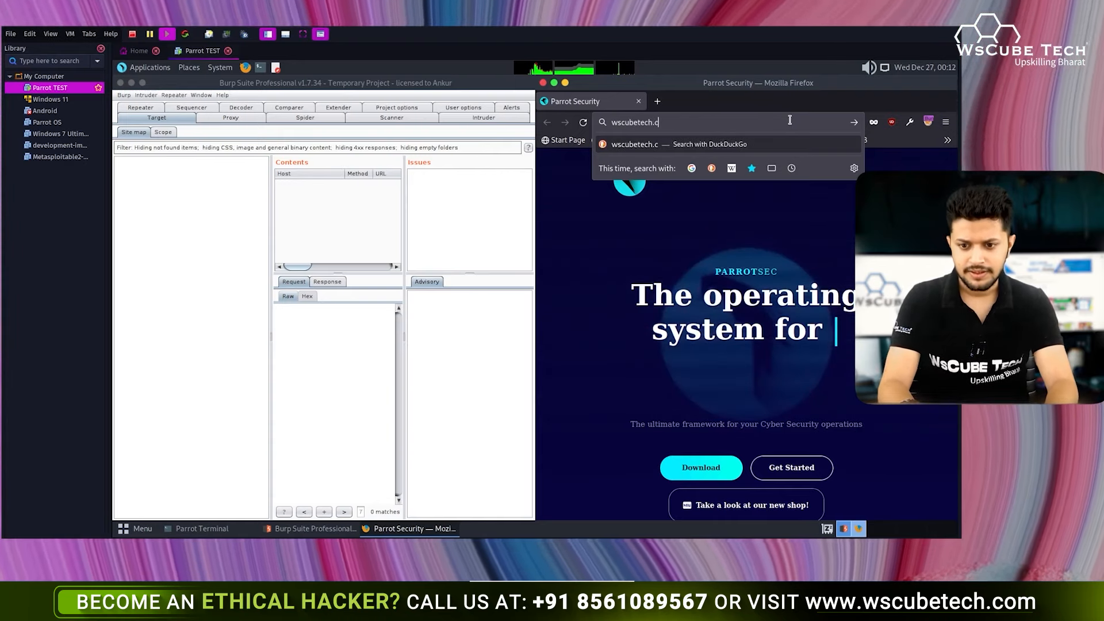
type("om")
key("Return")
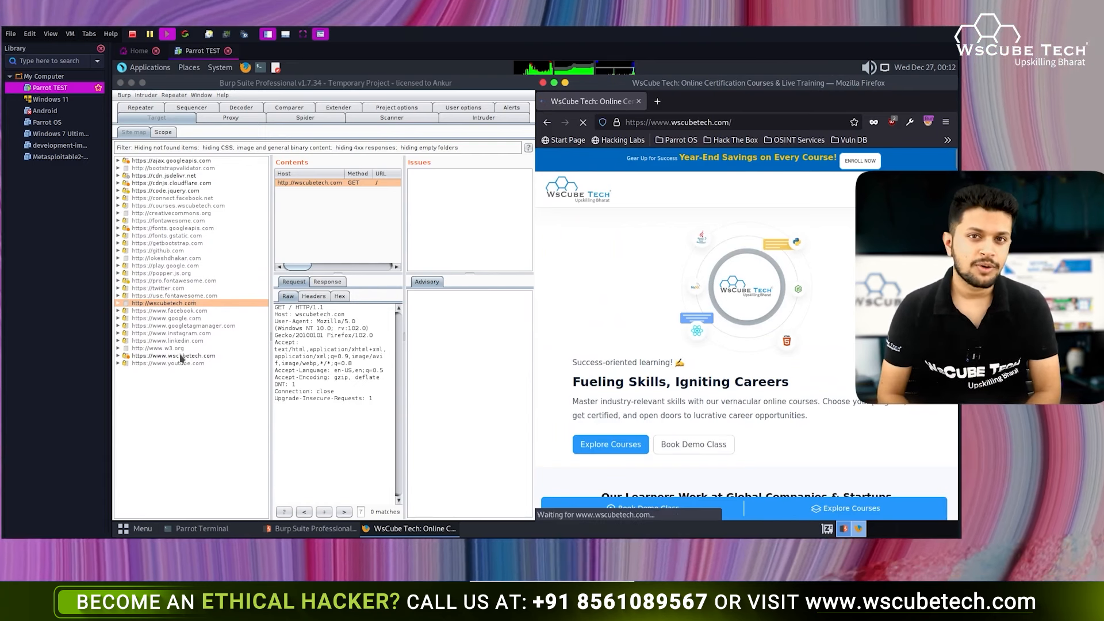
left_click(176, 259)
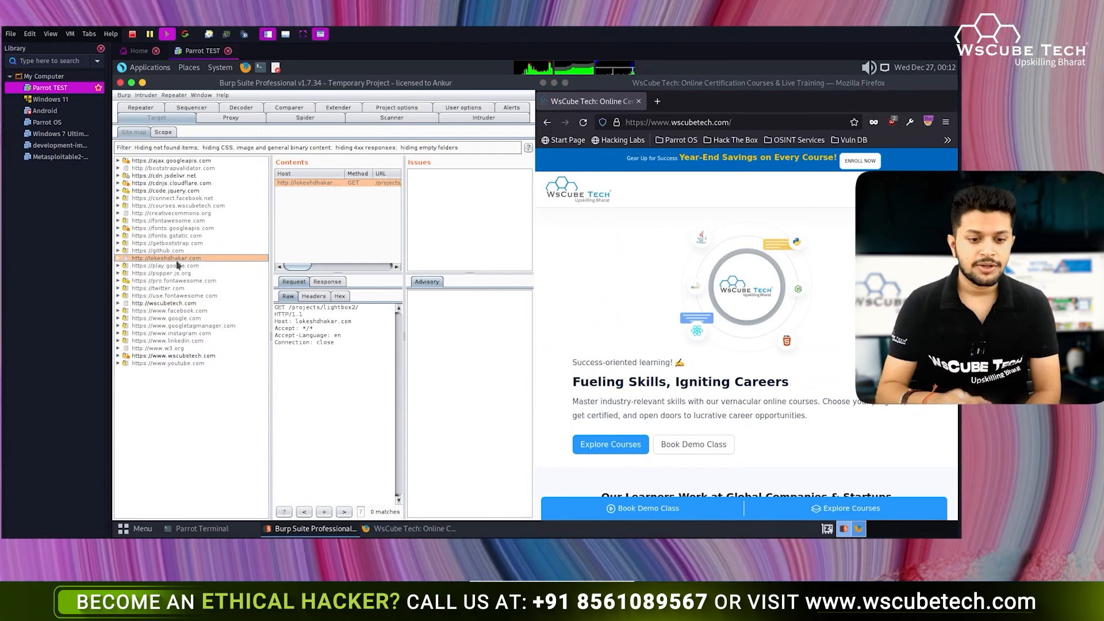
left_click(181, 266)
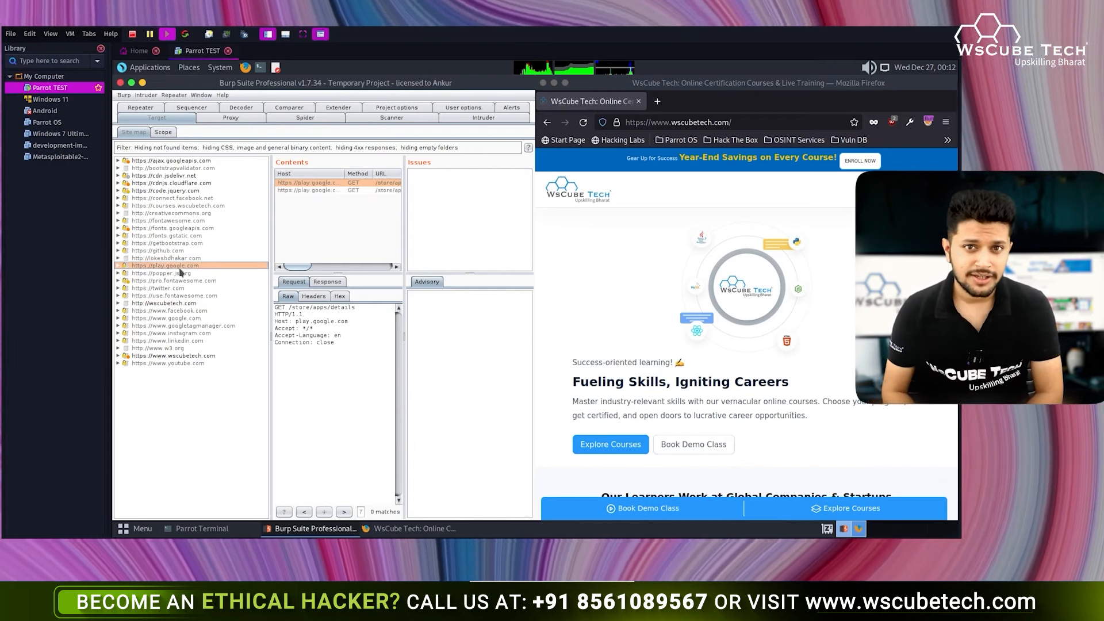
- Open youtube.com in a new Firefox tab
left_click(657, 101)
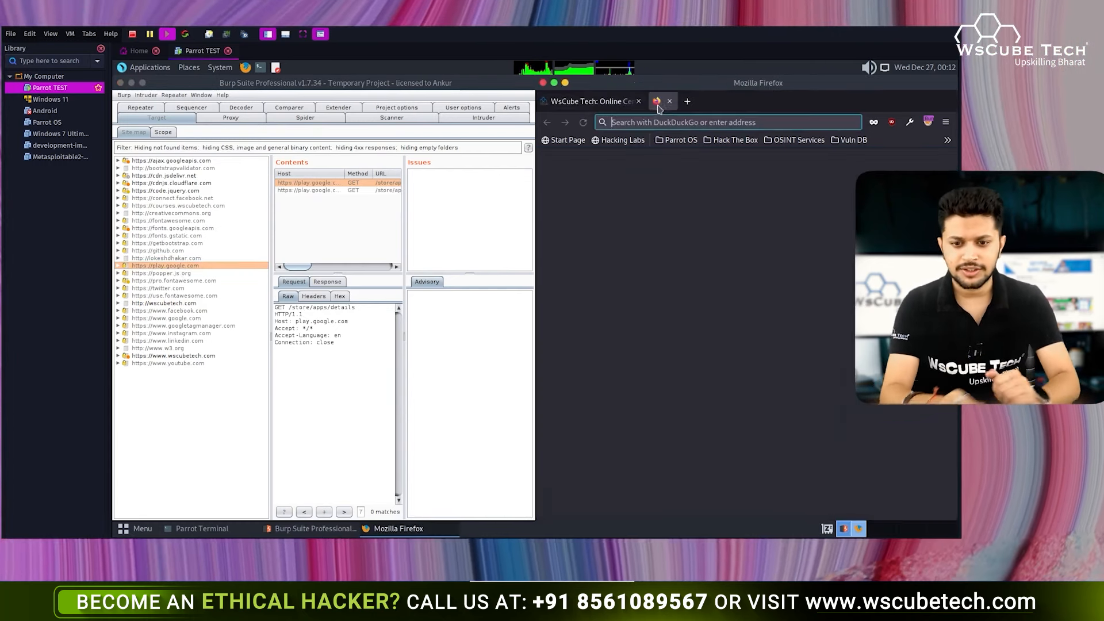
type("youtub")
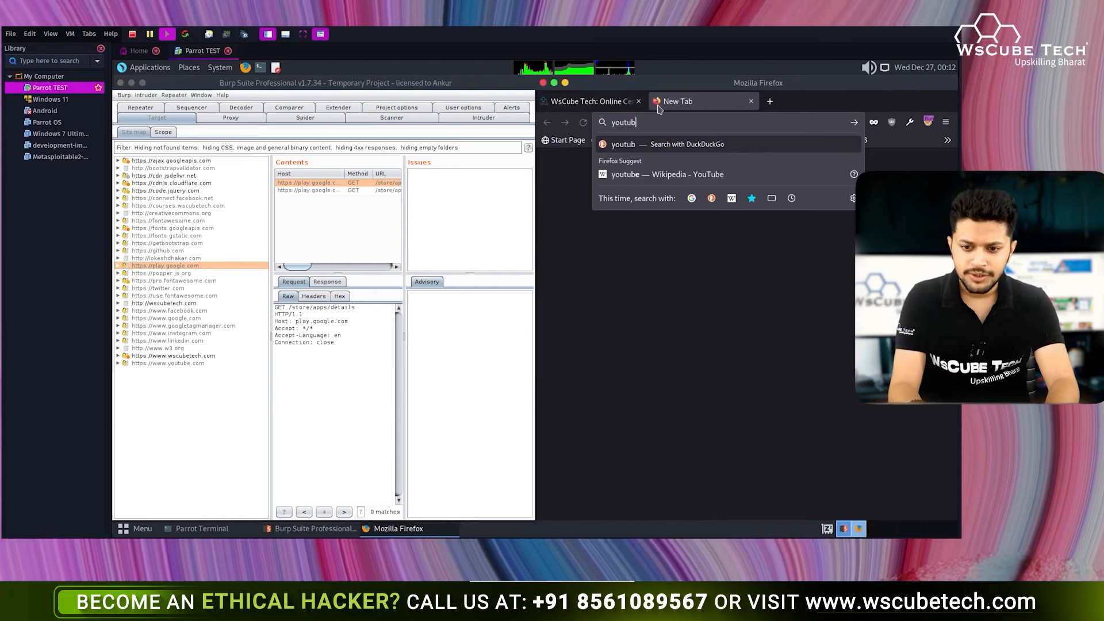
type("e.com")
key("Return")
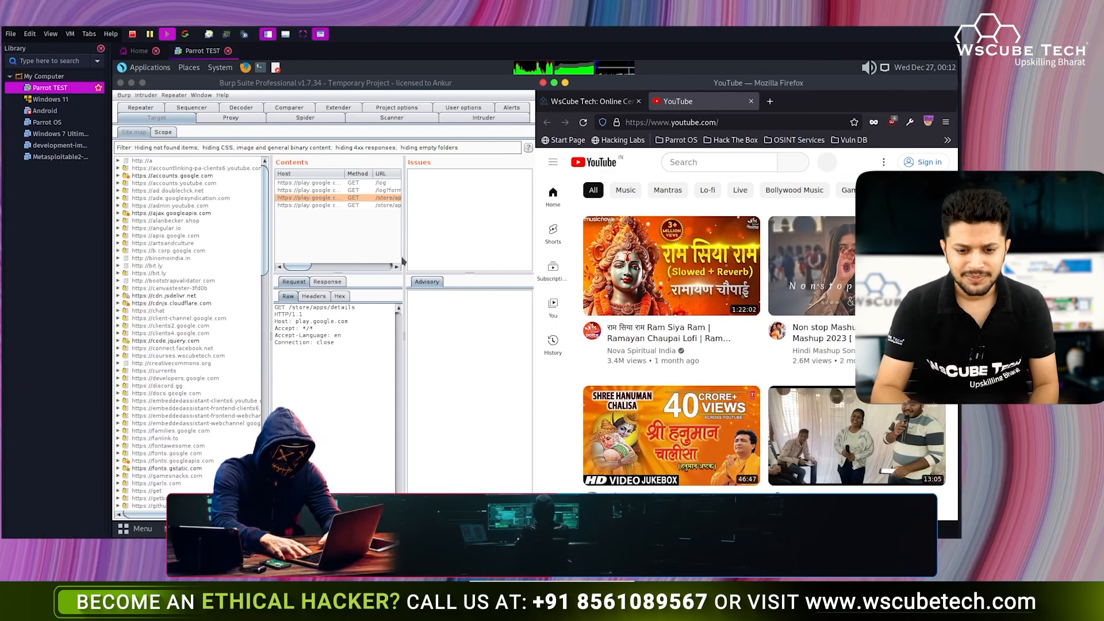
- Widen Burp's panes and inspect the captured Google Play, accounts.google.com and binomoindia.in requests
left_click_drag(404, 256, 506, 254)
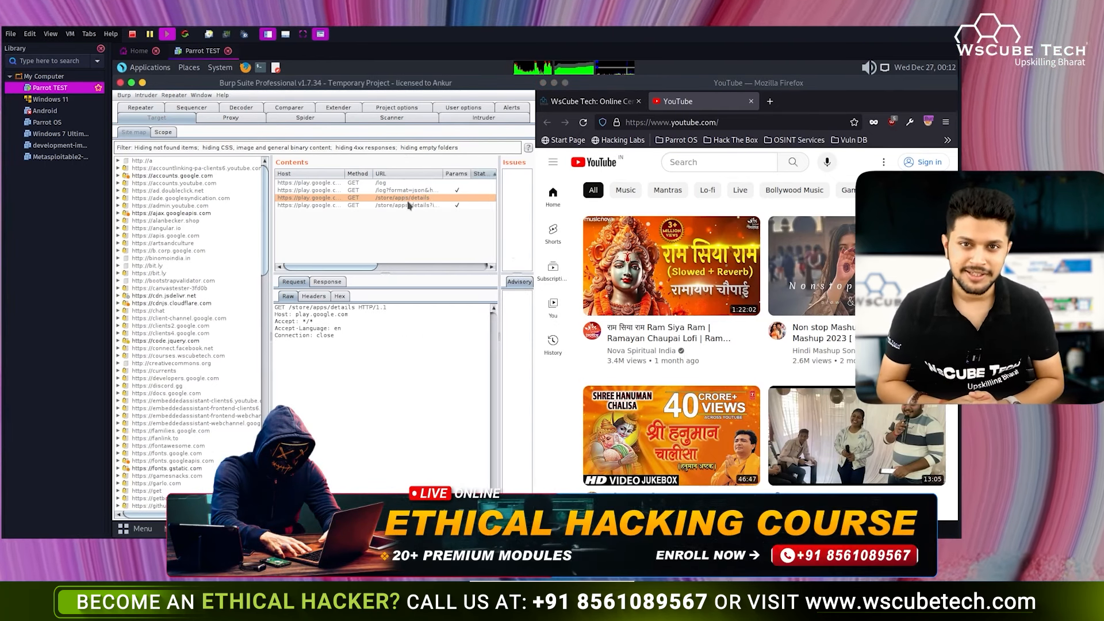
left_click(356, 191)
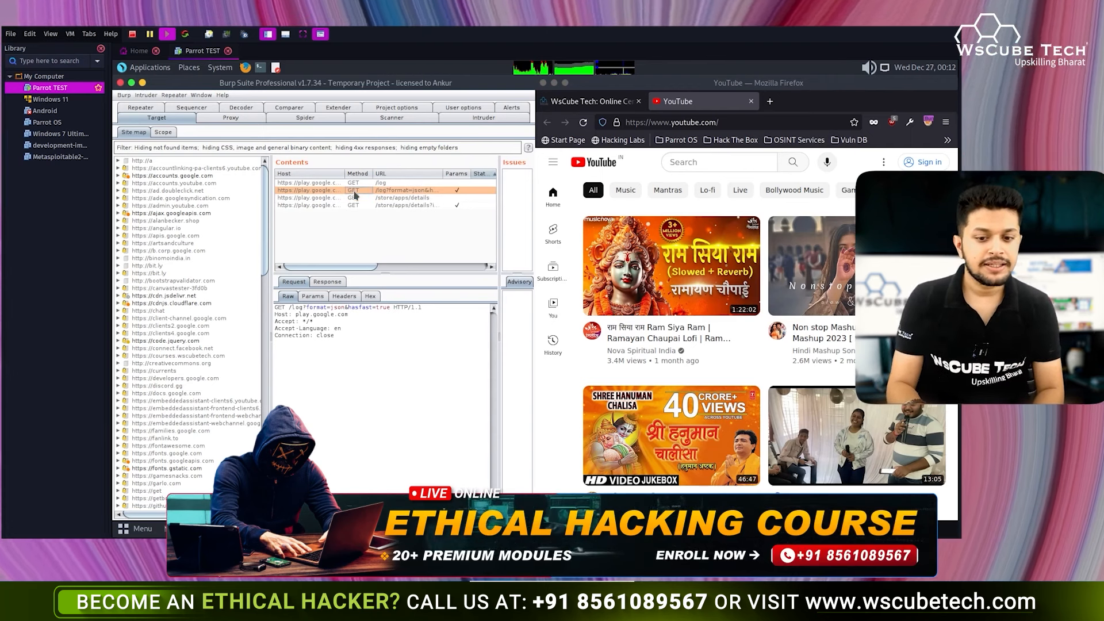
left_click(352, 205)
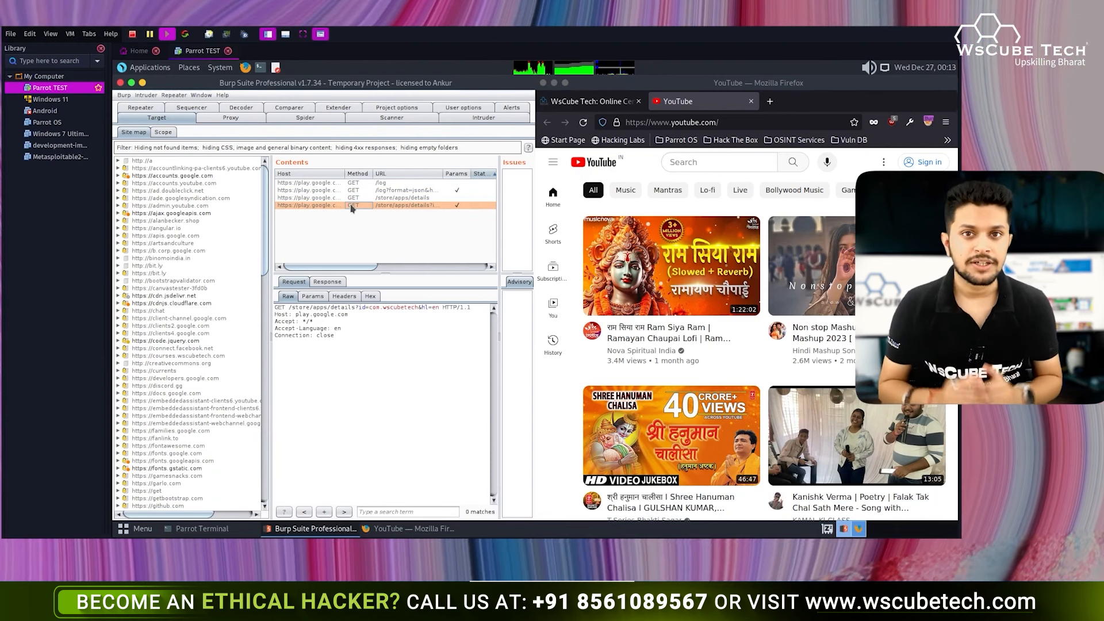
left_click(188, 178)
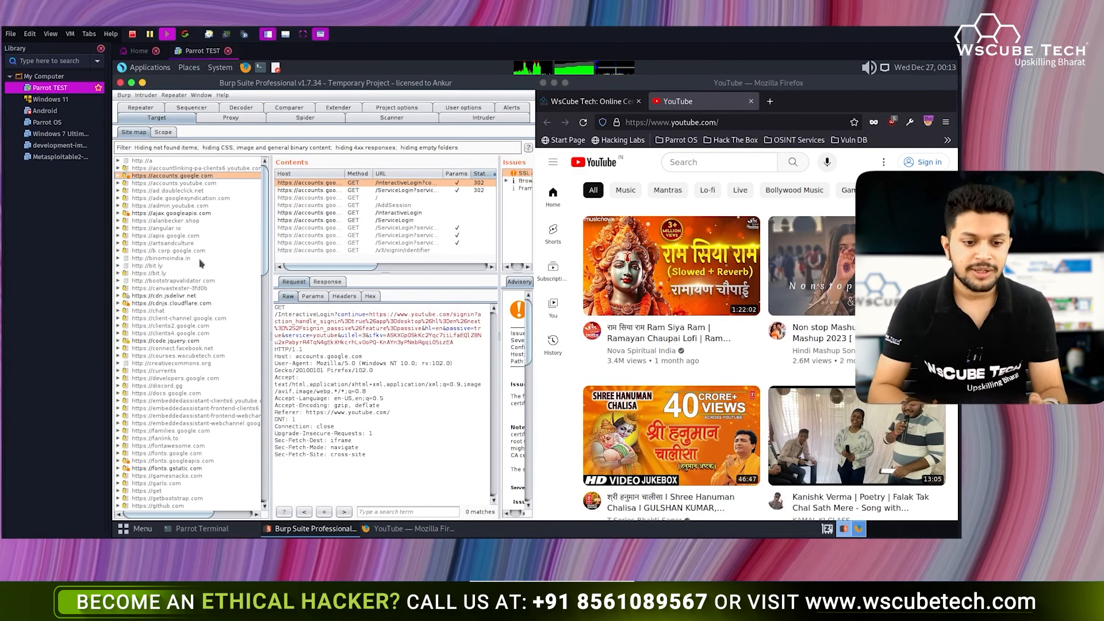
left_click(186, 259)
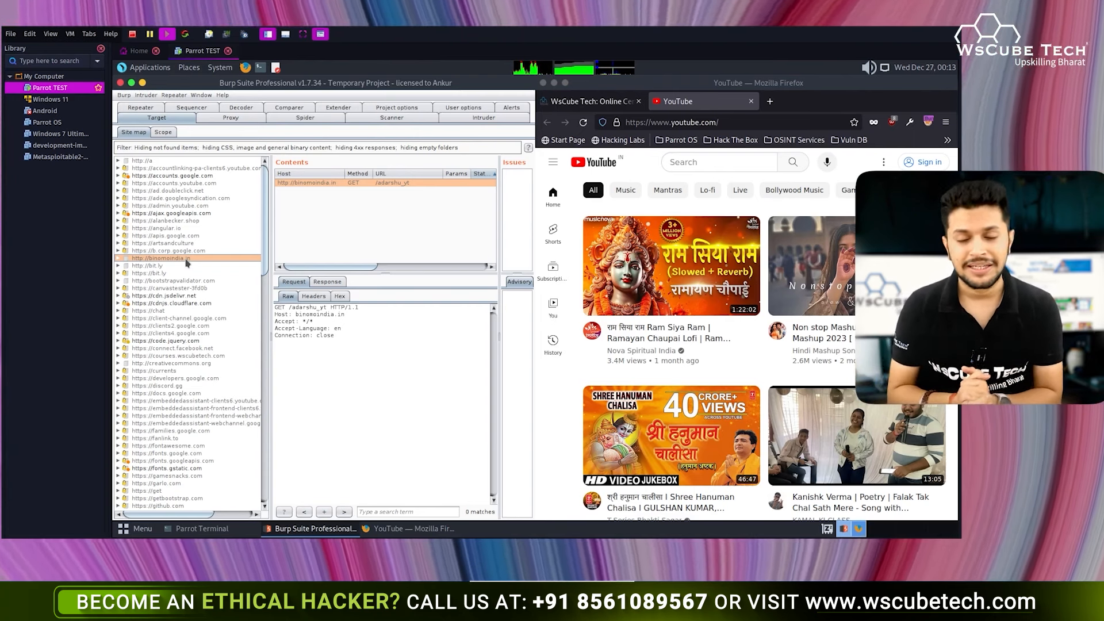
- Review the binomoindia.in raw request and its response, then close the YouTube tab
left_click_drag(337, 336, 274, 307)
left_click(338, 339)
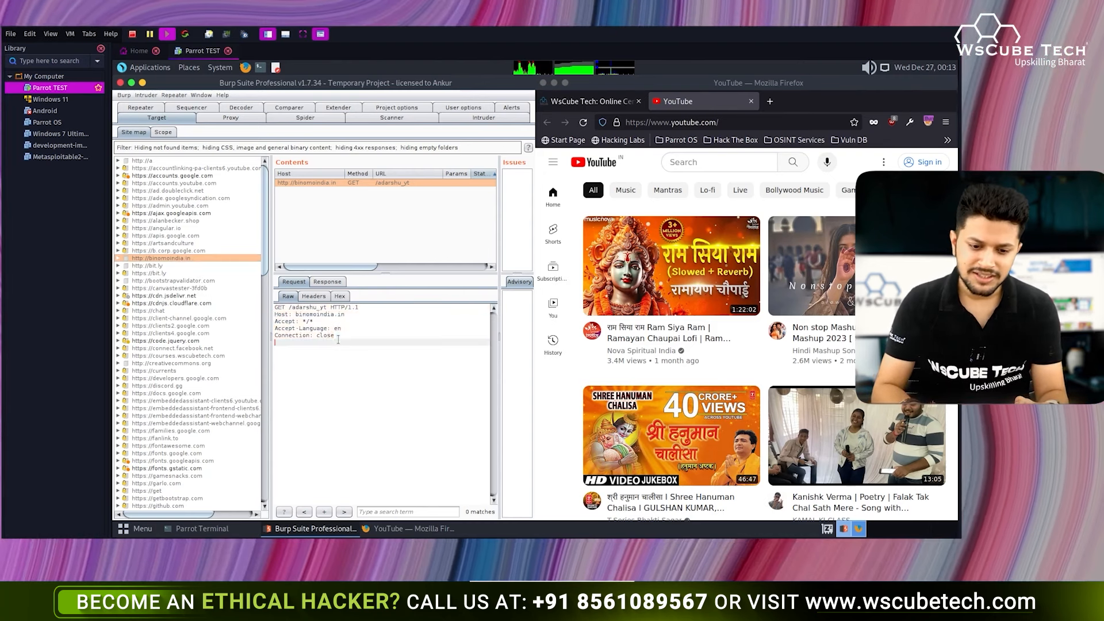
left_click(328, 282)
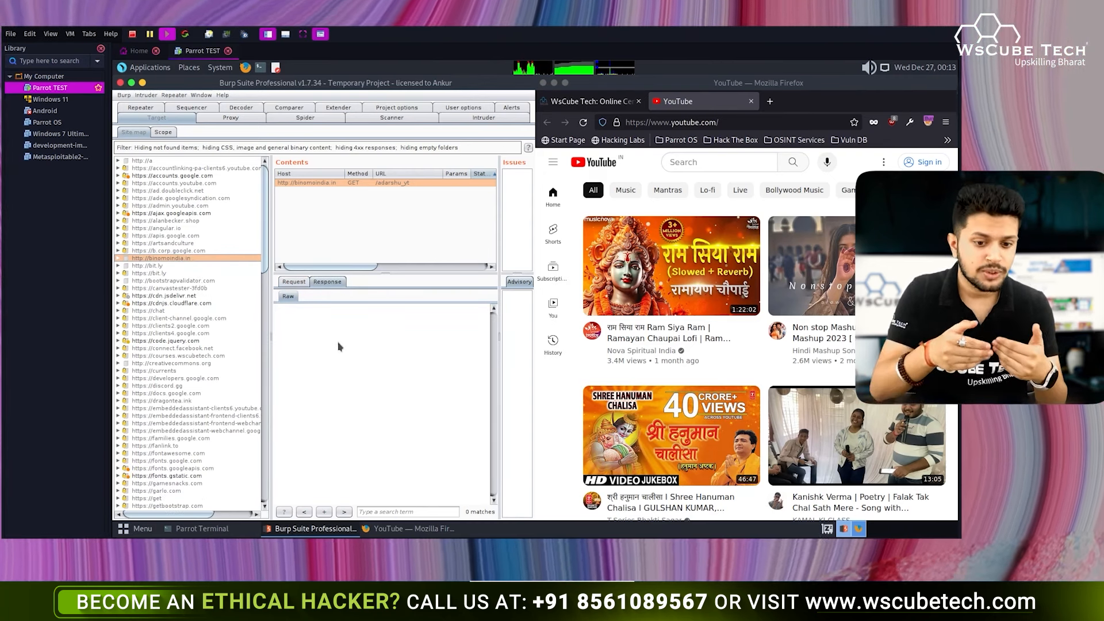
left_click(294, 282)
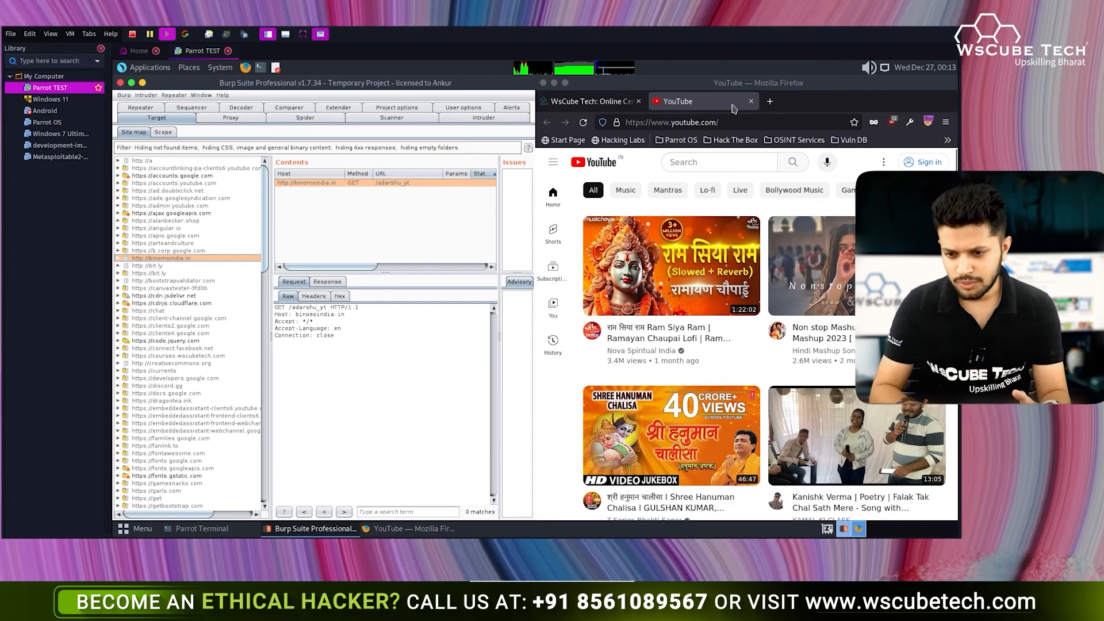
left_click(751, 101)
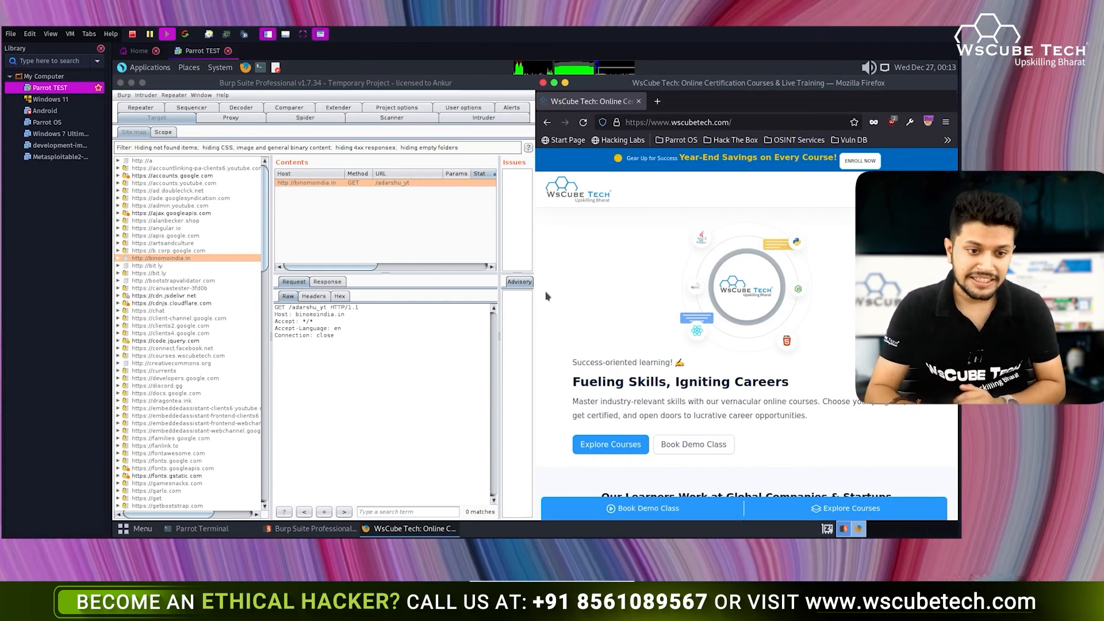
- Start adding a URL prefix under Target > Scope, then cancel it
left_click(164, 132)
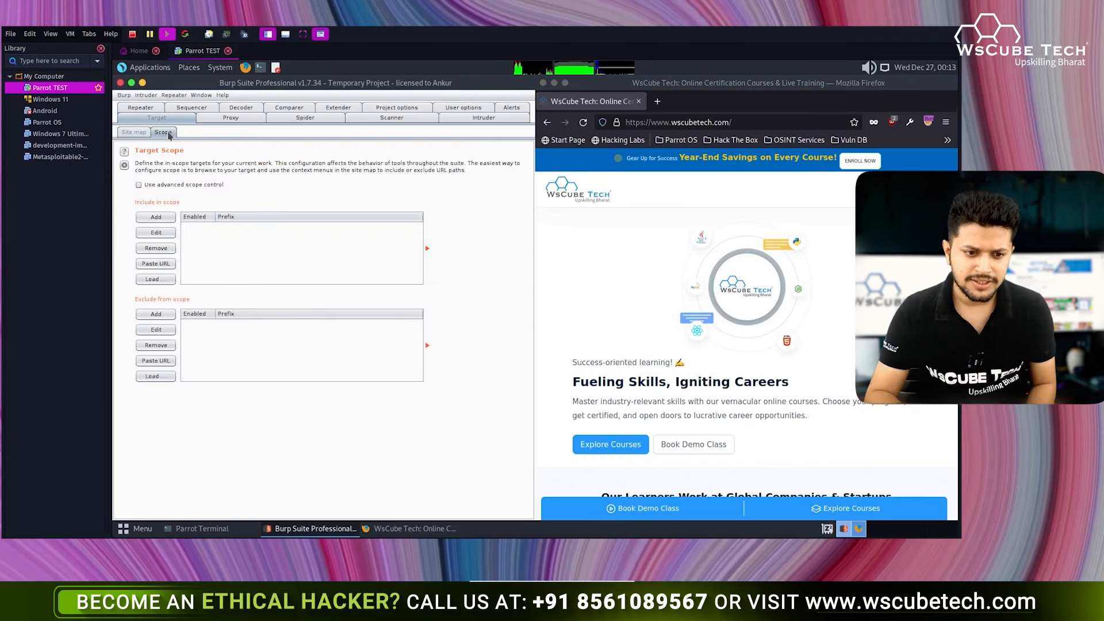
left_click(156, 218)
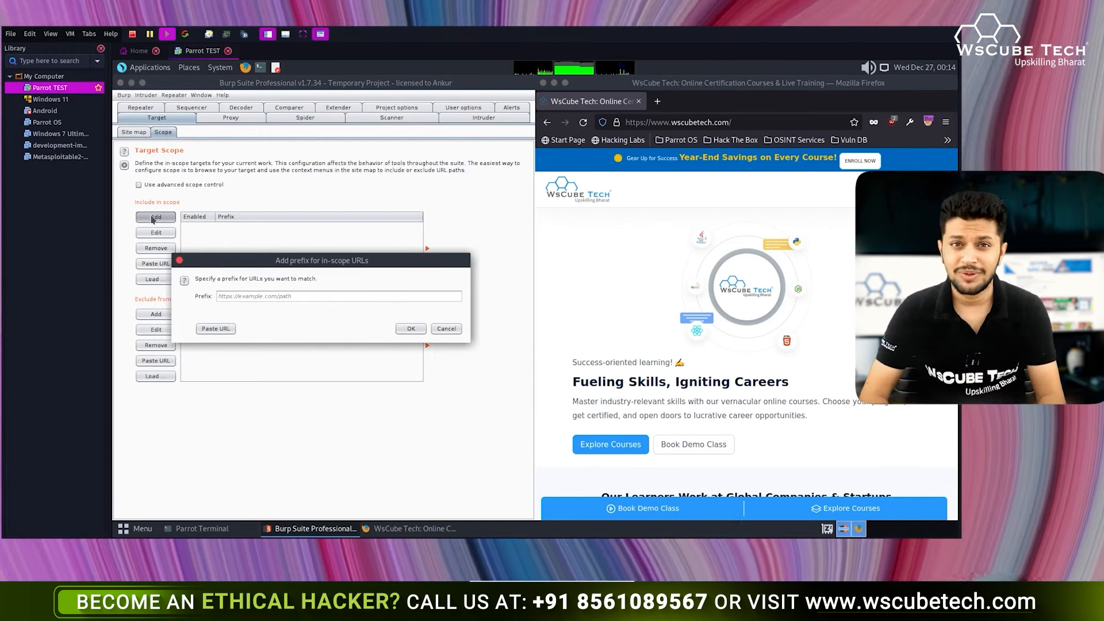
left_click(276, 295)
left_click(435, 335)
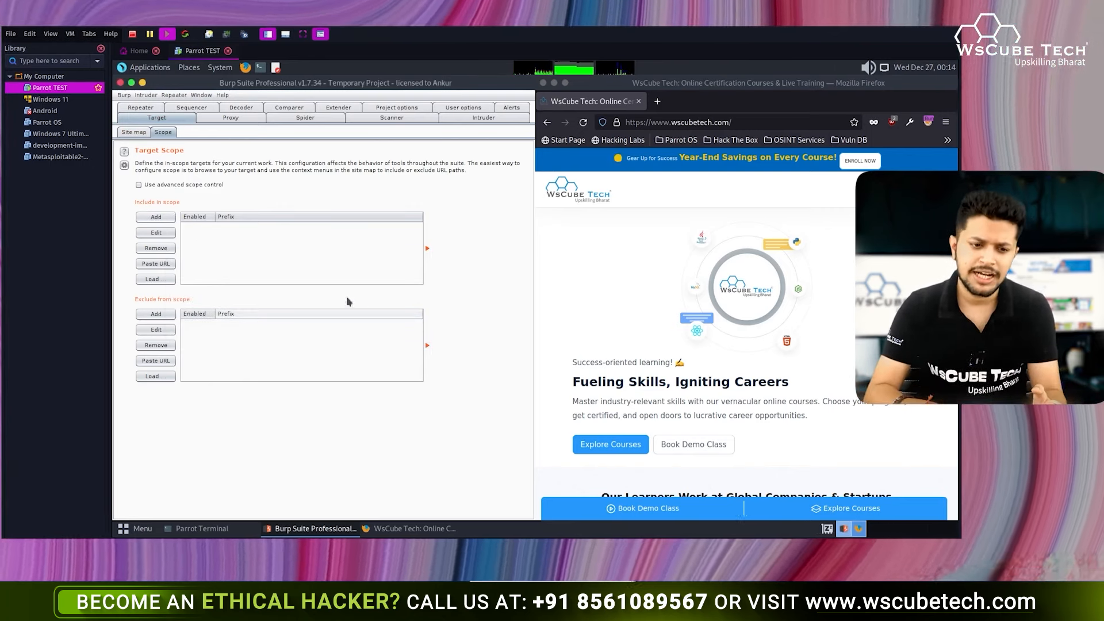
left_click(134, 133)
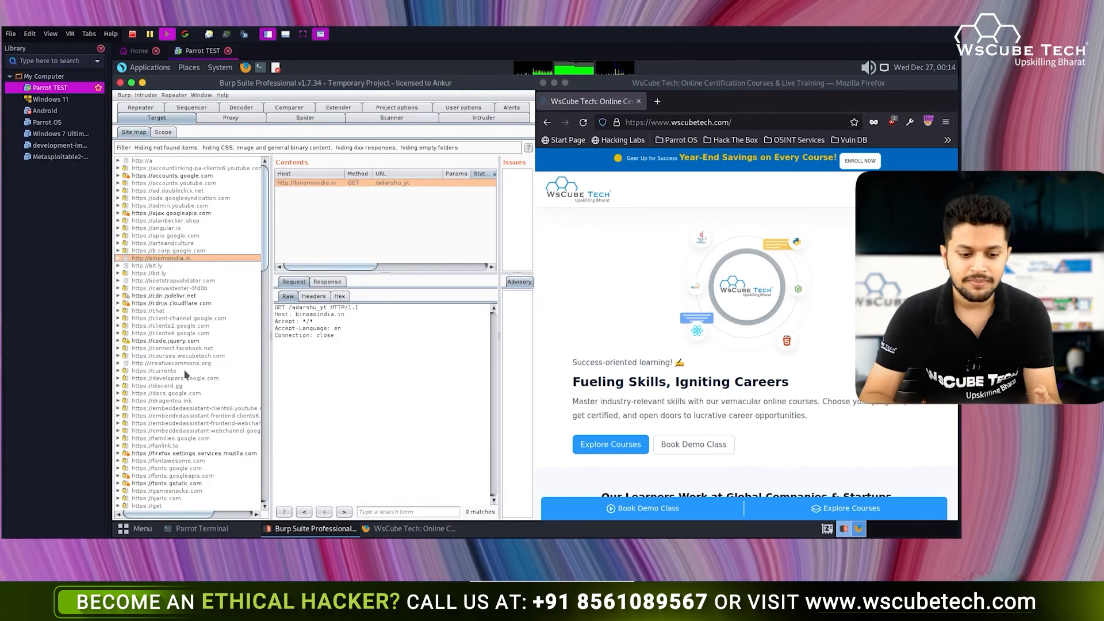
scroll(185, 374, "down", 15)
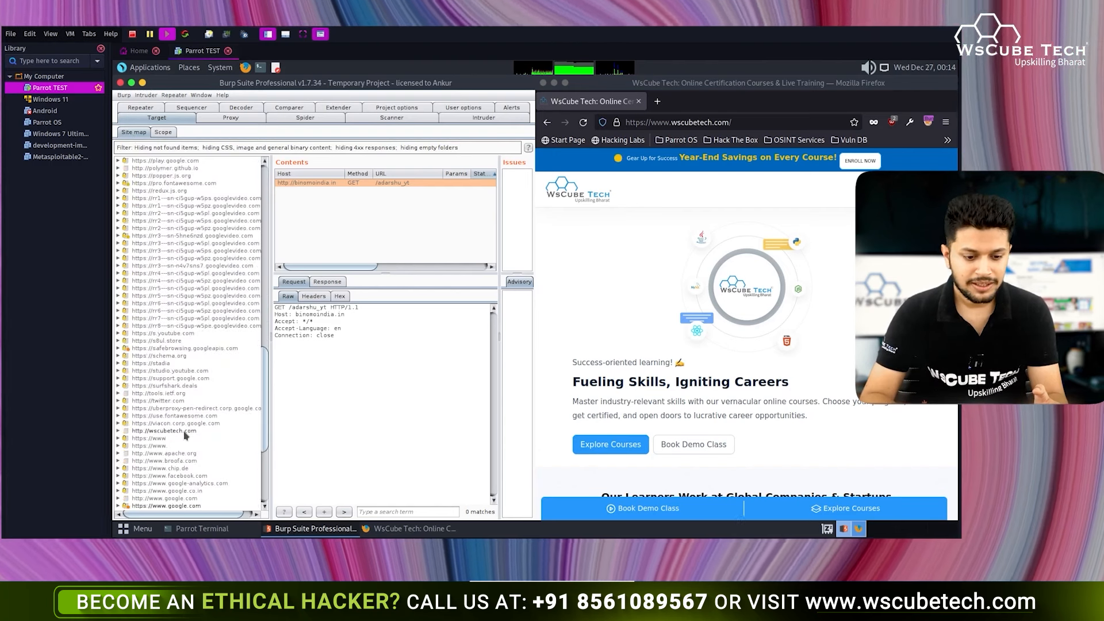
scroll(186, 435, "down", 7)
left_click(180, 420)
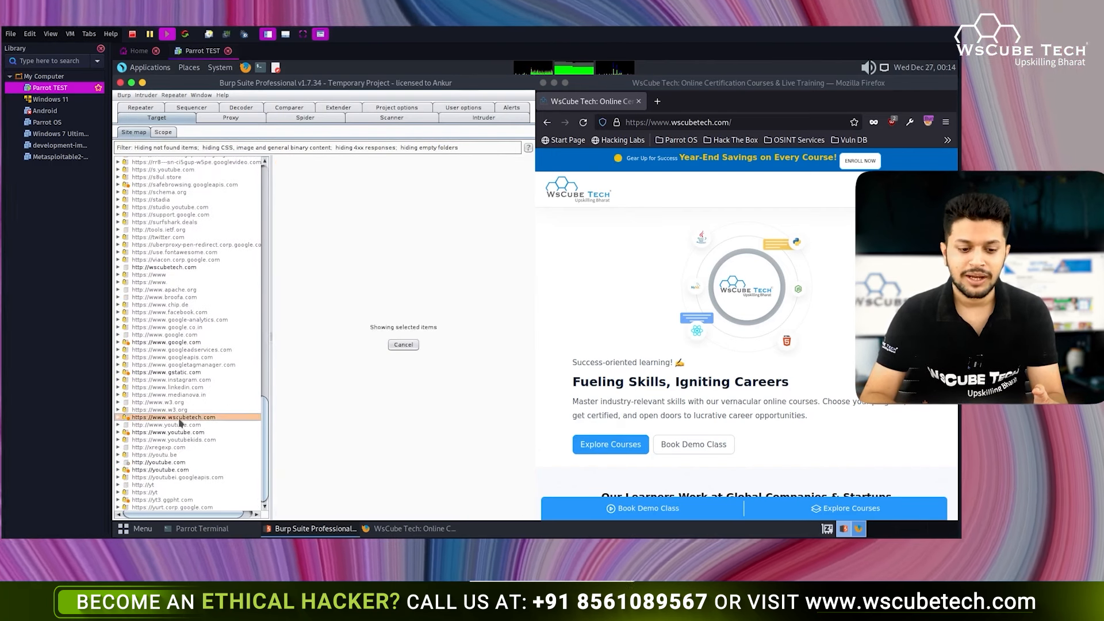
scroll(224, 420, "up", 20)
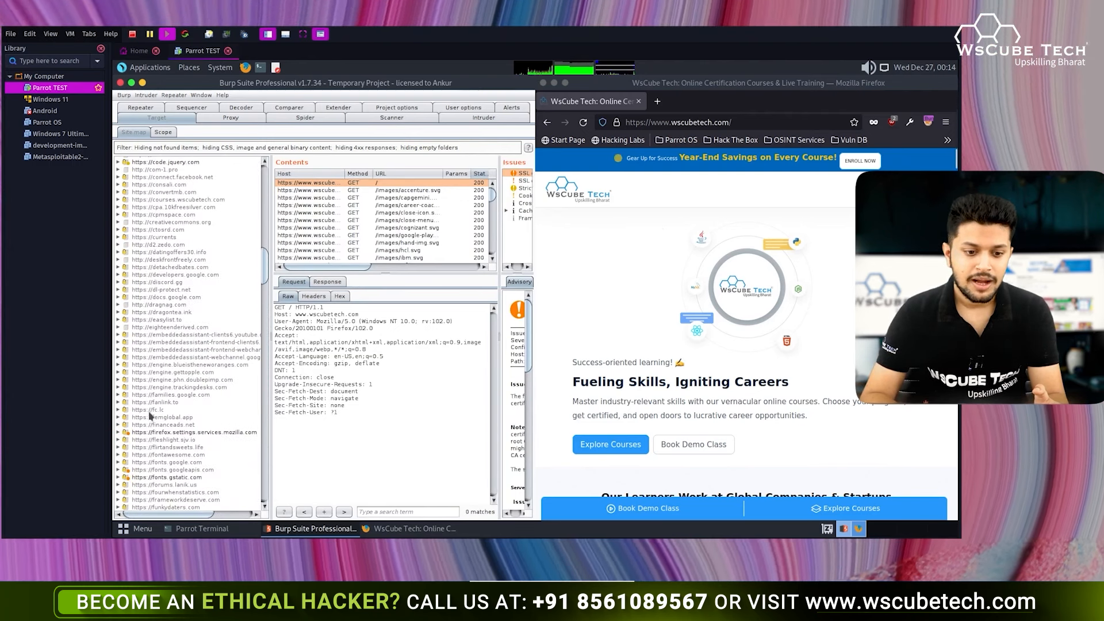
scroll(150, 415, "down", 20)
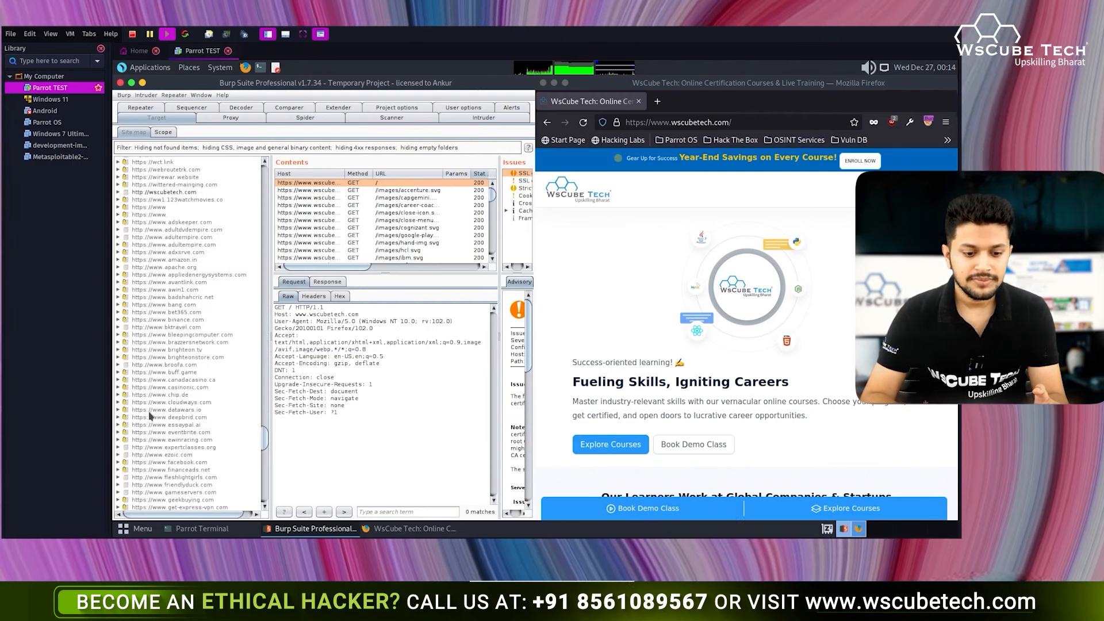
scroll(150, 415, "up", 15)
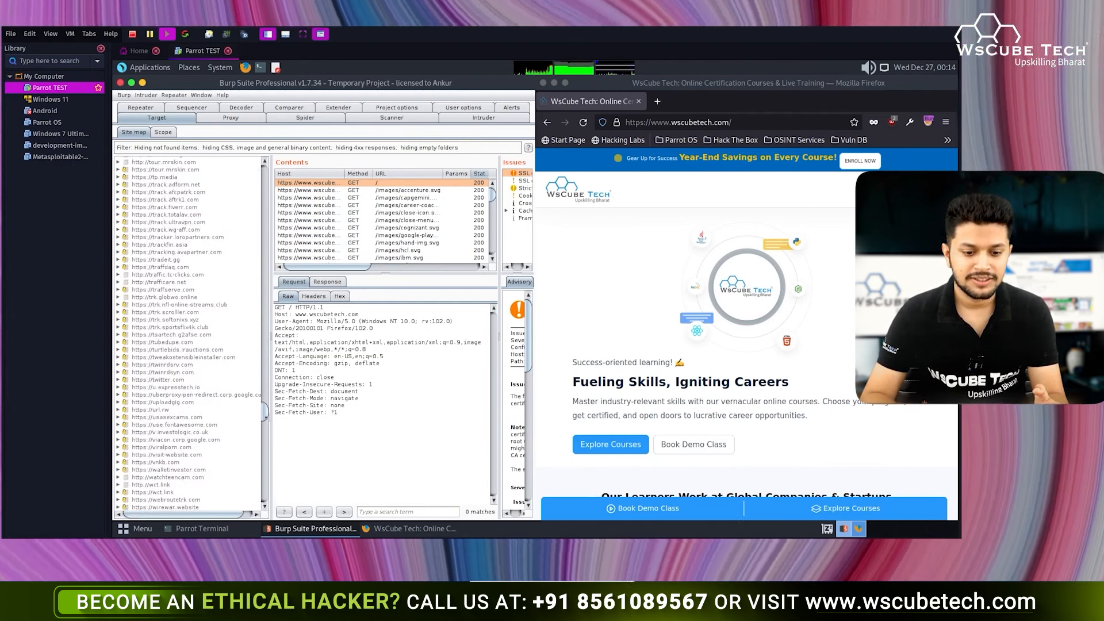
scroll(230, 390, "down", 15)
left_click(229, 380)
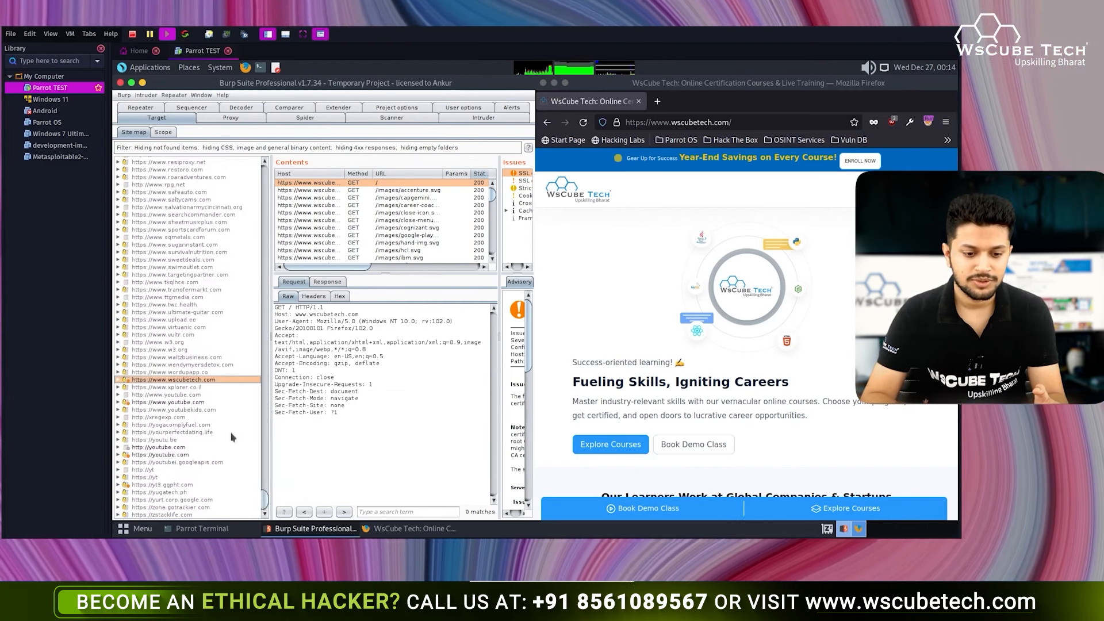
right_click(229, 381)
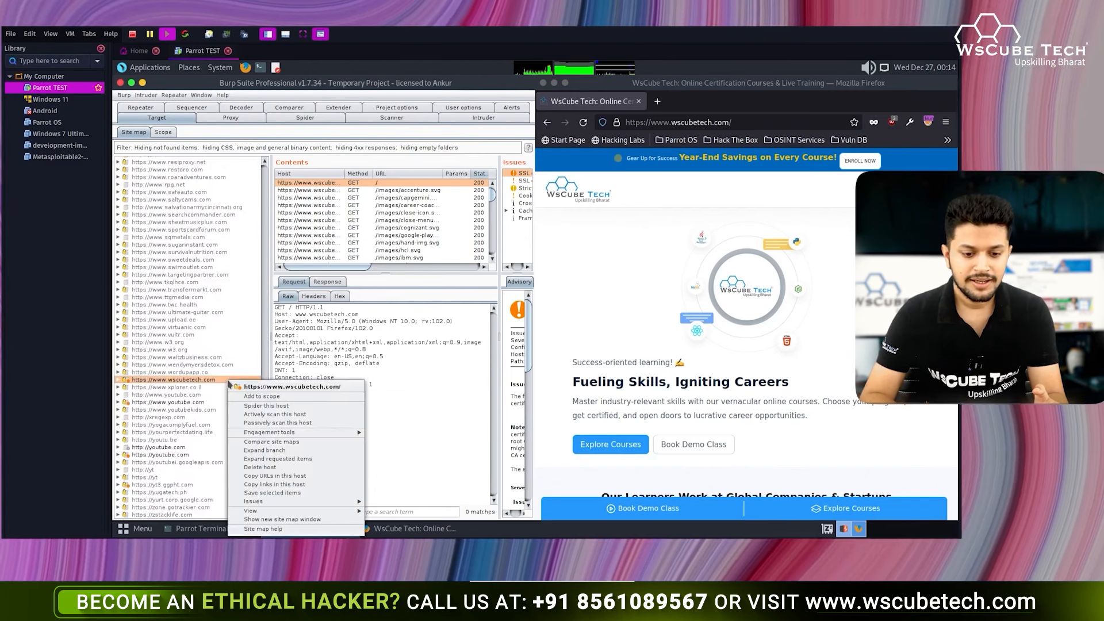
left_click(269, 397)
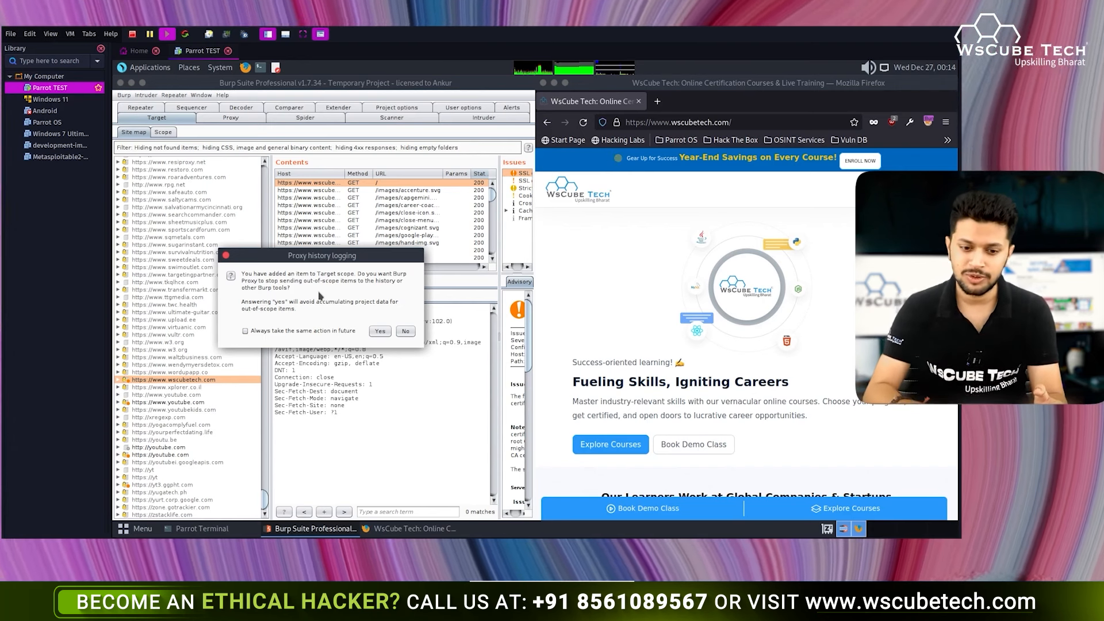
left_click(379, 334)
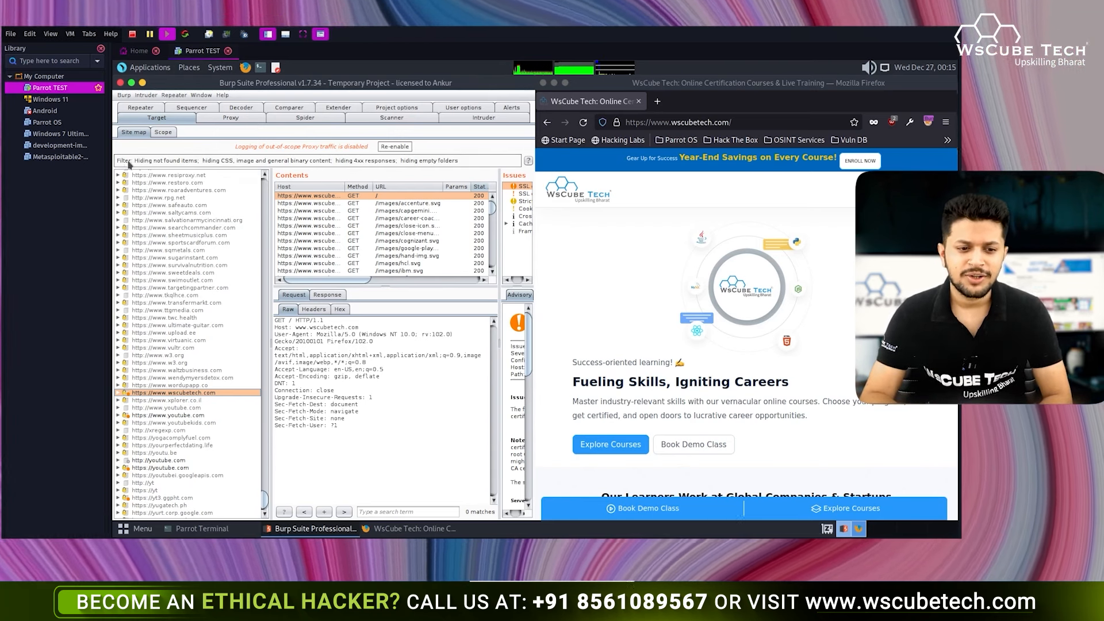
left_click(217, 162)
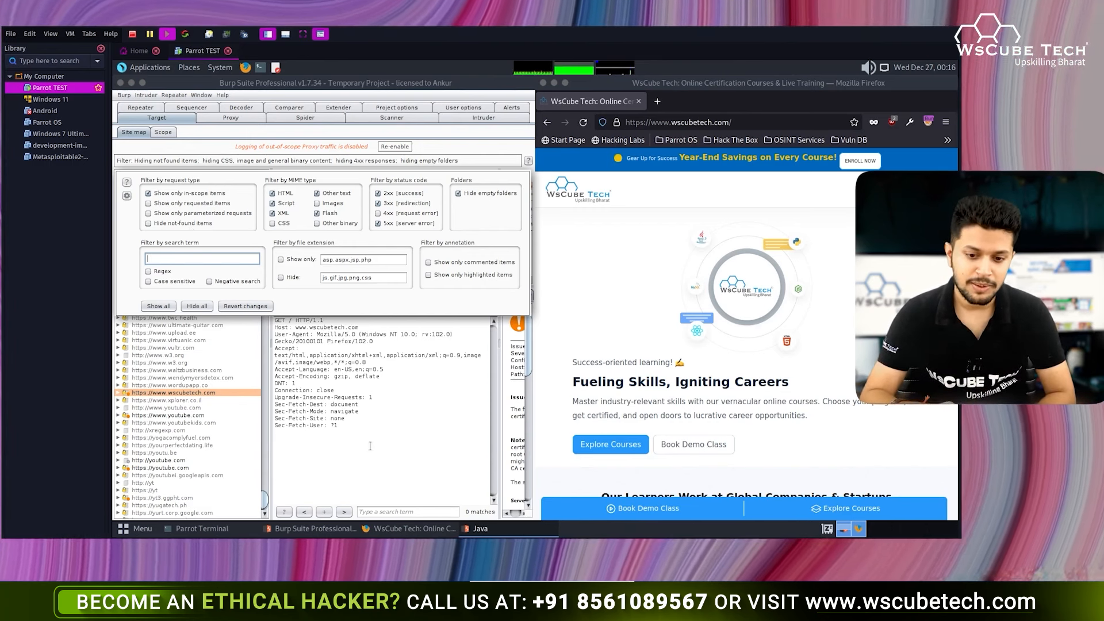
- Apply the show-only-in-scope filter and scroll through the filtered site map
left_click(372, 446)
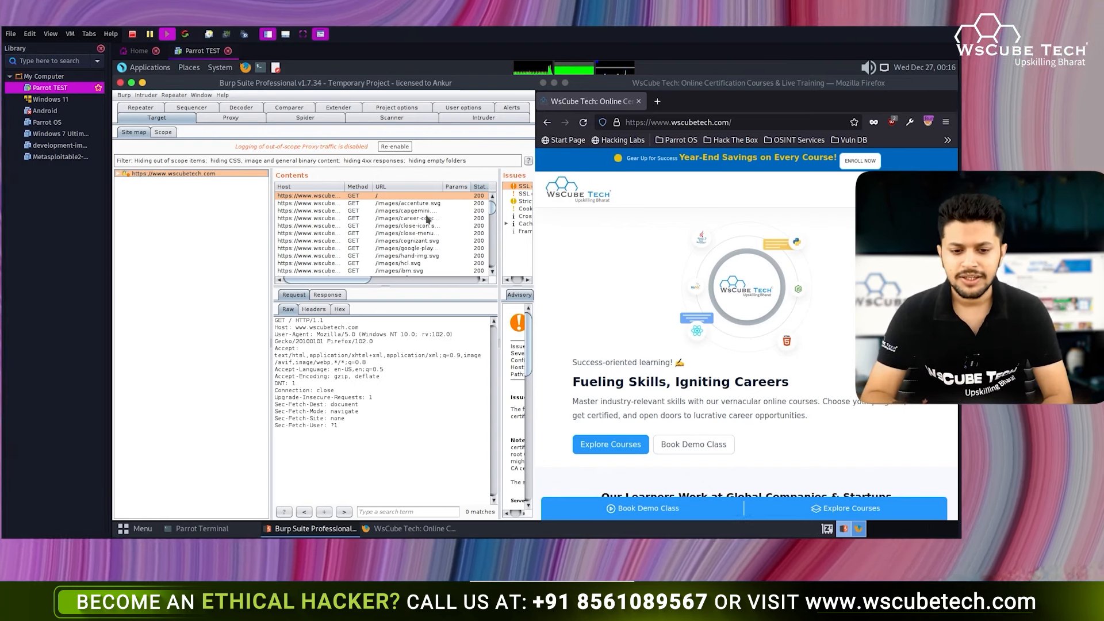
scroll(402, 233, "down", 5)
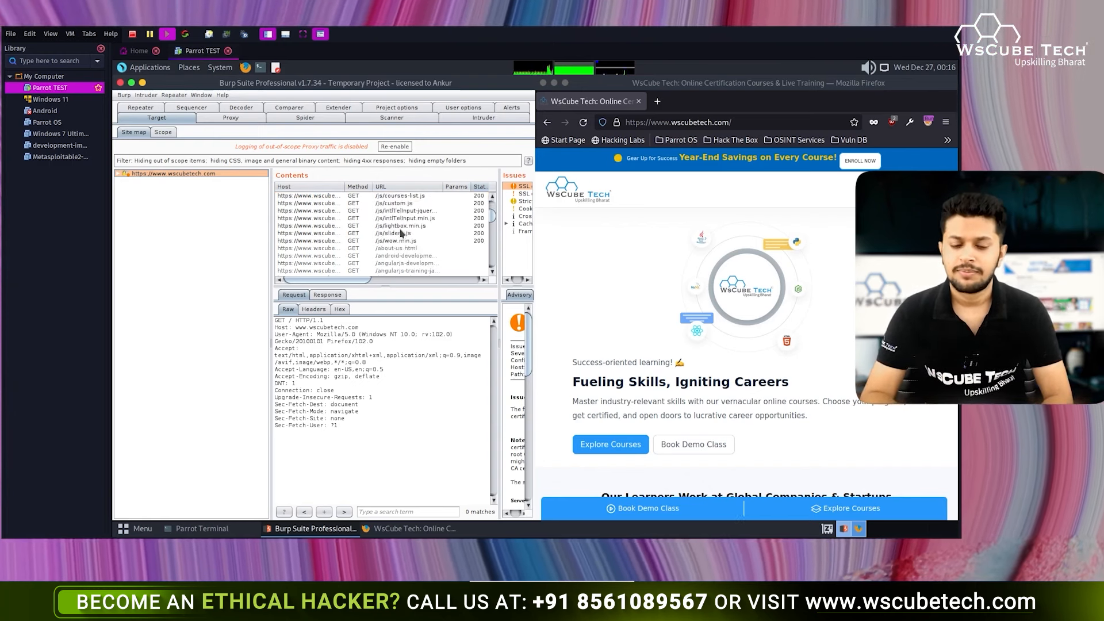
scroll(379, 243, "up", 4)
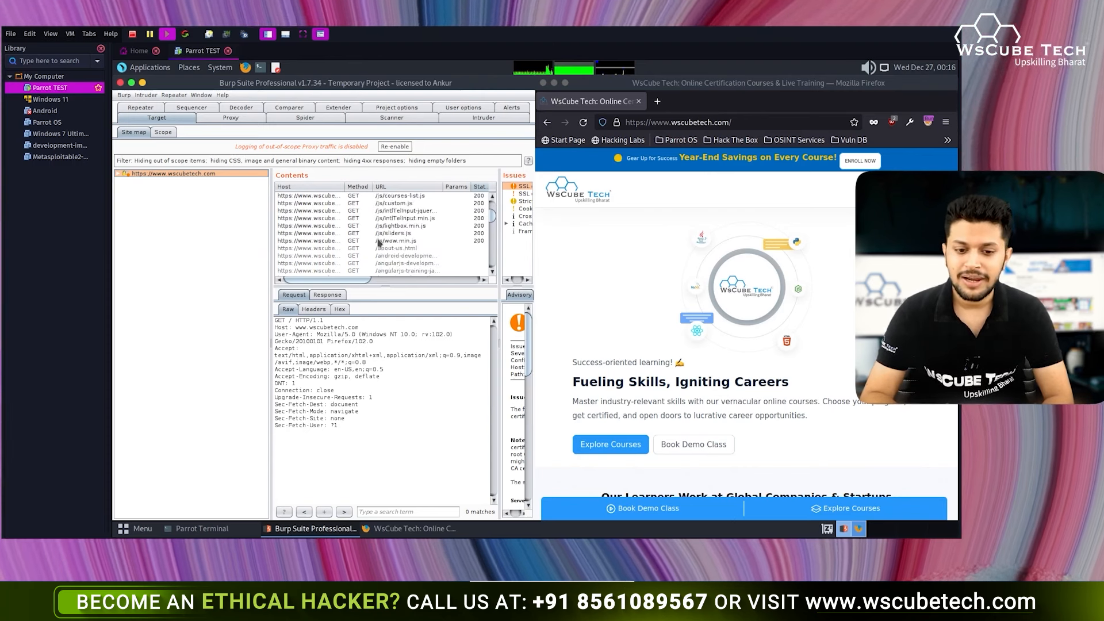
- Inspect /js/lightbox.min.js and the /about-us.html request and response
left_click(378, 227)
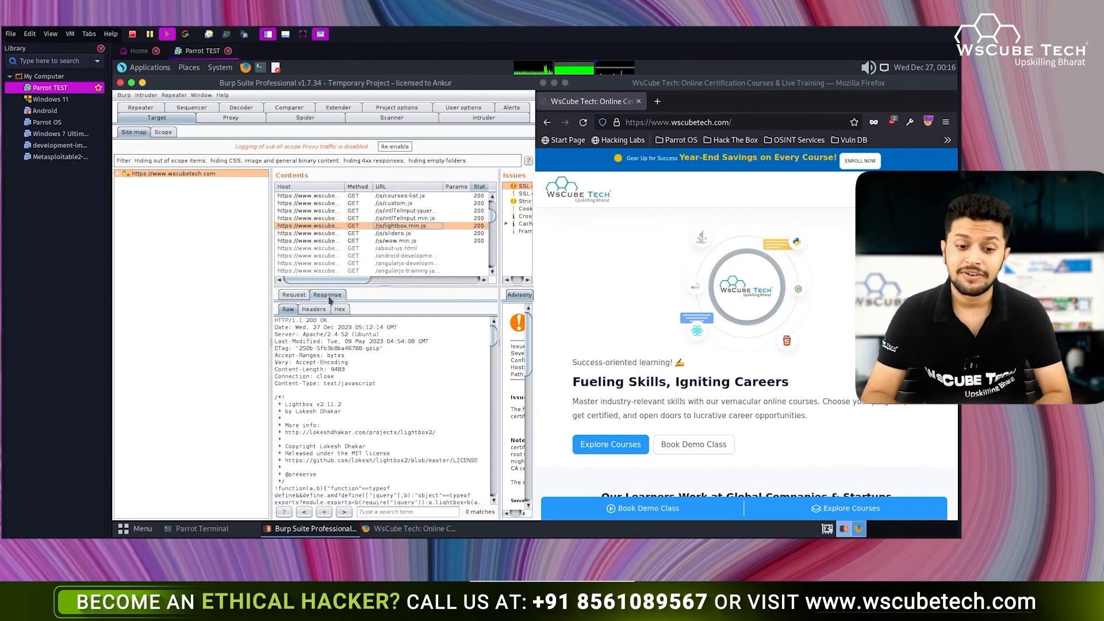
left_click(337, 249)
left_click(337, 256)
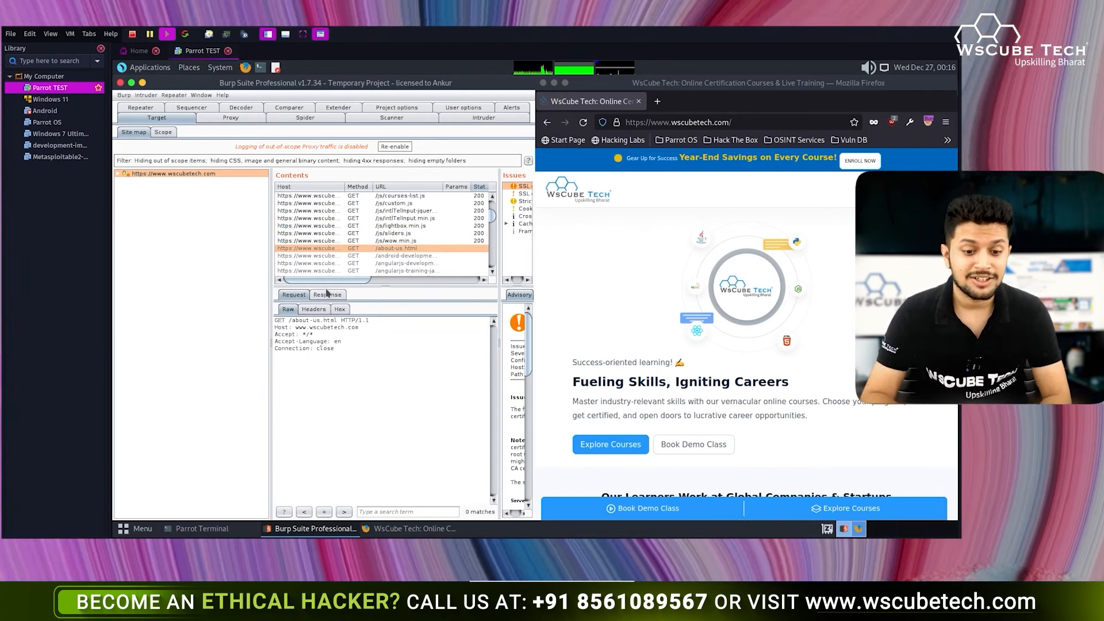
left_click(327, 295)
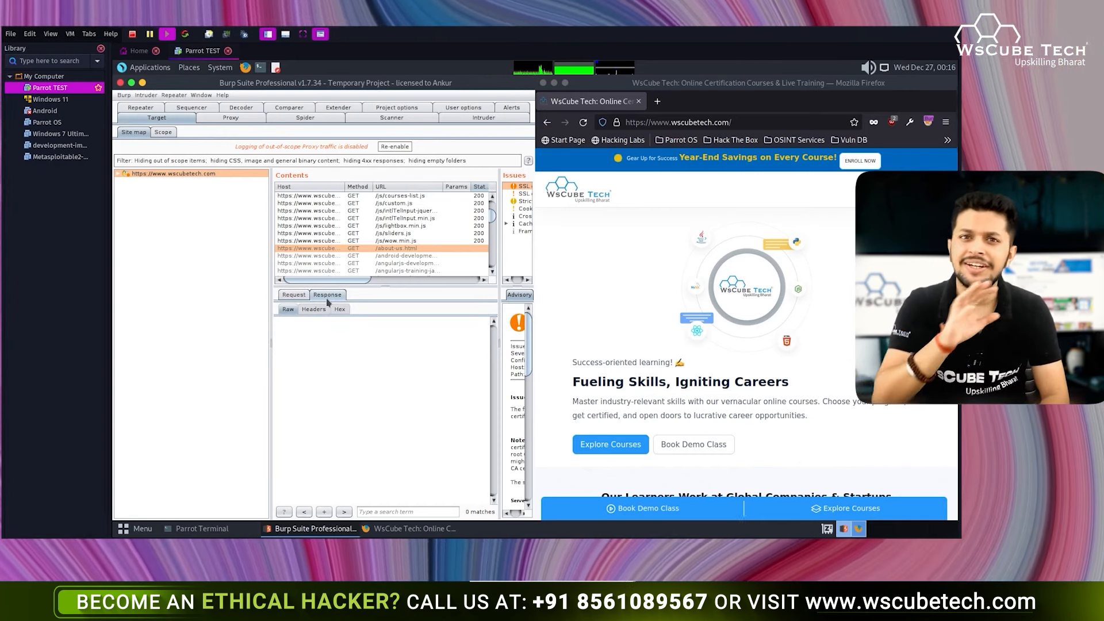
left_click(301, 298)
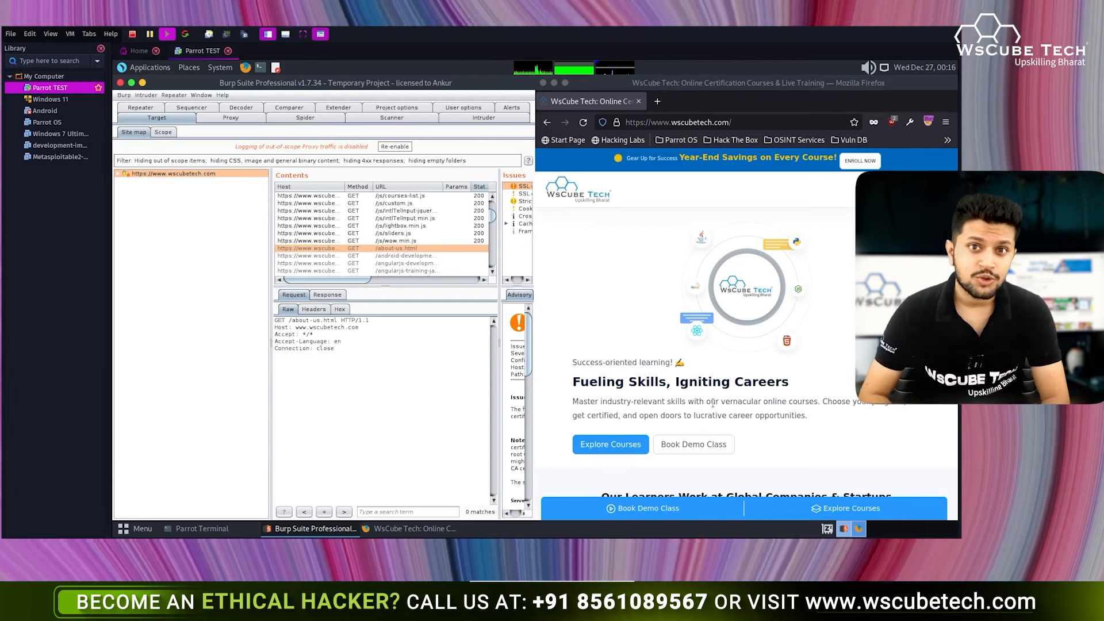
left_click(394, 251)
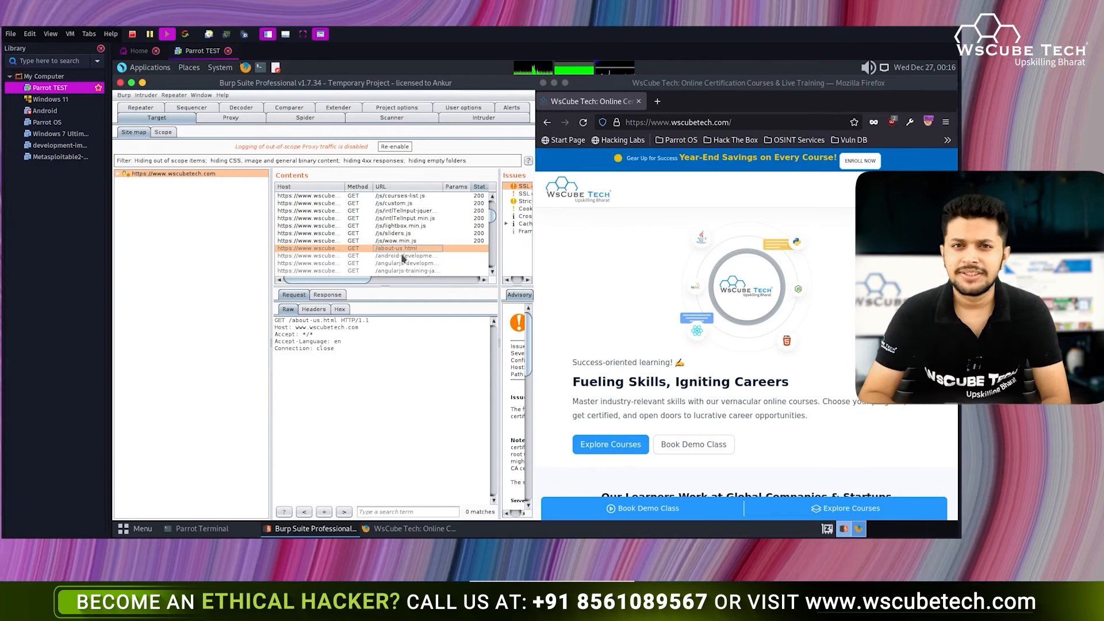
right_click(395, 251)
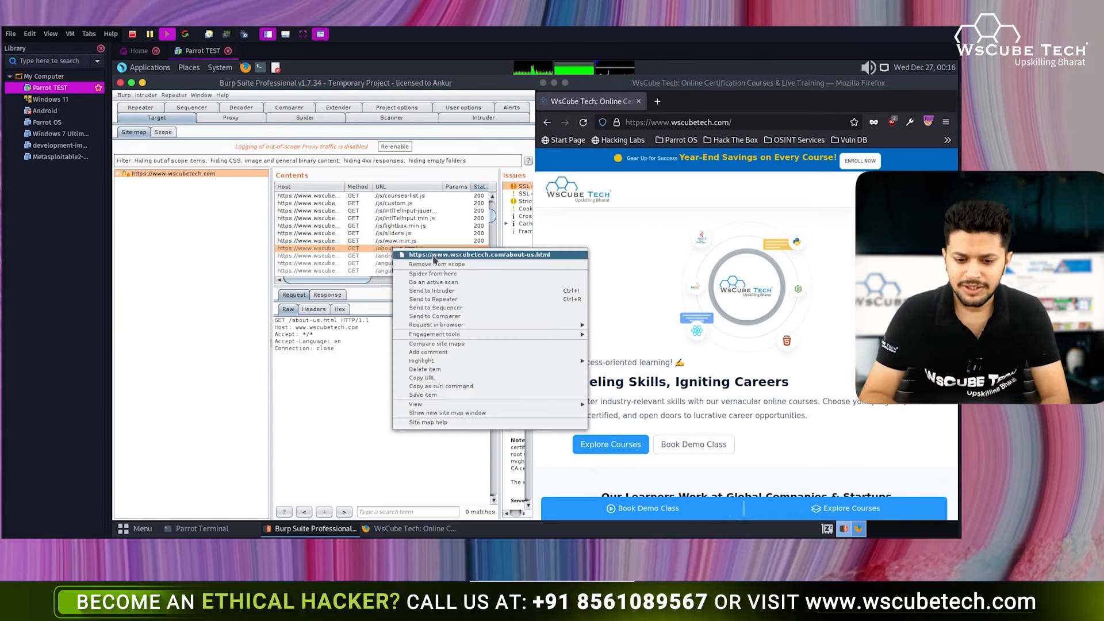
- Copy the /about-us.html URL and load it in a new Firefox tab
left_click(471, 380)
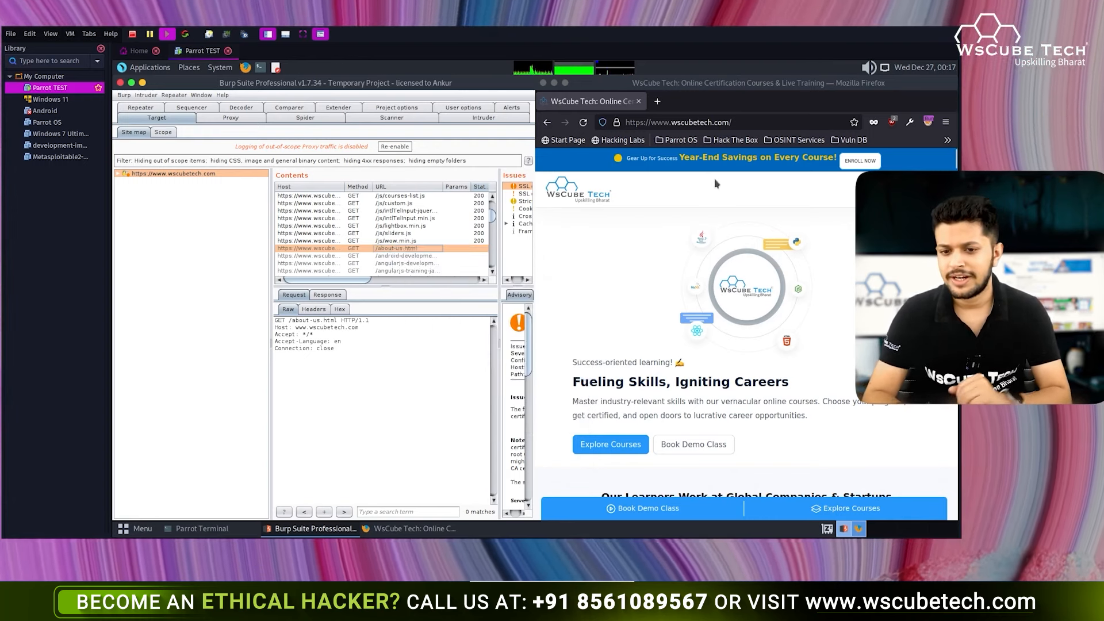
left_click(657, 101)
key("ctrl+v")
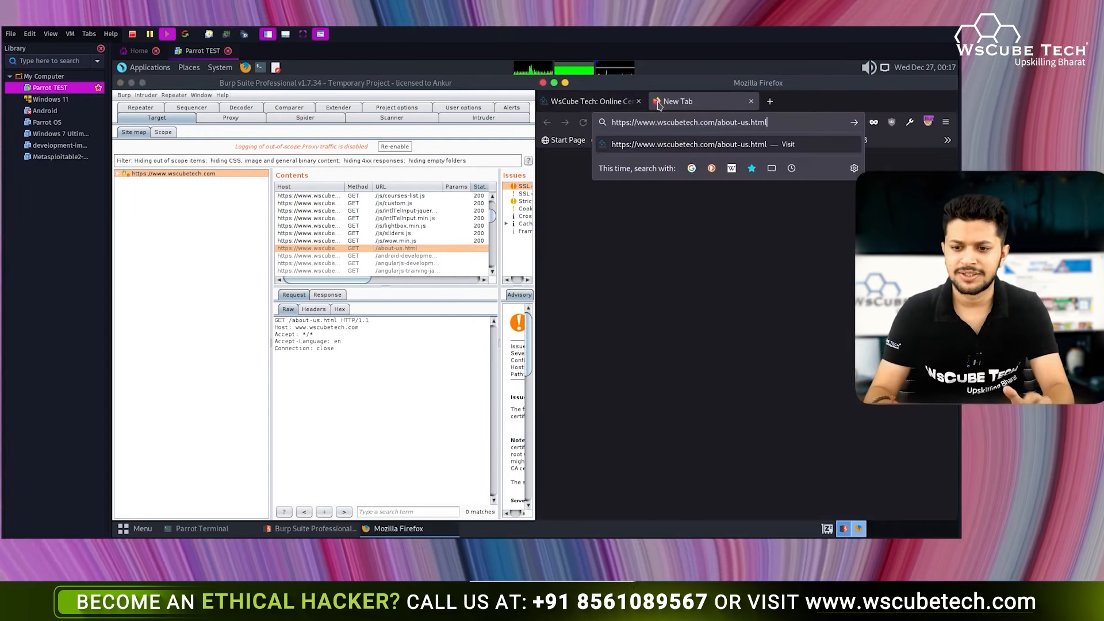
key("Return")
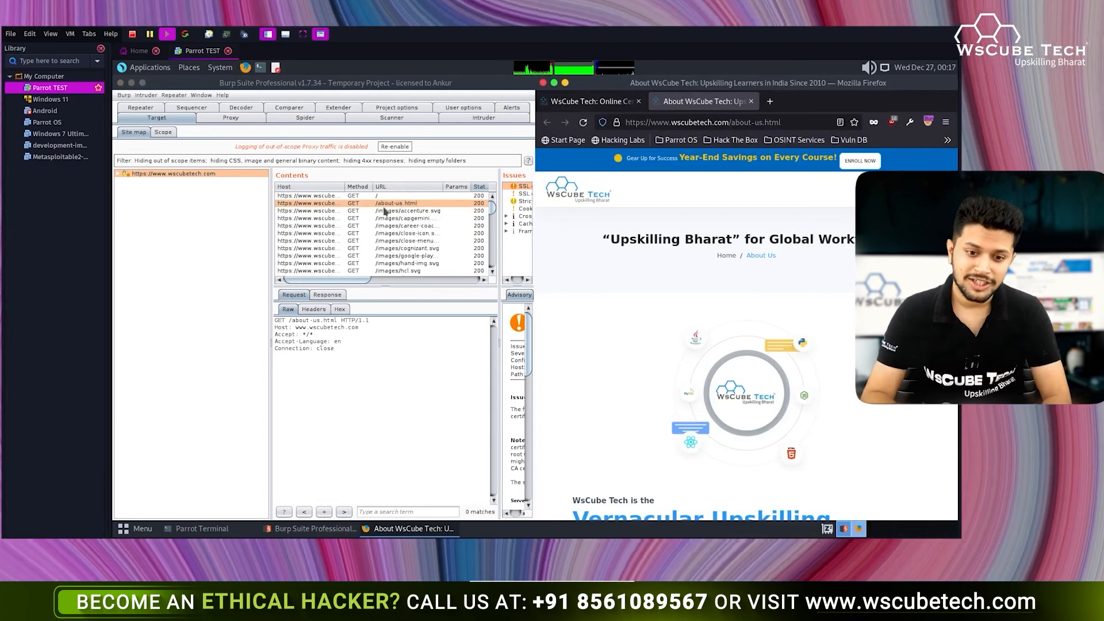
- Check the capgemini image and about-us.html request and response, then close the About page tab
left_click(385, 218)
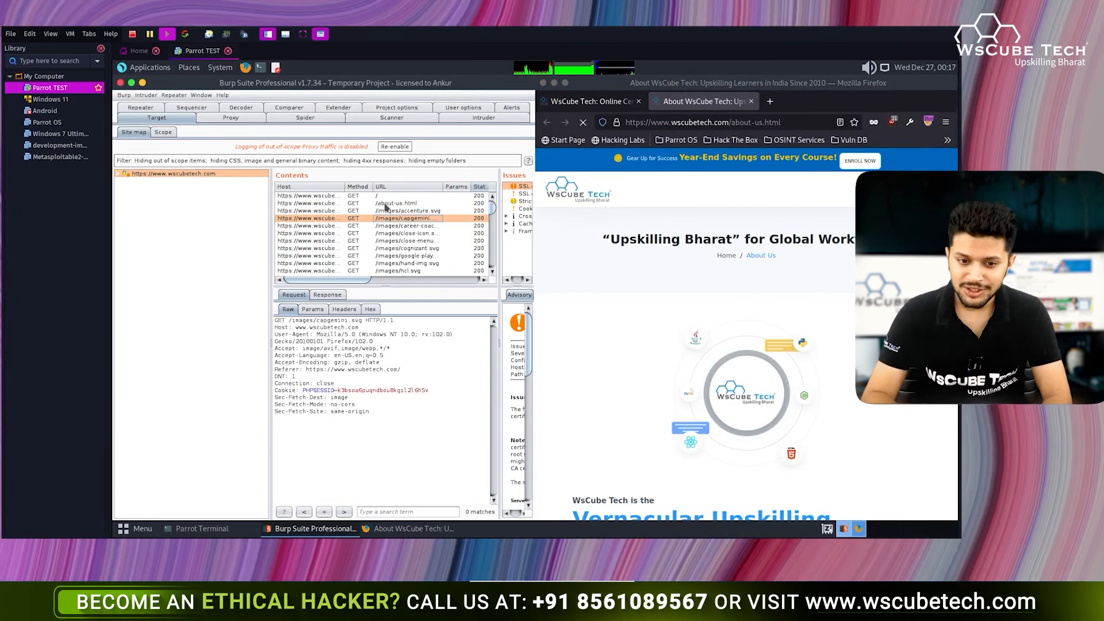
left_click(385, 204)
left_click(327, 294)
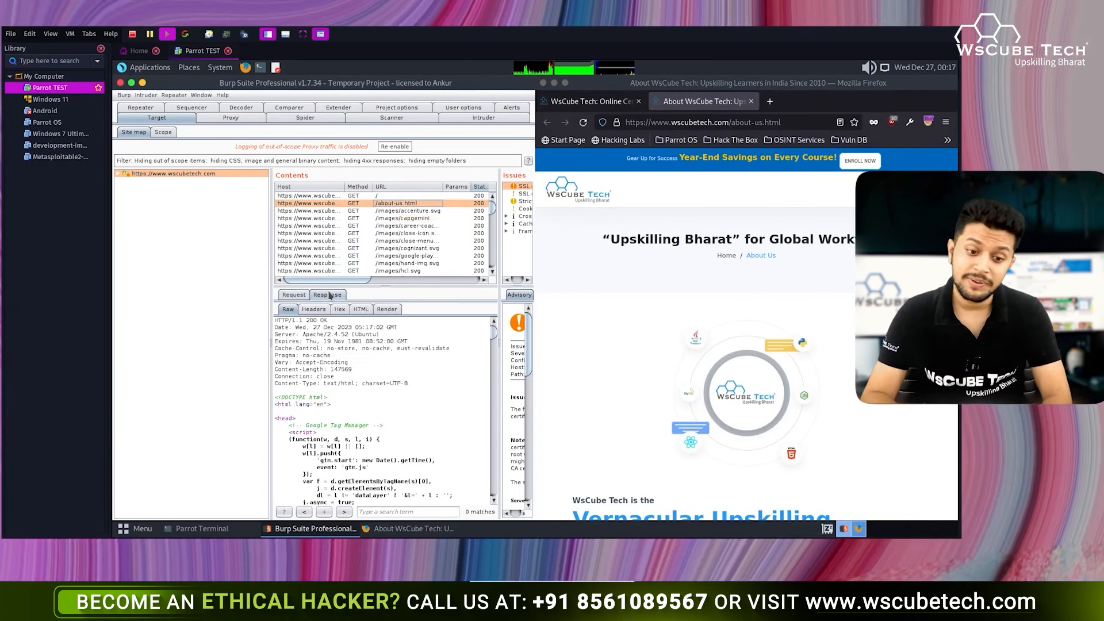
left_click(294, 294)
left_click(747, 102)
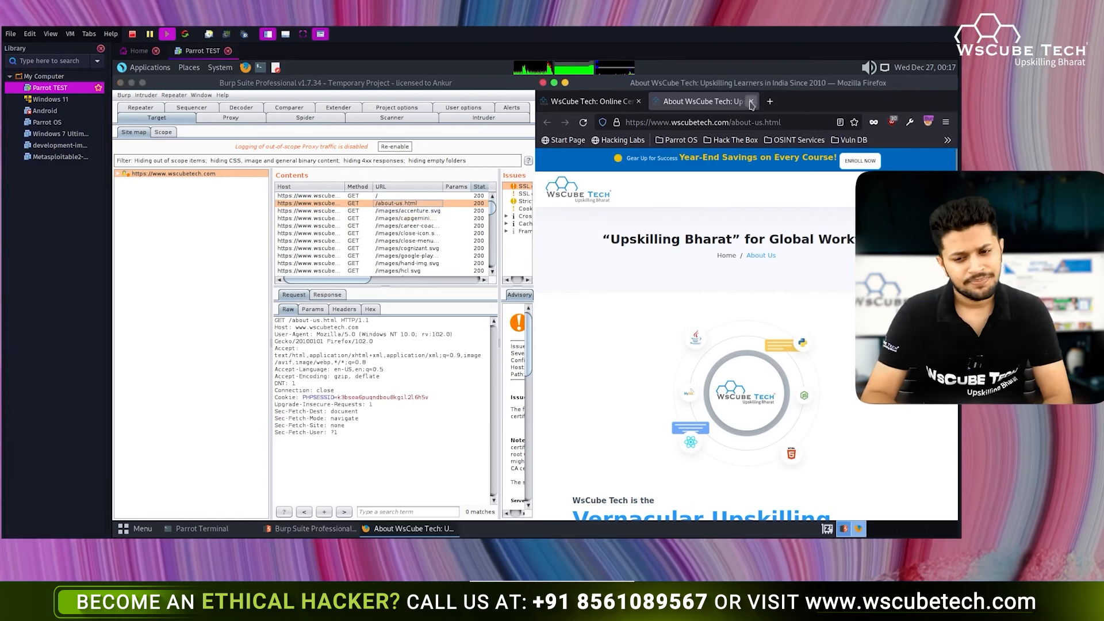
left_click(750, 101)
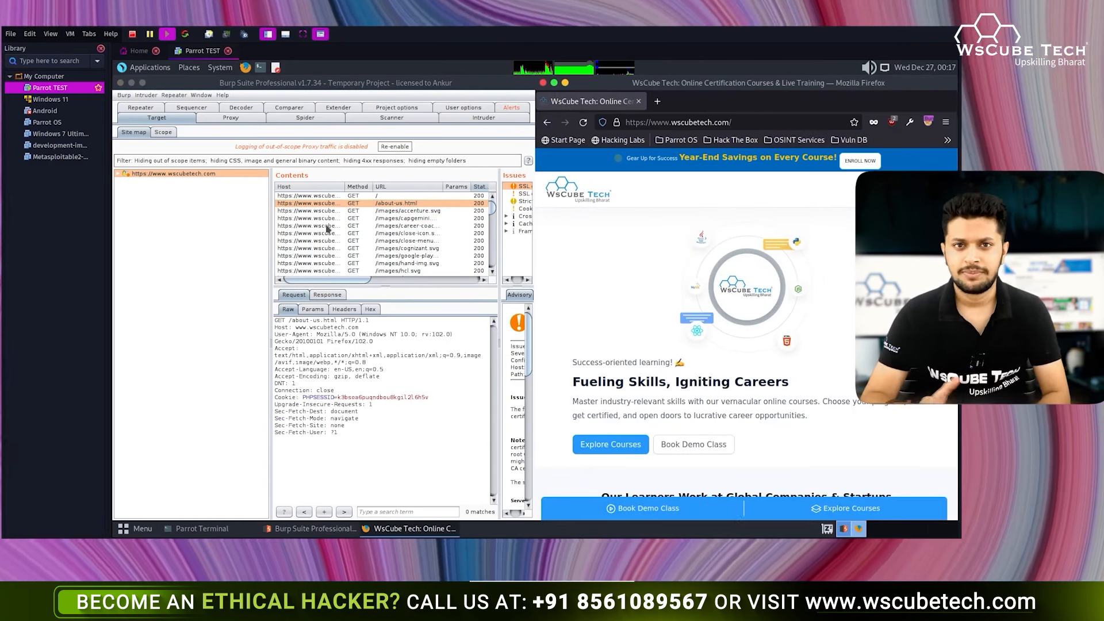
- Inspect menubar-icon.svg and the courses-after-graduation blog request, then sort contents by host
left_click(338, 242)
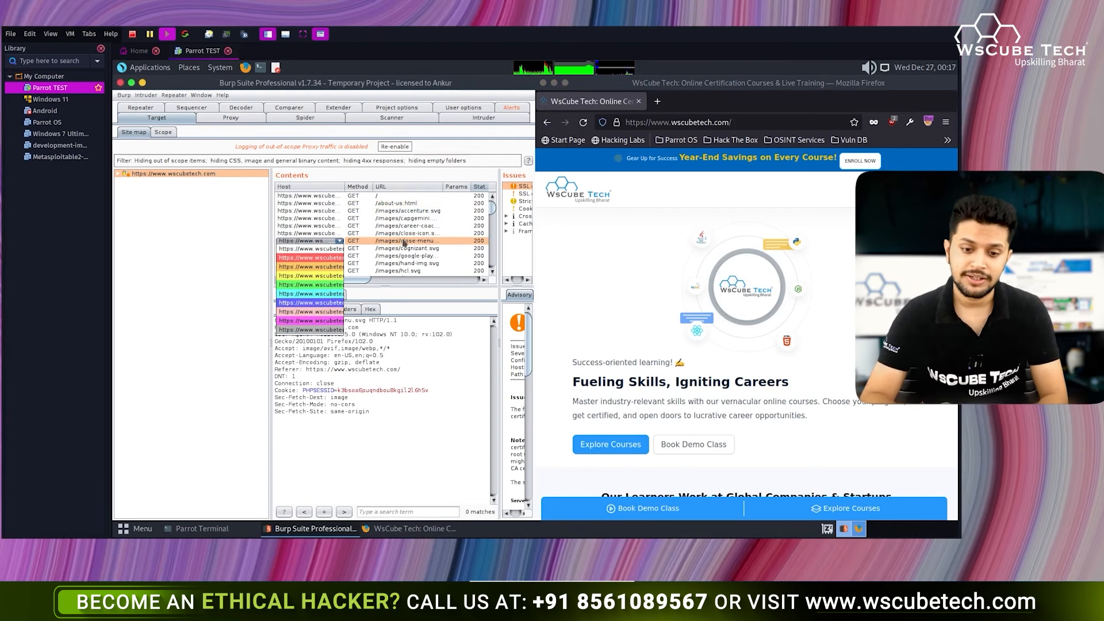
left_click(404, 242)
scroll(404, 243, "down", 3)
left_click(403, 243)
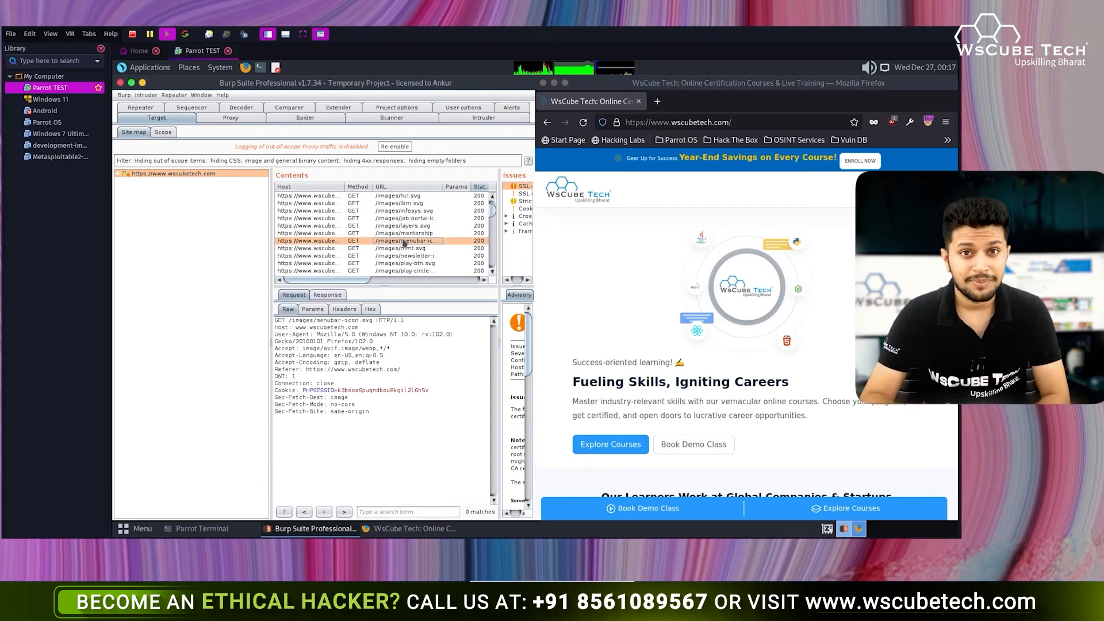
scroll(404, 243, "down", 4)
scroll(400, 264, "down", 5)
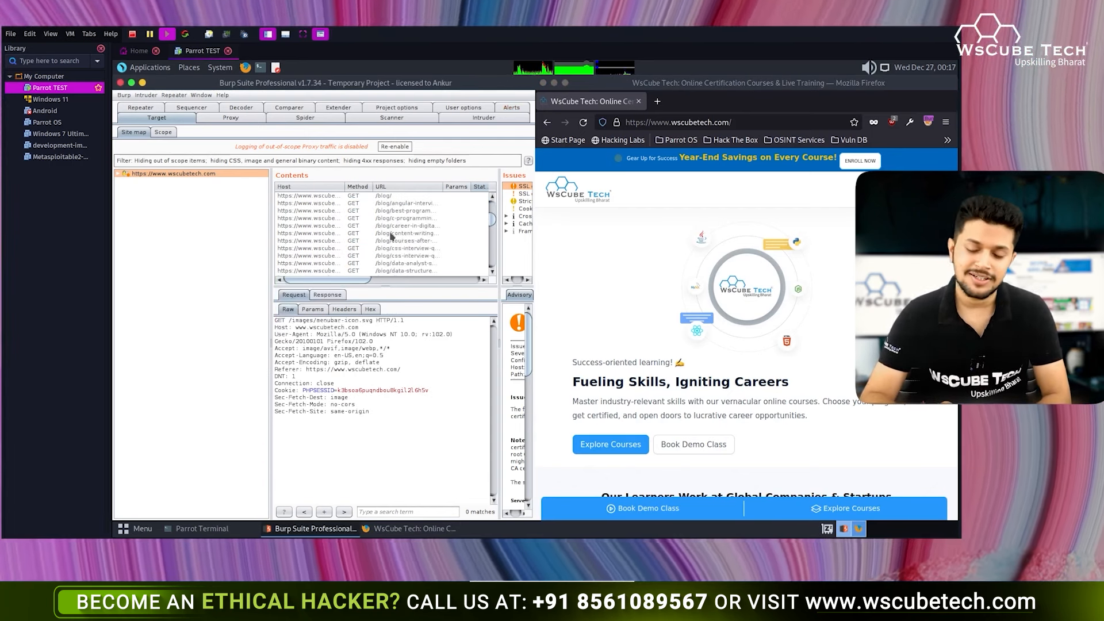
left_click(358, 241)
scroll(359, 244, "down", 3)
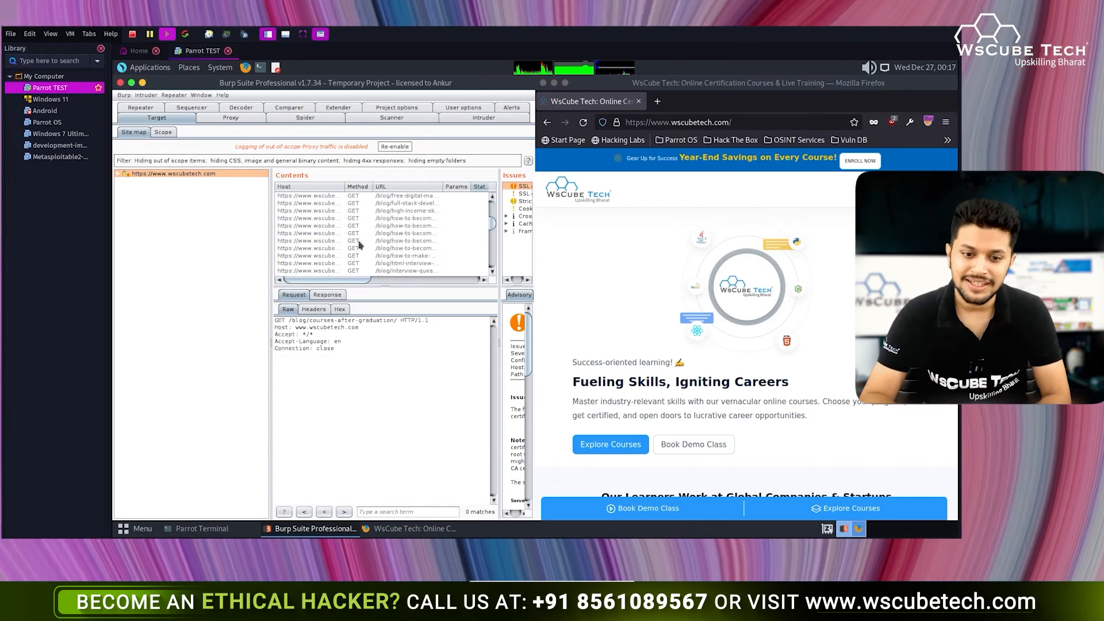
scroll(358, 244, "up", 5)
left_click(316, 188)
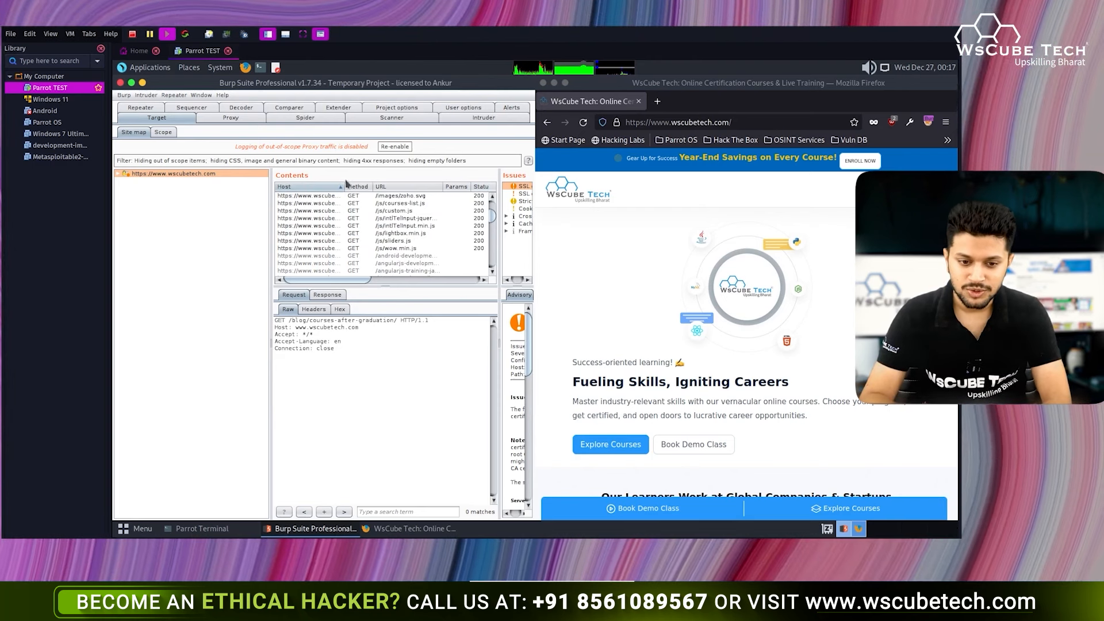
- Maximise Burp, resize the Host column, and try sorting by URL before reverting
double_click(442, 84)
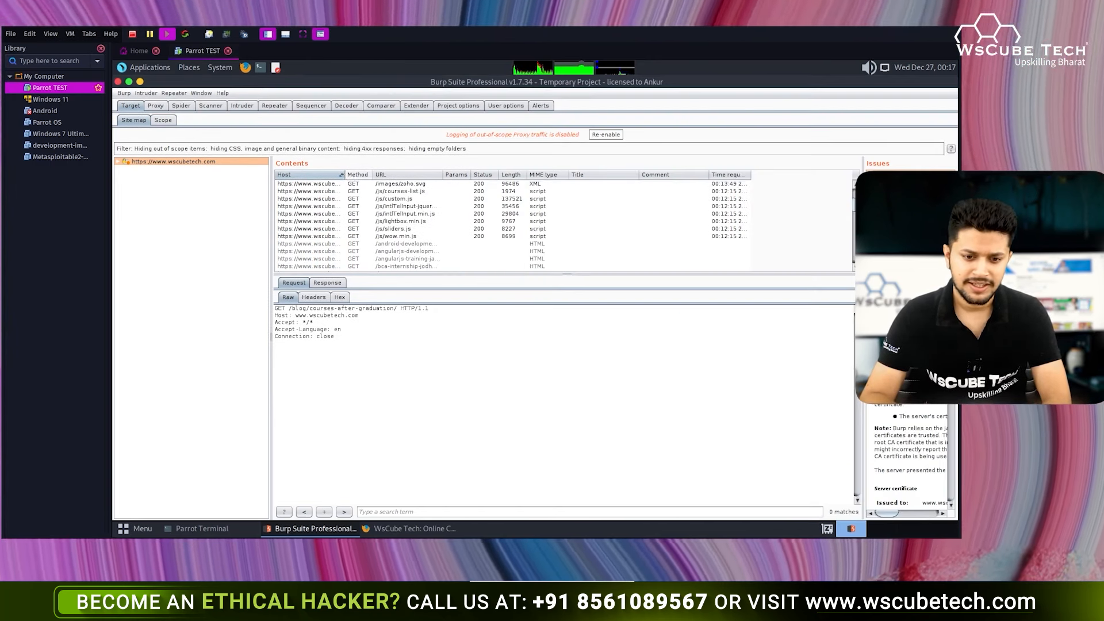
left_click_drag(473, 173, 481, 168)
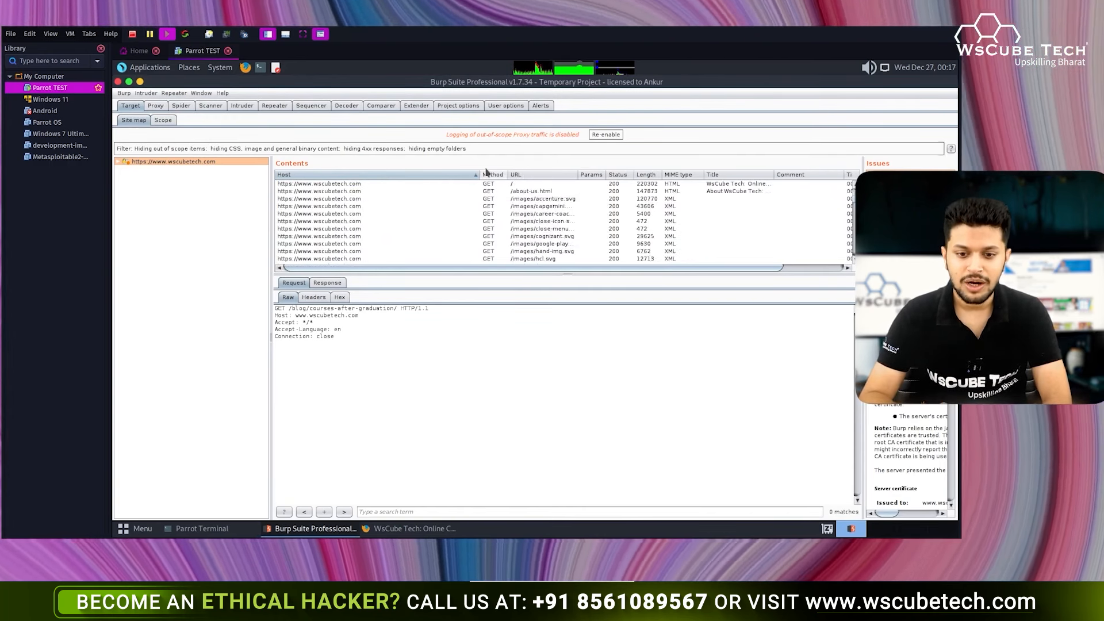
left_click_drag(479, 175, 398, 176)
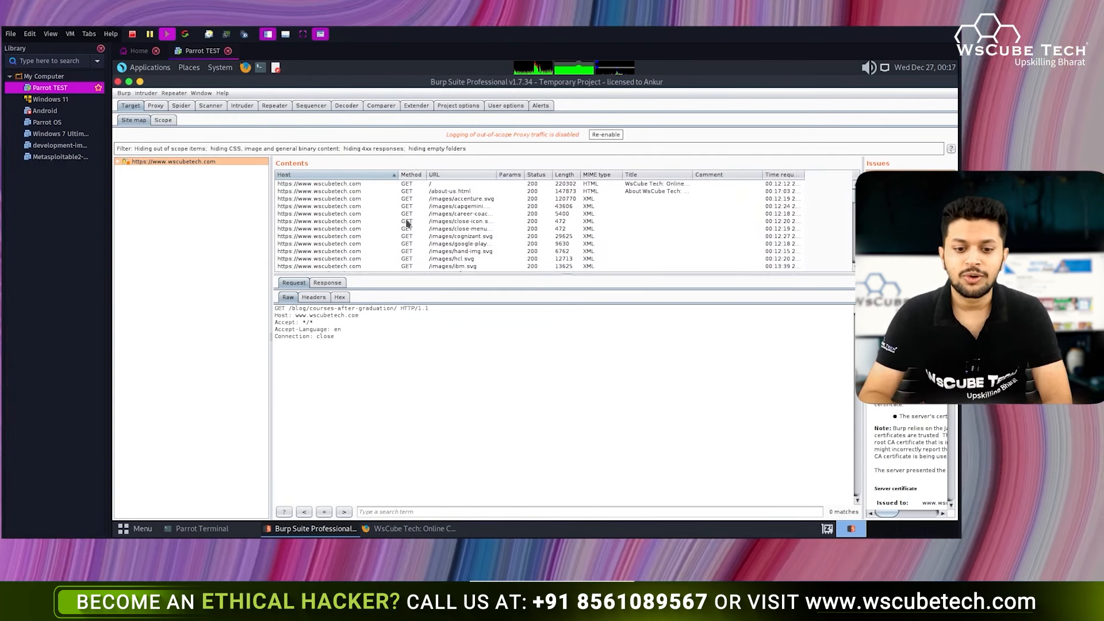
scroll(407, 223, "down", 6)
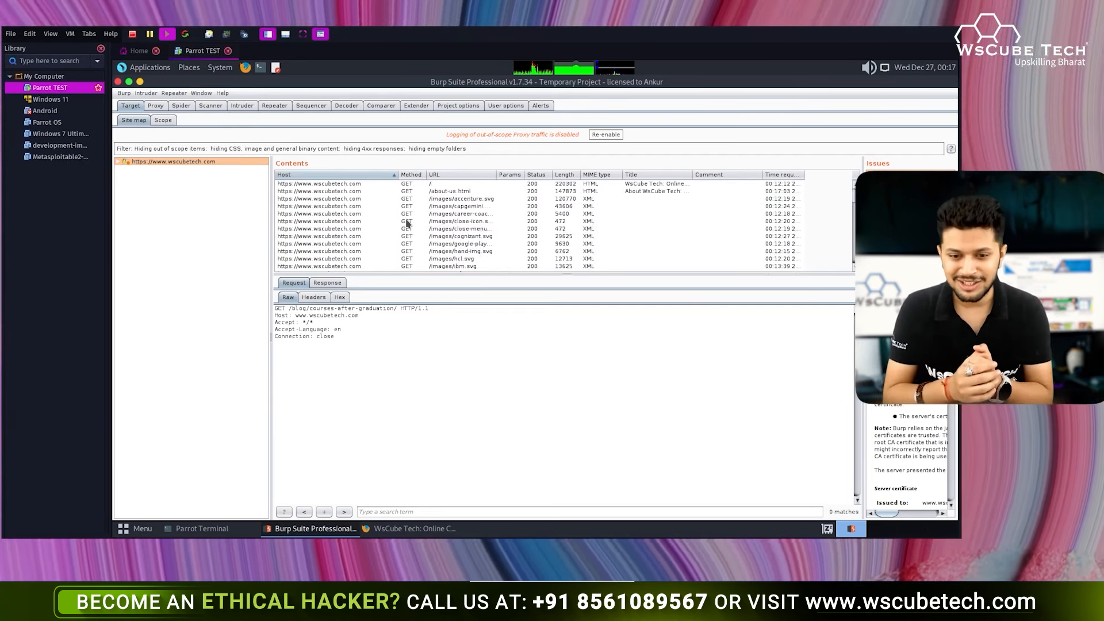
left_click(457, 174)
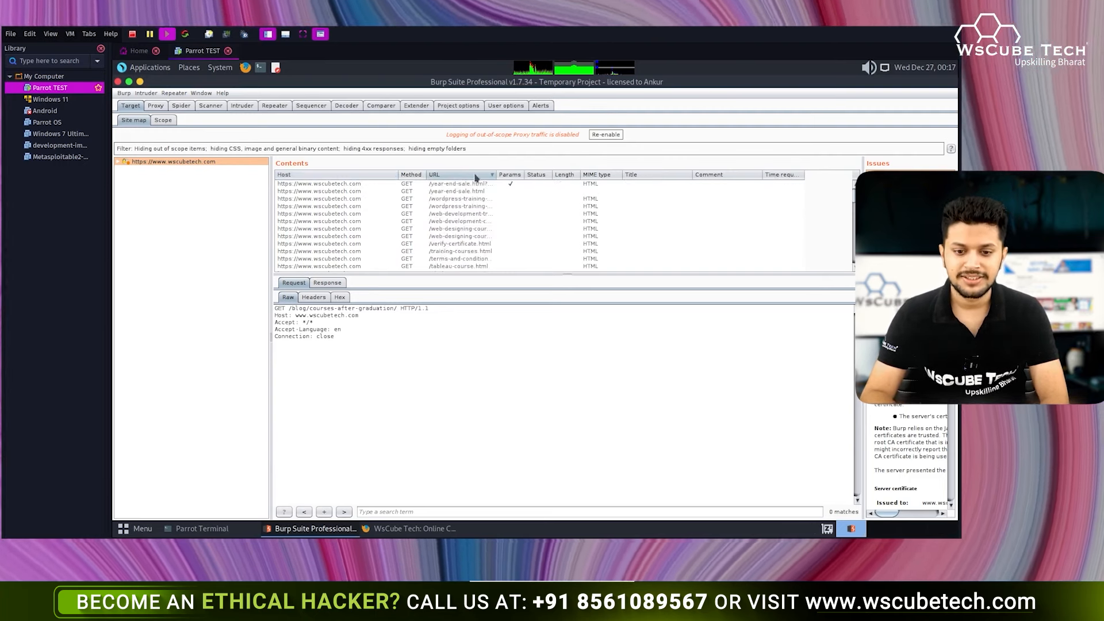
left_click(472, 175)
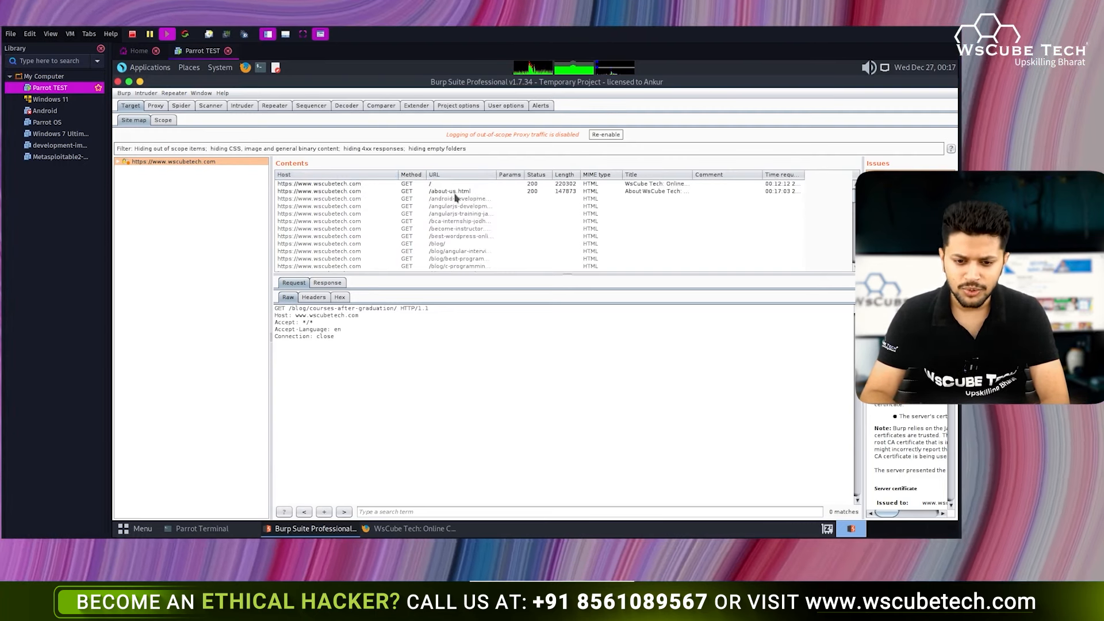
scroll(454, 197, "down", 15)
scroll(454, 197, "up", 15)
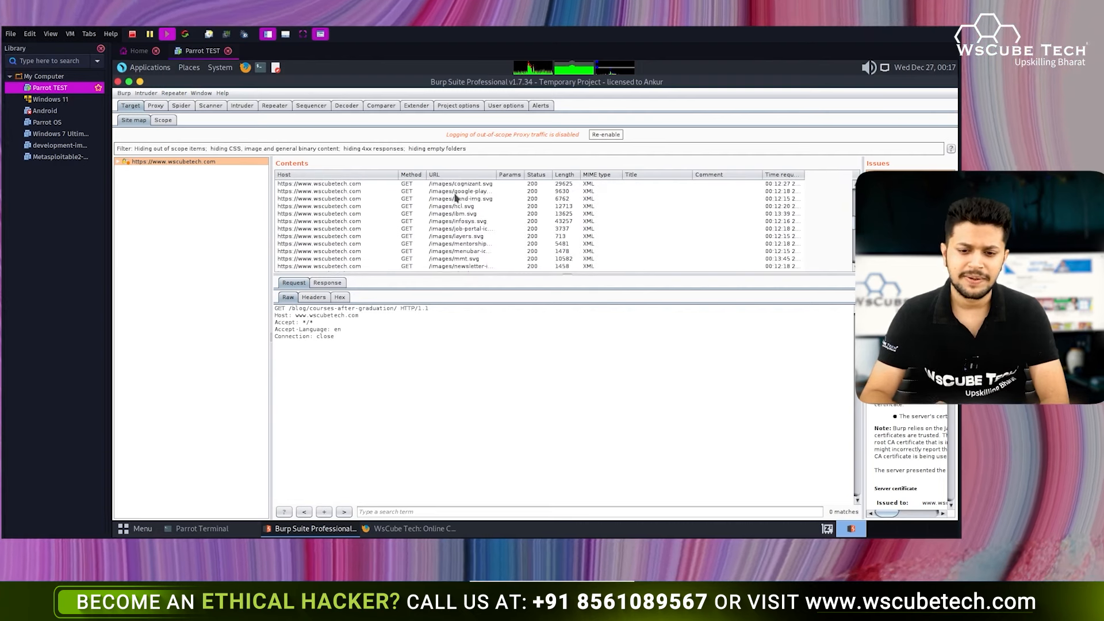
- Sort by Params with parameterised requests first and examine year-end-sale.html's utm_medium parameters
left_click(505, 175)
left_click(503, 177)
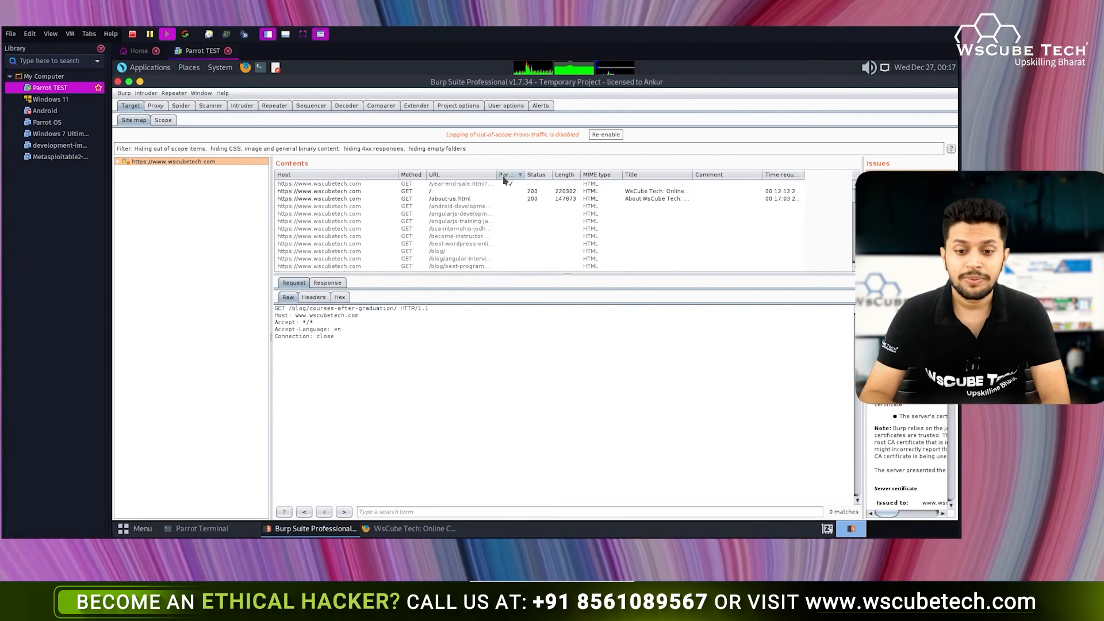
left_click(476, 185)
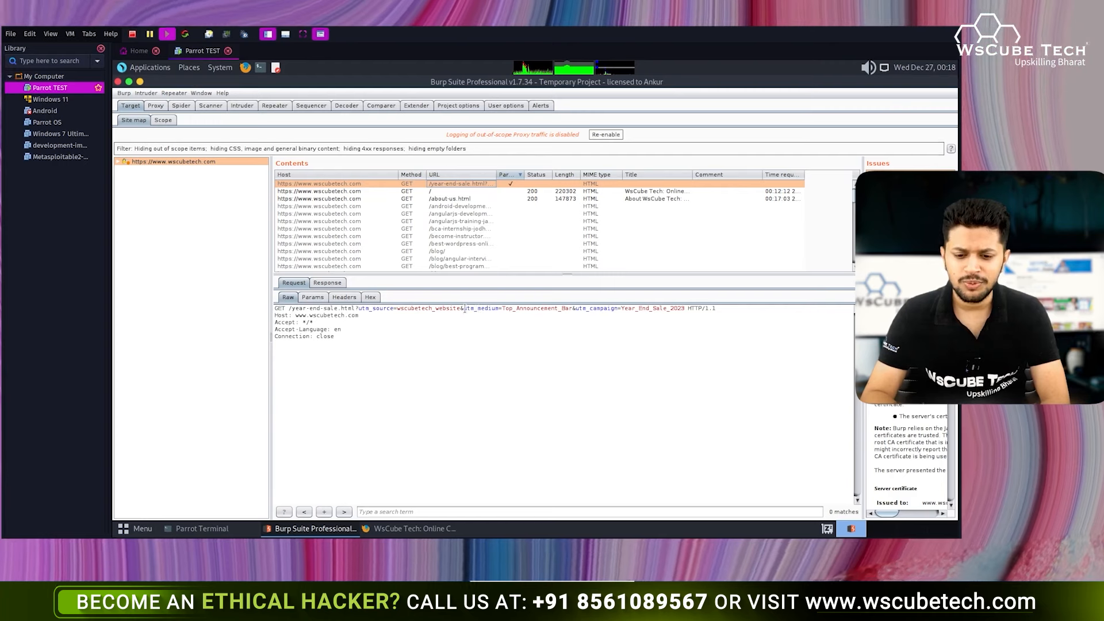
left_click_drag(463, 309, 572, 309)
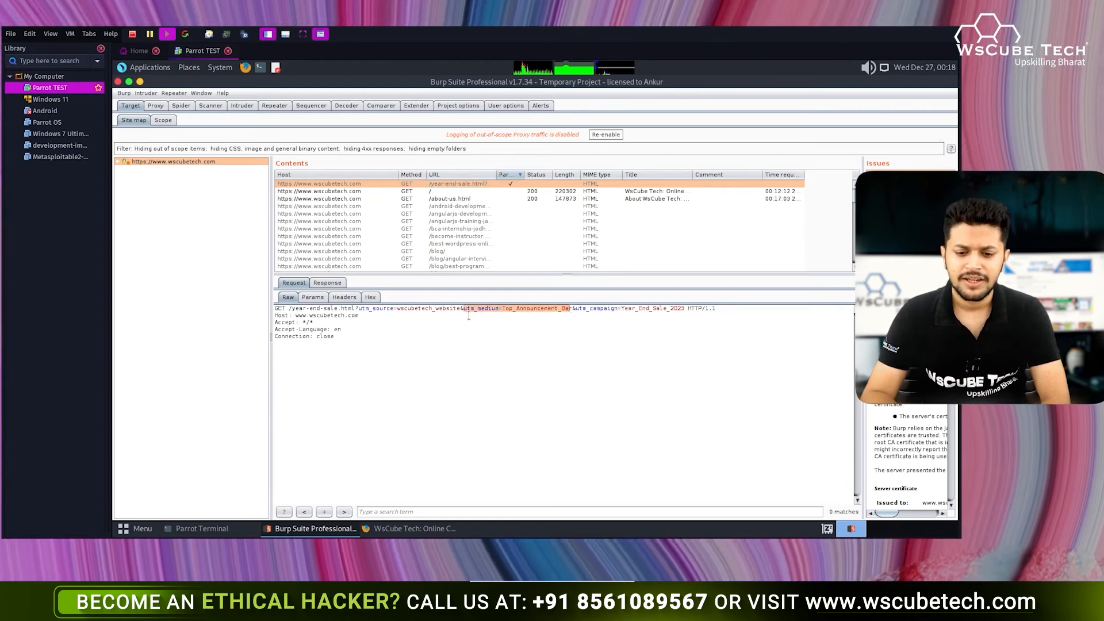
left_click_drag(505, 308, 577, 309)
left_click(577, 309)
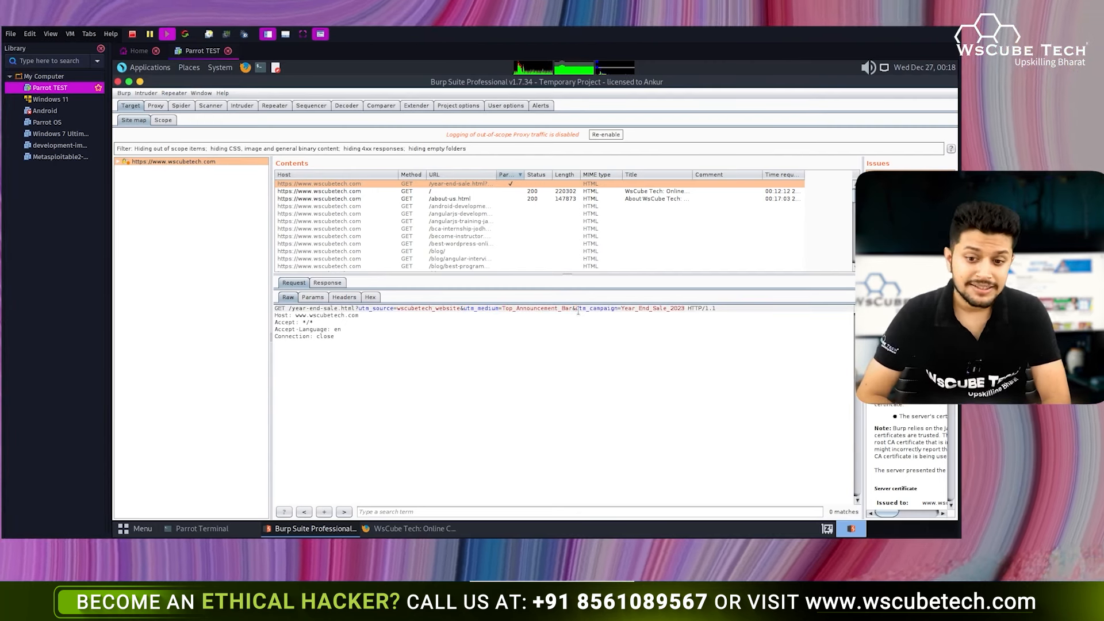
- Inspect the site root and best-wordpress-online-course-india.html requests
left_click(535, 192)
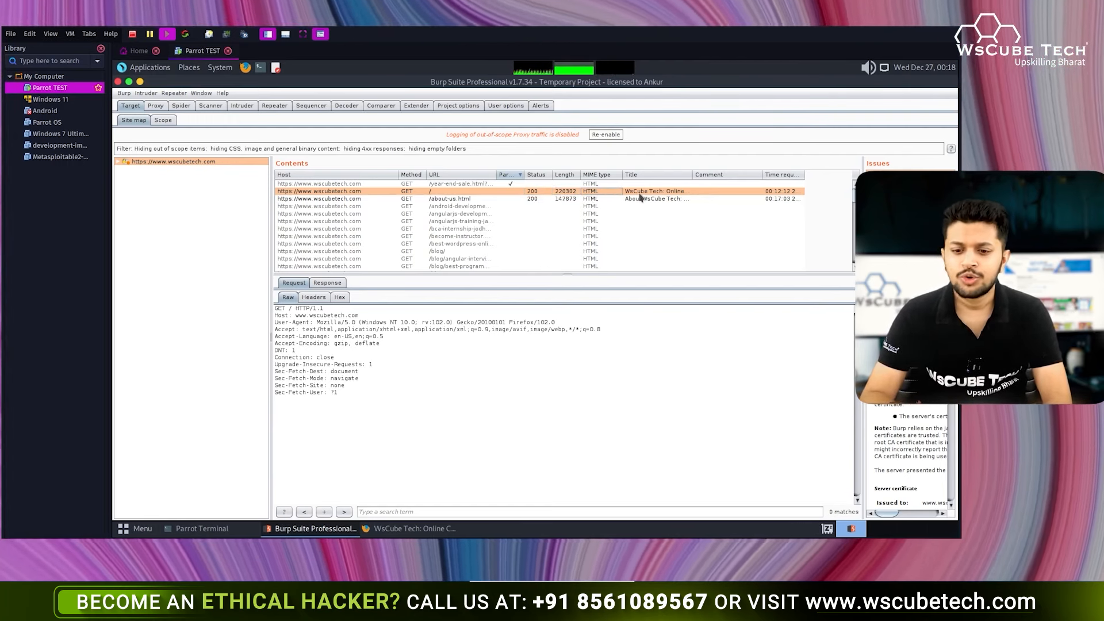
left_click(513, 222)
left_click(499, 245)
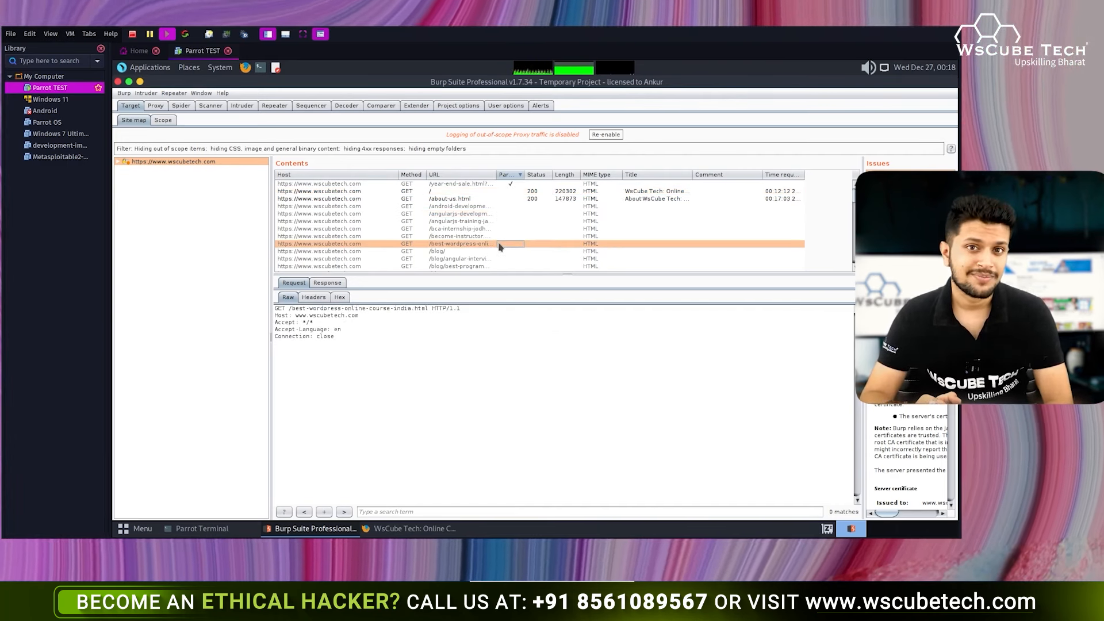
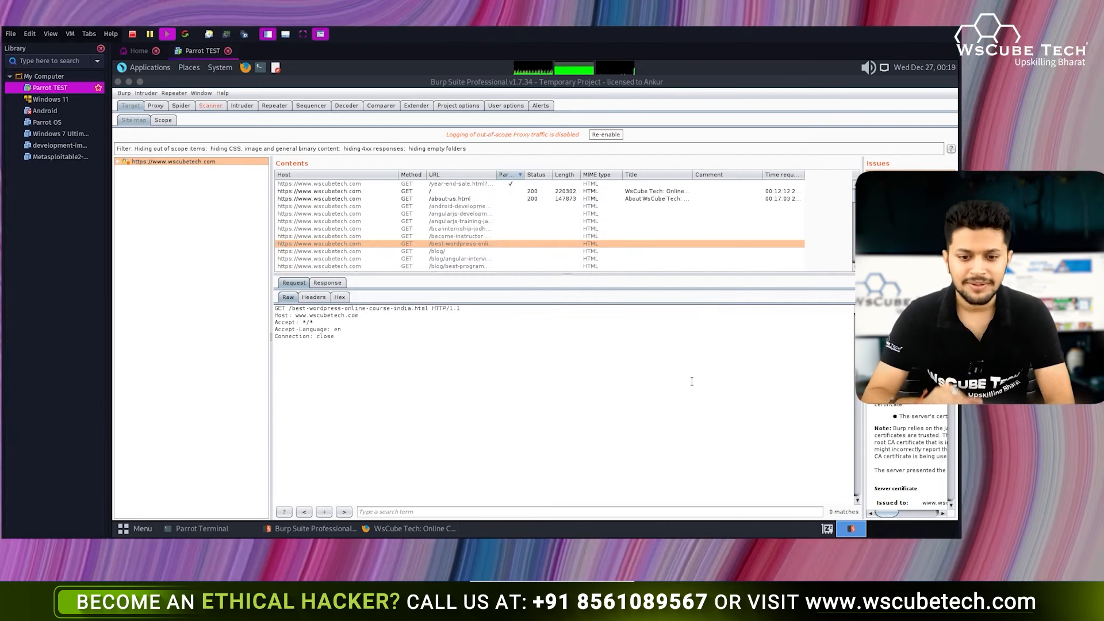
- Browse several site-map rows, ending on the /about-us.html request with its full headers
left_click(520, 229)
scroll(522, 235, "down", 5)
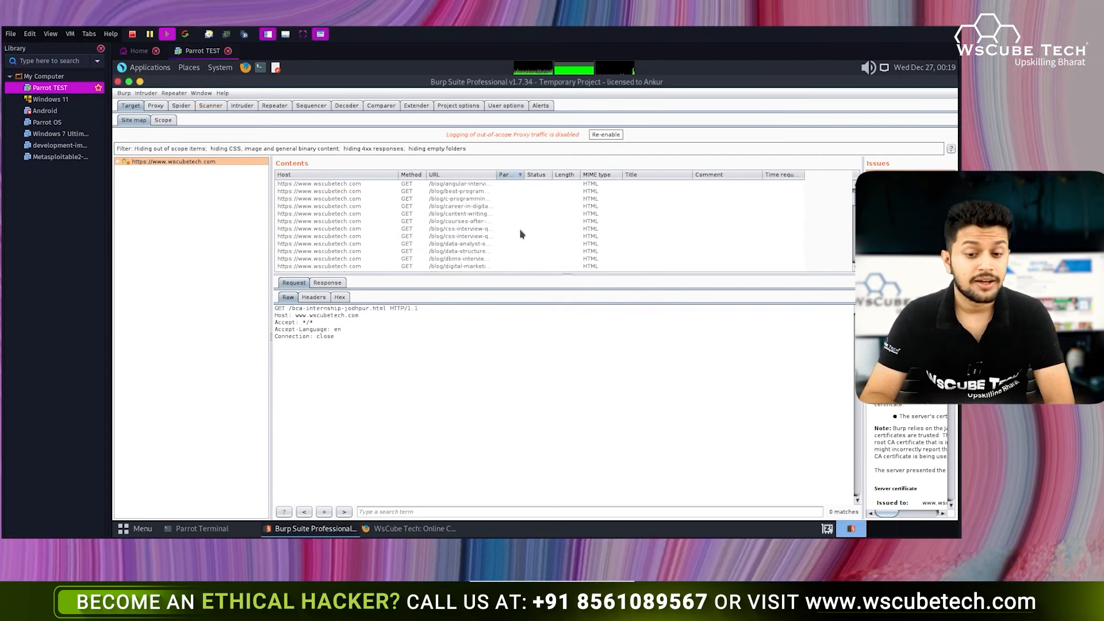
scroll(522, 237, "up", 5)
left_click(460, 209)
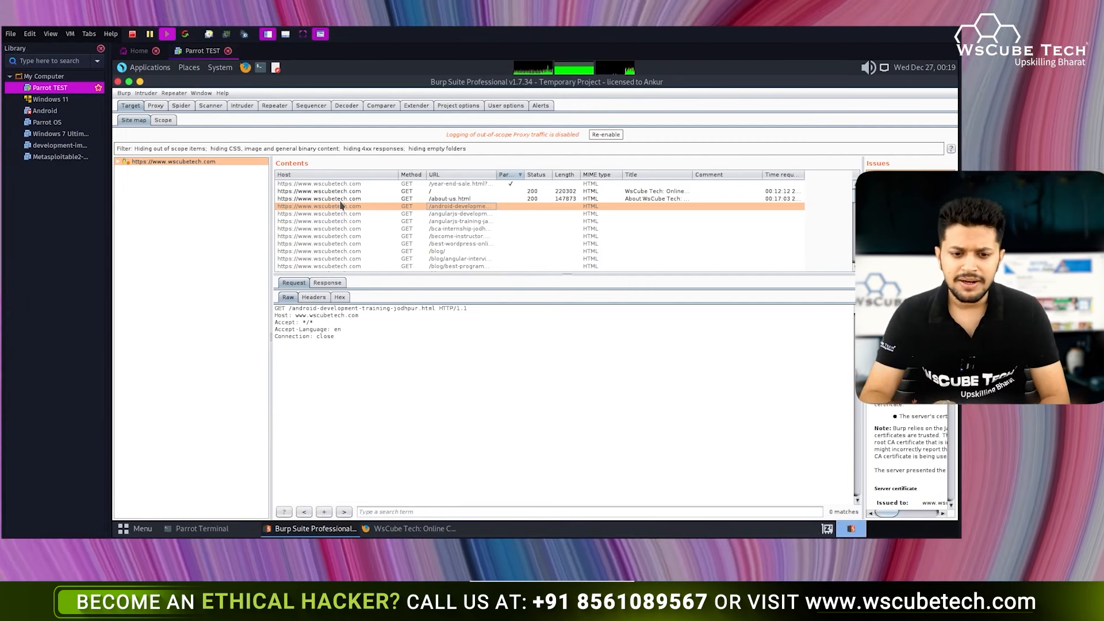
left_click(340, 199)
left_click(451, 201)
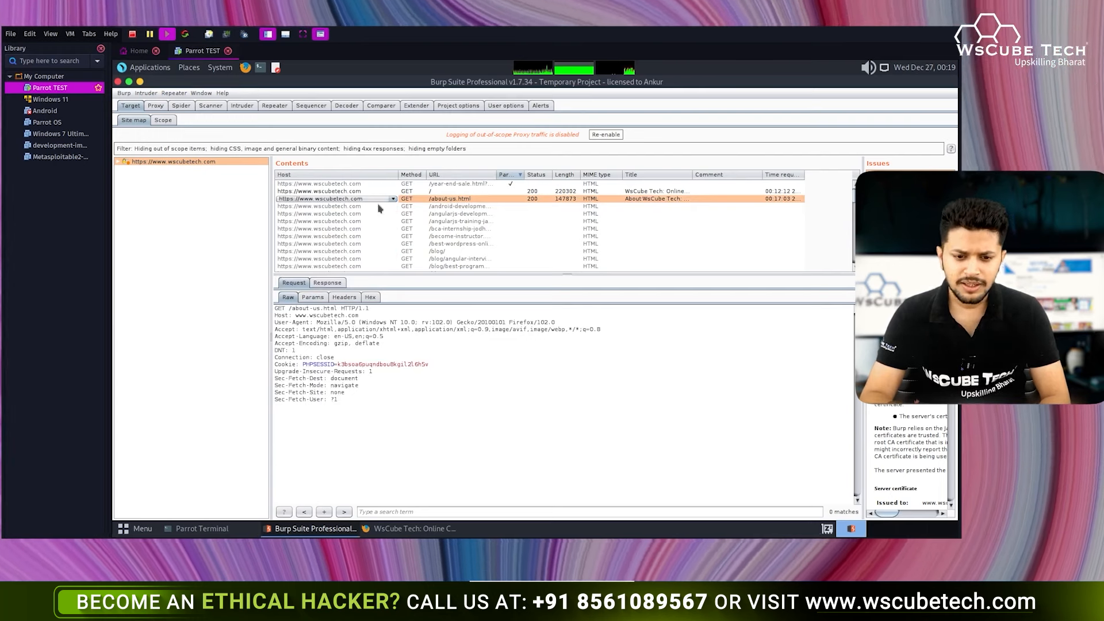
- Select the about-us.html raw request text and glance at its response
left_click(393, 199)
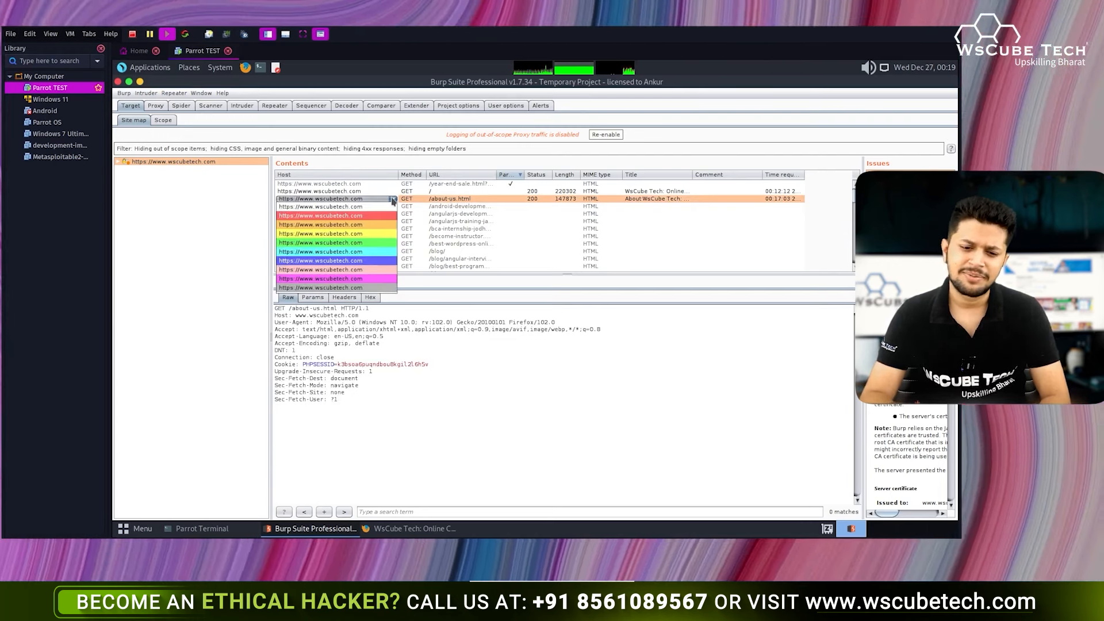
left_click(432, 199)
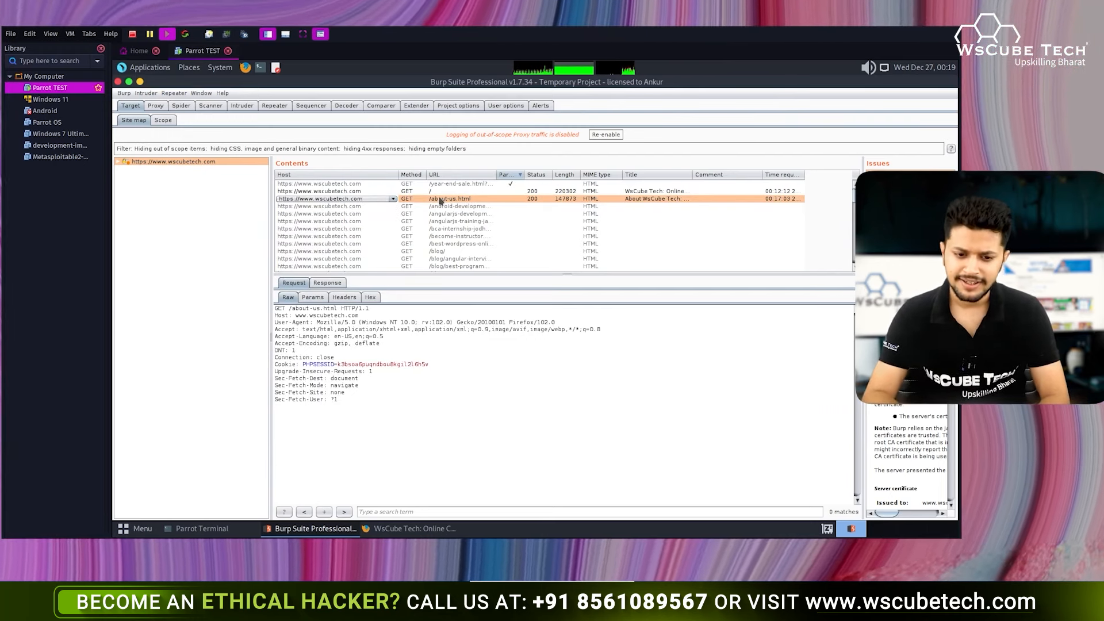
left_click_drag(385, 406, 275, 308)
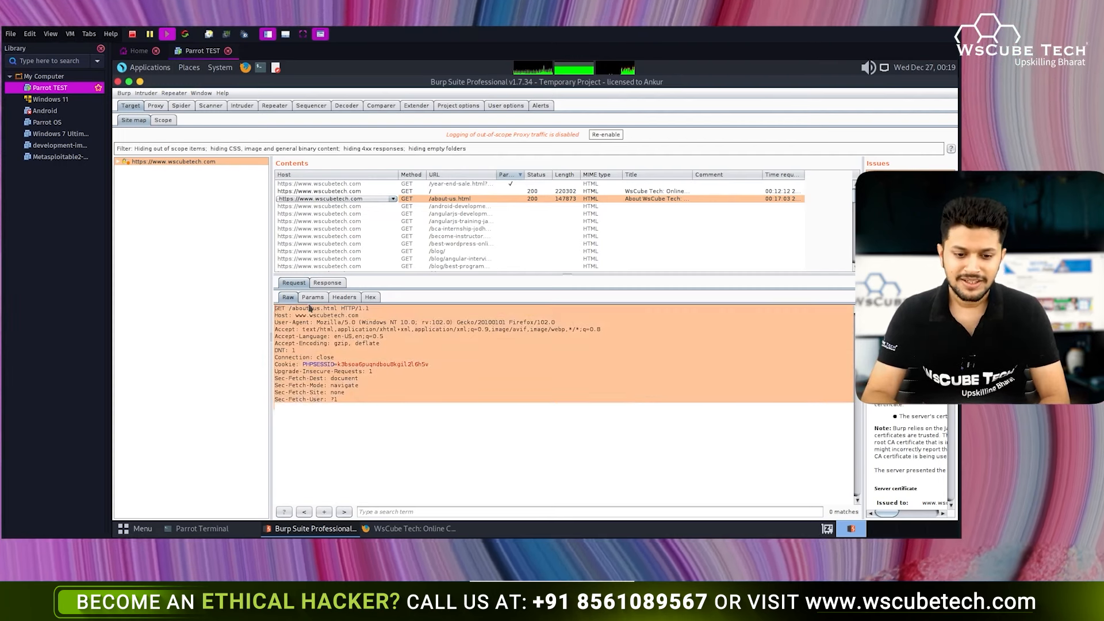
left_click(319, 288)
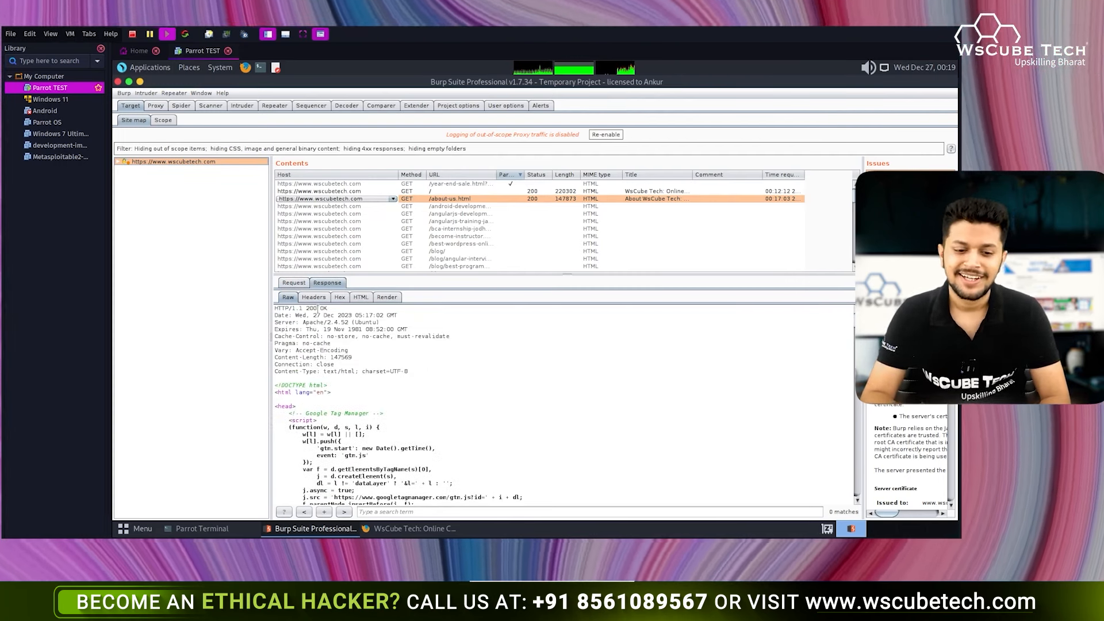
left_click(294, 283)
left_click(362, 393)
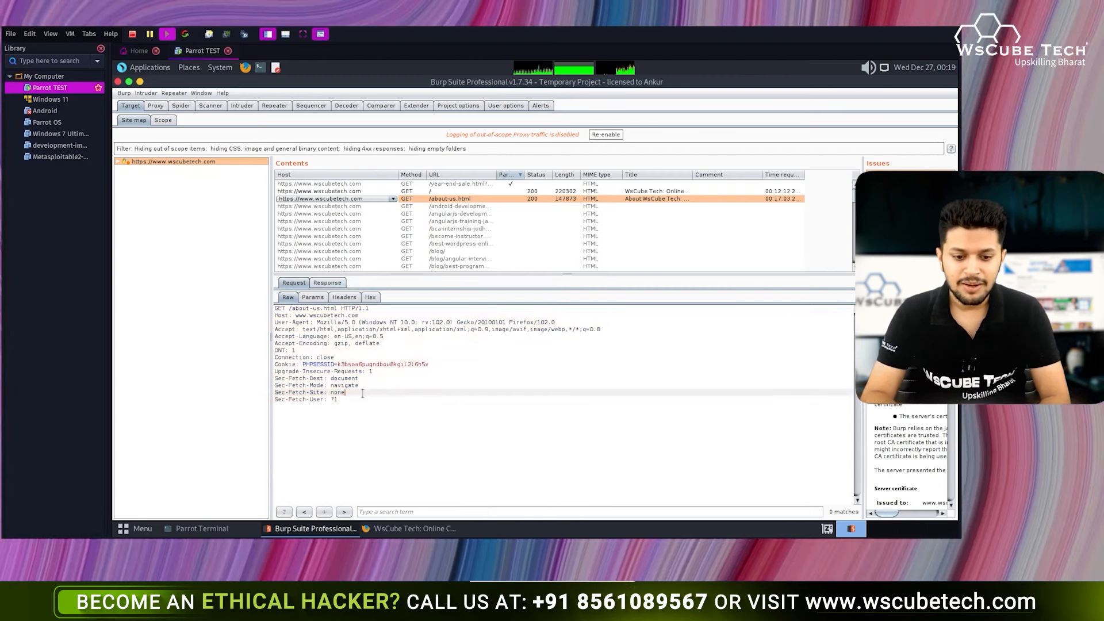
left_click(315, 350)
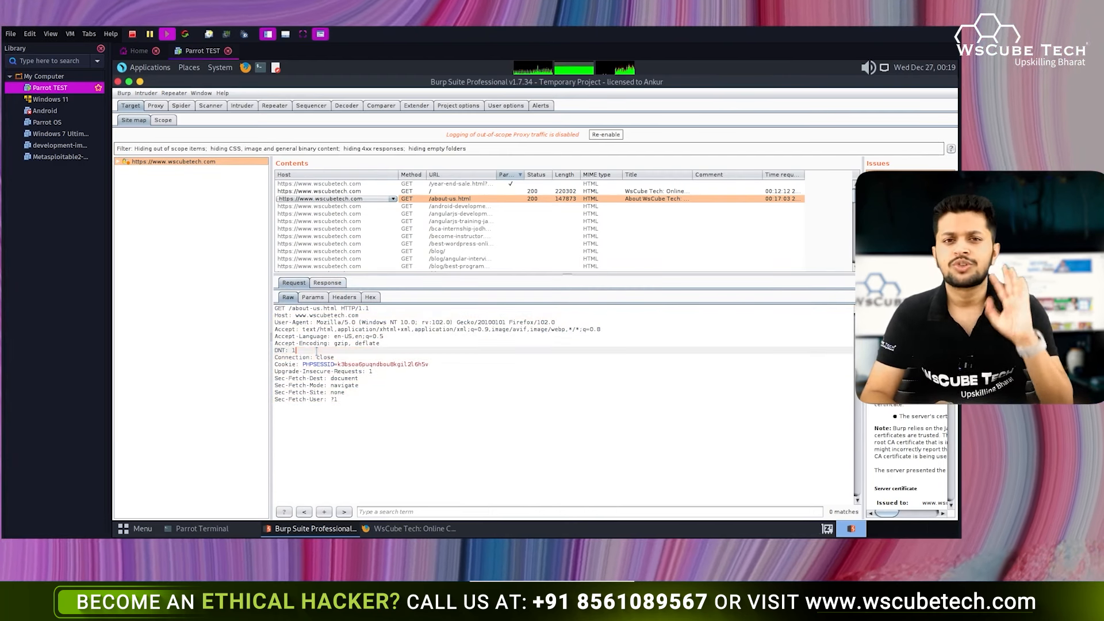
- View the about-us.html request as Params, Headers and Hex, then return to Raw
left_click(313, 296)
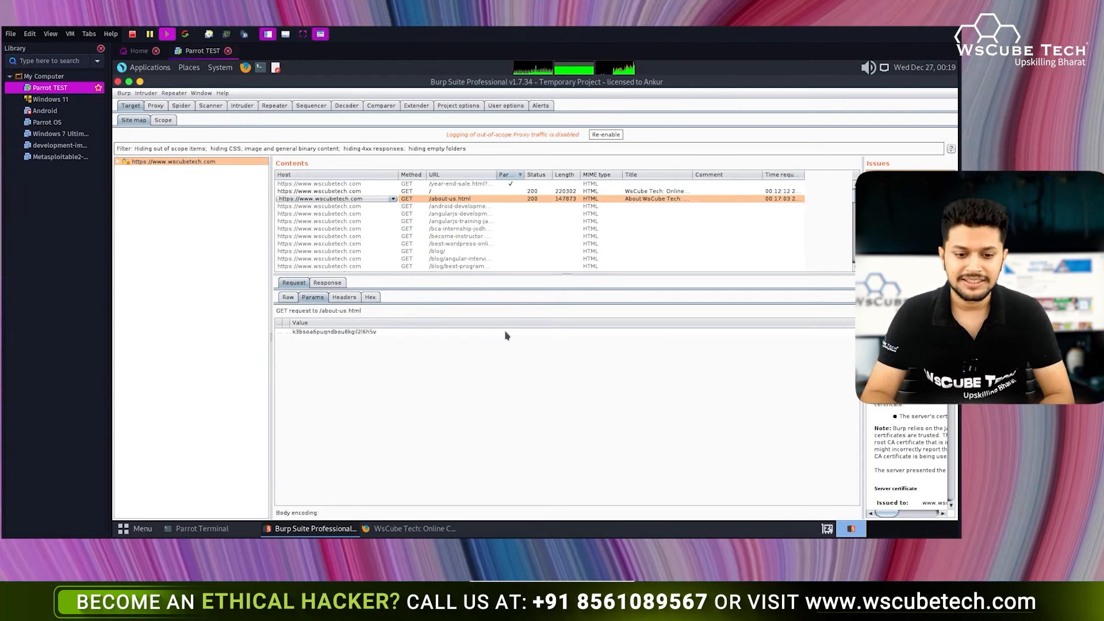
left_click(344, 297)
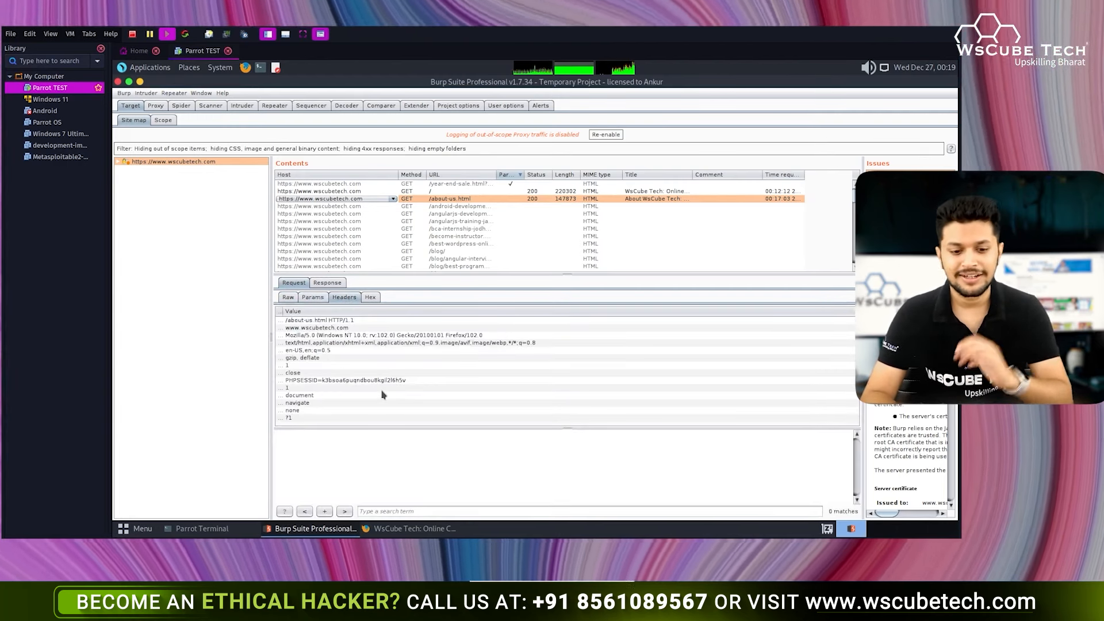
left_click(370, 297)
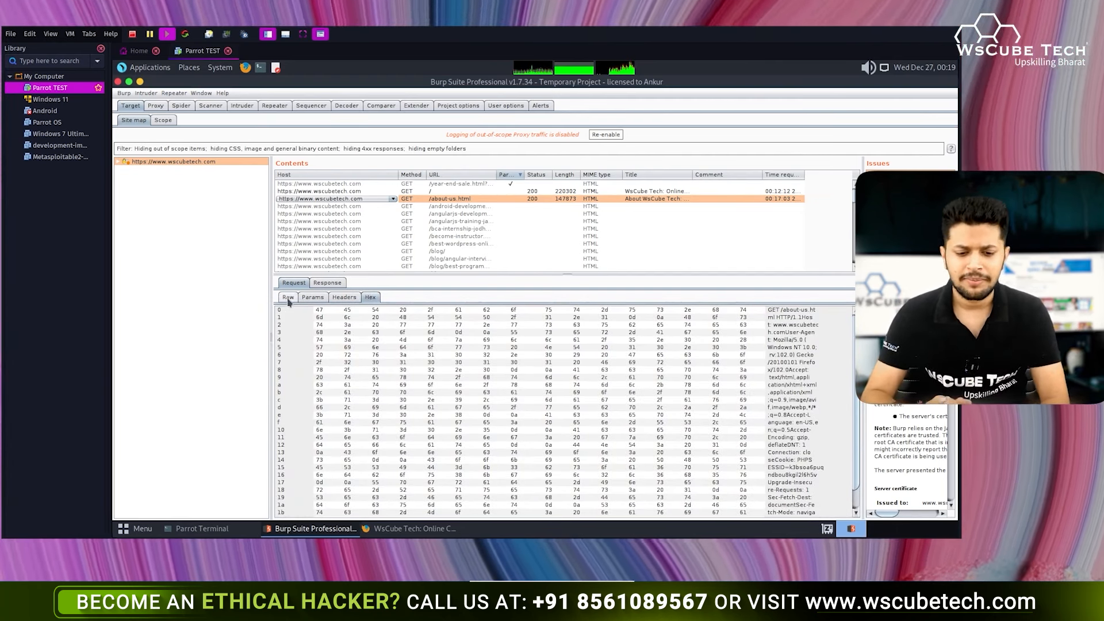
left_click(288, 298)
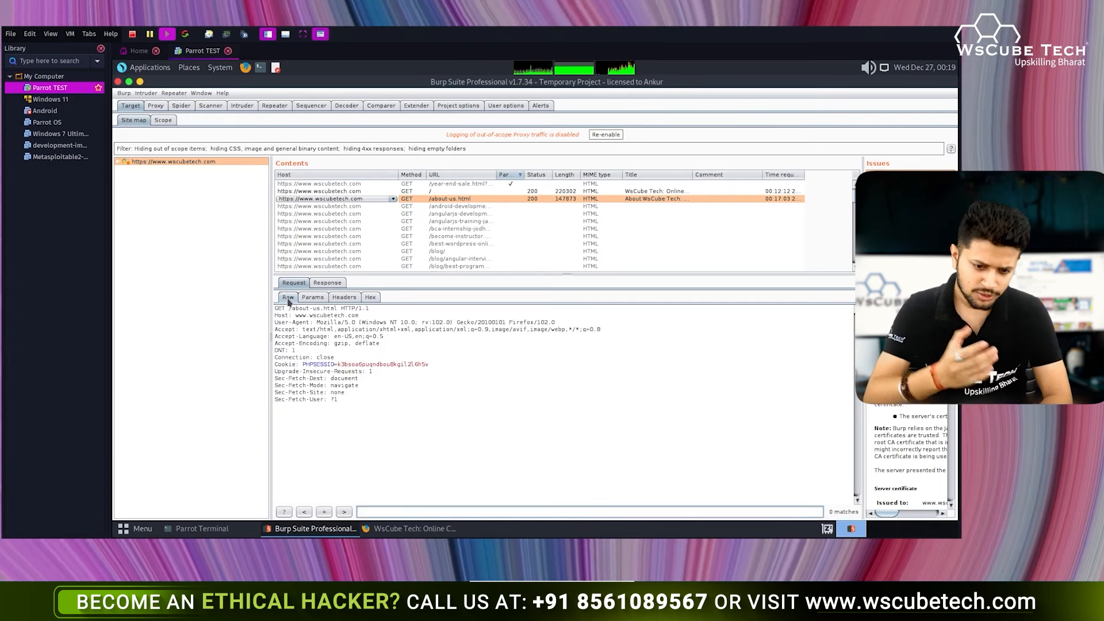
- Show the about-us.html response as HTML source, then rendered as a page
left_click(327, 283)
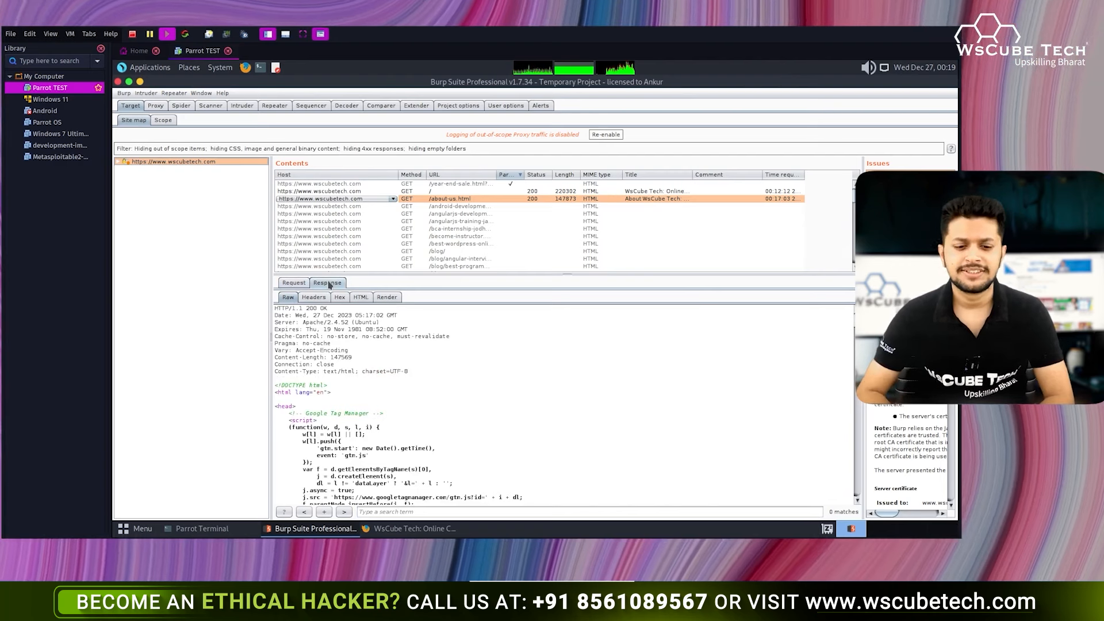
left_click(360, 297)
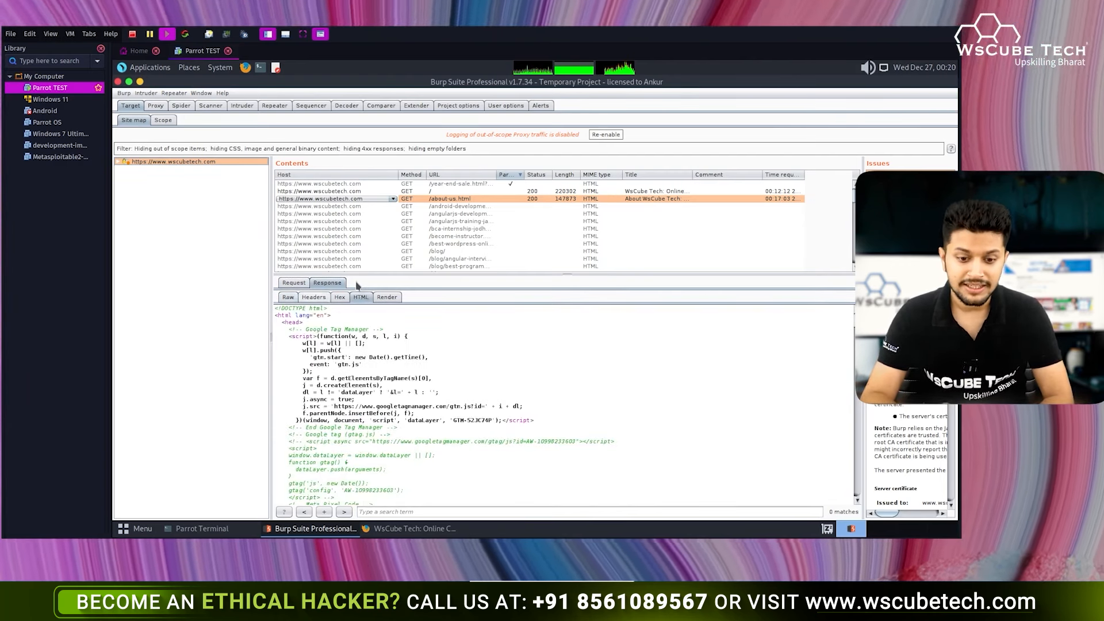
left_click(387, 297)
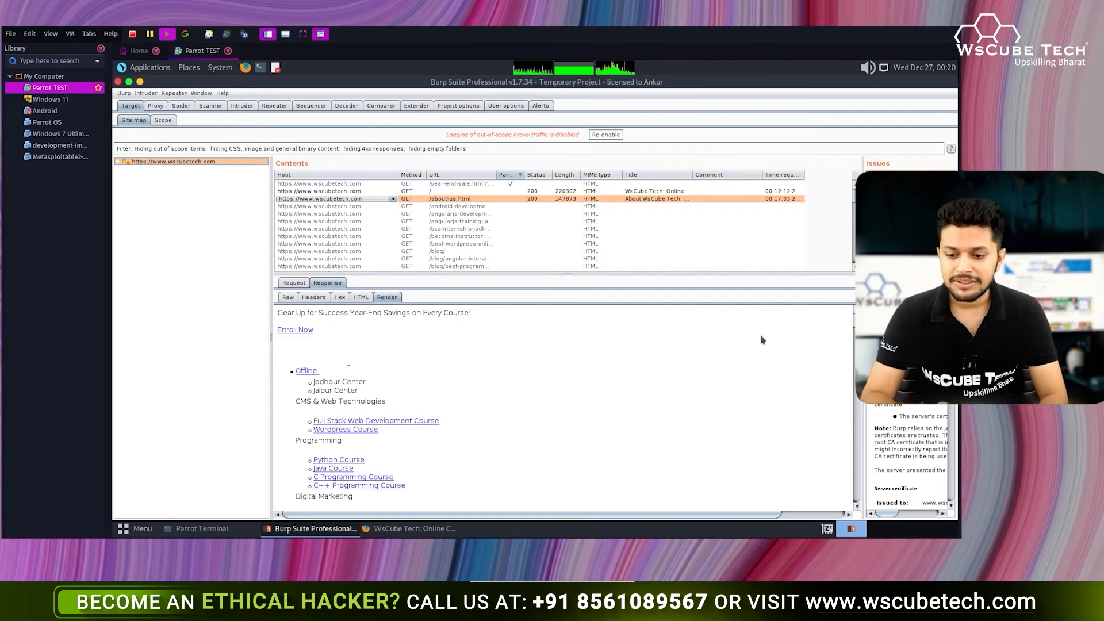
- Scroll the rendered about-us.html page and toggle Render/Raw, finishing on the raw 200 OK response
scroll(817, 327, "down", 10)
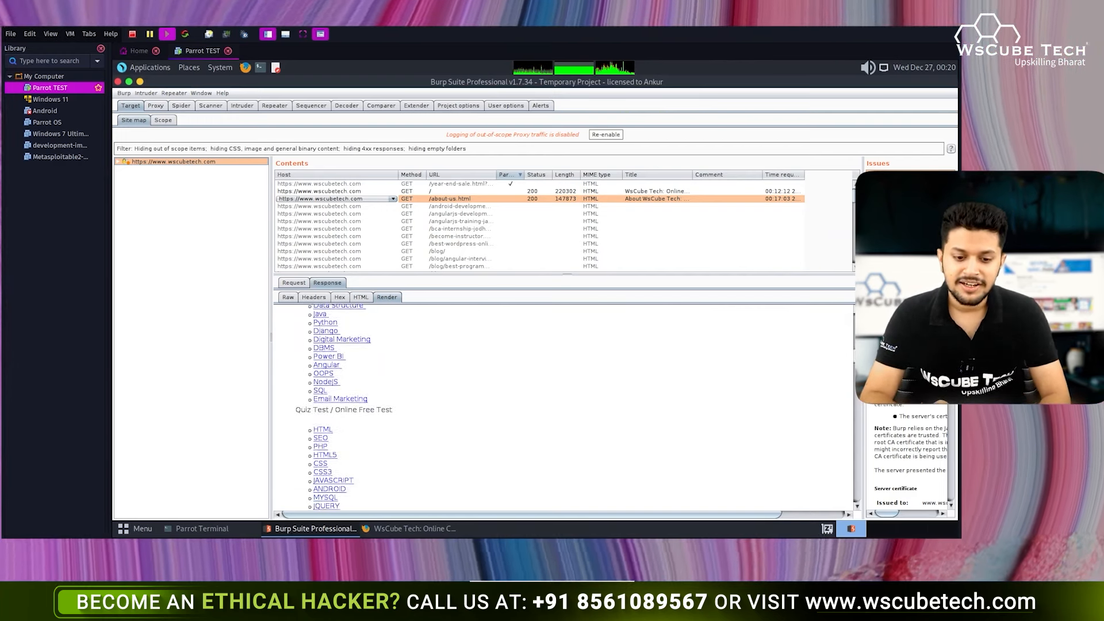
scroll(563, 407, "down", 5)
left_click_drag(868, 408, 582, 312)
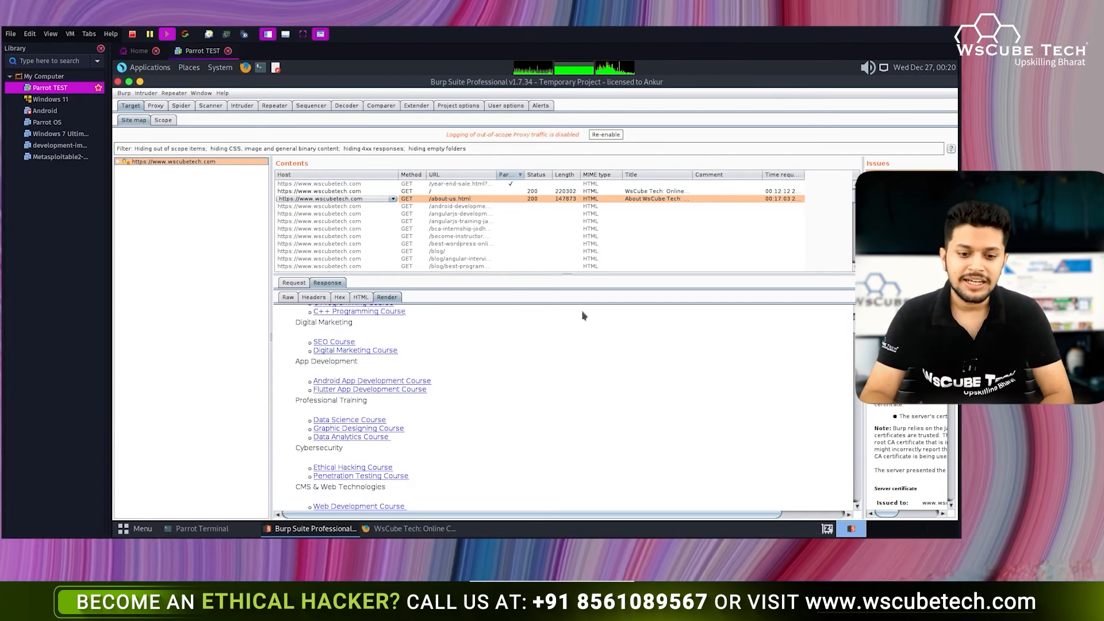
left_click(288, 297)
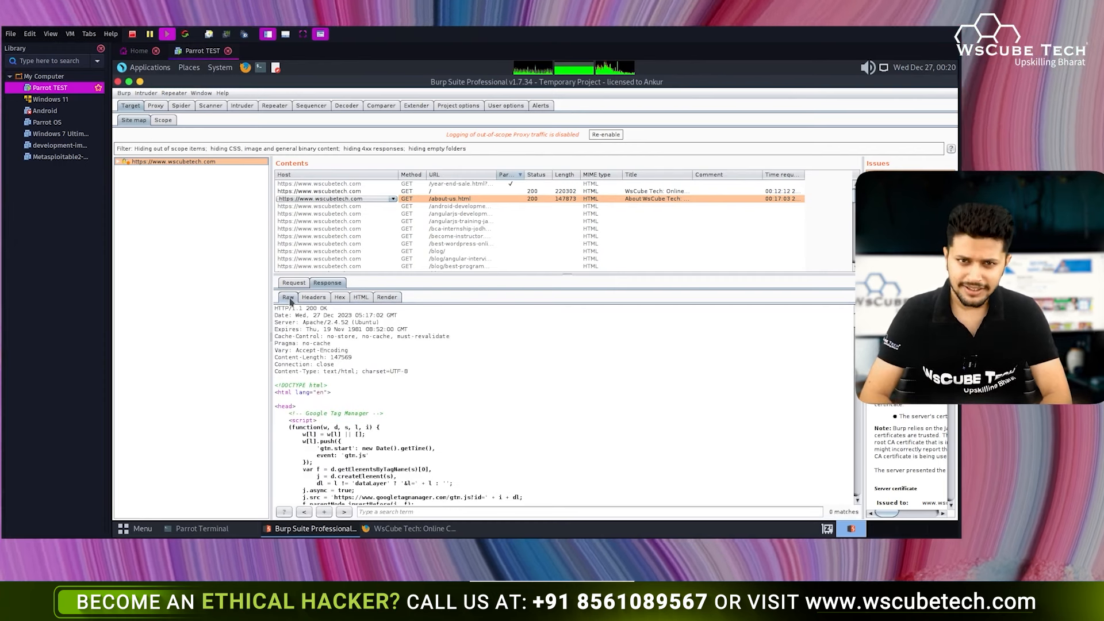
left_click(387, 297)
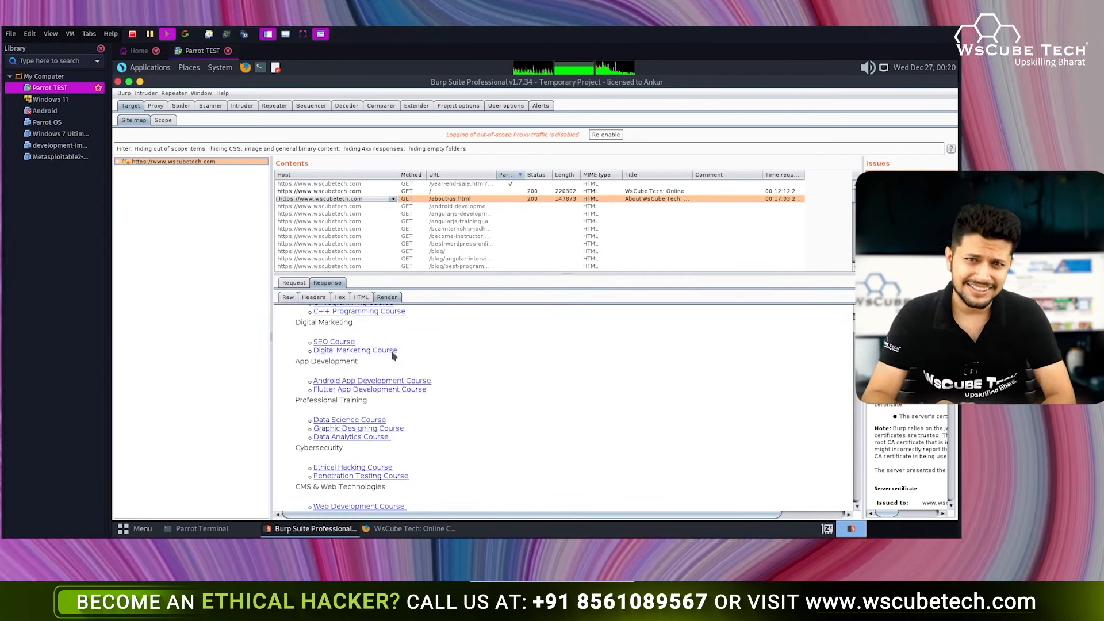
left_click(288, 297)
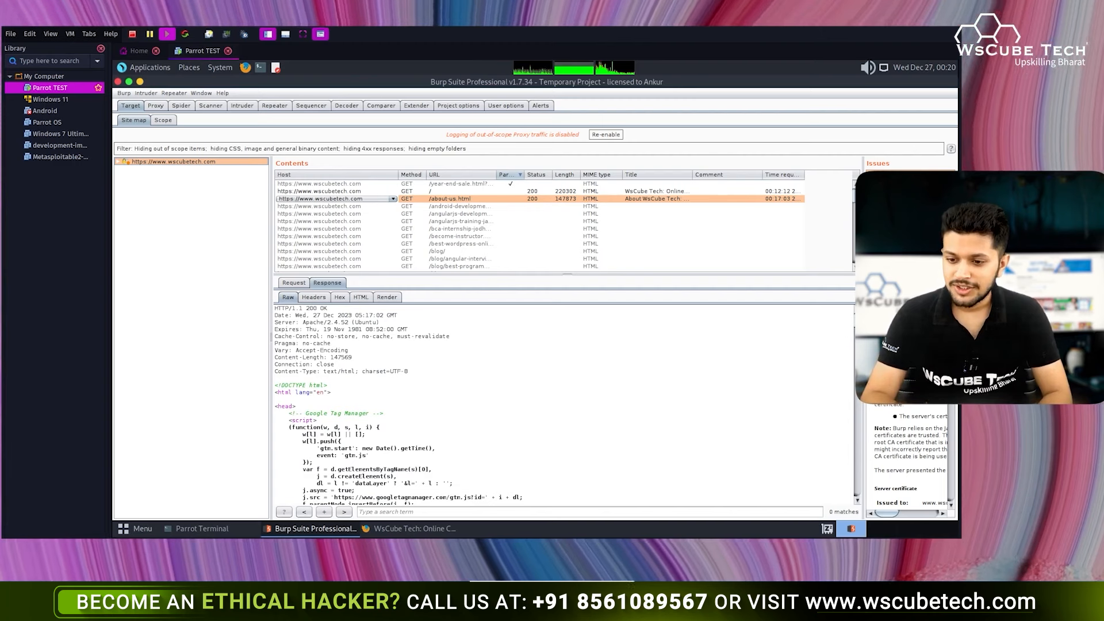
- Widen the advisory pane and highlight the SSL certificate issue's Medium severity and host URL
left_click_drag(862, 230, 678, 228)
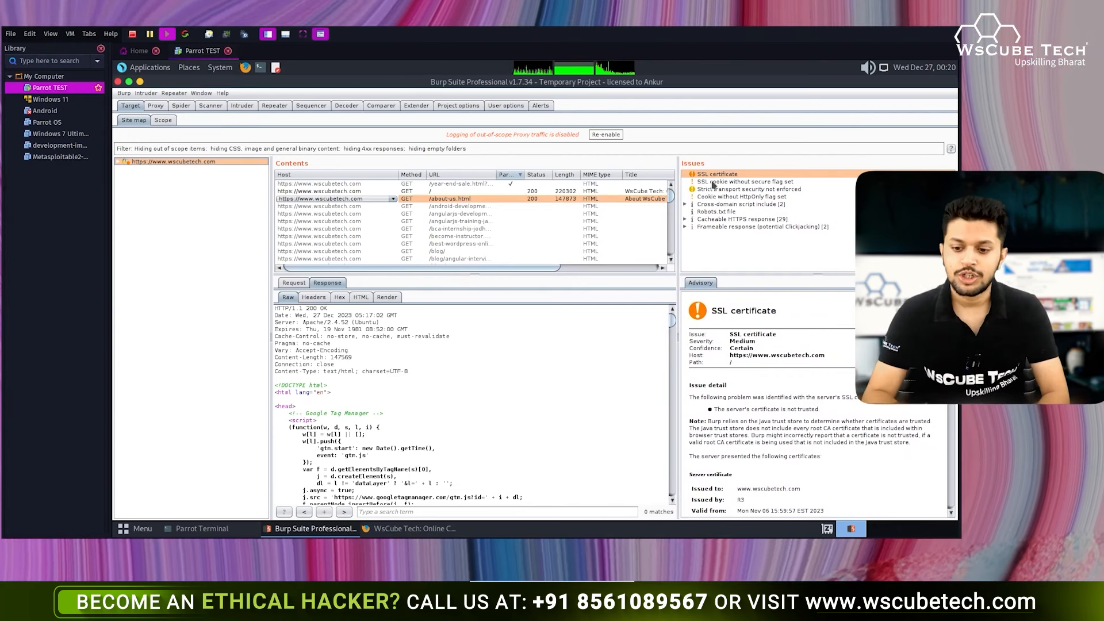
left_click_drag(727, 344, 755, 343)
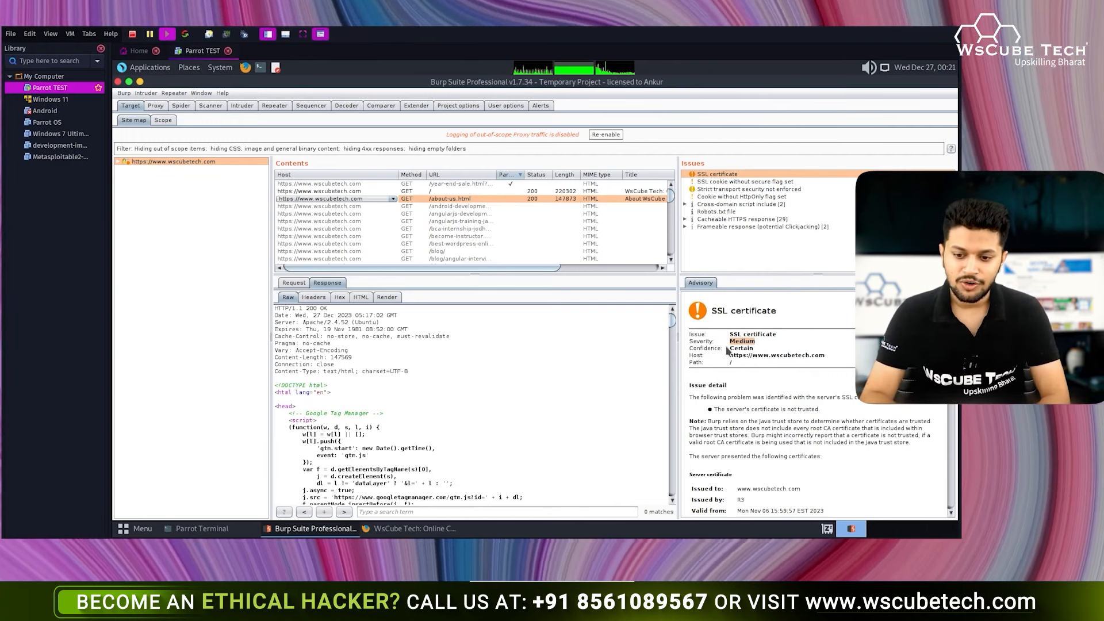
left_click(746, 352)
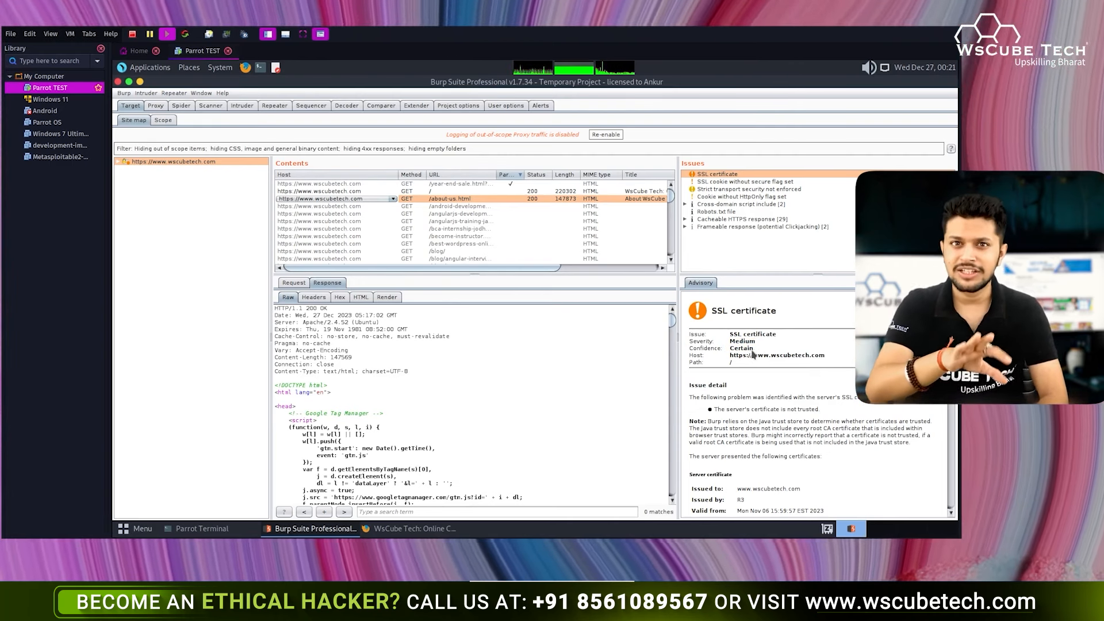
left_click_drag(726, 356, 834, 357)
left_click(834, 358)
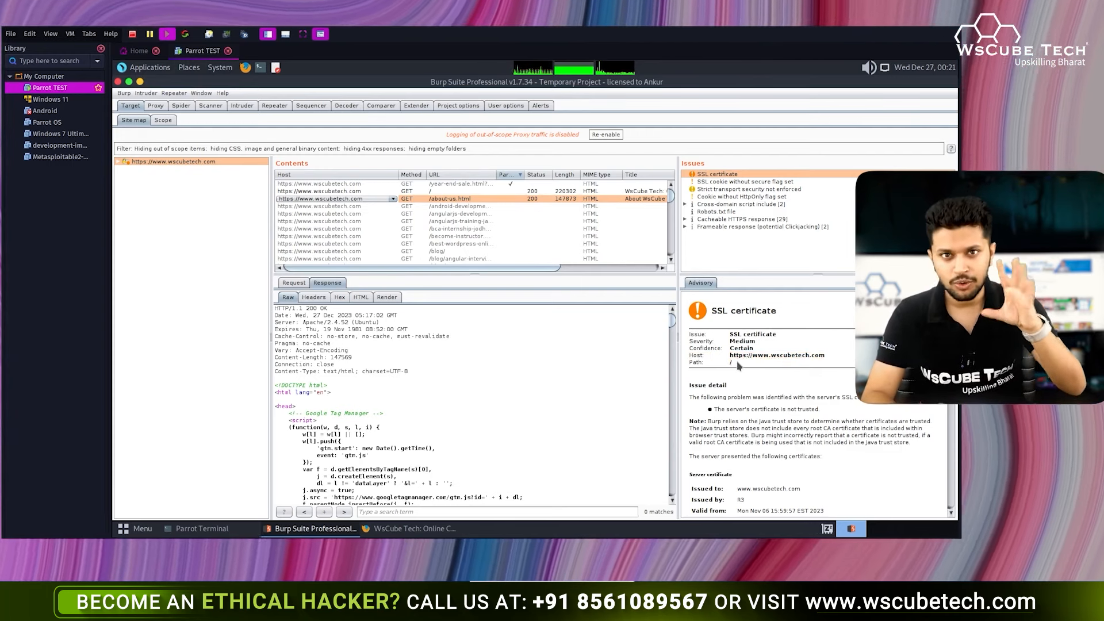
scroll(739, 366, "down", 5)
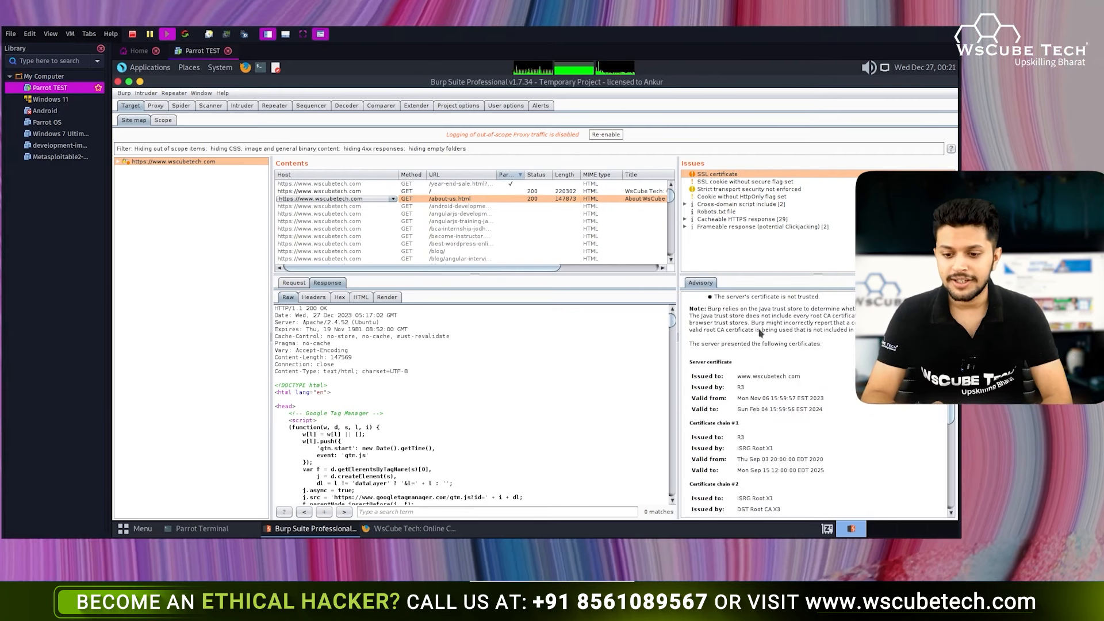
scroll(762, 393, "down", 3)
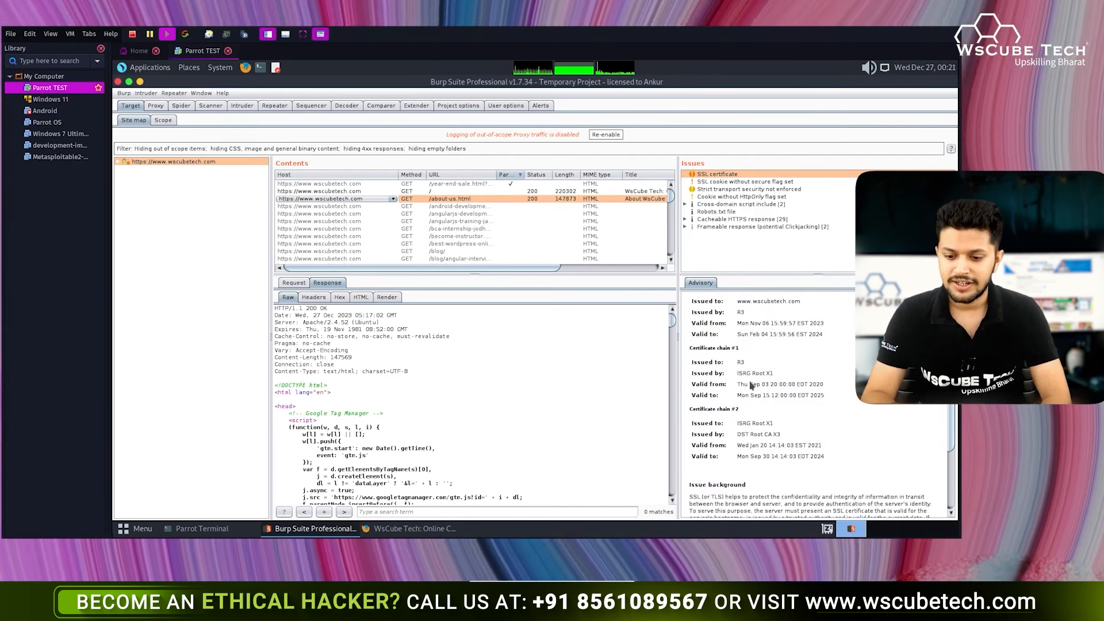
scroll(750, 385, "down", 6)
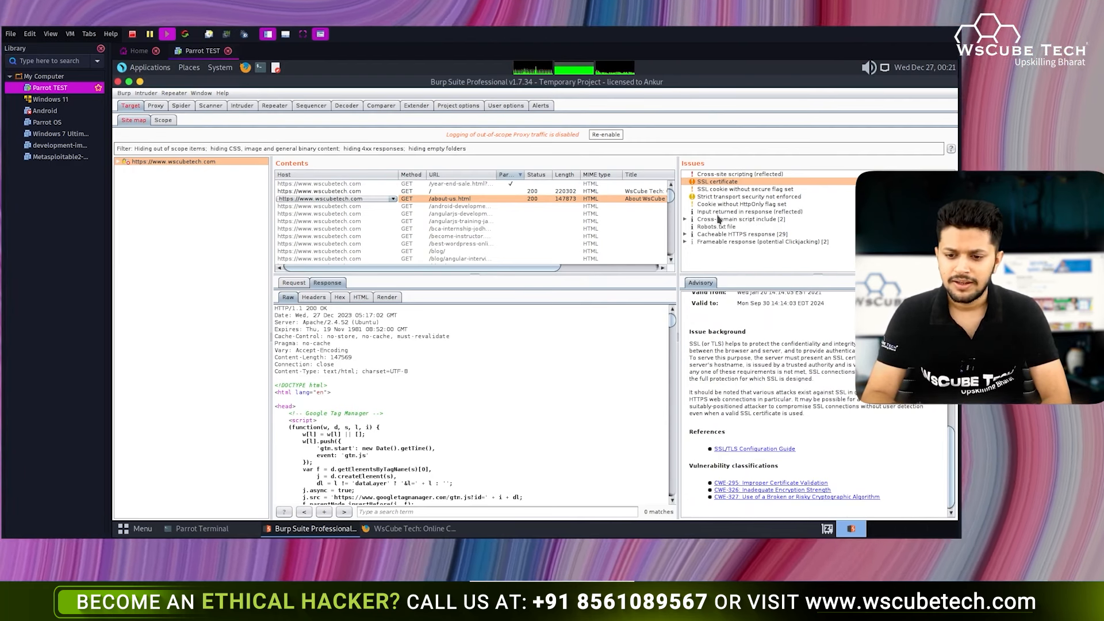
- Review the reflected cross-site scripting issue's Certain confidence, then the SSL certificate issue
left_click(741, 212)
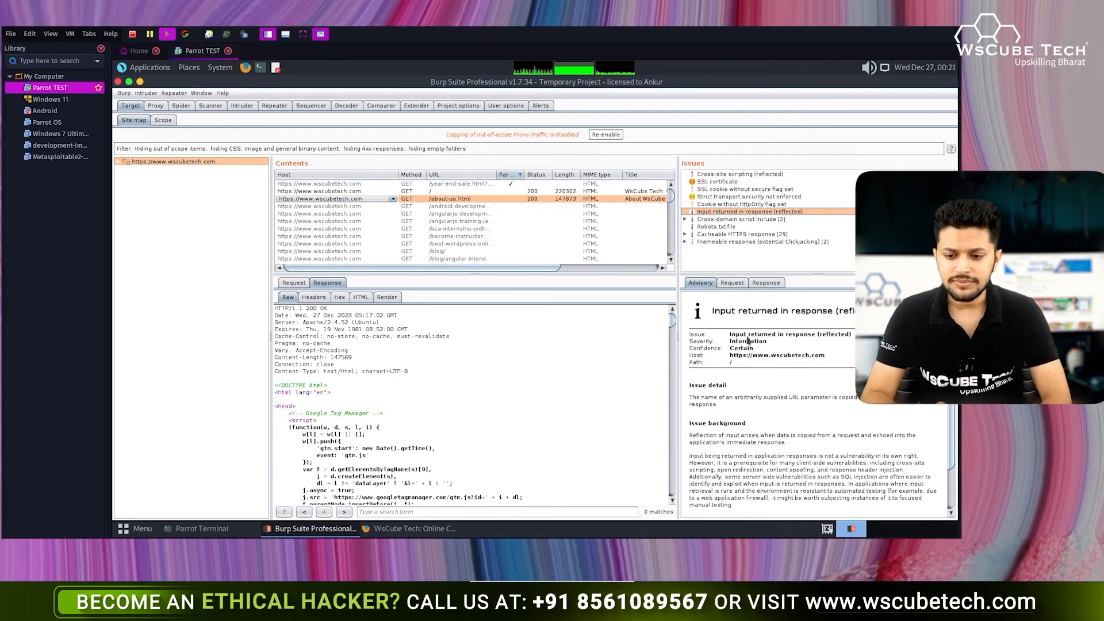
left_click_drag(757, 350, 734, 355)
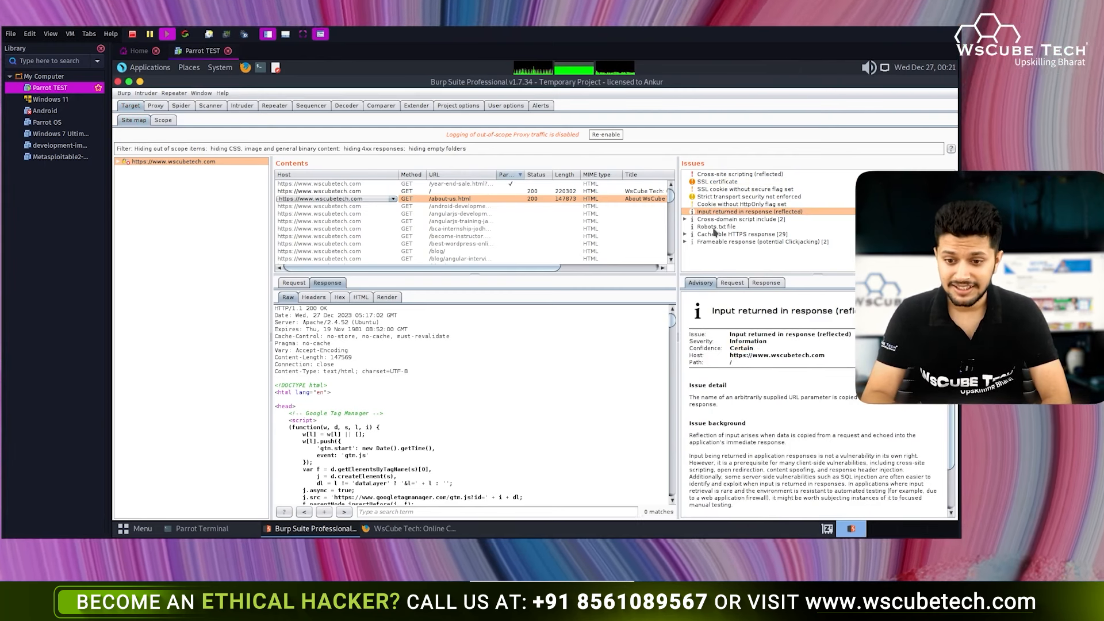
left_click(716, 181)
- Open the SSL cookie without secure flag issue and read its remediation advice
left_click(713, 190)
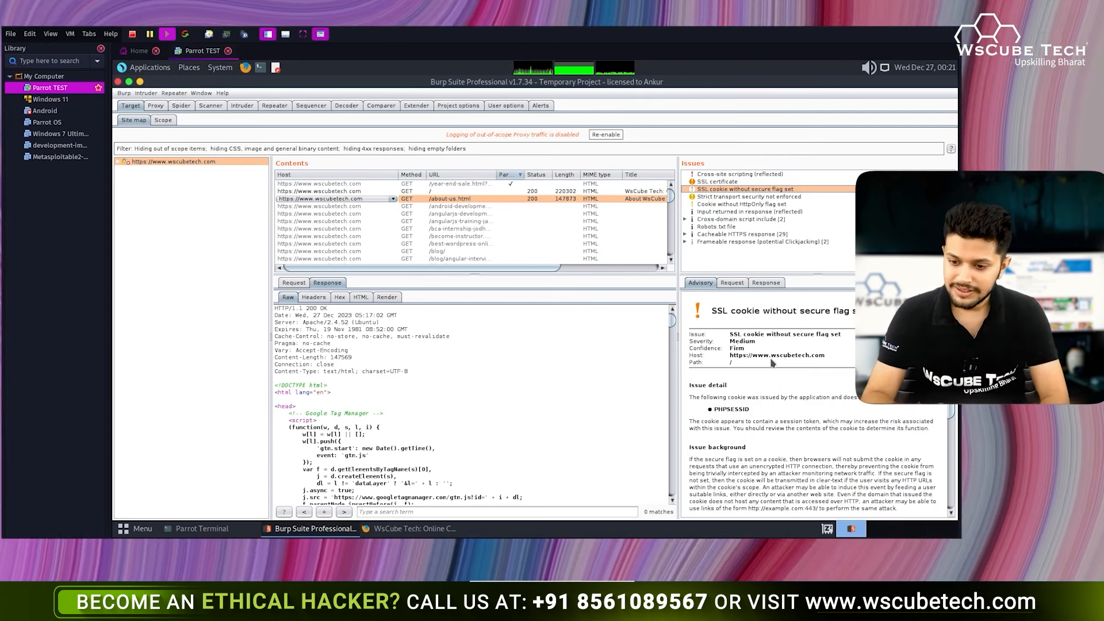
scroll(738, 404, "down", 3)
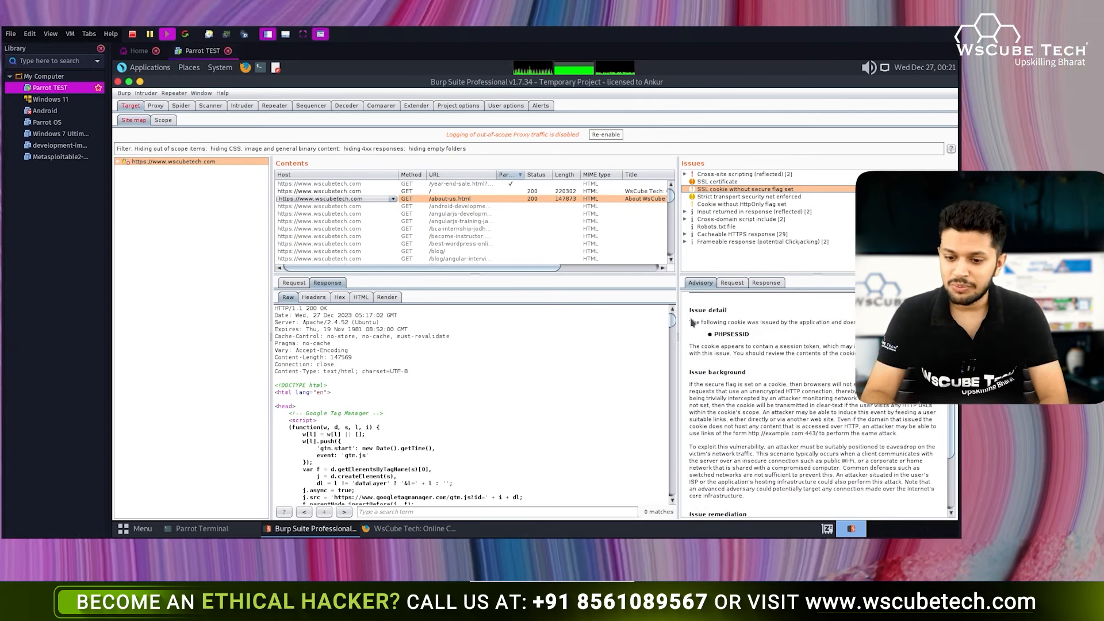
left_click_drag(689, 322, 727, 347)
scroll(765, 397, "down", 4)
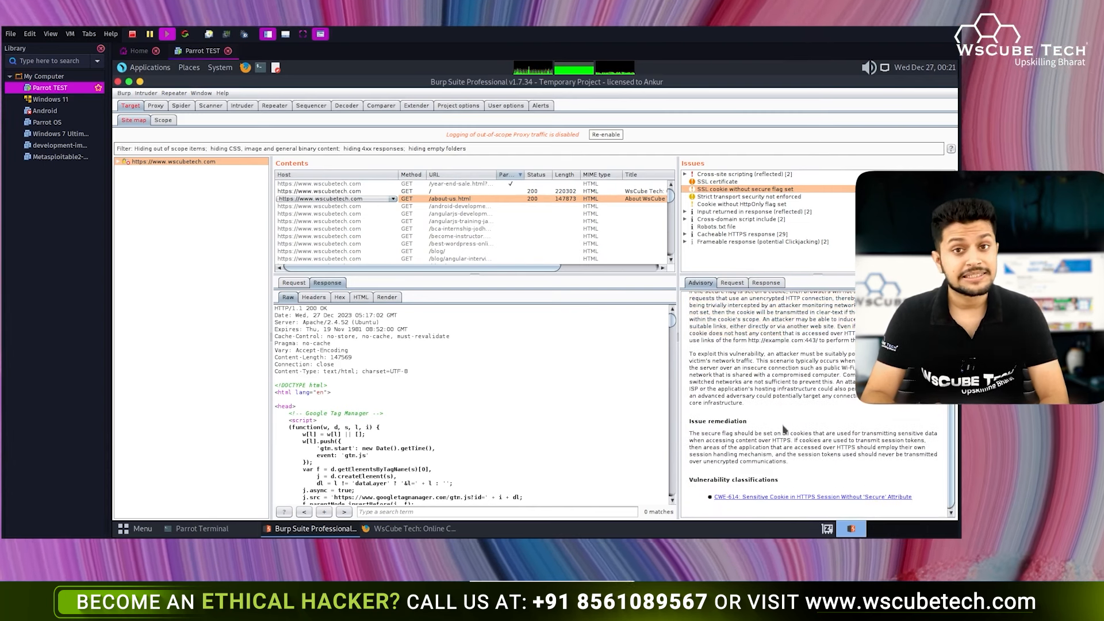
left_click_drag(689, 424, 806, 464)
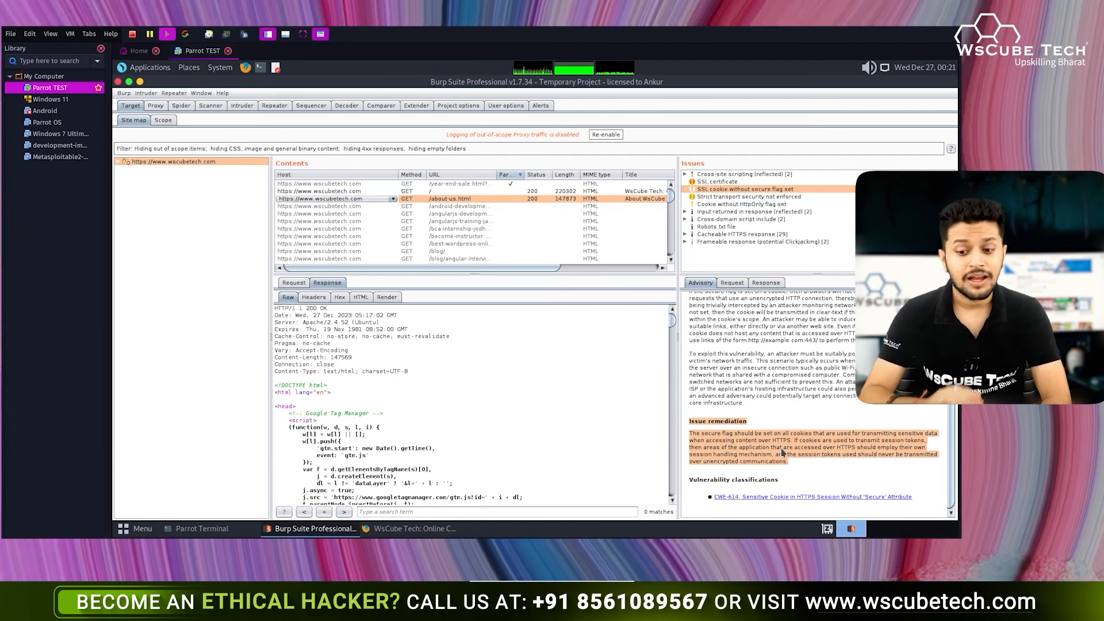
left_click(781, 453)
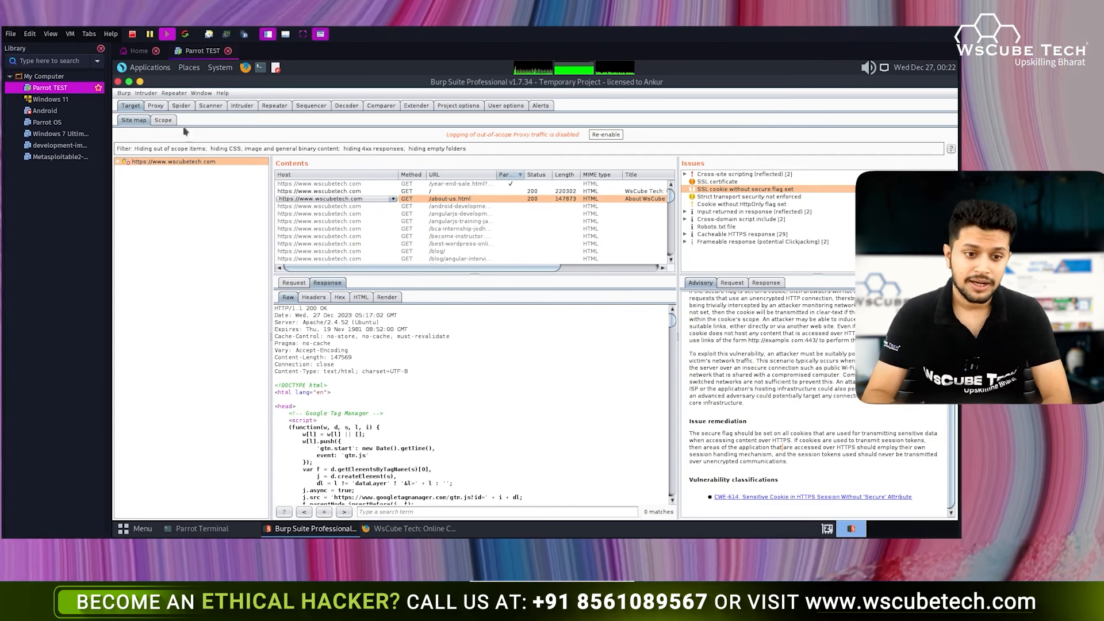
left_click(163, 121)
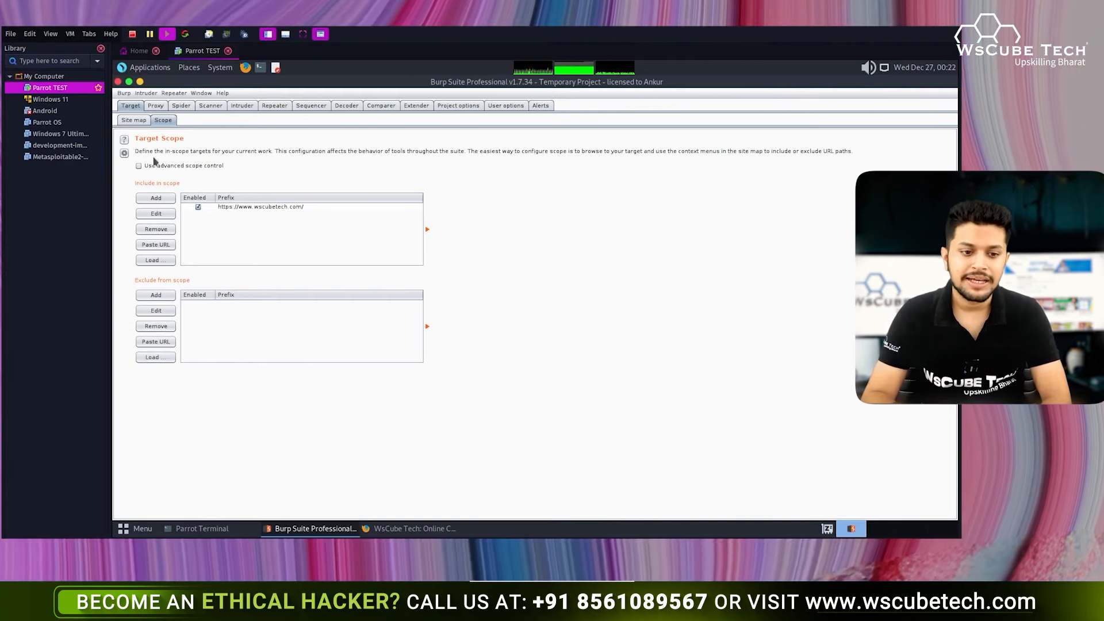
left_click(134, 120)
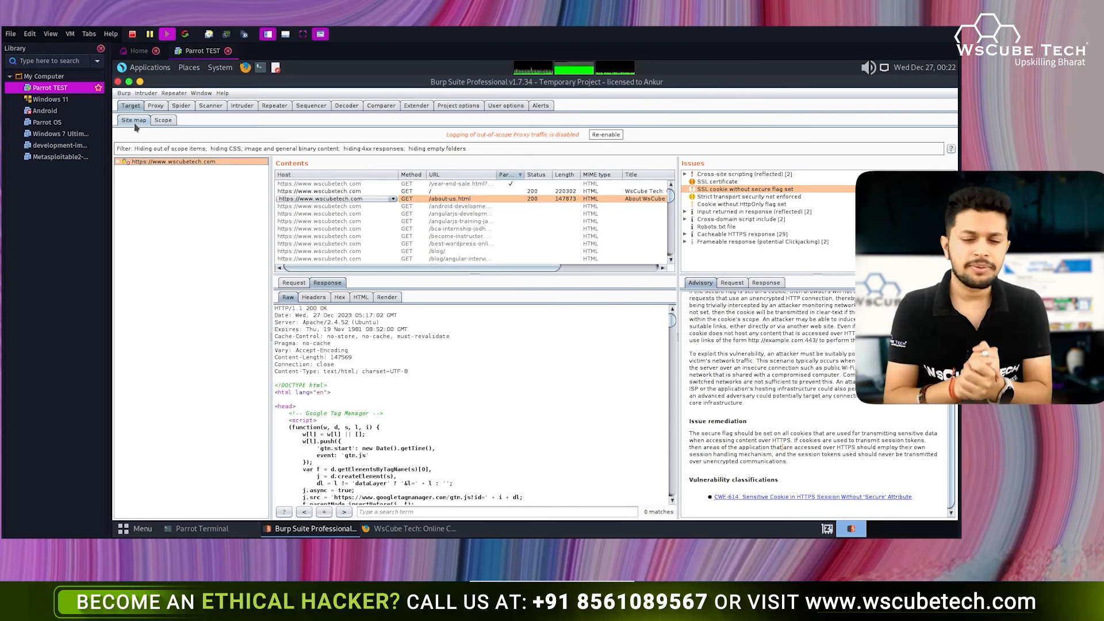
- Inspect an angularjs page row, the about-us.html response and the root page's request
left_click(329, 214)
left_click(453, 206)
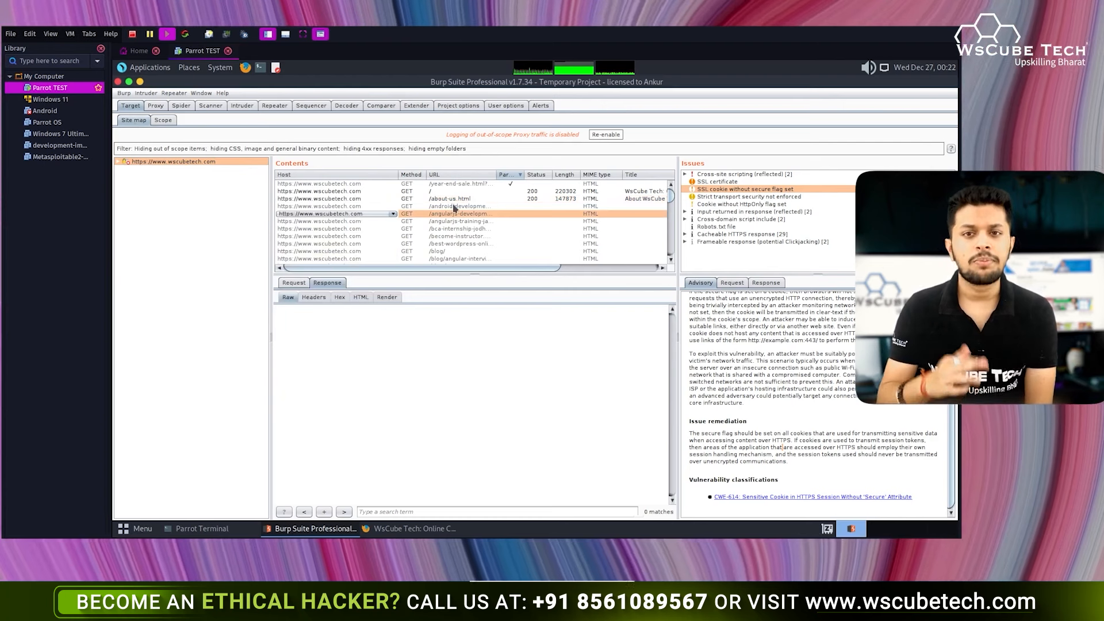
left_click(453, 199)
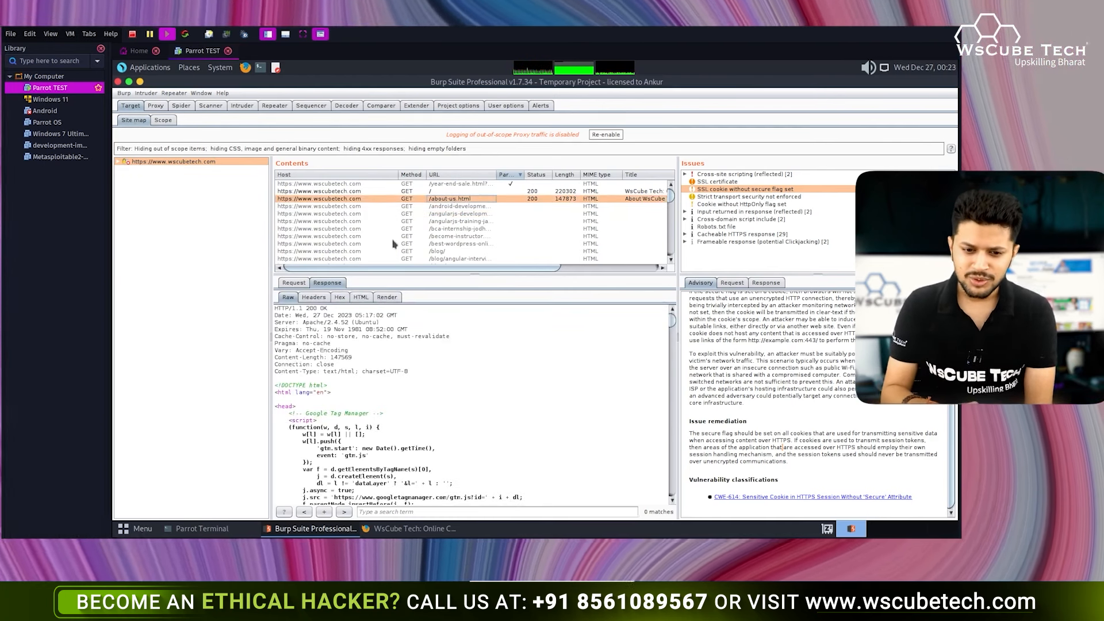
left_click(333, 191)
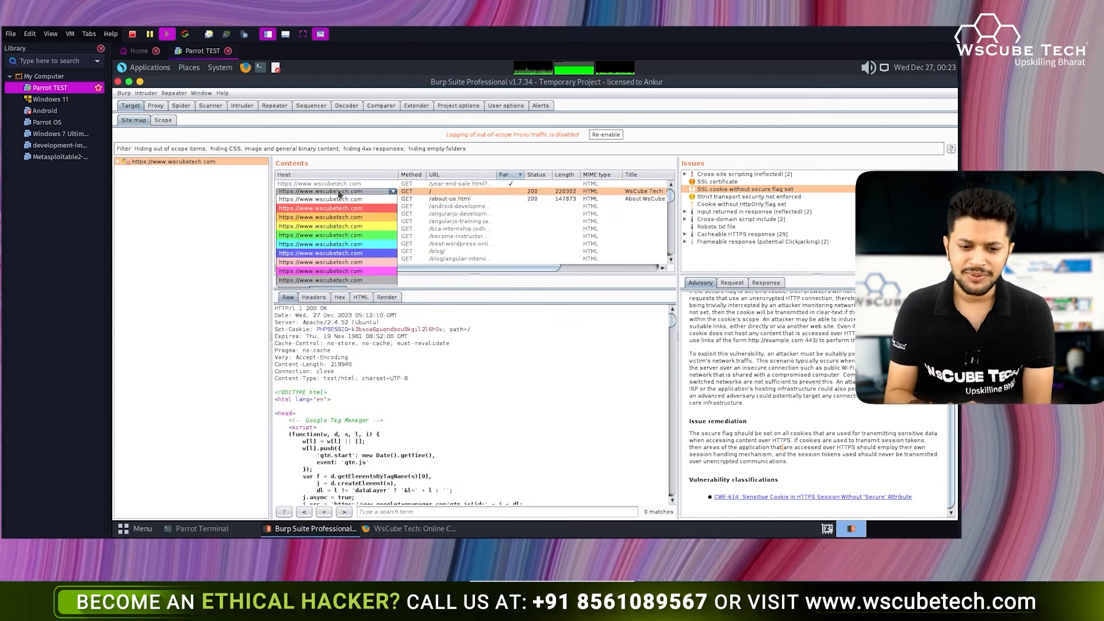
left_click(290, 290)
left_click(286, 286)
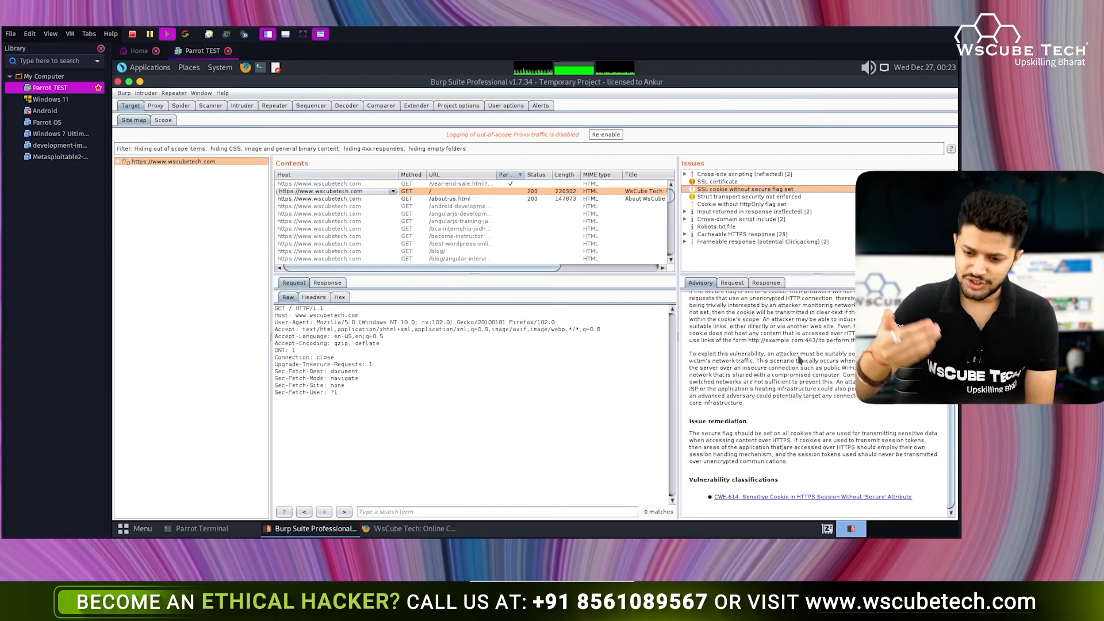
- Spider the wscubetech.com host from the site tree's context menu
scroll(799, 359, "up", 6)
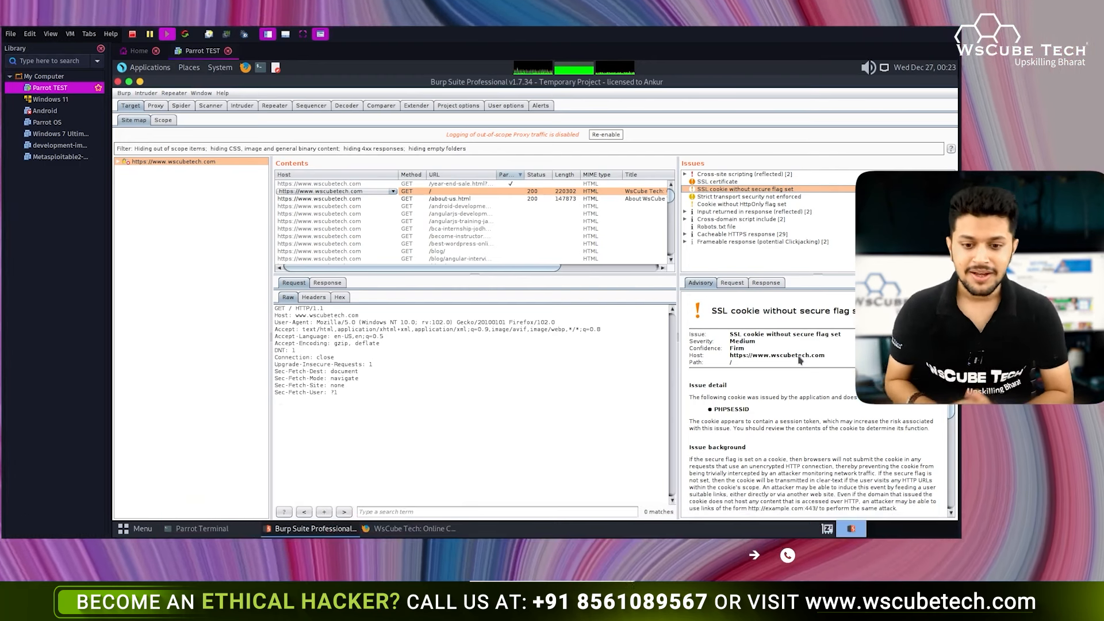
right_click(217, 163)
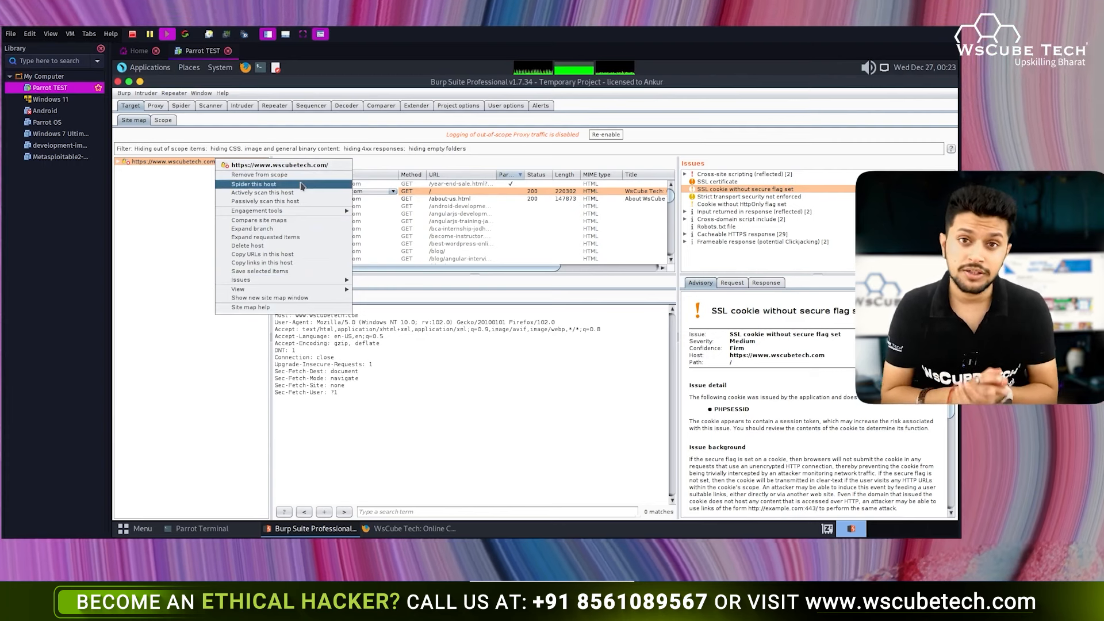
left_click(181, 107)
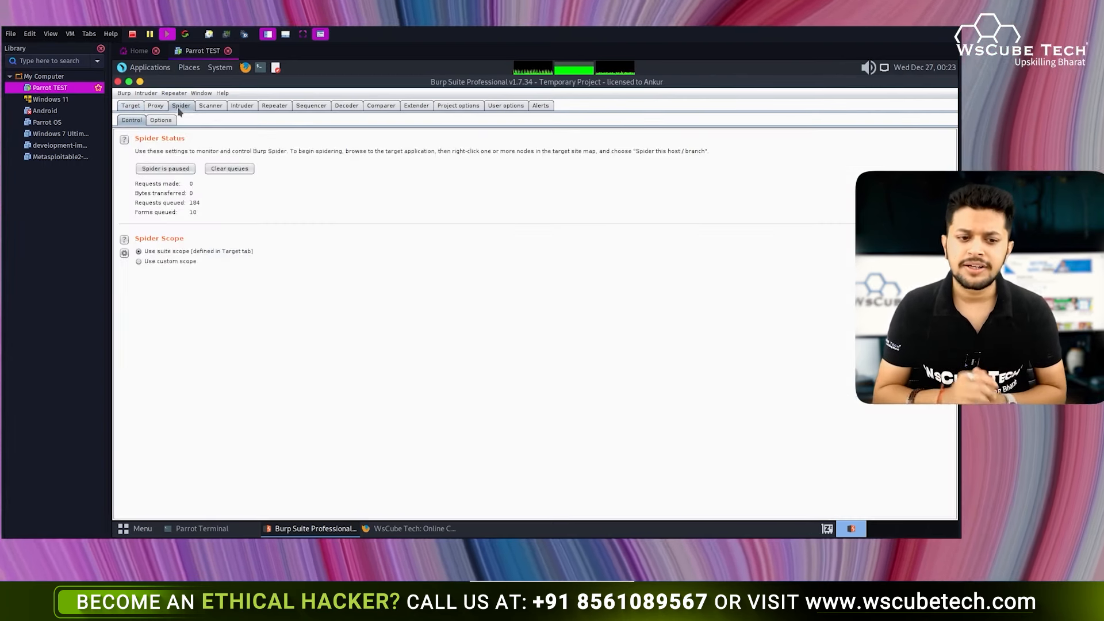
- Switch back to the Target site map for wscubetech.com
left_click(130, 106)
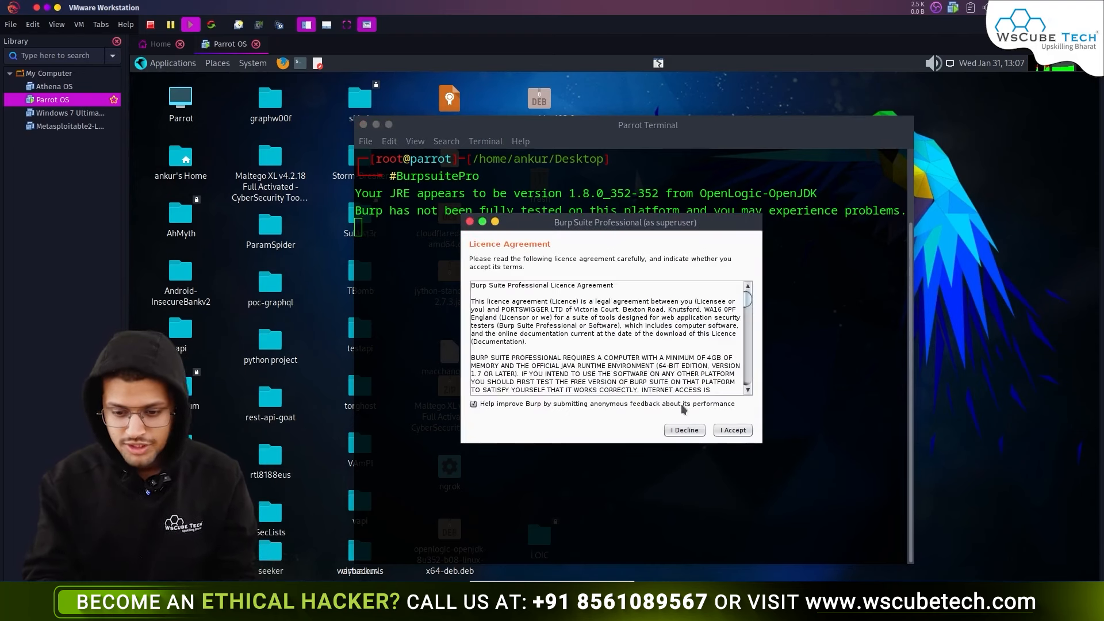
- Dismiss the licence dialogs, quit the root Burp instance and exit the root shell
left_click(732, 430)
left_click(694, 433)
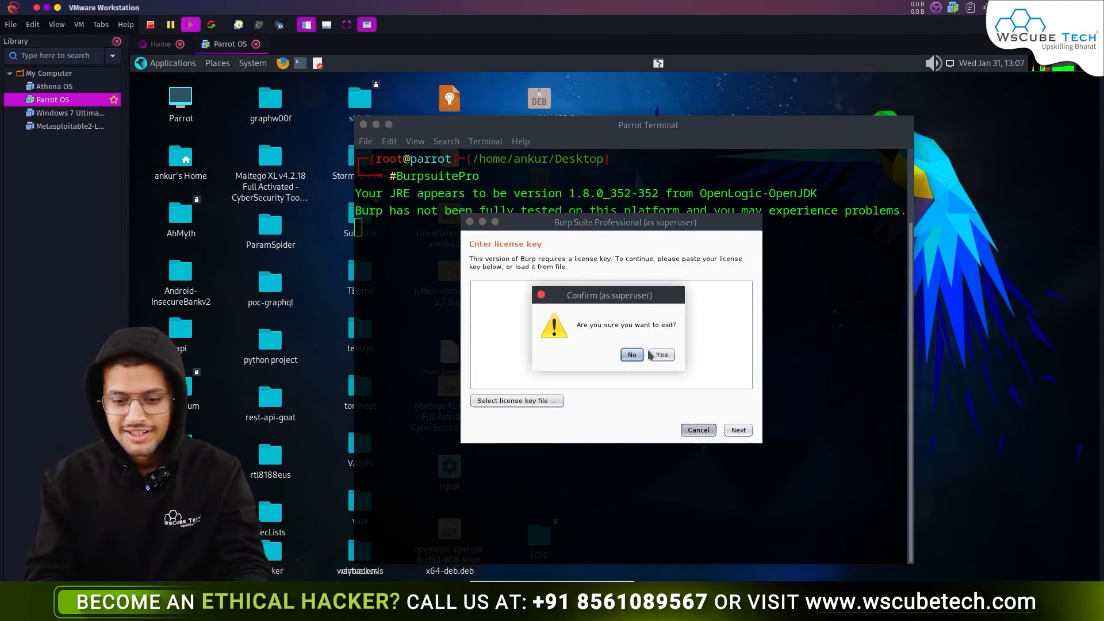
left_click(661, 355)
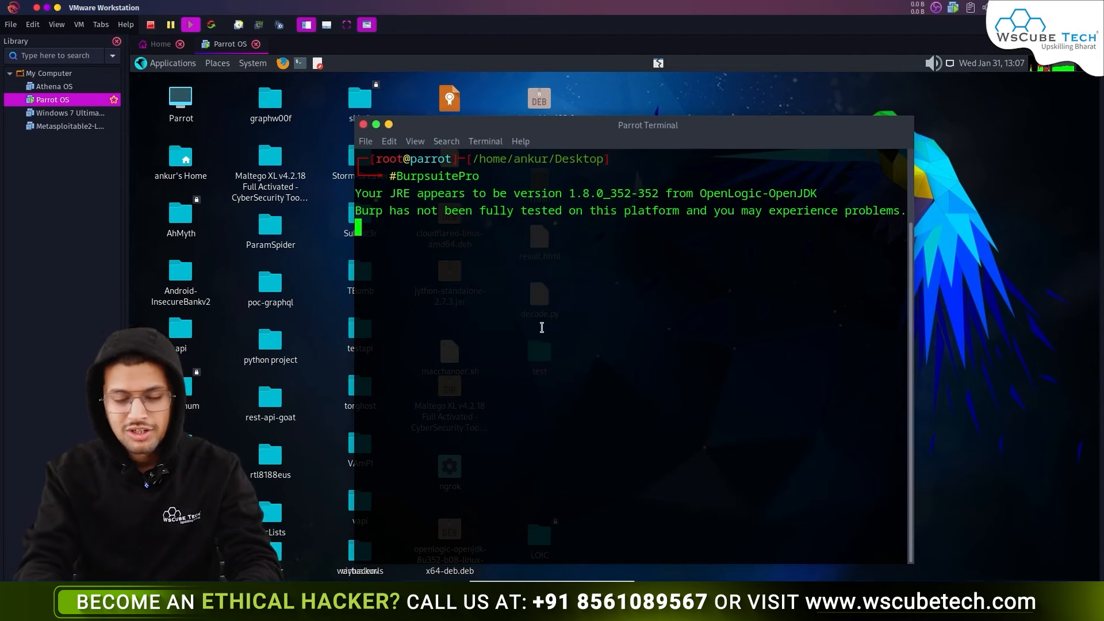
type("exi")
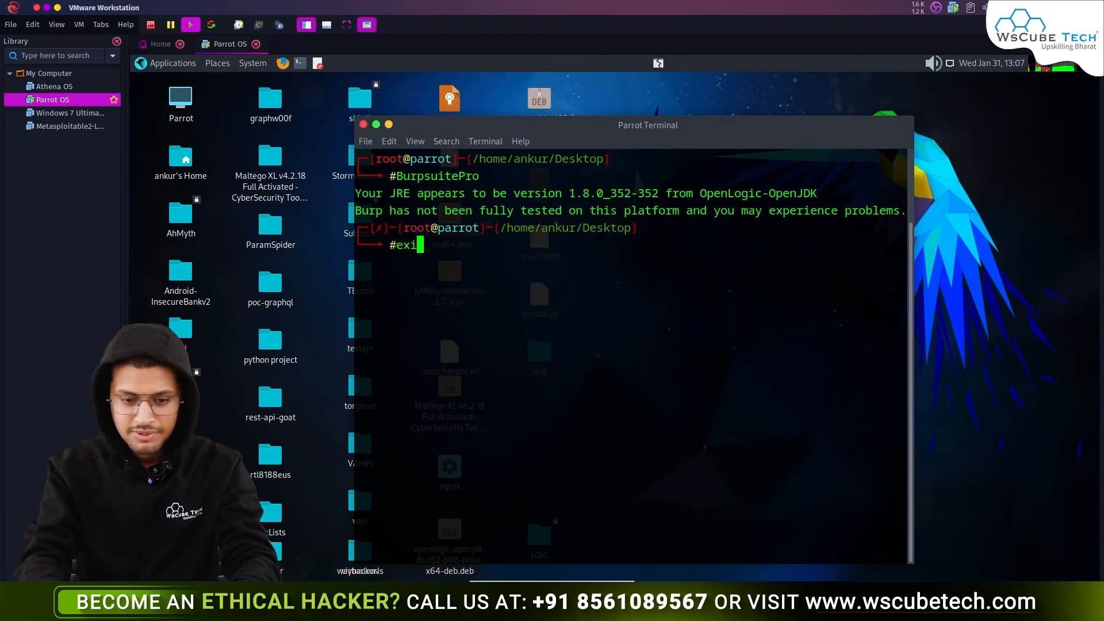
type("t")
key("Return")
- Relaunch BurpsuitePro as the regular user with a temporary project and default settings
type("BurpsuitePro")
key("Return")
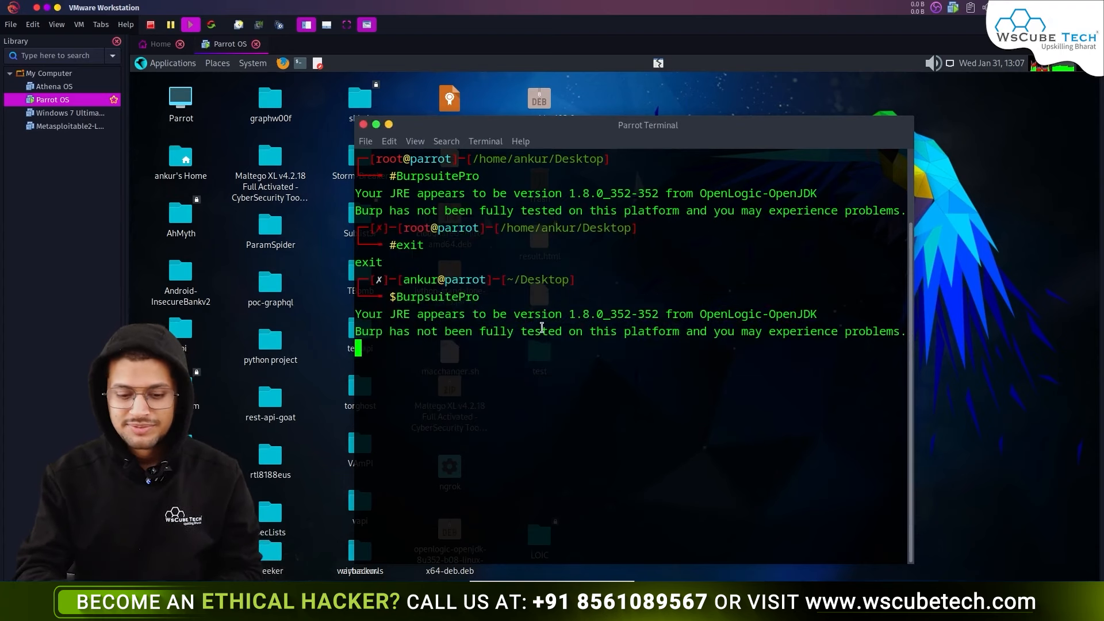
key("Return")
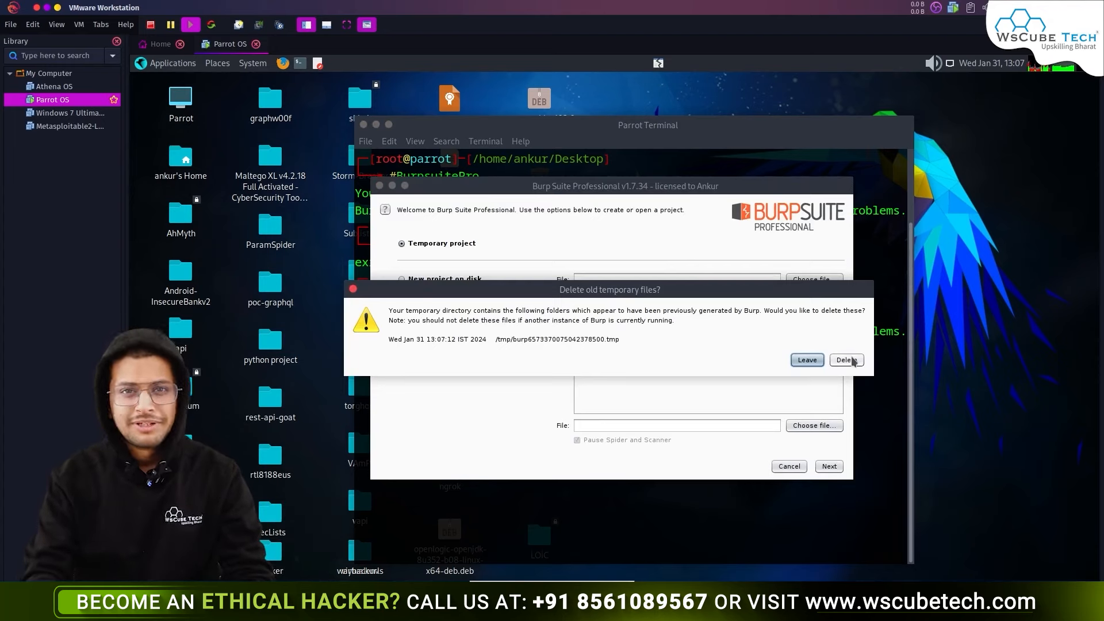
left_click(853, 361)
left_click(831, 466)
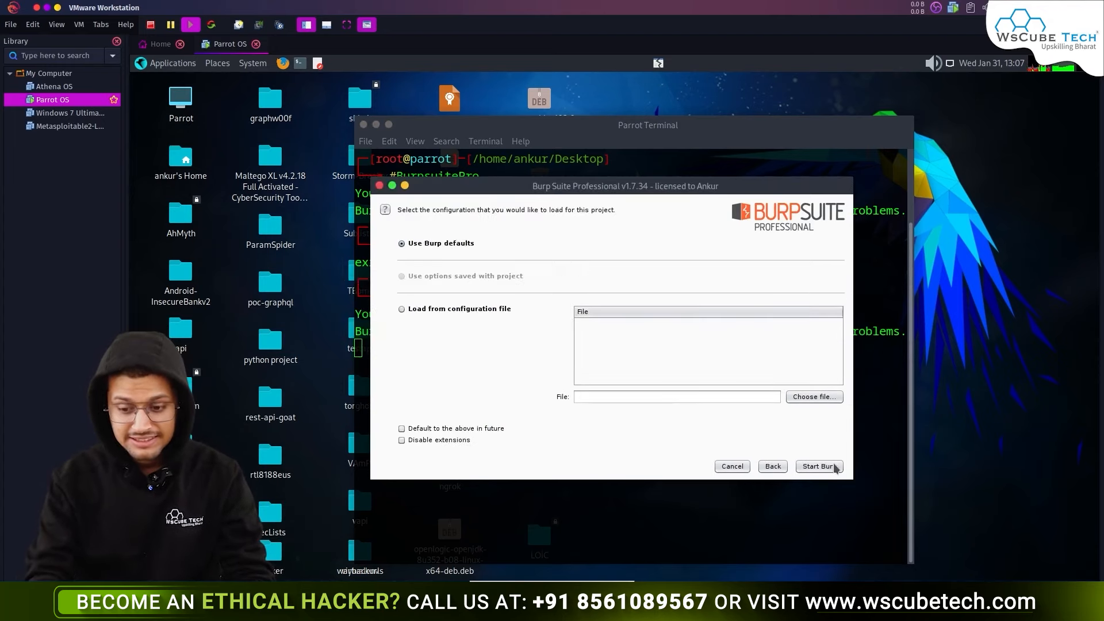
left_click(834, 465)
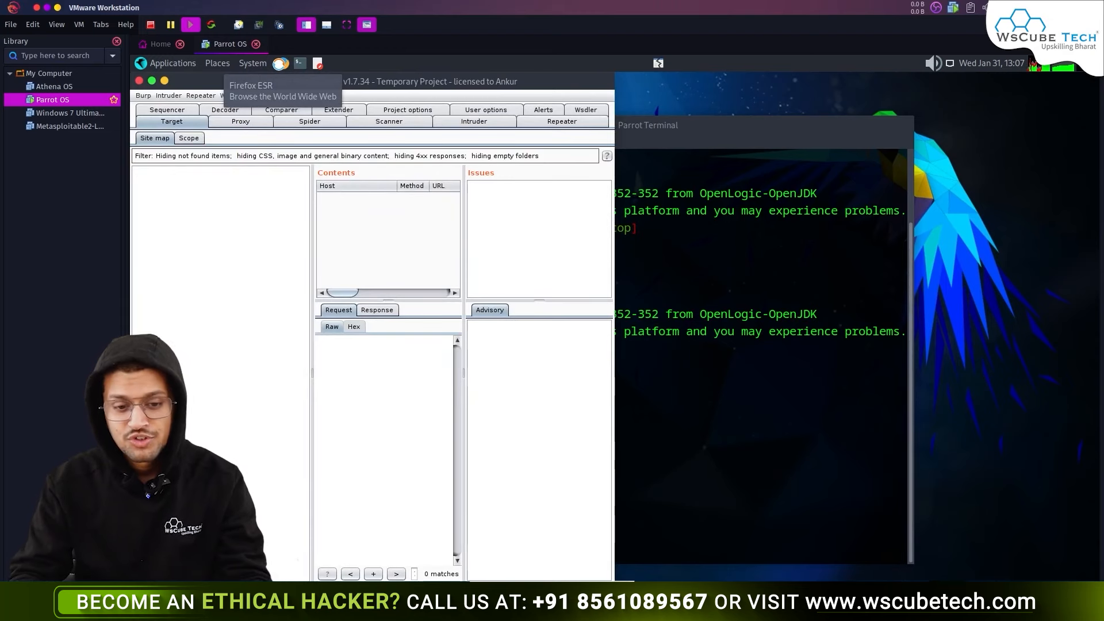
- Open Firefox snapped to the right half and route its traffic through the burp FoxyProxy profile
left_click(280, 64)
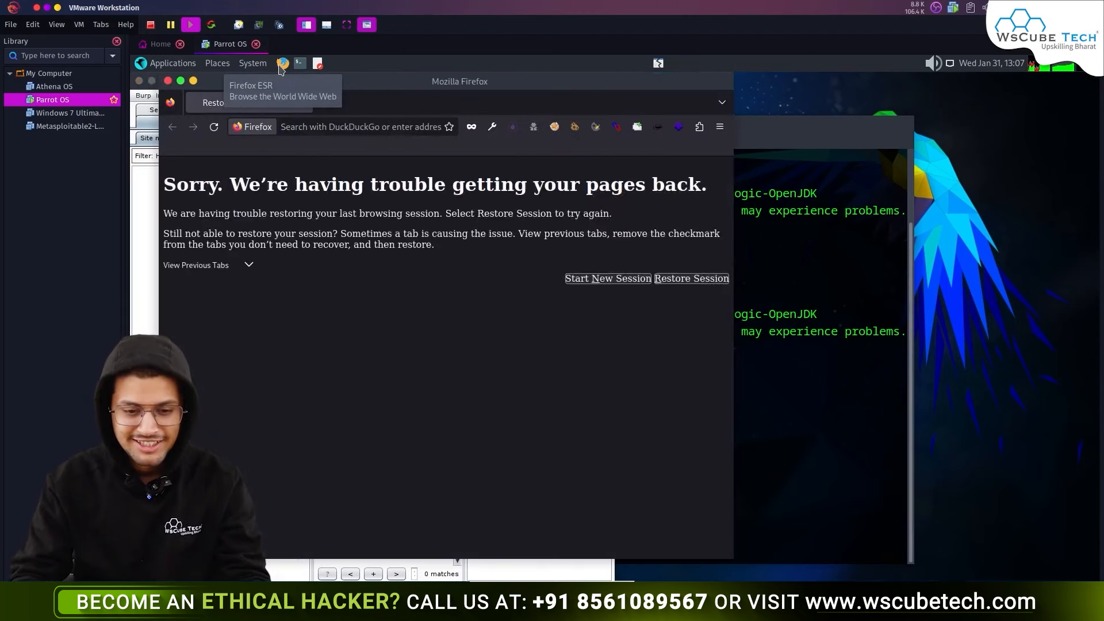
key("super+Right")
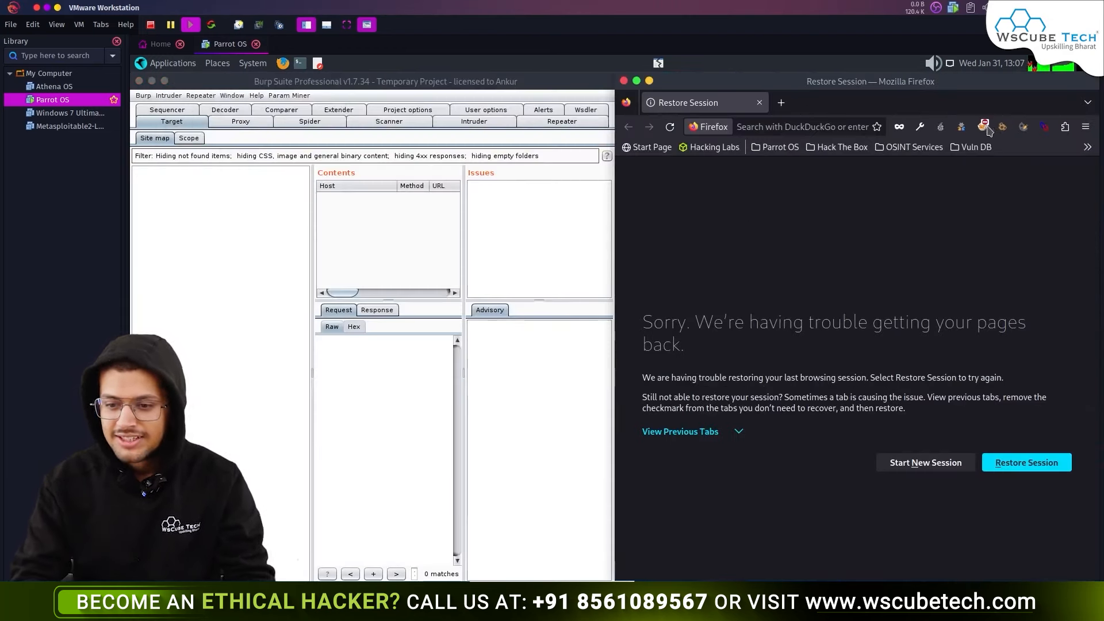
left_click(984, 127)
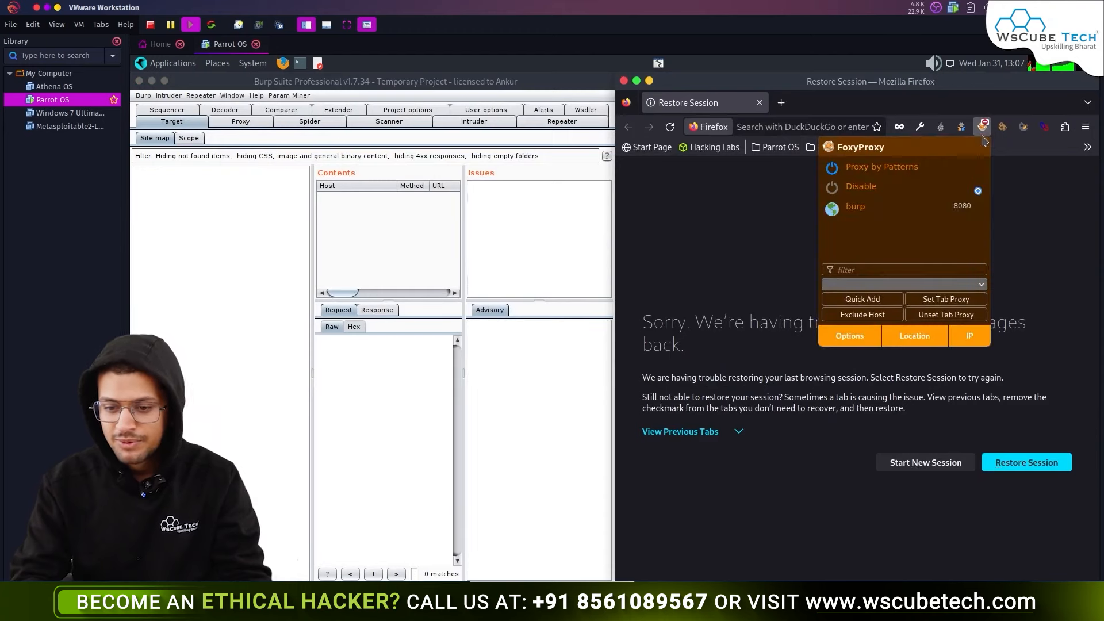
left_click(930, 212)
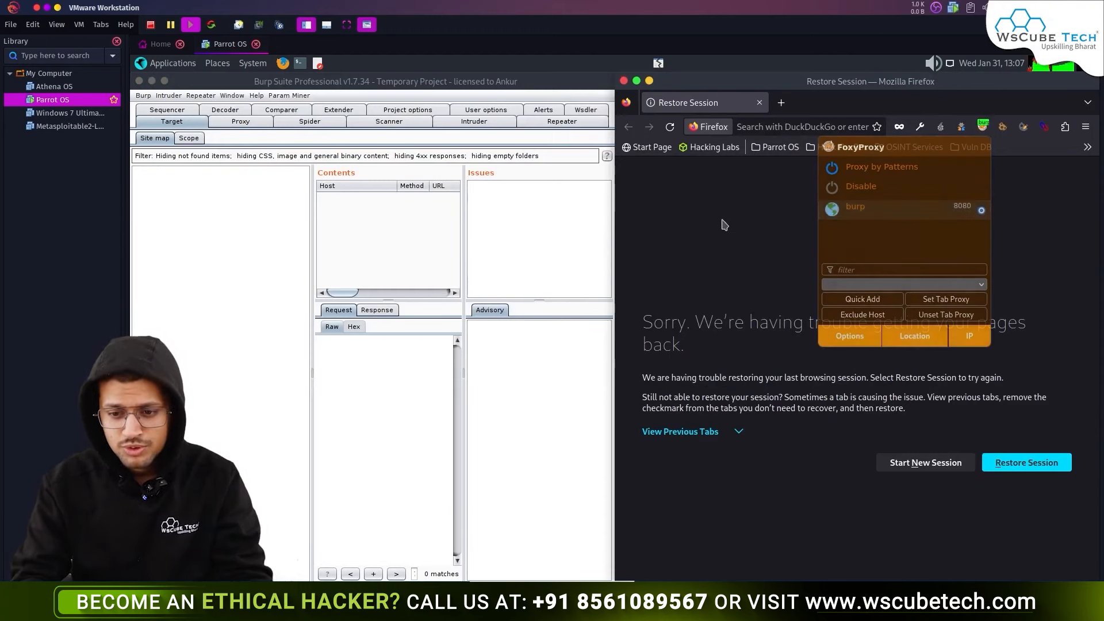
left_click(800, 126)
type("wscubetech.com/")
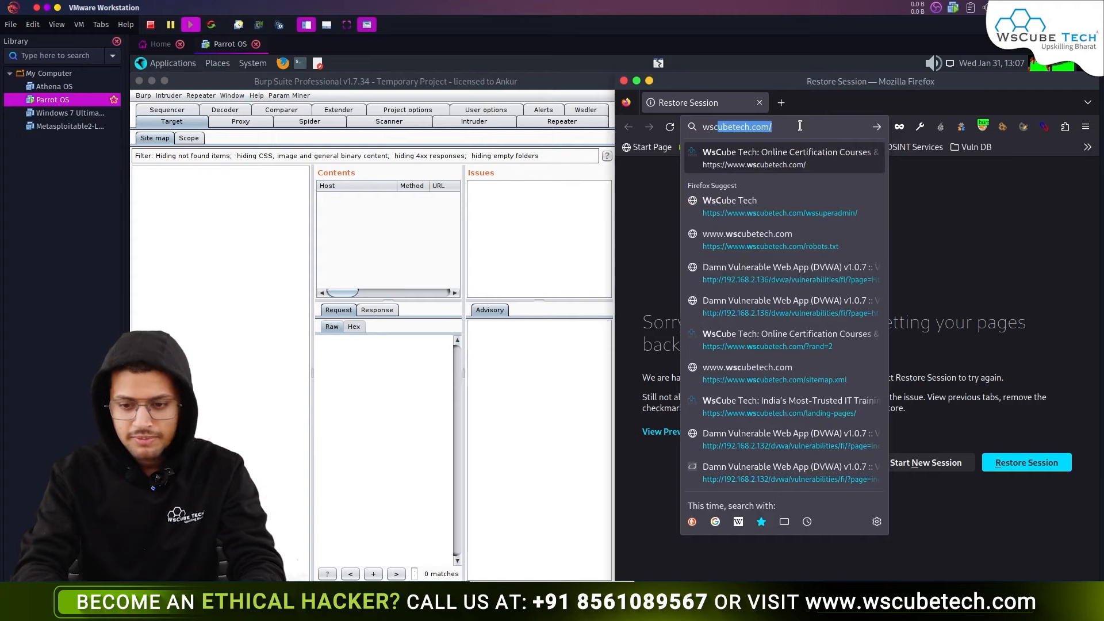
key("Return")
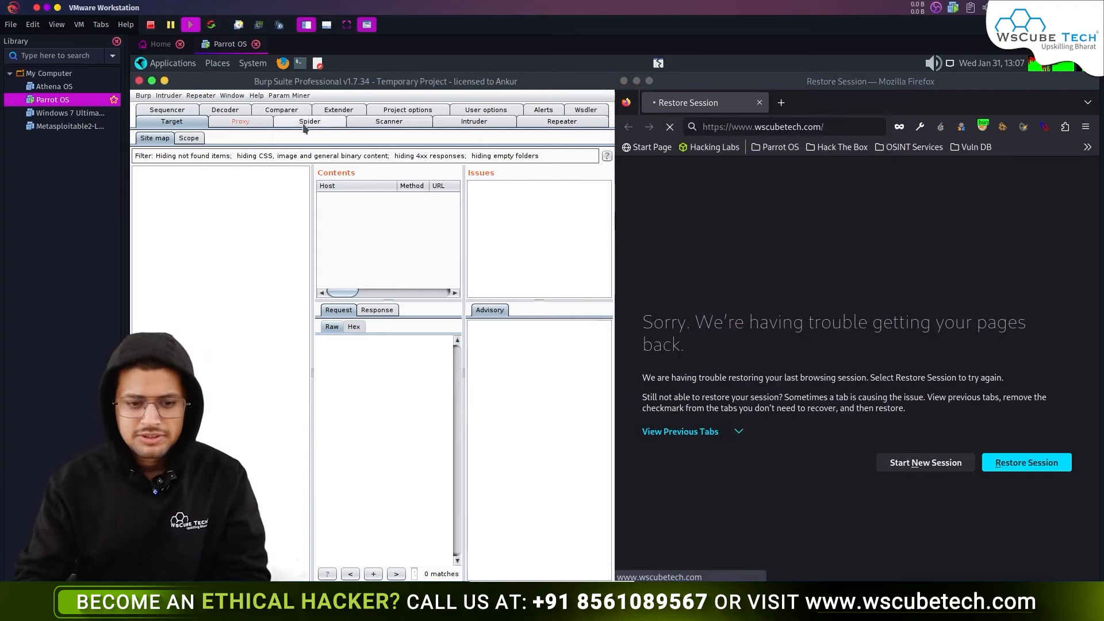
left_click(241, 122)
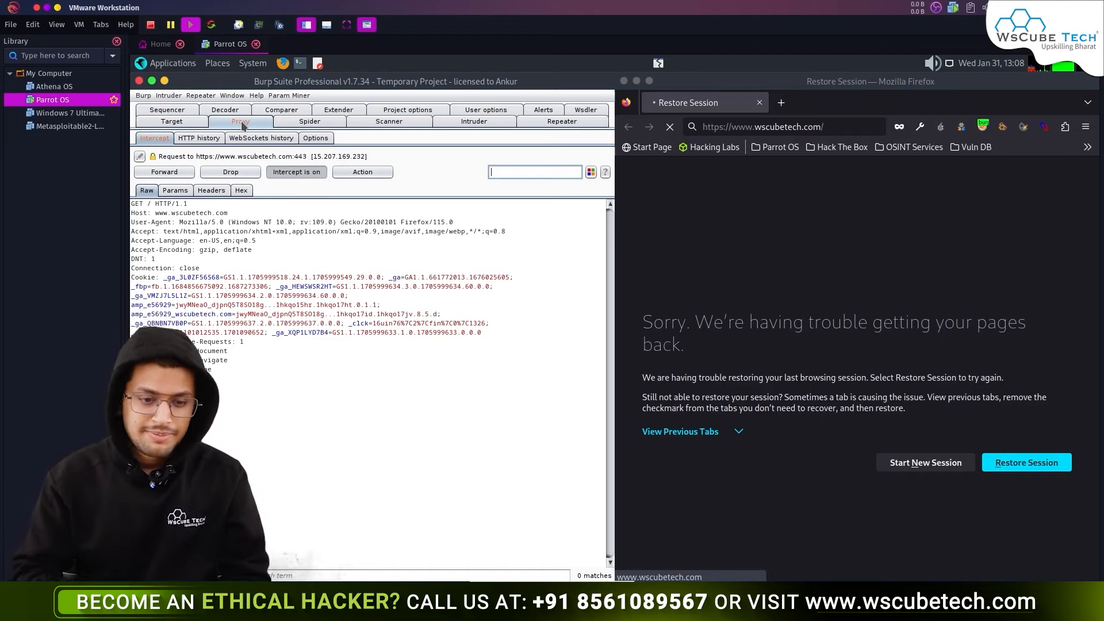
left_click(176, 192)
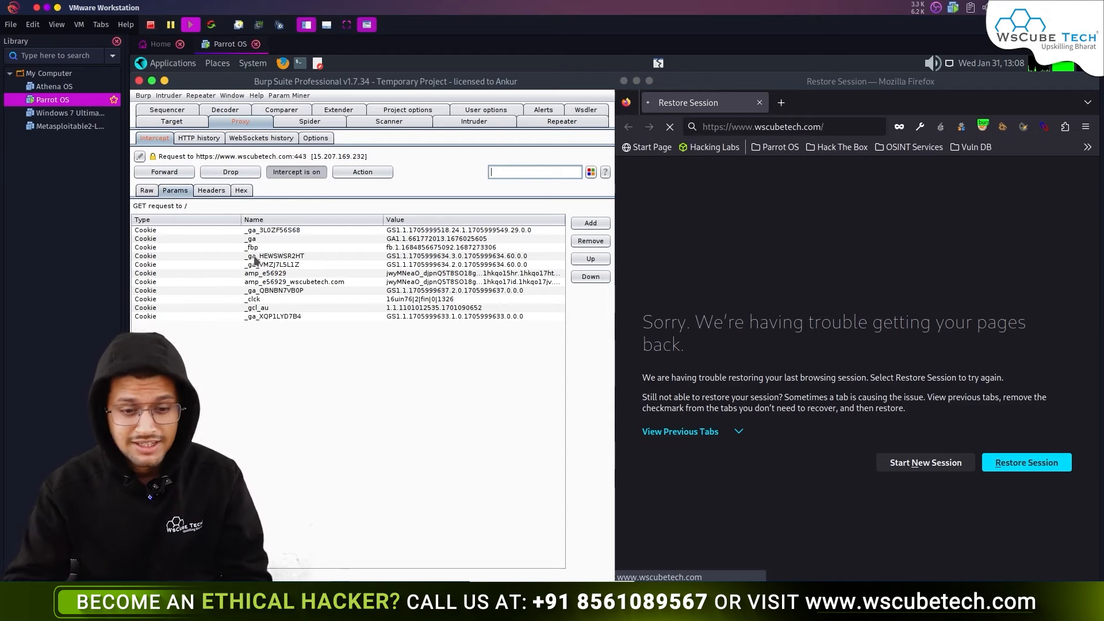
left_click(212, 192)
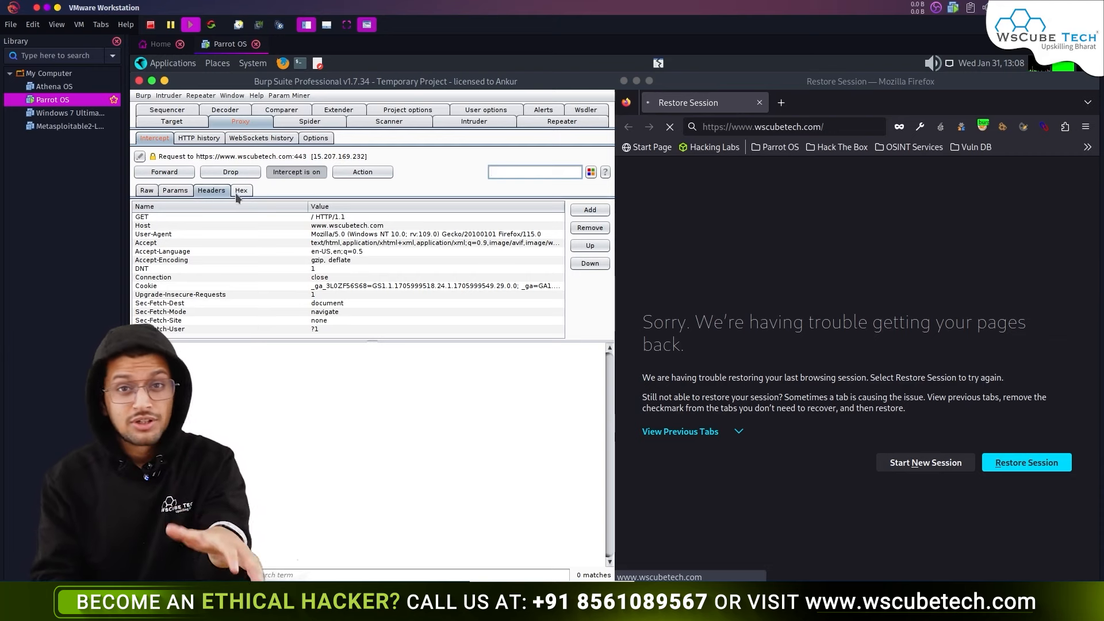
- Examine the request's hex dump, marking Host and Accept-Encoding bytes, then return to Raw
left_click(240, 191)
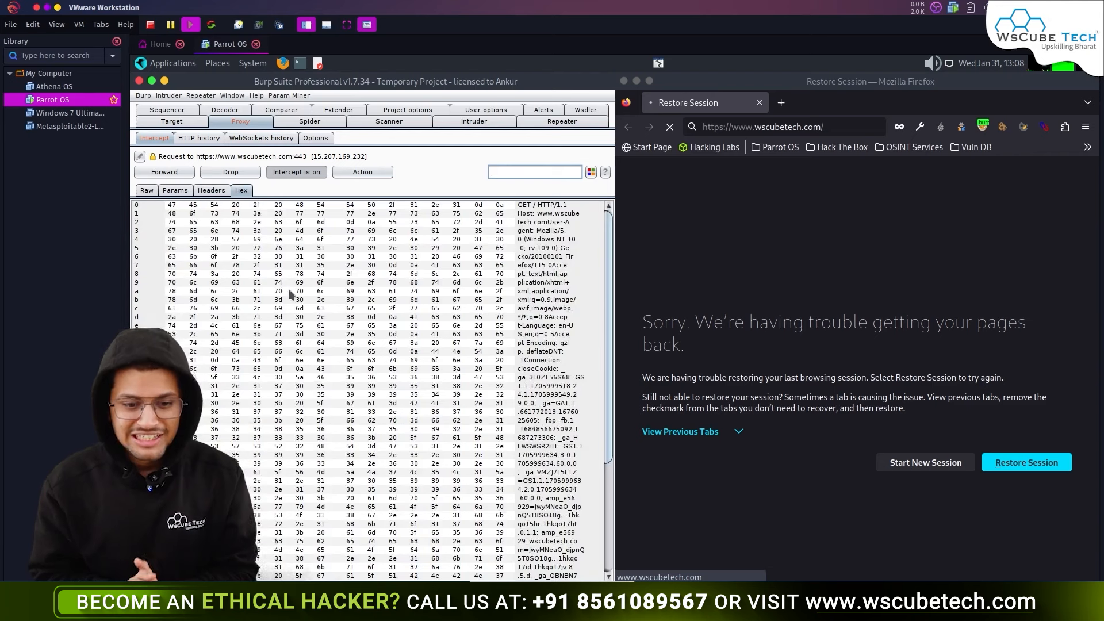
left_click_drag(167, 209, 434, 503)
left_click(530, 222)
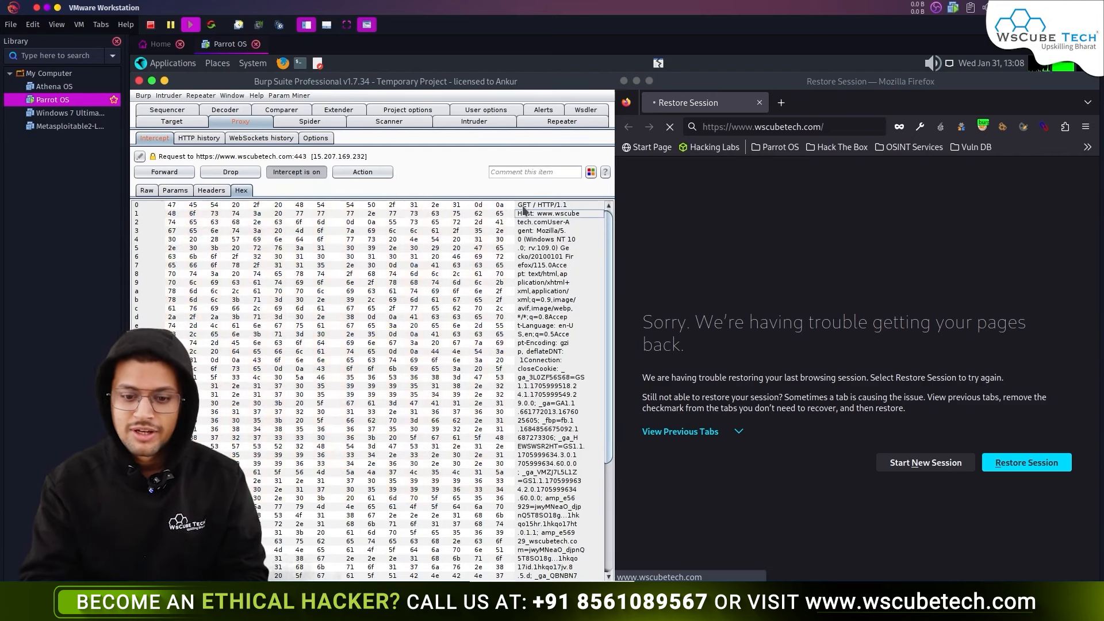
left_click(563, 344)
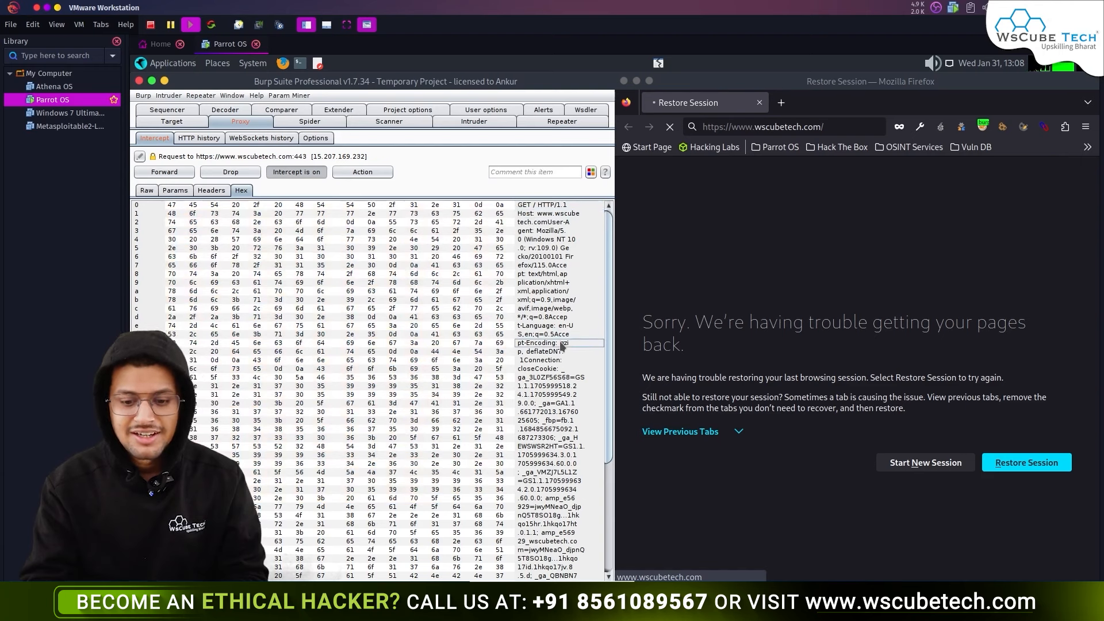
left_click_drag(240, 303, 352, 421)
left_click(197, 256)
left_click(352, 421)
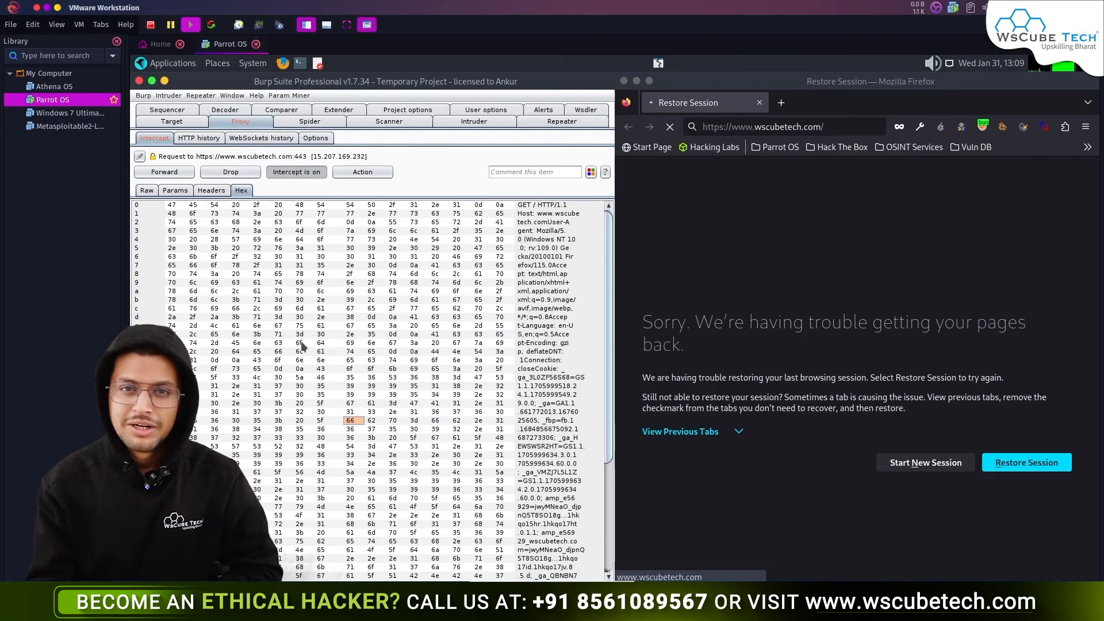
left_click(147, 190)
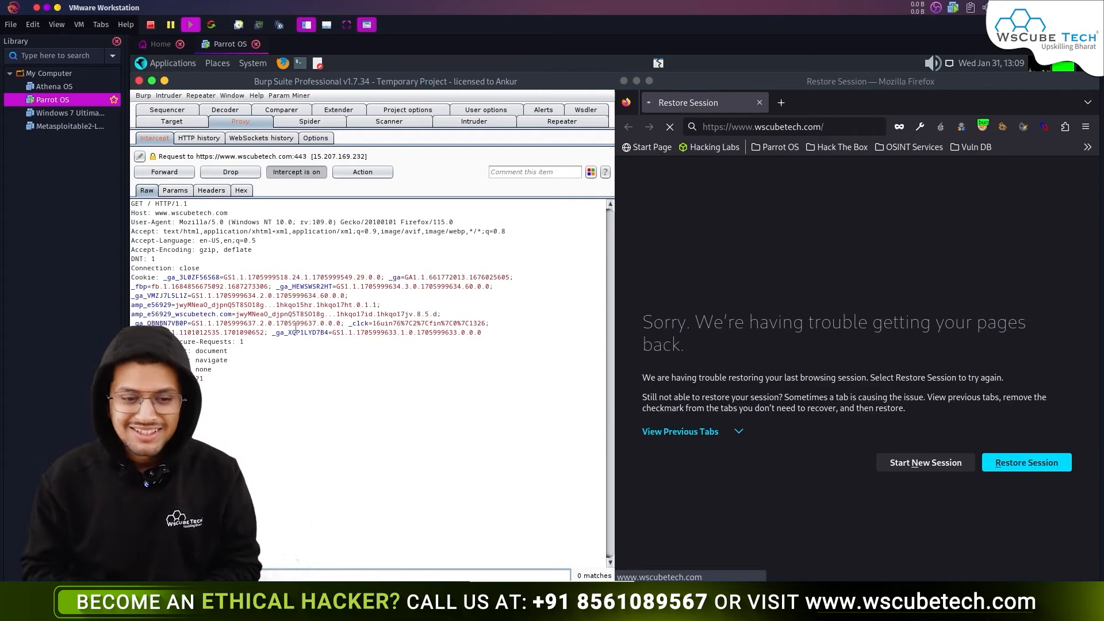
- Forward the held wscubetech.com request, the Mozilla settings request and the next queued requests
left_click(187, 175)
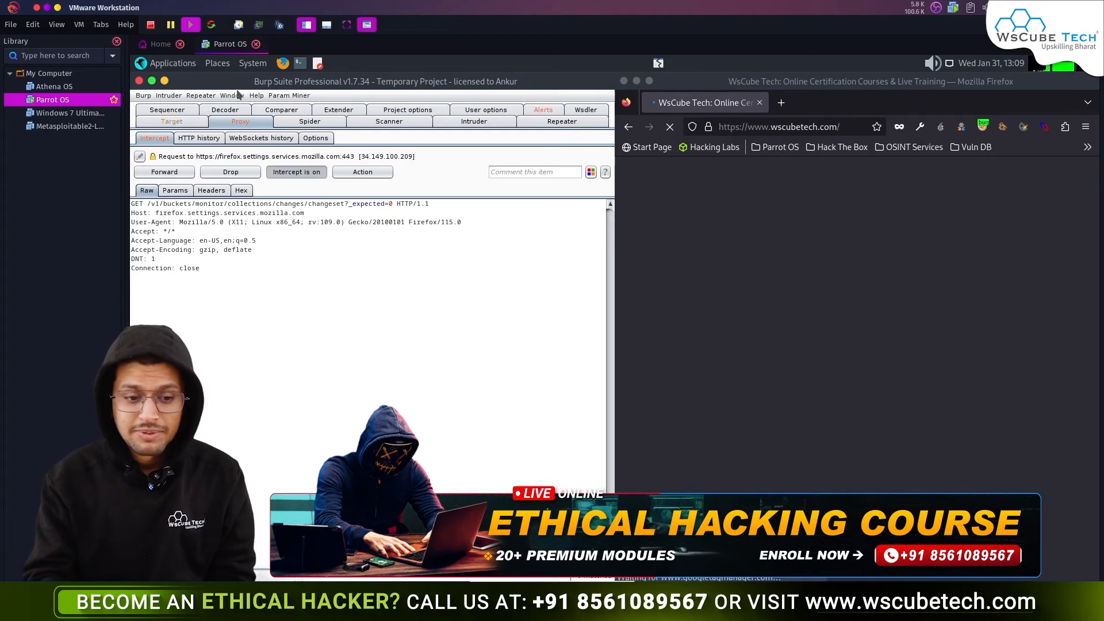
left_click(168, 174)
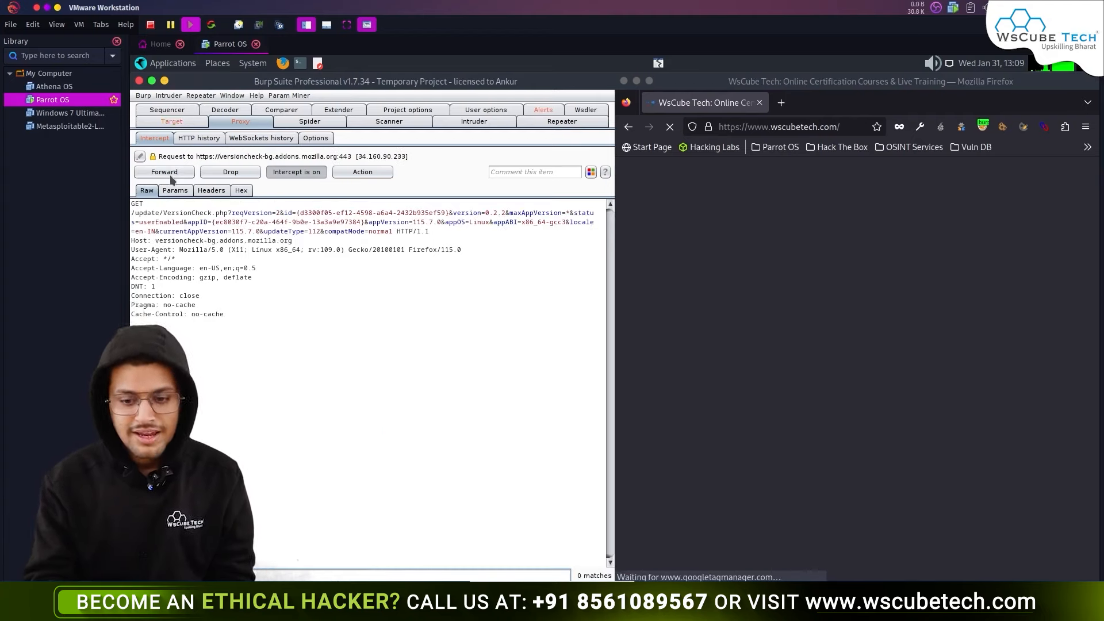
left_click(170, 177)
left_click(170, 177)
left_click(170, 177)
left_click(170, 176)
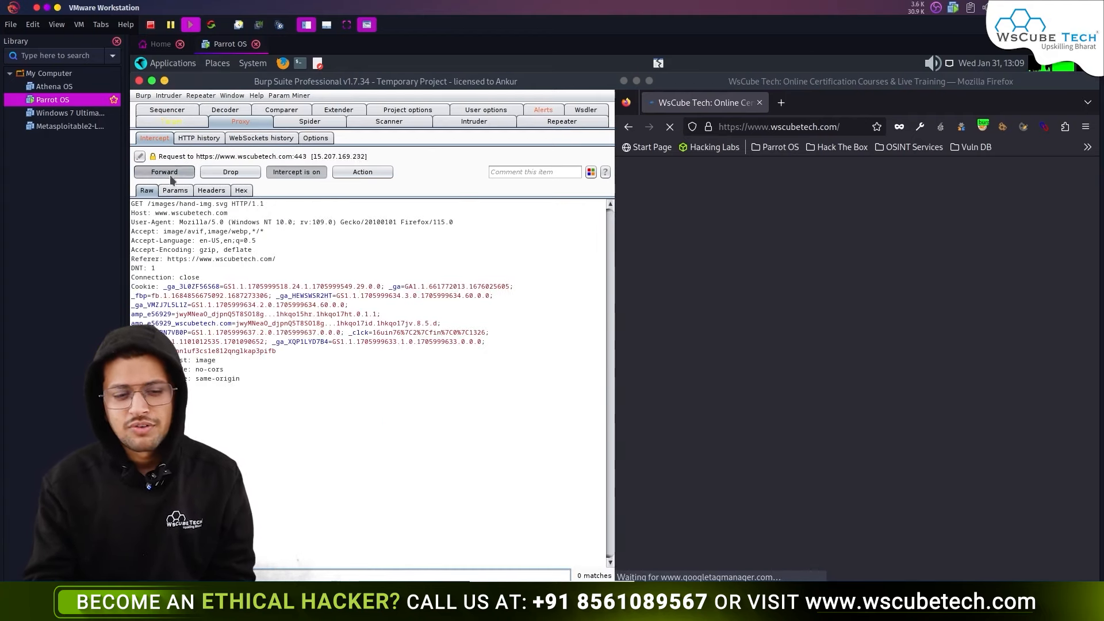
left_click(170, 176)
left_click(170, 177)
left_click(170, 177)
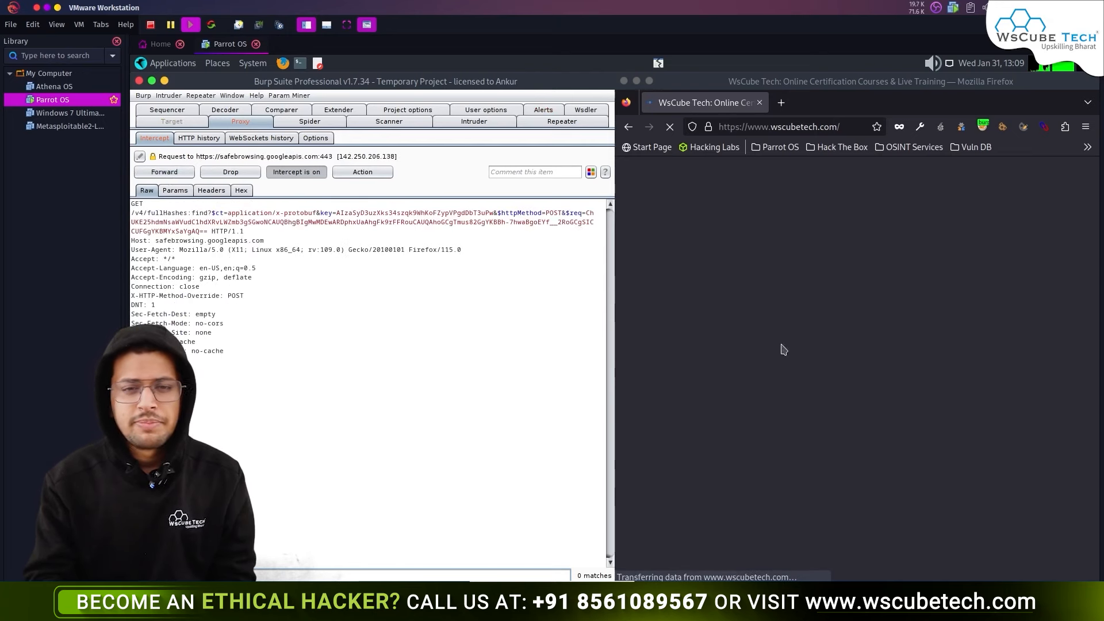
- Forward the remaining safebrowsing and image requests, then turn interception off
scroll(822, 304, "down", 15)
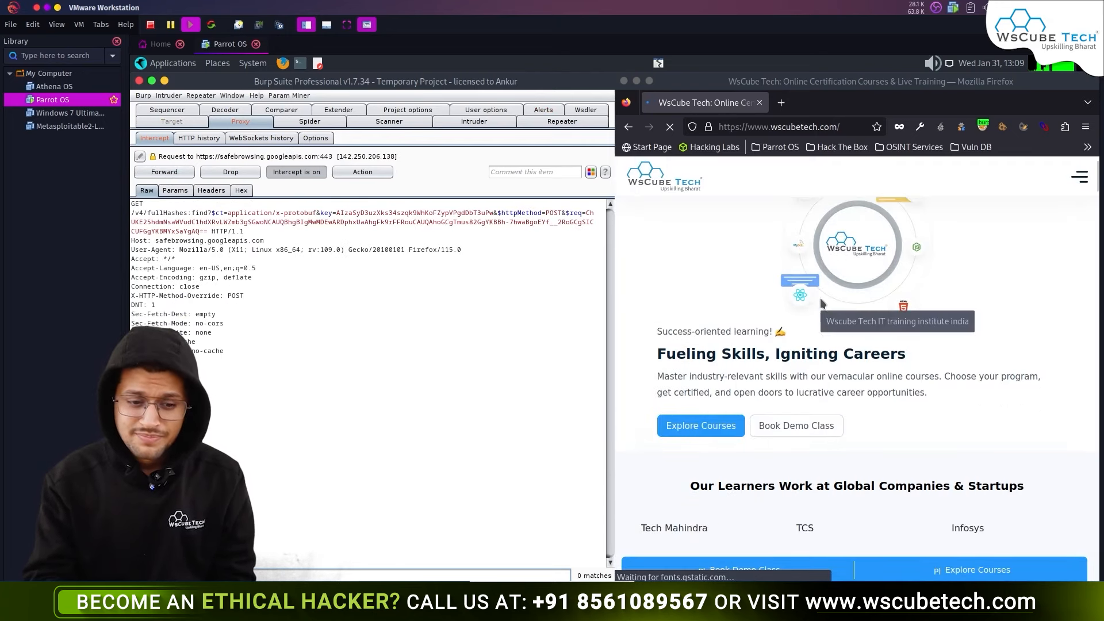
scroll(797, 392, "down", 10)
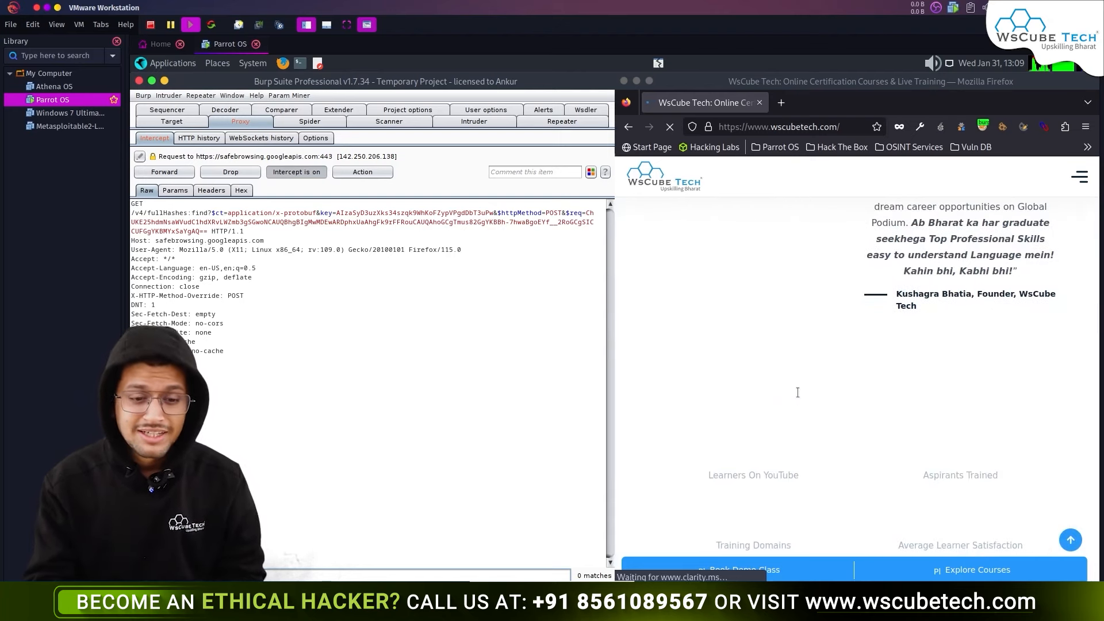
left_click(147, 174)
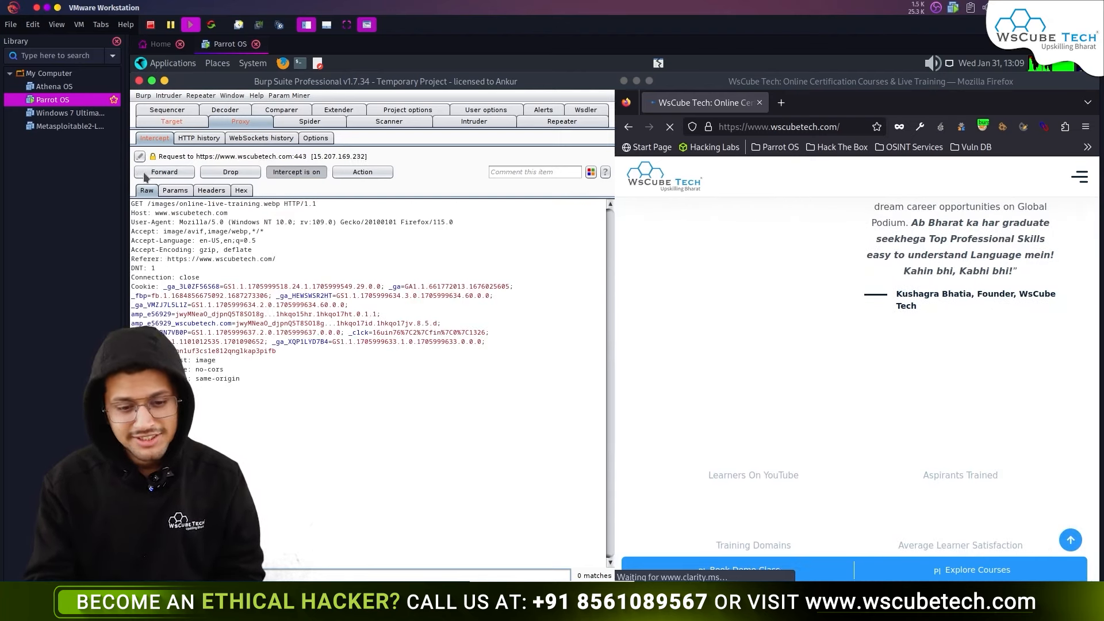
left_click(145, 175)
left_click(145, 175)
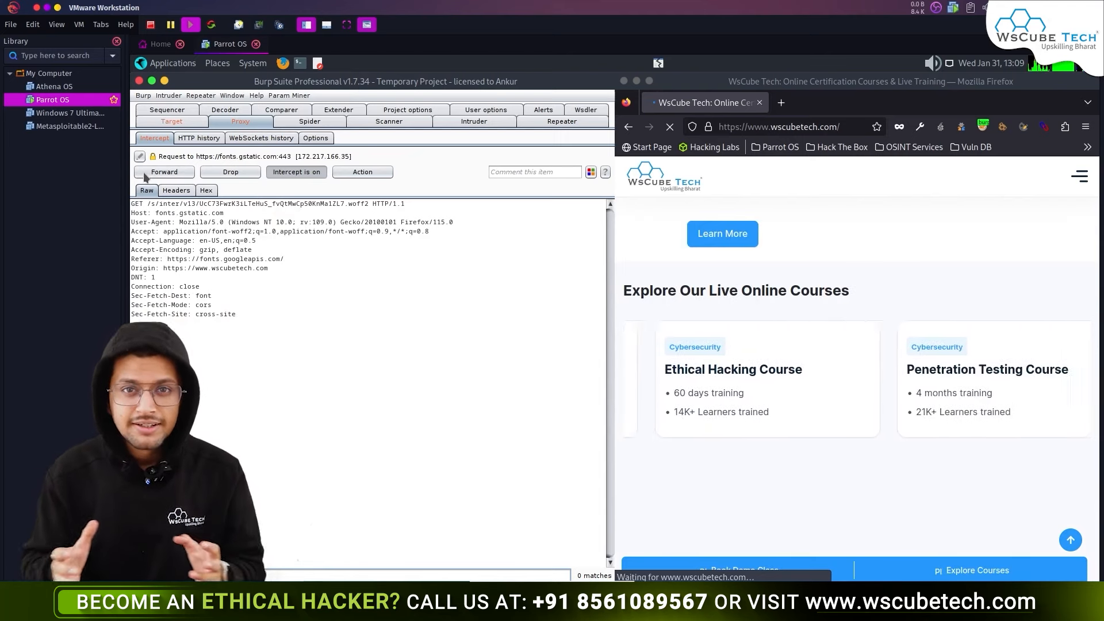
left_click(312, 176)
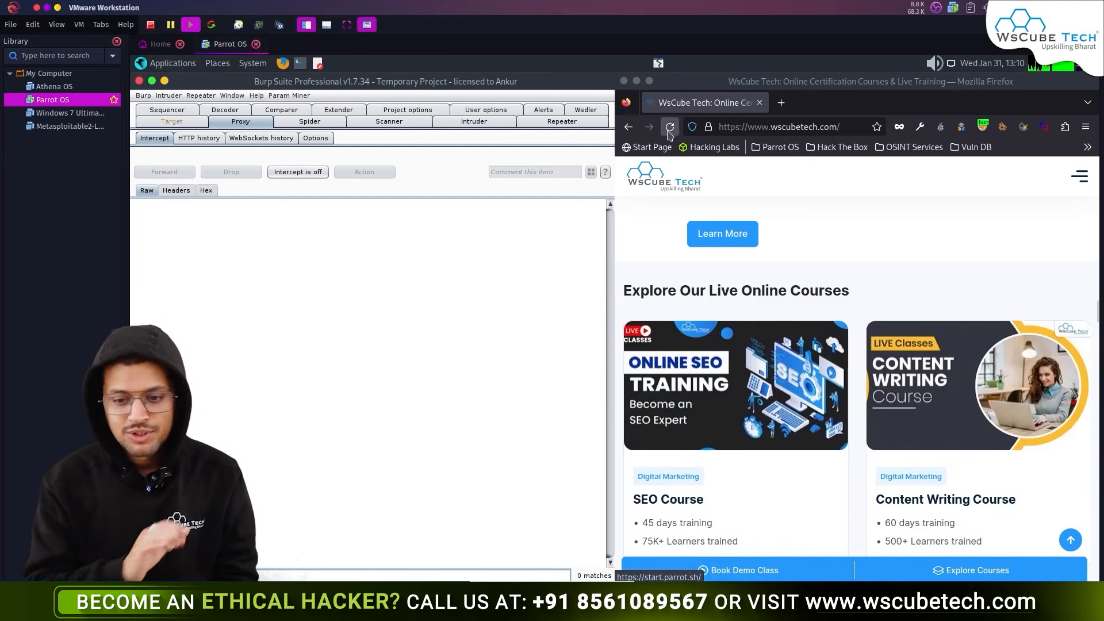
- Turn interception back on and reload wscubetech.com so Burp captures its request
left_click(669, 127)
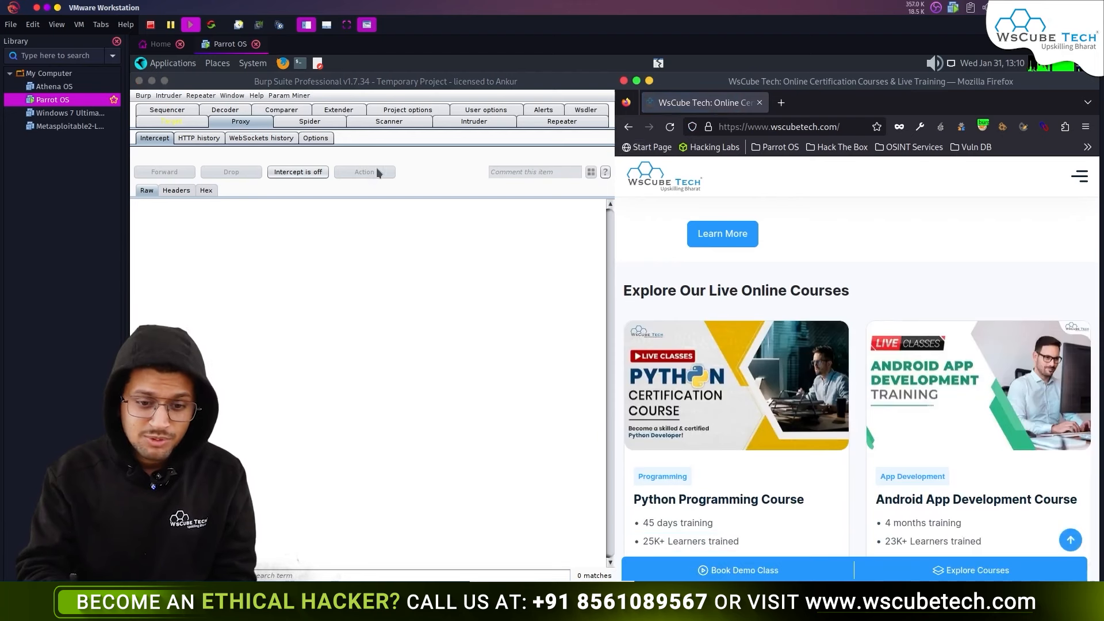
left_click(305, 173)
left_click(671, 128)
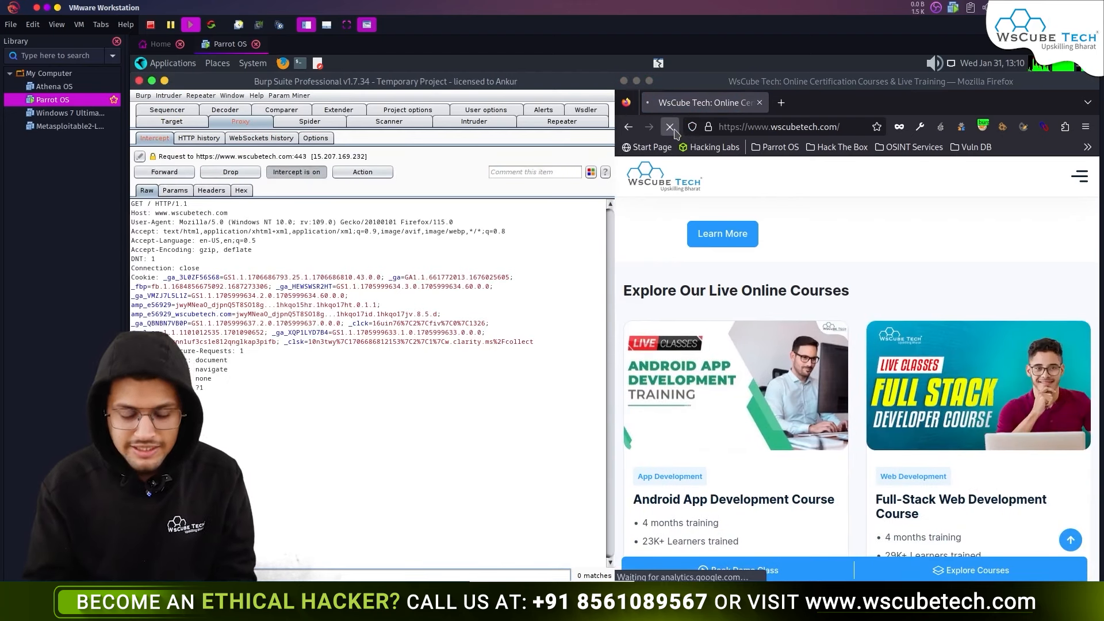
right_click(391, 242)
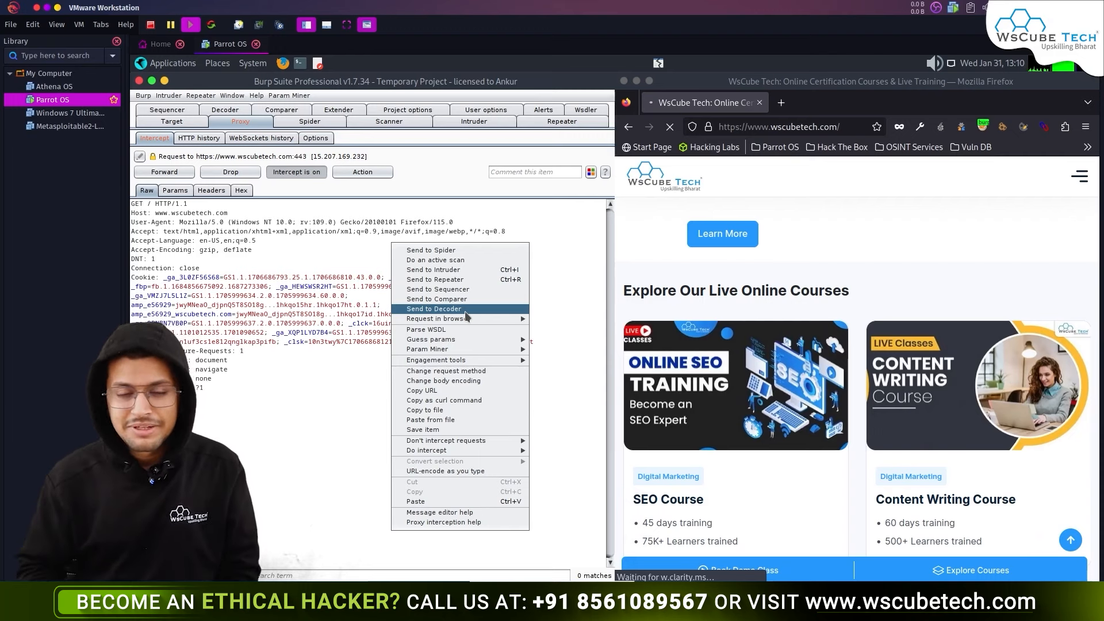
left_click(323, 363)
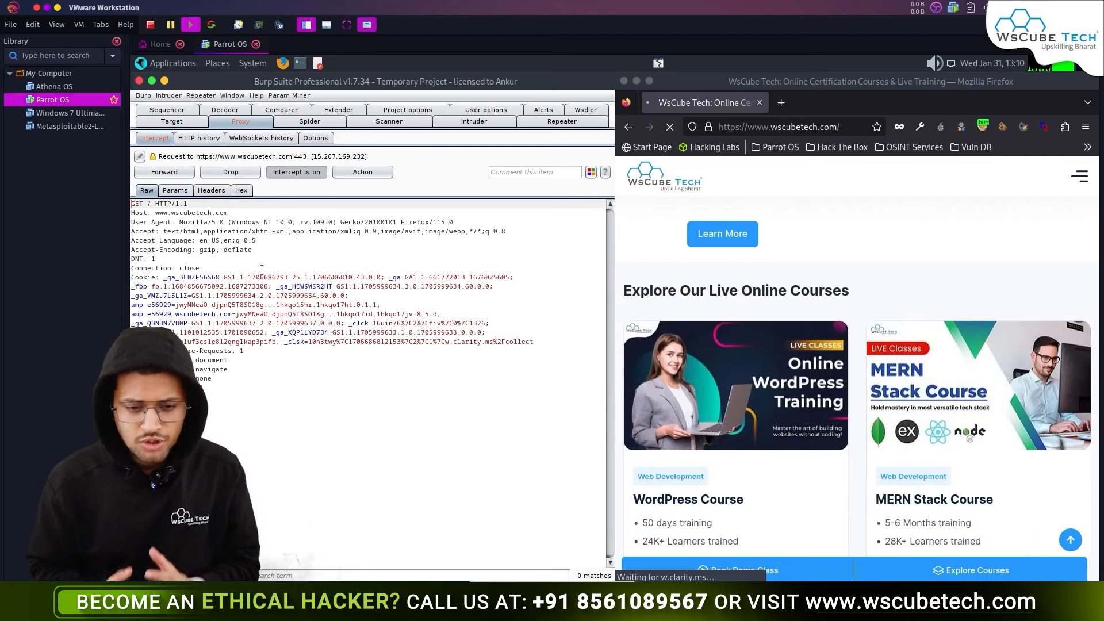
left_click(233, 212)
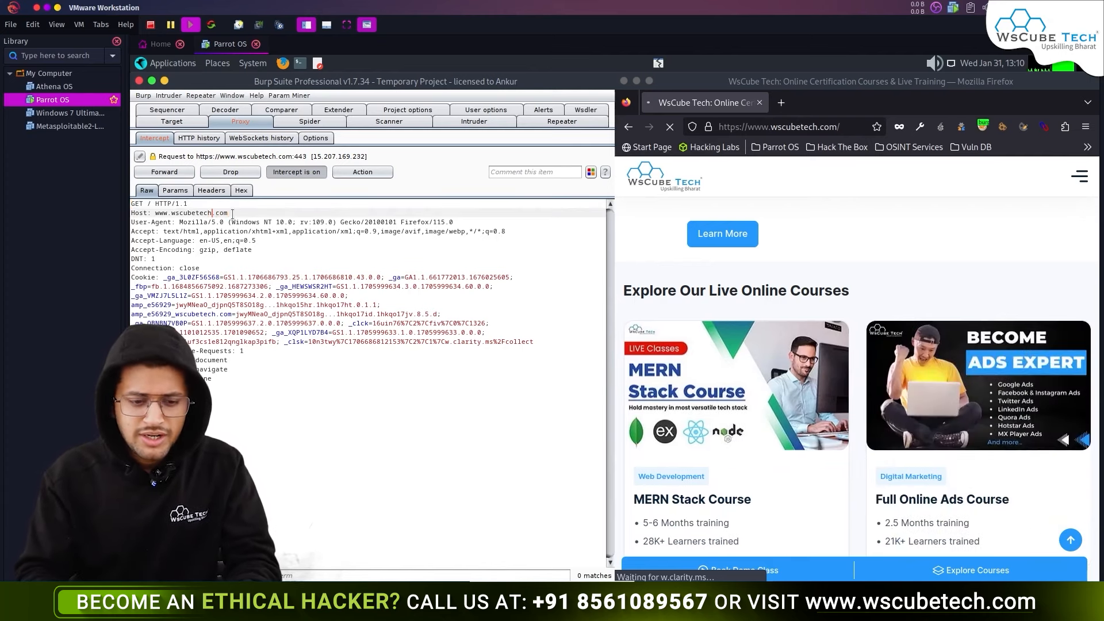
key("ctrl+shift+Right")
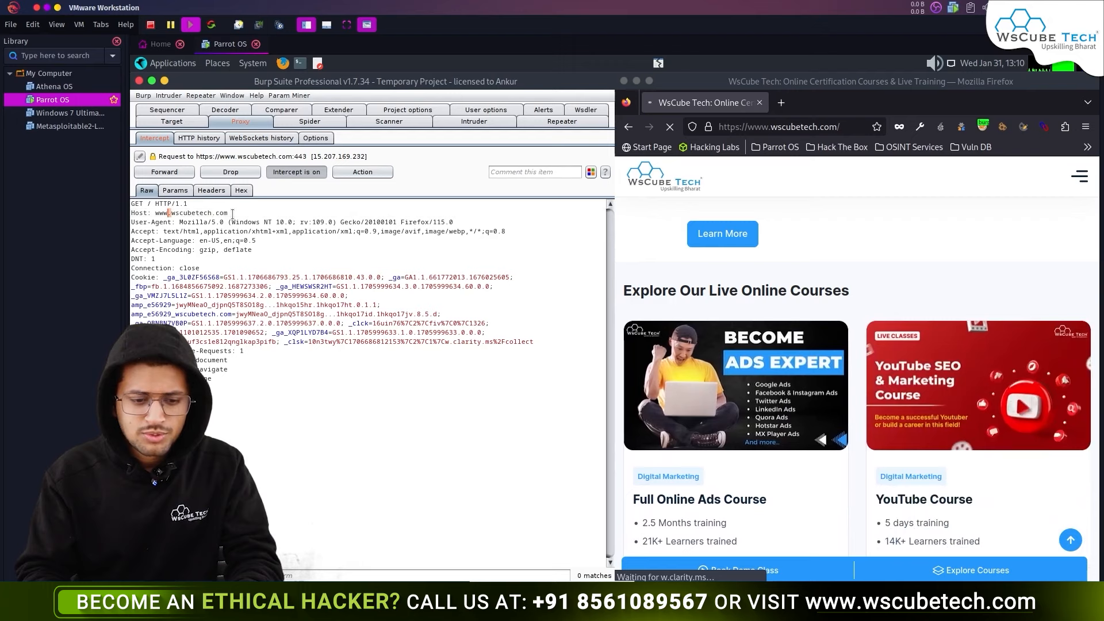
key("ctrl+Left")
key("ctrl+shift+Right")
type("youtube")
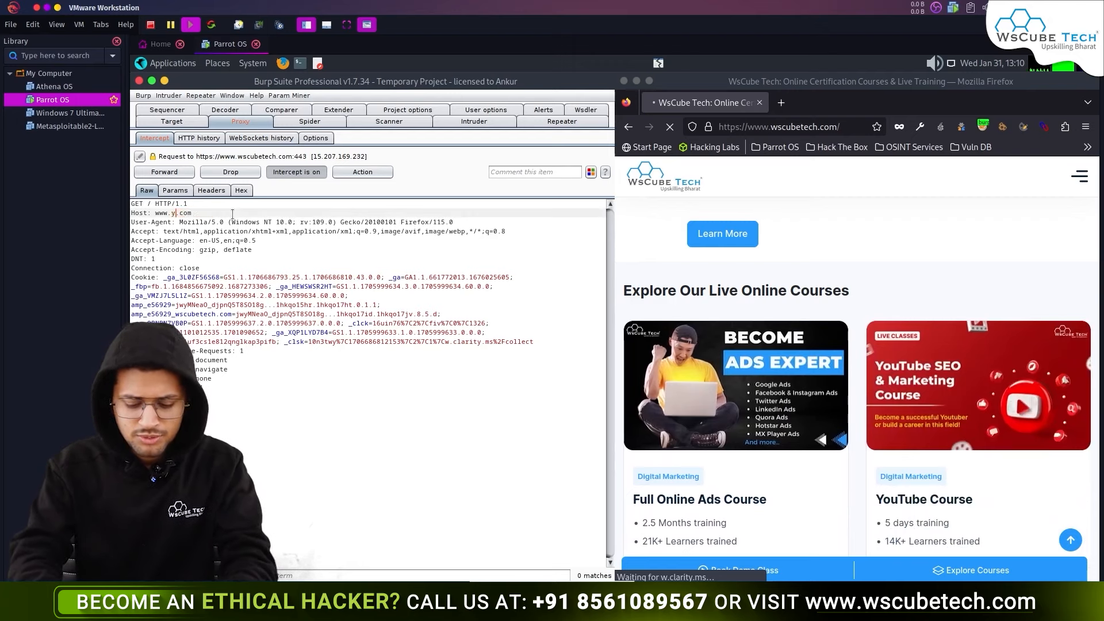
left_click(172, 173)
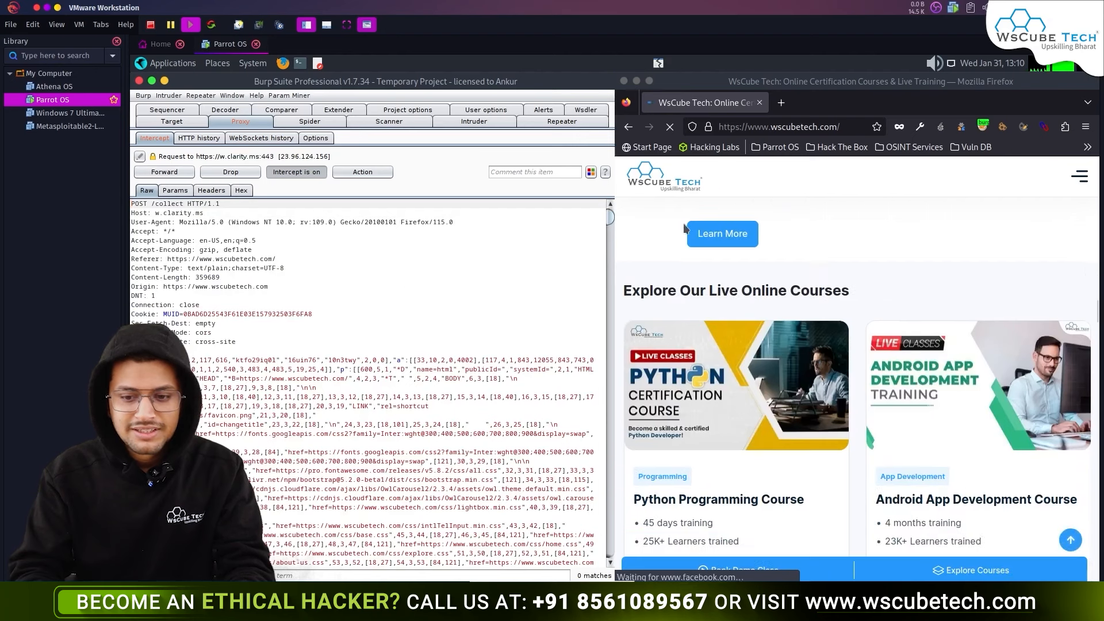
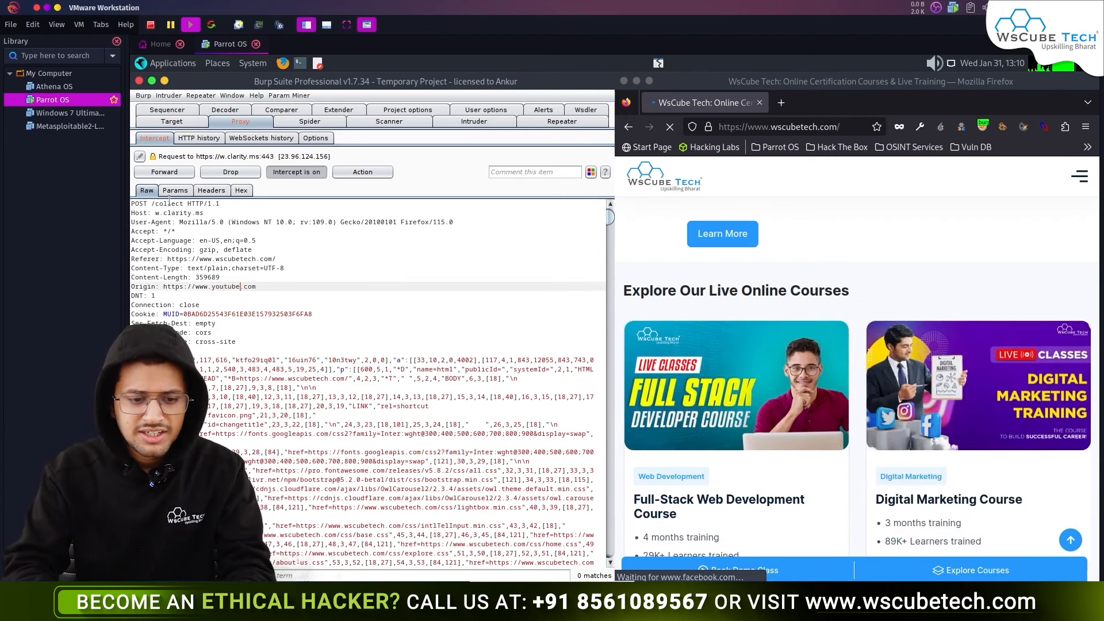
- Forward the edited request, then retype the clarity.ms request's Referer site name as 'youtube'
left_click(165, 173)
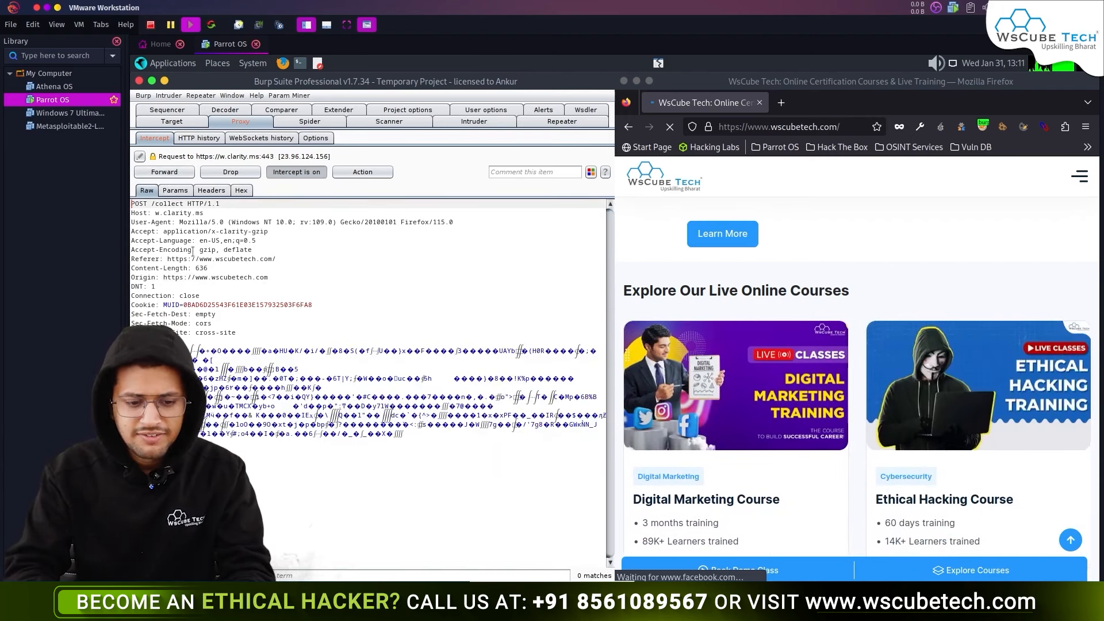
double_click(218, 259)
type("youtube")
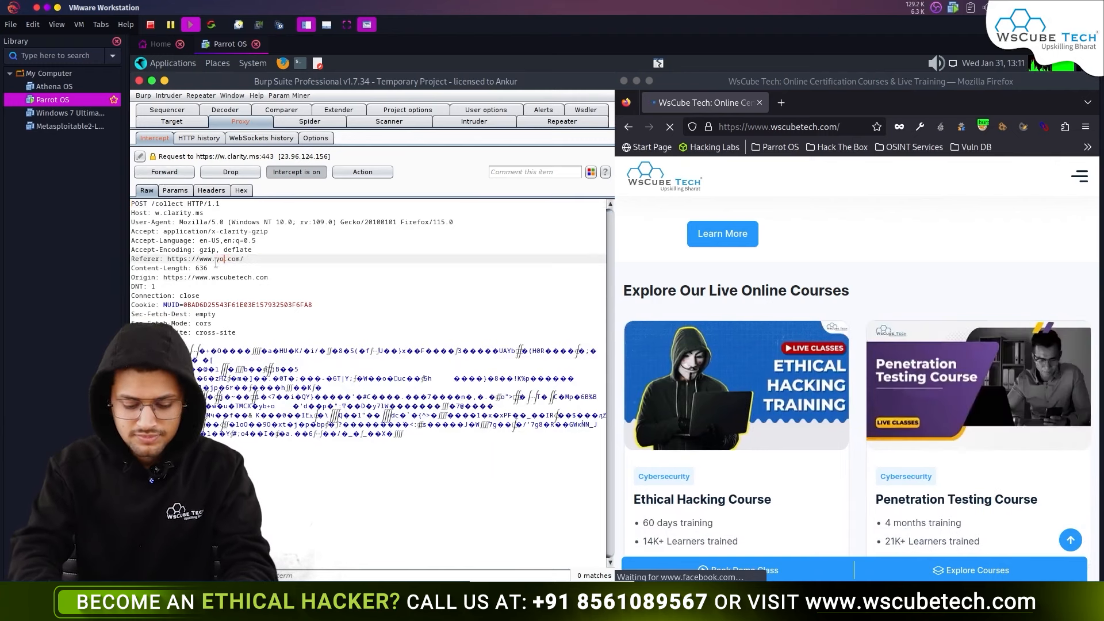
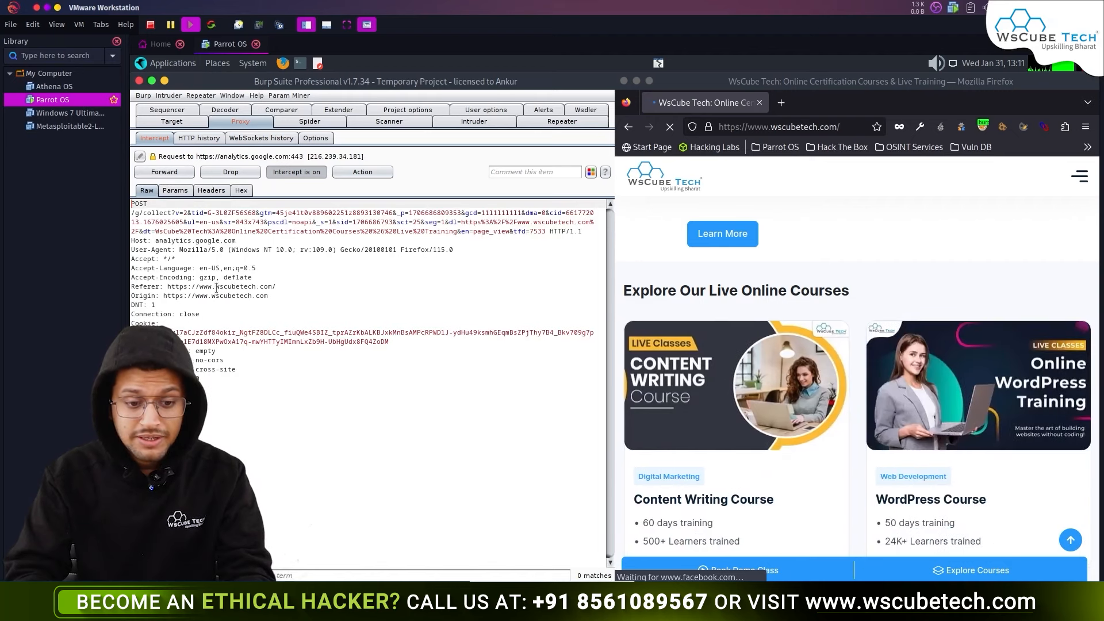
- Start replacing 'wscubetech' in the analytics.google.com request's Referer header with 'youtube'
left_click_drag(216, 285, 245, 286)
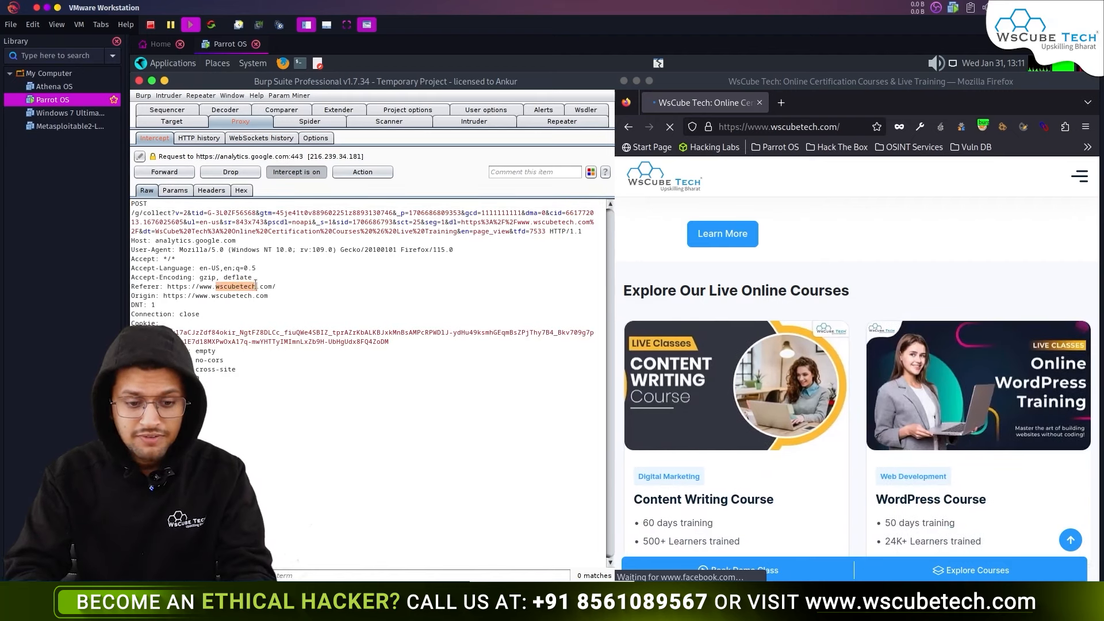
type("yout")
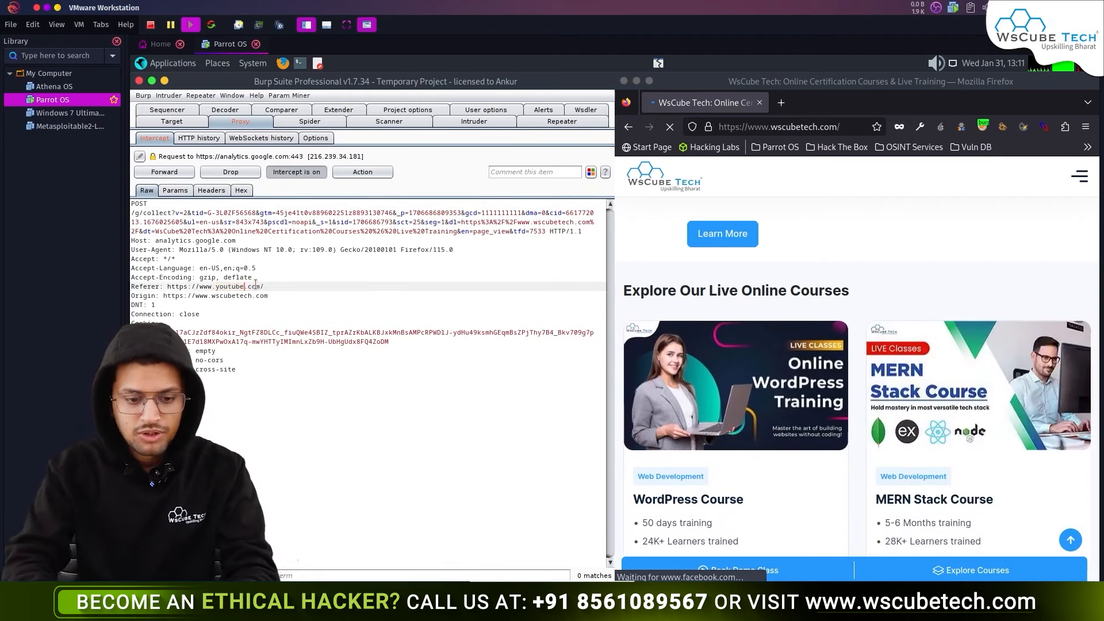
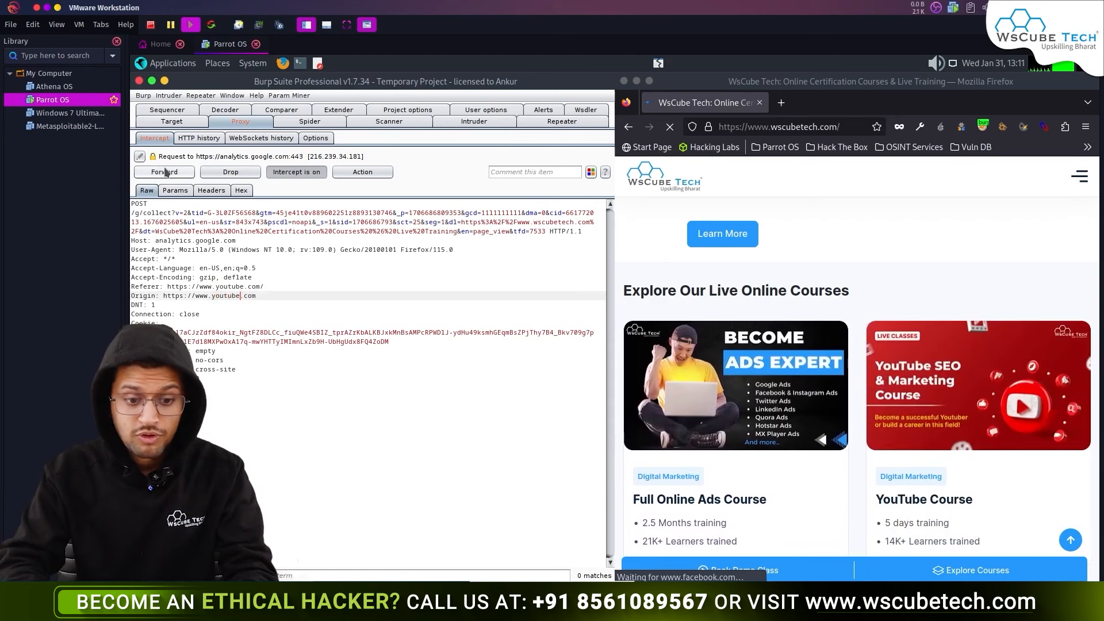
- Forward the held analytics.google.com request so the w.clarity.ms POST /collect is intercepted next
left_click(165, 171)
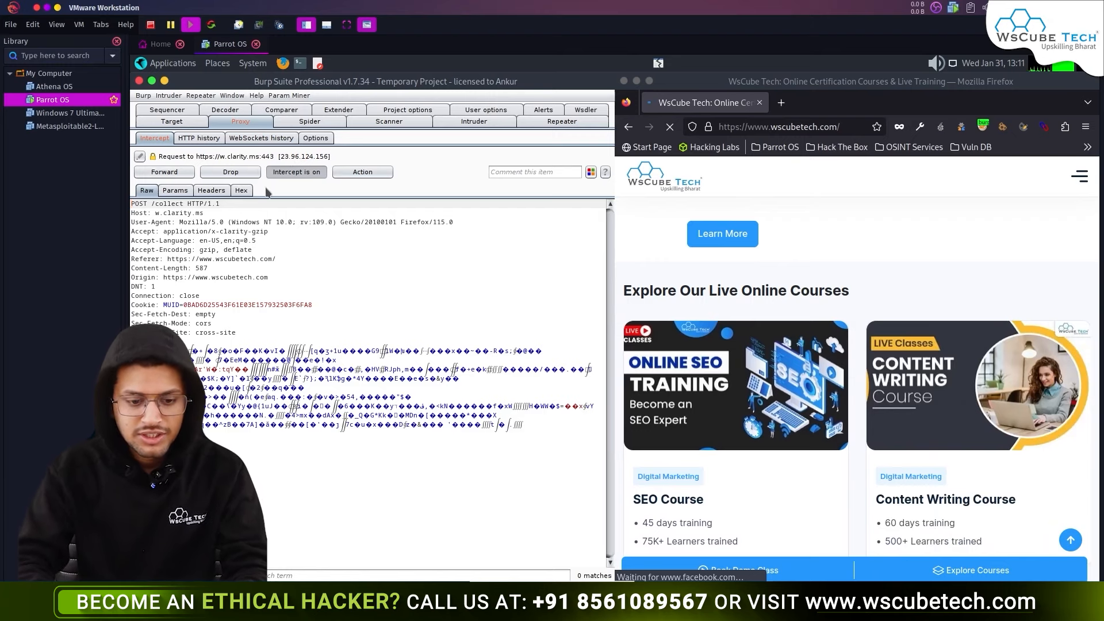
- Toggle interception off and back on and reload the wscubetech page to recapture GET /
left_click(311, 172)
left_click(316, 172)
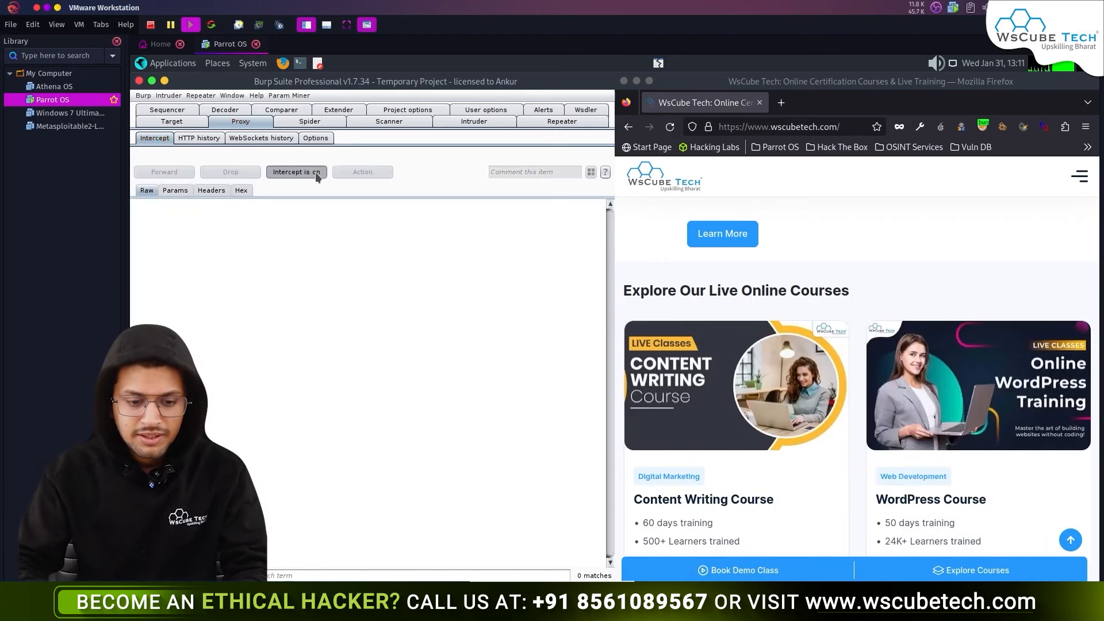
left_click(669, 128)
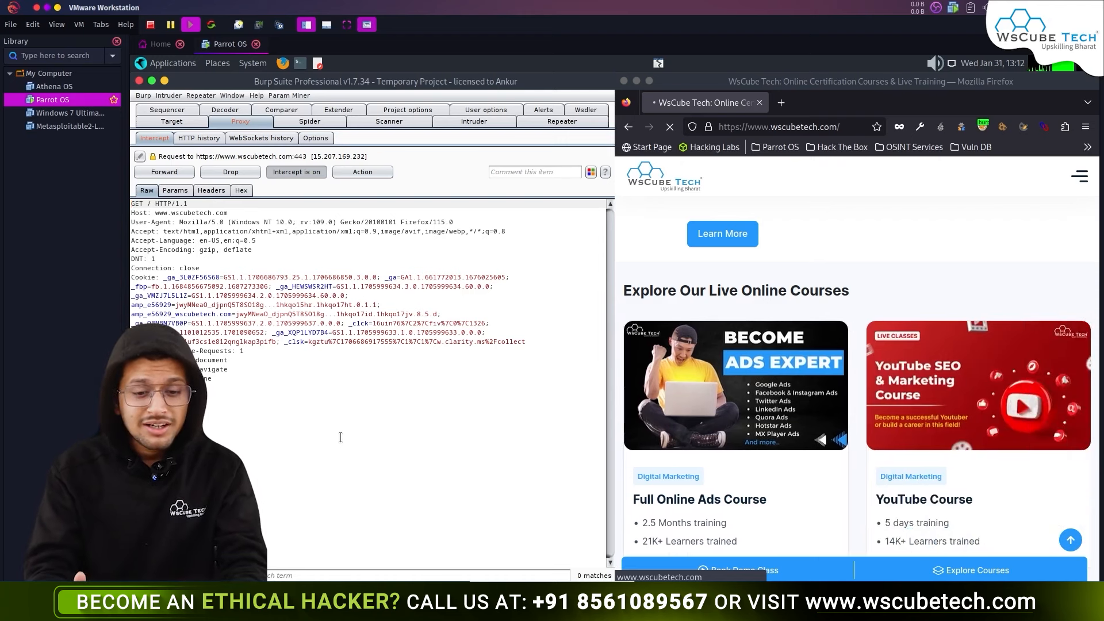
- Have Burp also intercept the response to the home page GET / request
right_click(325, 359)
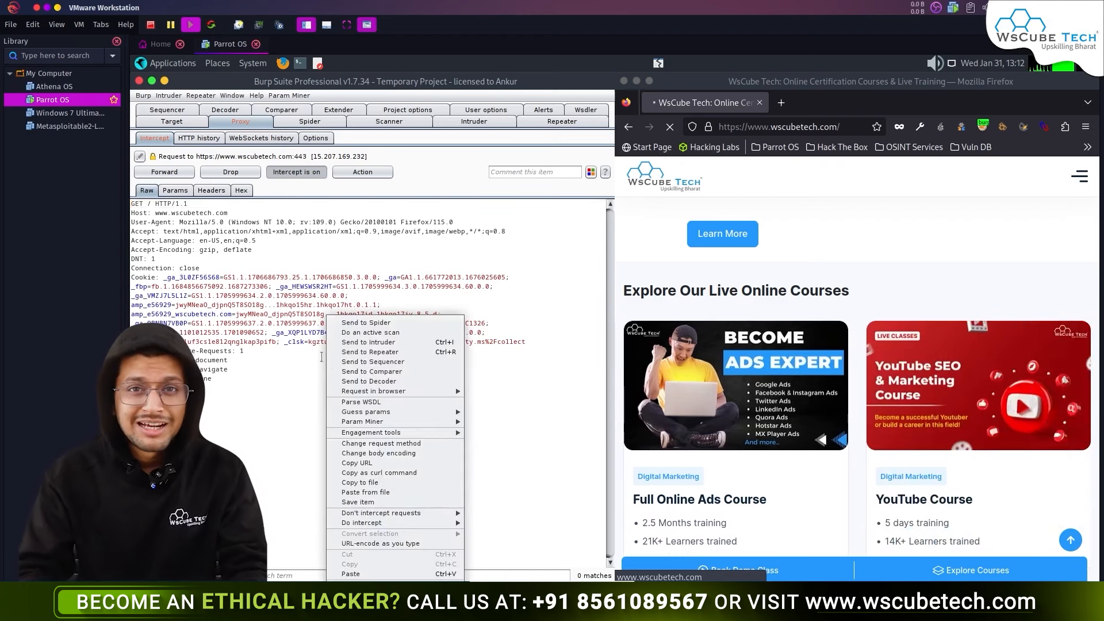
mouse_move(402, 522)
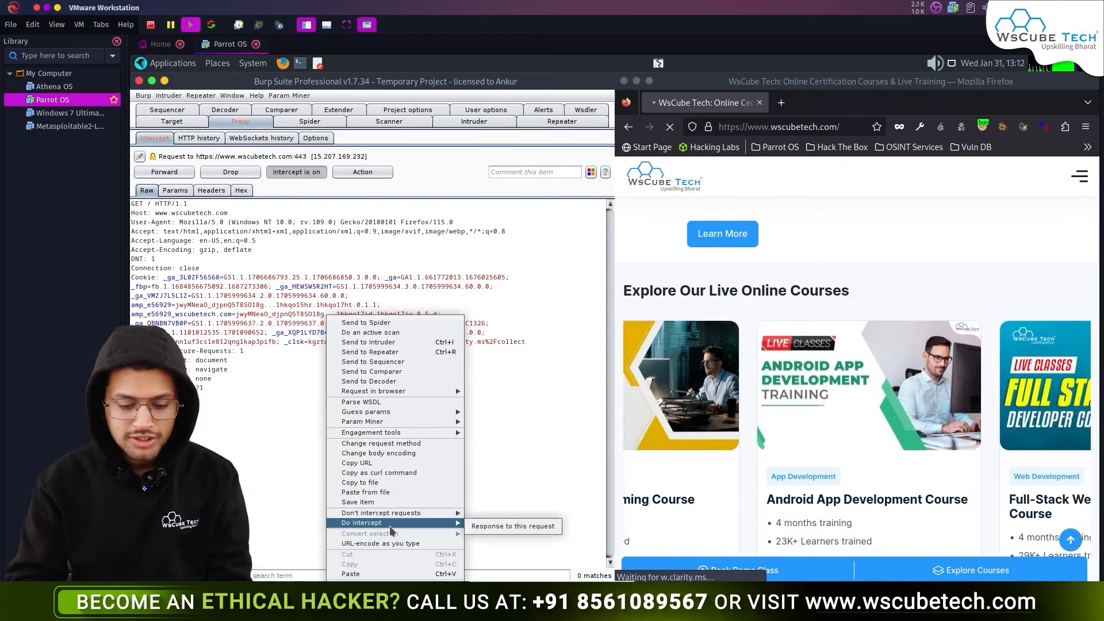
left_click(486, 530)
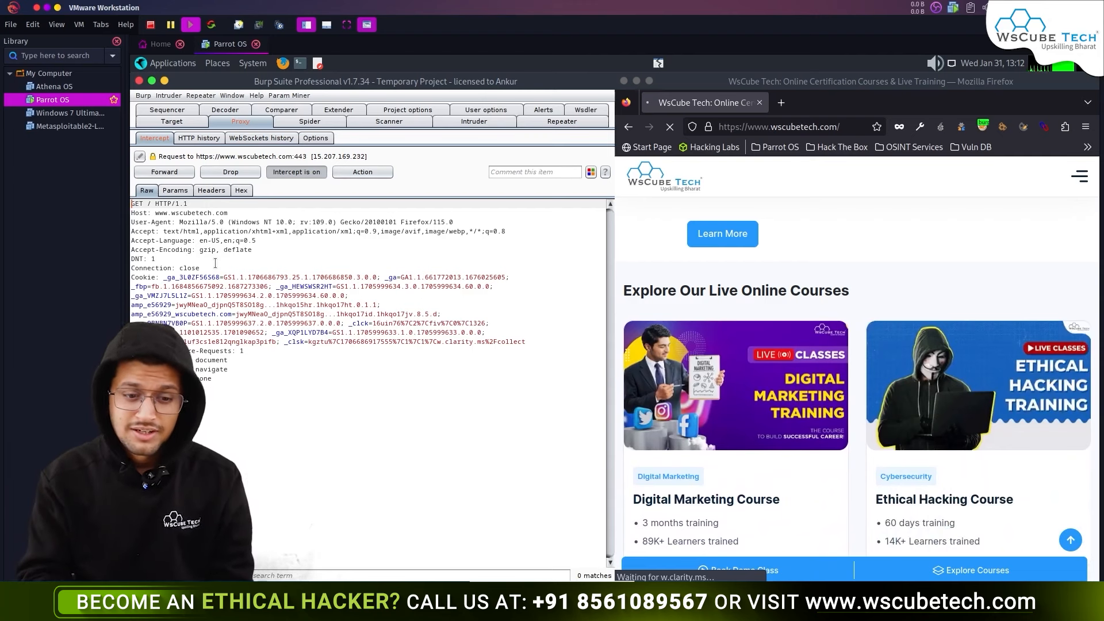
- Forward the home page request and the queued w.clarity.ms collect requests
left_click(151, 173)
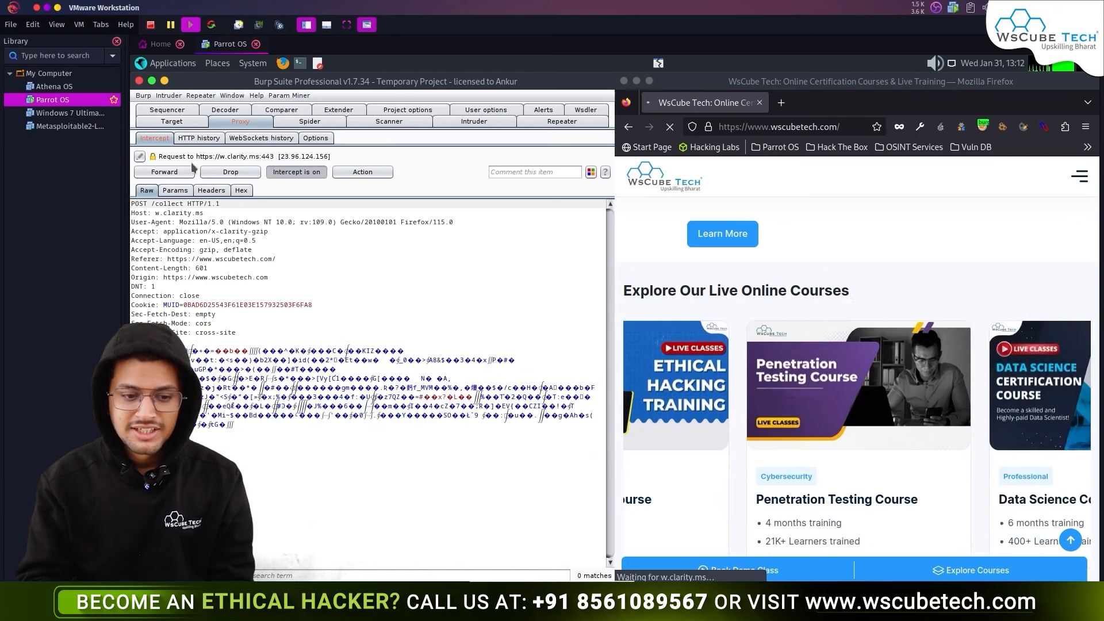
left_click(169, 172)
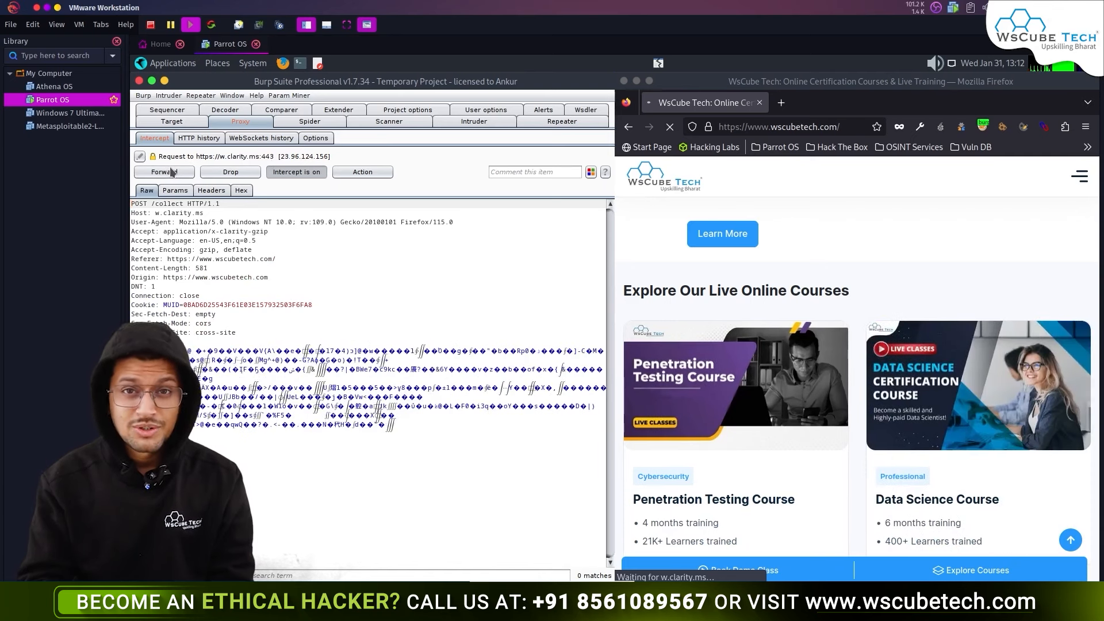
left_click(169, 172)
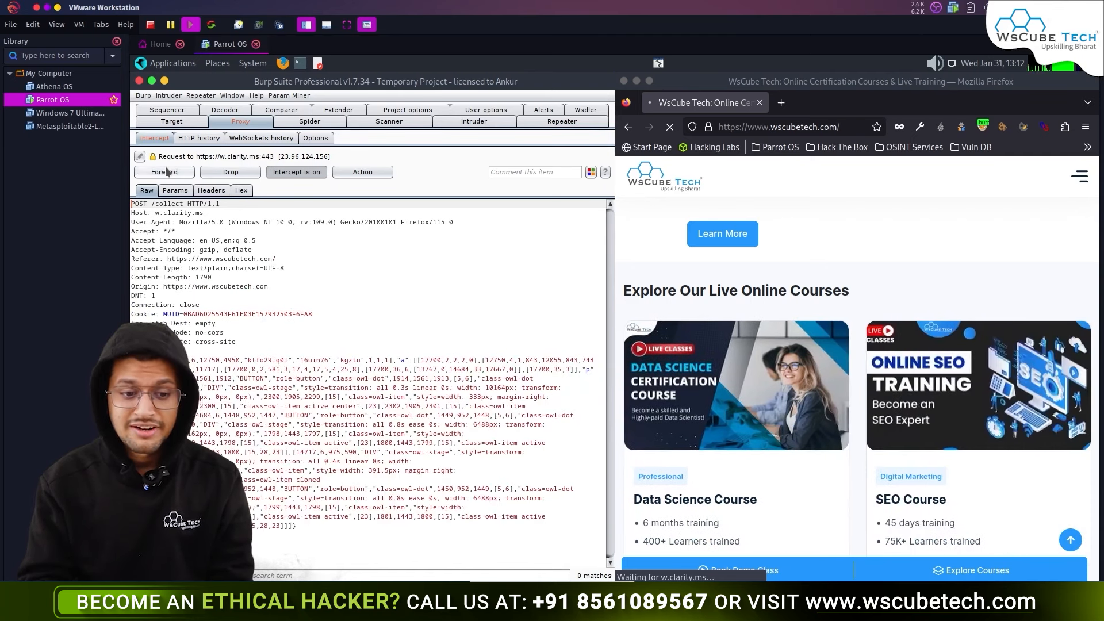
left_click(168, 171)
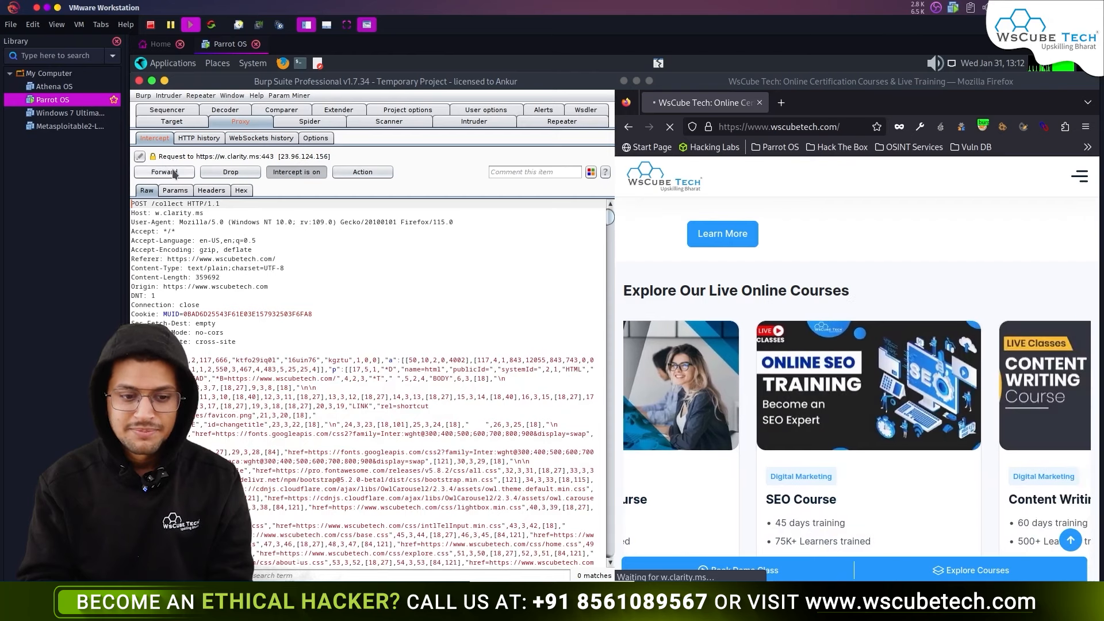
left_click(173, 172)
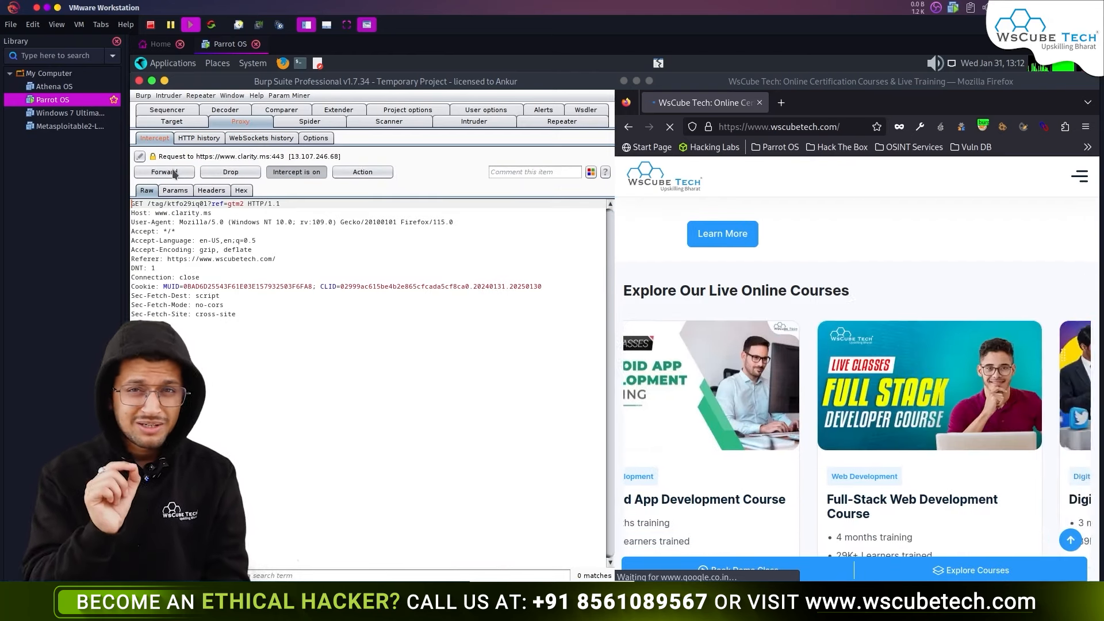
- Intercept the clarity.ms tag response and forward the tag and analytics requests
right_click(224, 259)
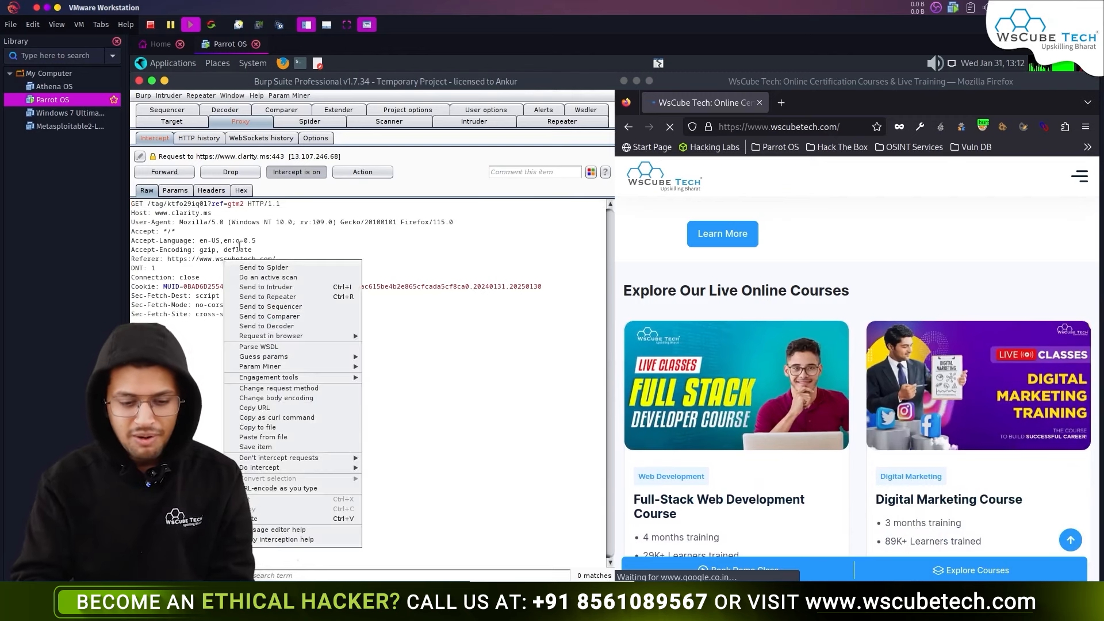
mouse_move(290, 469)
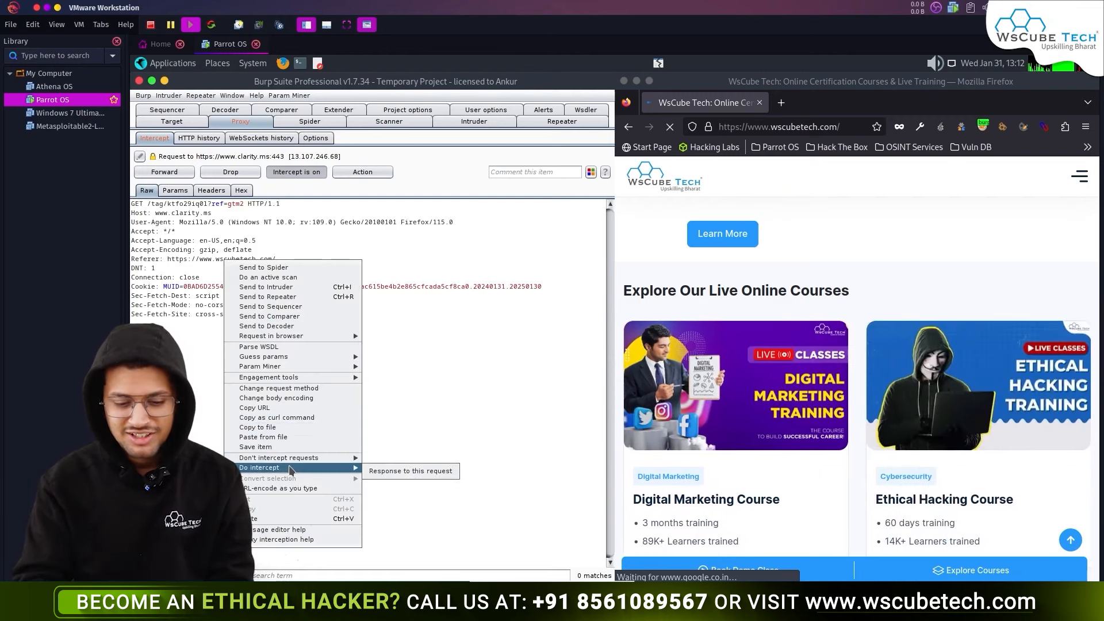
left_click(384, 473)
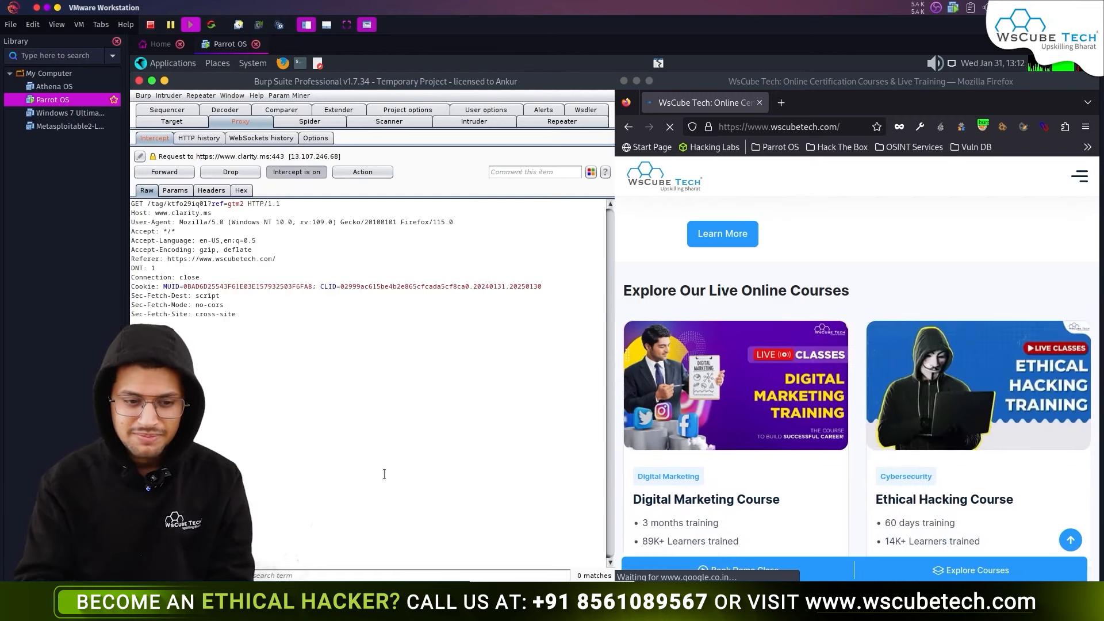
left_click(165, 172)
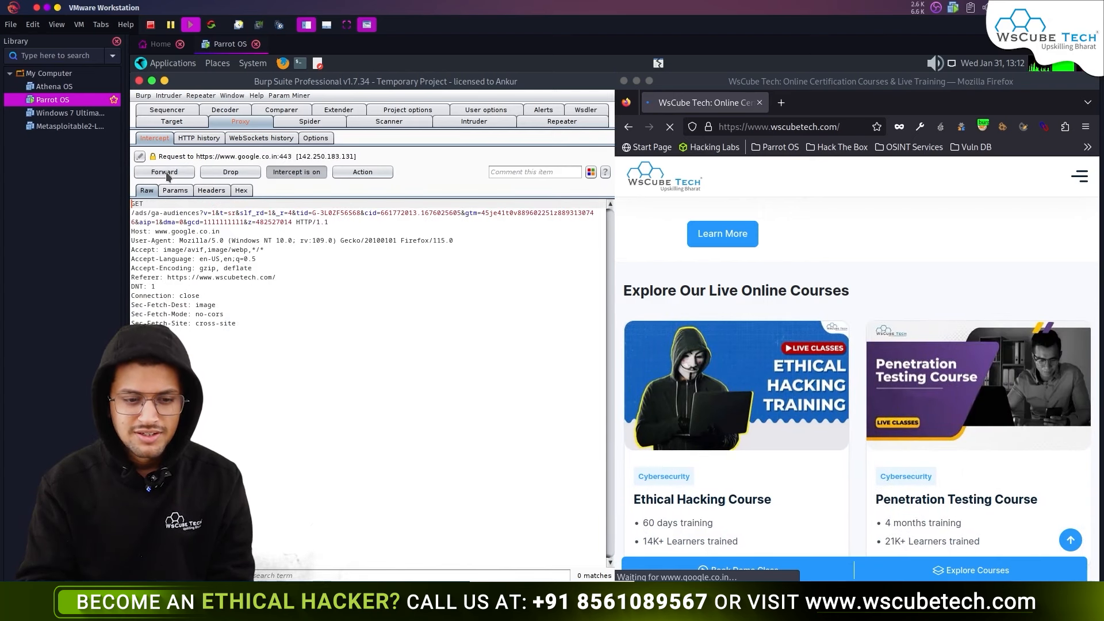
left_click(165, 172)
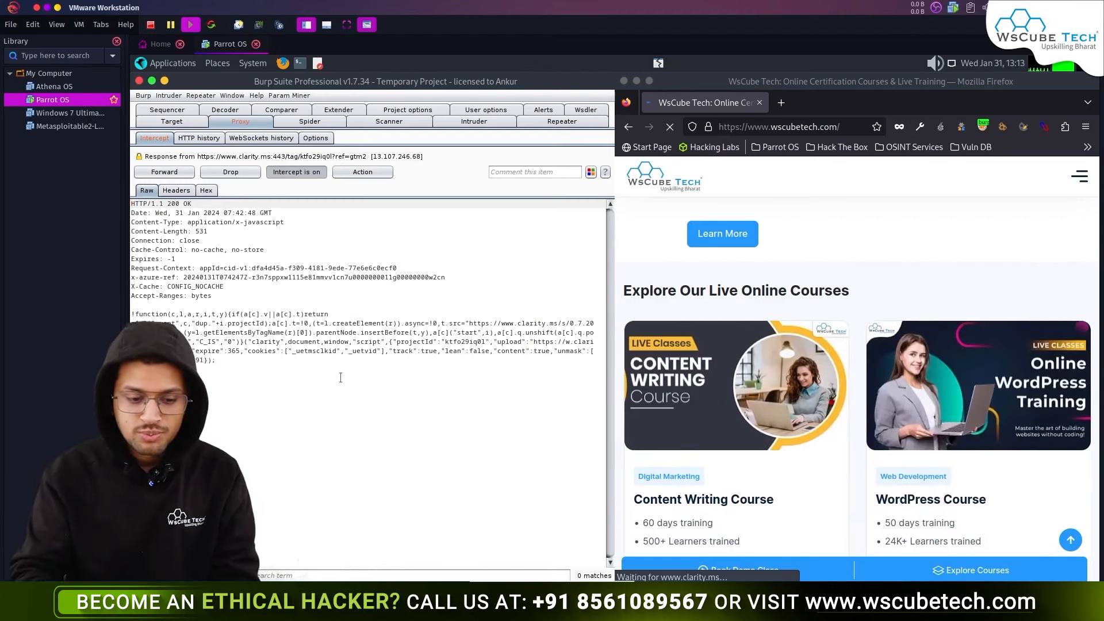
- Inspect the intercepted response text, then switch to the proxy's HTTP history
key("ctrl+a")
left_click(275, 356)
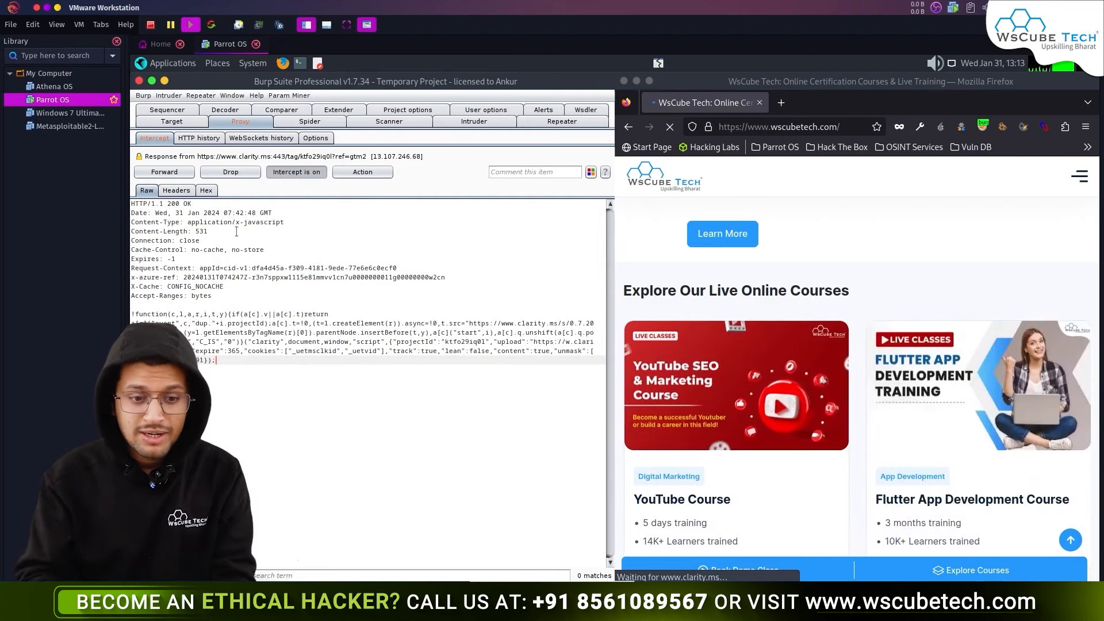
left_click(199, 138)
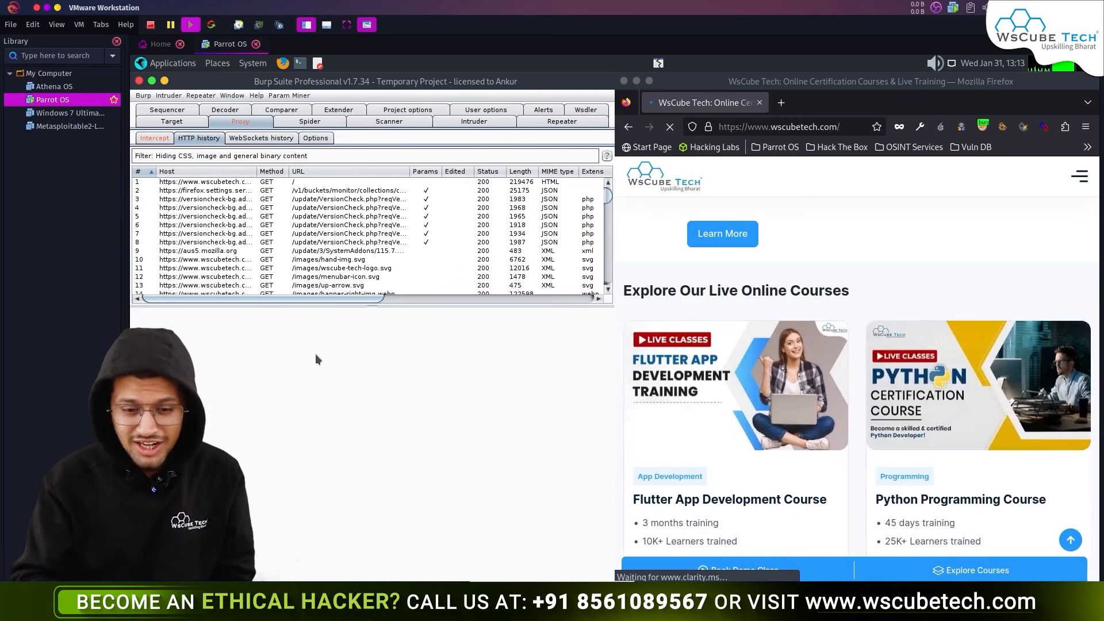
- Maximize Burp Suite and inspect the banner-right-img.webp, close-menu.svg, gtm.js and js-cookie history entries
scroll(609, 201, "down", 4)
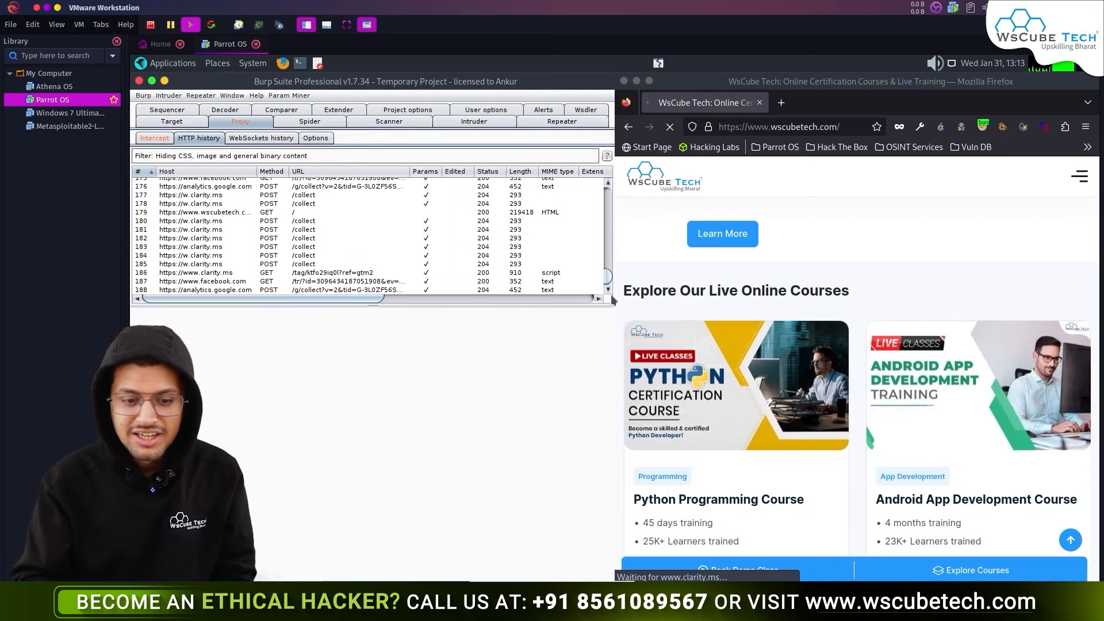
double_click(482, 81)
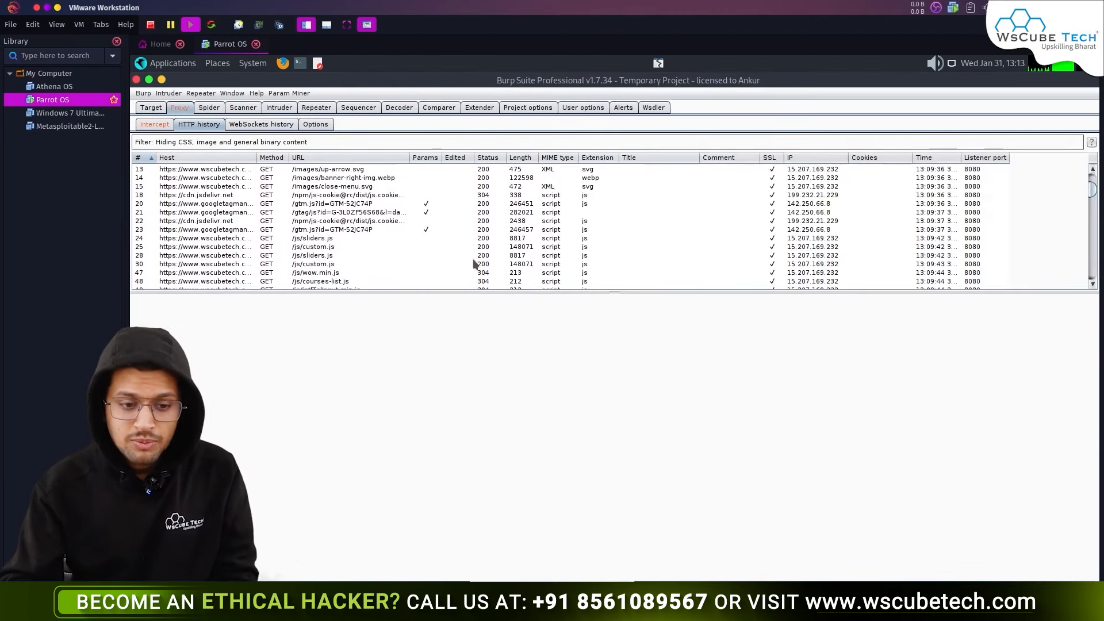
left_click_drag(223, 196, 240, 187)
left_click(238, 177)
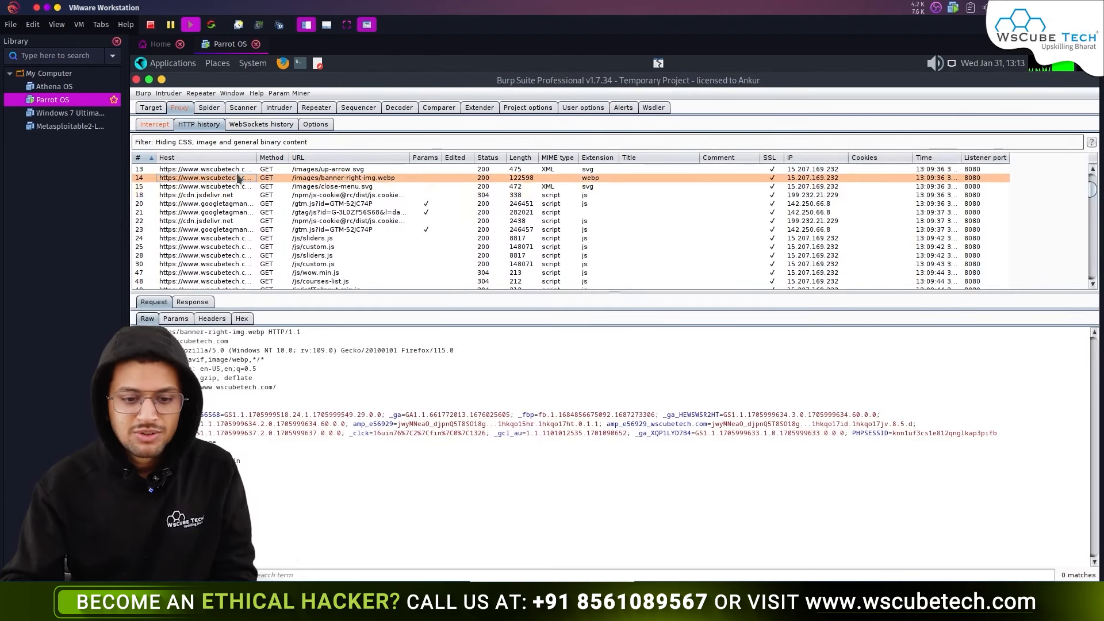
left_click(373, 188)
left_click(430, 204)
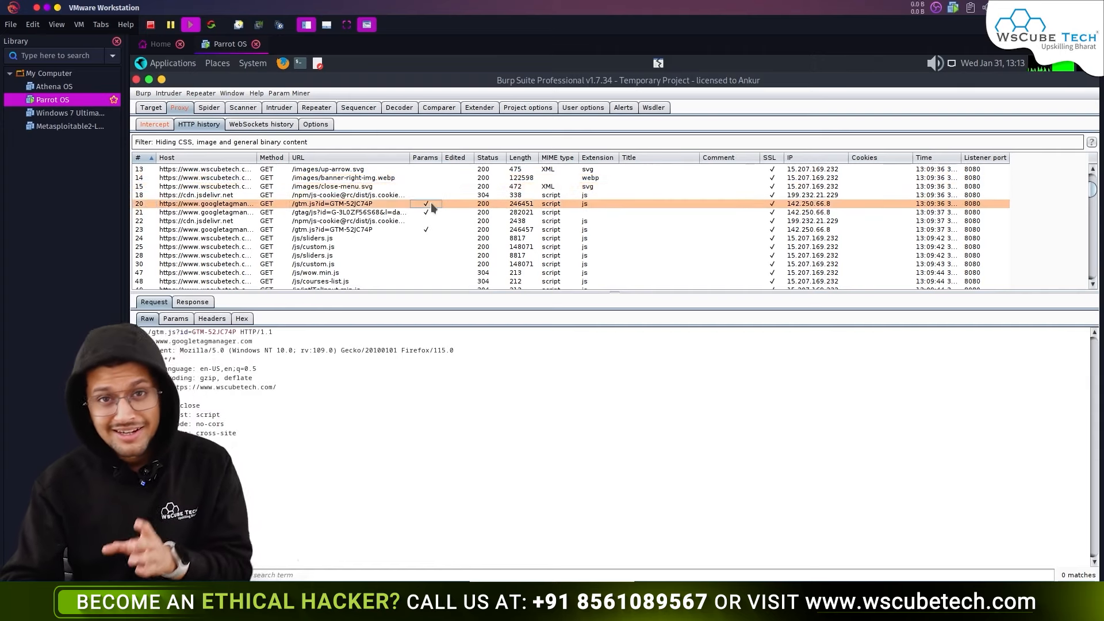
left_click(480, 204)
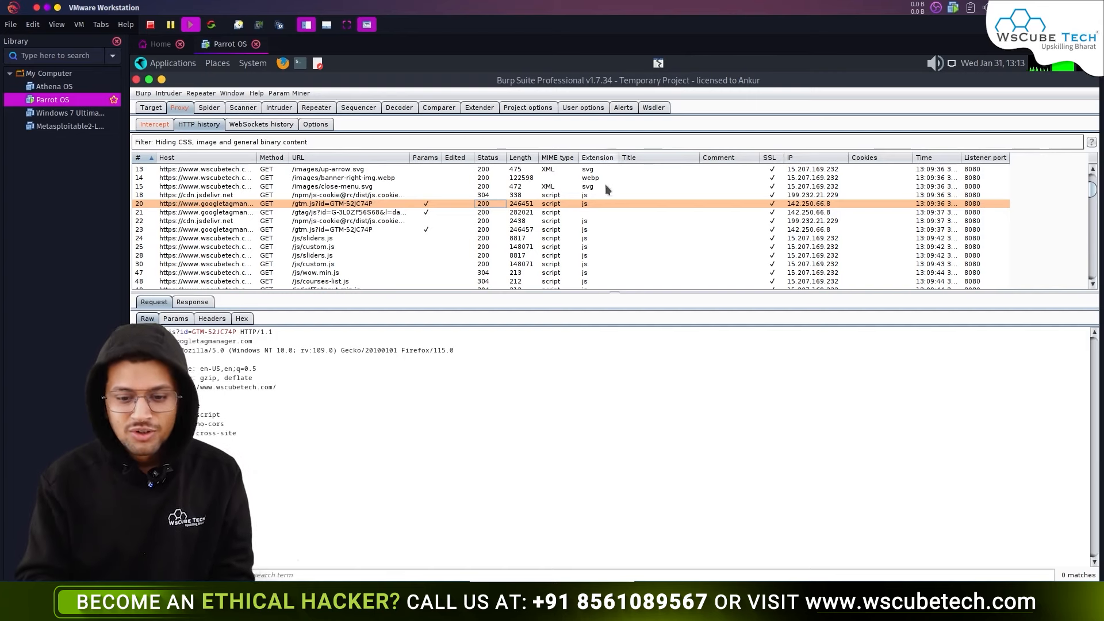
left_click(549, 197)
left_click(549, 187)
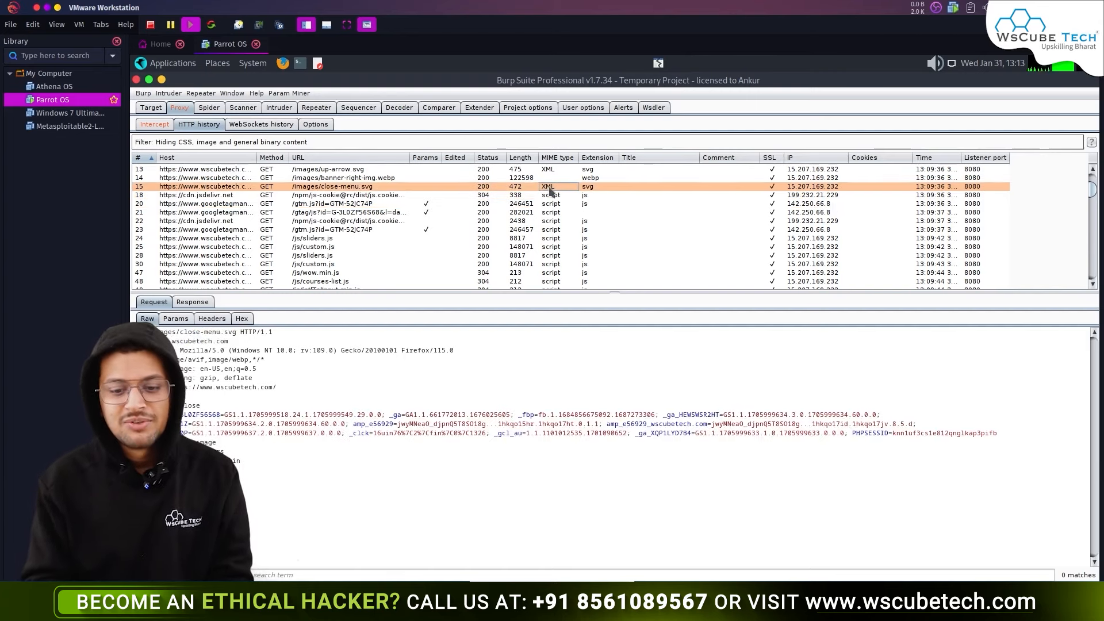
left_click(626, 194)
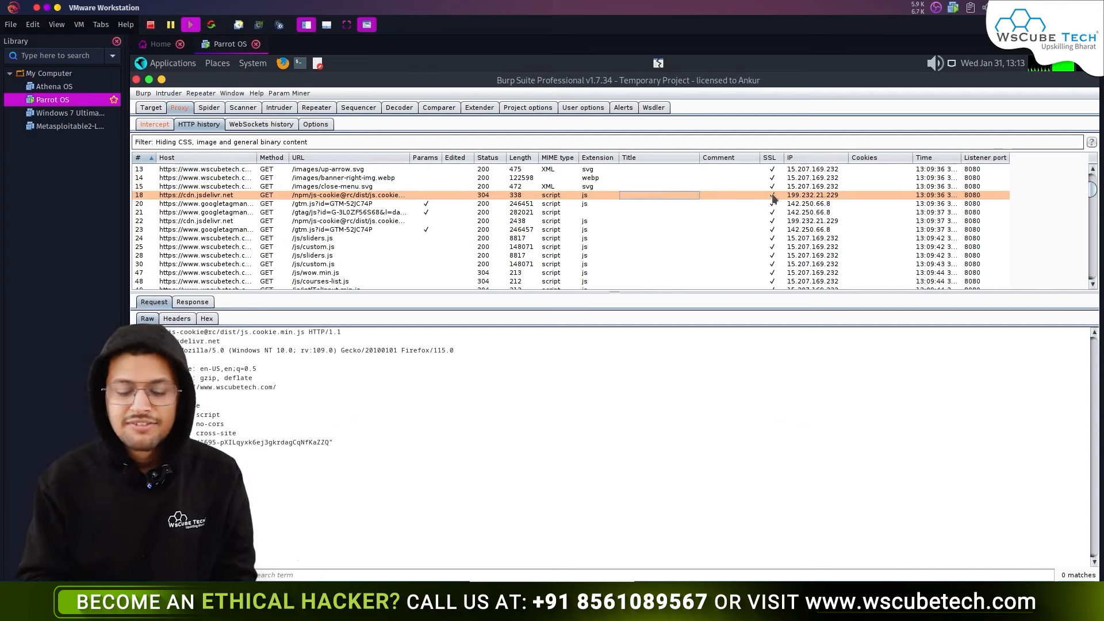
- Check the shield-icon.svg and double-coats.webp responses, then move via WebSockets history to Proxy Options
left_click(860, 195)
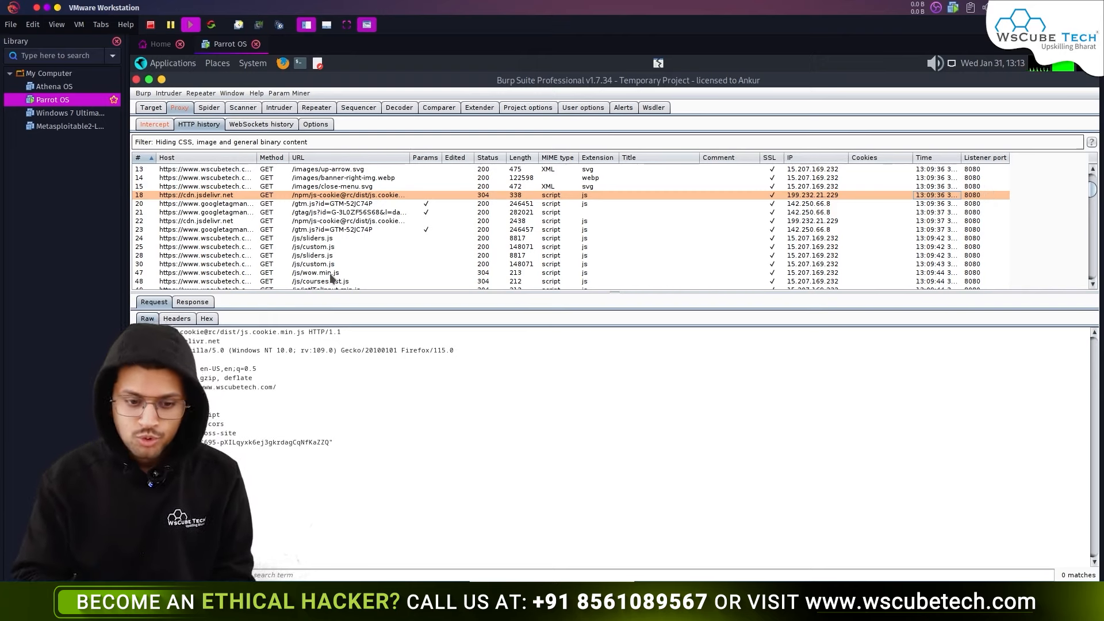
scroll(333, 239, "down", 10)
left_click(256, 212)
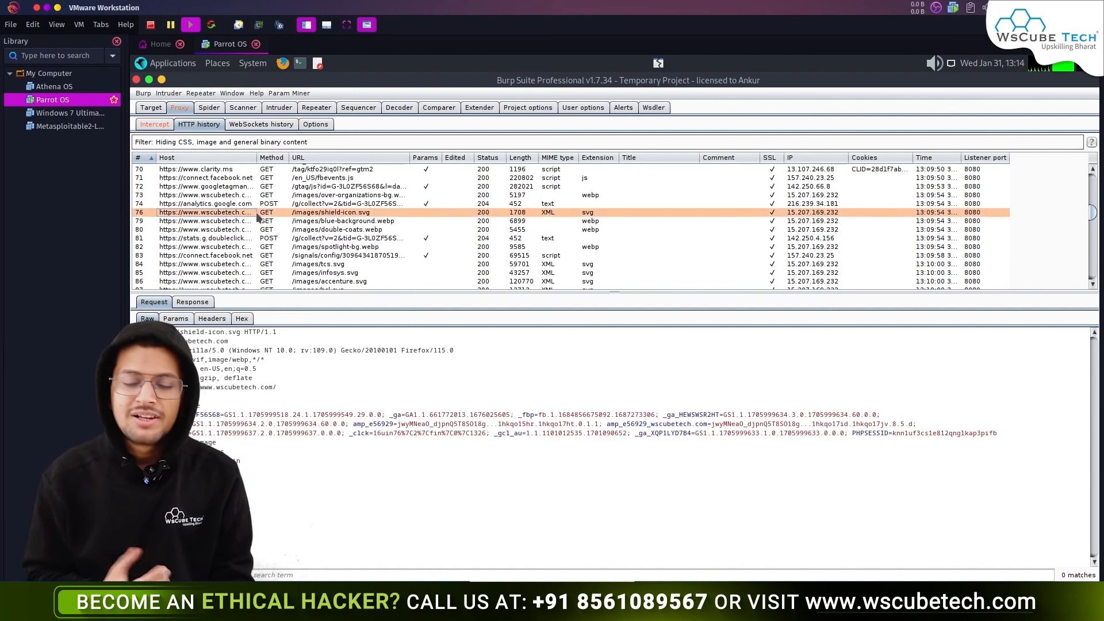
left_click(322, 229)
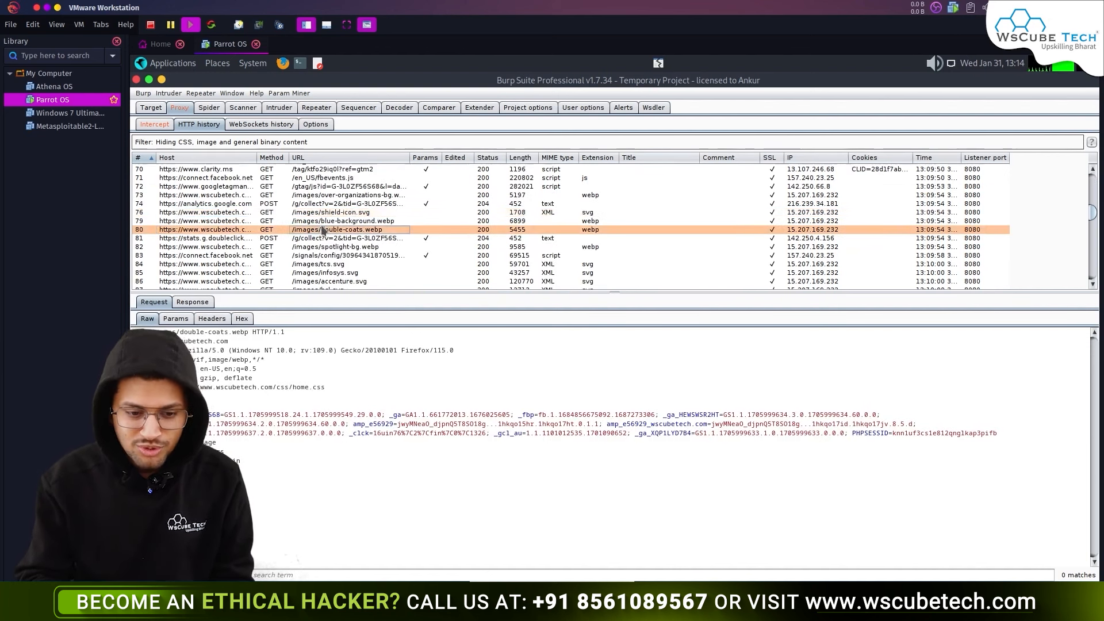
left_click(193, 302)
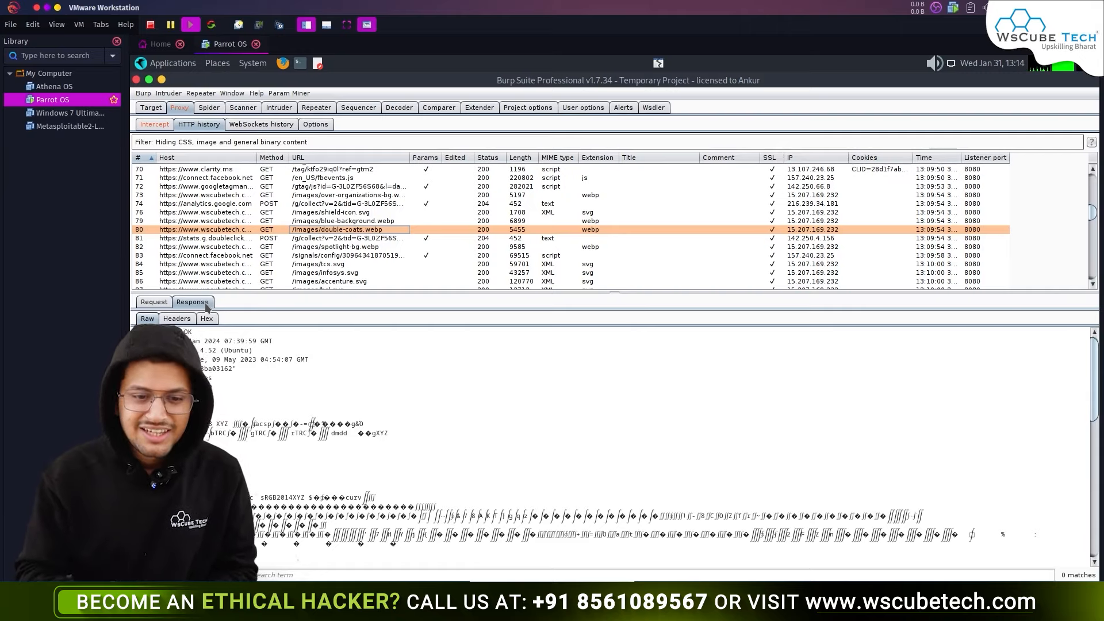
left_click(262, 125)
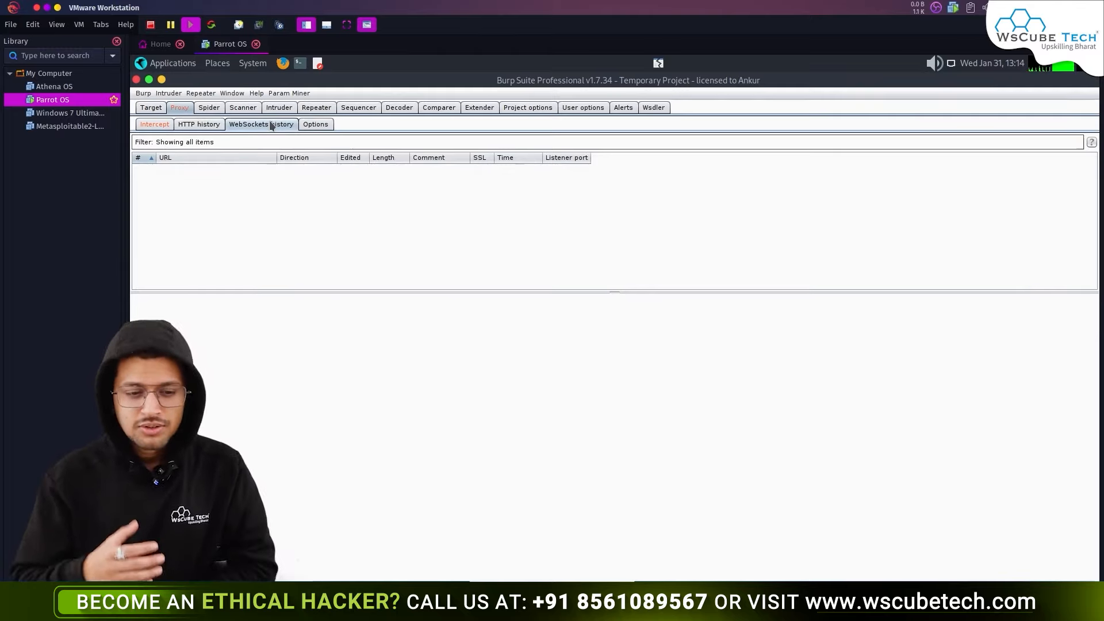
left_click(308, 128)
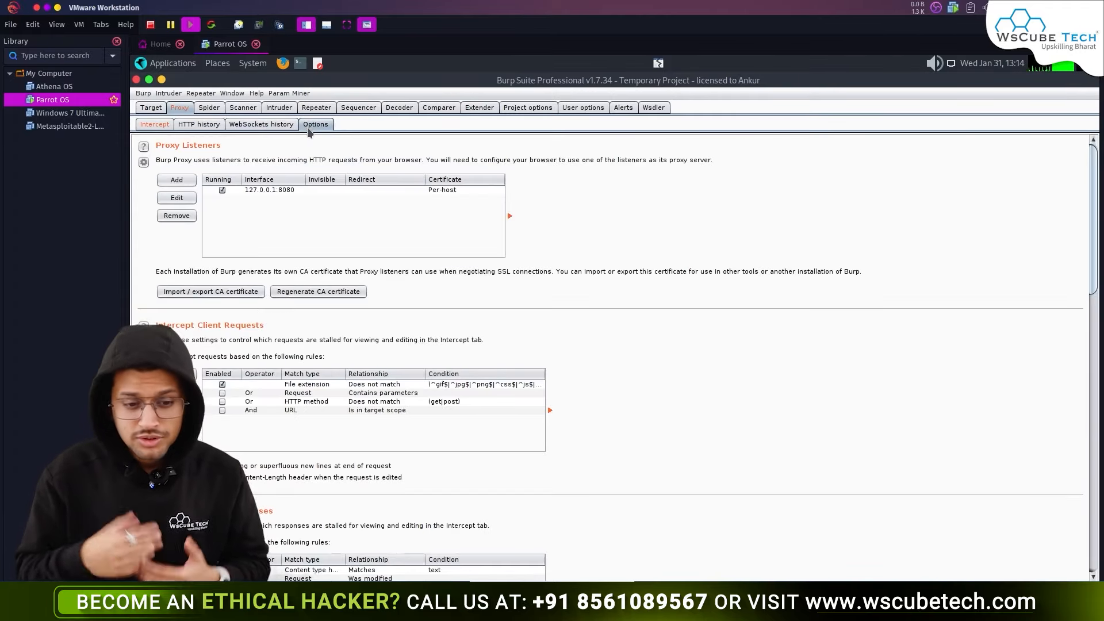
- Review the 127.0.0.1:8080 listener and the file extension, parameters, HTTP method and scope intercept rules
left_click(308, 190)
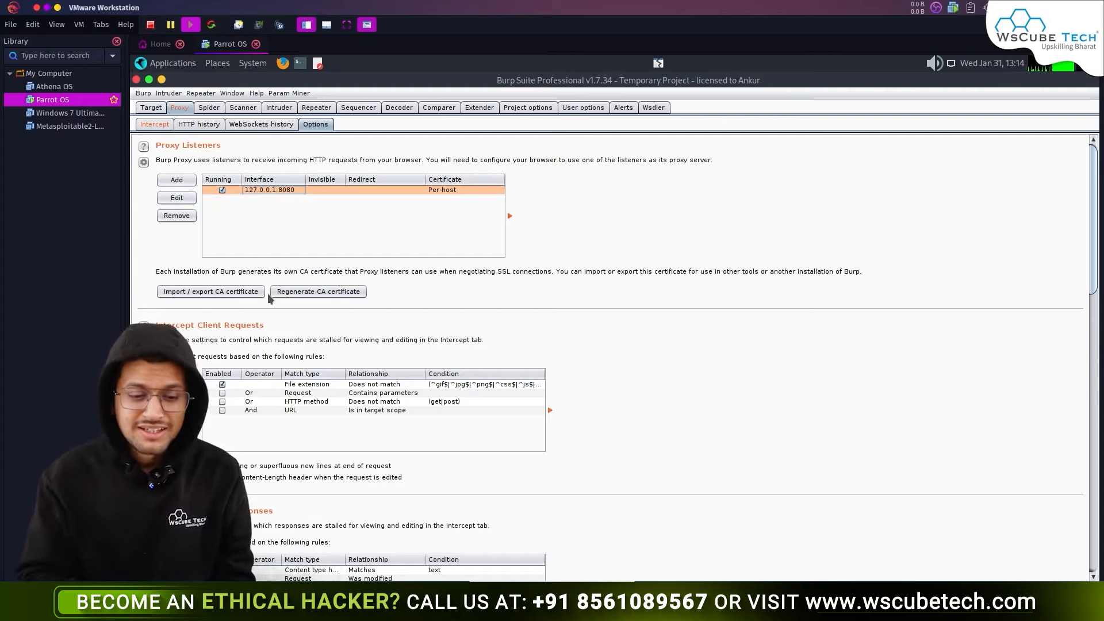
scroll(267, 293, "down", 2)
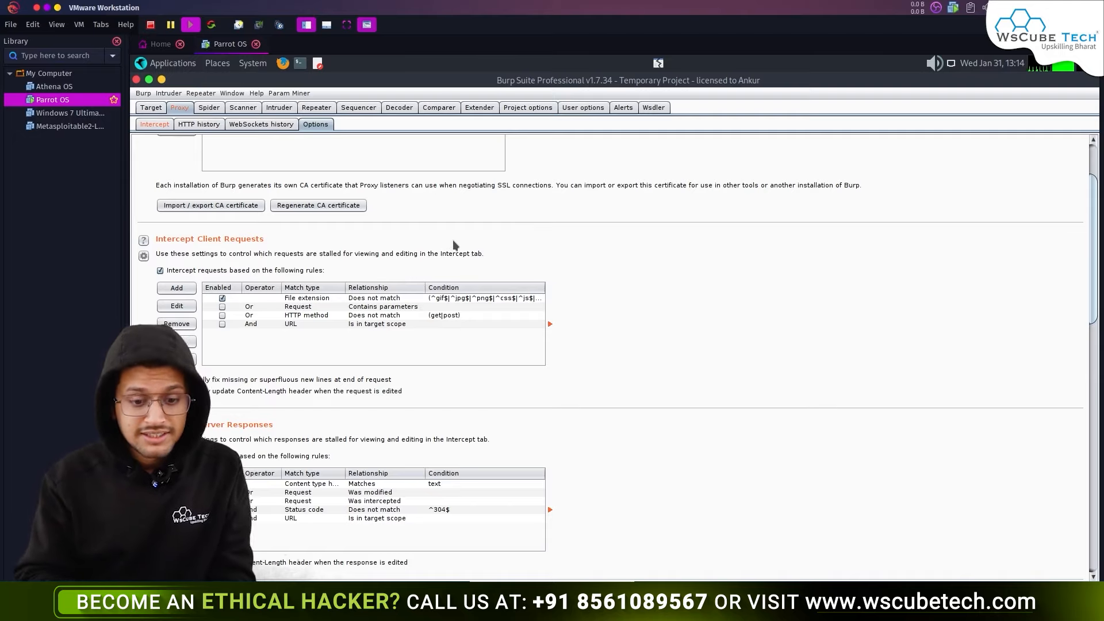
left_click(304, 298)
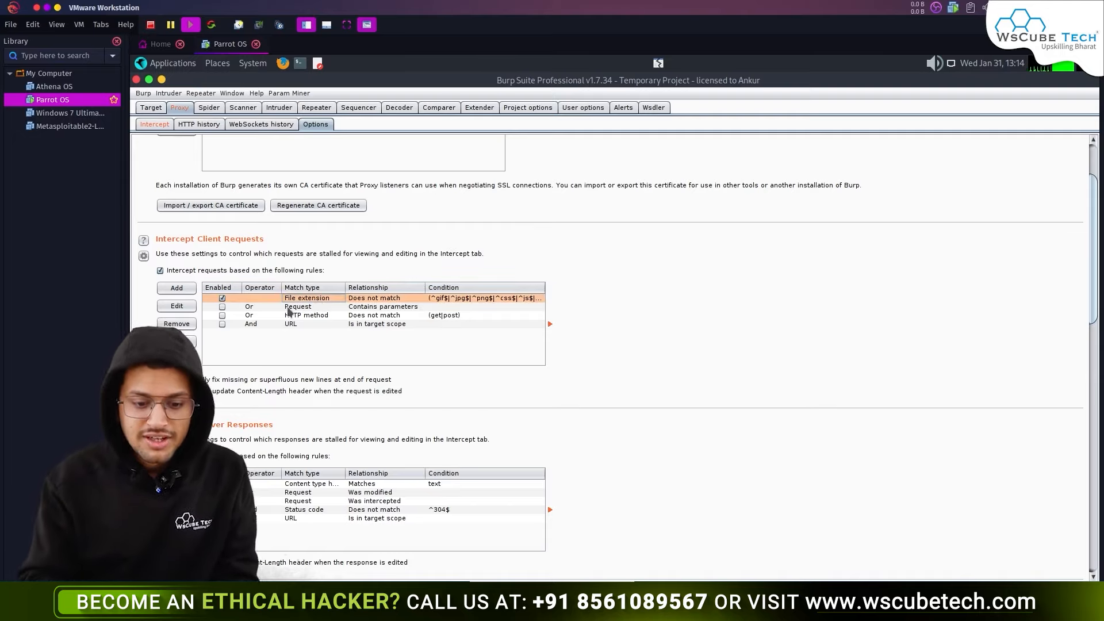
left_click(289, 308)
left_click(291, 316)
left_click(293, 322)
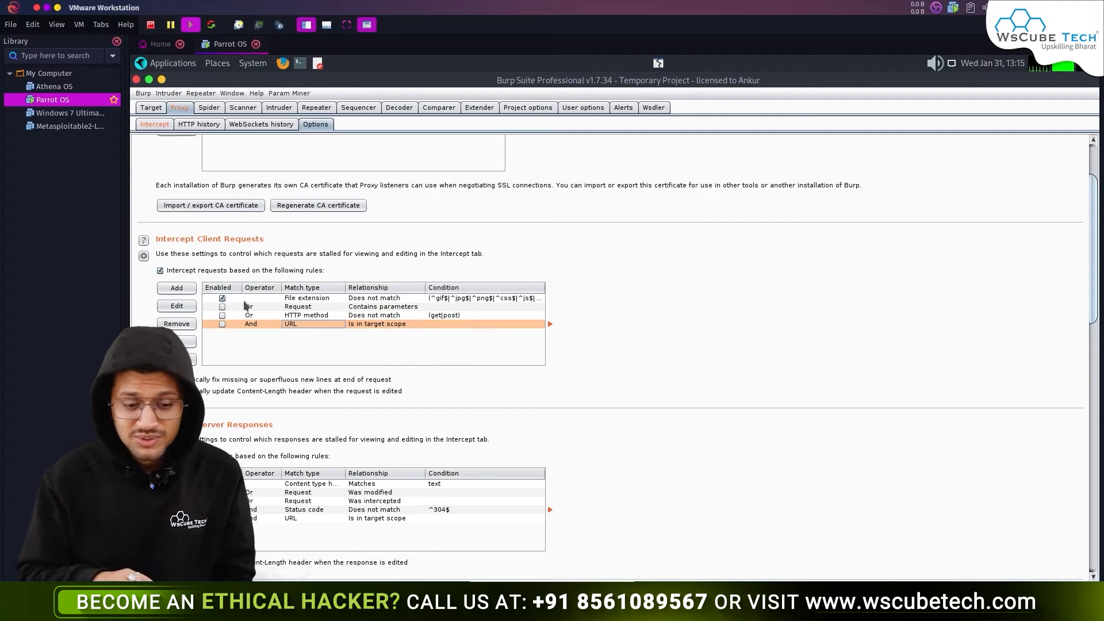
- Scroll down the proxy options to the Response Modification section
scroll(246, 305, "down", 3)
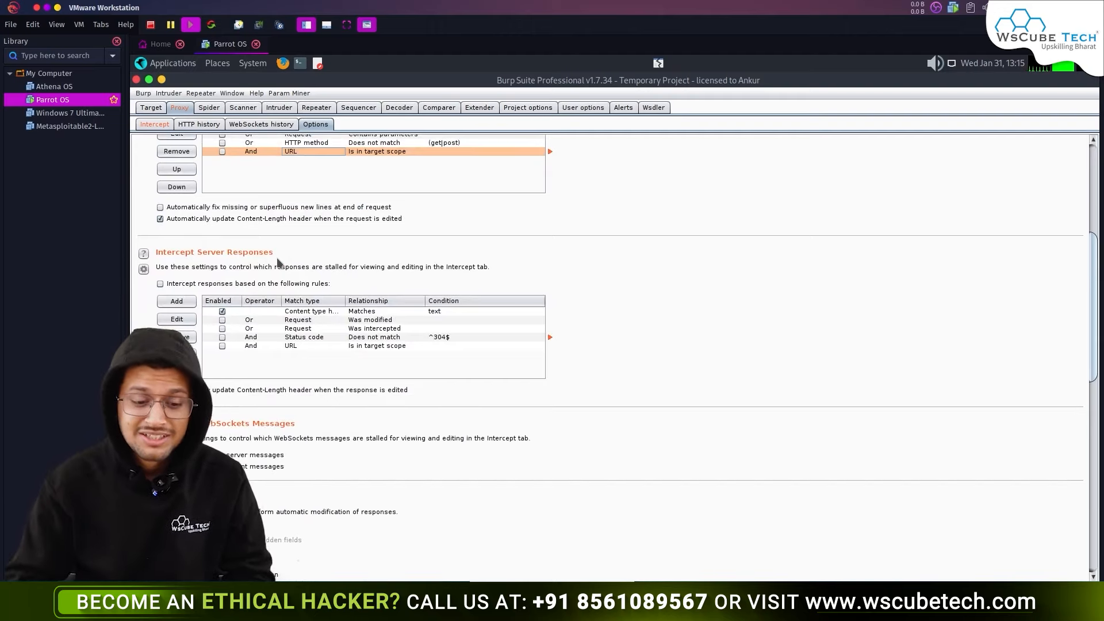
scroll(213, 227, "down", 4)
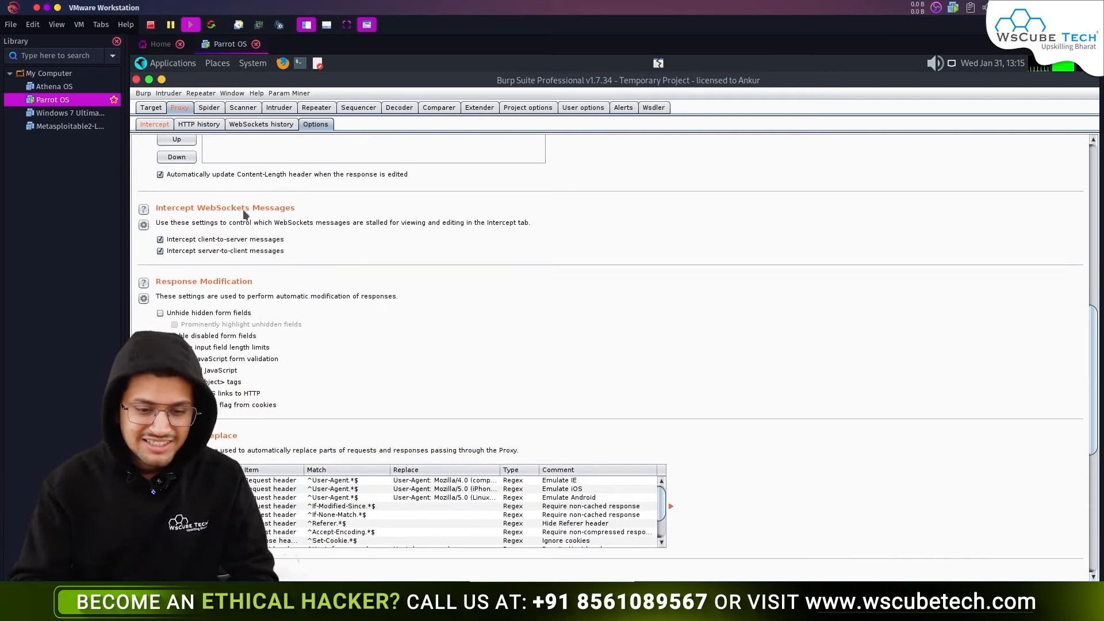
scroll(246, 294, "down", 3)
scroll(153, 199, "up", 2)
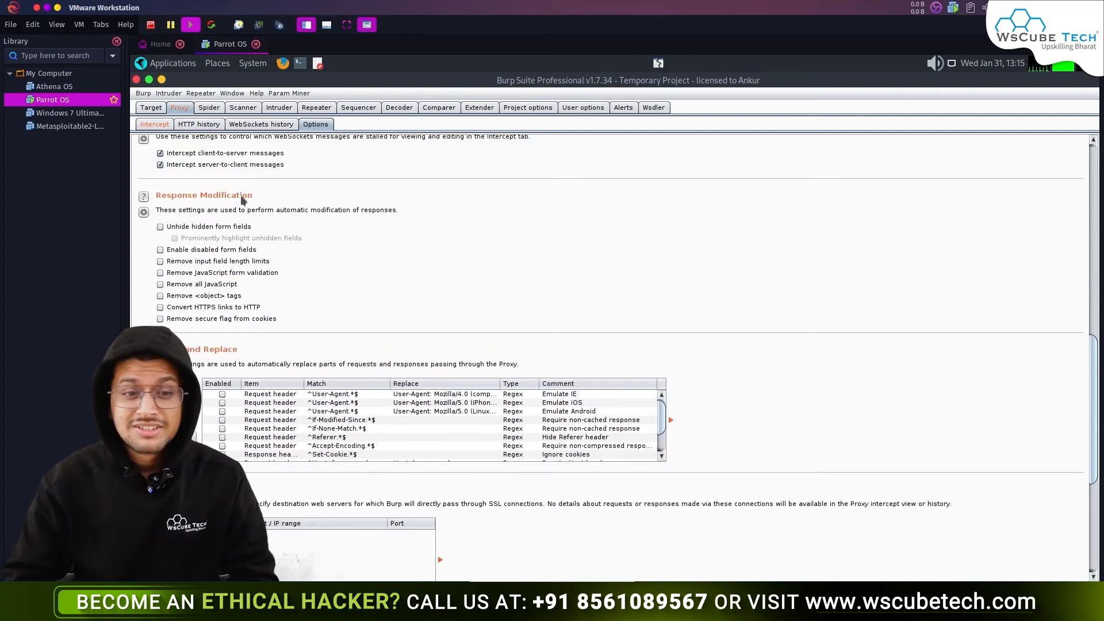
- Enable unhiding hidden form fields, then turn proxy interception off so traffic passes
left_click(160, 227)
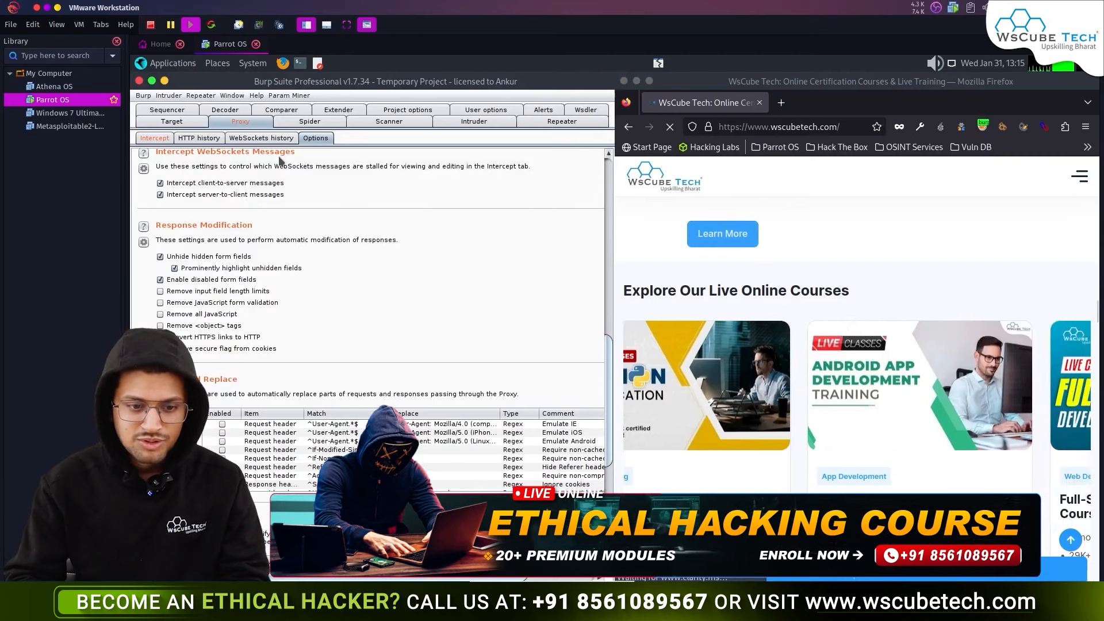
left_click(154, 138)
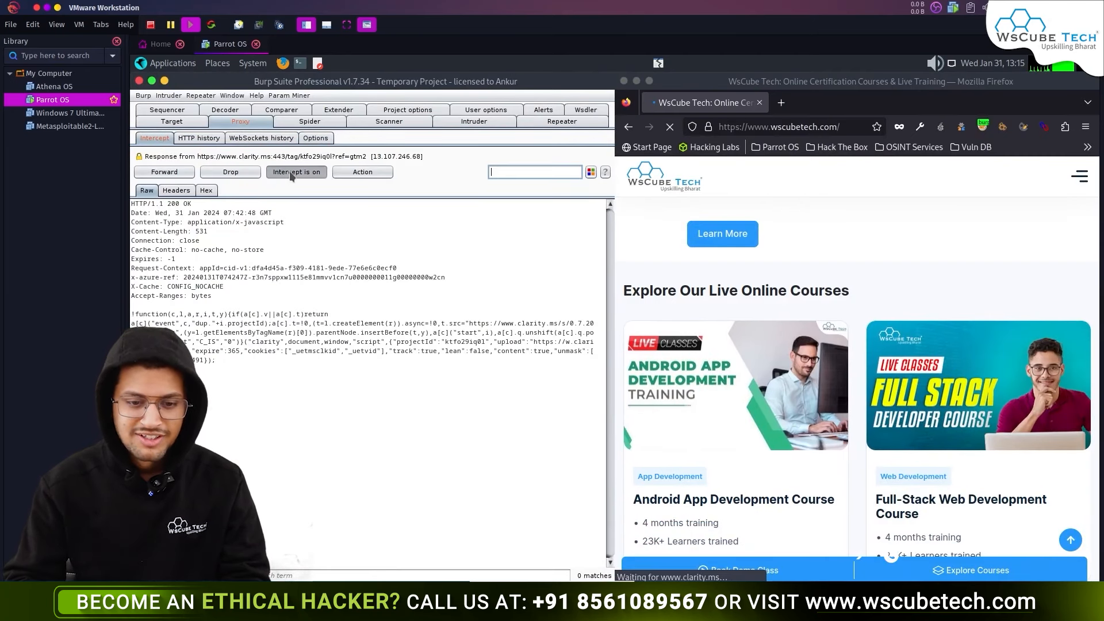
left_click(291, 174)
left_click(316, 138)
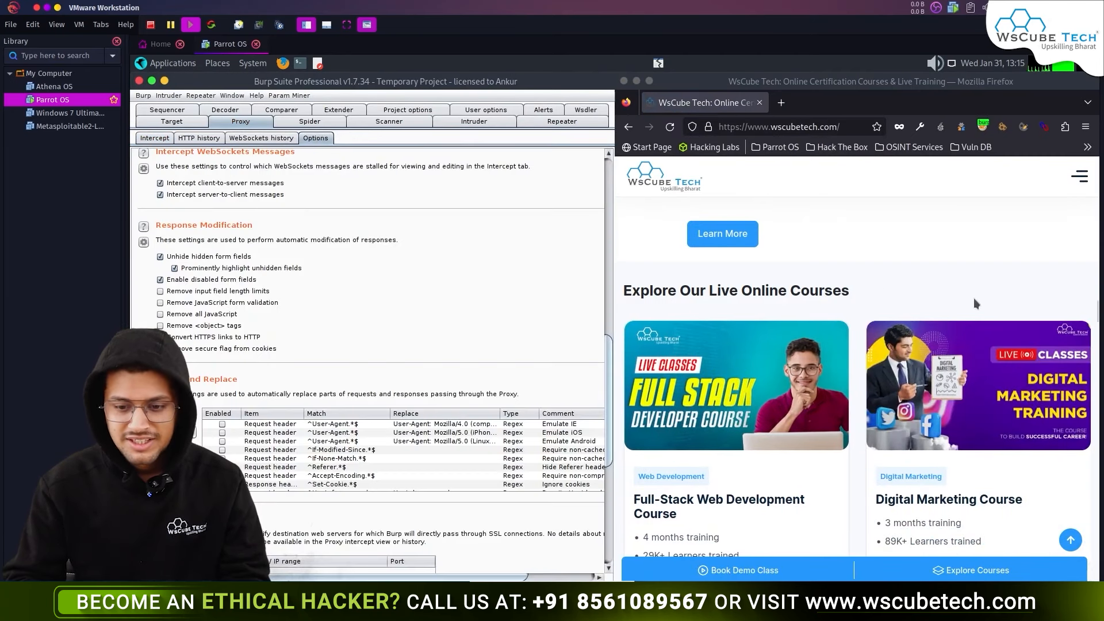
- Reload the wscubetech page through the proxy and scroll through it
scroll(975, 303, "down", 5)
left_click(669, 127)
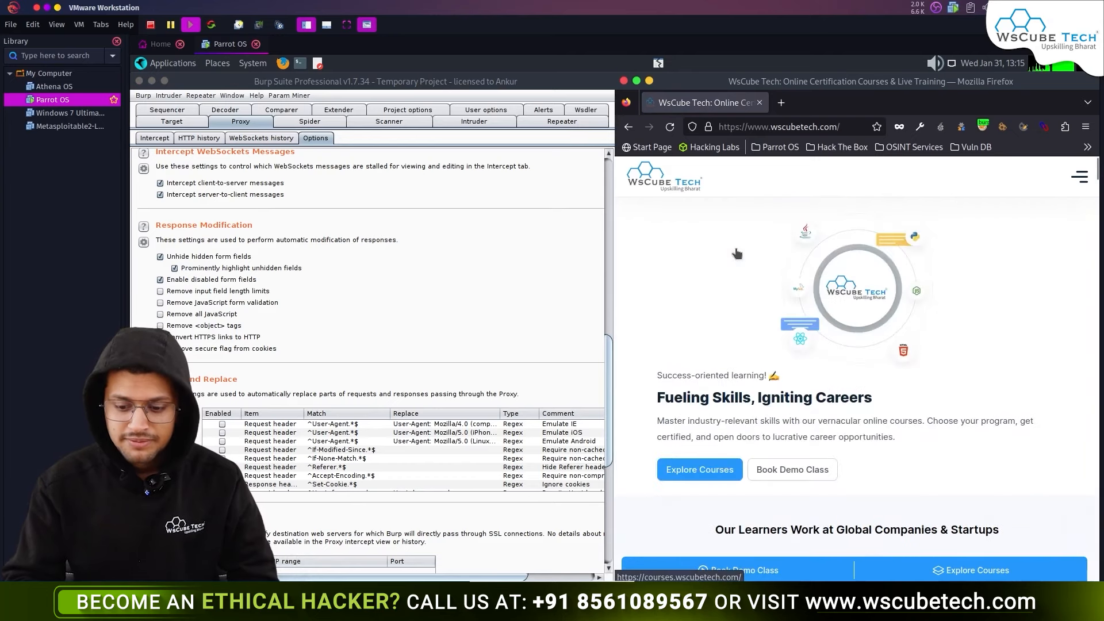
scroll(737, 253, "down", 10)
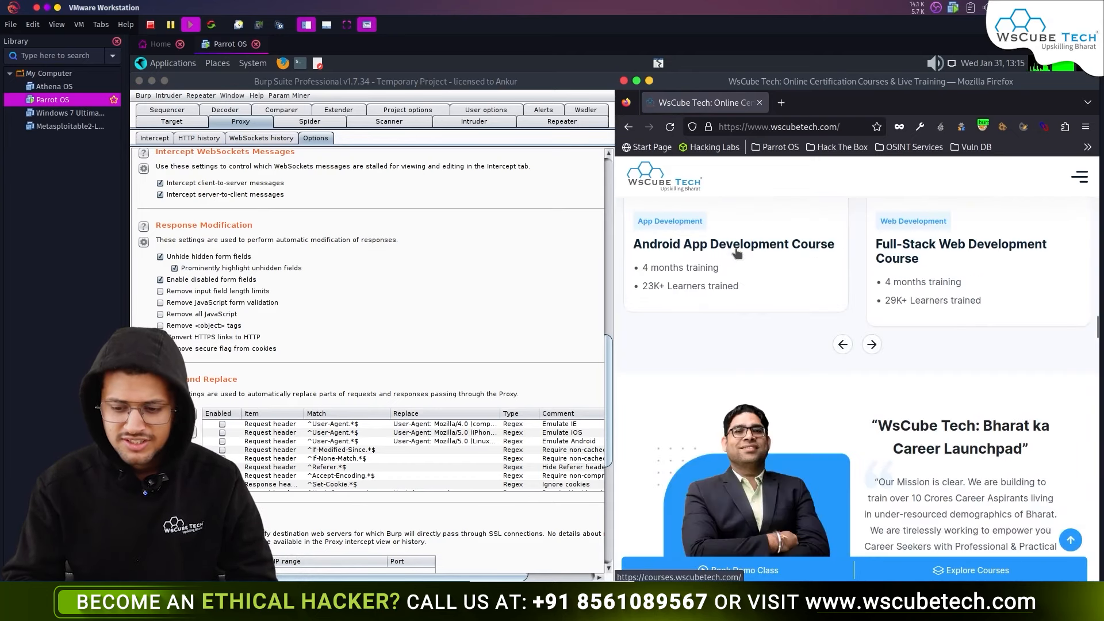
scroll(737, 254, "down", 15)
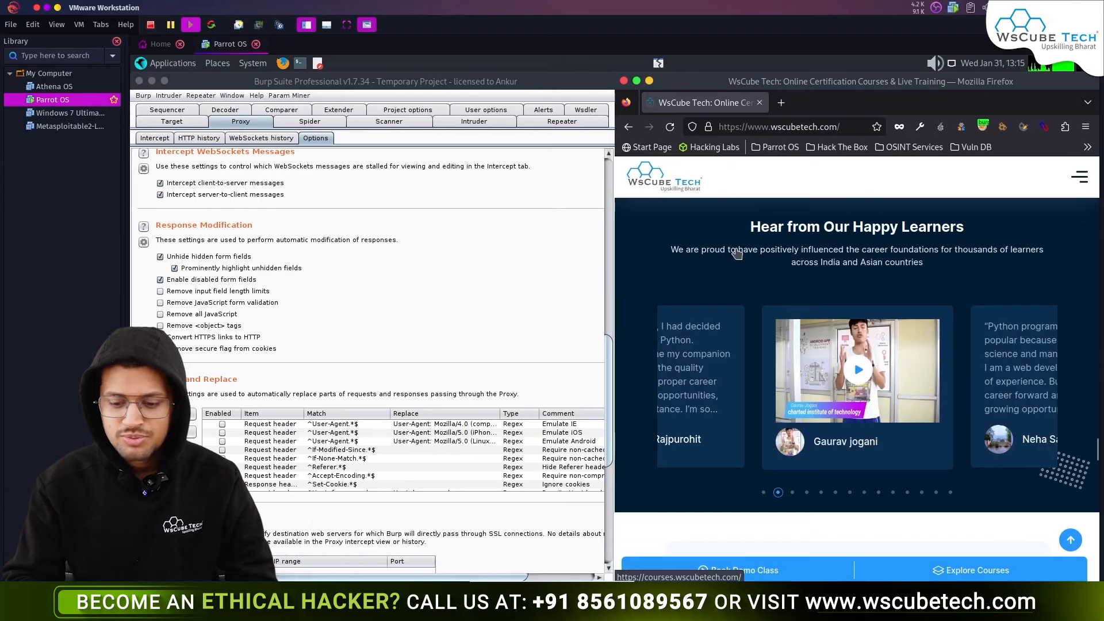
scroll(737, 254, "down", 15)
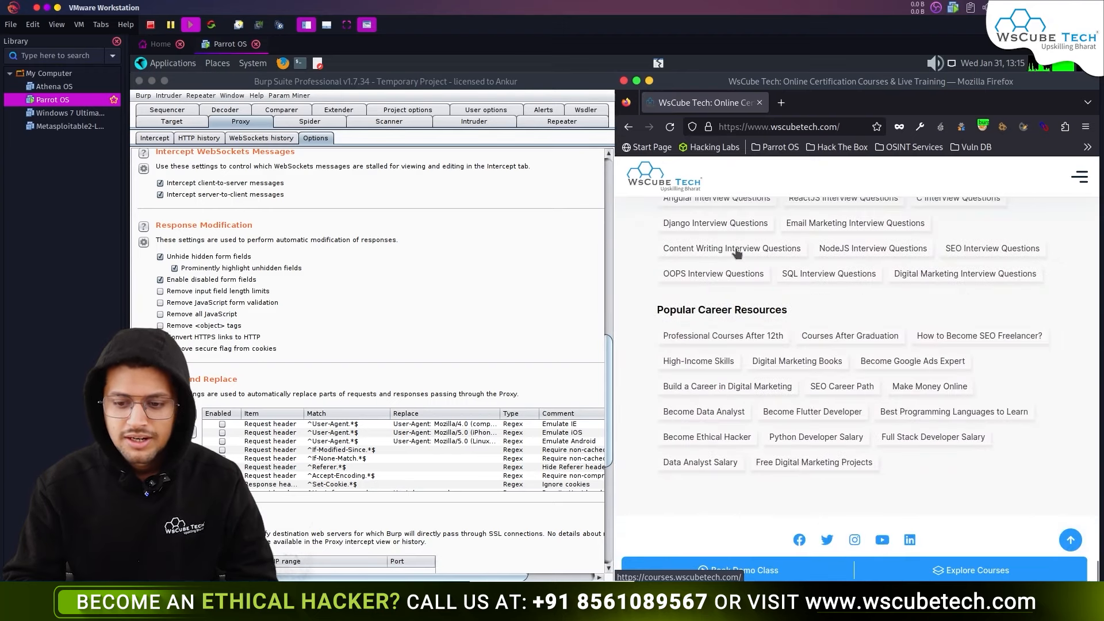
scroll(803, 336, "up", 10)
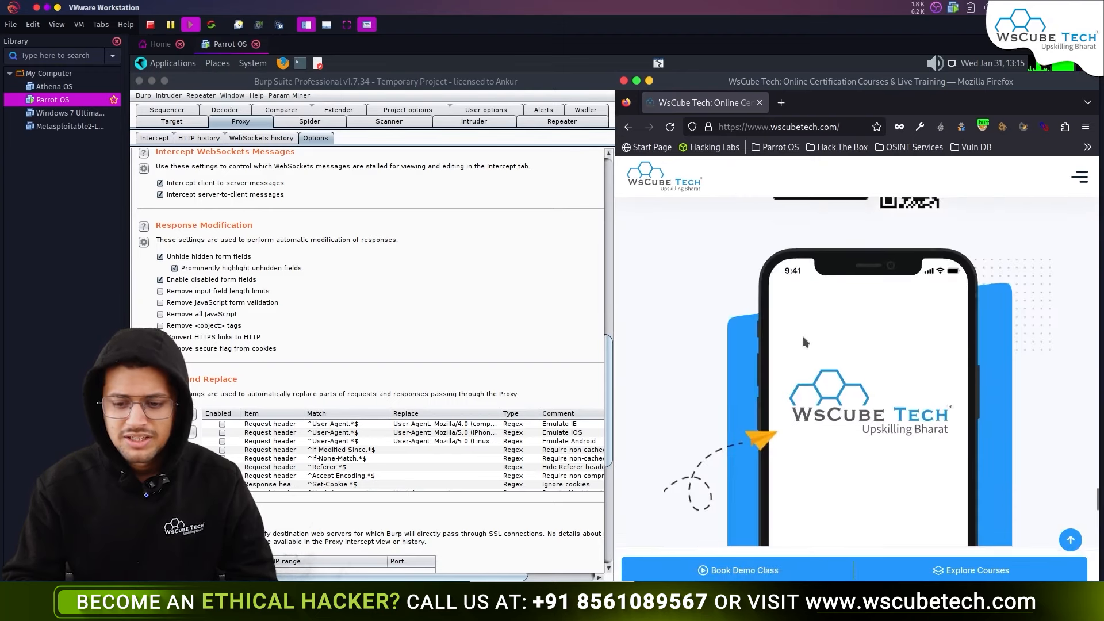
scroll(802, 337, "up", 15)
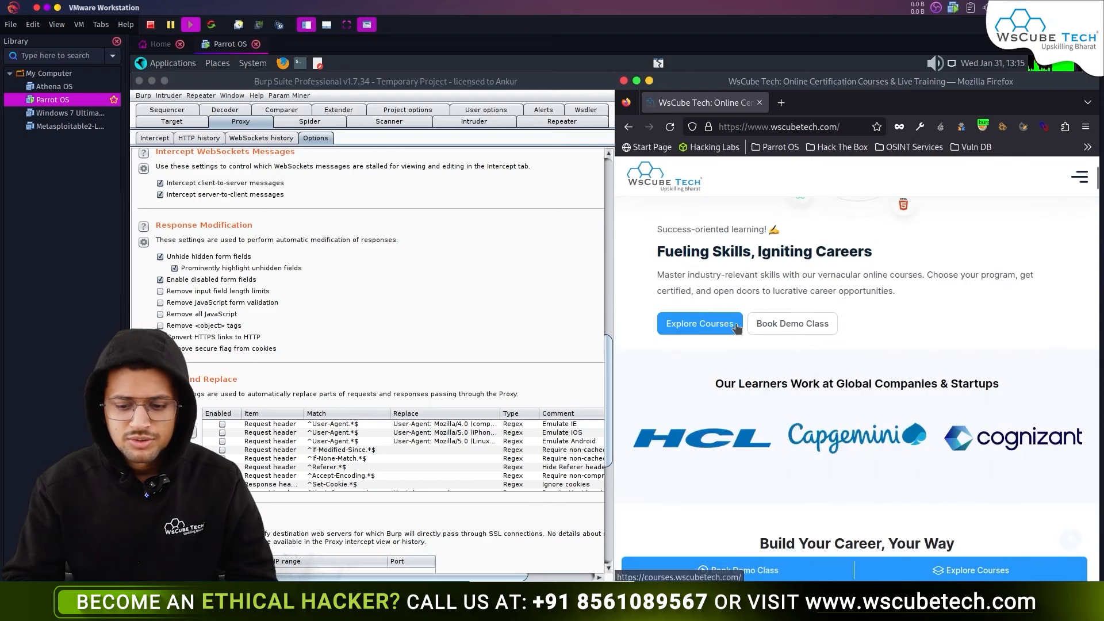
- Open Explore Courses and select the Penetration Testing Course card
left_click(702, 328)
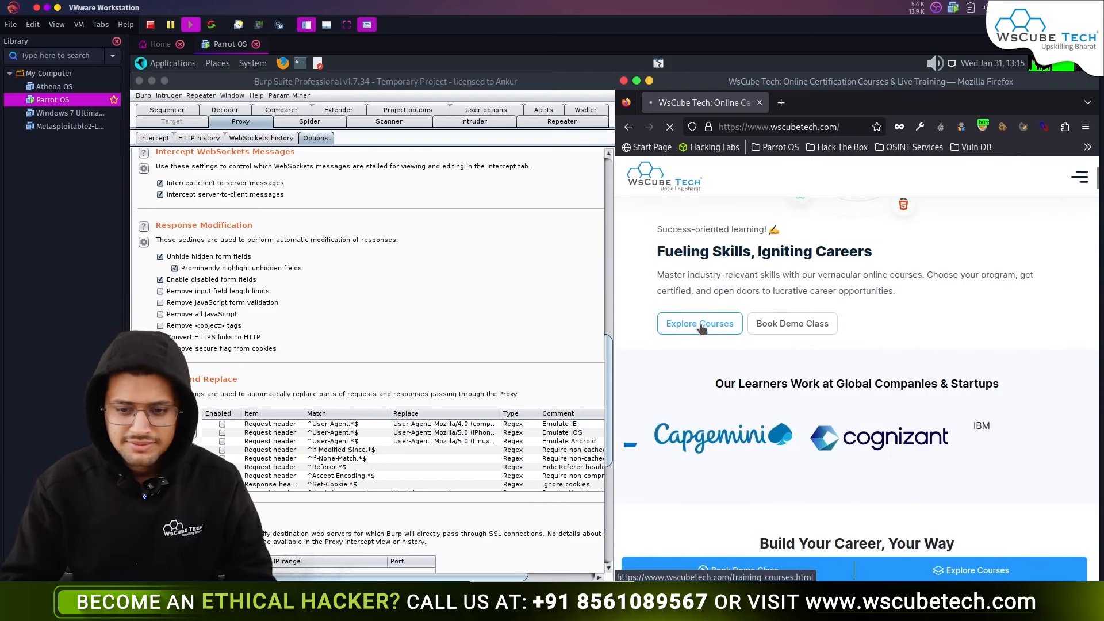
scroll(700, 326, "down", 8)
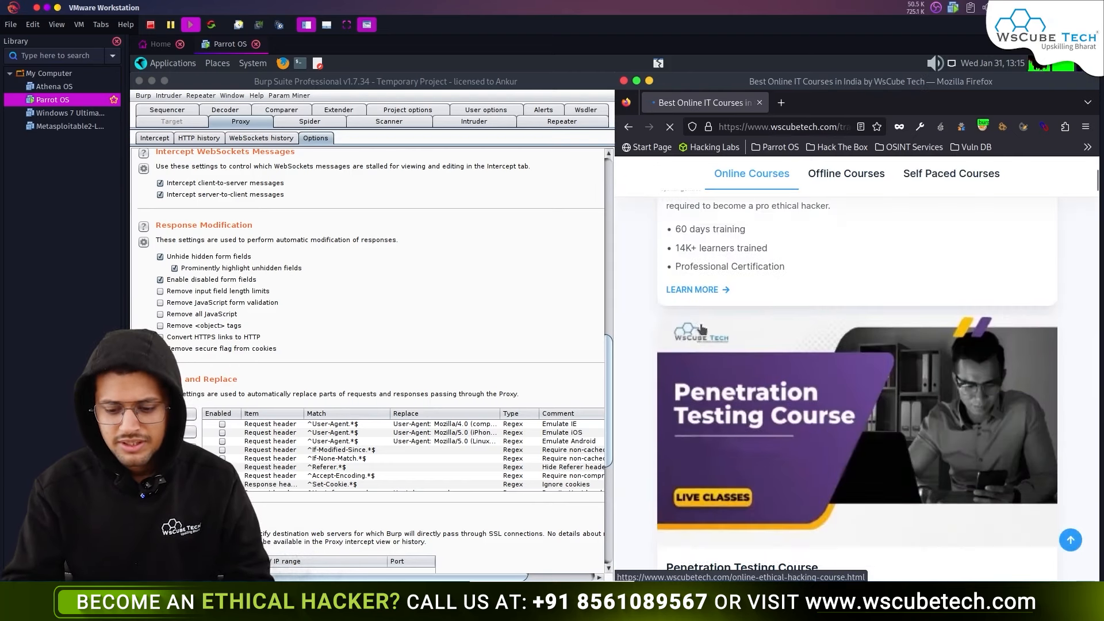
scroll(701, 327, "down", 10)
scroll(712, 374, "up", 8)
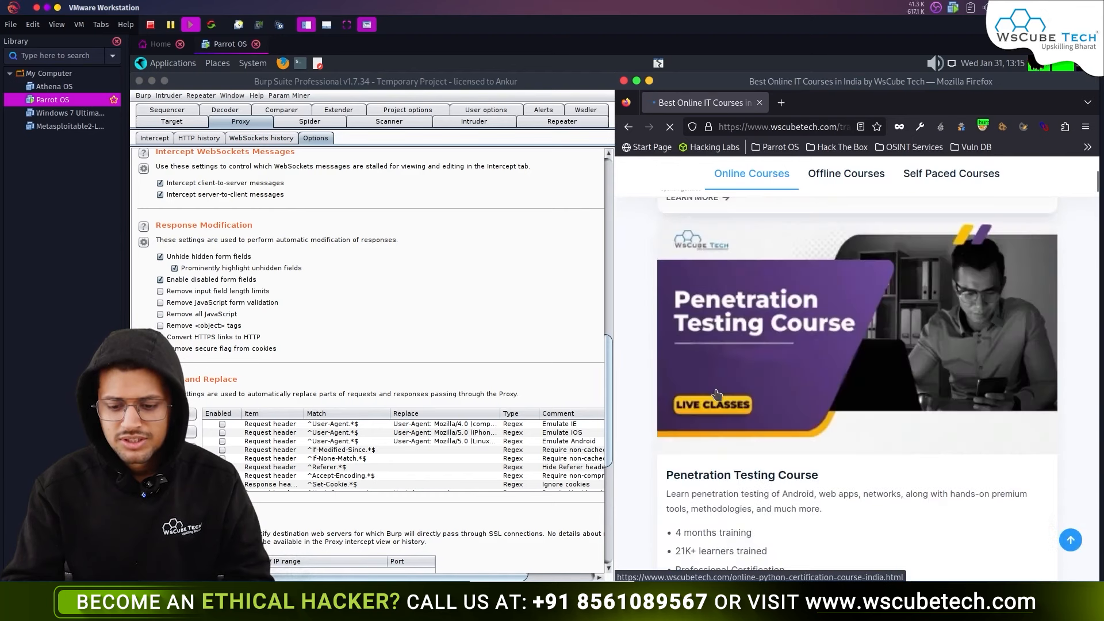
left_click(768, 470)
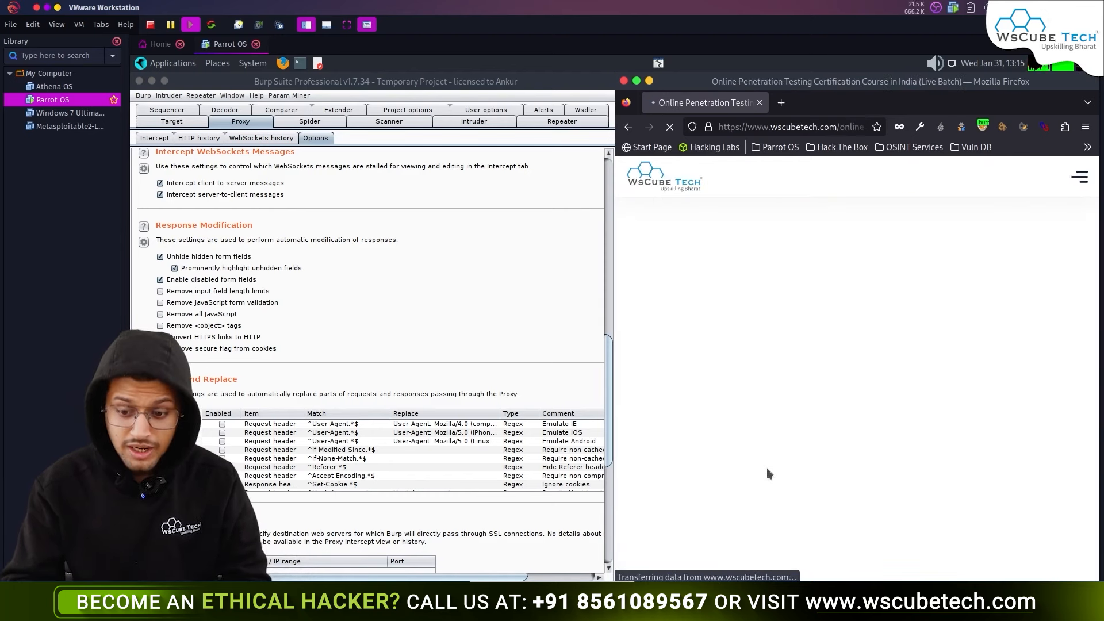
- Scroll to the Book a Demo Session Now form and click into the highlighted lead_for field
scroll(766, 473, "down", 10)
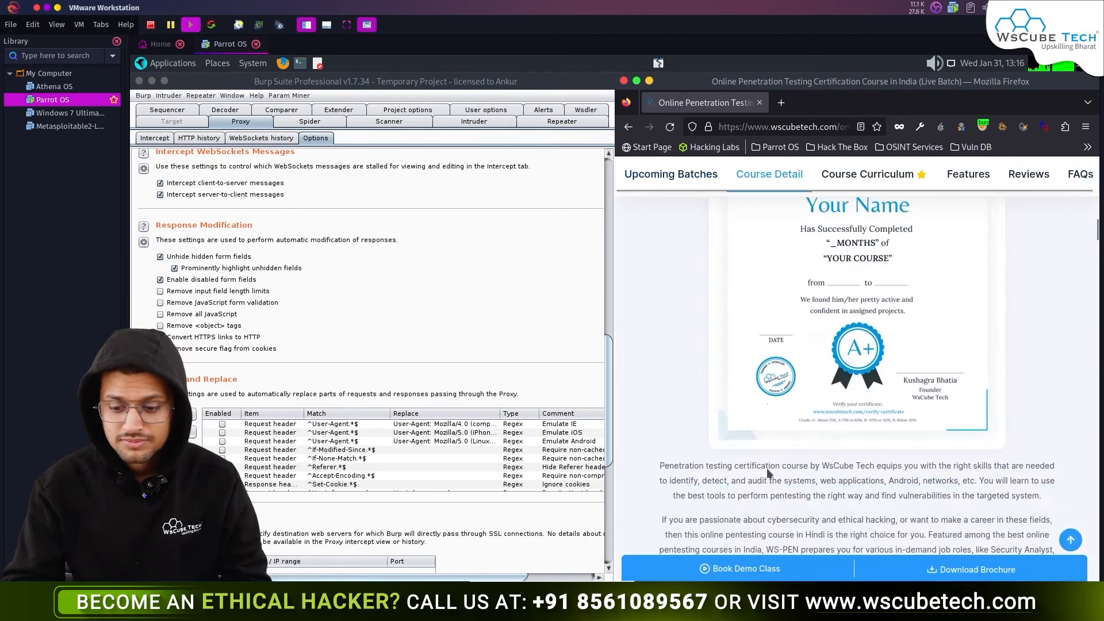
scroll(767, 472, "down", 5)
scroll(756, 382, "down", 5)
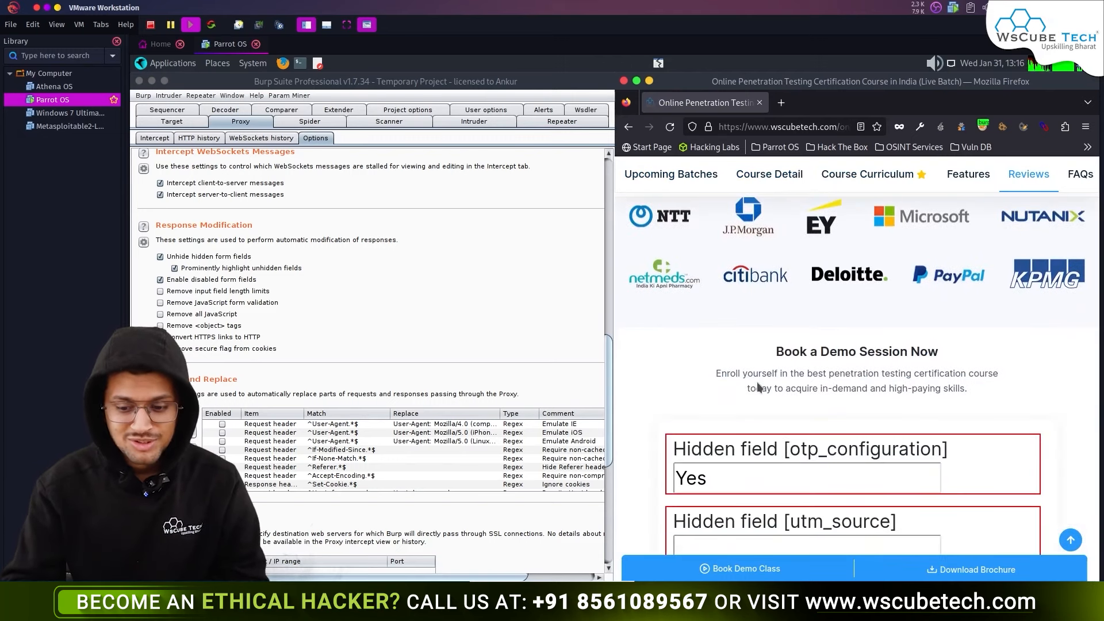
scroll(757, 381, "down", 2)
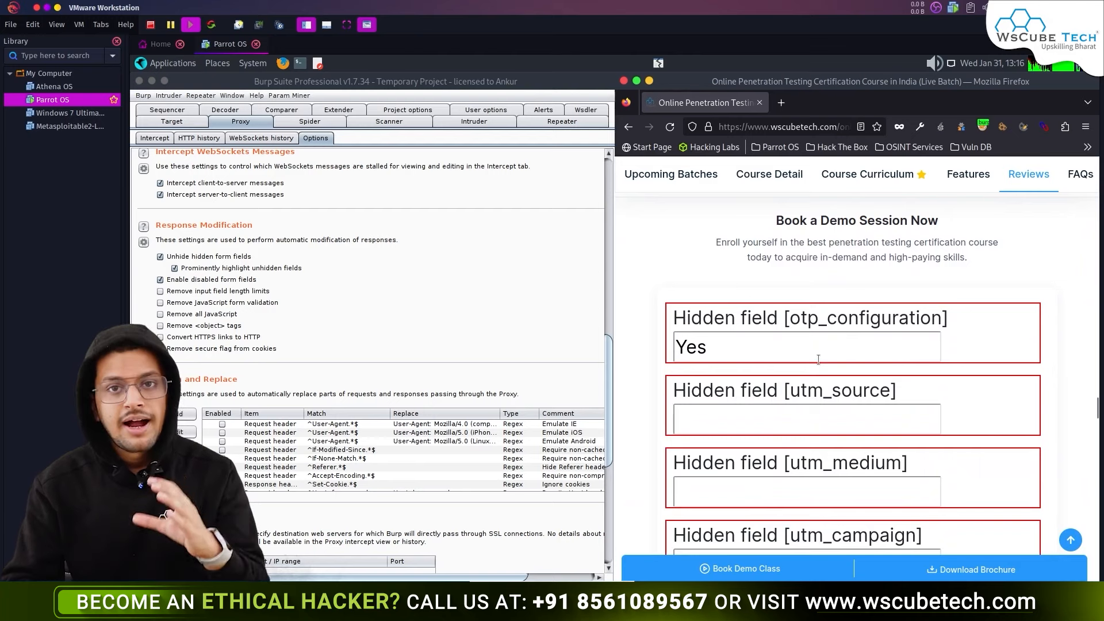
scroll(799, 334, "down", 6)
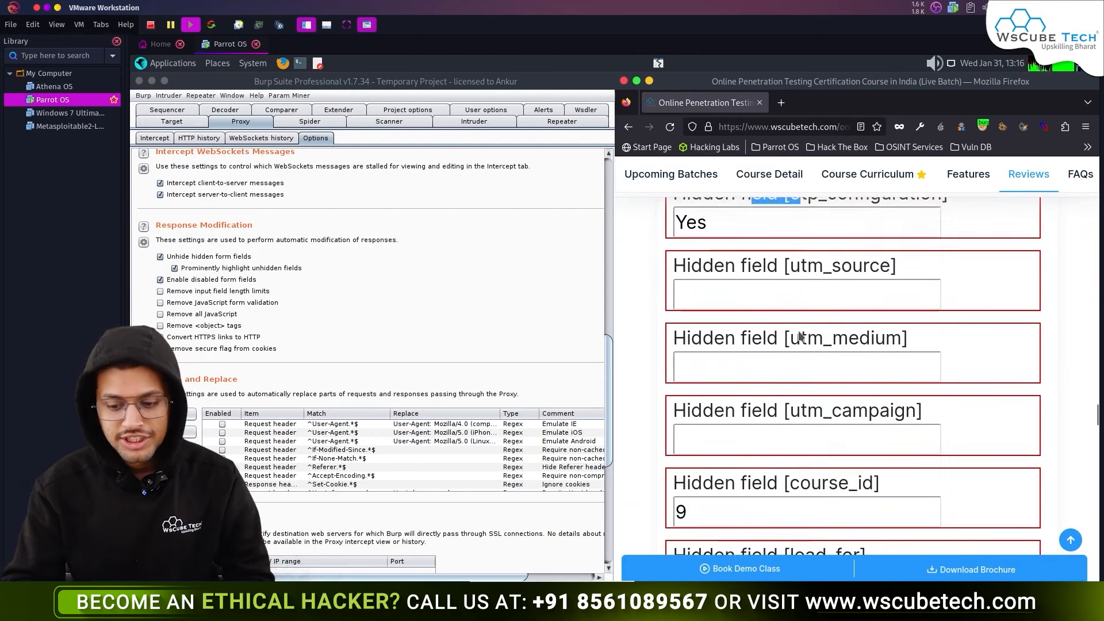
left_click(796, 310)
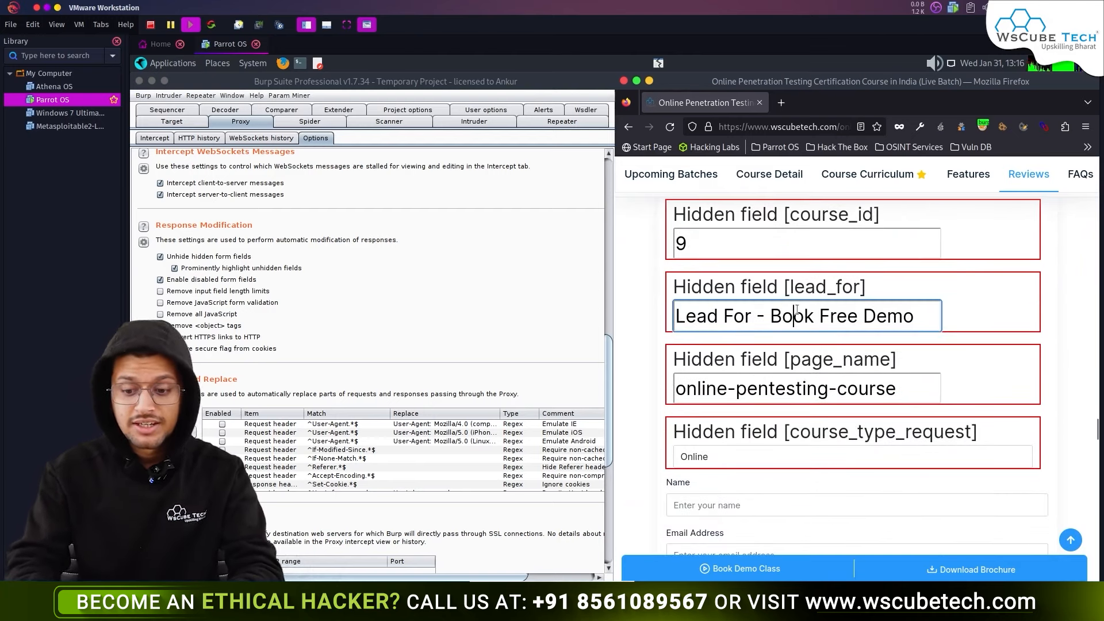
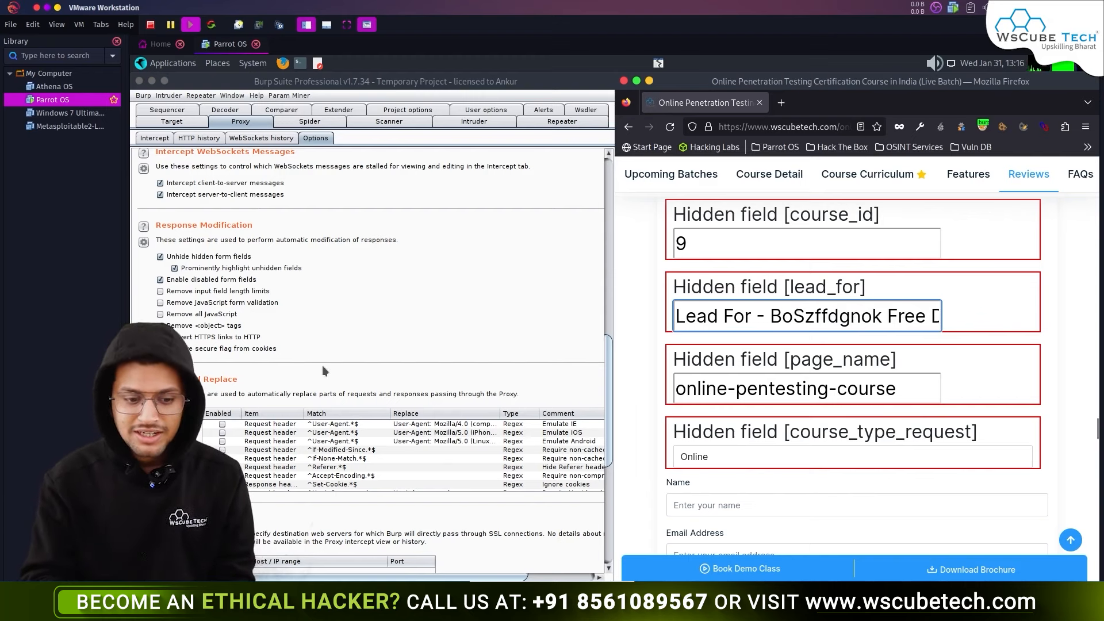
- Untick Burp's 'Enable disabled form fields' and 'Unhide hidden form fields', then reload the course page
left_click(160, 280)
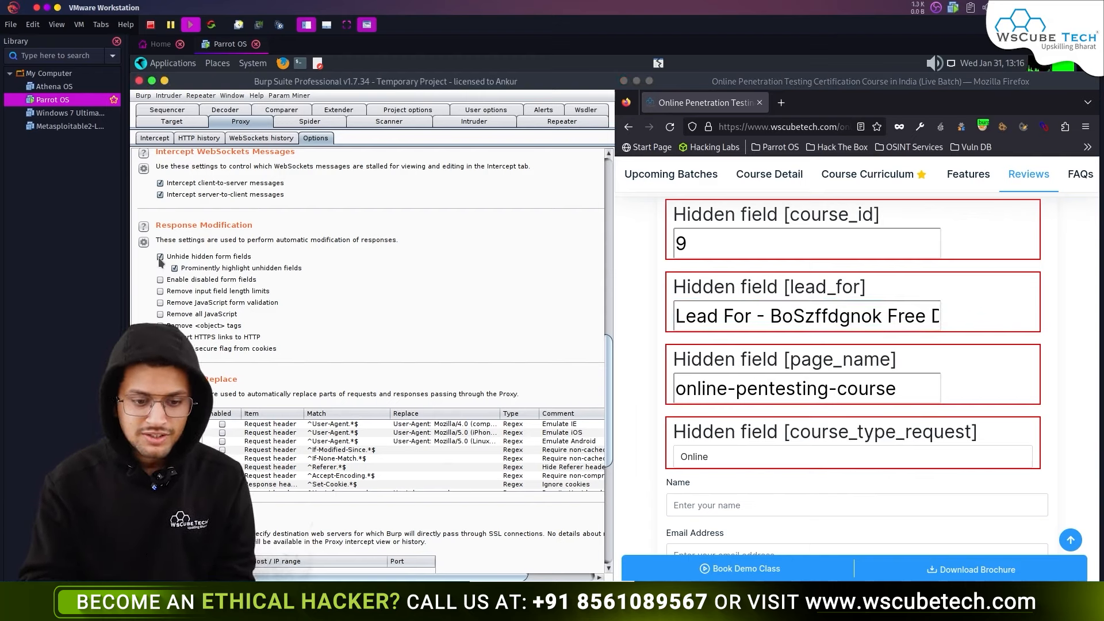
left_click(161, 257)
left_click(669, 131)
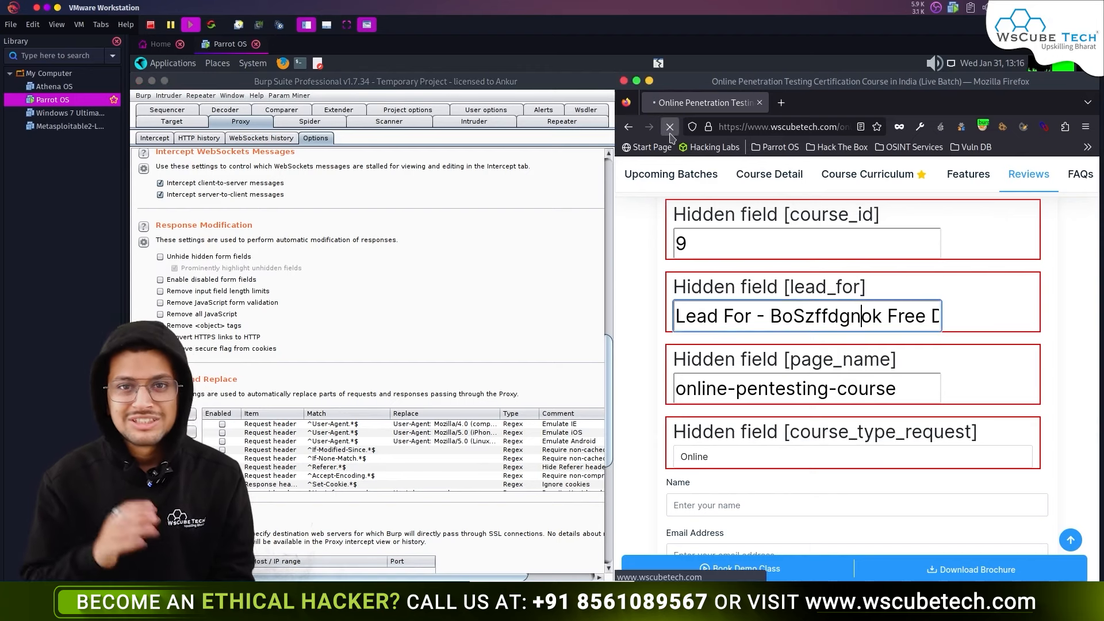
- Scroll the reloaded page to confirm the hidden fields are gone, then re-tick both options
scroll(794, 359, "down", 10)
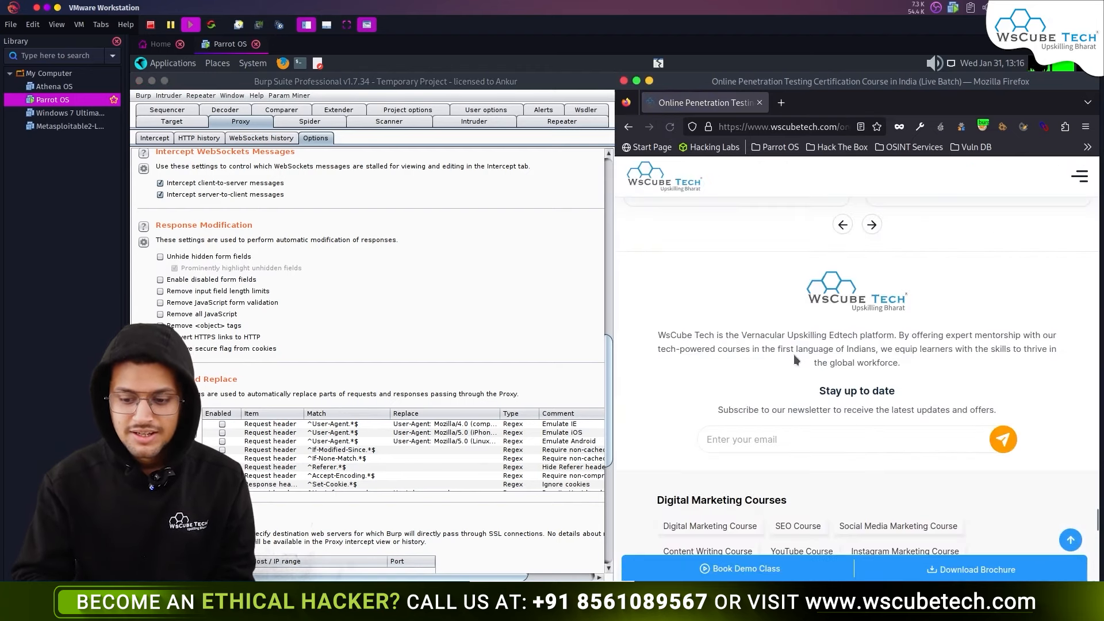
scroll(794, 357, "up", 12)
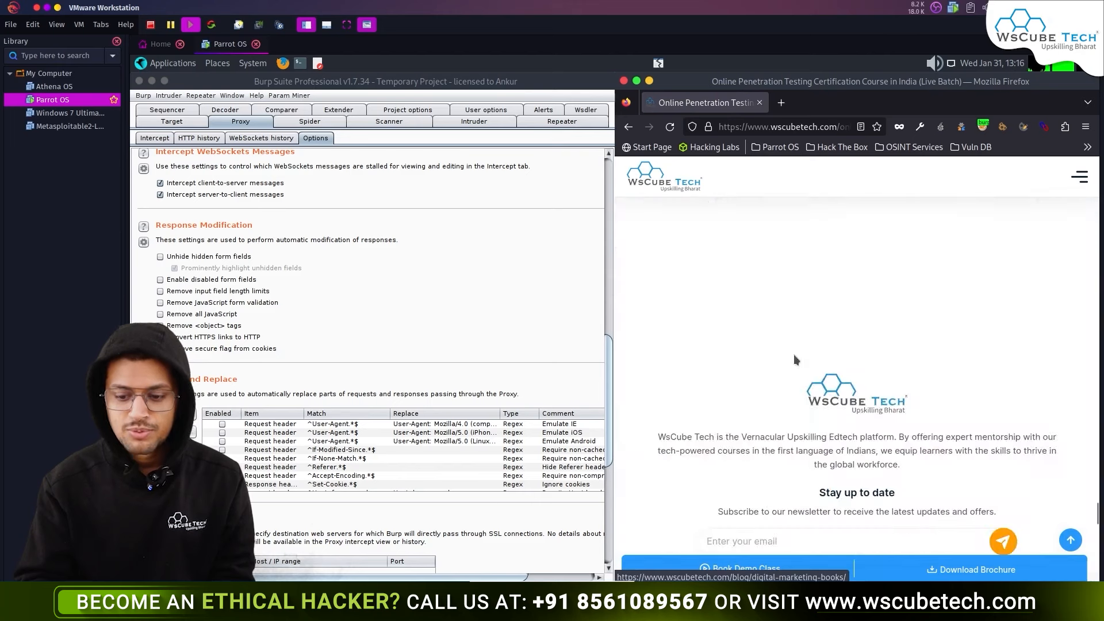
scroll(793, 357, "up", 5)
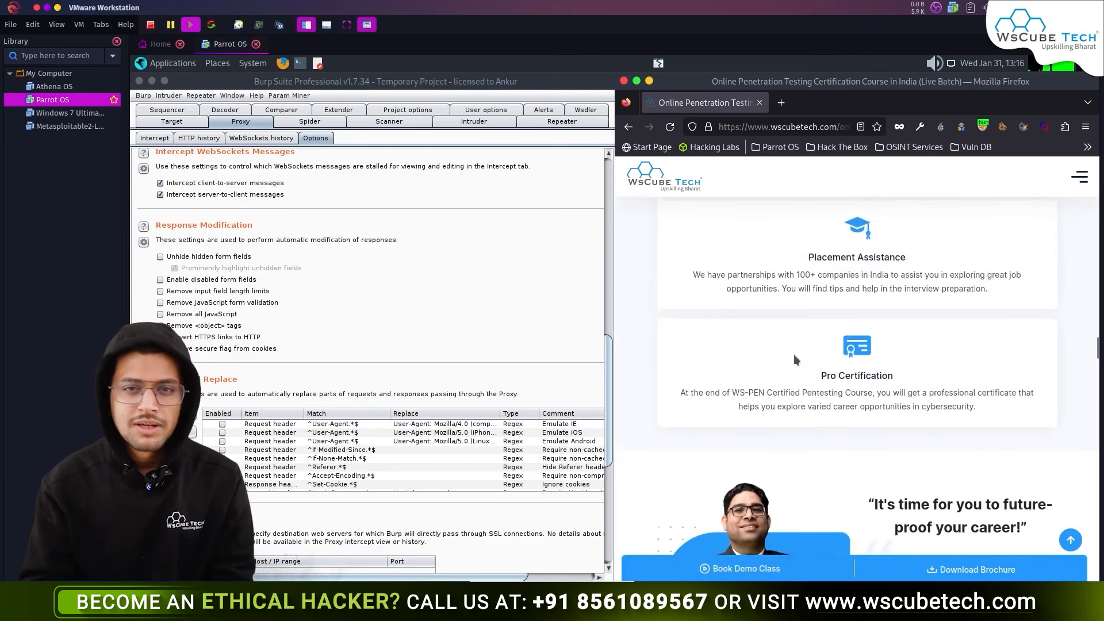
left_click(160, 256)
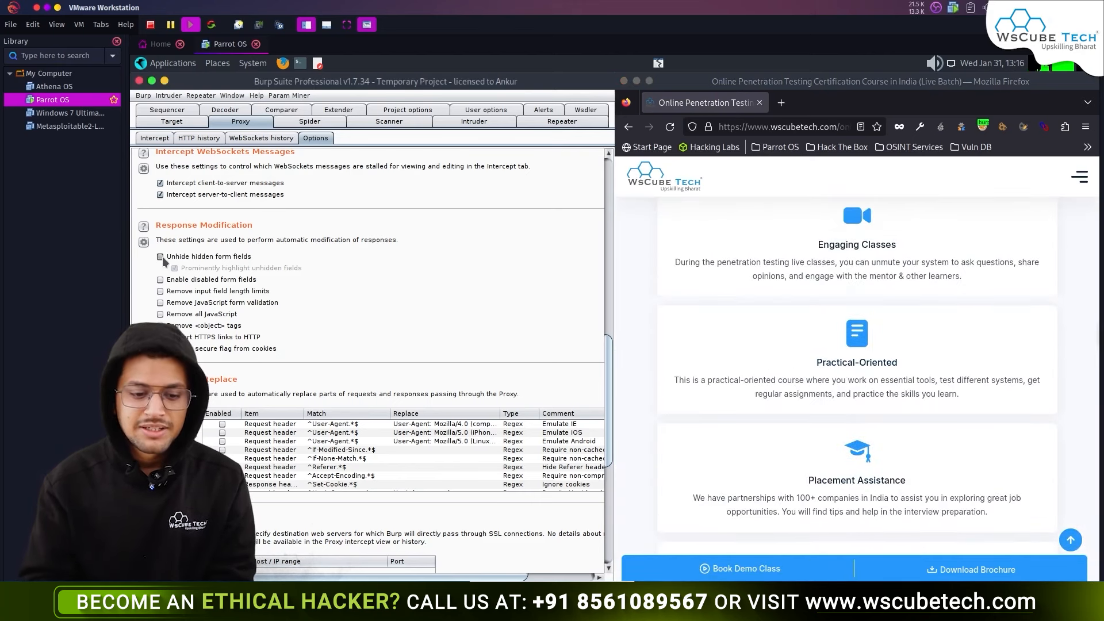
left_click(160, 279)
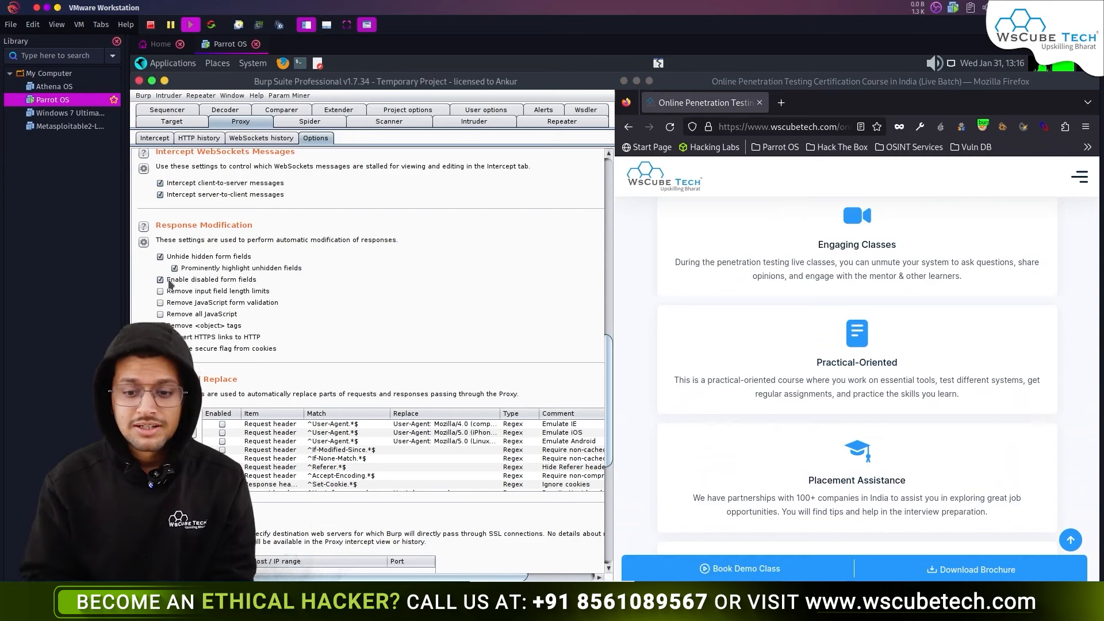
- Reload the course page, scroll to the red Hidden field boxes, then untick 'Unhide hidden form fields'
left_click(669, 129)
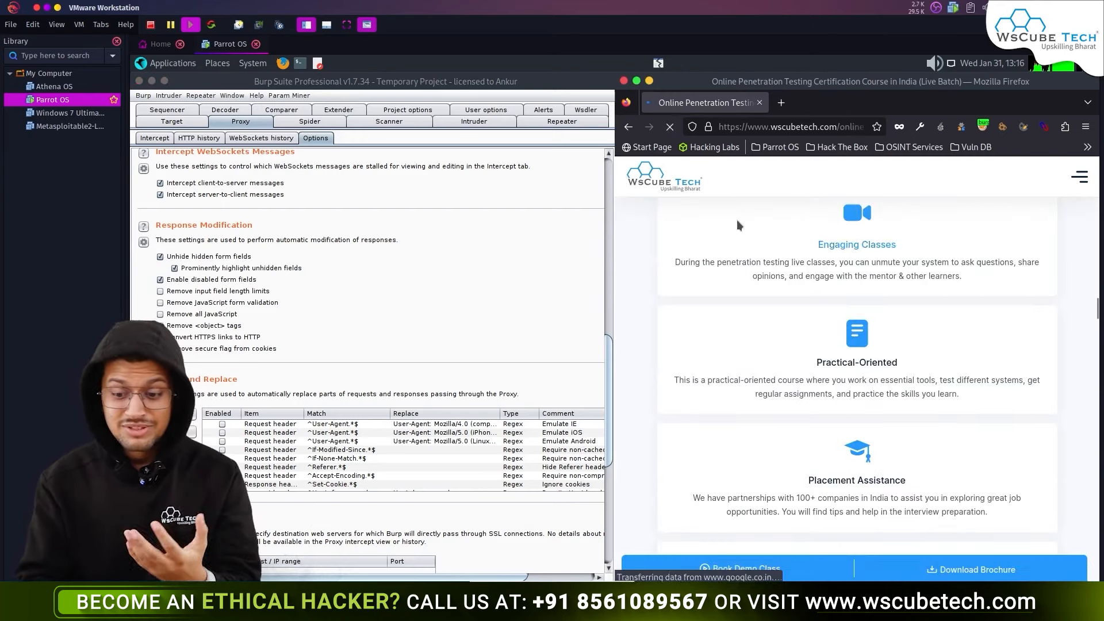
scroll(780, 346, "down", 5)
scroll(780, 350, "down", 15)
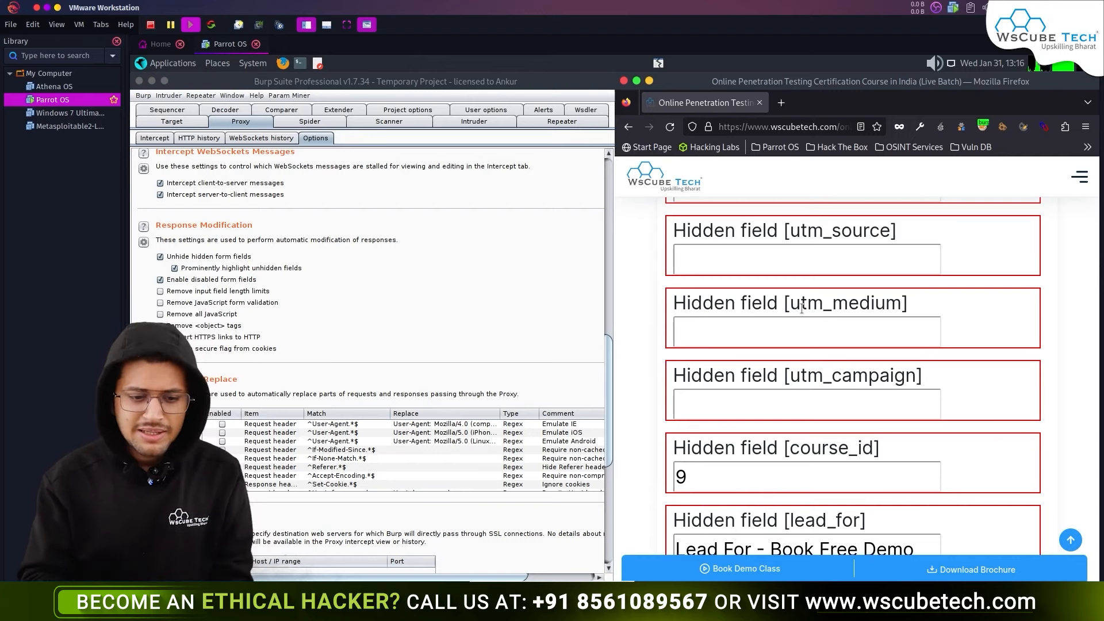
left_click(160, 257)
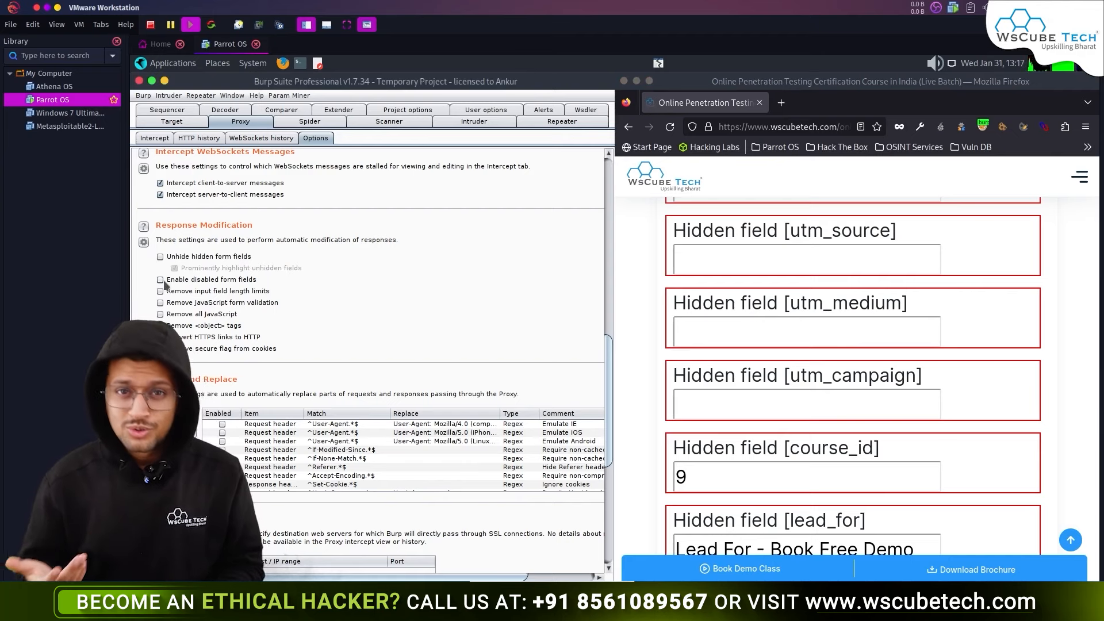
scroll(218, 307, "down", 3)
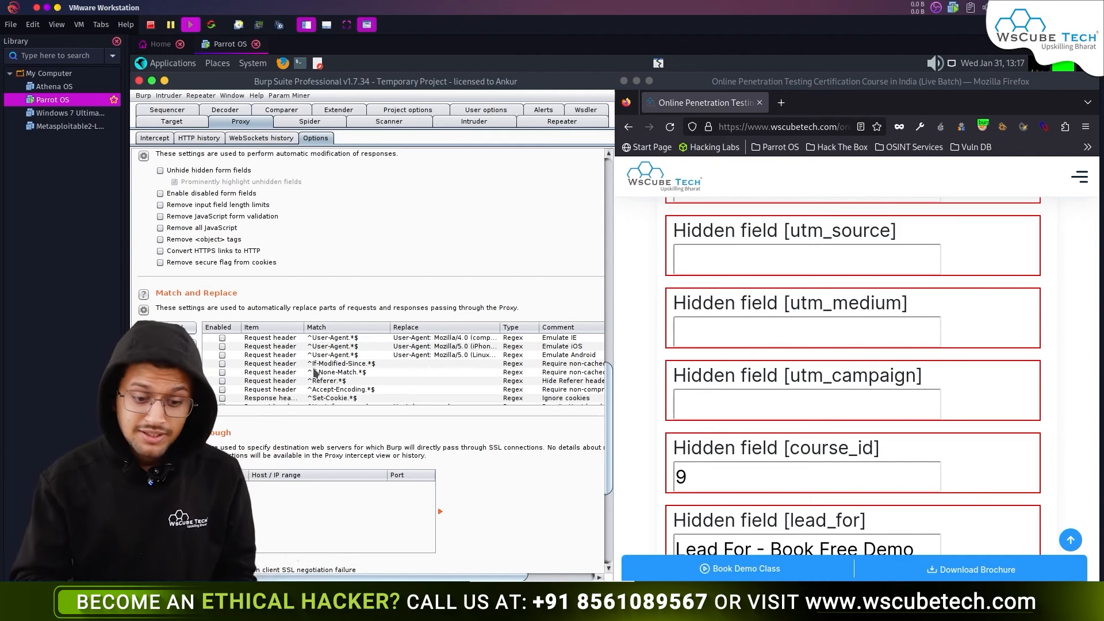
scroll(315, 373, "down", 5)
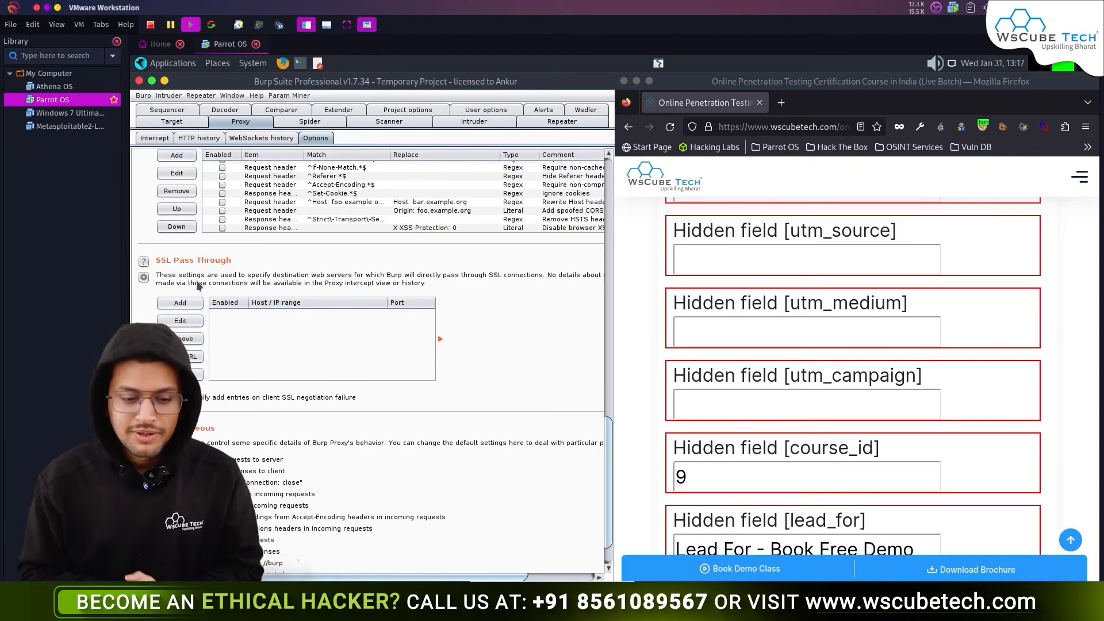
scroll(195, 281, "down", 1)
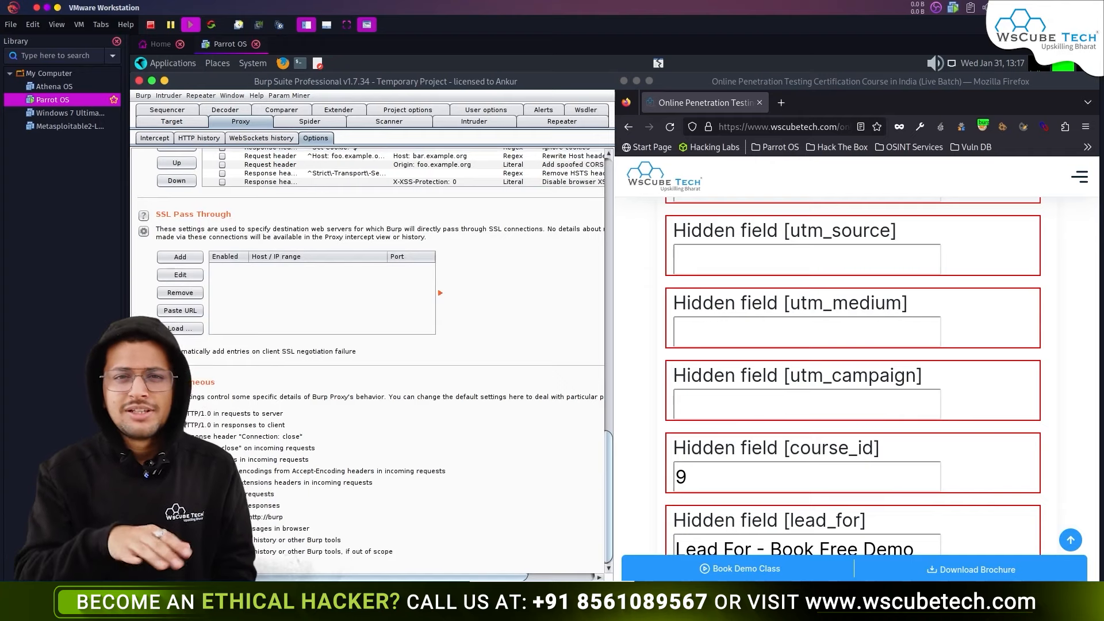
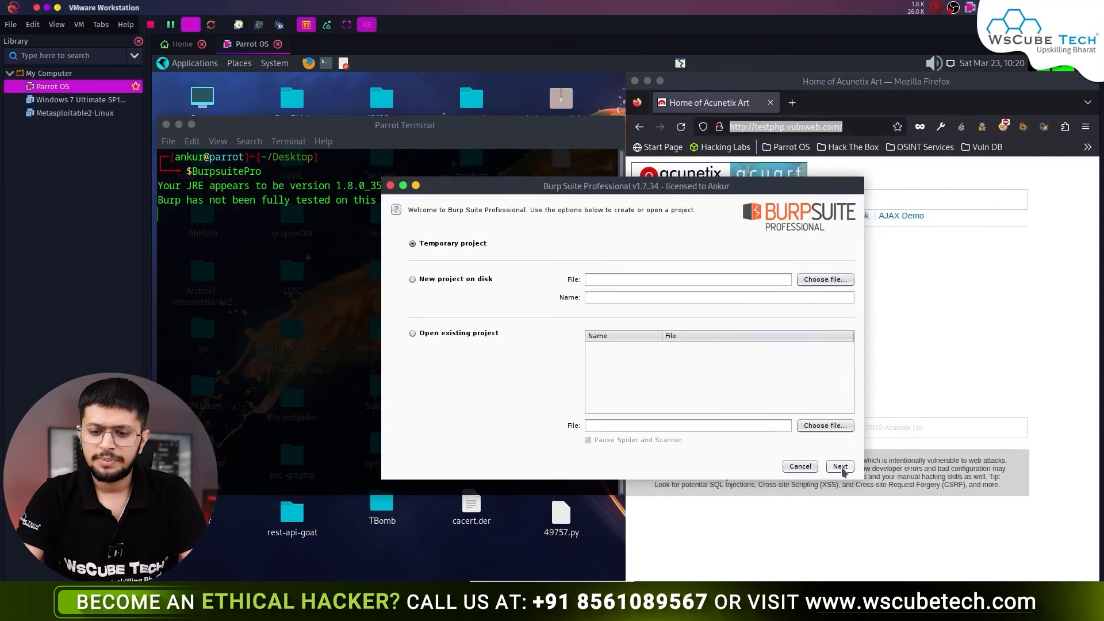
- Start a Burp temporary project with default settings and route Firefox through the burp proxy in FoxyProxy
left_click(840, 466)
left_click(840, 466)
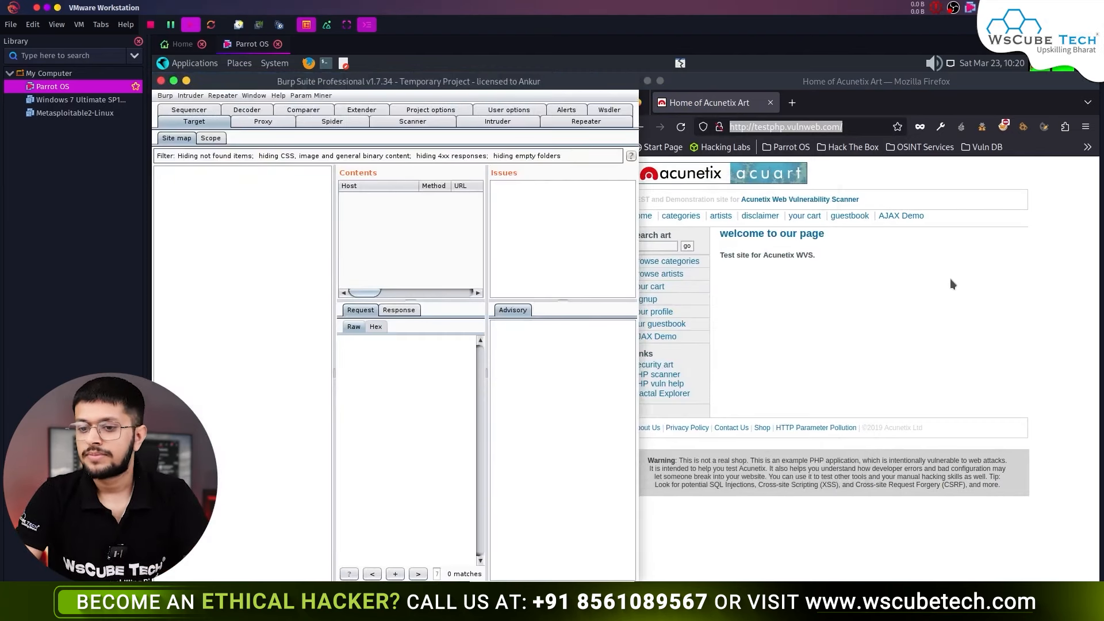
left_click(998, 164)
left_click(1003, 126)
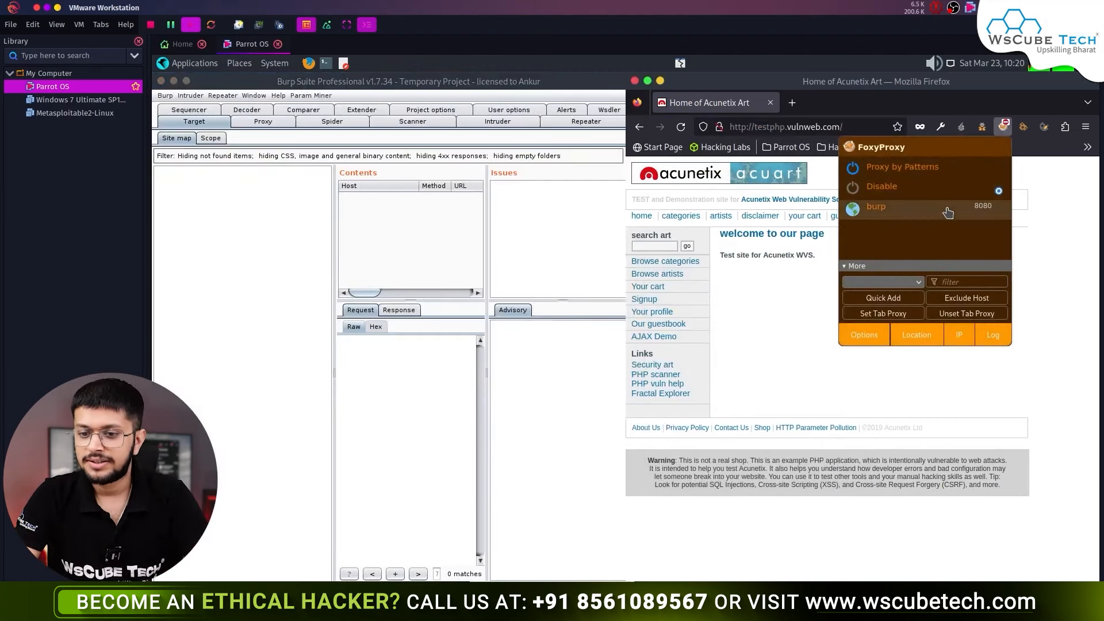
left_click(757, 332)
- Load the test site's login page with Burp interception turned off
left_click(633, 299)
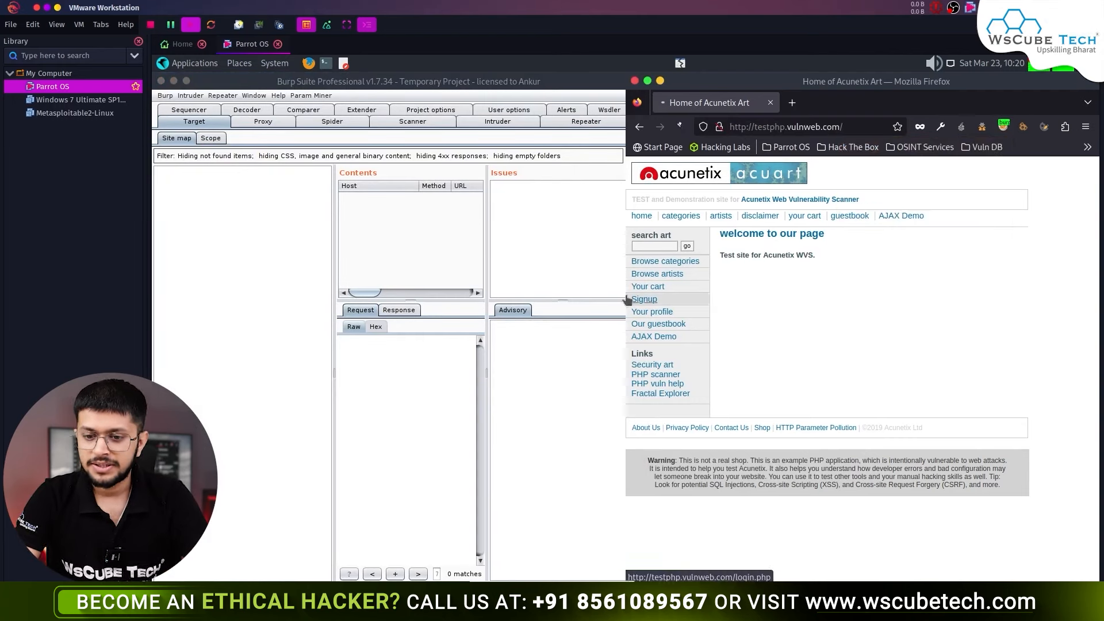
left_click(259, 124)
left_click(303, 175)
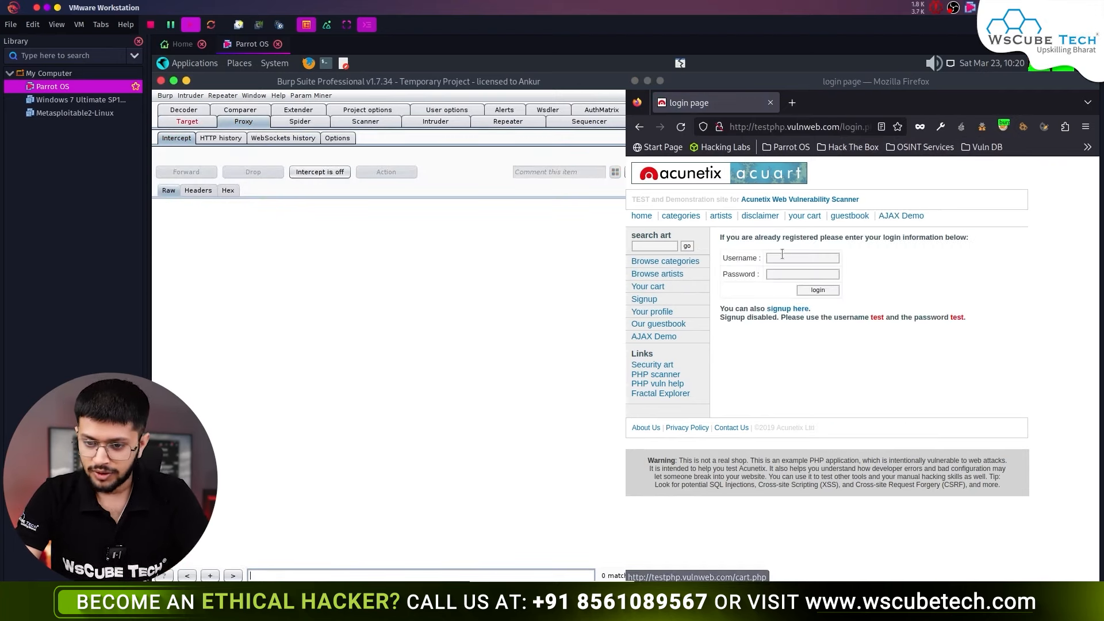
- Enter the test account's username and password in the login form, dismissing the insecure-login warning
left_click(787, 256)
type("tesr")
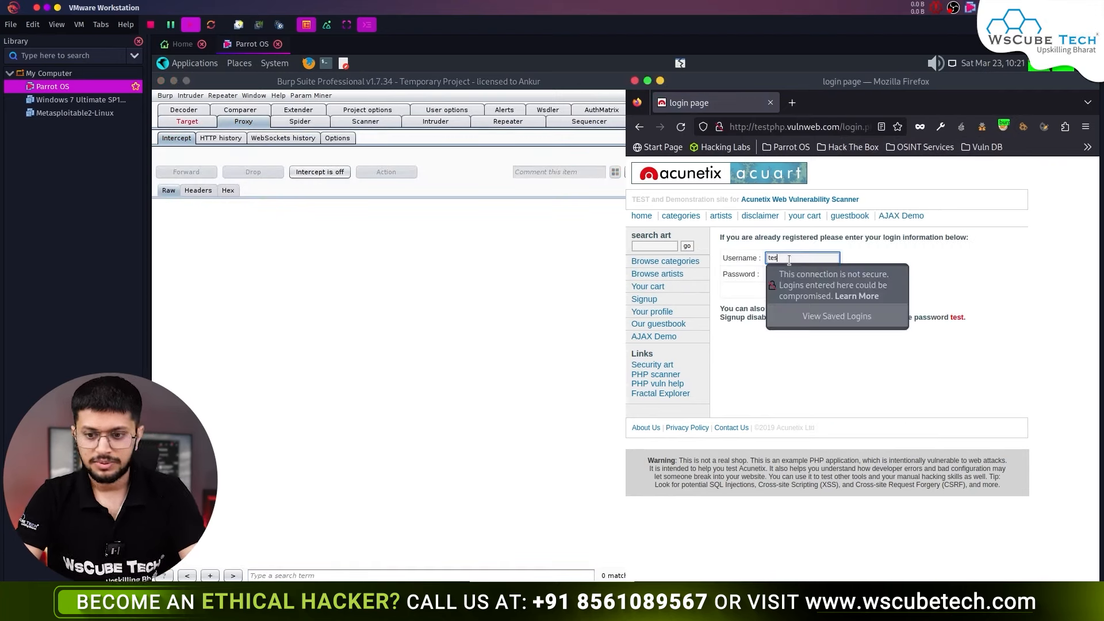
key("Tab")
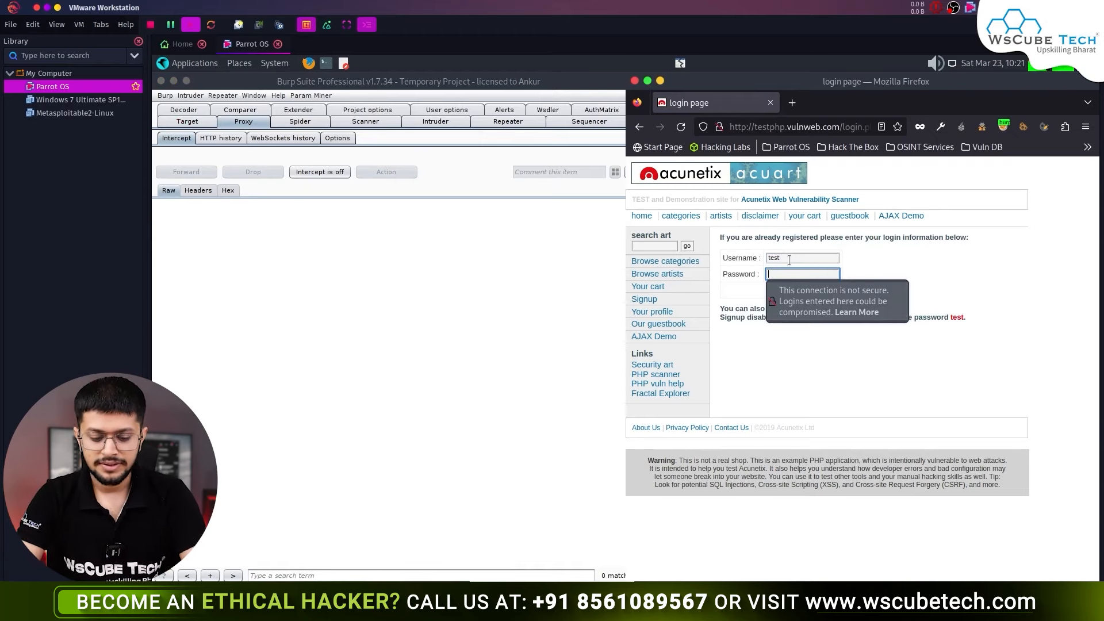
type("test")
left_click(847, 336)
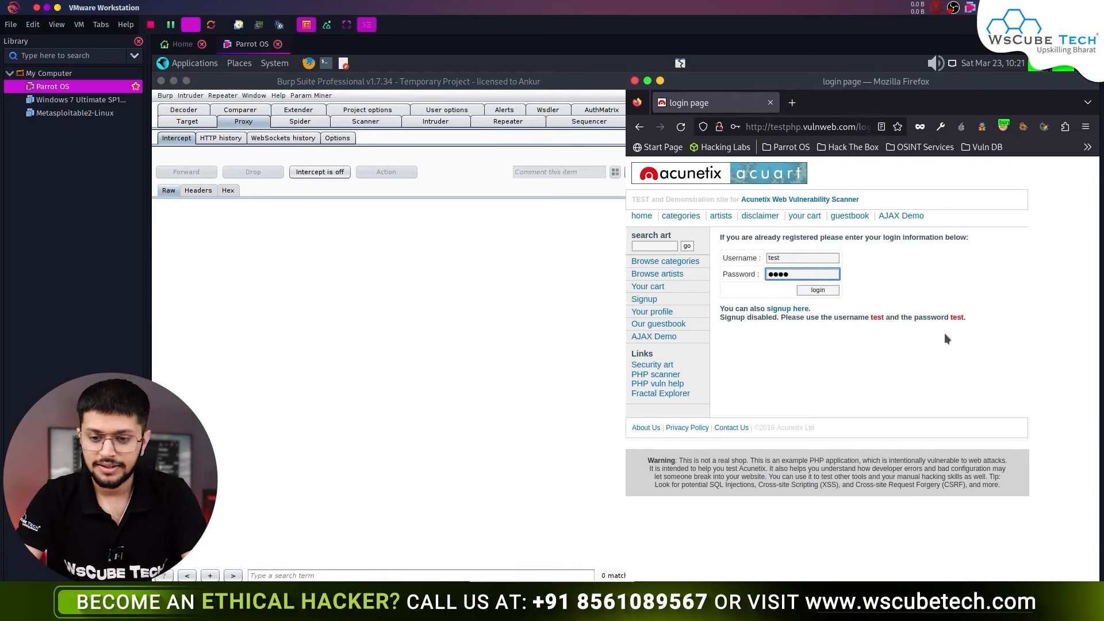
- With interception on, submit the login, inspect the captured /userinfo.php POST, and forward it
left_click(334, 182)
left_click(326, 175)
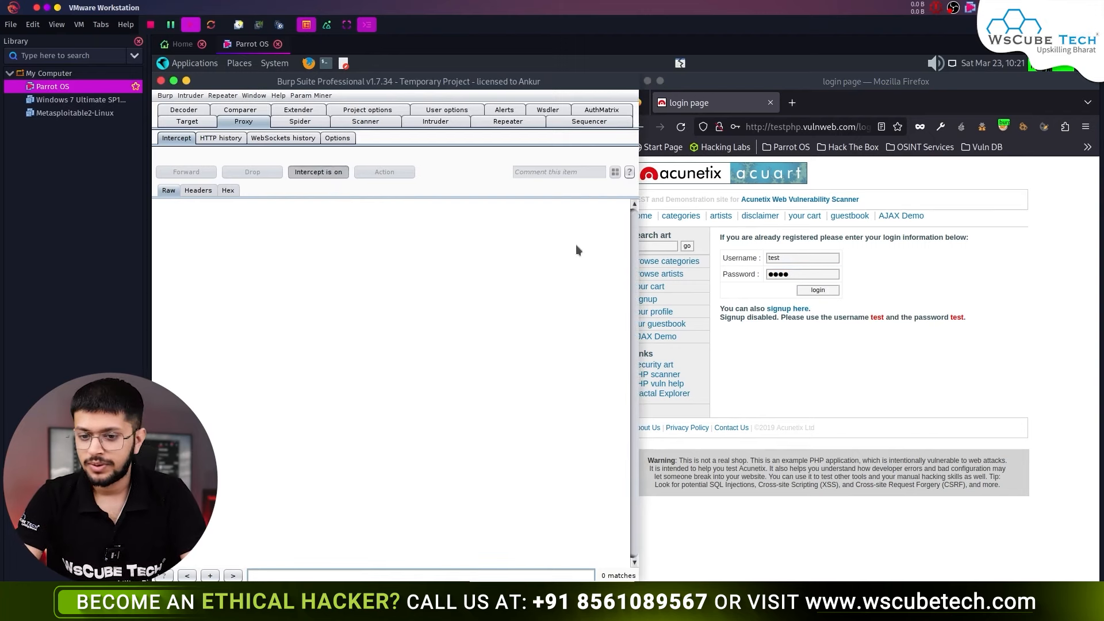
left_click(817, 290)
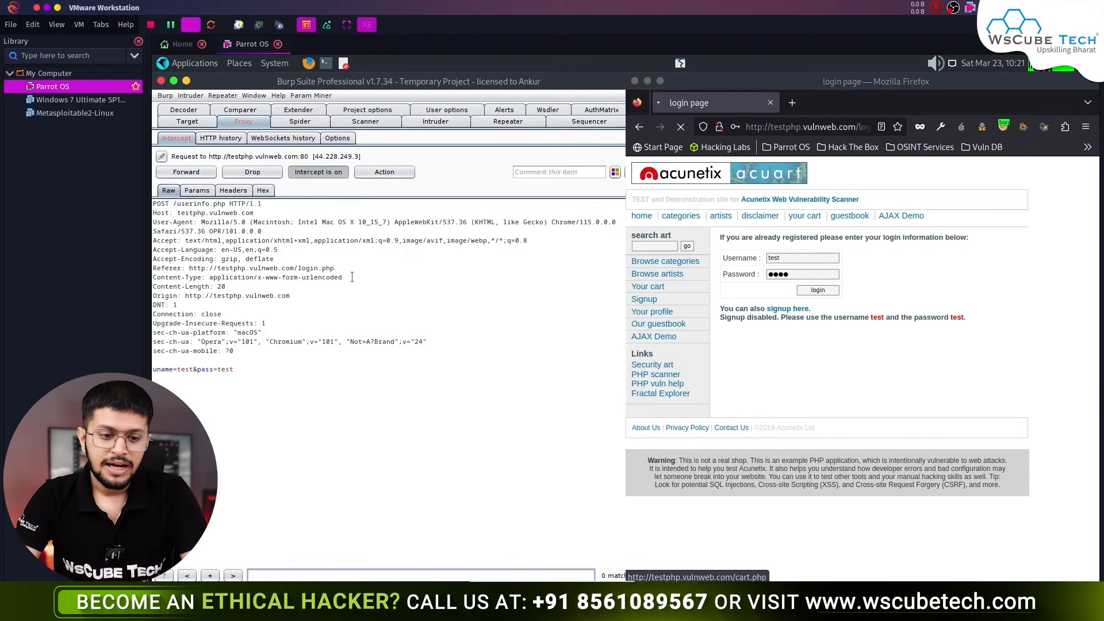
left_click_drag(269, 383, 167, 200)
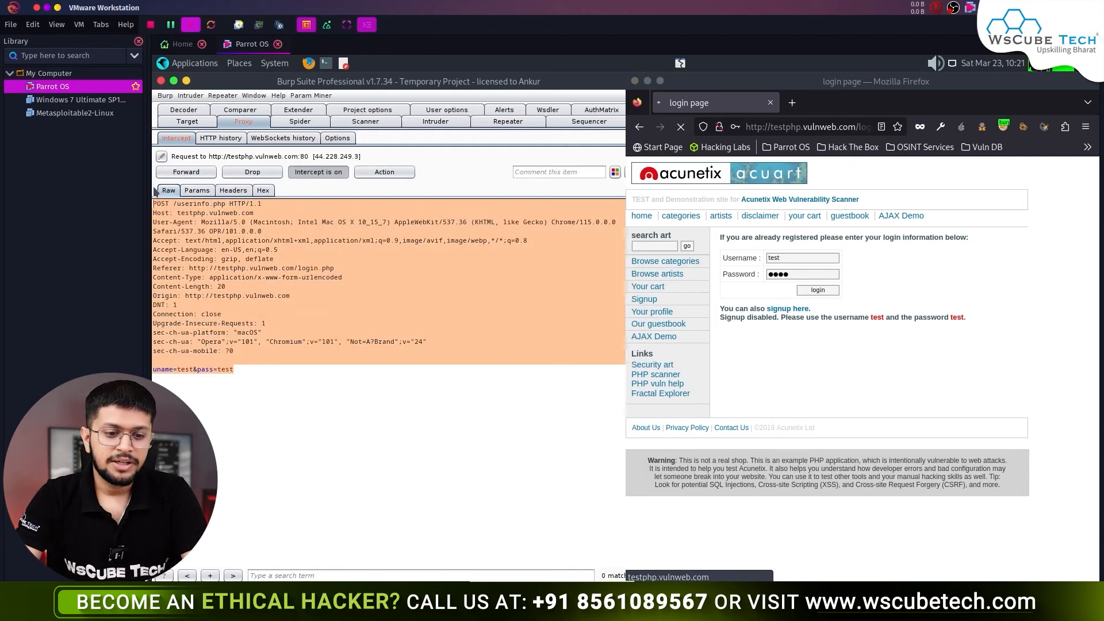
left_click(188, 260)
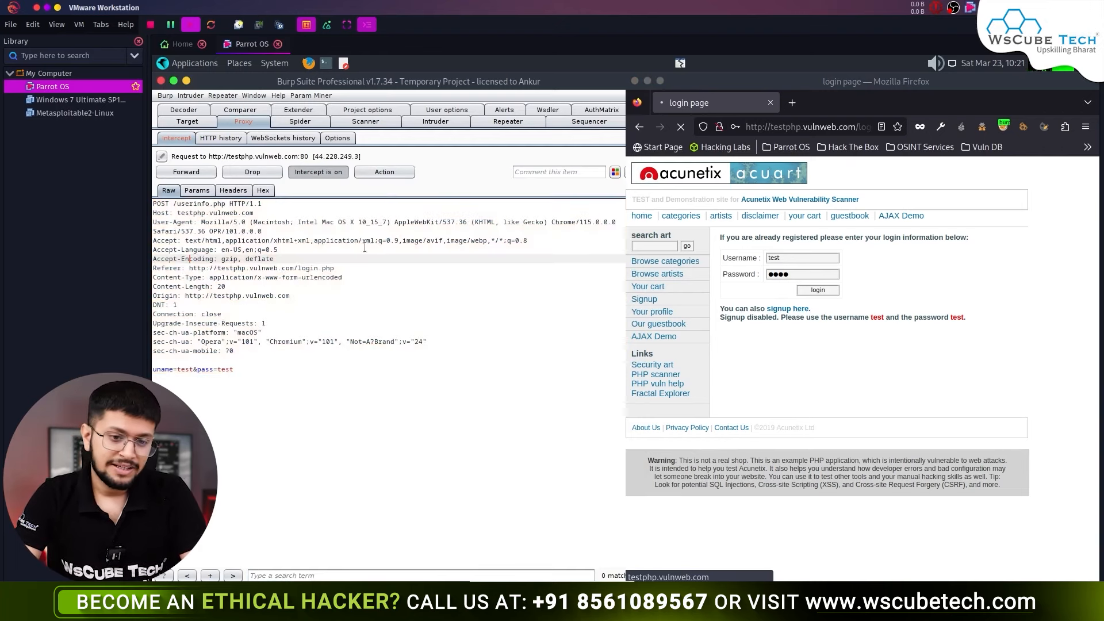
left_click(201, 172)
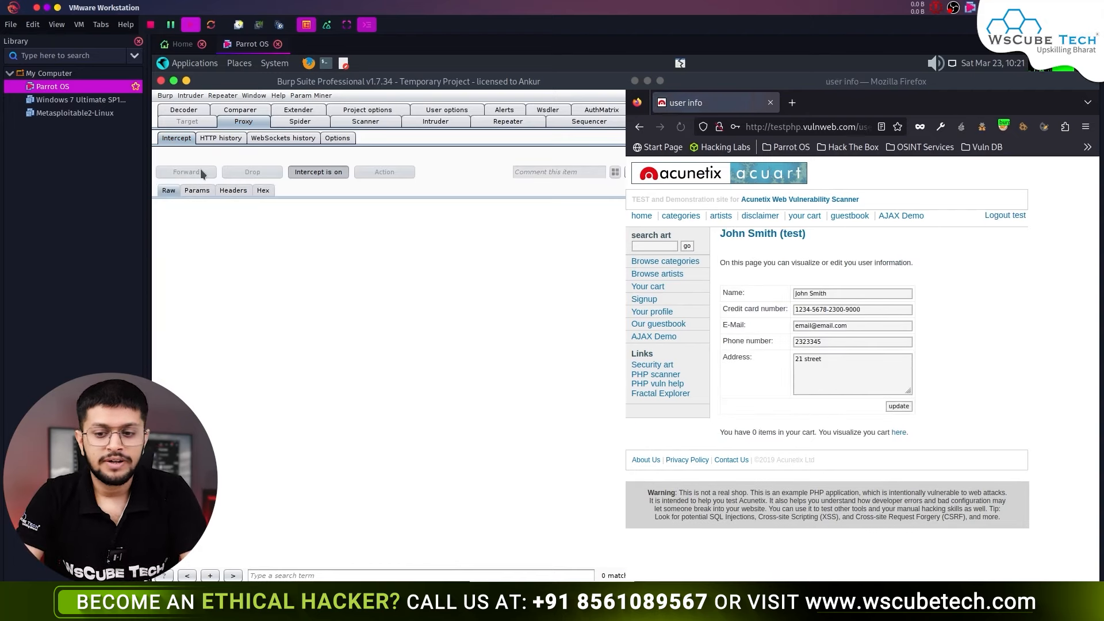
- Turn interception off and browse the site's guestbook and picture categories pages
left_click(315, 174)
left_click(644, 327)
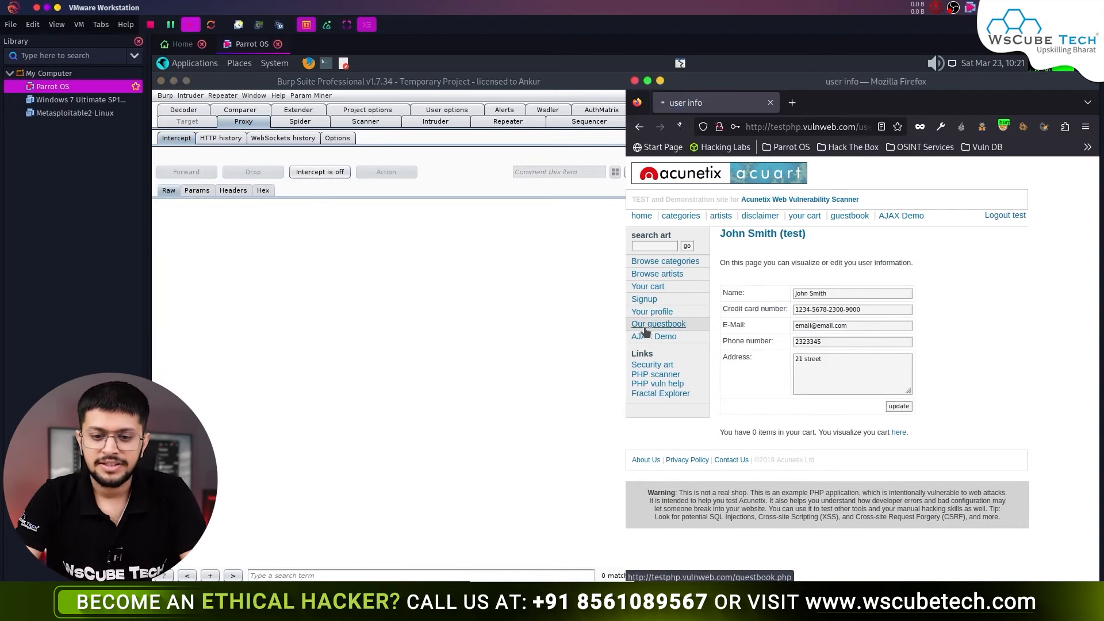
left_click(660, 262)
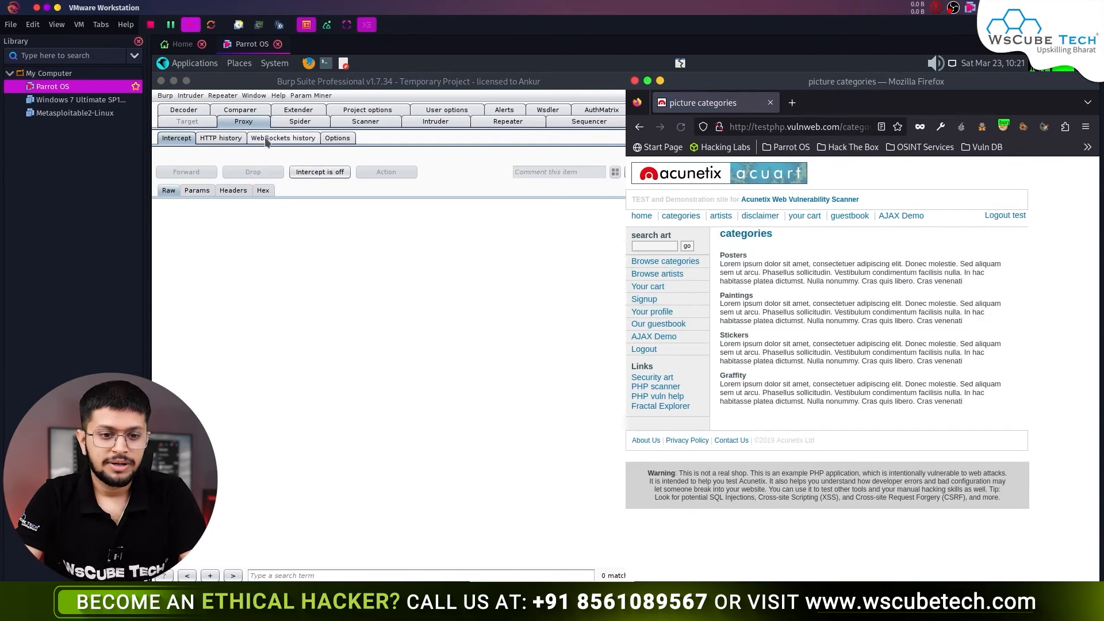
- In Proxy HTTP history, inspect the /guestbook.php request and highlight its login cookie value
left_click(223, 142)
left_click(223, 138)
left_click(334, 199)
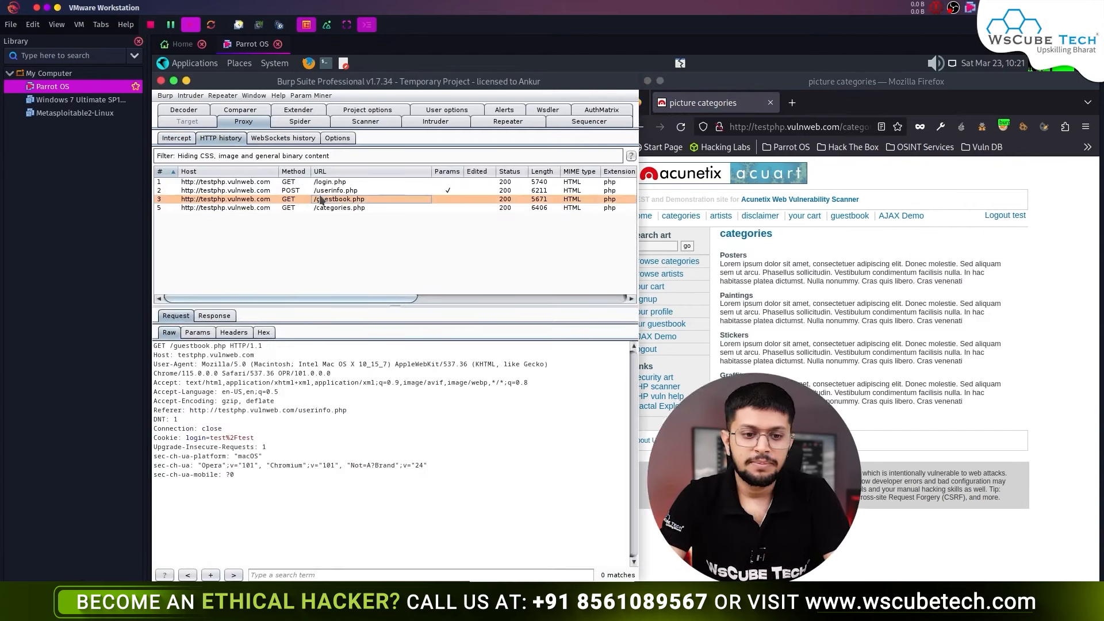
left_click_drag(294, 519, 155, 337)
left_click_drag(268, 438, 185, 437)
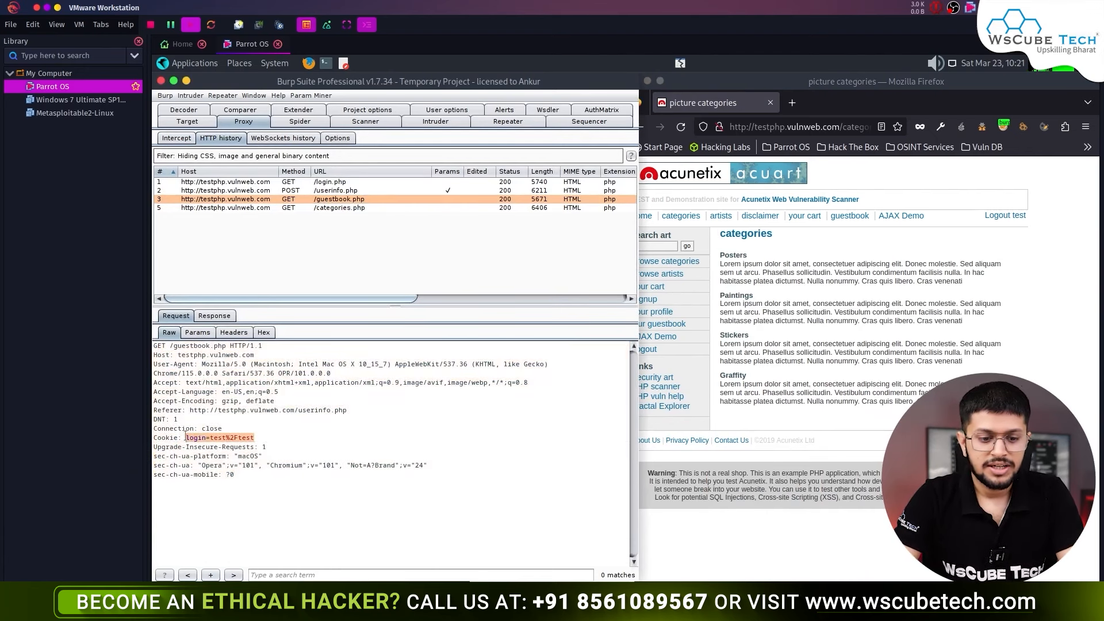
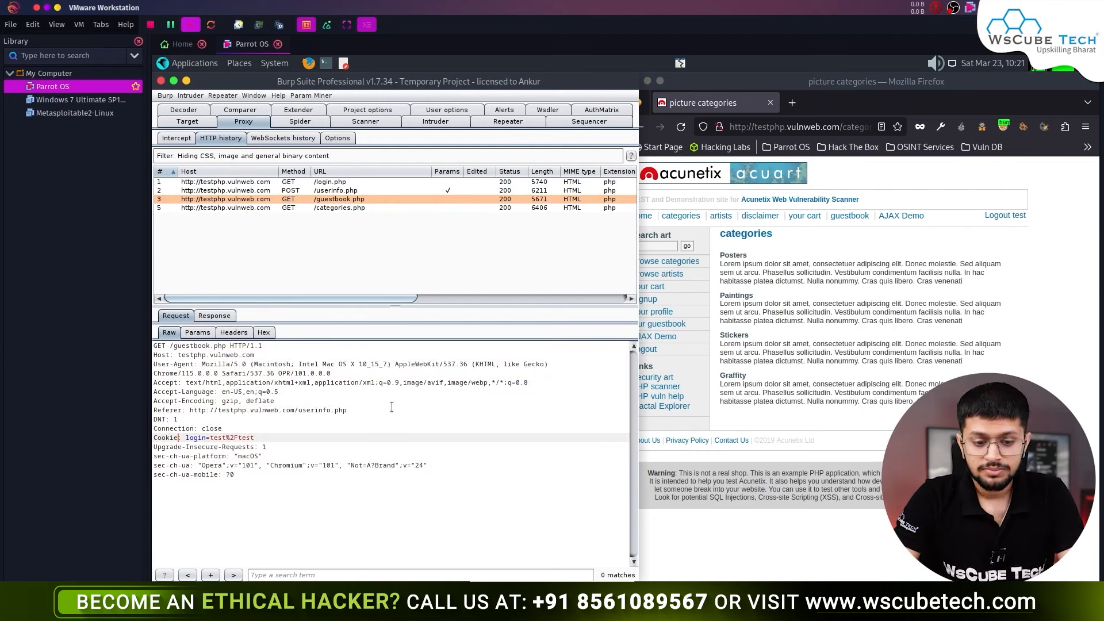
- Select the full raw GET /guestbook.php request text, including its login cookie line
left_click(361, 477)
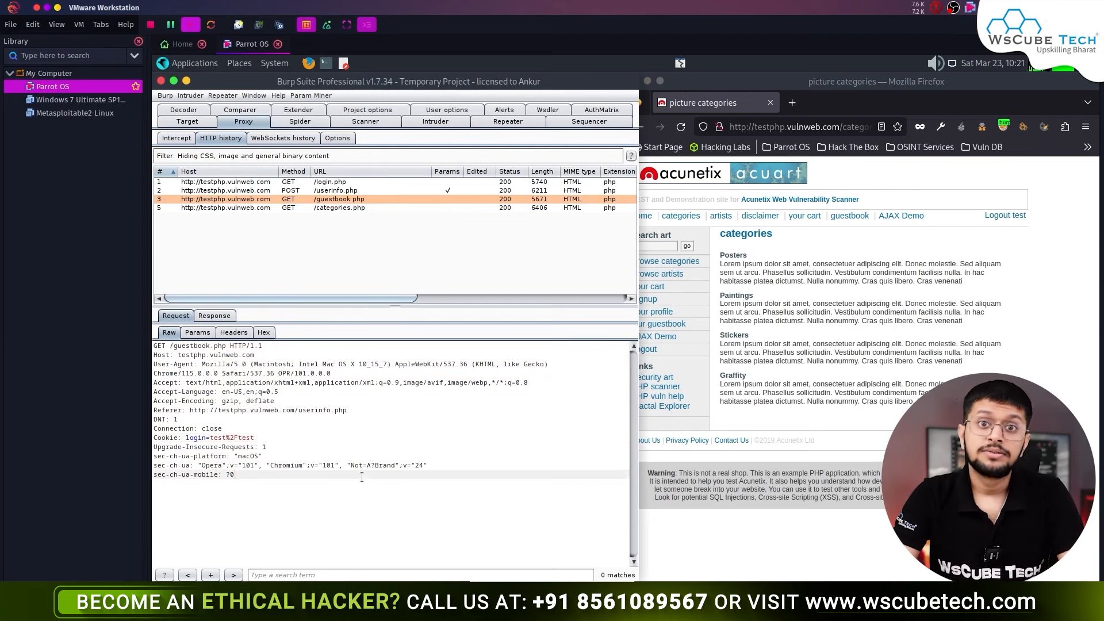
left_click_drag(362, 494, 168, 300)
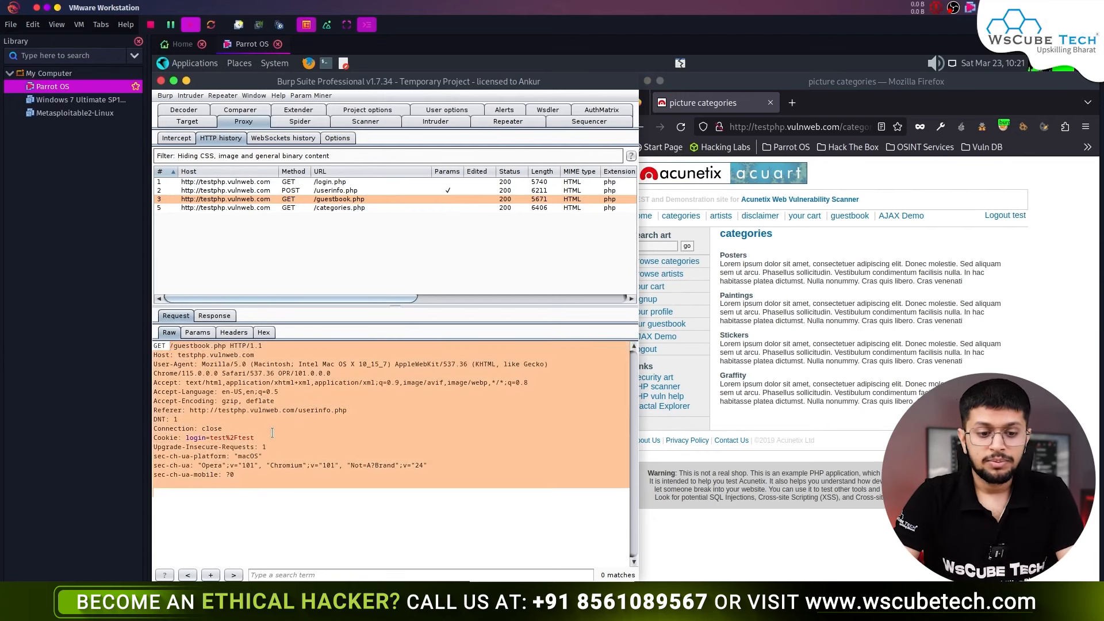
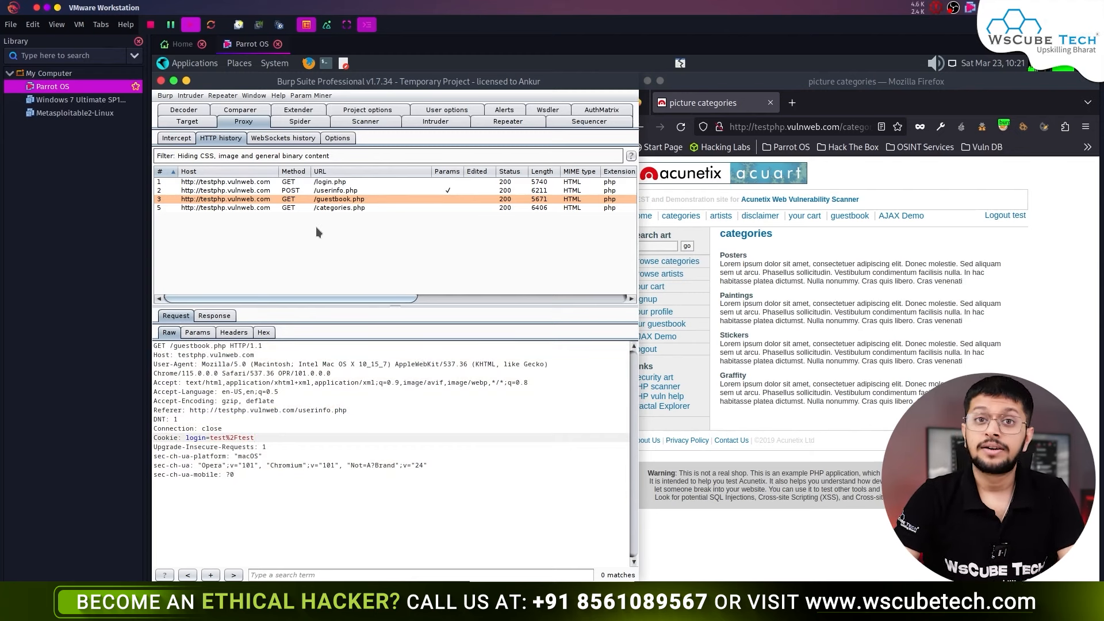
- Browse the captured userinfo and guestbook requests, then select the GET /categories.php request
left_click(346, 192)
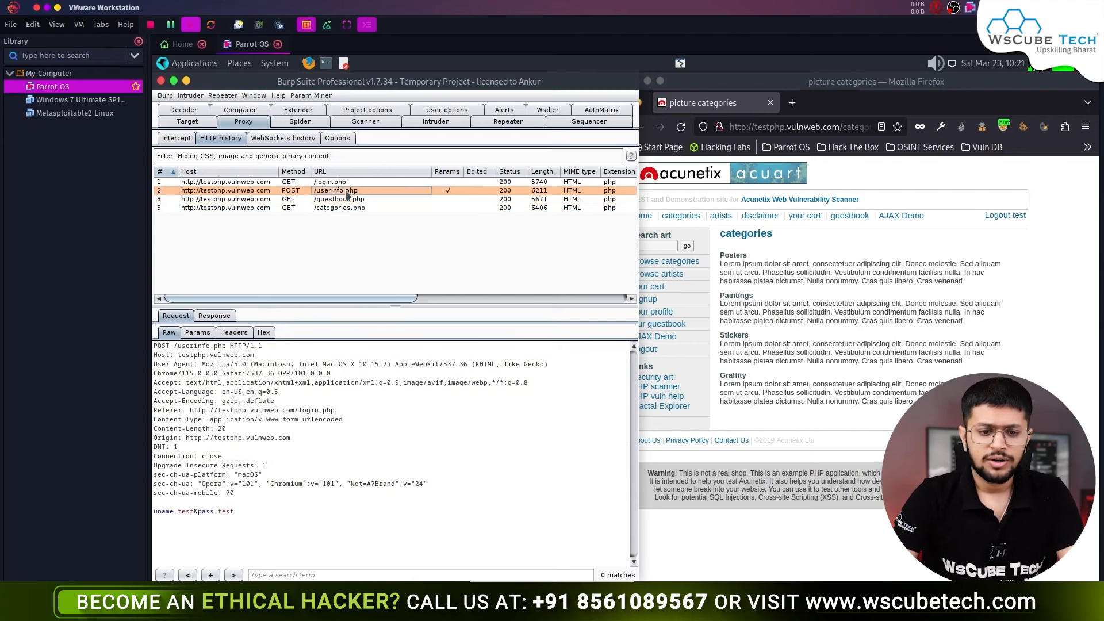
left_click(353, 200)
left_click(349, 192)
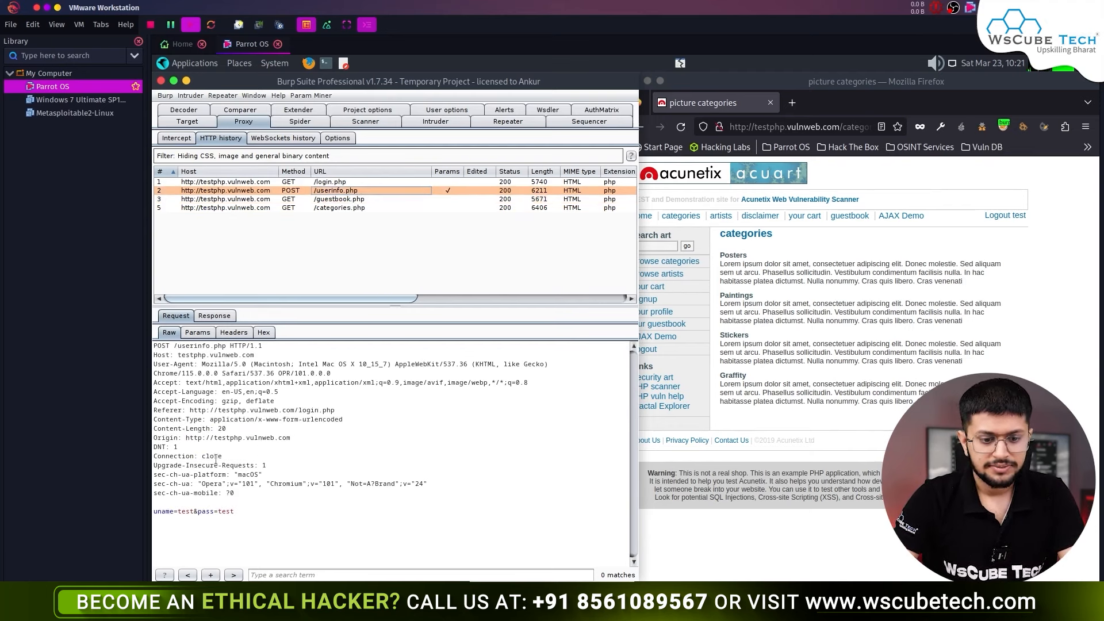
left_click(367, 208)
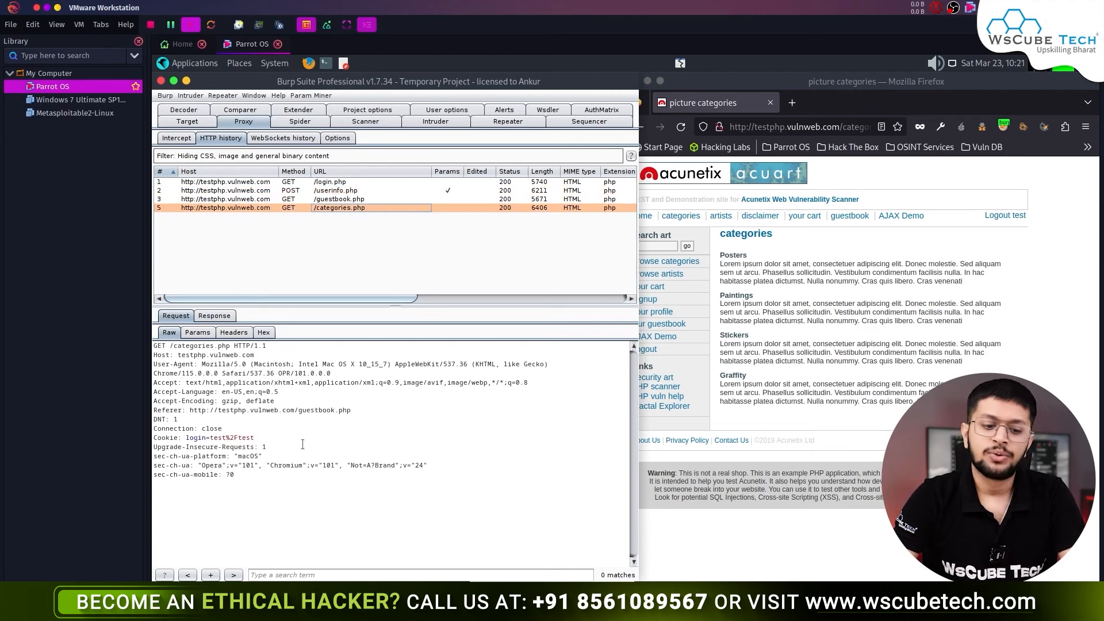
- Send the categories request to Sequencer, start a live capture, and stop it after confirming
right_click(333, 416)
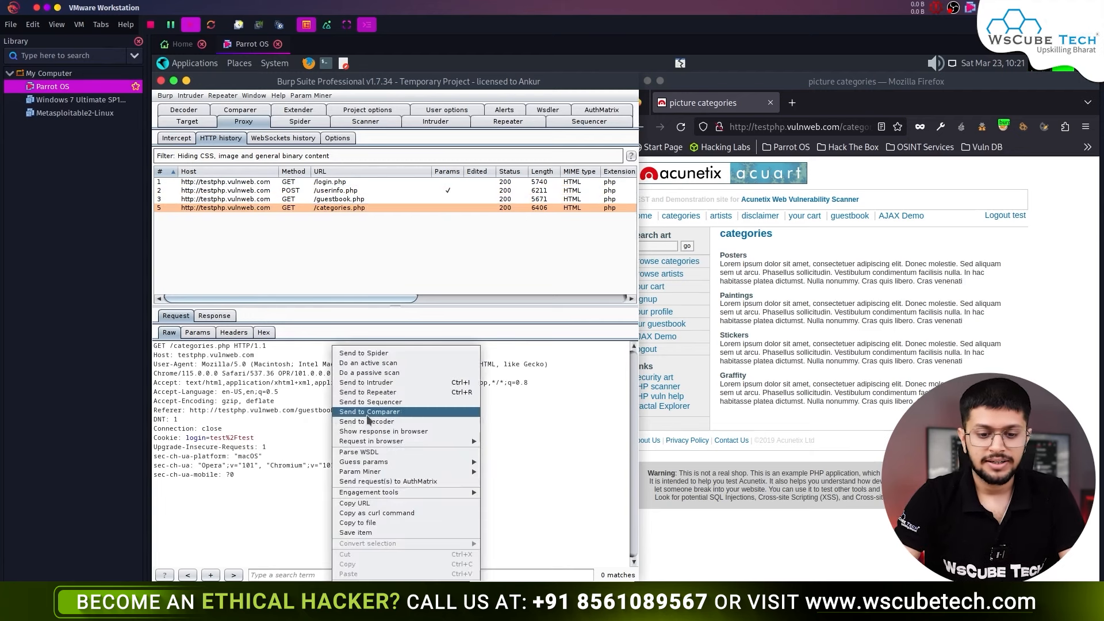
left_click(425, 402)
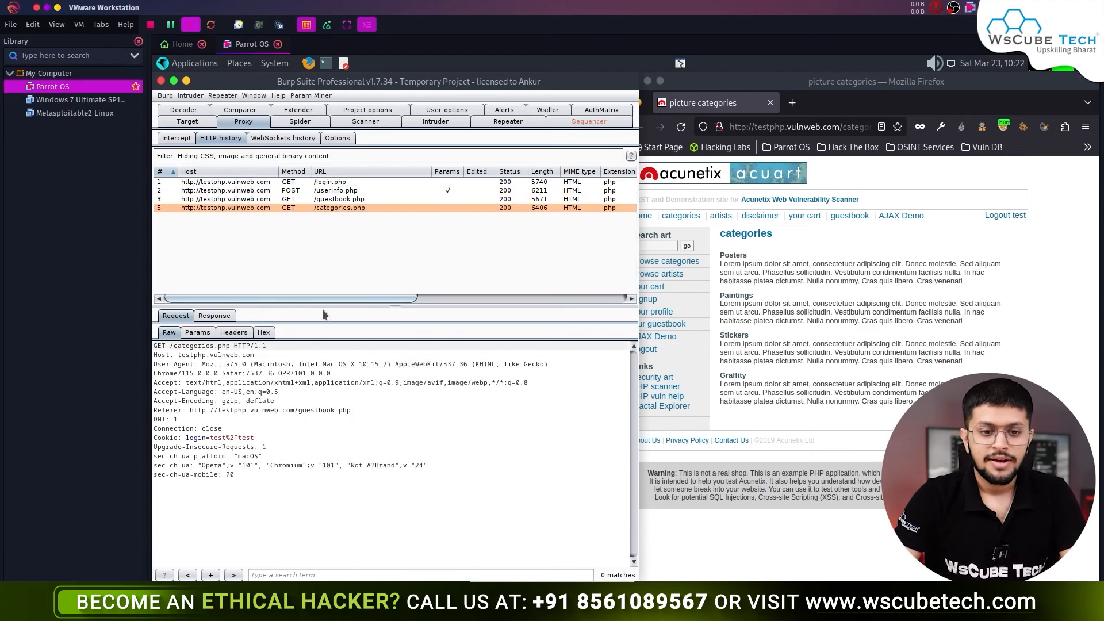
left_click(599, 123)
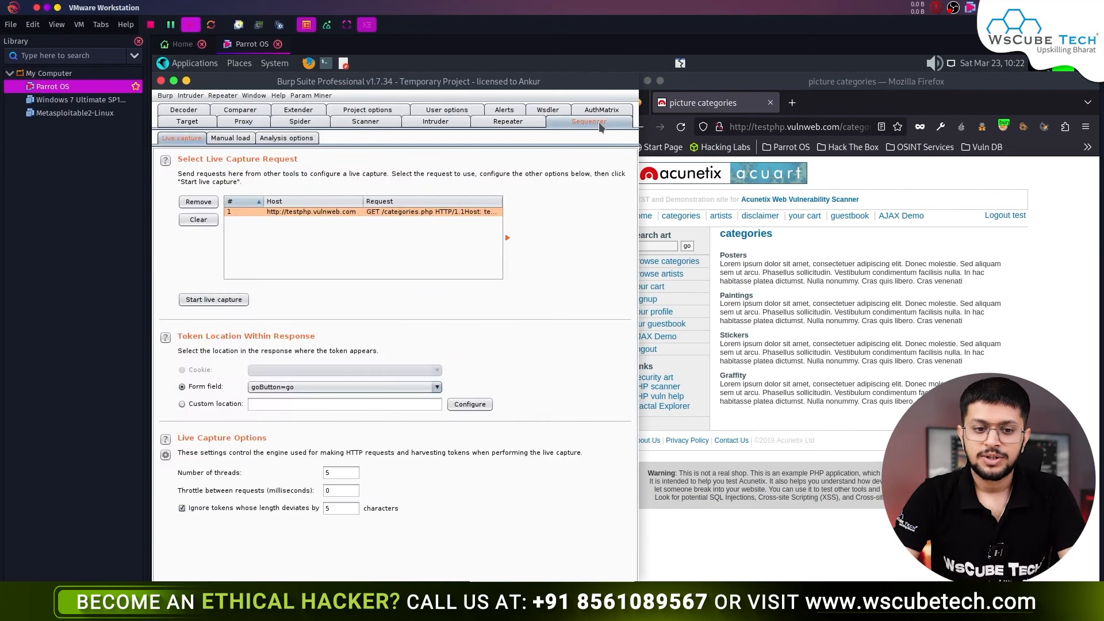
left_click(220, 299)
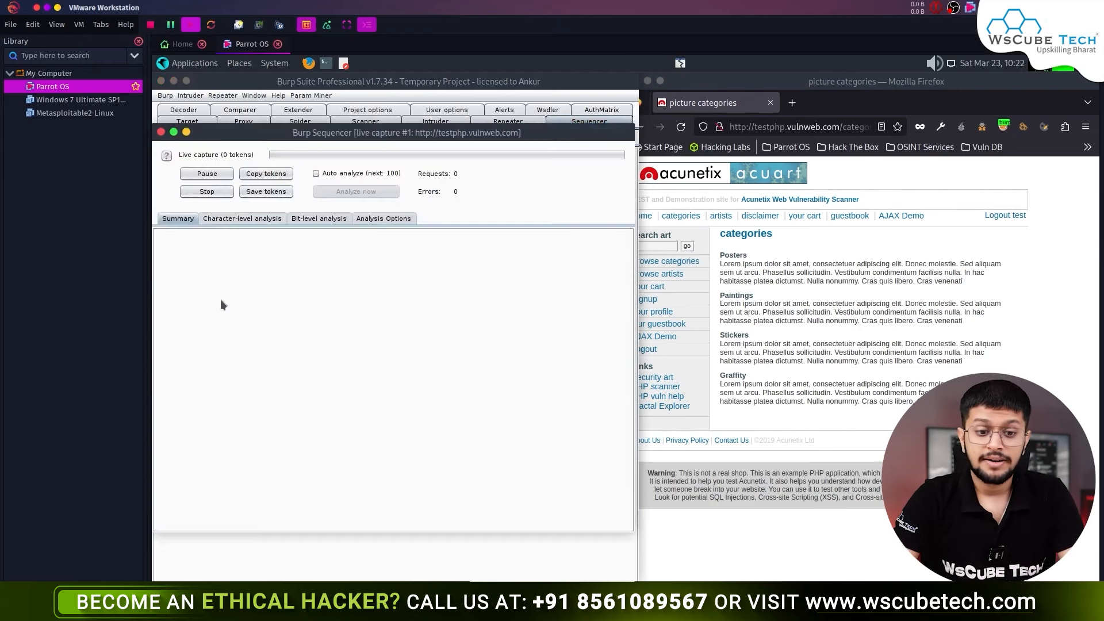
left_click(217, 191)
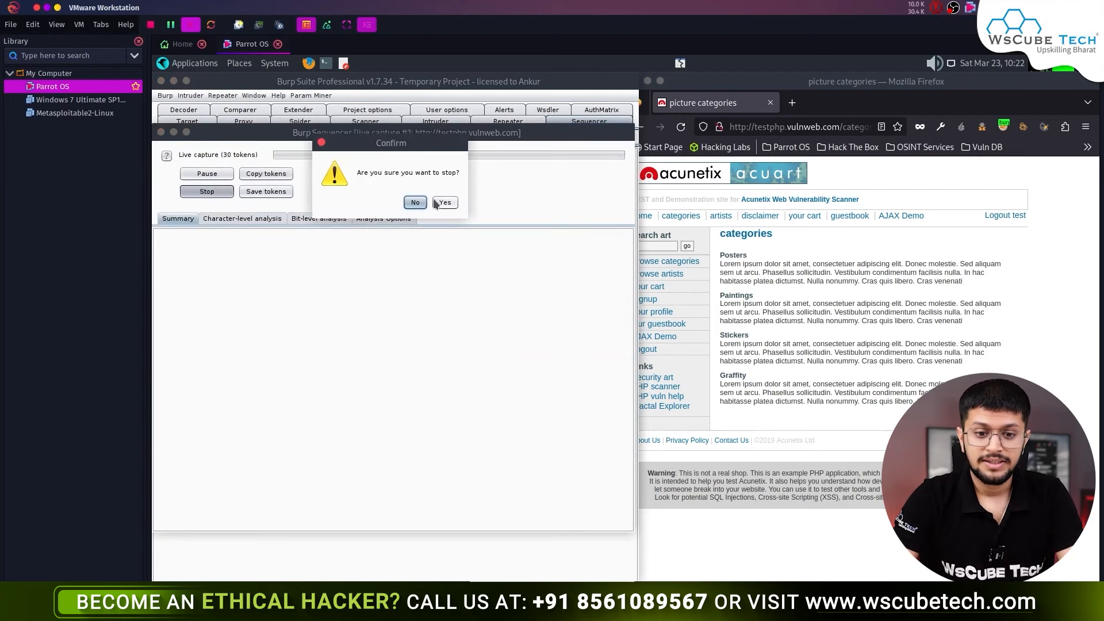
left_click(445, 202)
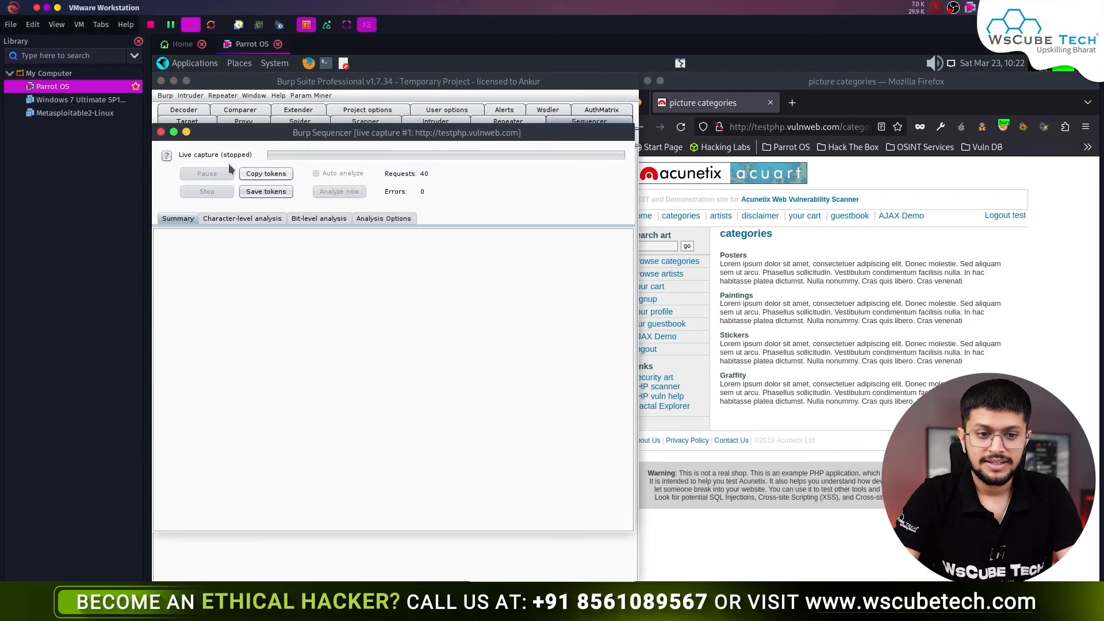
- Close the live capture window, remove the request, and return to Proxy HTTP history
left_click(162, 132)
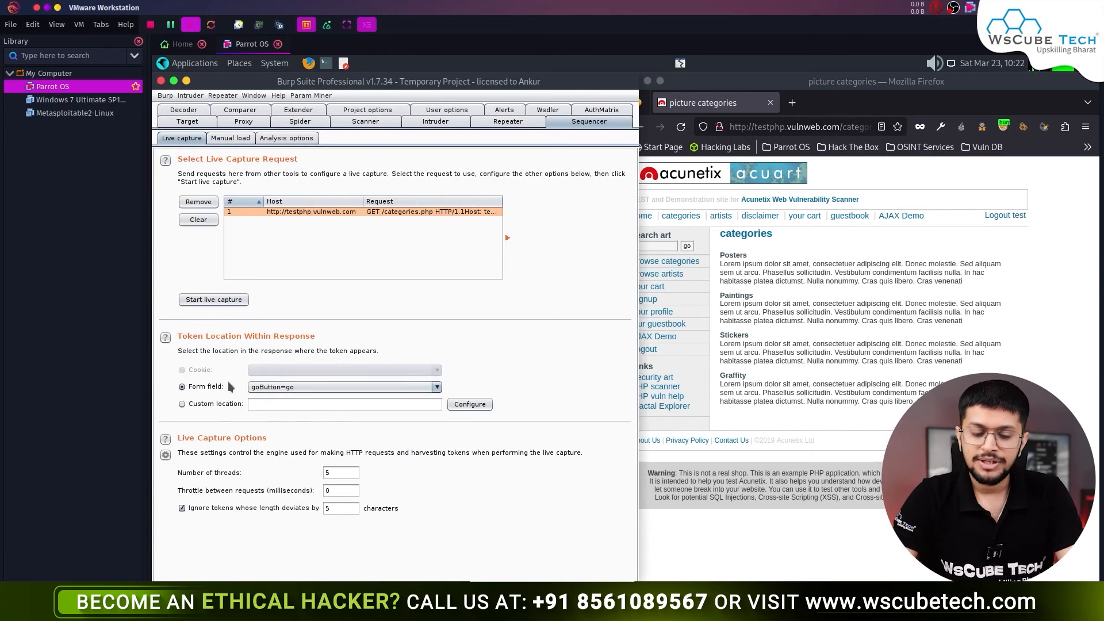
left_click(198, 220)
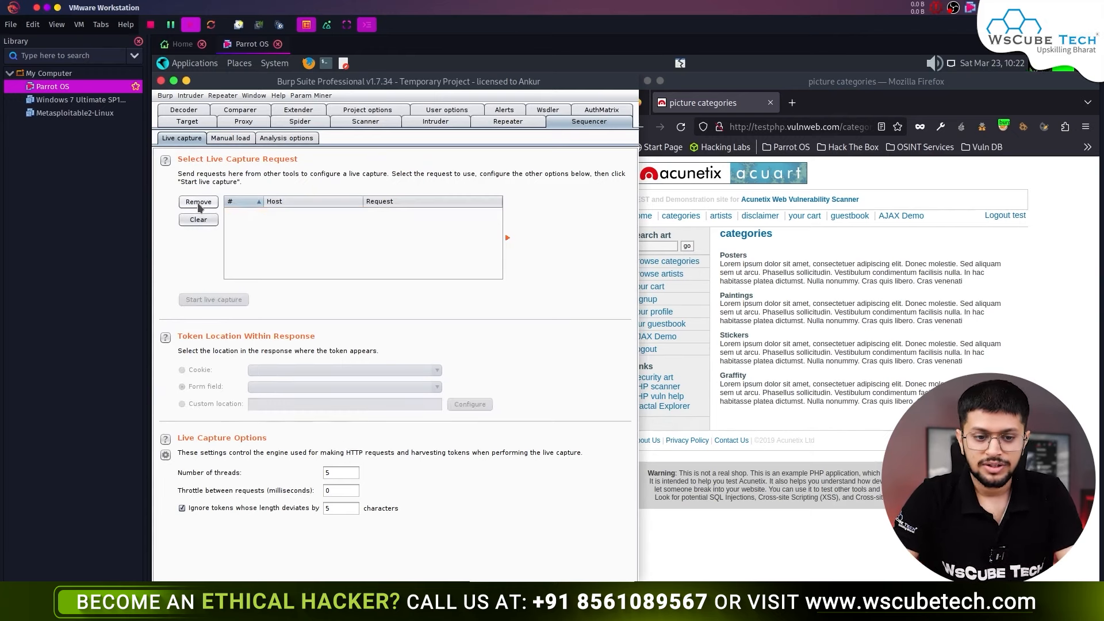
left_click(290, 122)
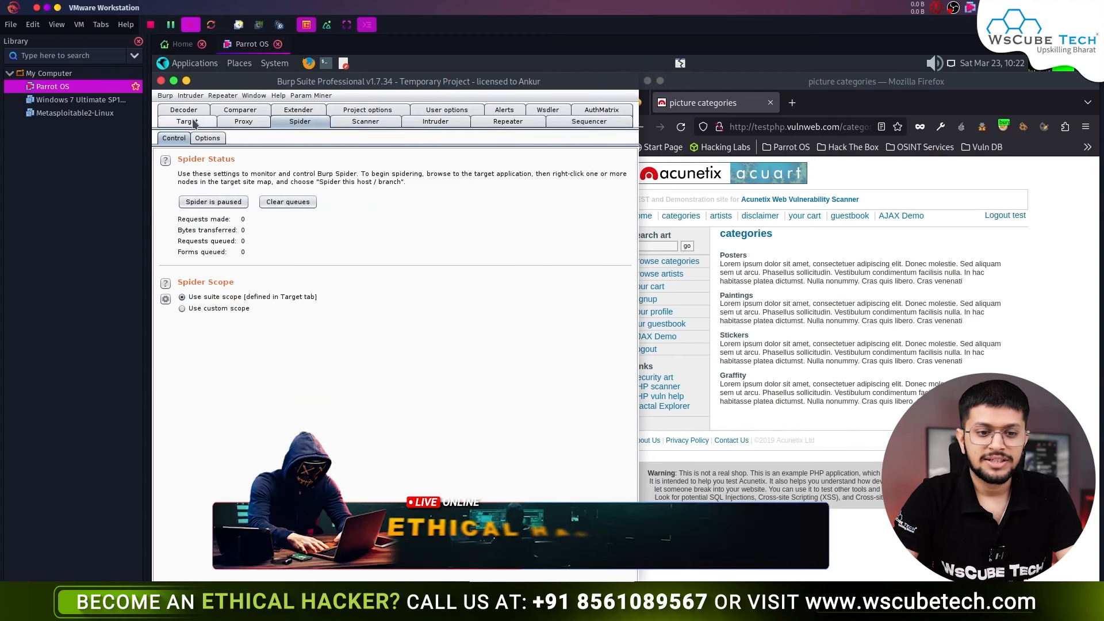
left_click(195, 122)
left_click(243, 121)
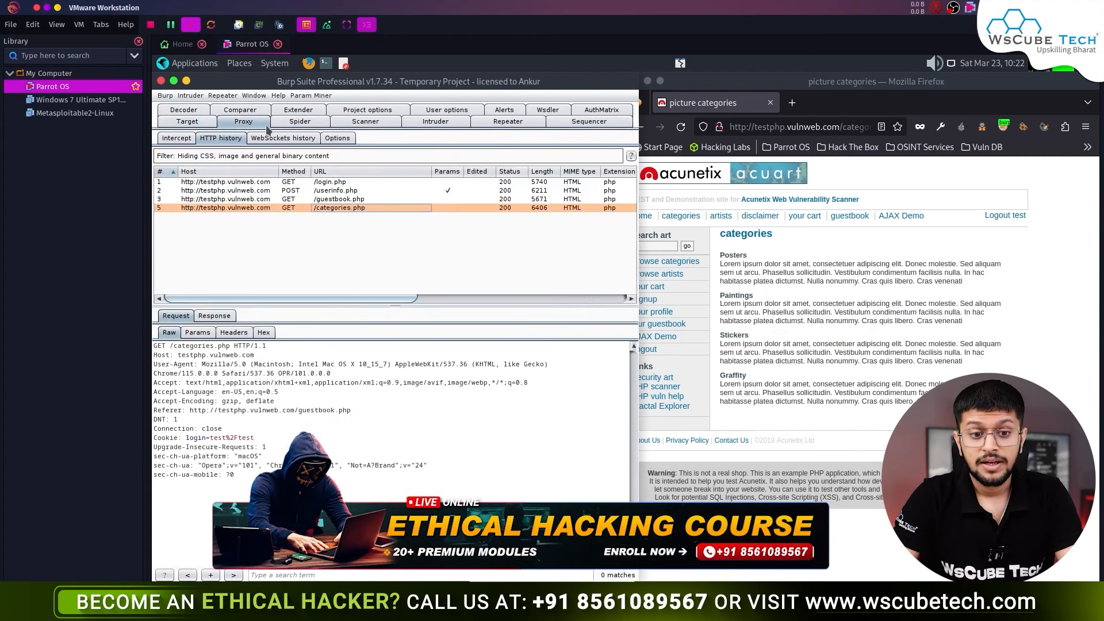
- Search the web for 'juice and vine shop burpsuite' and open the Gin & Juice Shop result
left_click(773, 127)
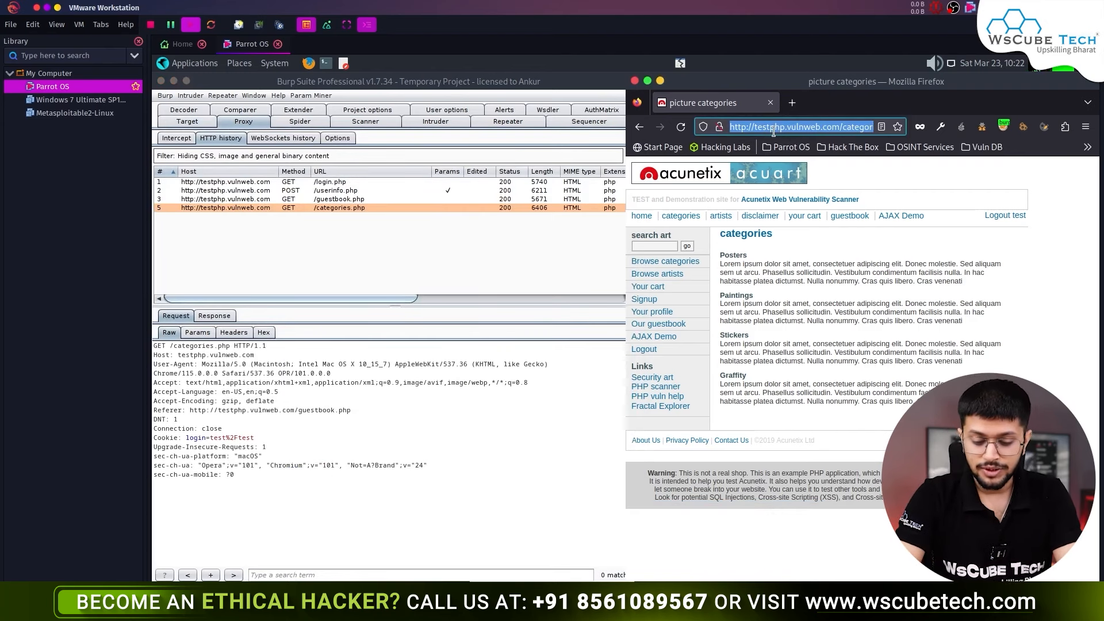
type("ju")
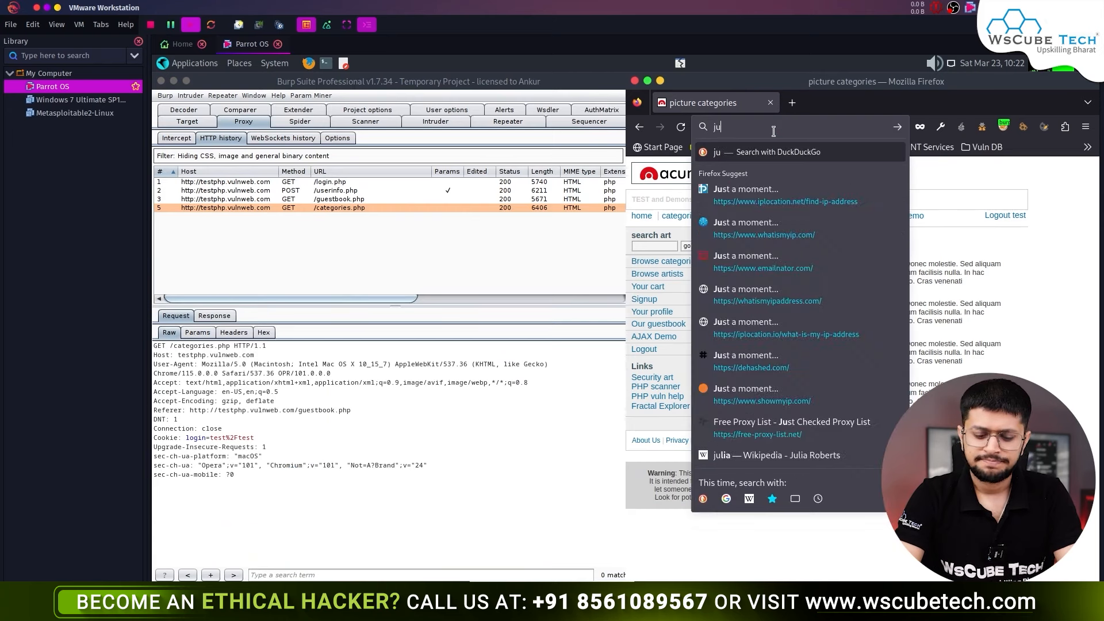
type("ice and vine")
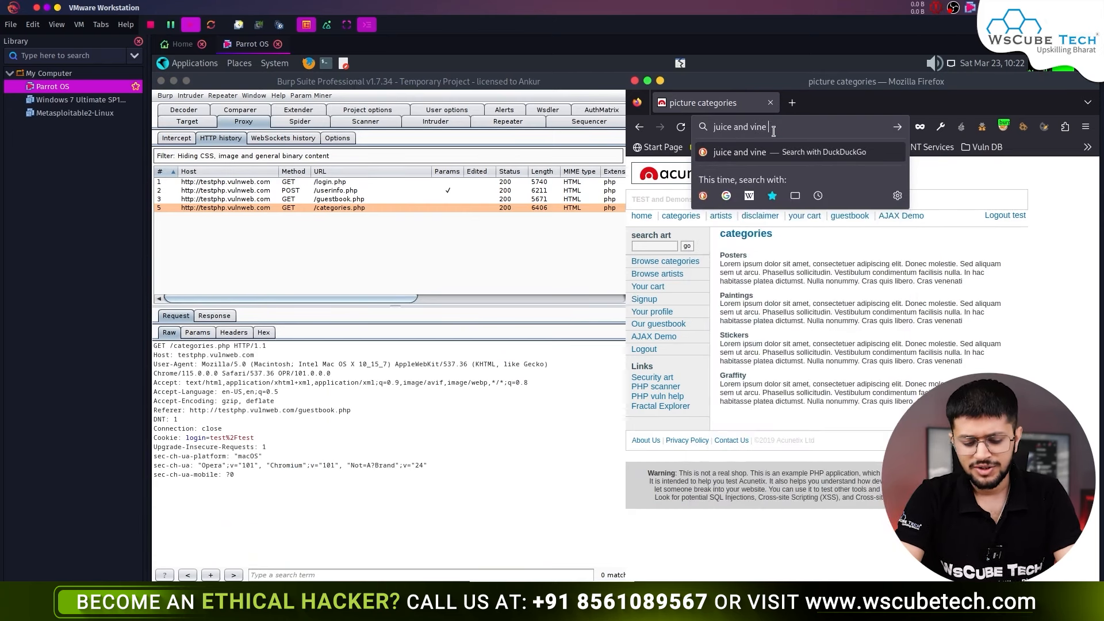
type(" shop burps")
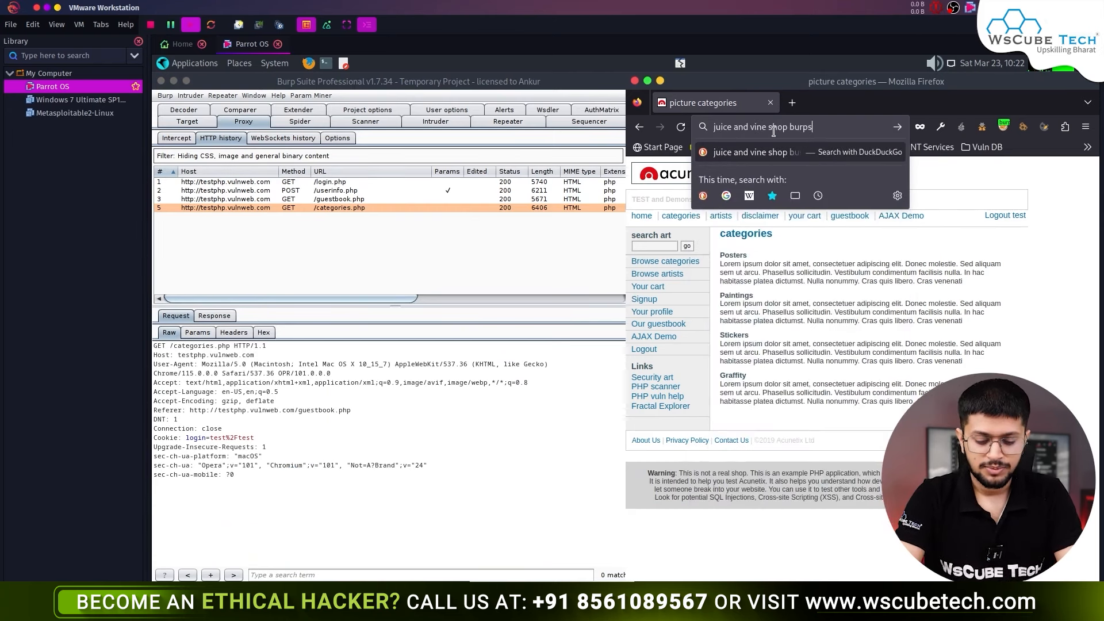
type("uite")
key("Return")
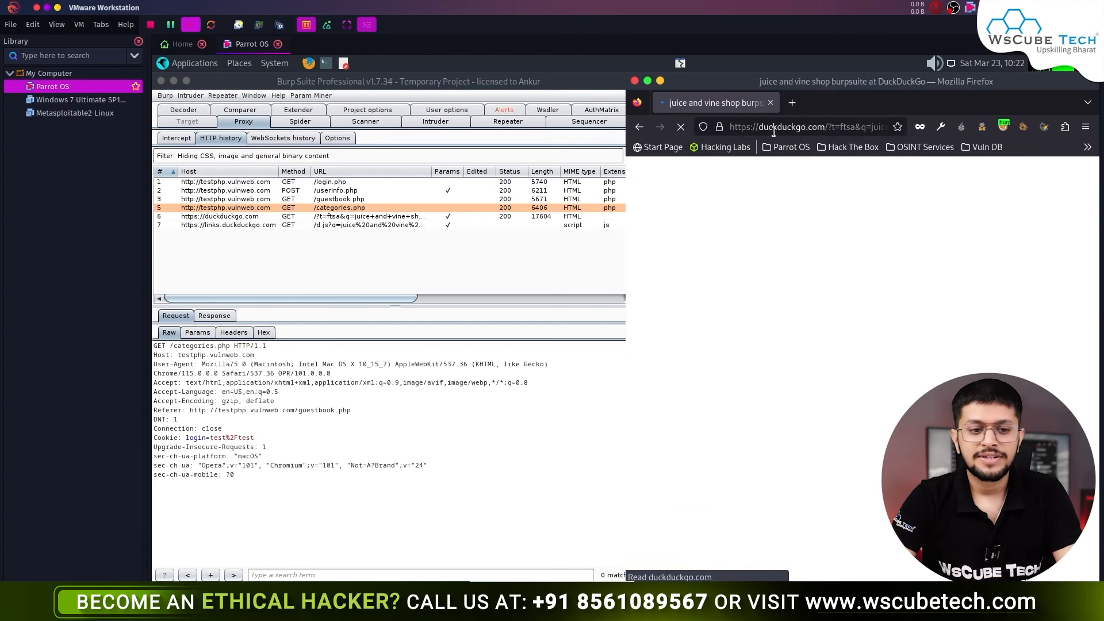
middle_click(760, 274)
scroll(733, 314, "down", 2)
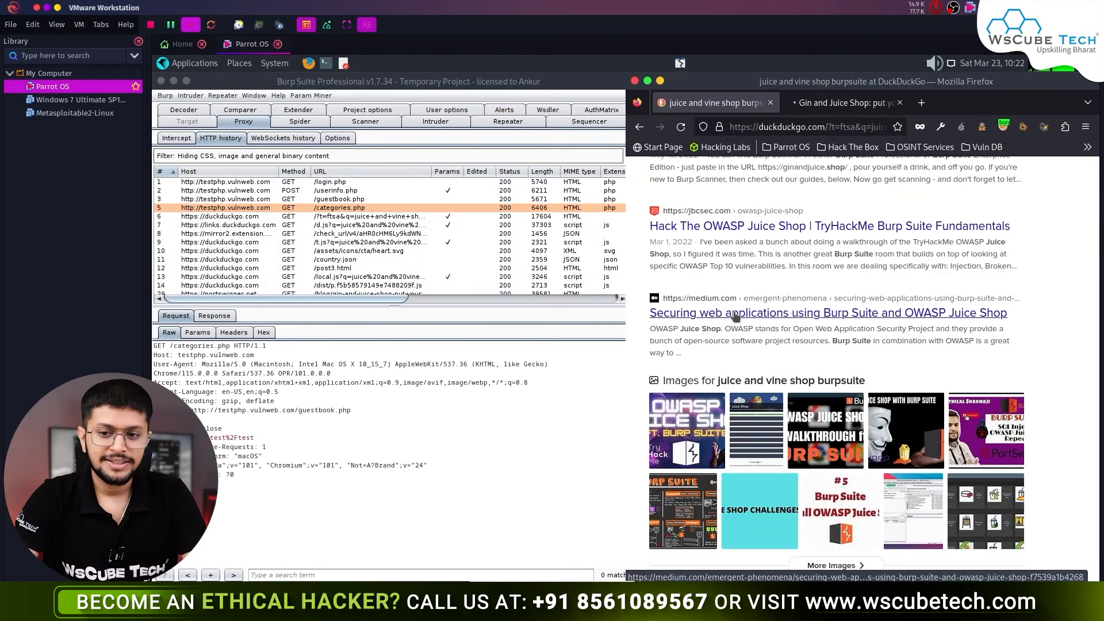
- Open ginandjuice.shop from the PortSwigger blog post, closing the blog and search tabs
left_click(841, 103)
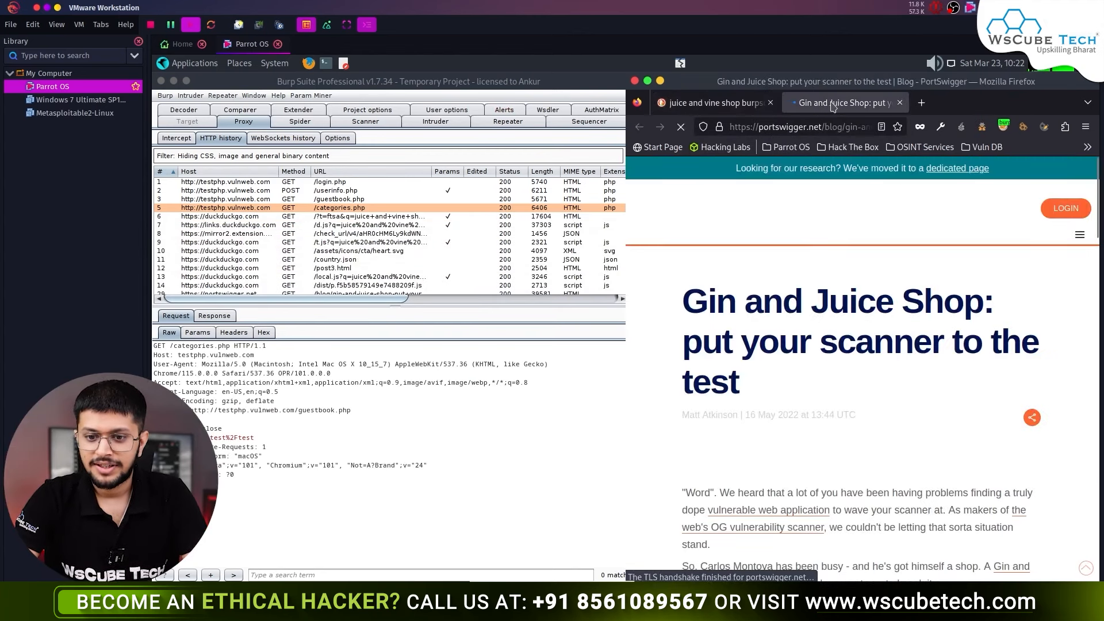
scroll(840, 383, "down", 5)
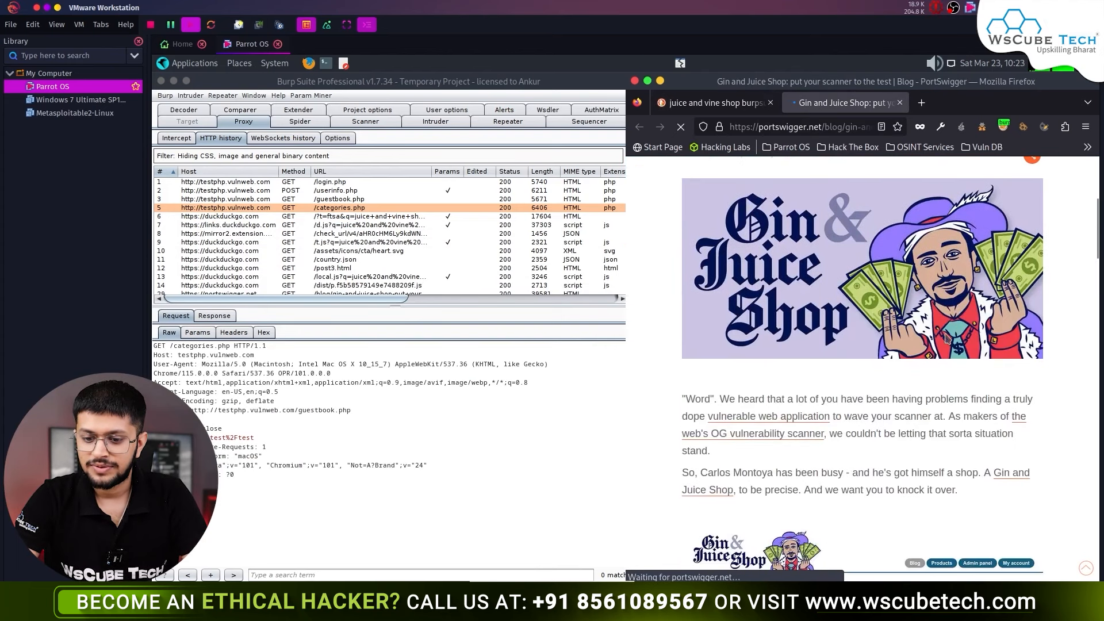
scroll(840, 384, "down", 2)
middle_click(711, 361)
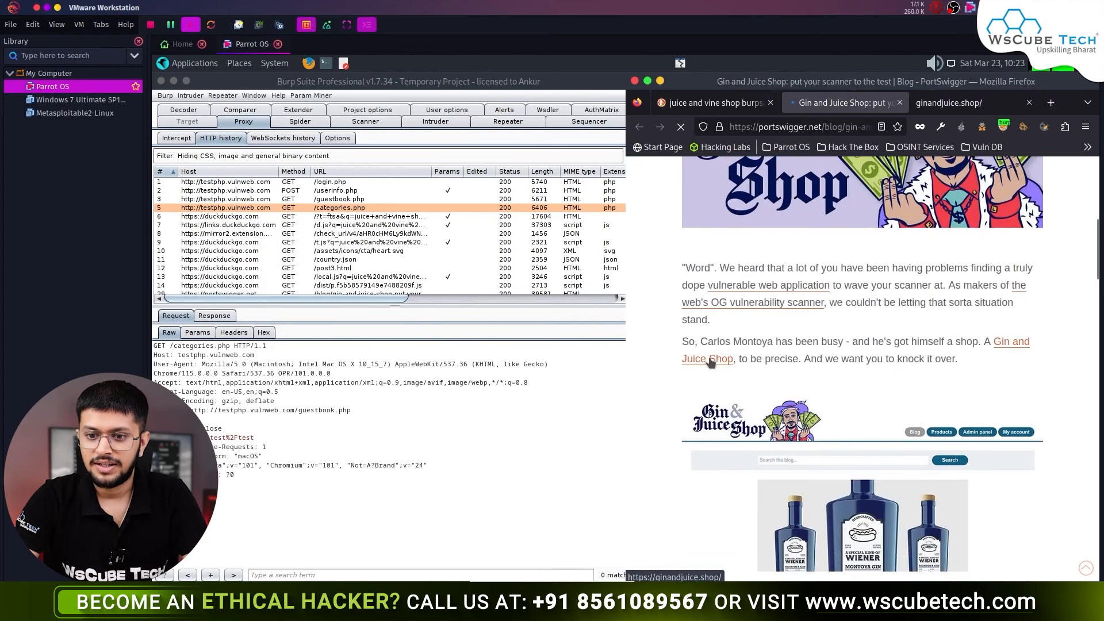
left_click(898, 103)
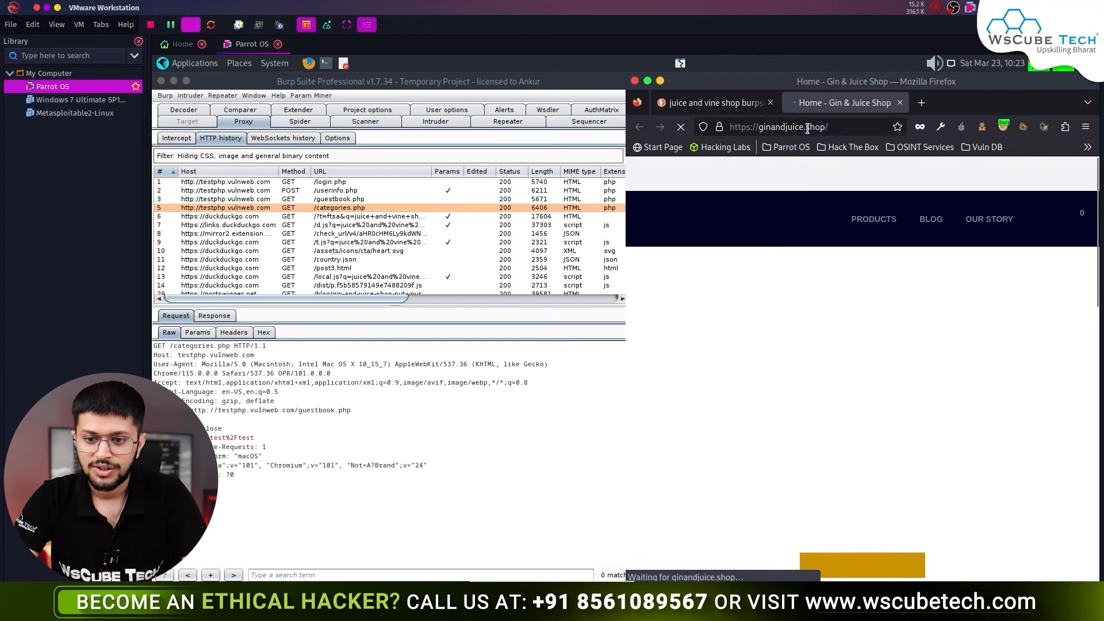
left_click(770, 103)
- Maximize the Firefox window showing the Gin & Juice Shop
scroll(867, 329, "down", 3)
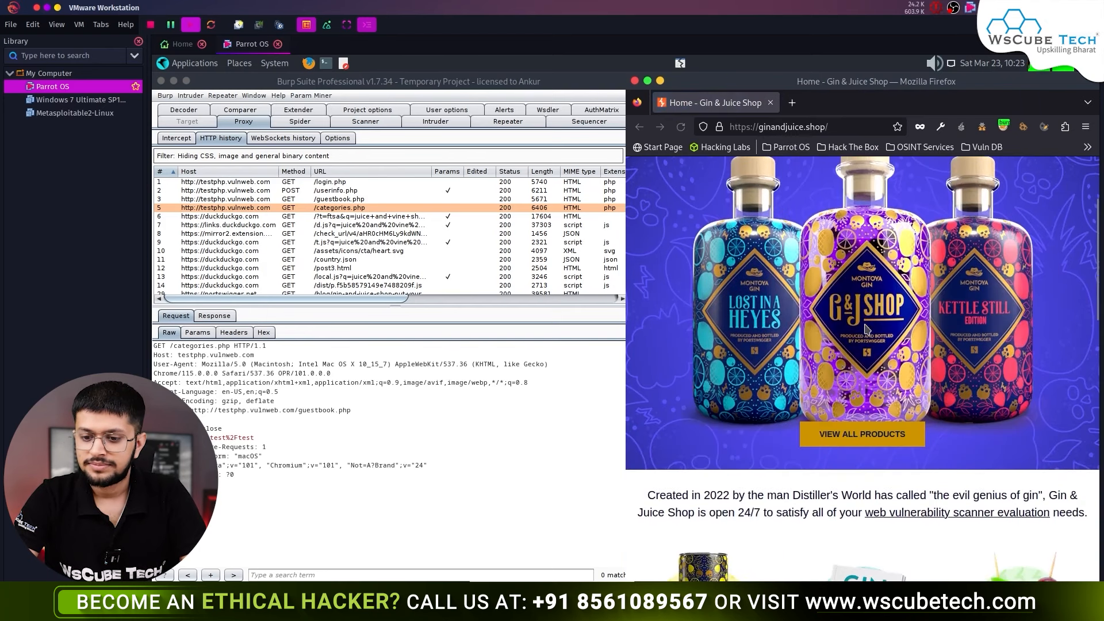
scroll(867, 329, "up", 3)
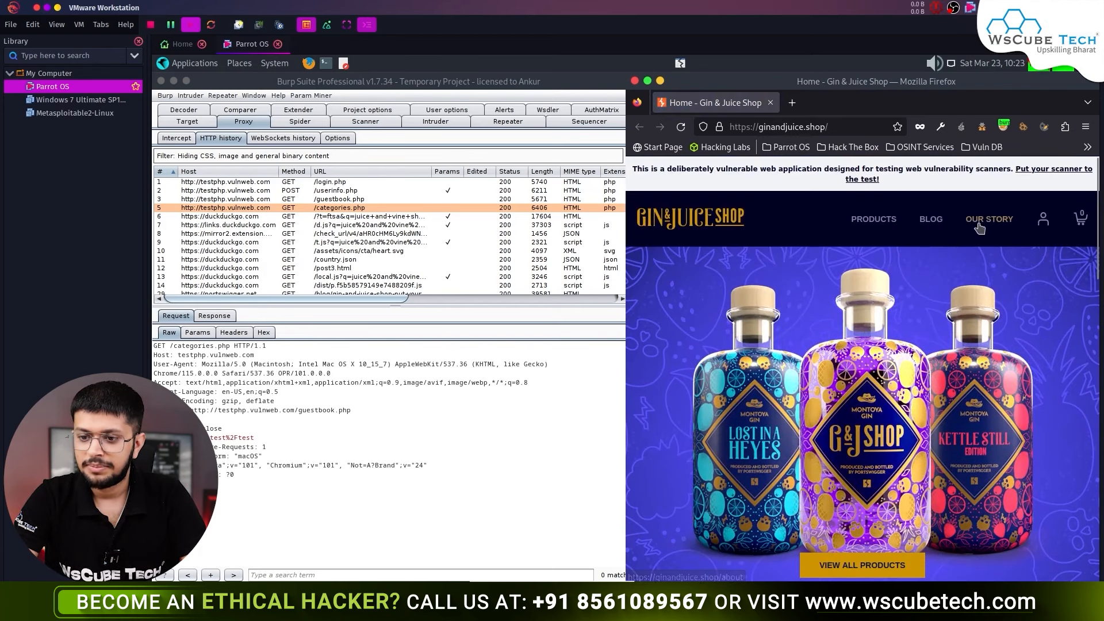
key("ctrl+t")
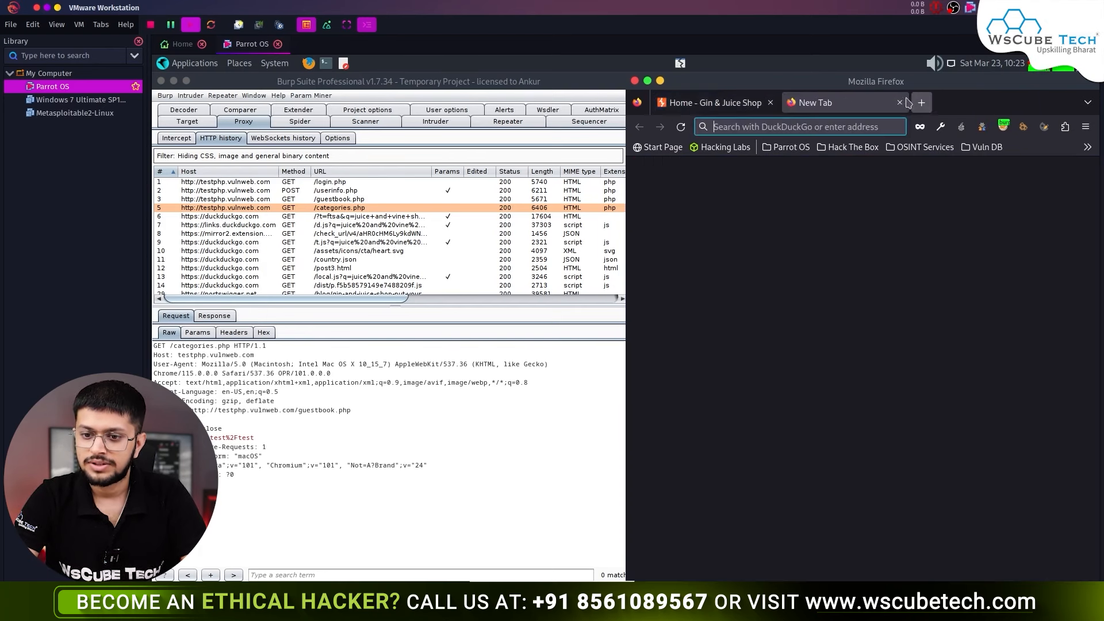
left_click(899, 102)
double_click(886, 87)
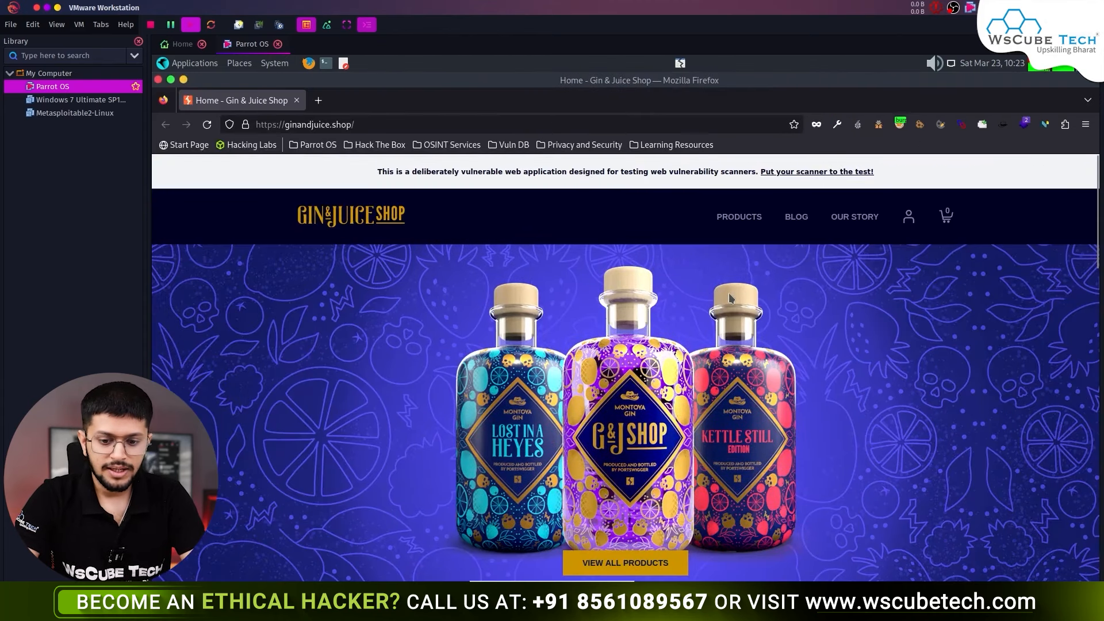
scroll(729, 292, "down", 8)
scroll(729, 292, "up", 8)
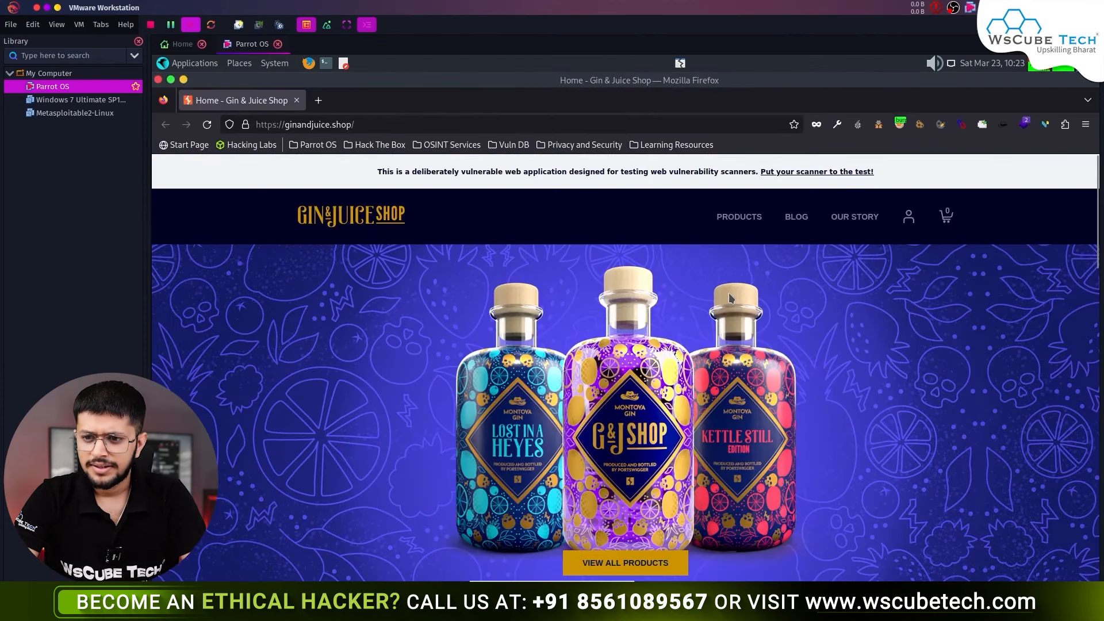
- On the login page, enter and submit the username, then start entering the password
mouse_move(911, 223)
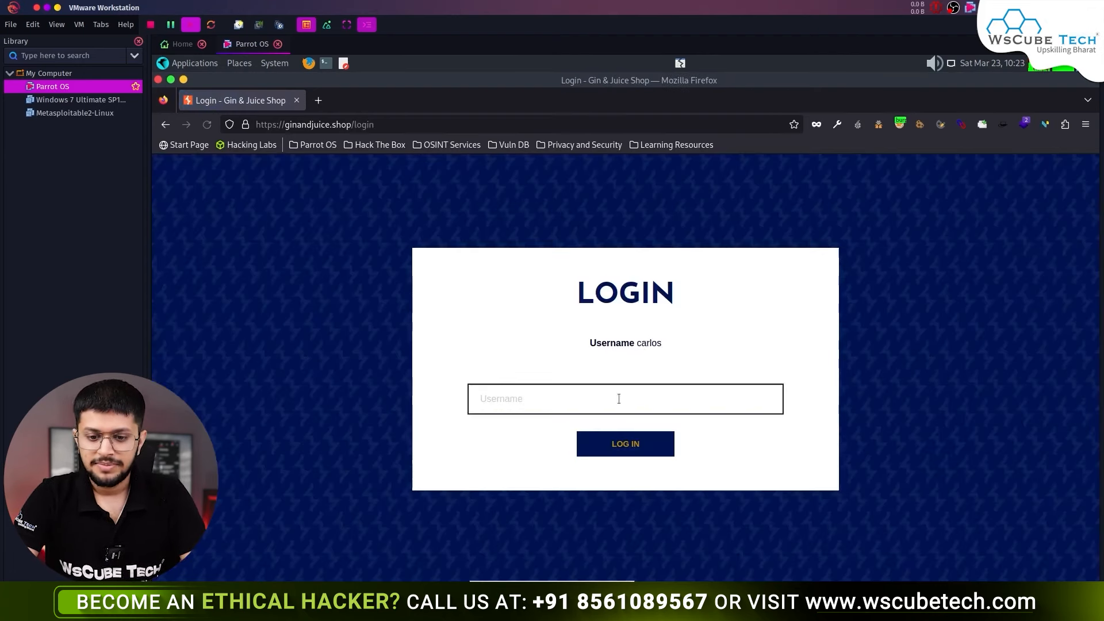
left_click(618, 399)
type("car")
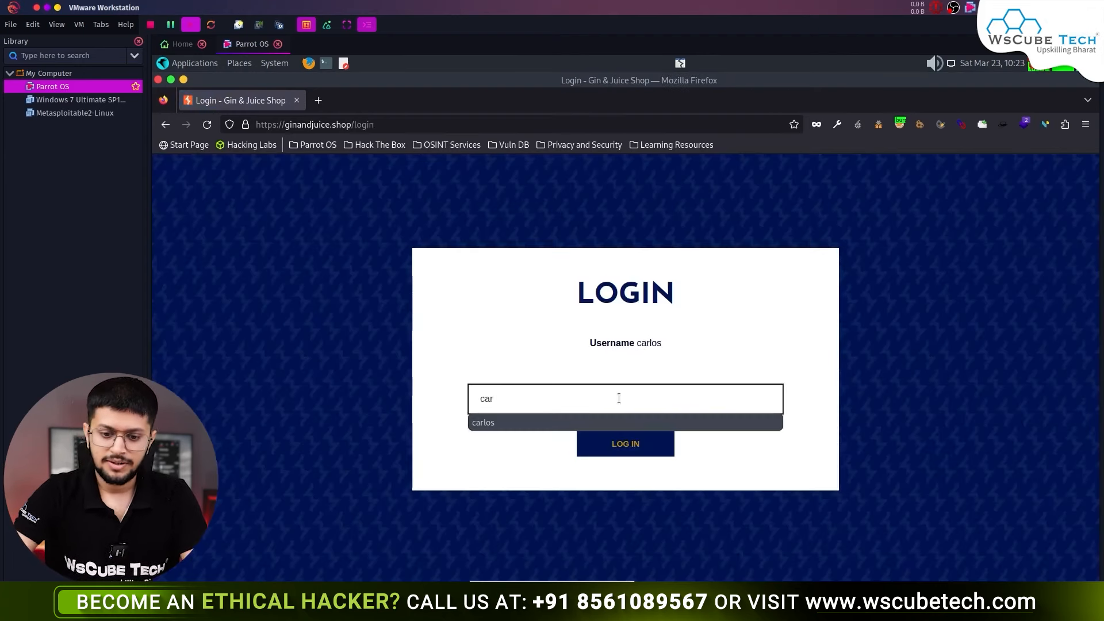
left_click(584, 423)
left_click(601, 446)
type("h")
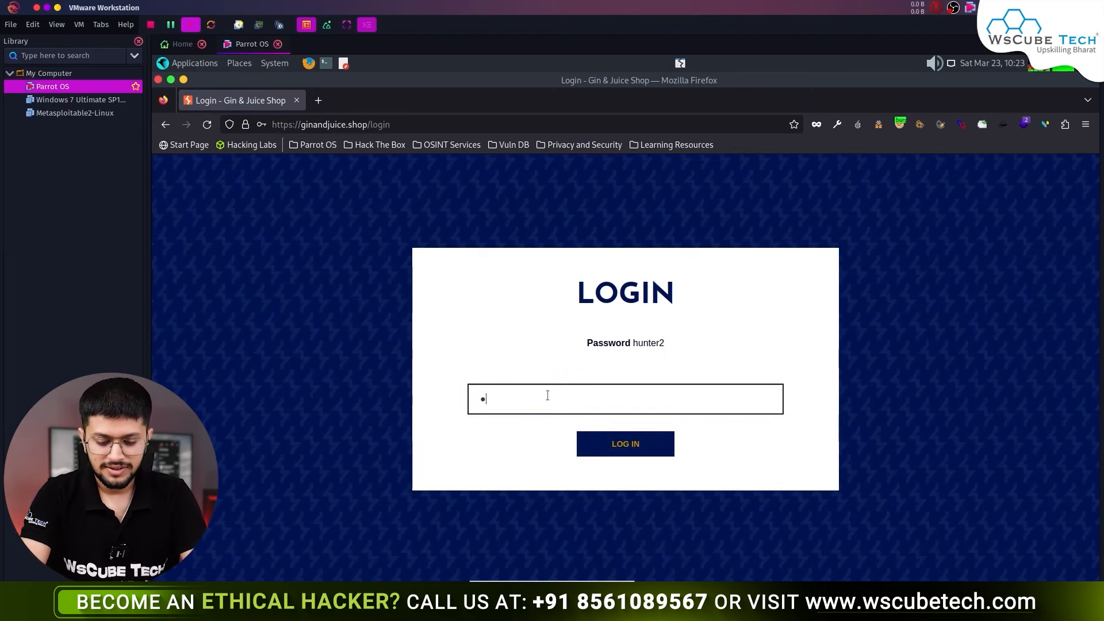
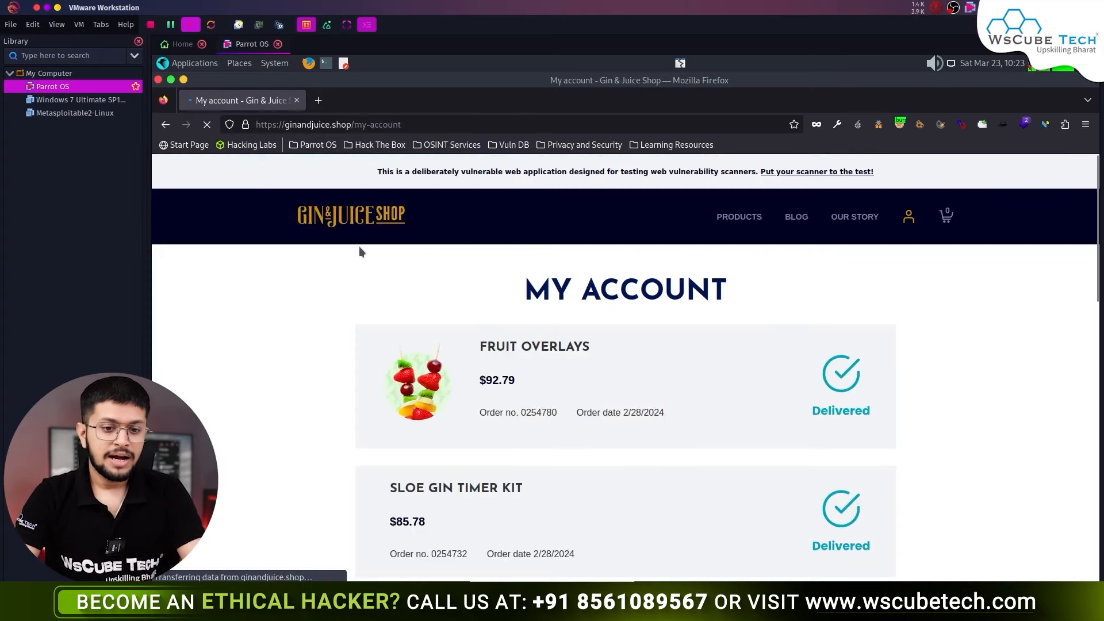
- Snap the Firefox My Account page to the right half of the screen beside Burp Suite
key("super+Right")
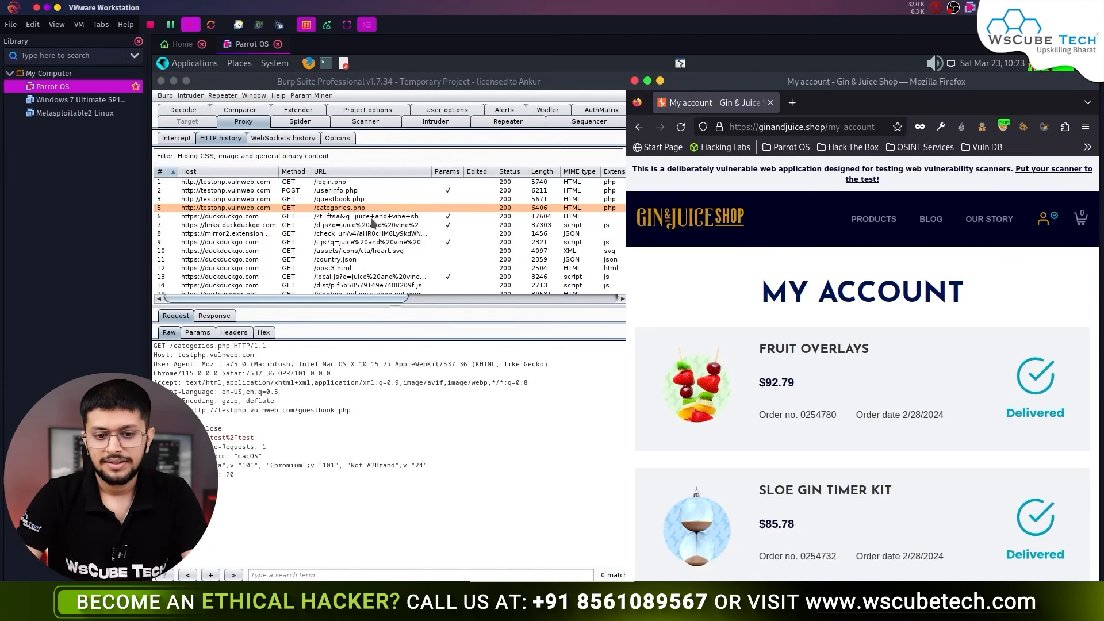
- In proxy history, select the ginandjuice.shop delivered-mobile.svg request and inspect its AWSALB and session cookies
scroll(365, 253, "down", 10)
scroll(365, 275, "down", 5)
left_click(365, 273)
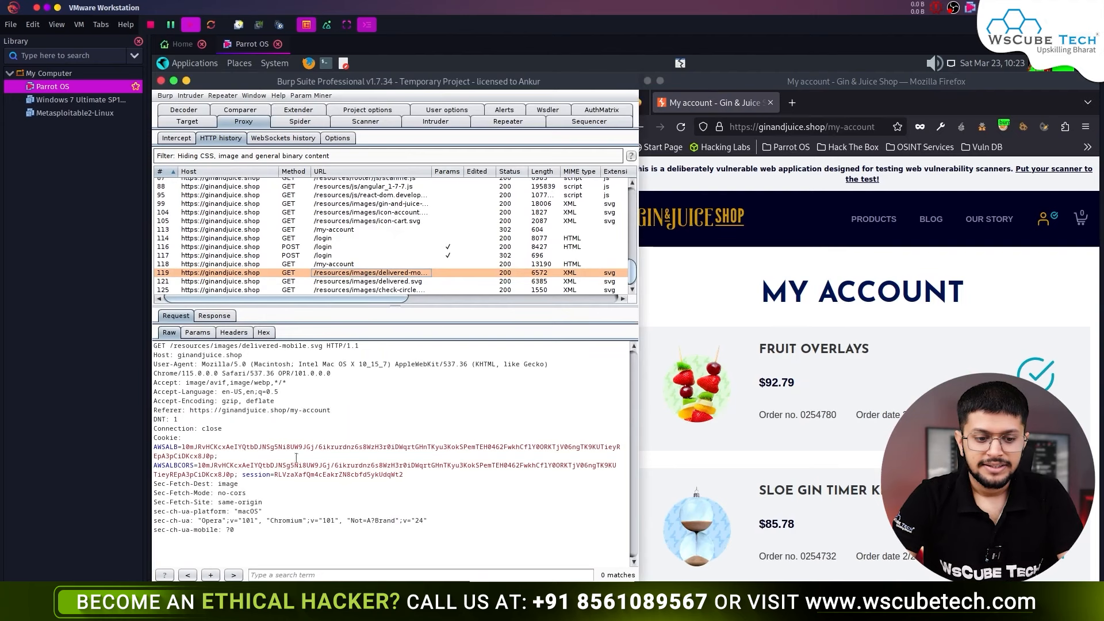
left_click(211, 435)
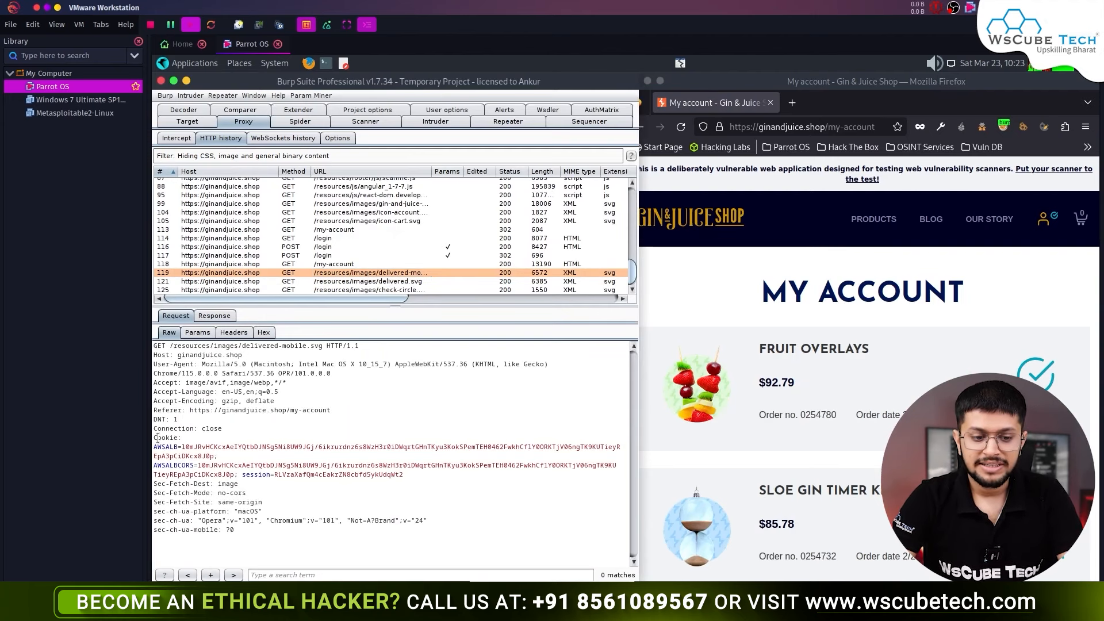
left_click_drag(230, 453, 152, 437)
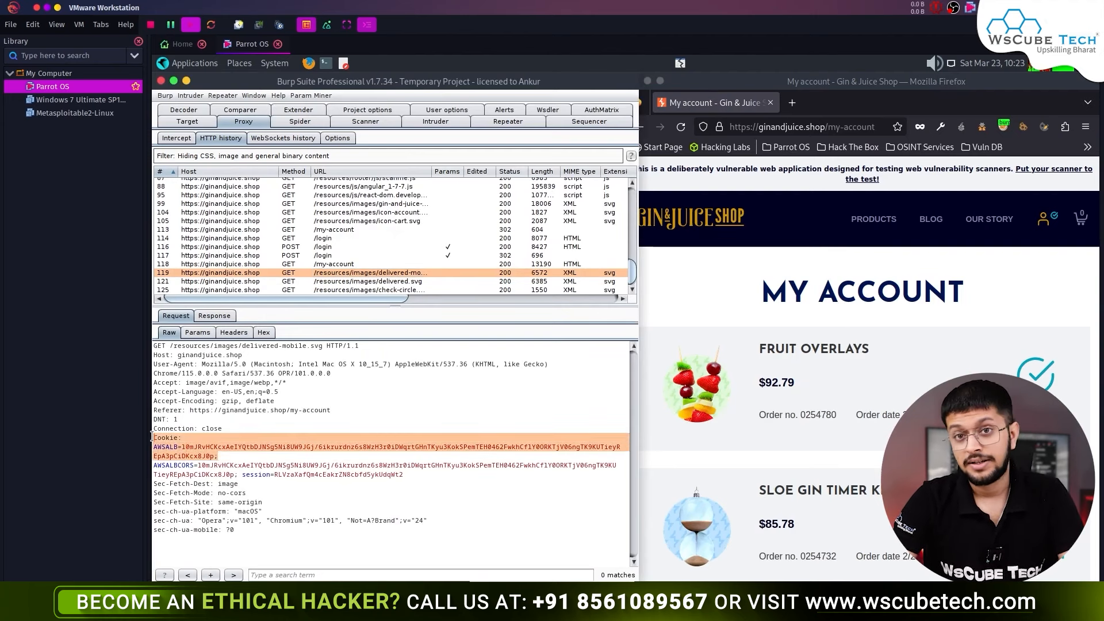
left_click(332, 424)
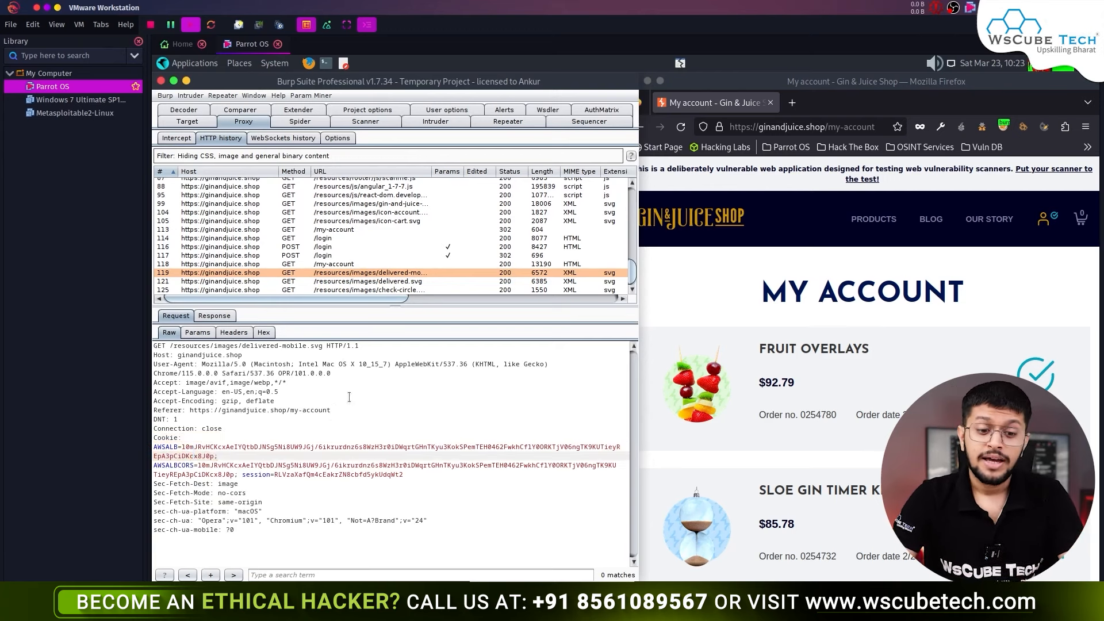
- Send the delivered-mobile.svg request to Sequencer with AWSALB as the token cookie, then return to proxy history
right_click(393, 444)
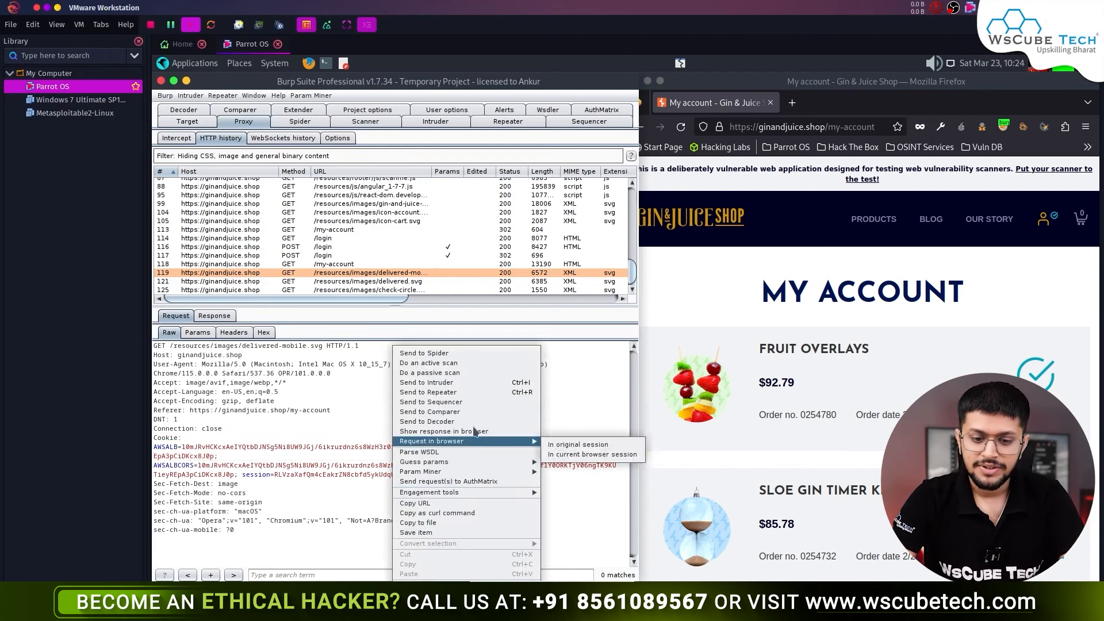
left_click(475, 403)
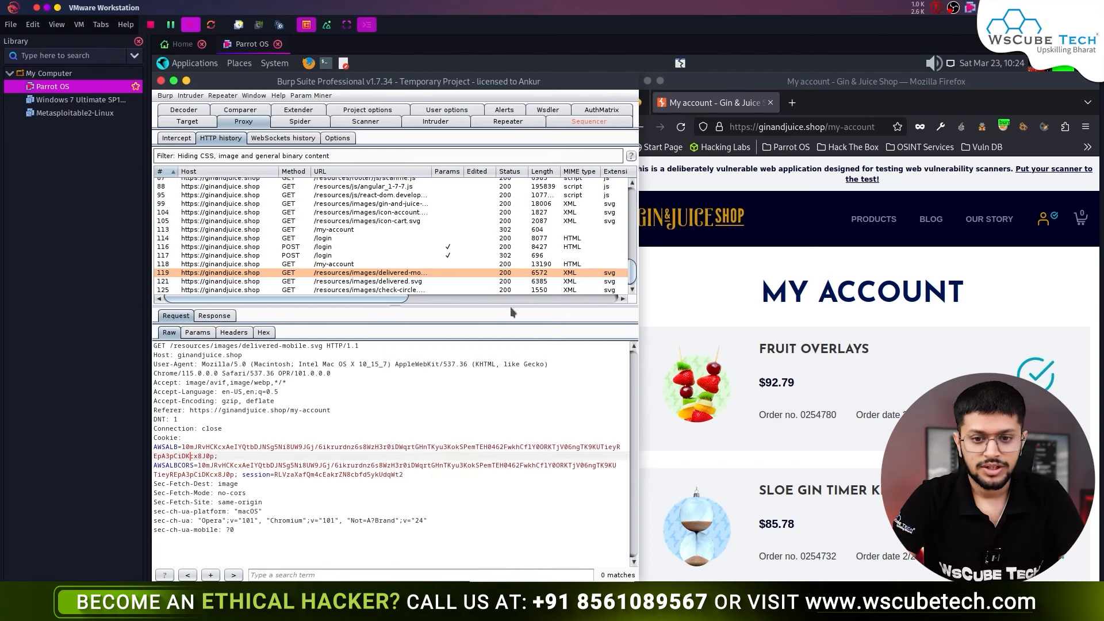
left_click(589, 121)
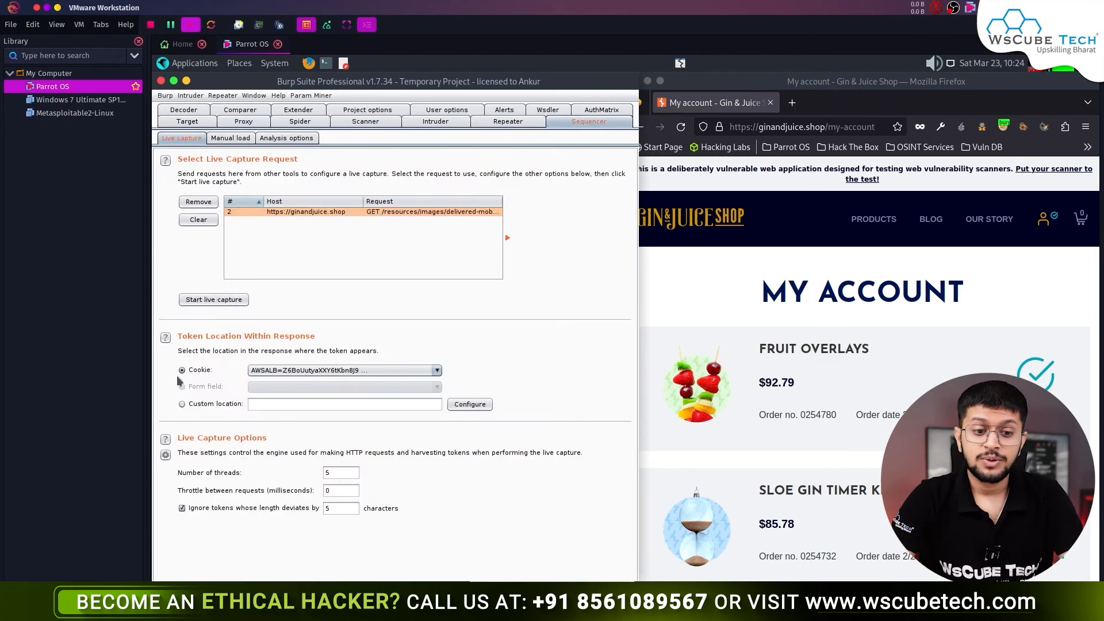
left_click(350, 371)
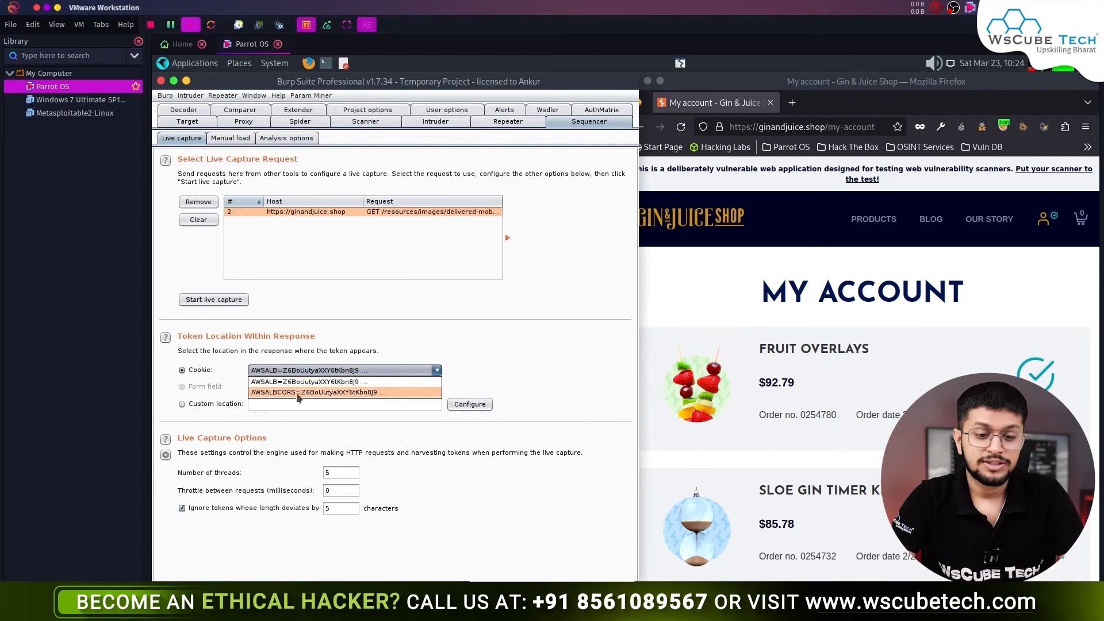
left_click(475, 343)
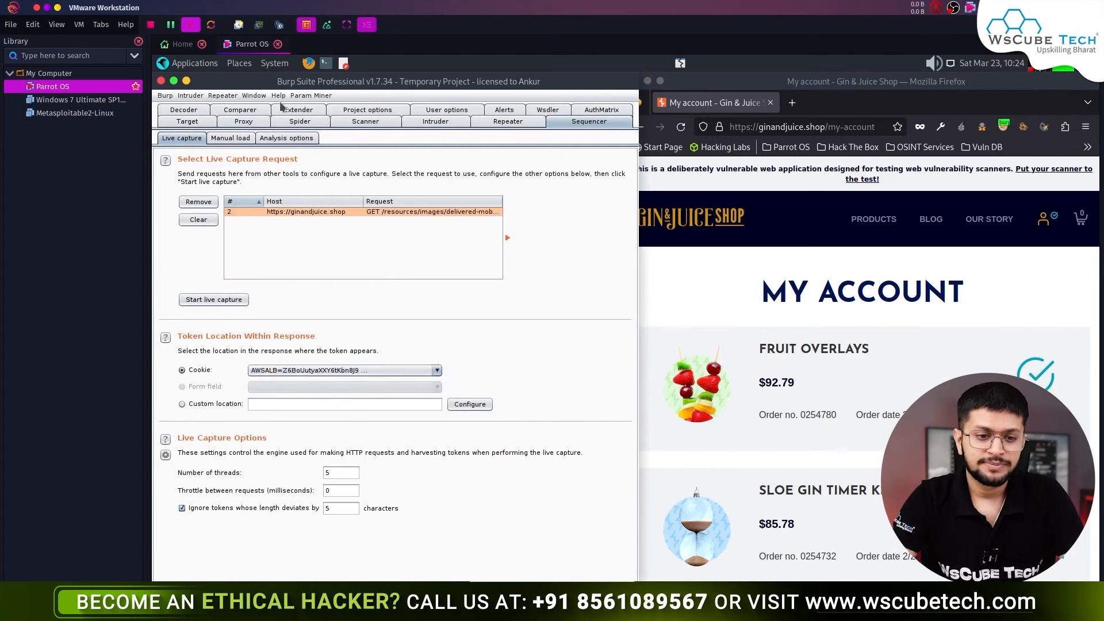
left_click(261, 123)
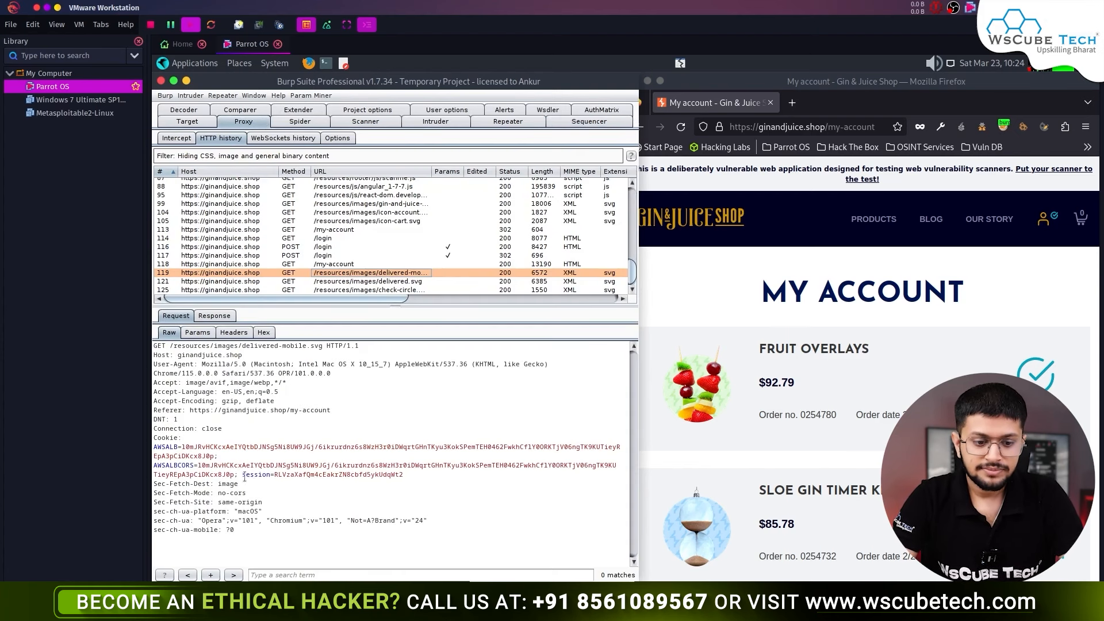
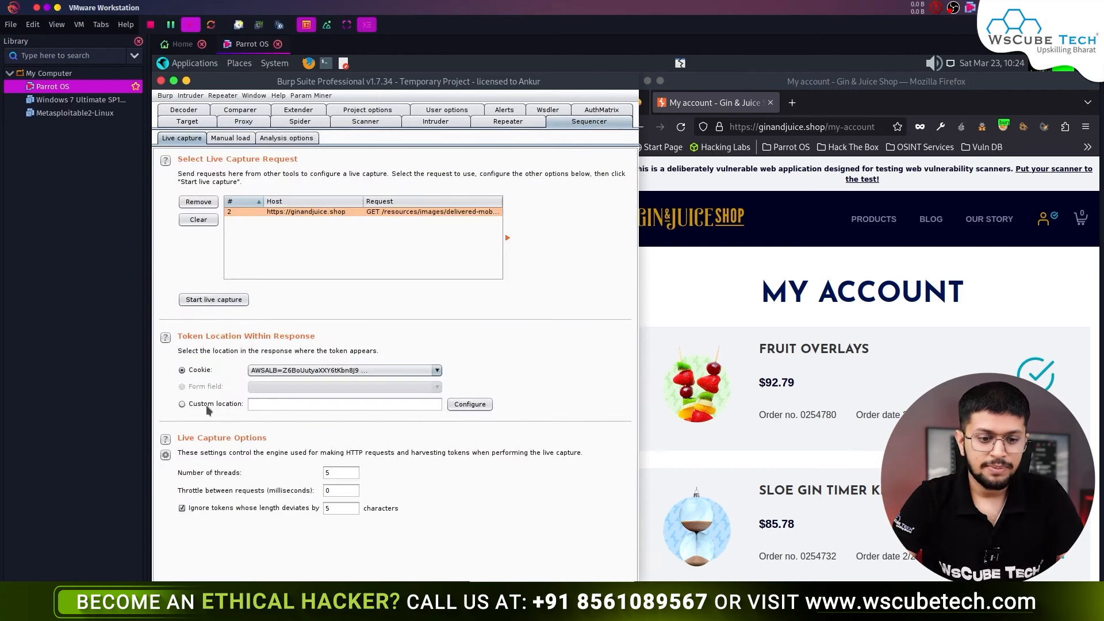
- Try marking the AWSALBCORS cookie value as a custom token location, then cancel without saving
left_click(206, 404)
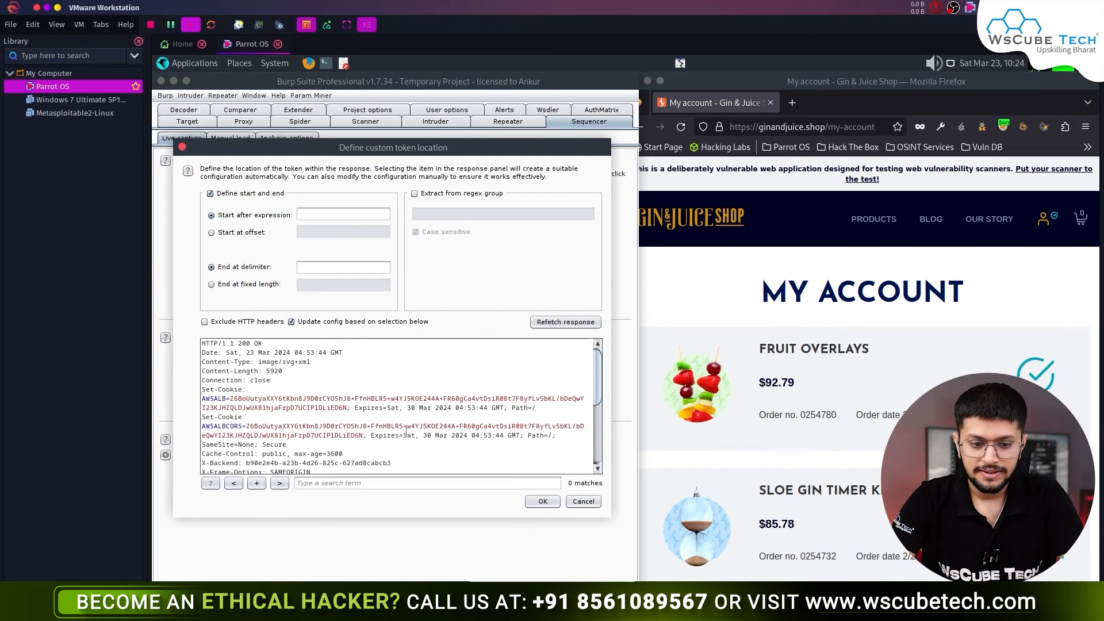
scroll(377, 450, "down", 1)
scroll(377, 450, "down", 1)
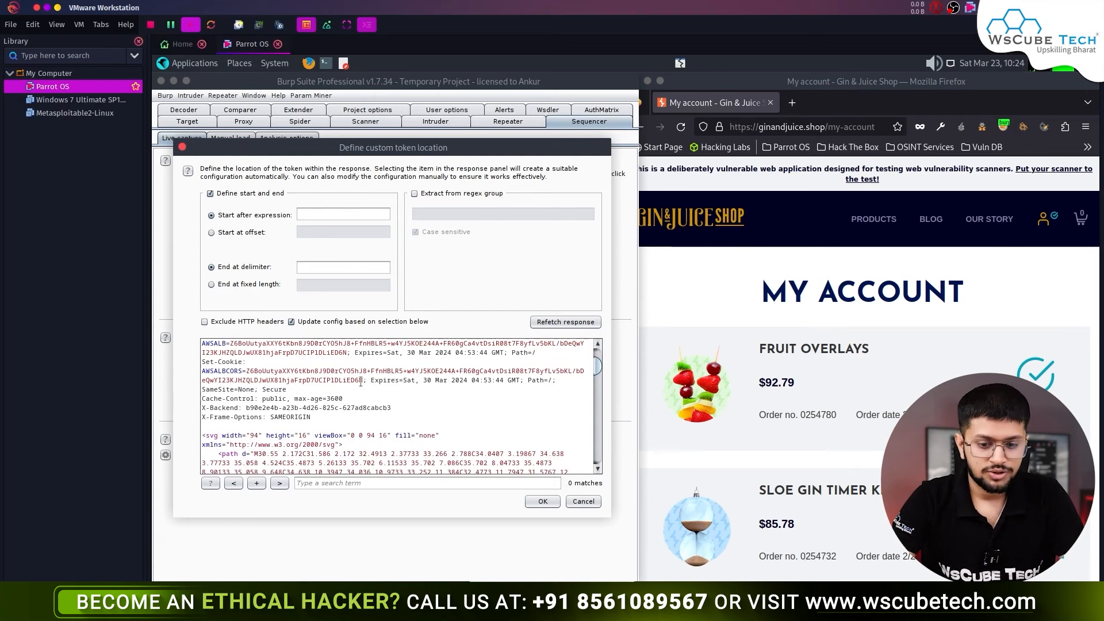
left_click_drag(361, 380, 205, 370)
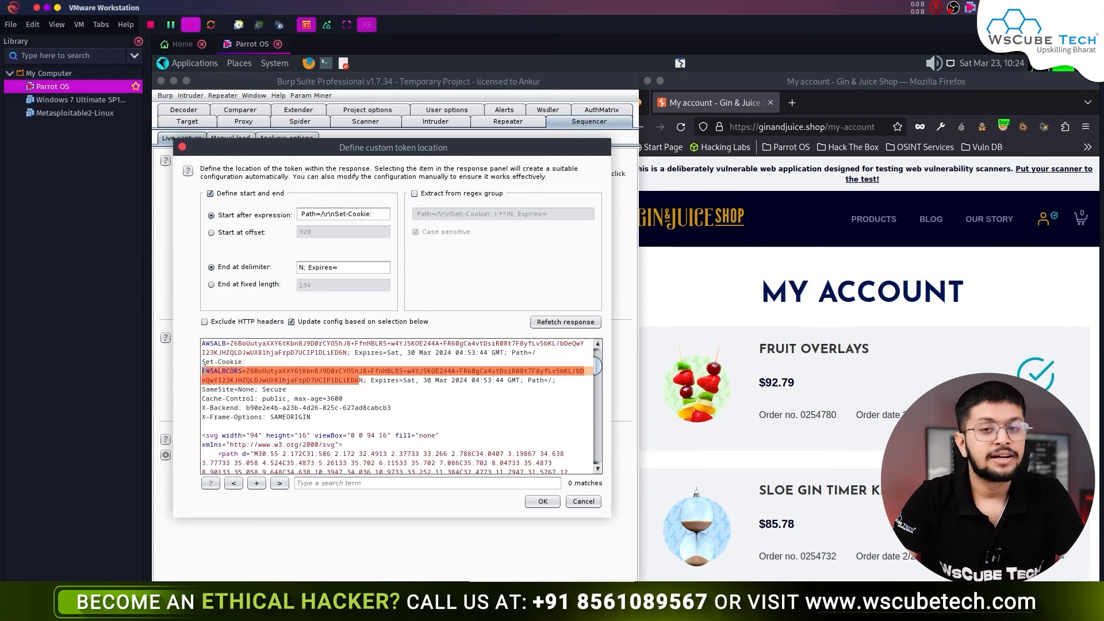
left_click_drag(359, 380, 345, 426)
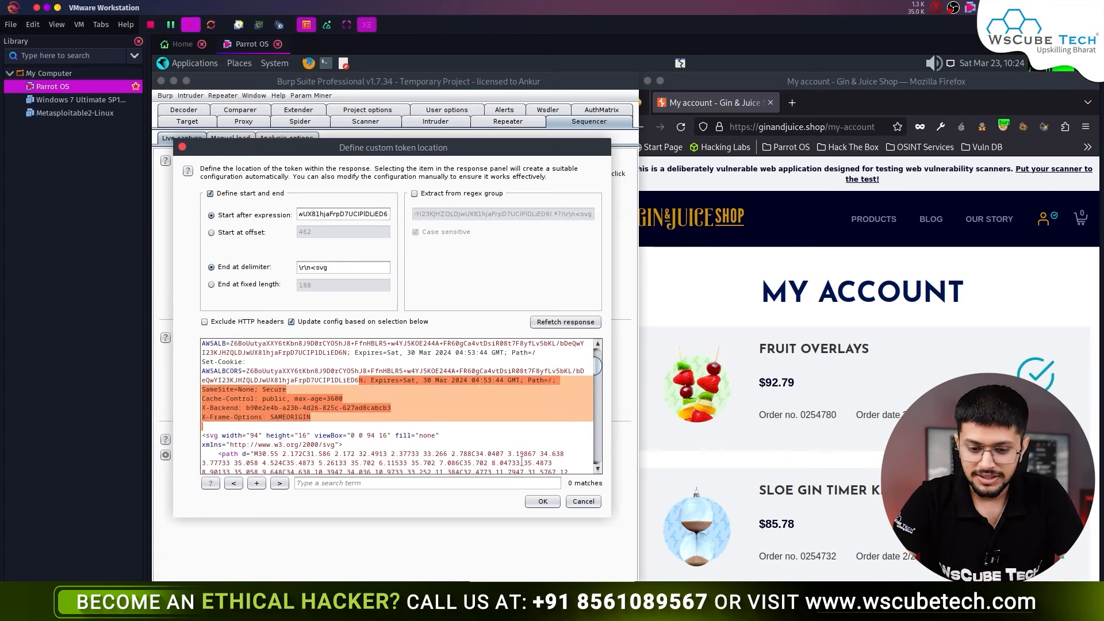
left_click(594, 506)
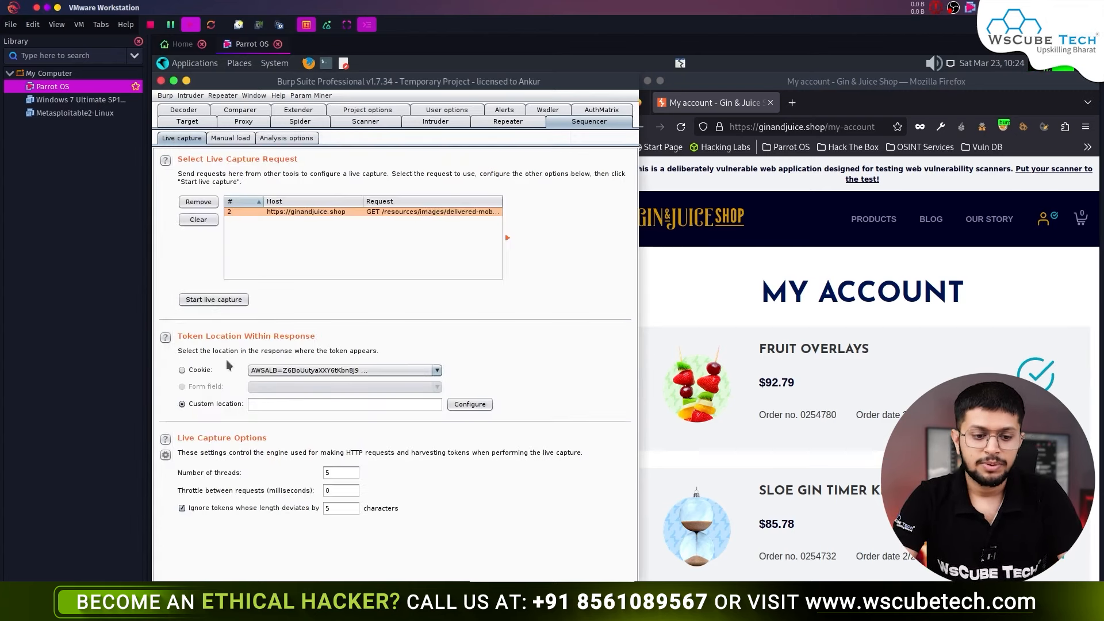
- Start a Sequencer live capture on the AWSALB cookie and move the capture window aside
left_click(188, 368)
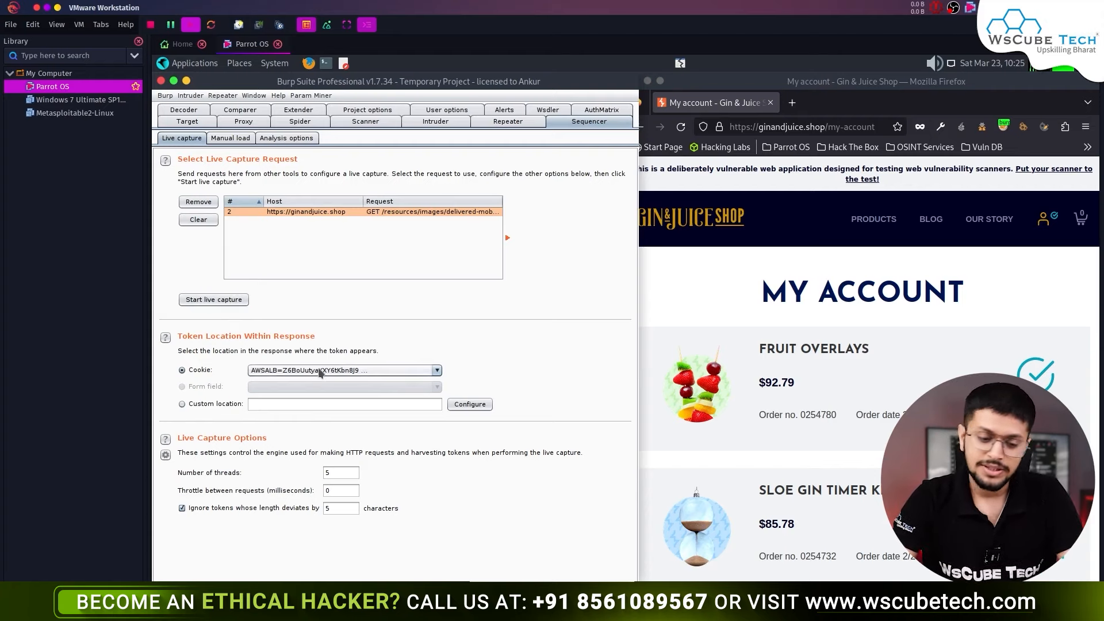
left_click(229, 298)
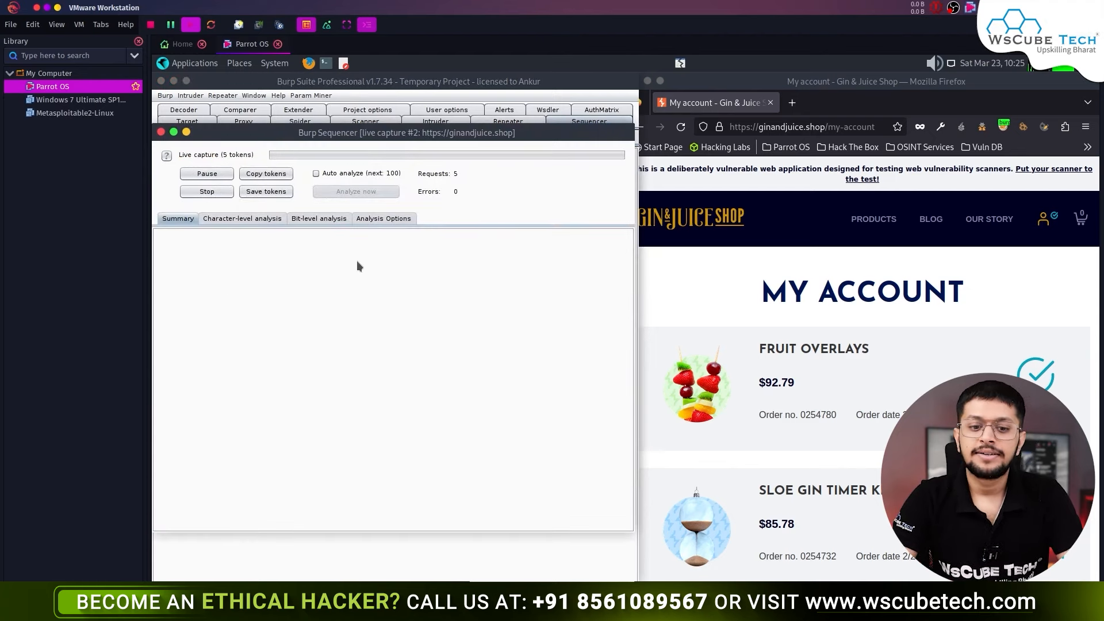
left_click_drag(457, 132, 499, 124)
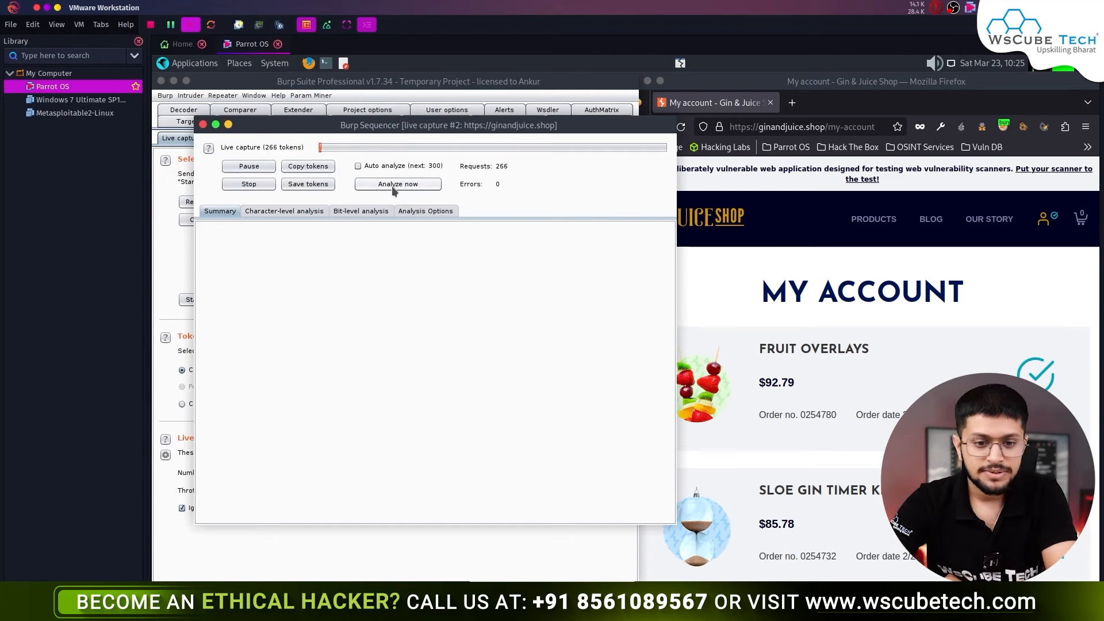
- Analyze the tokens captured so far and review the randomness summary
left_click(403, 186)
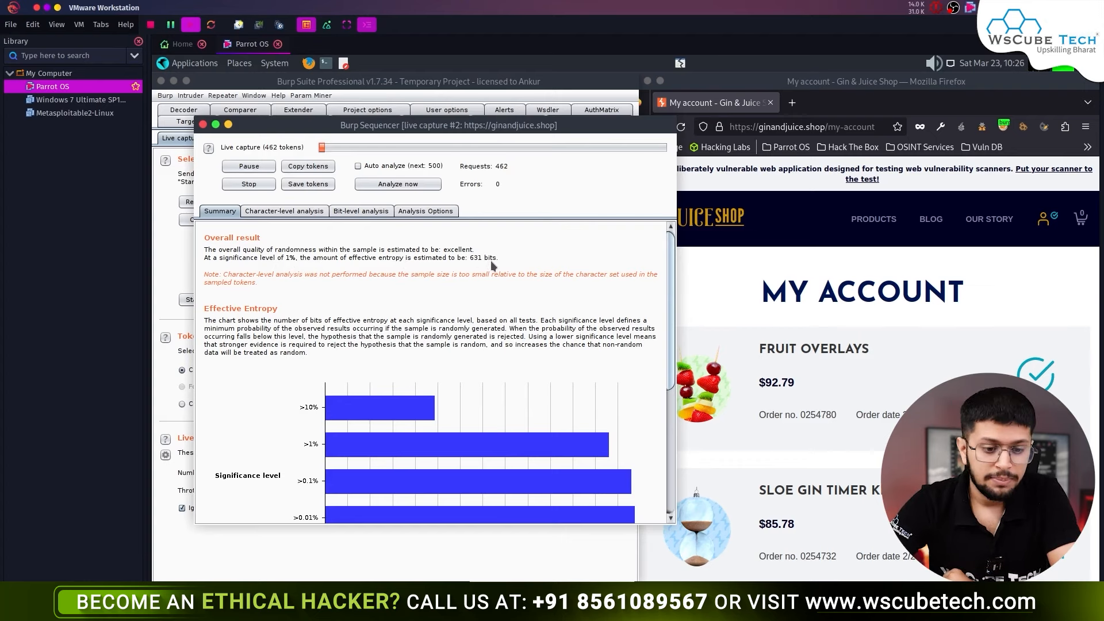
scroll(385, 259, "down", 3)
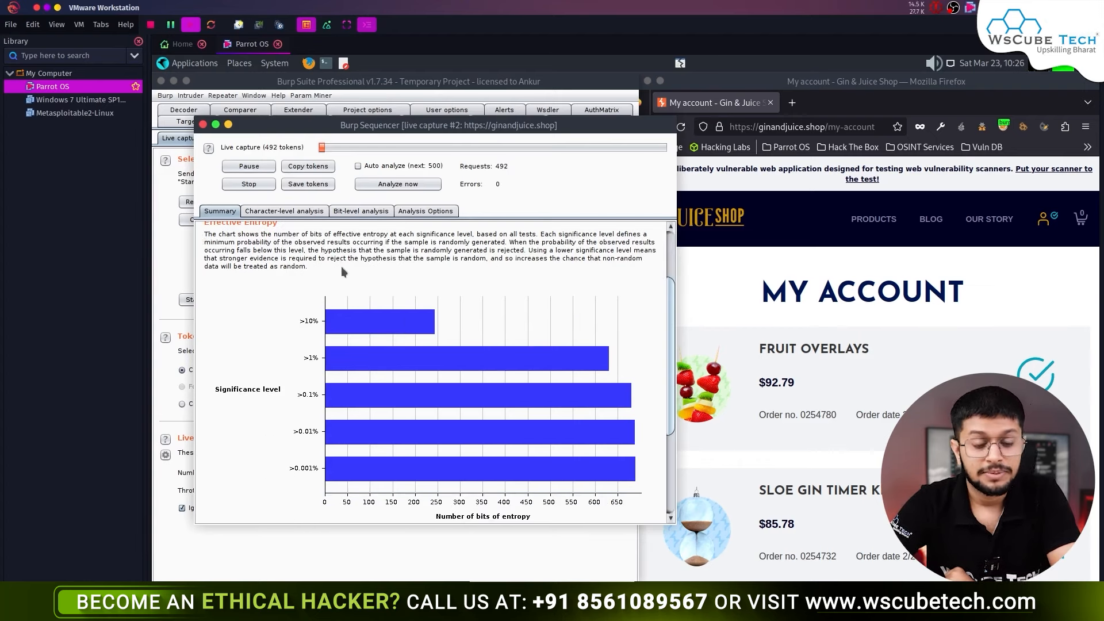
scroll(340, 268, "down", 5)
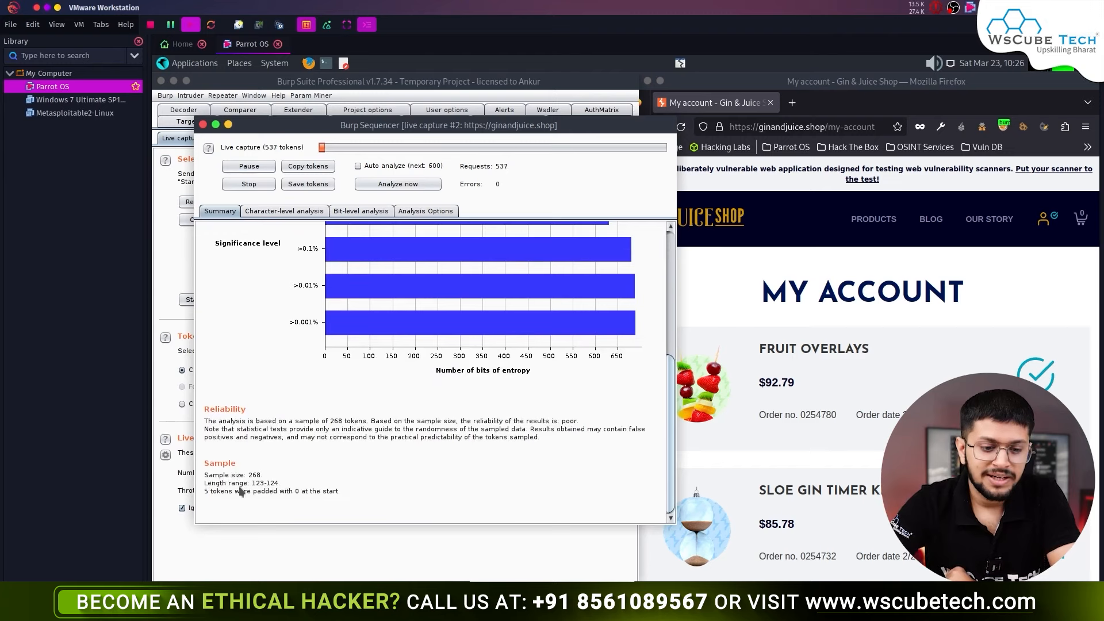
scroll(358, 492, "up", 8)
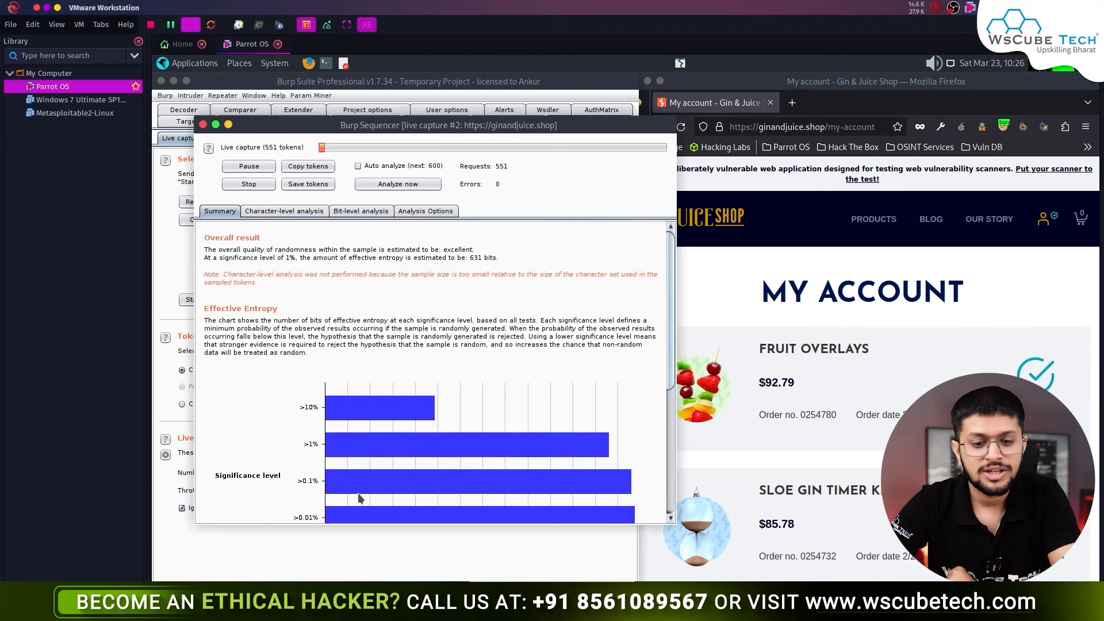
- Rerun the analysis on 564 tokens, rated excellent, and view the character-level results
left_click(399, 186)
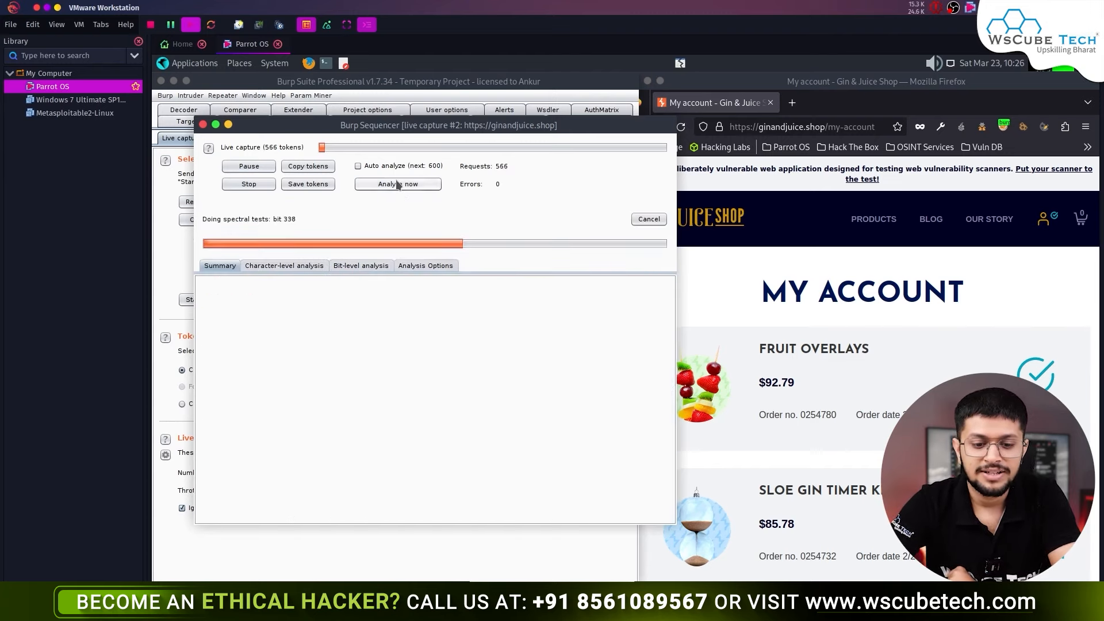
scroll(492, 377, "down", 5)
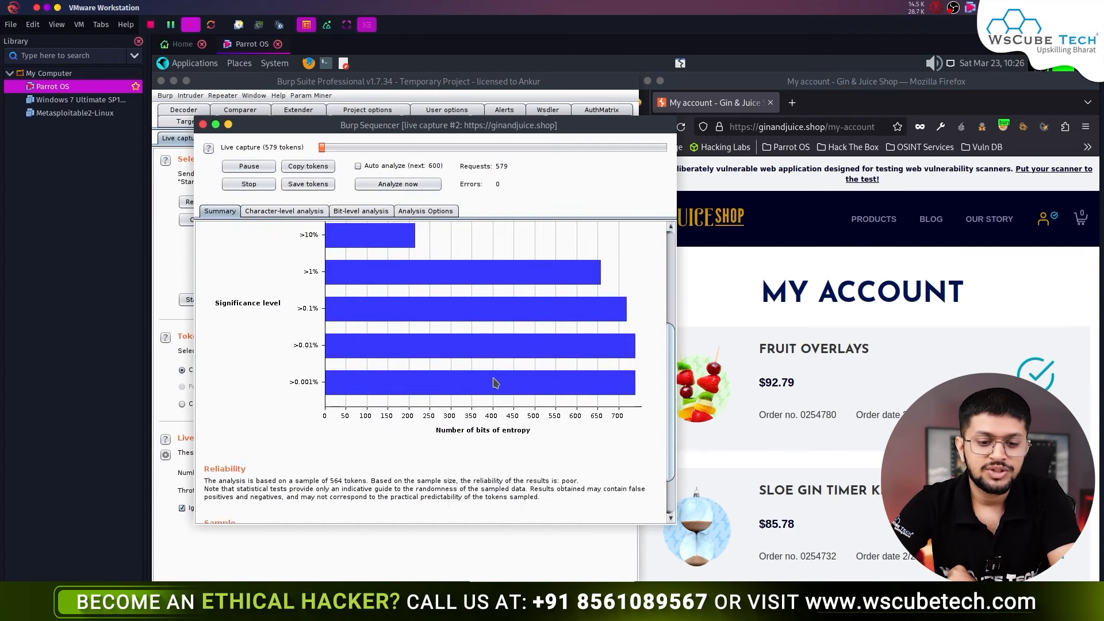
scroll(378, 247, "up", 5)
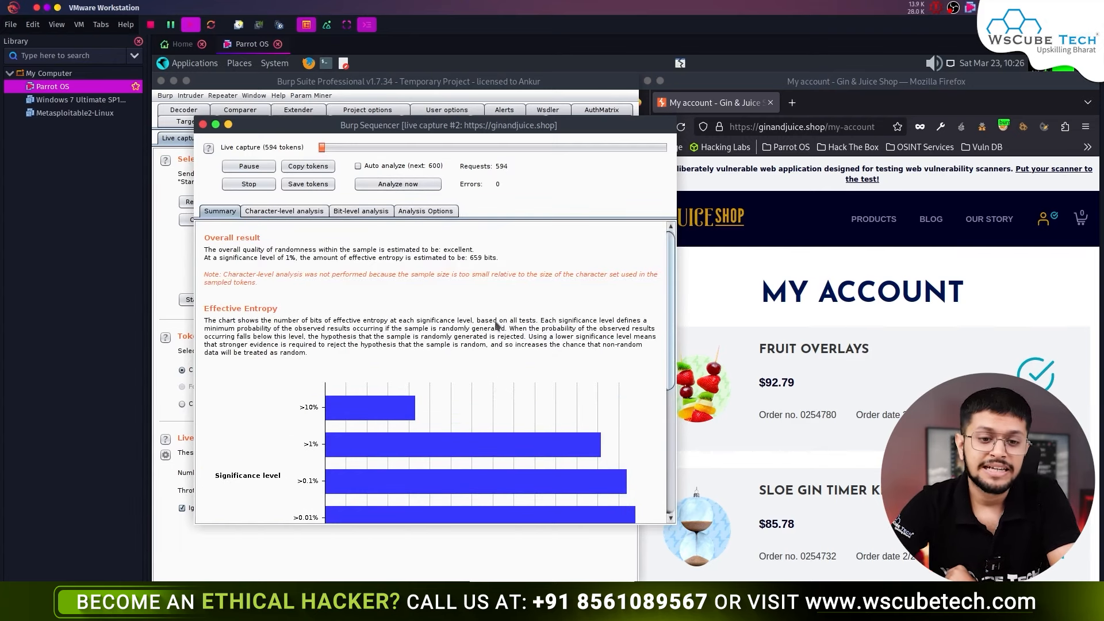
scroll(498, 326, "down", 5)
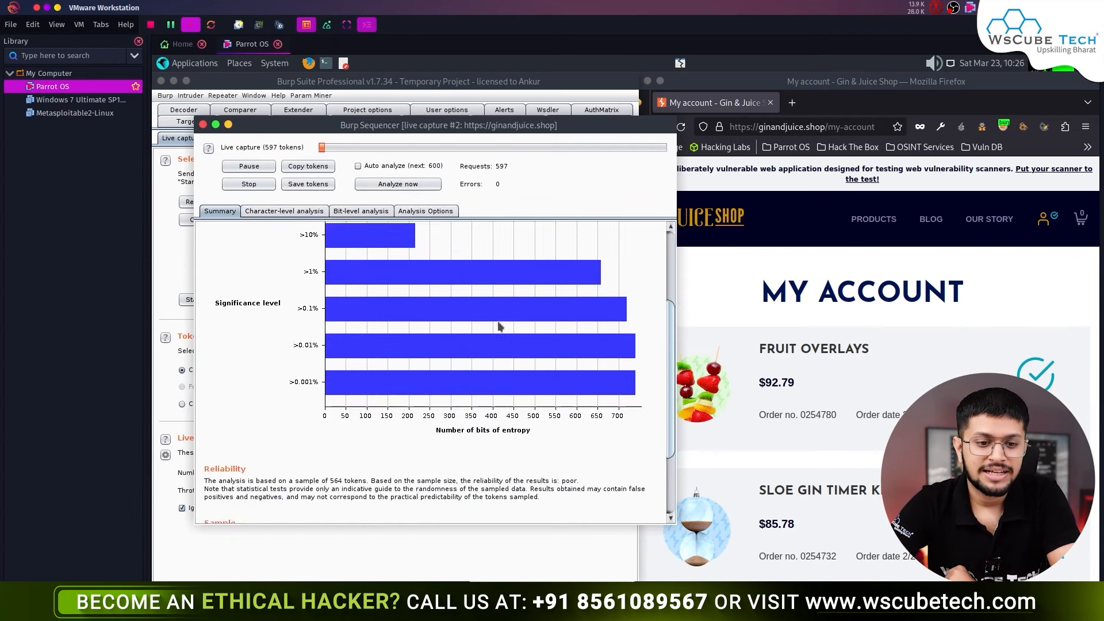
left_click(283, 211)
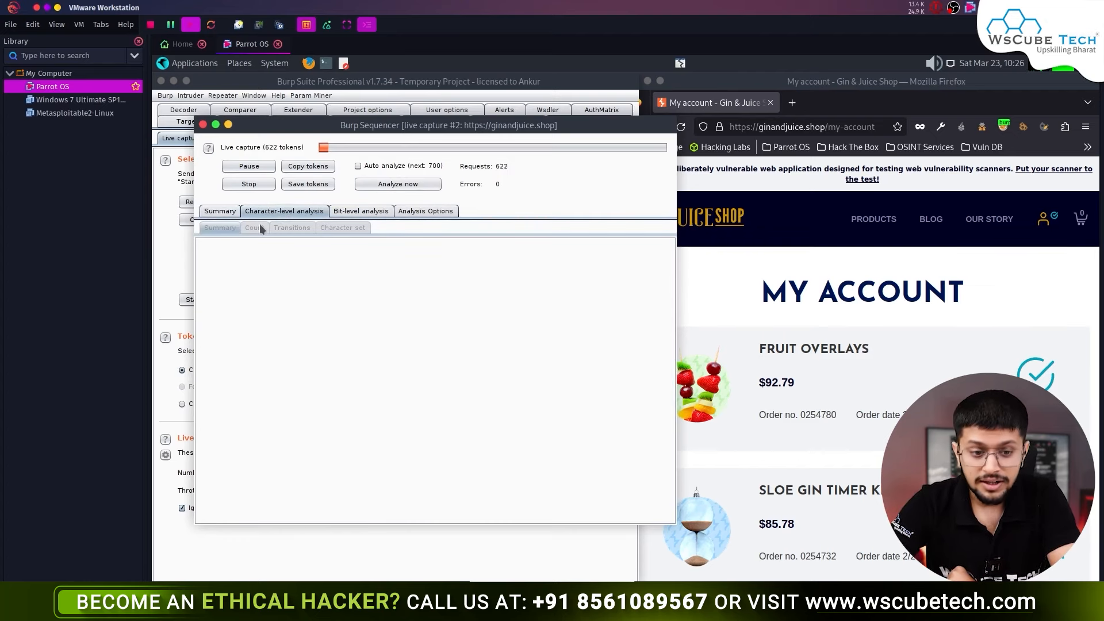
- Review the bit-level analysis charts, then check the Analysis Options with all tests enabled
left_click(350, 211)
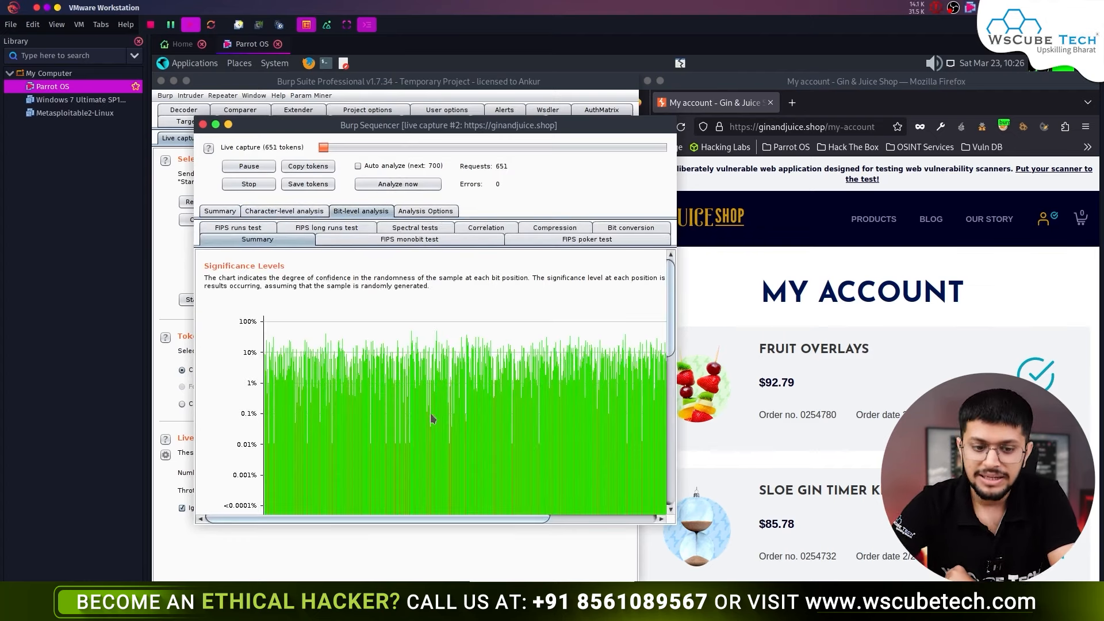
scroll(431, 415, "down", 3)
scroll(430, 413, "down", 10)
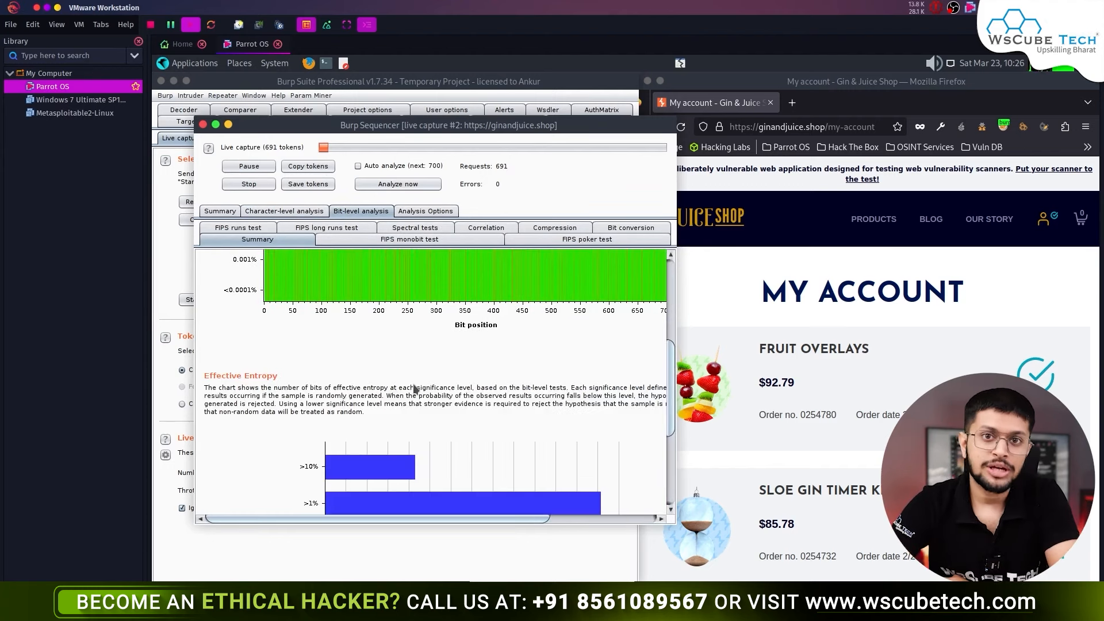
scroll(414, 390, "up", 10)
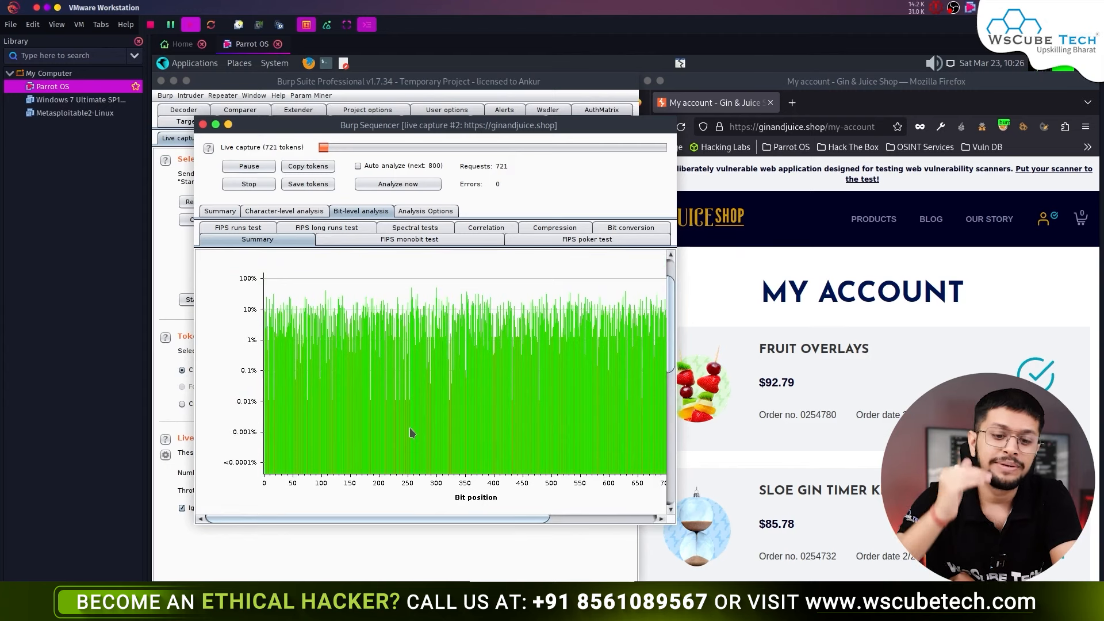
scroll(401, 435, "down", 10)
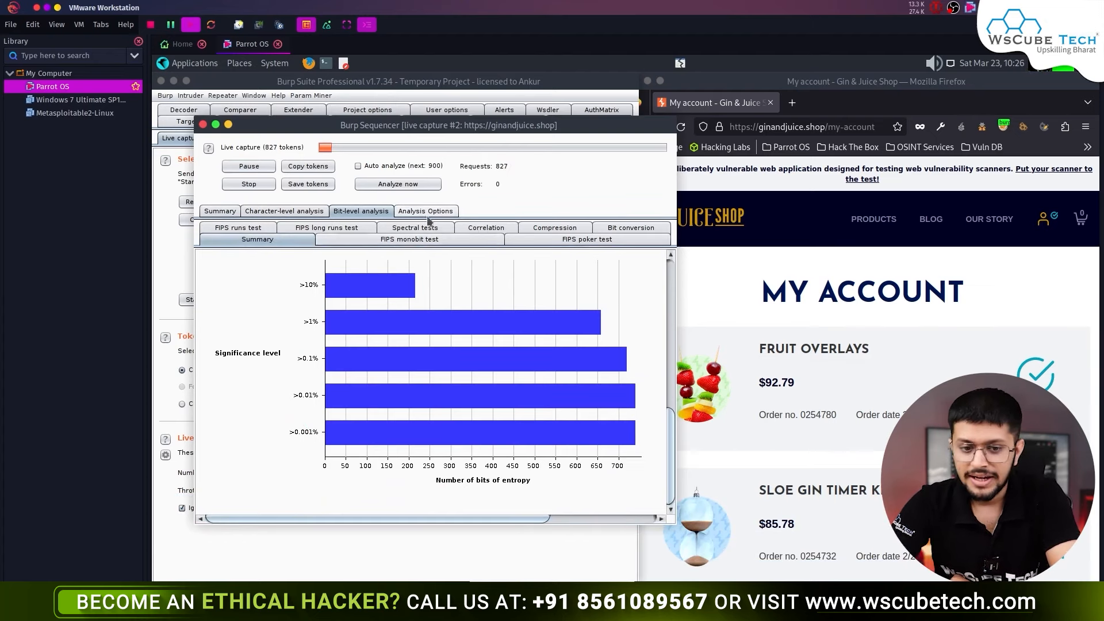
left_click(426, 211)
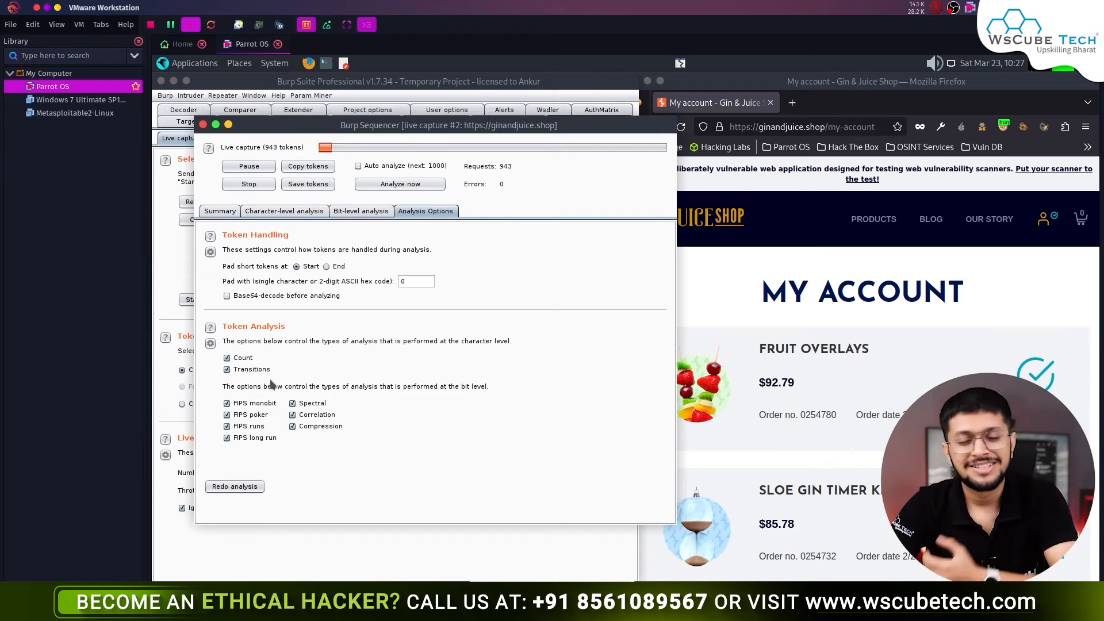
- Return to Summary and rerun the analysis, now showing 618 bits of effective entropy
left_click(220, 211)
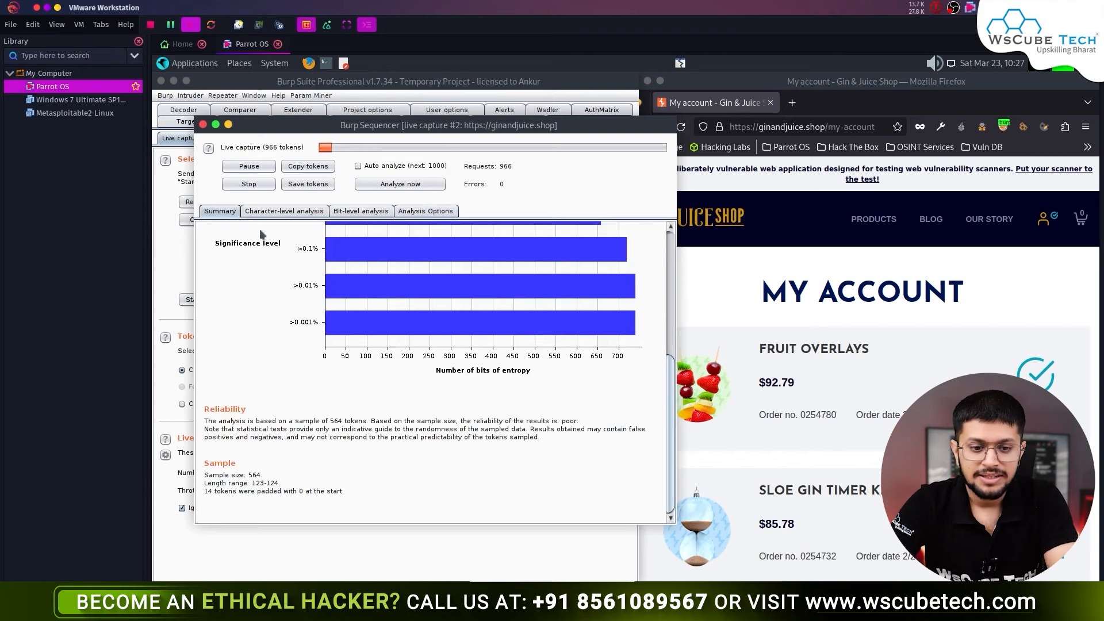
left_click(400, 184)
left_click(402, 185)
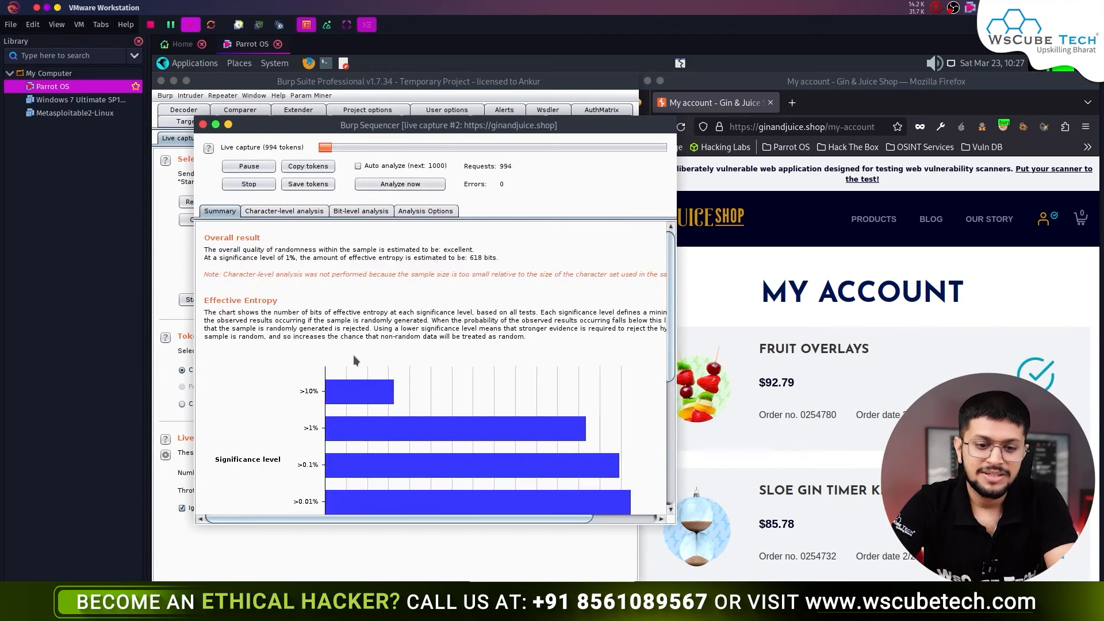
scroll(352, 354, "down", 3)
scroll(418, 442, "up", 3)
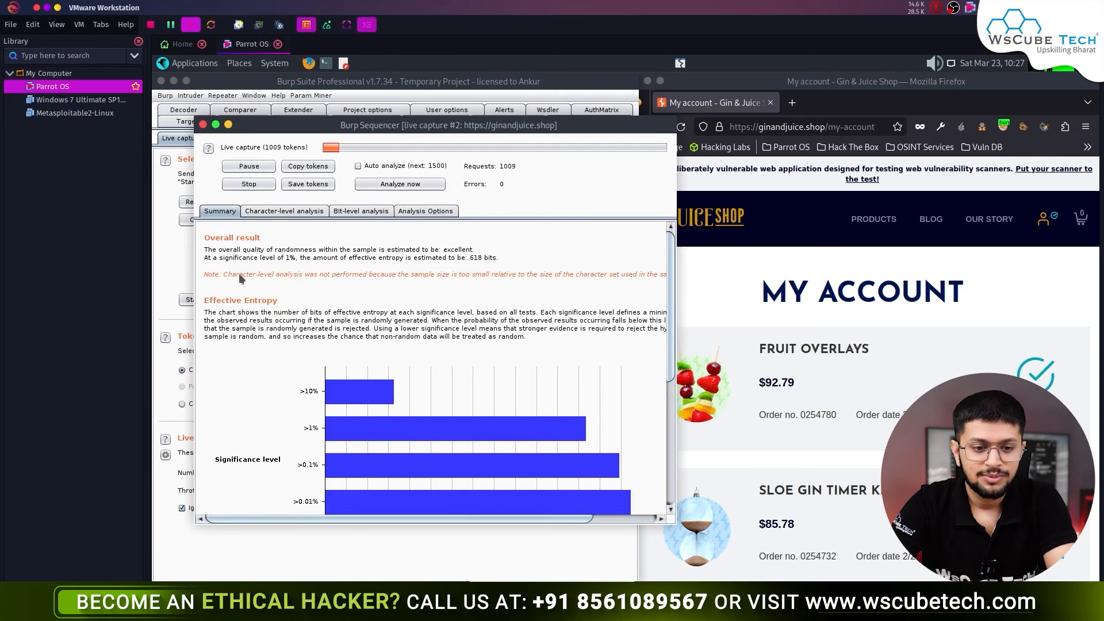
scroll(482, 369, "down", 5)
scroll(423, 368, "up", 5)
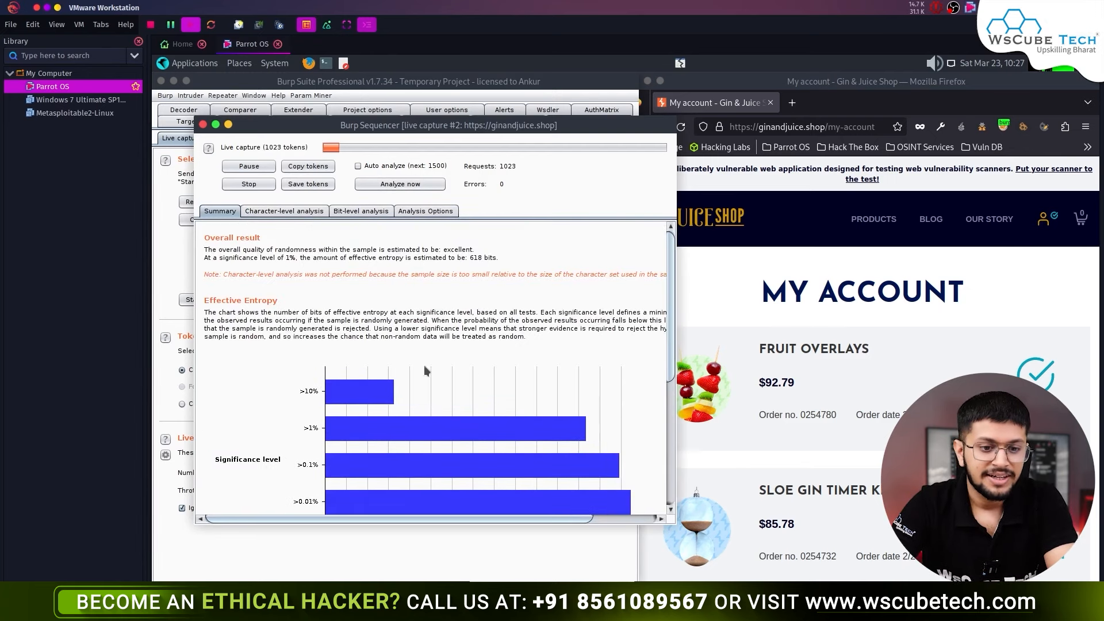
- Stop the live capture at 1081 requests and close its results window
left_click(249, 184)
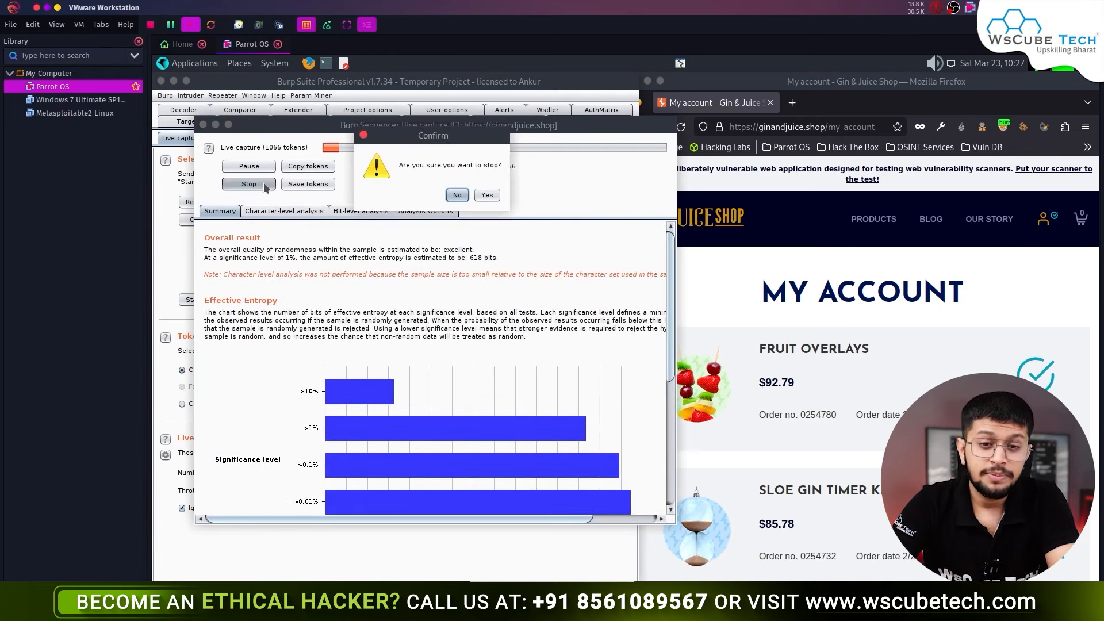
left_click(487, 196)
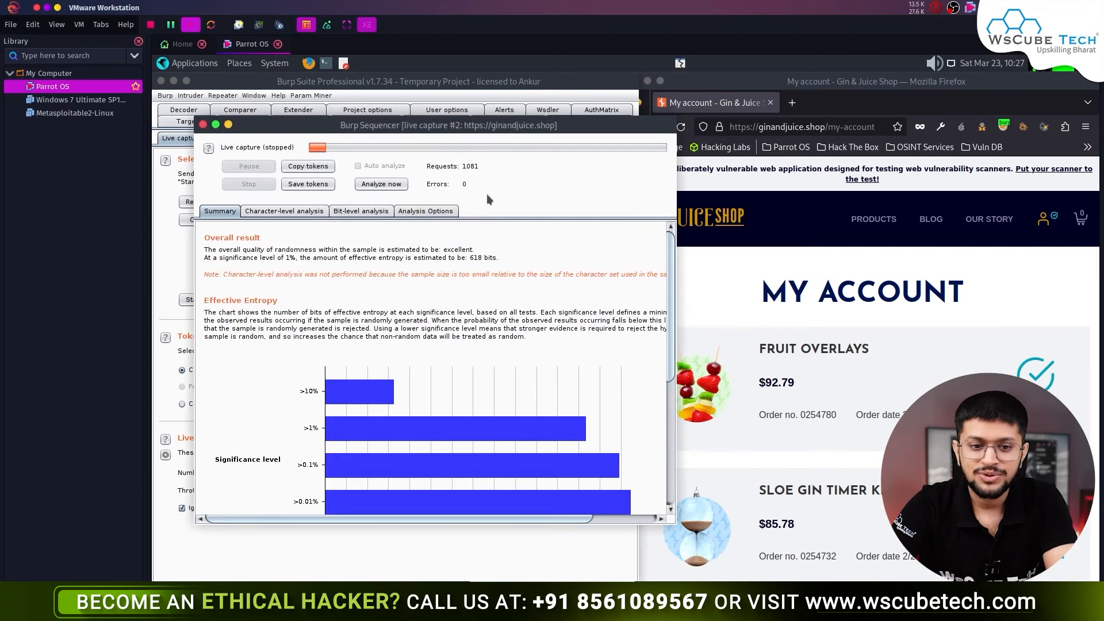
left_click(202, 125)
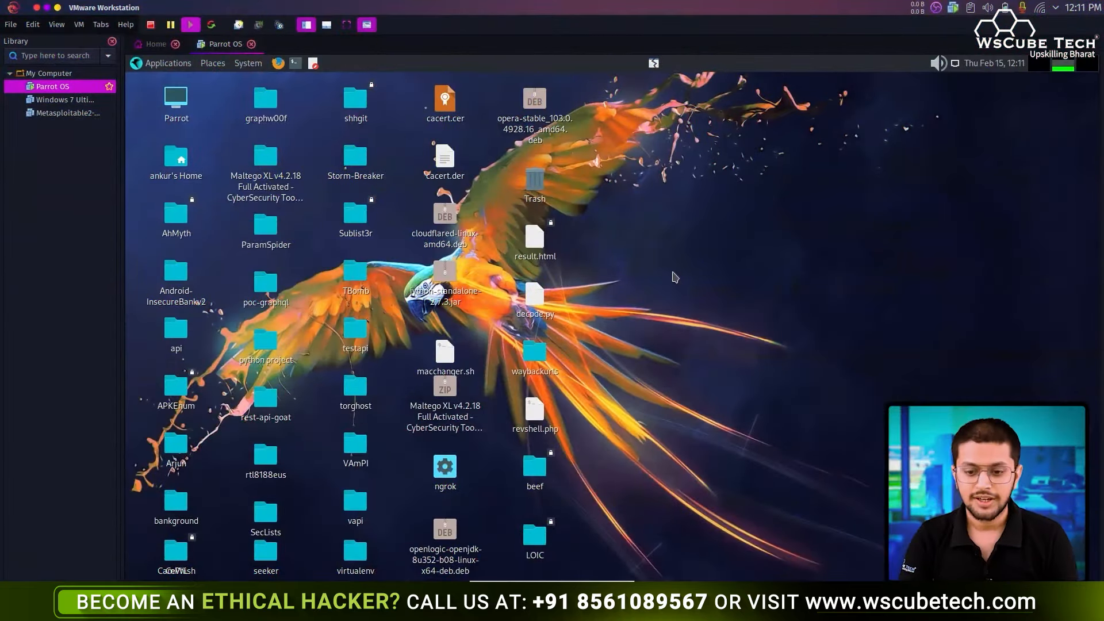
right_click(675, 277)
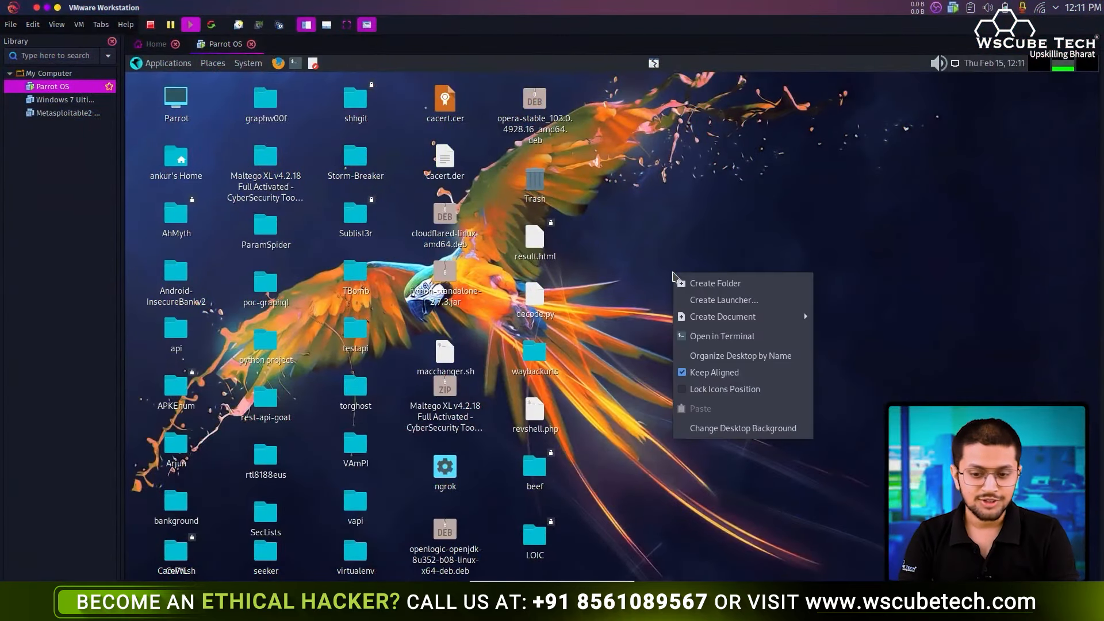
- Launch Burp Suite Professional from a Desktop terminal with BurpsuitePro as a default temporary project
left_click(766, 344)
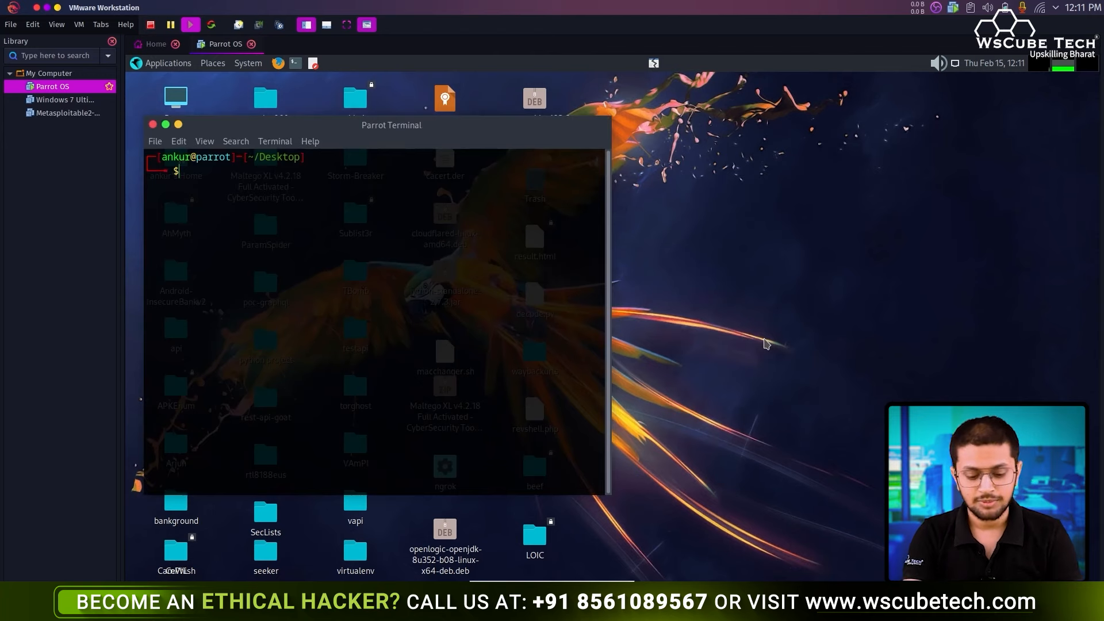
type("BurpsuitePro")
key("Return")
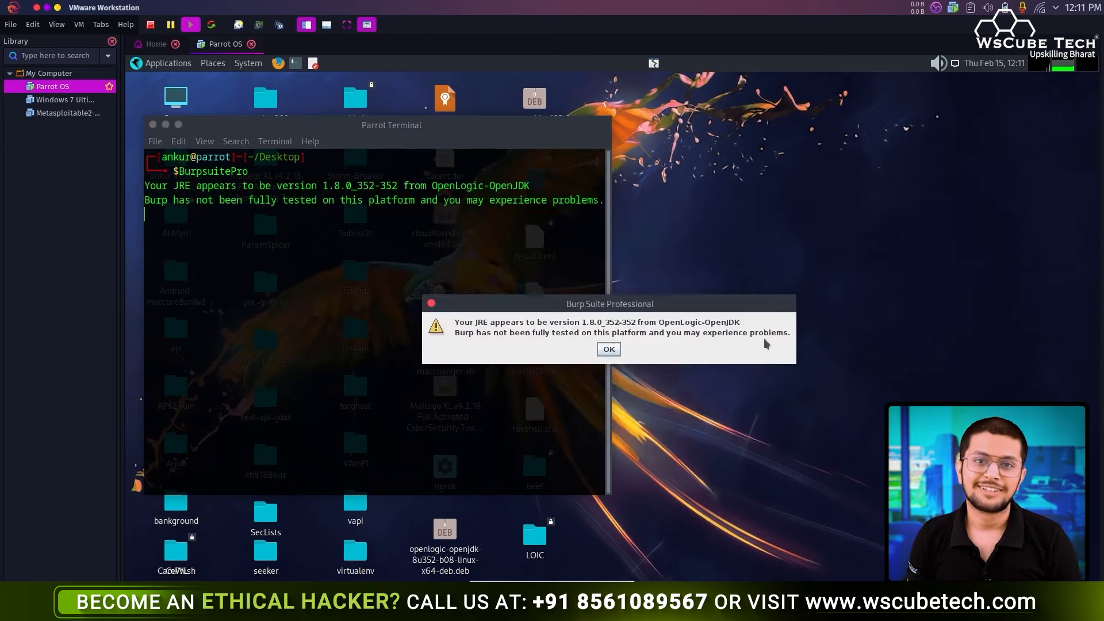
key("Return")
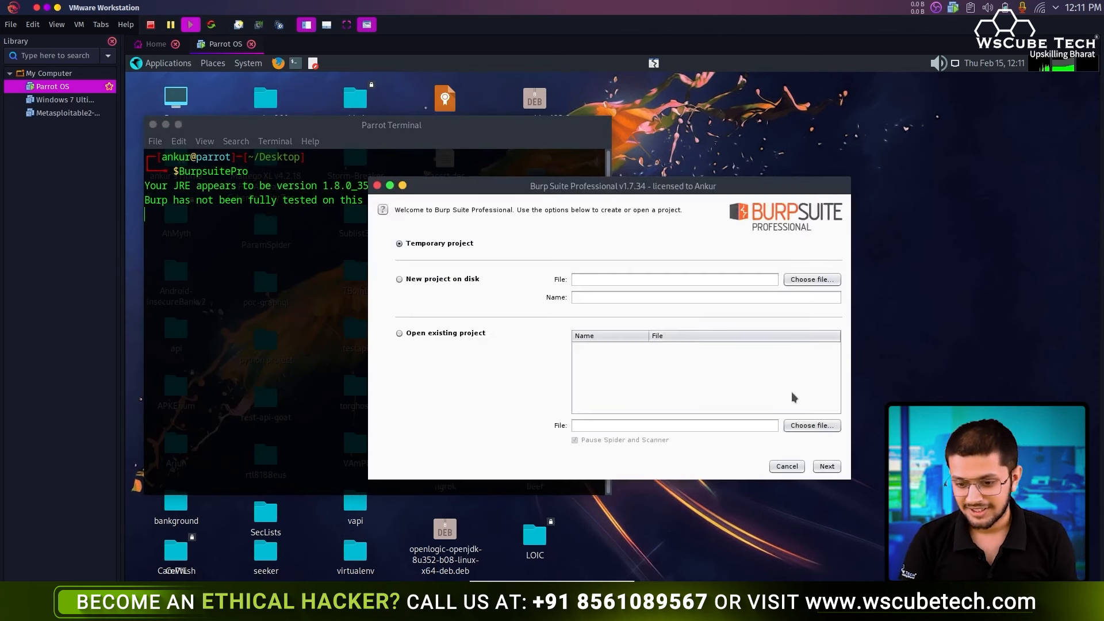
left_click(826, 466)
left_click(829, 466)
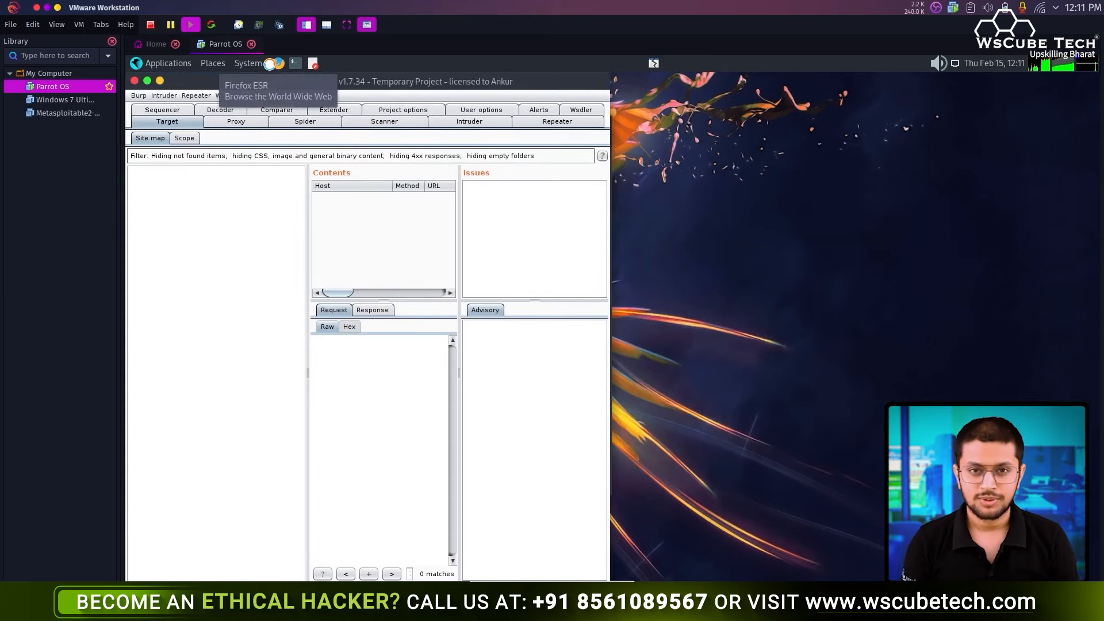
- Load wscubetech.com in Firefox through the burp 8080 proxy, tiled on the right half
left_click(269, 64)
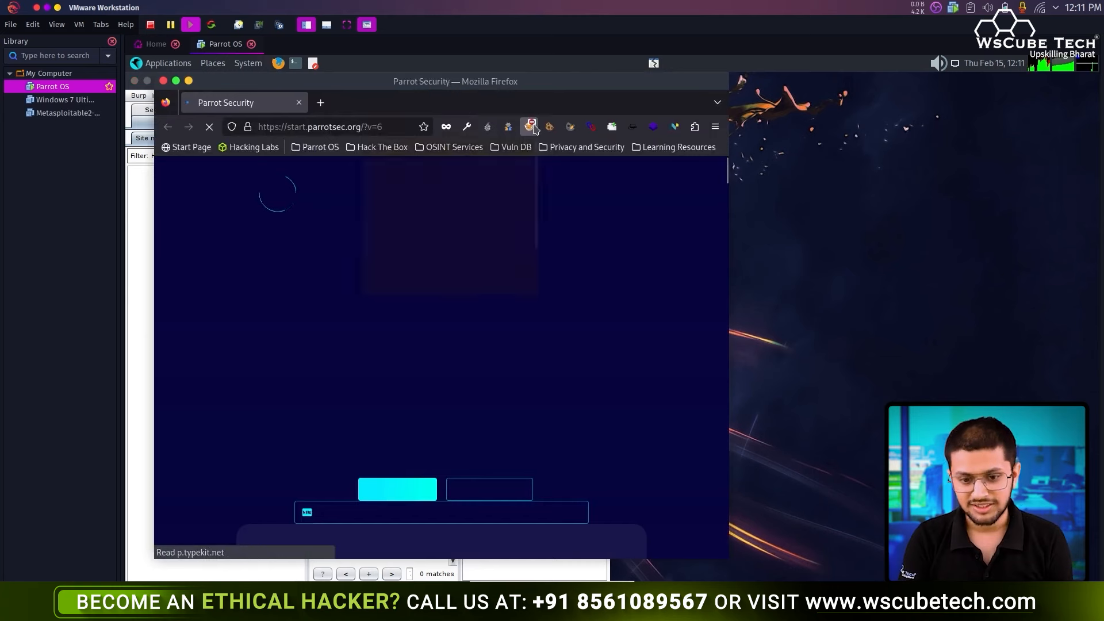
left_click(529, 127)
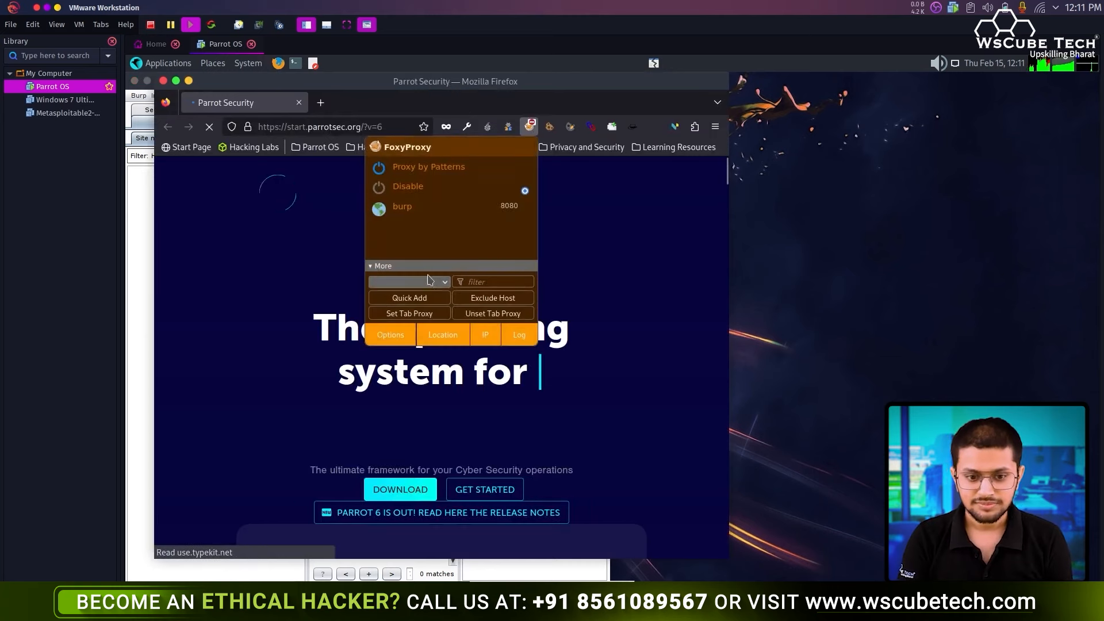
left_click(420, 219)
left_click(315, 127)
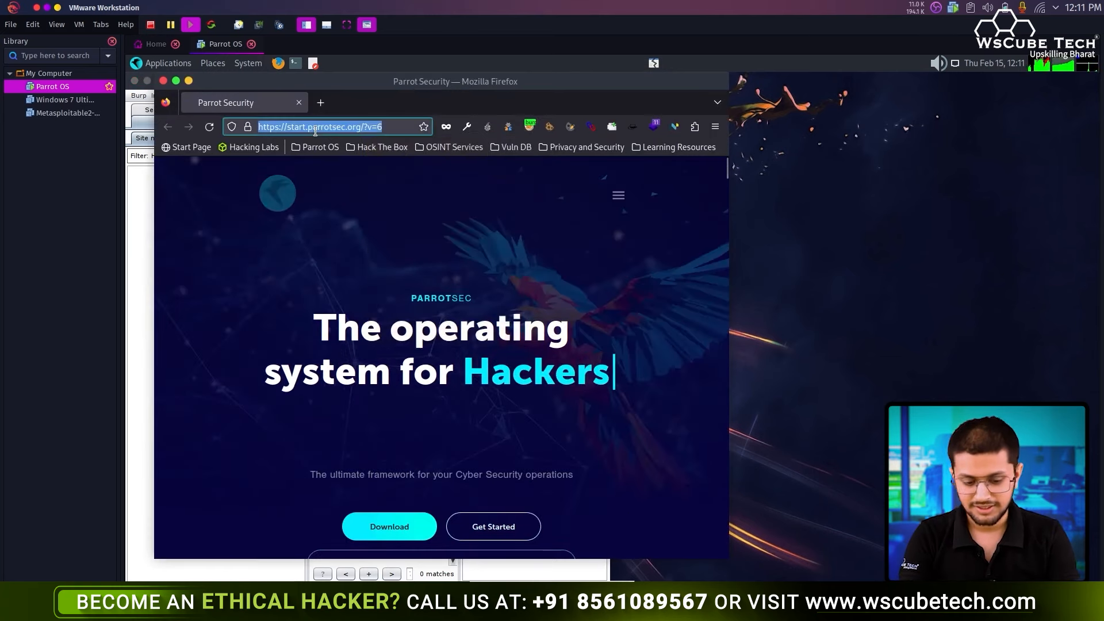
type("wscubetech.com/")
key("Return")
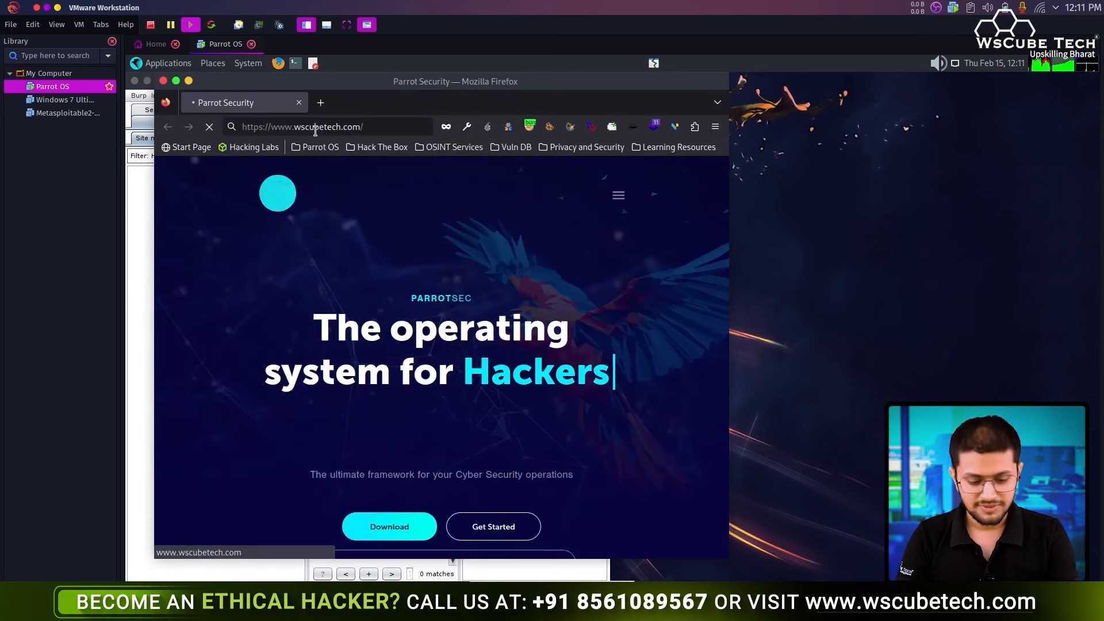
key("super+Right")
- Forward the intercepted requests in Burp's Intercept tab until the site reaches the newsletter section
left_click(236, 121)
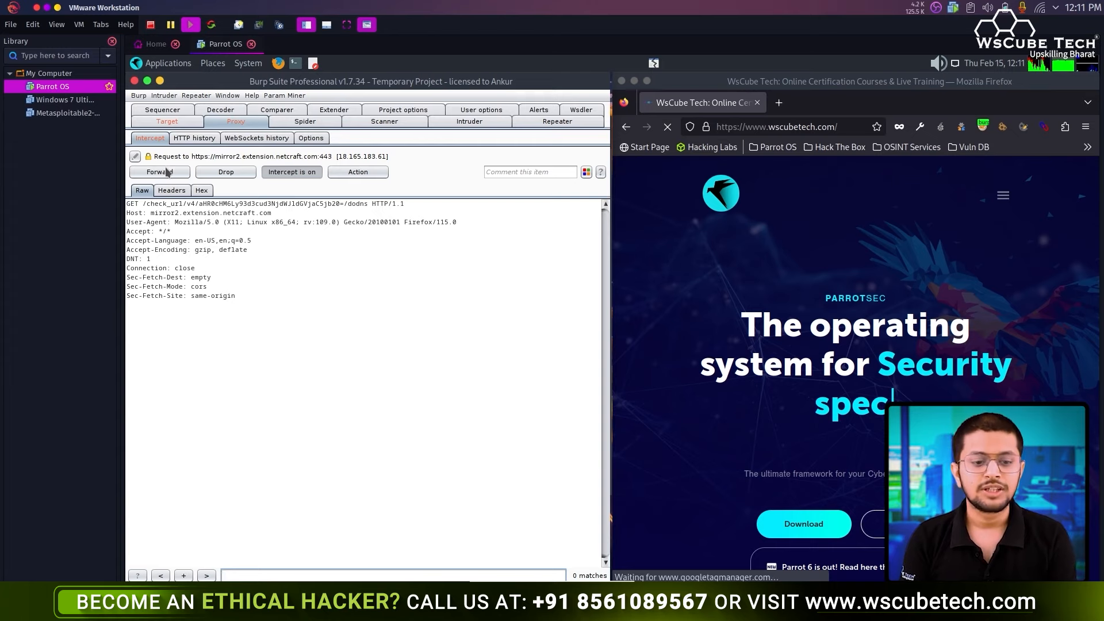
left_click(167, 176)
left_click(167, 175)
left_click(167, 175)
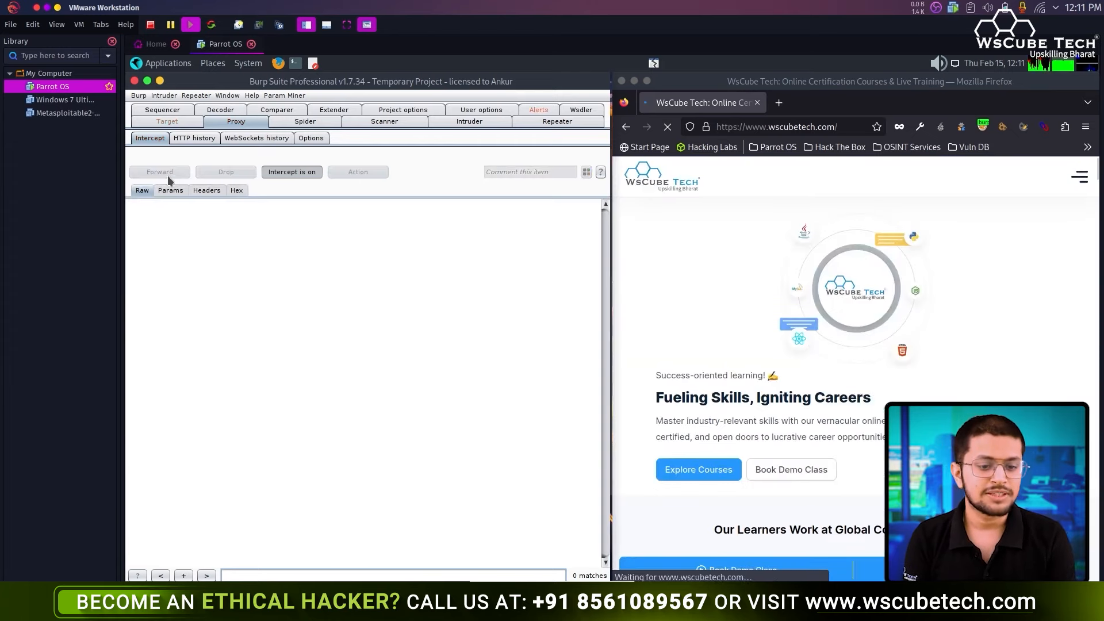
left_click(167, 175)
left_click(167, 175)
left_click(167, 175)
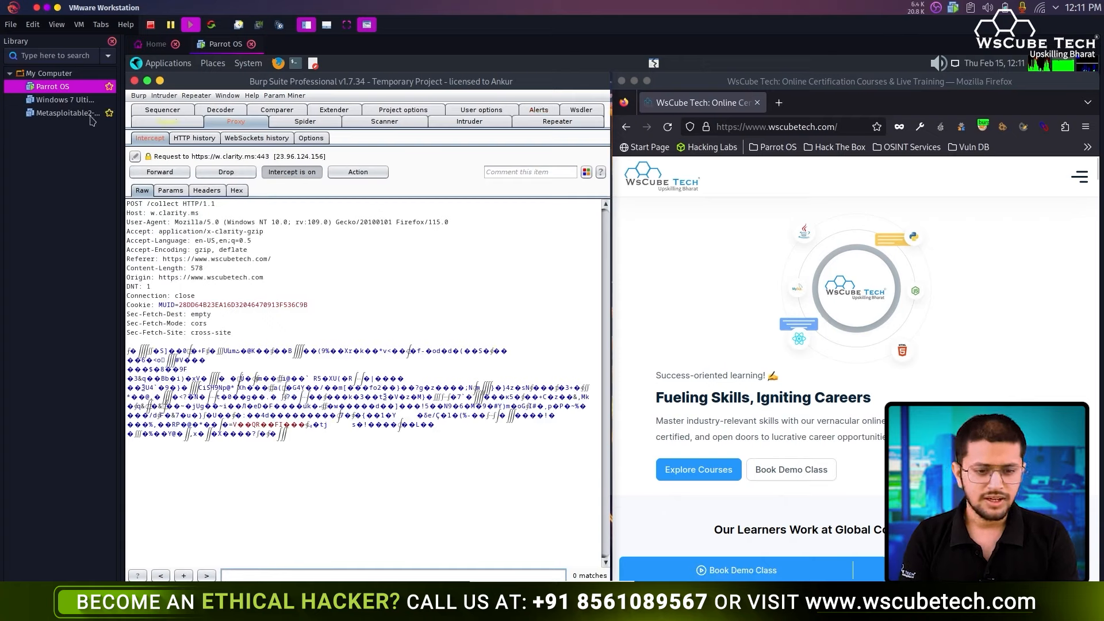
left_click(284, 173)
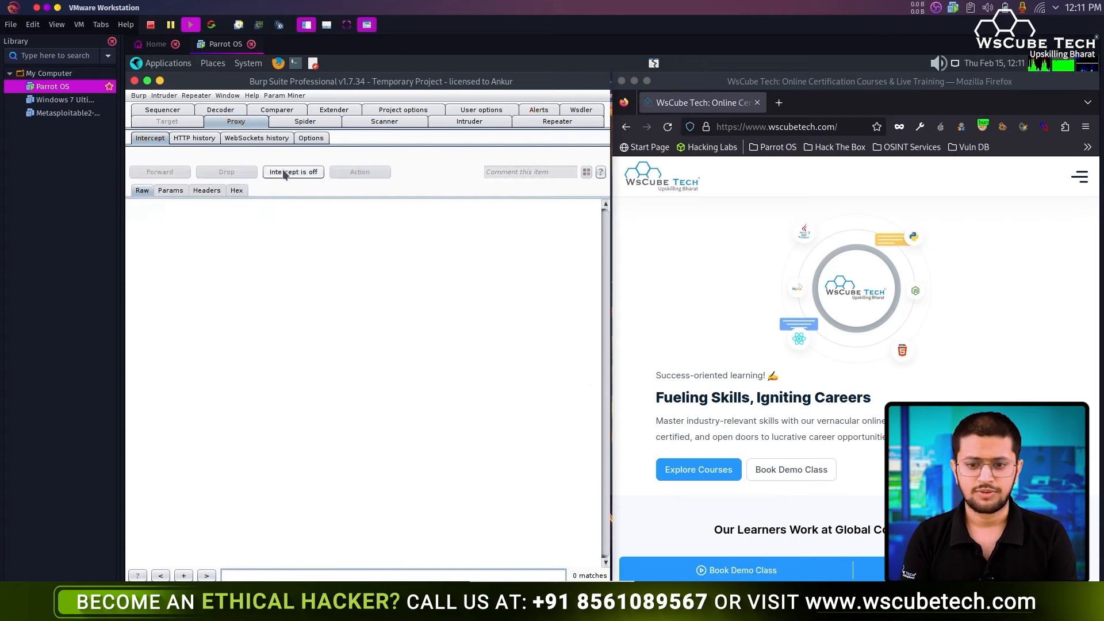
left_click(284, 173)
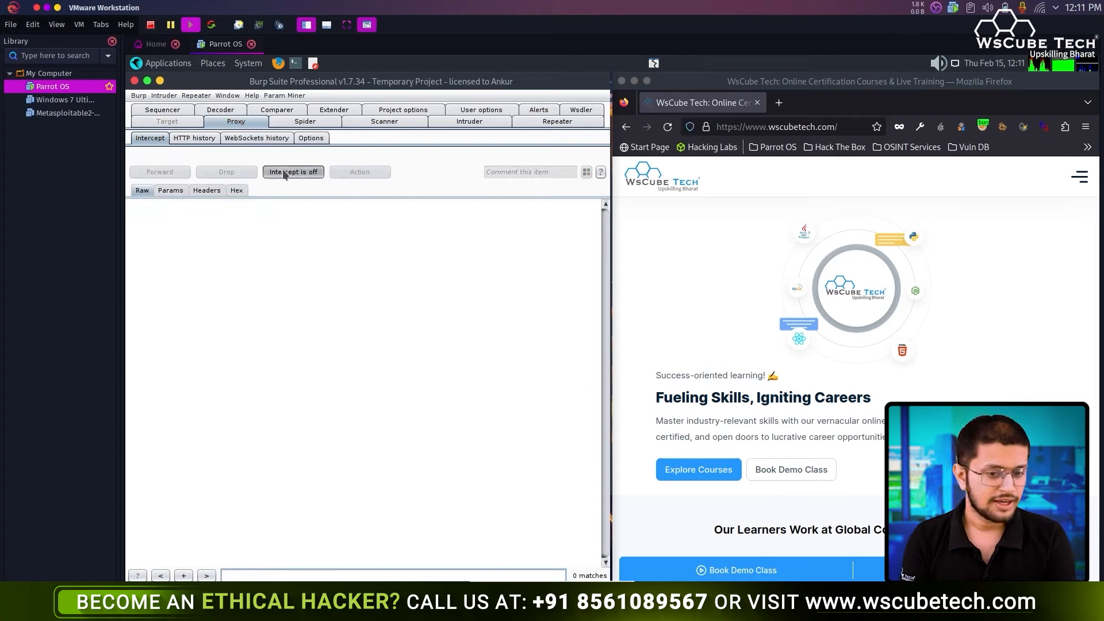
scroll(786, 288, "down", 15)
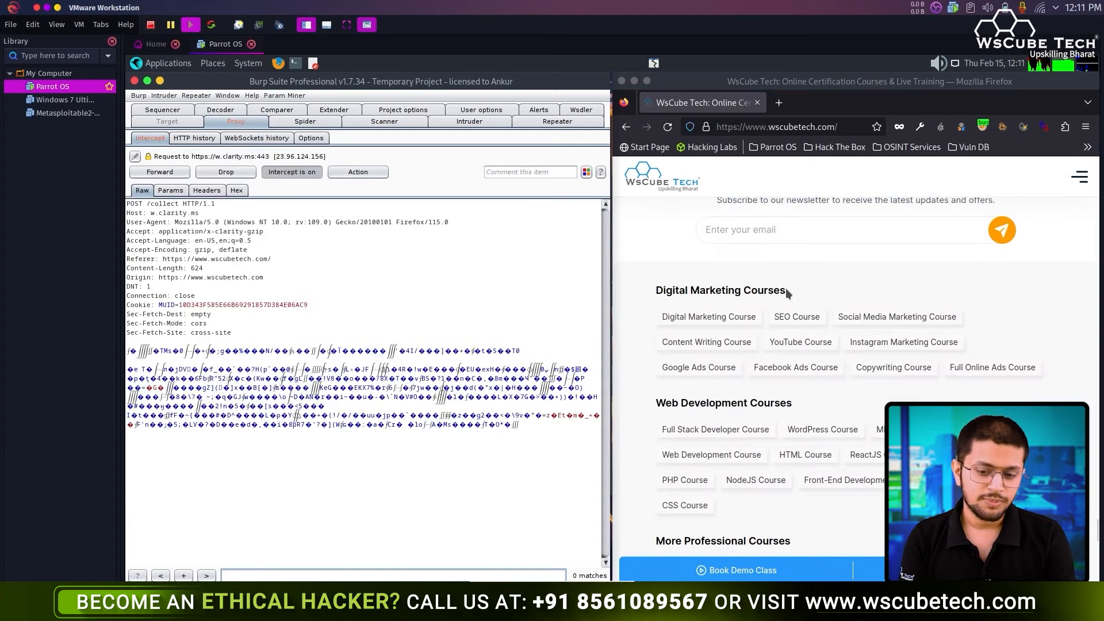
left_click(159, 172)
left_click(159, 172)
left_click(160, 172)
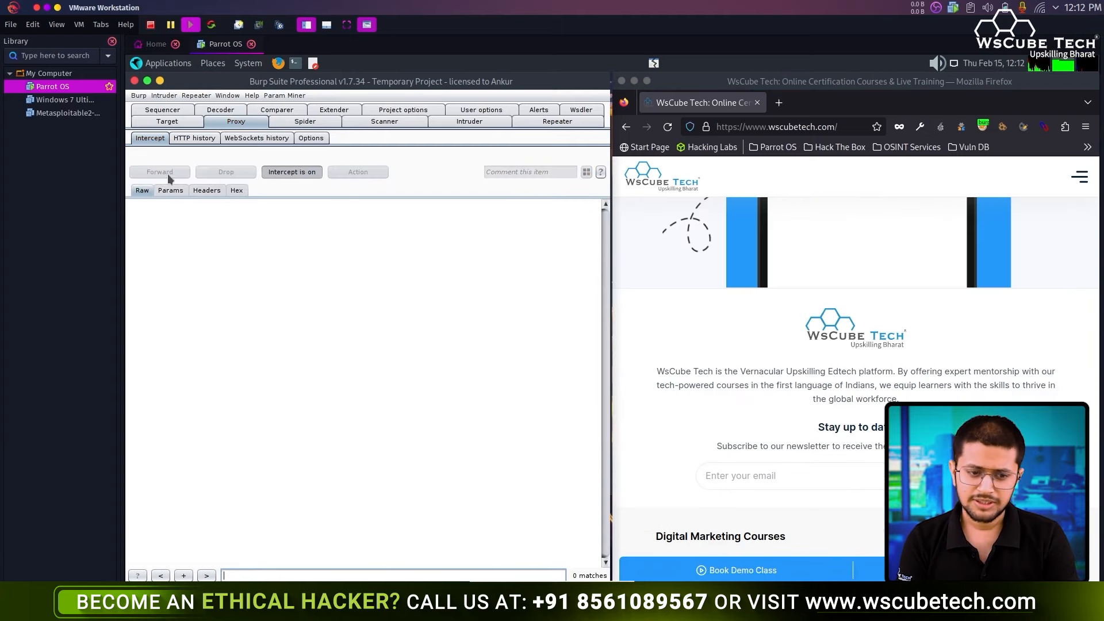
- Submit a partial test address in the newsletter field and inspect the intercepted request's form fields
left_click(735, 474)
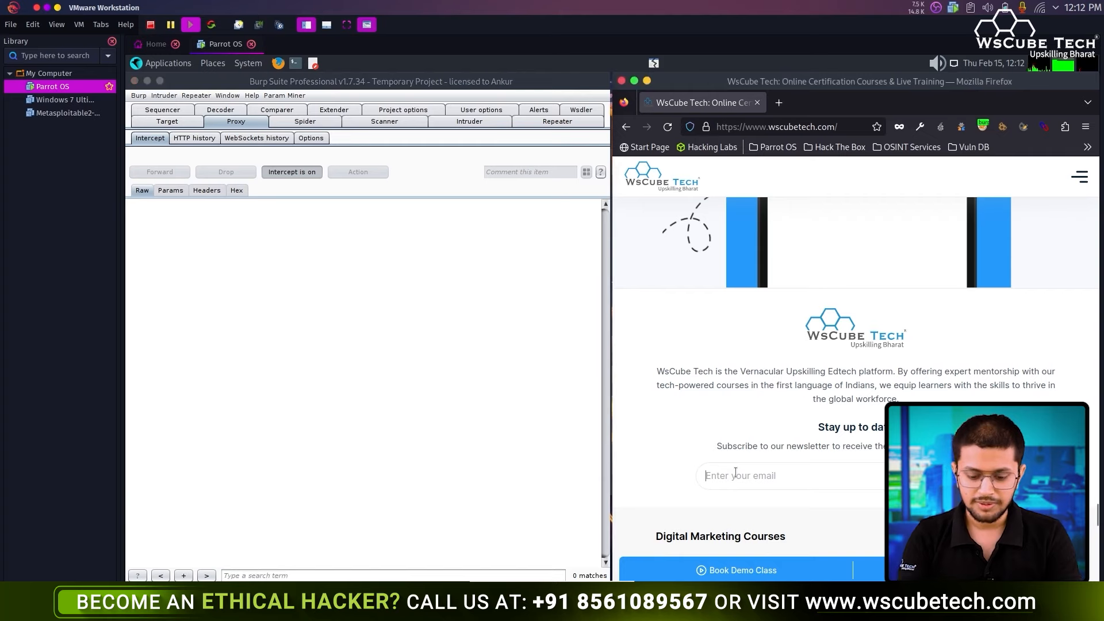
type("hi")
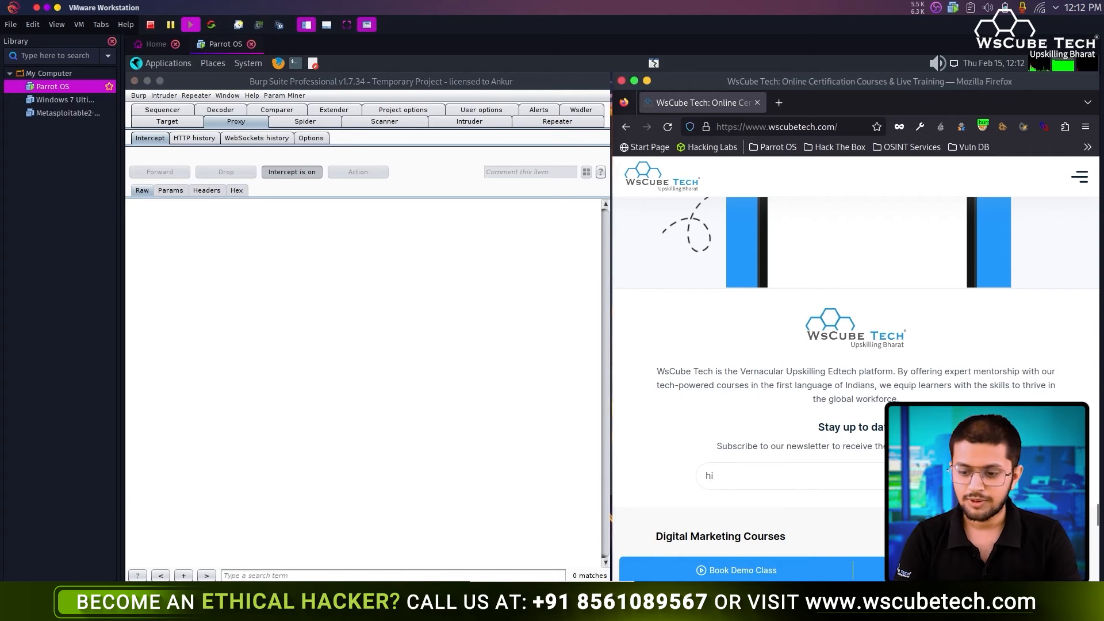
key("Return")
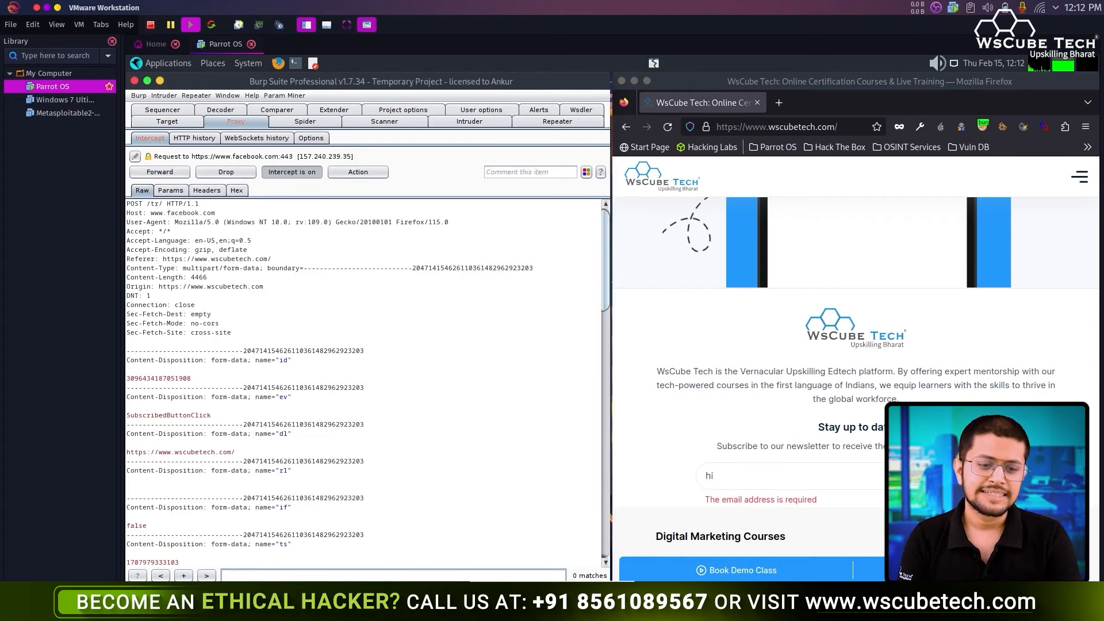
left_click(281, 360)
left_click(288, 405)
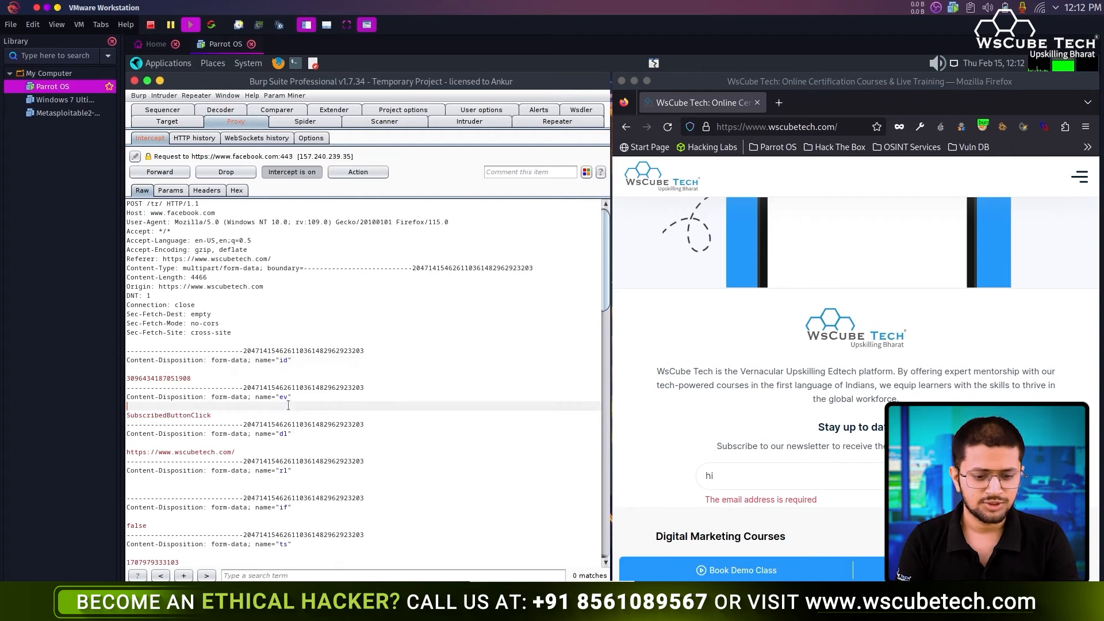
scroll(288, 405, "down", 10)
scroll(288, 405, "up", 10)
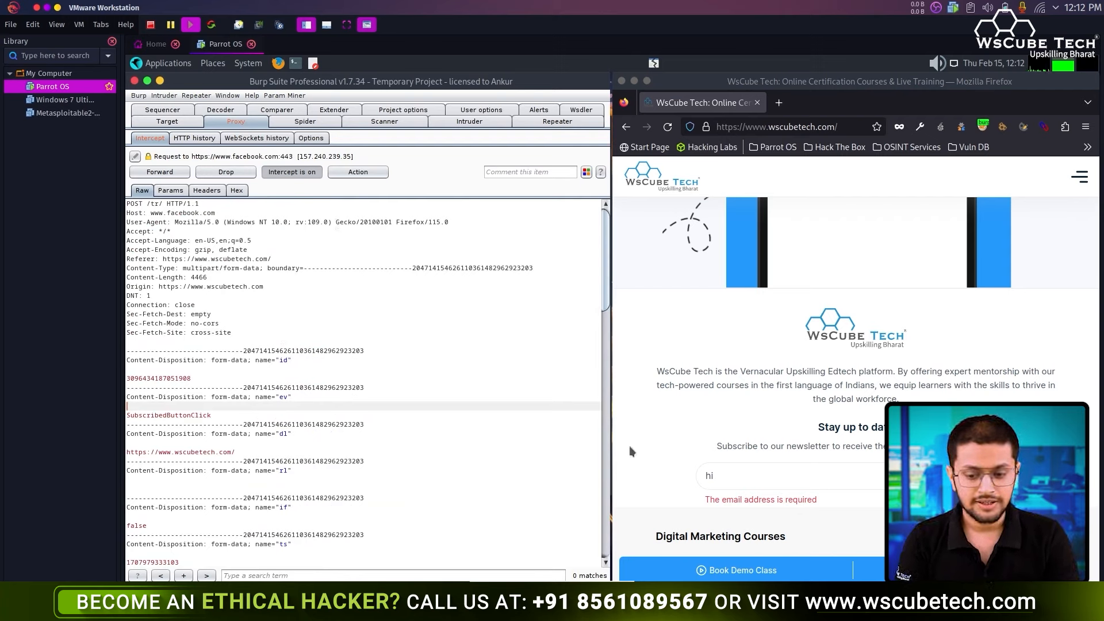
- Complete the test e-mail, resubmit, and forward clarity.ms to hold the newsletter_email POST
left_click(819, 478)
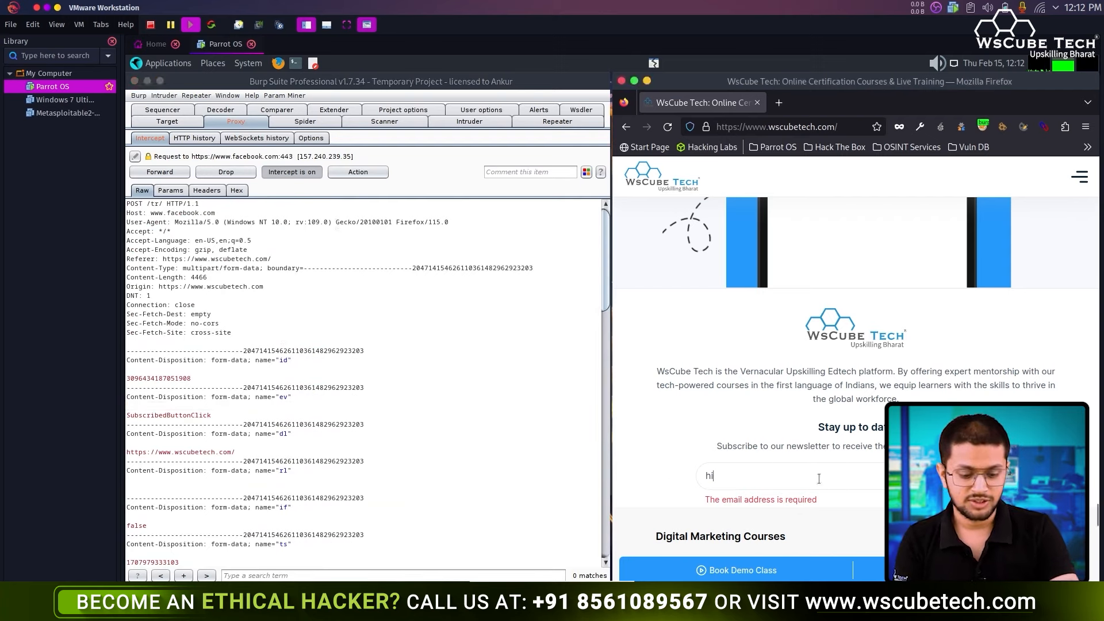
type("@")
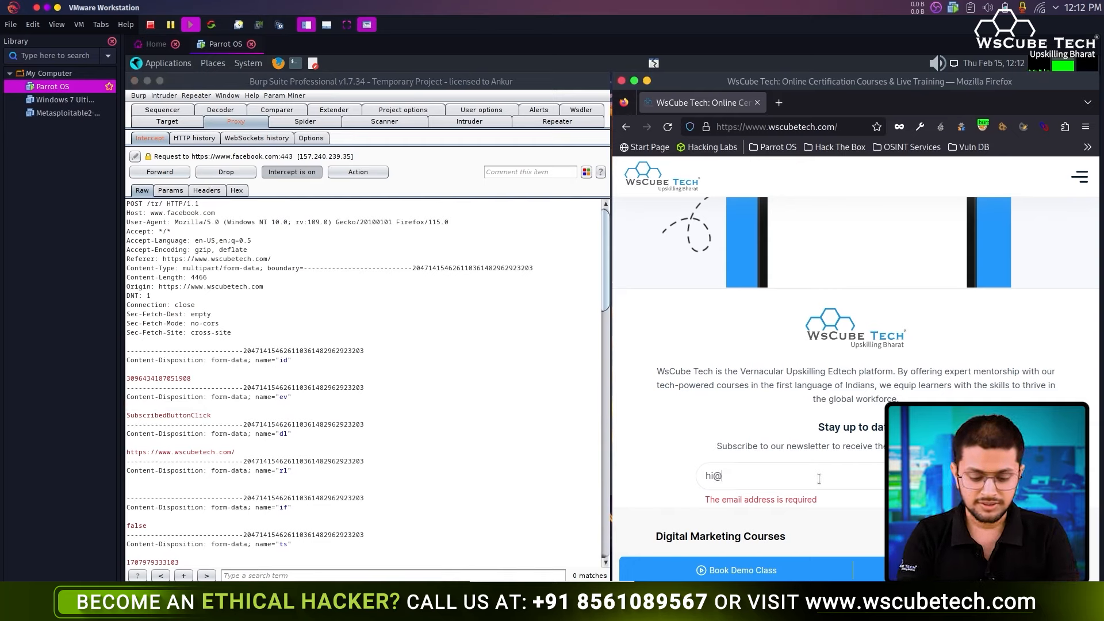
type("hi.com")
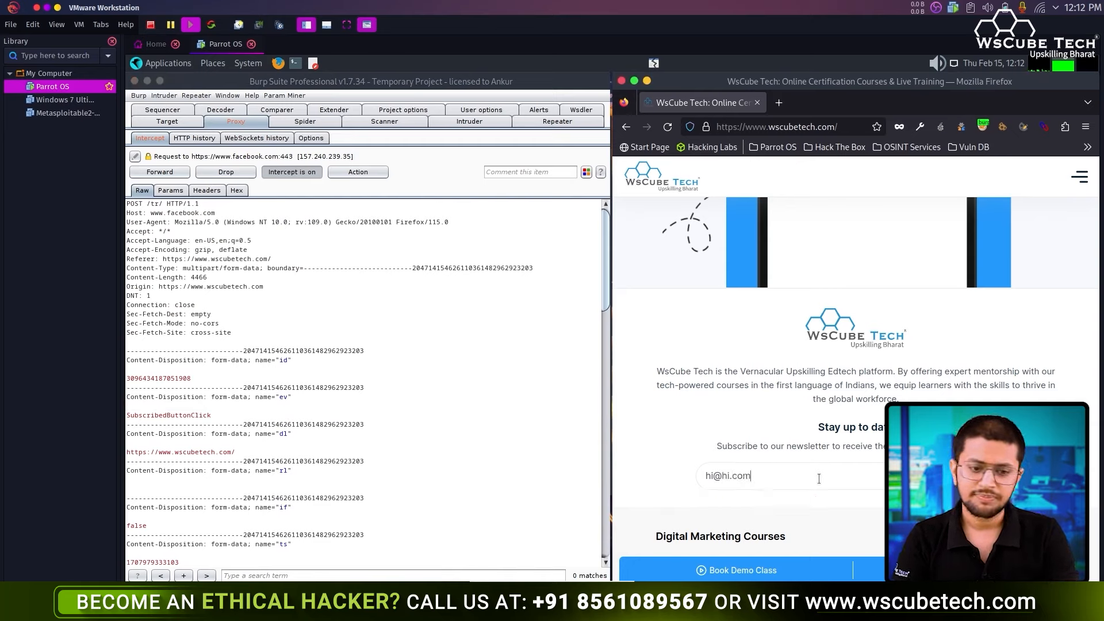
left_click(295, 171)
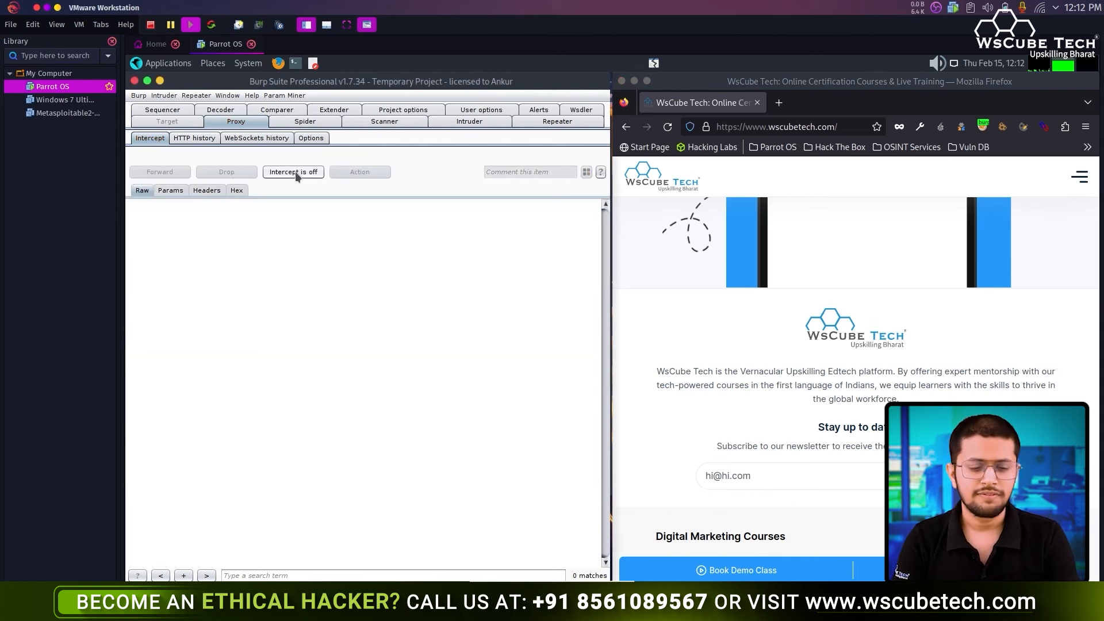
left_click(294, 171)
left_click(976, 476)
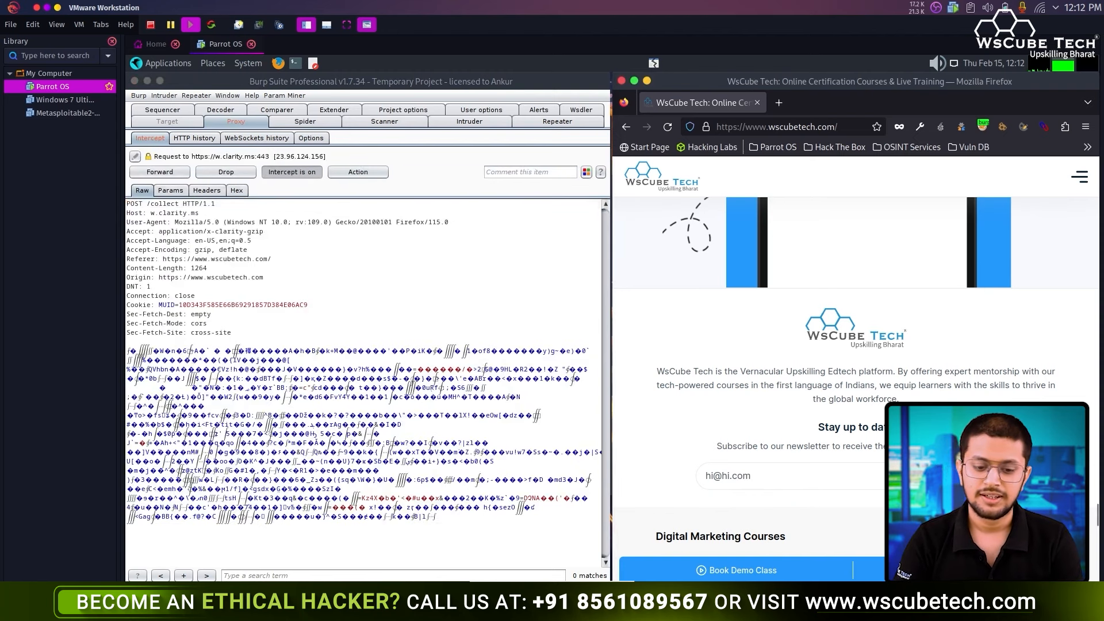
left_click(173, 171)
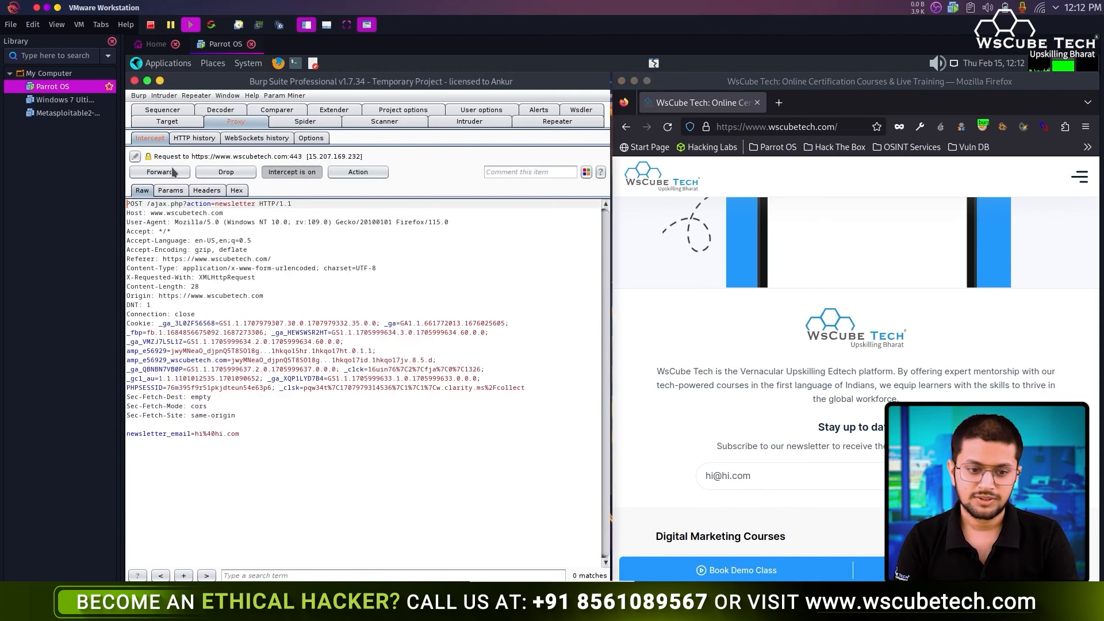
left_click_drag(239, 433, 124, 431)
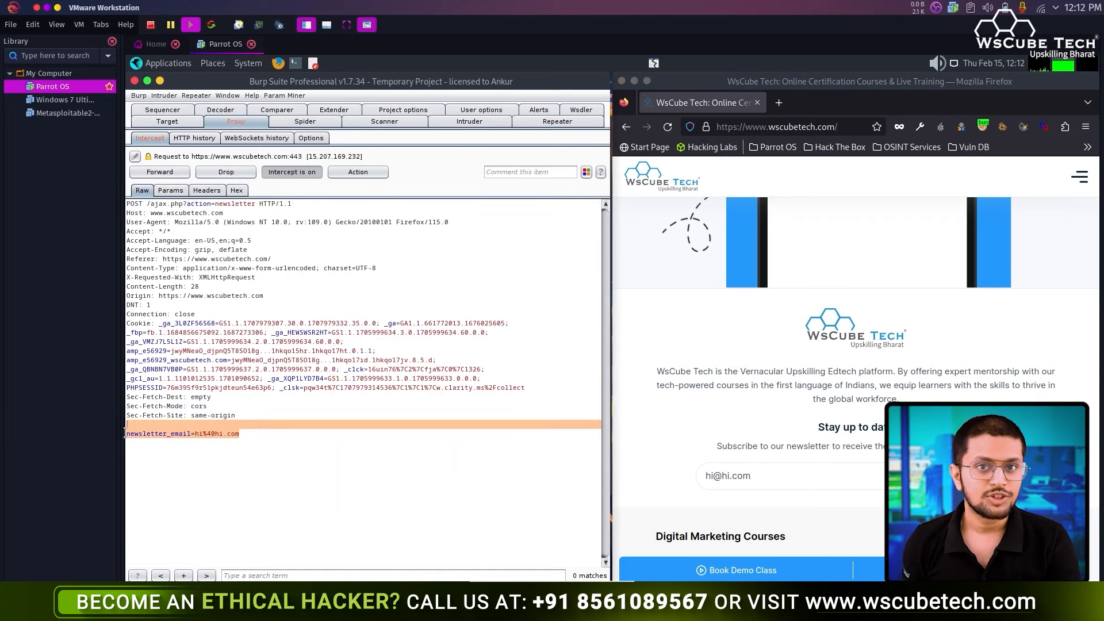
left_click(246, 433)
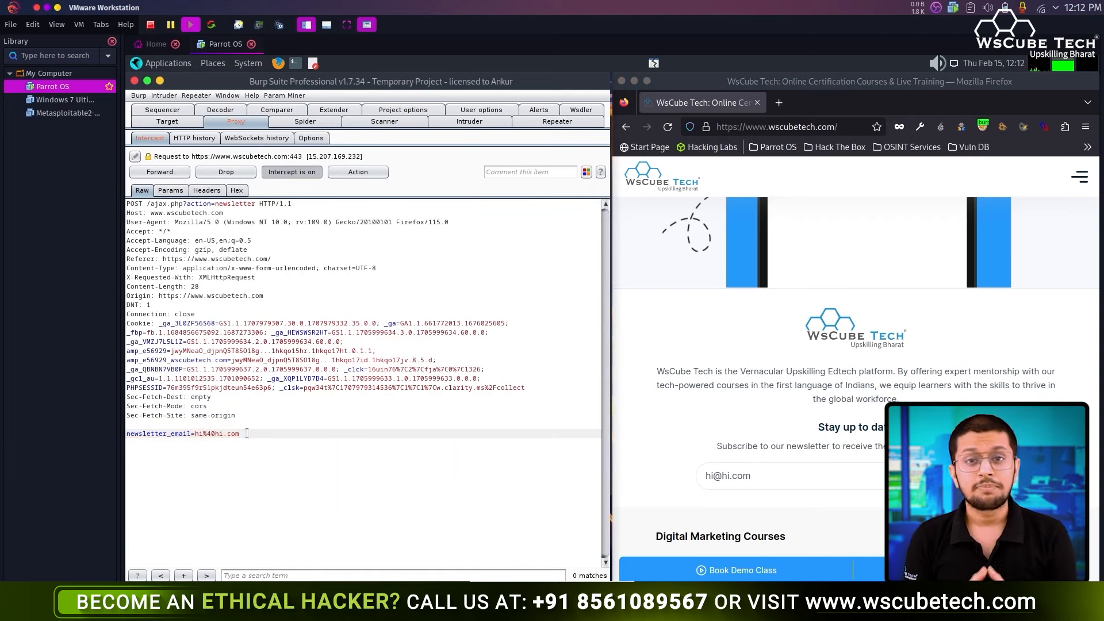
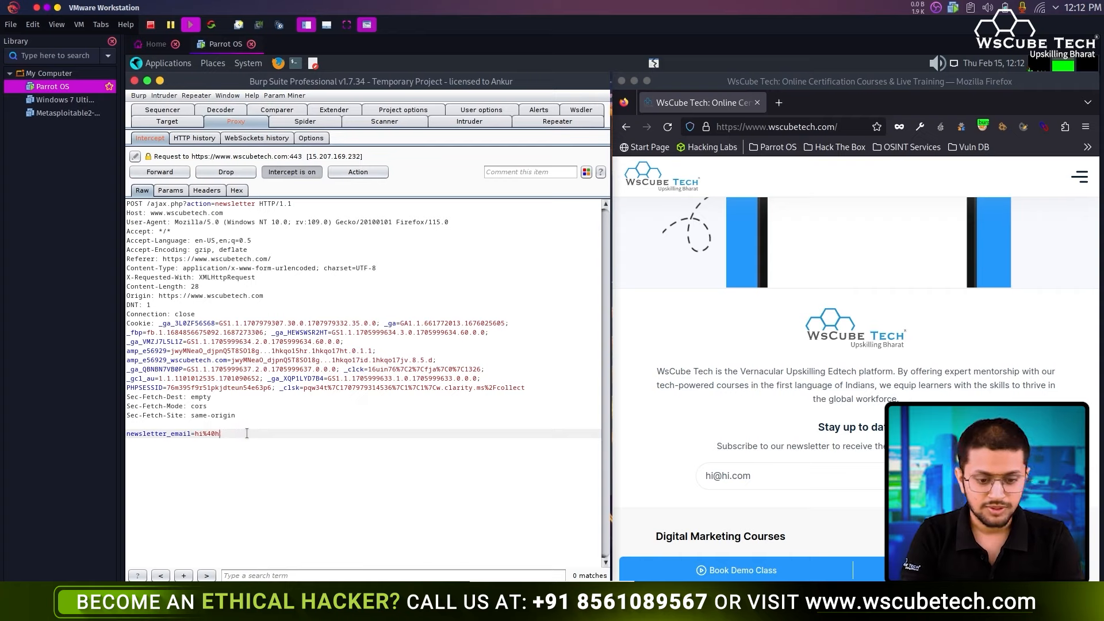
type(".c")
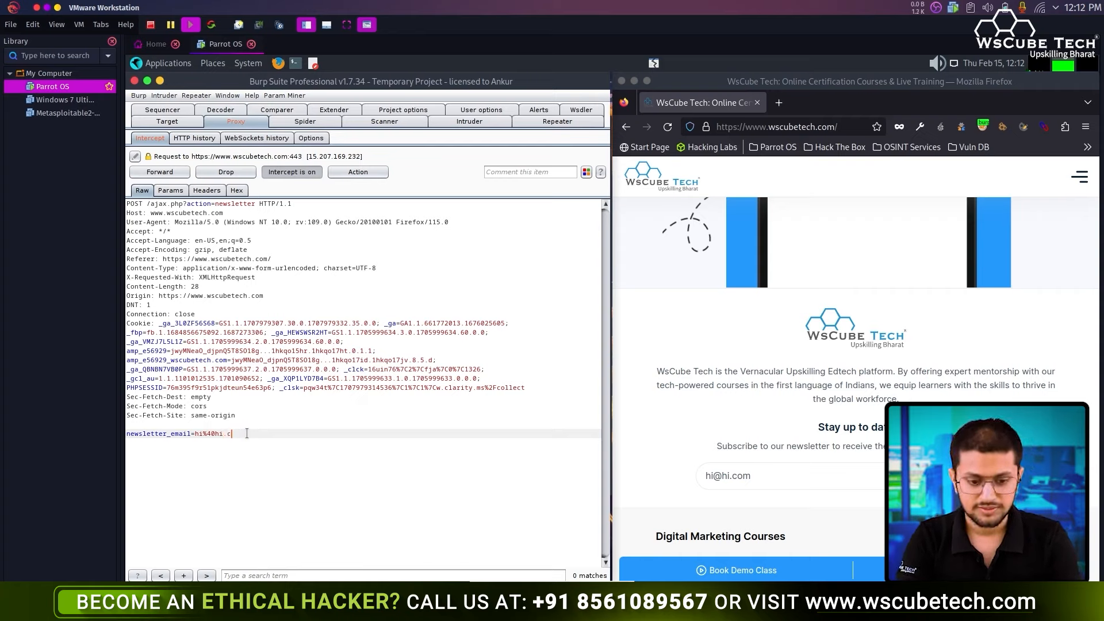
key("BackSpace")
type("in")
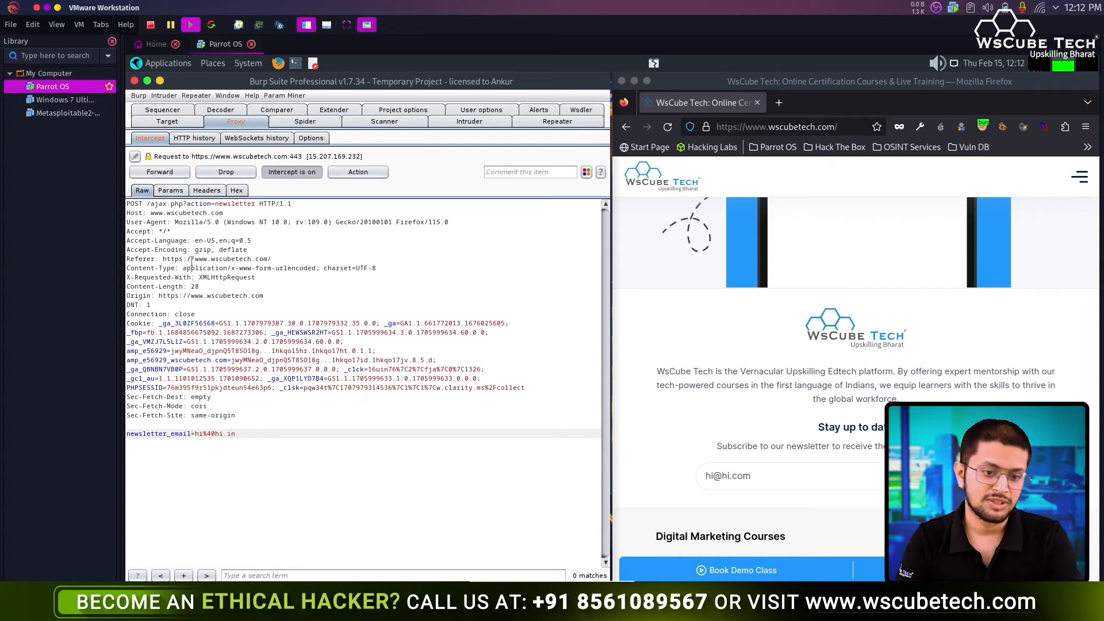
left_click(172, 173)
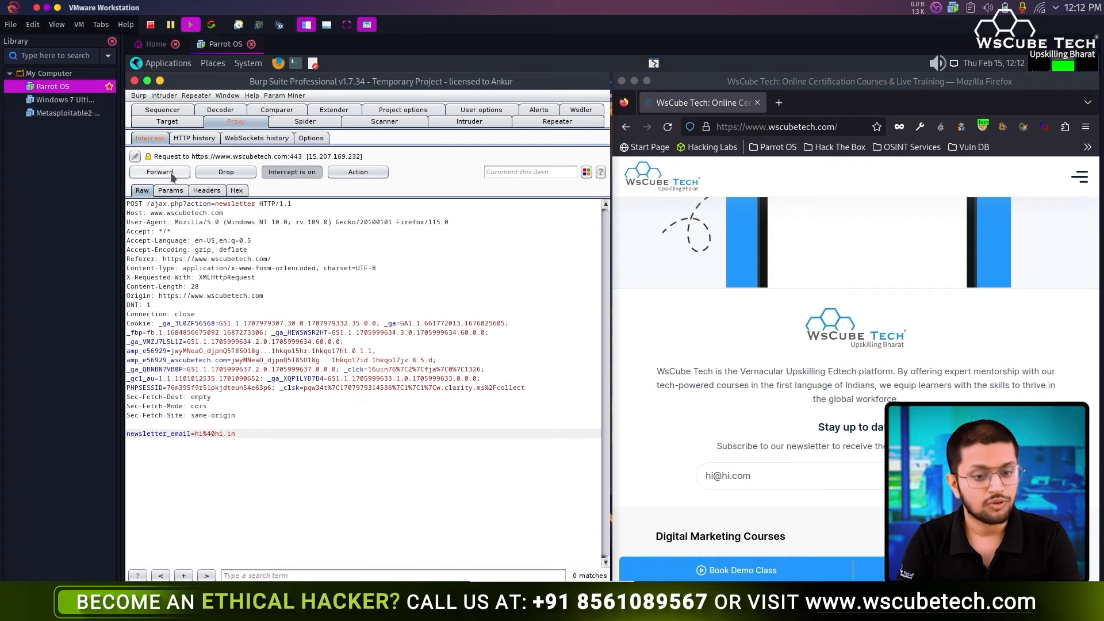
left_click(823, 484)
type("hi")
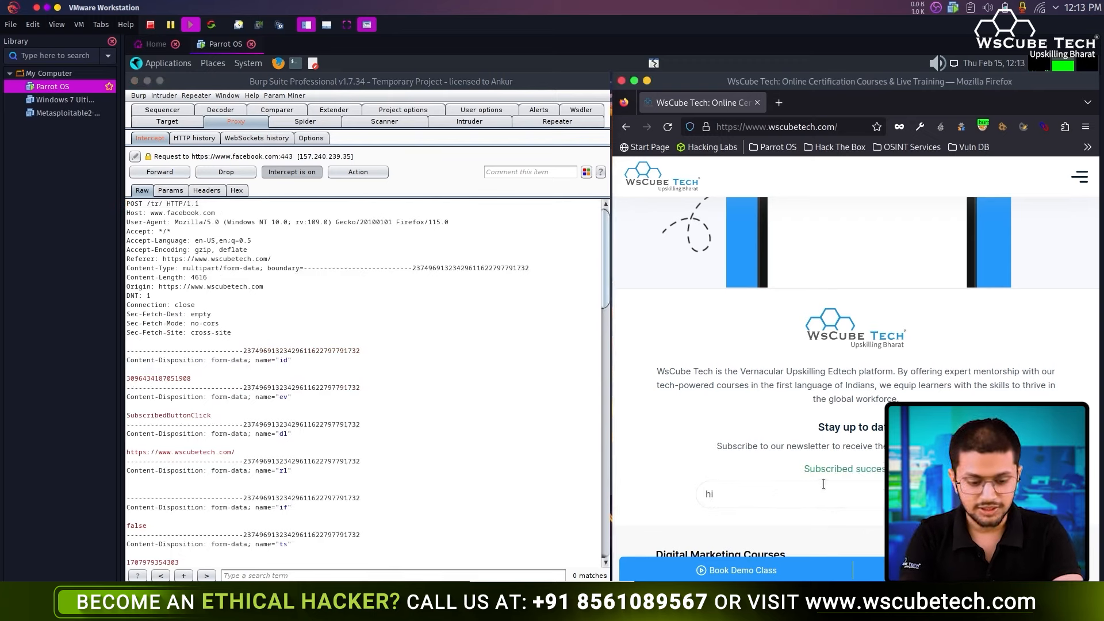
type("@13.com")
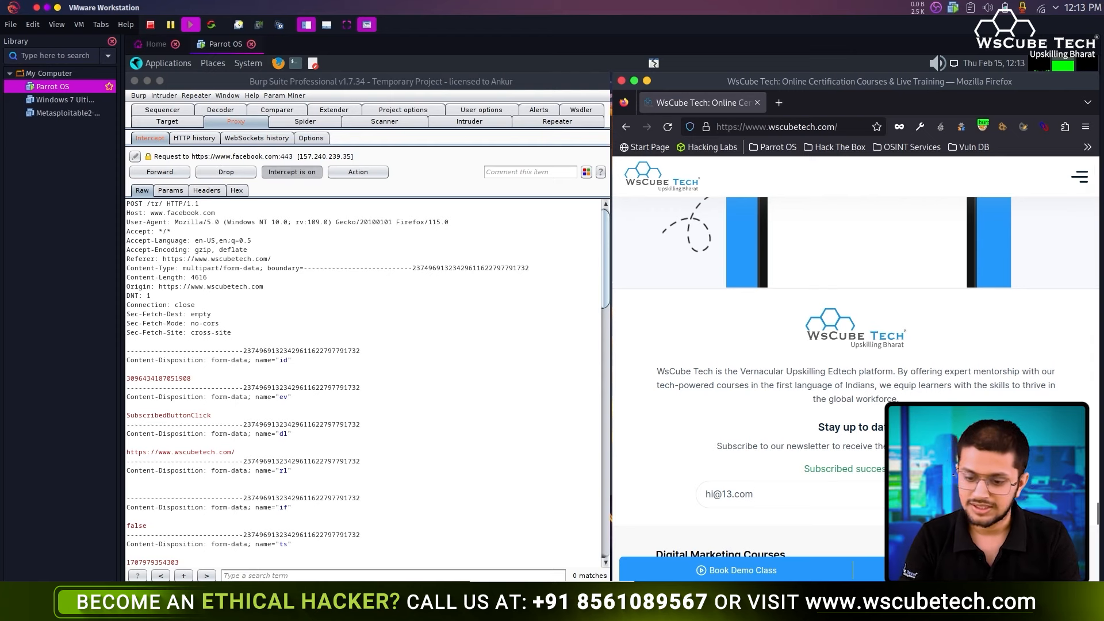
- Forward the Facebook and analytics tracking requests until the ajax.php newsletter POST is held
left_click(175, 172)
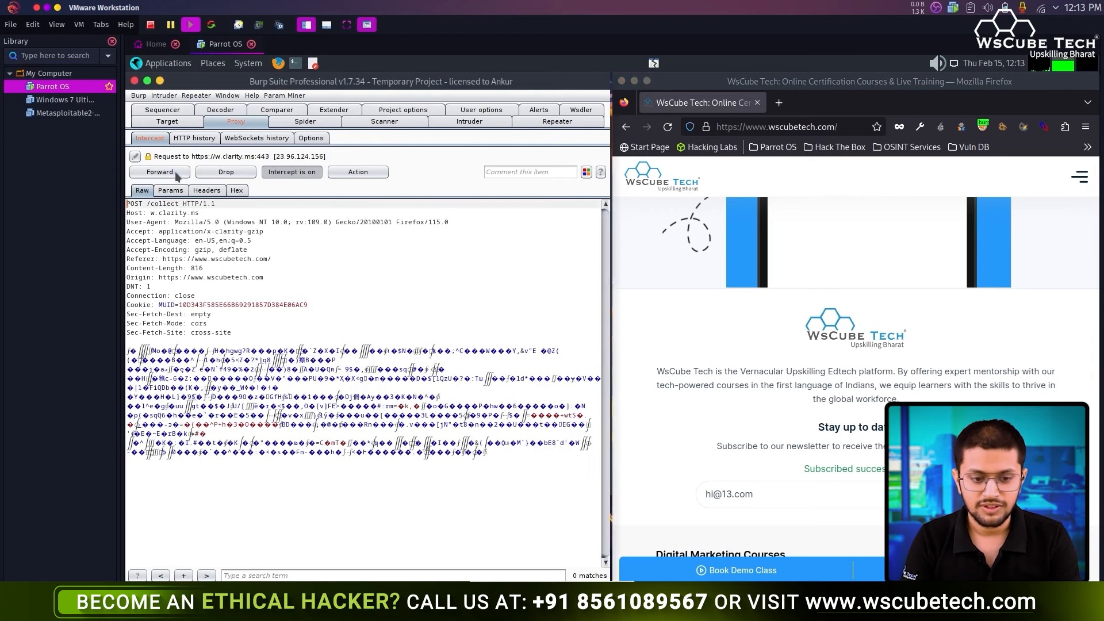
left_click(174, 171)
left_click(175, 172)
left_click(175, 171)
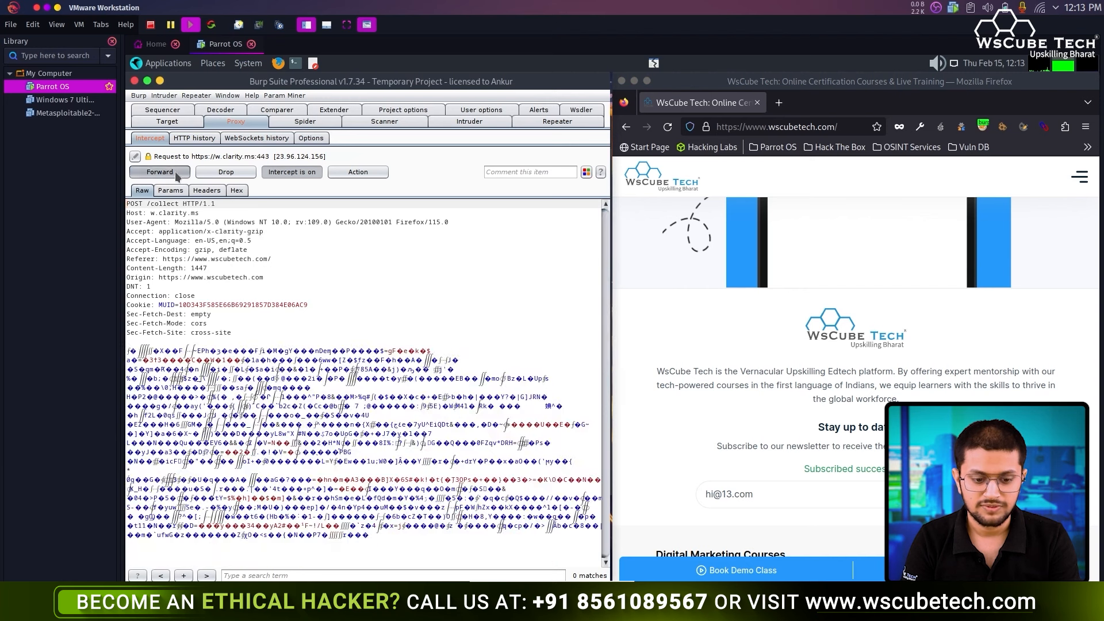
left_click(174, 171)
left_click(175, 171)
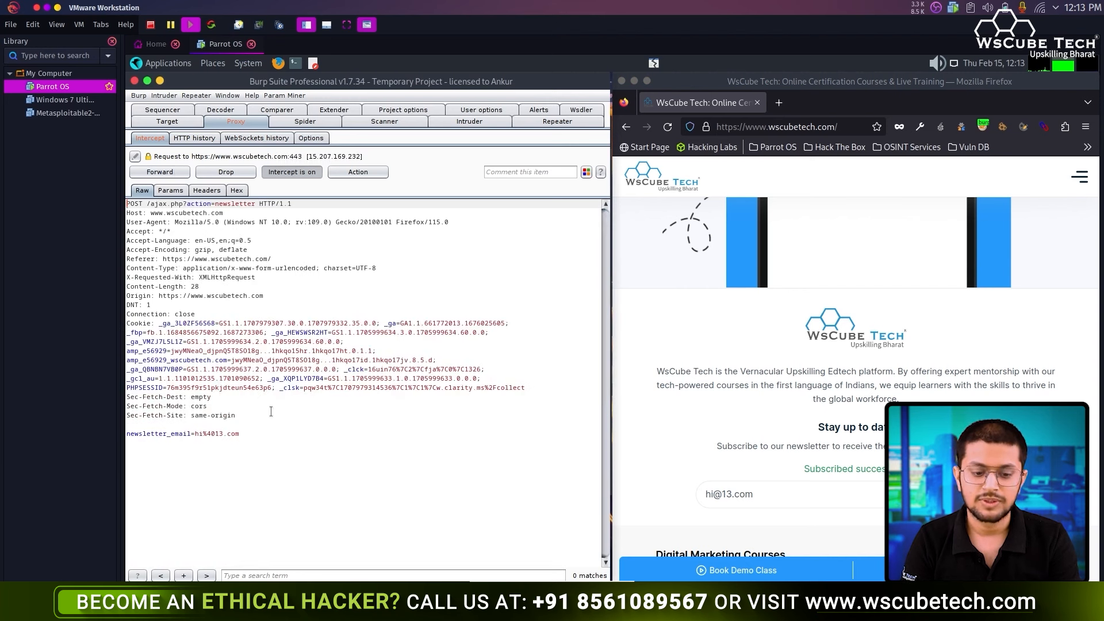
- Send the intercepted /ajax.php newsletter POST to Repeater and bring up Repeater
left_click_drag(276, 441, 127, 325)
left_click(241, 441)
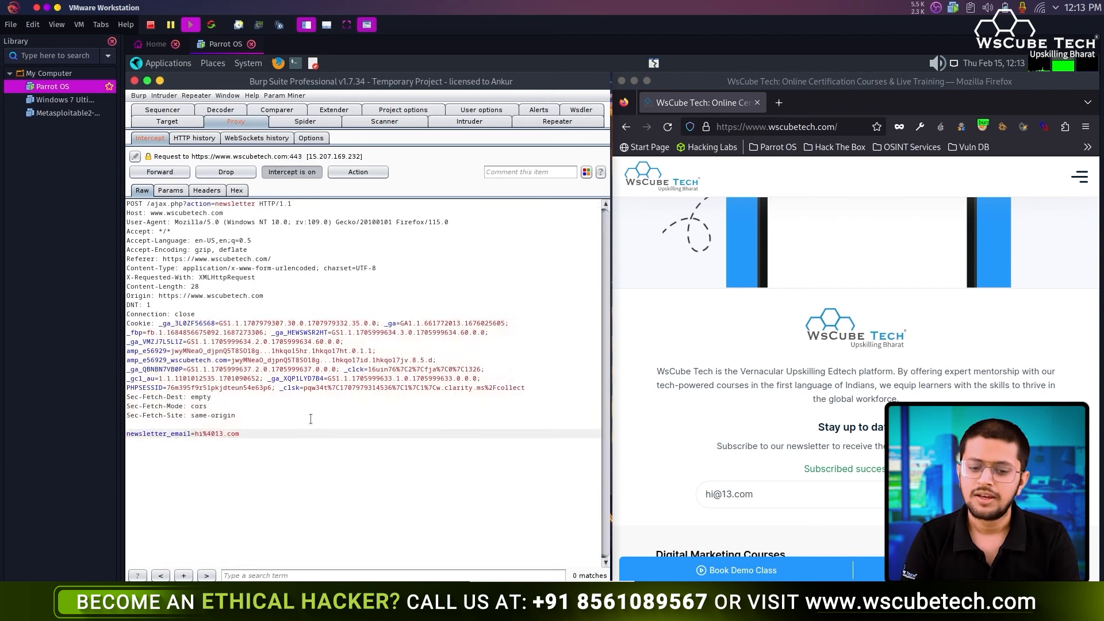
right_click(312, 419)
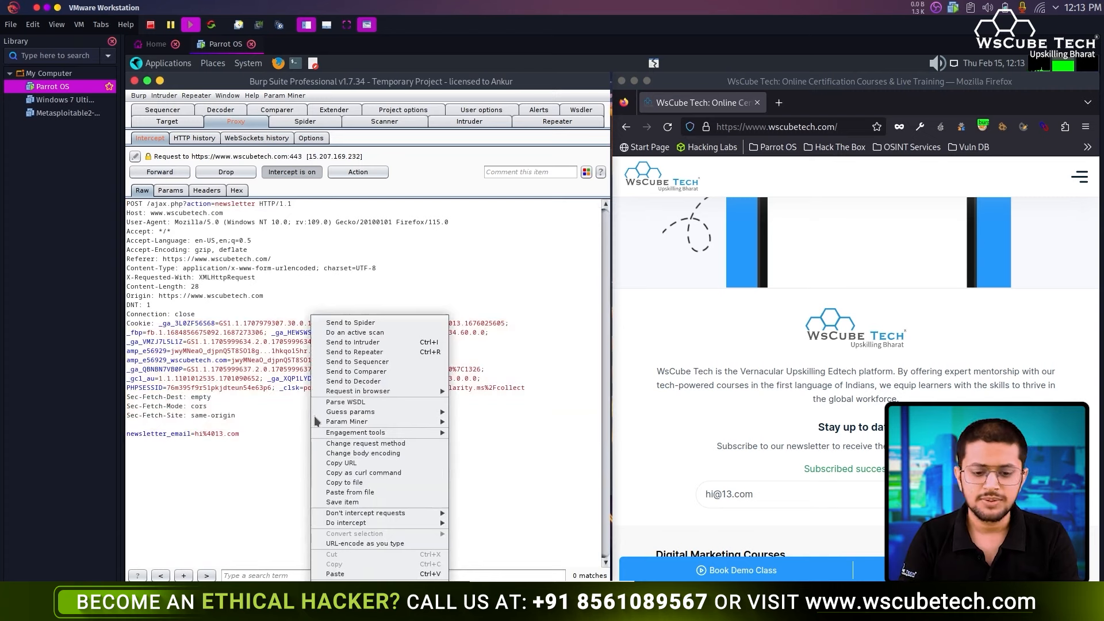
left_click(421, 352)
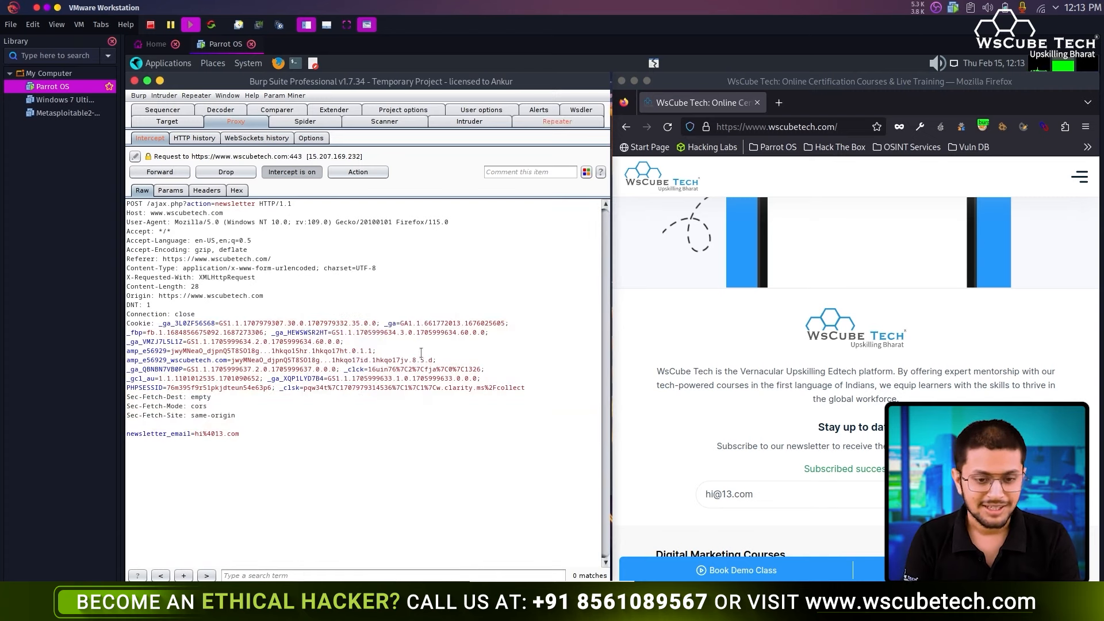
left_click(558, 122)
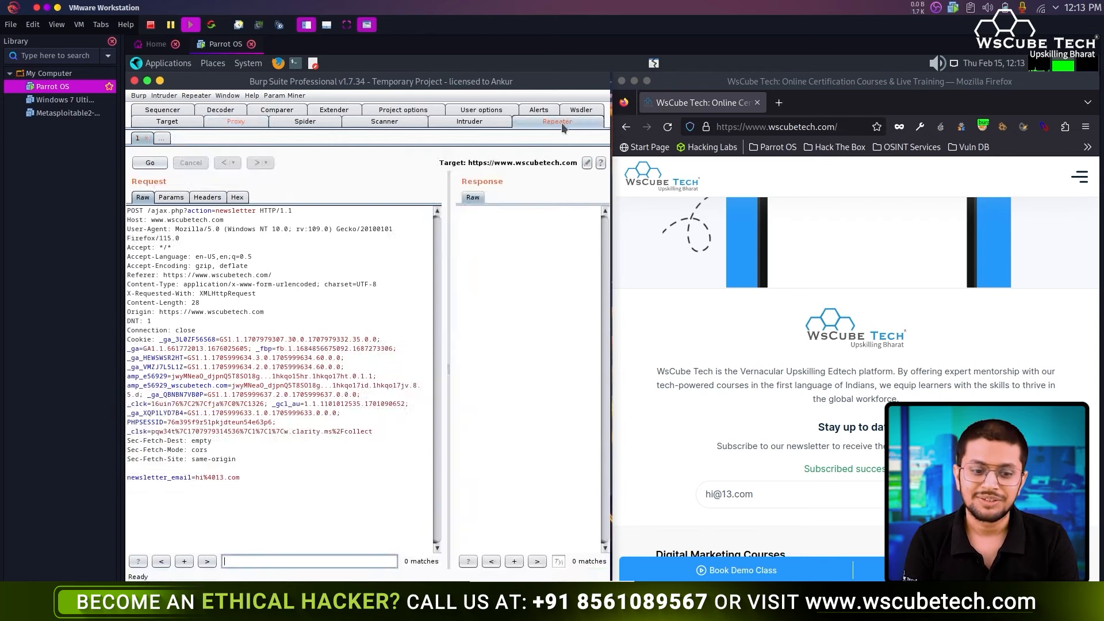
- Maximize Burp, widen the request pane, and resend the newsletter_email=hi%4013.com POST from Repeater
double_click(463, 86)
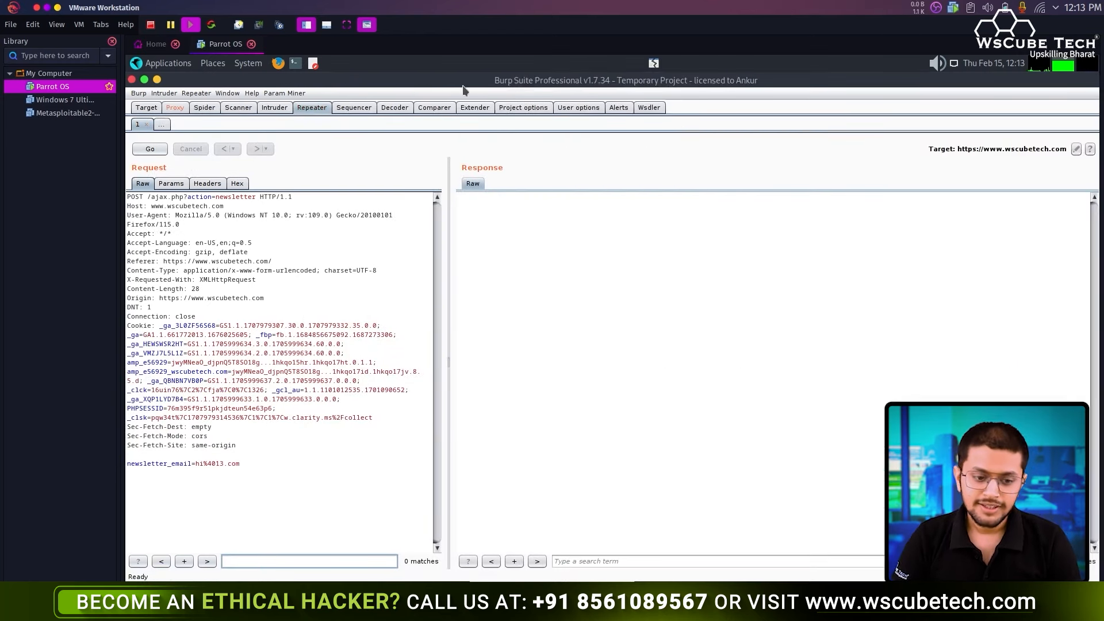
left_click_drag(448, 236, 592, 242)
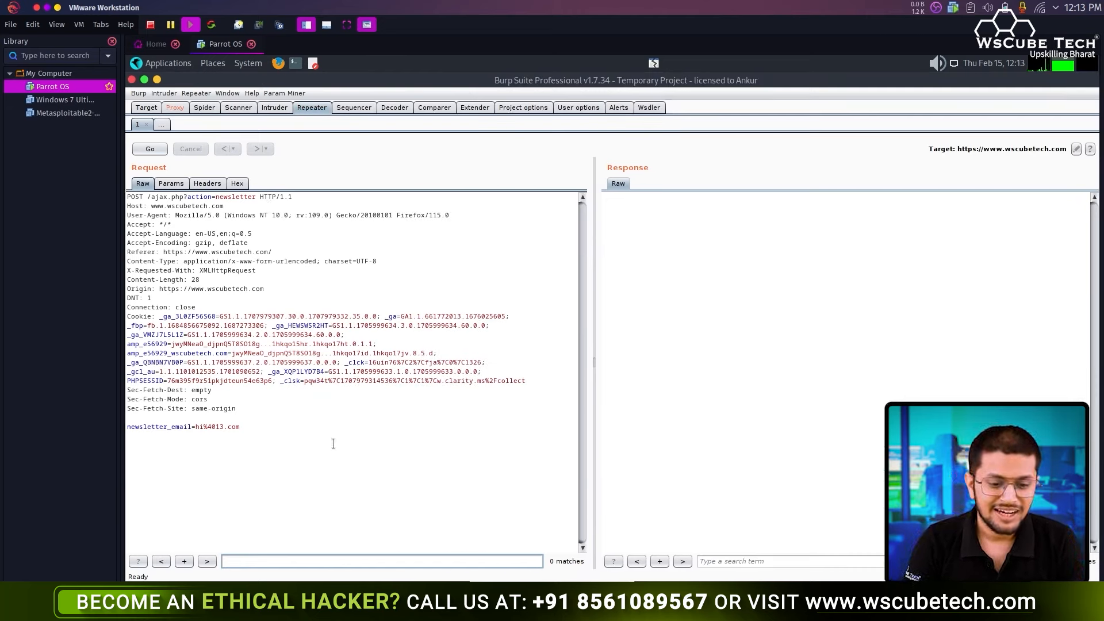
left_click_drag(332, 444, 144, 198)
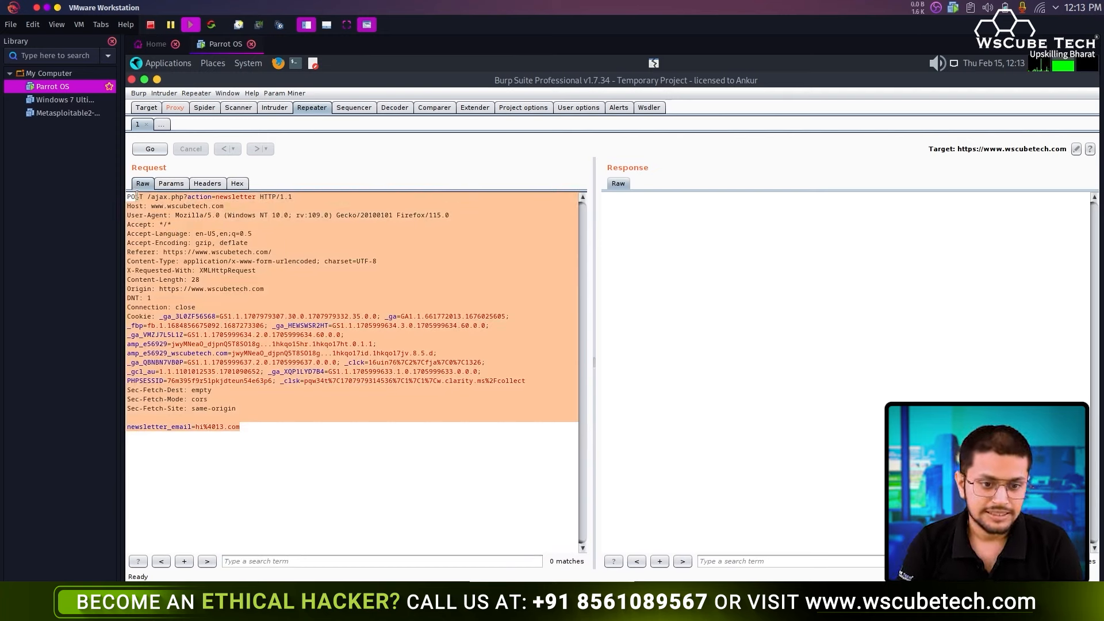
left_click(136, 196)
left_click(150, 150)
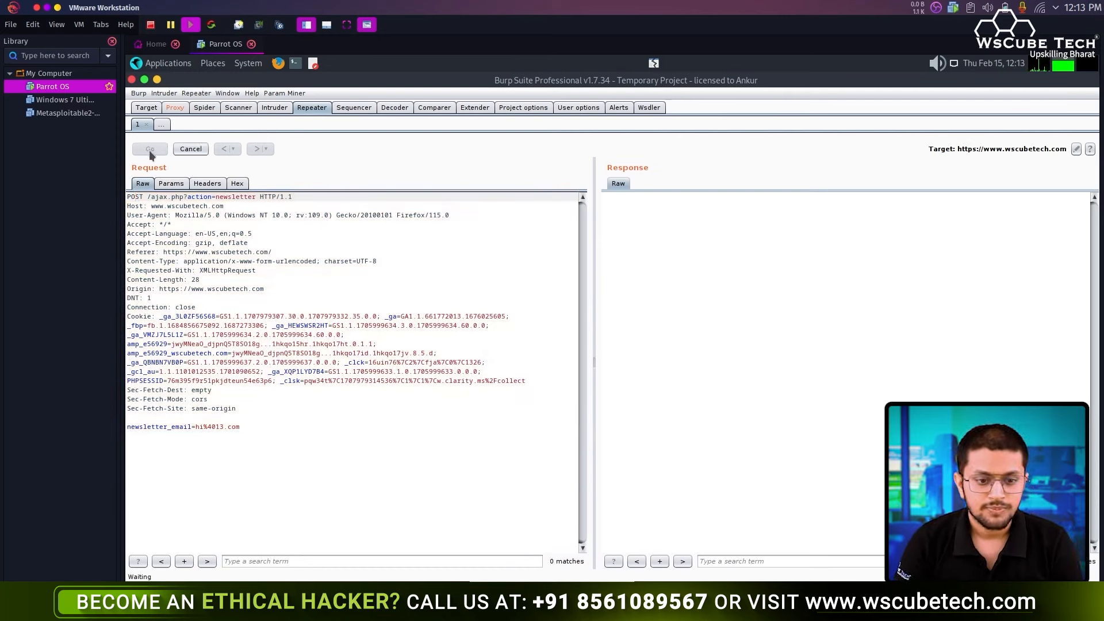
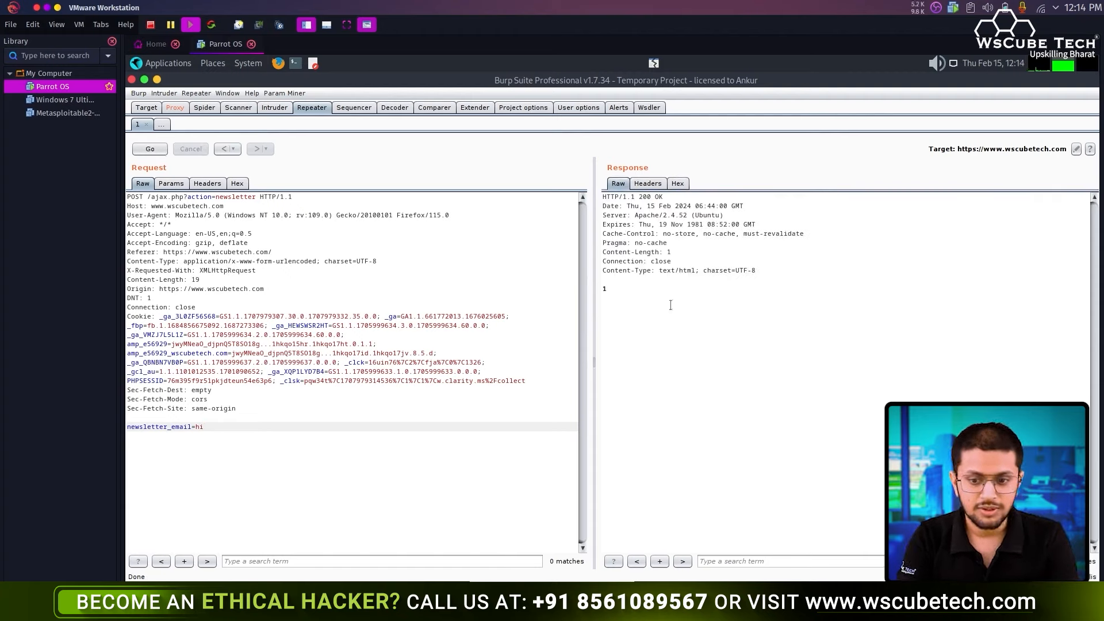
left_click(677, 184)
left_click(646, 184)
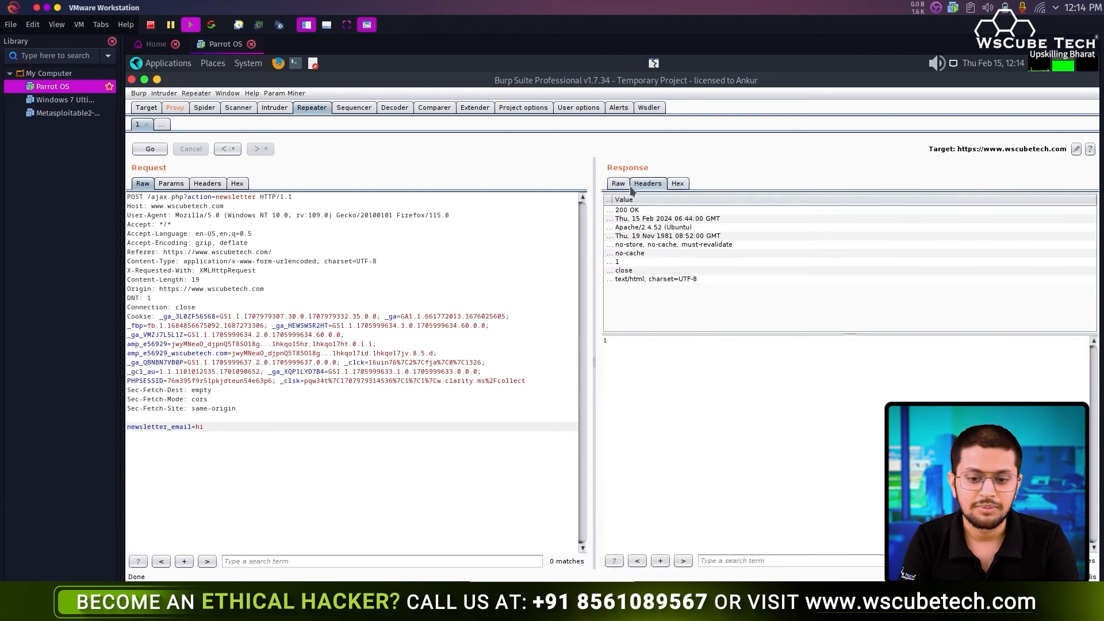
left_click(618, 184)
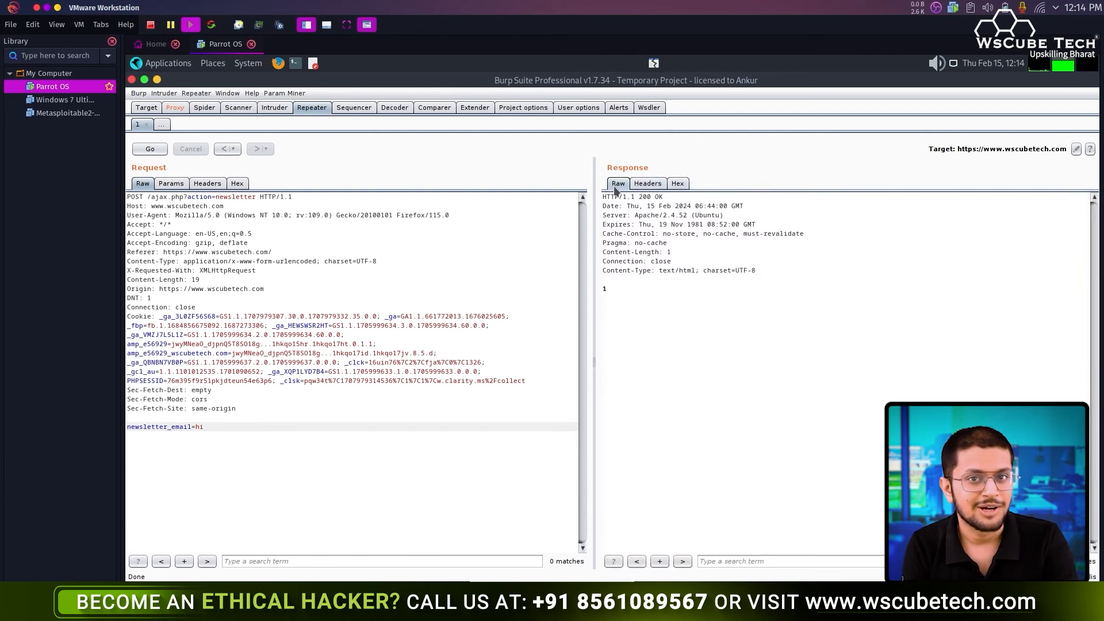
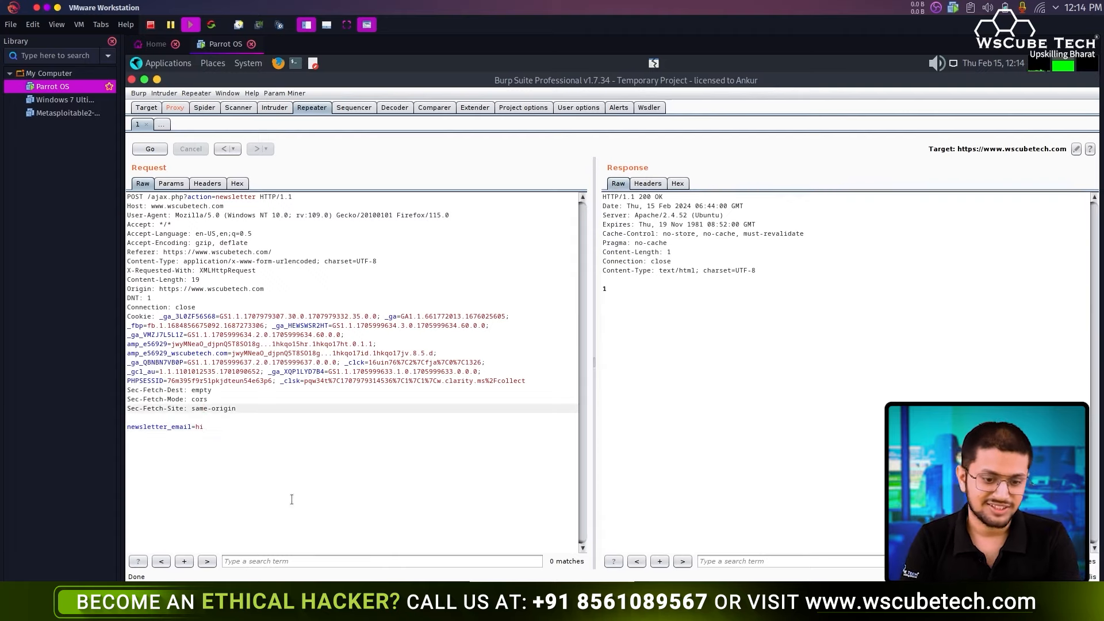
left_click(270, 289)
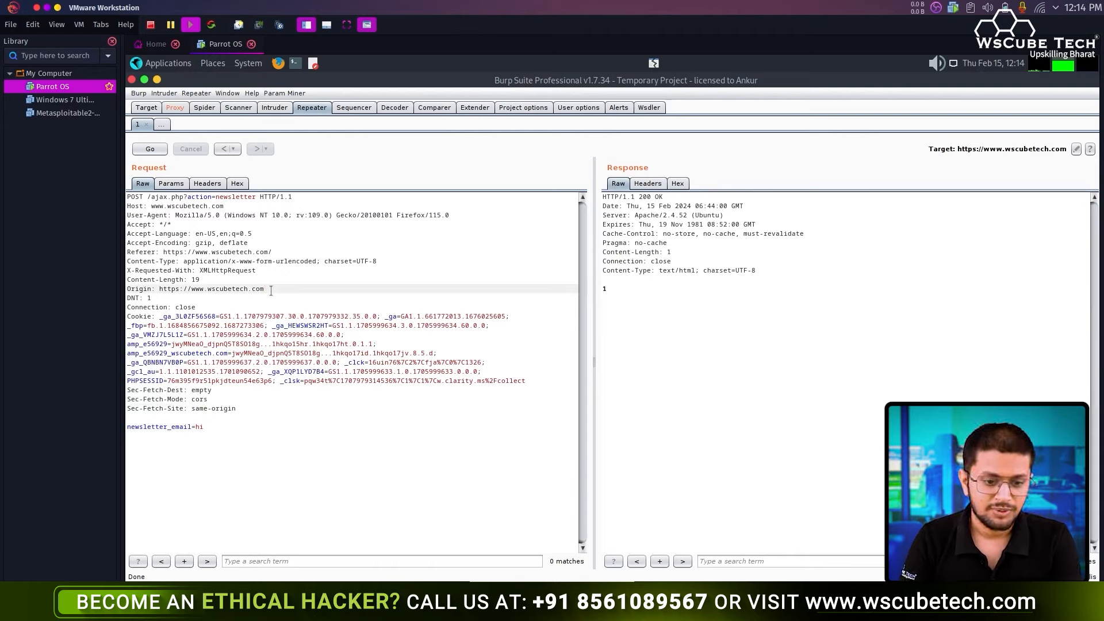
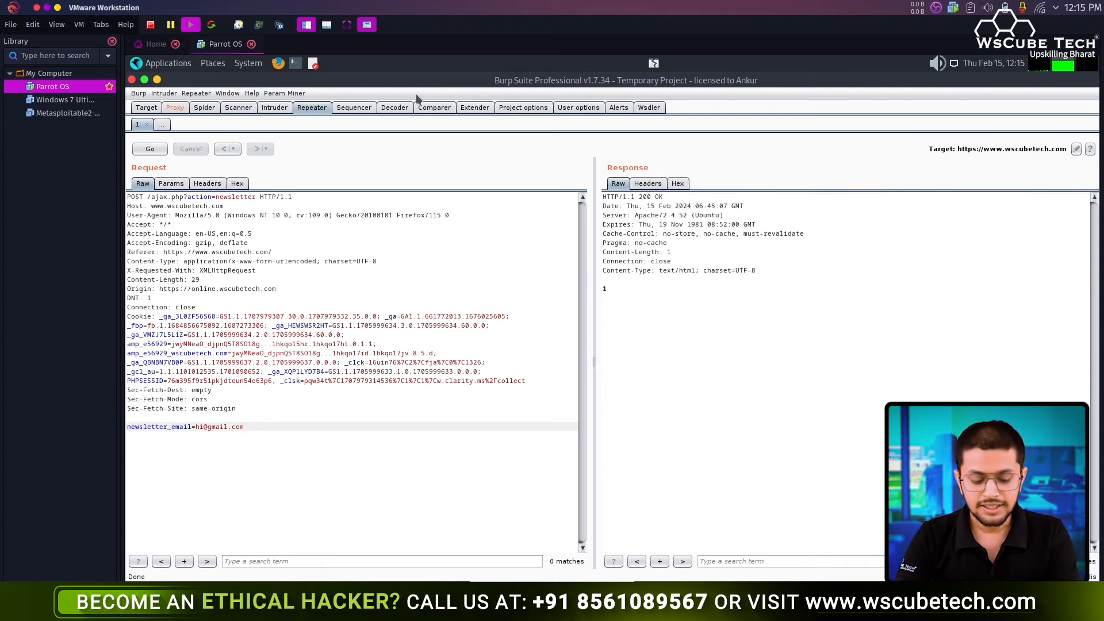
- Snap Burp to the left half and turn Proxy interception off, releasing the newsletter request
key("super+Left")
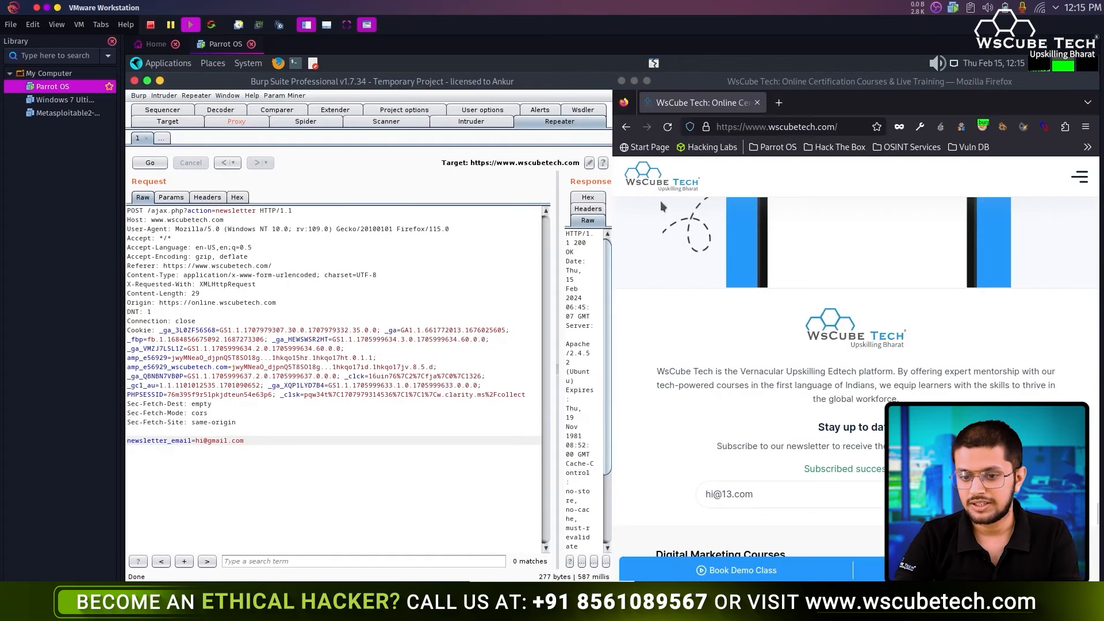
left_click(236, 122)
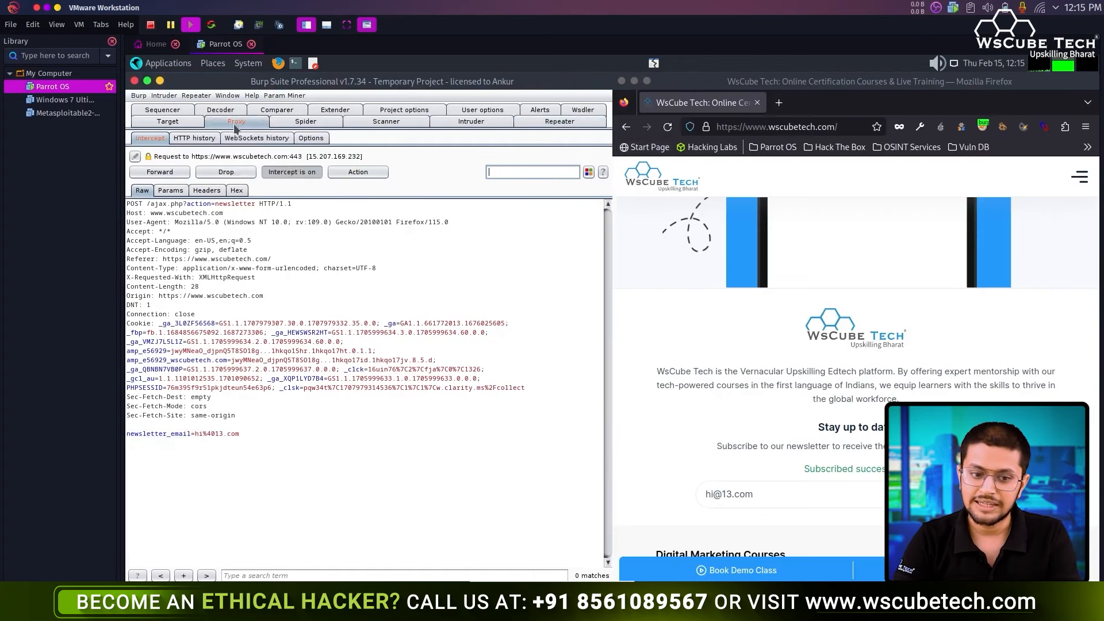
left_click(291, 172)
scroll(739, 195, "down", 5)
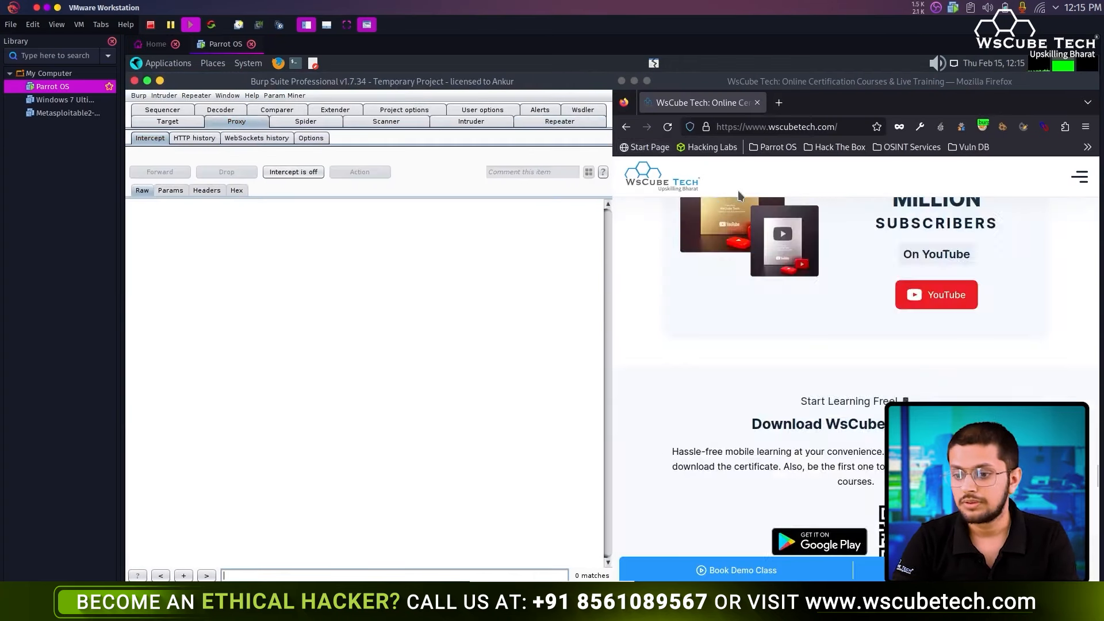
scroll(739, 195, "up", 5)
- In Firefox, go to the WsCube Tech Blog page via More and open its keyword search
left_click(1077, 191)
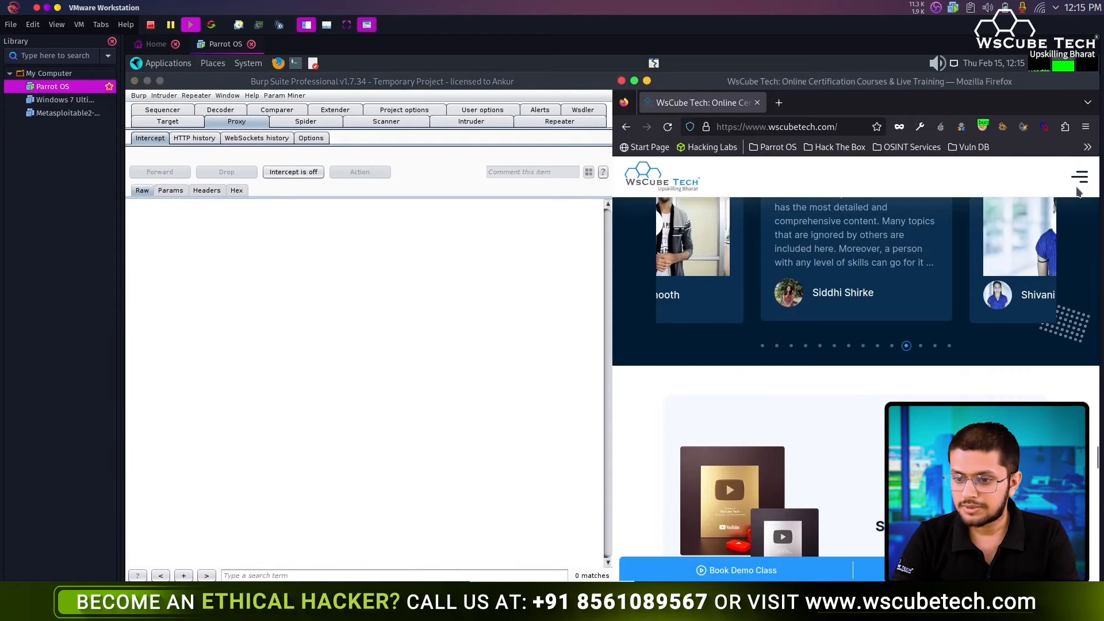
left_click(1079, 177)
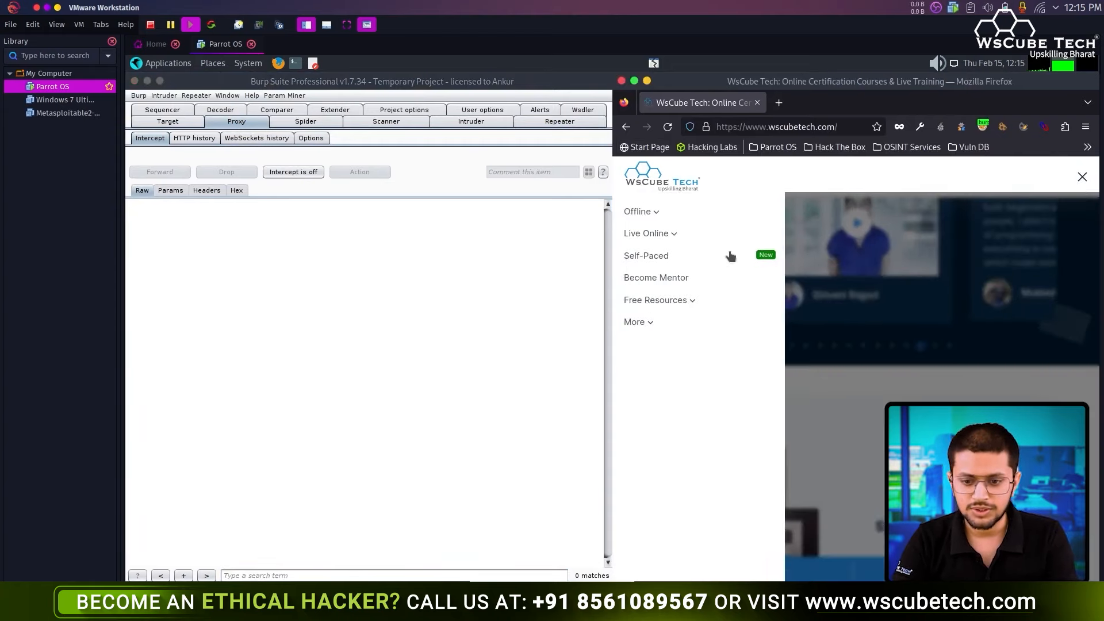
left_click(664, 306)
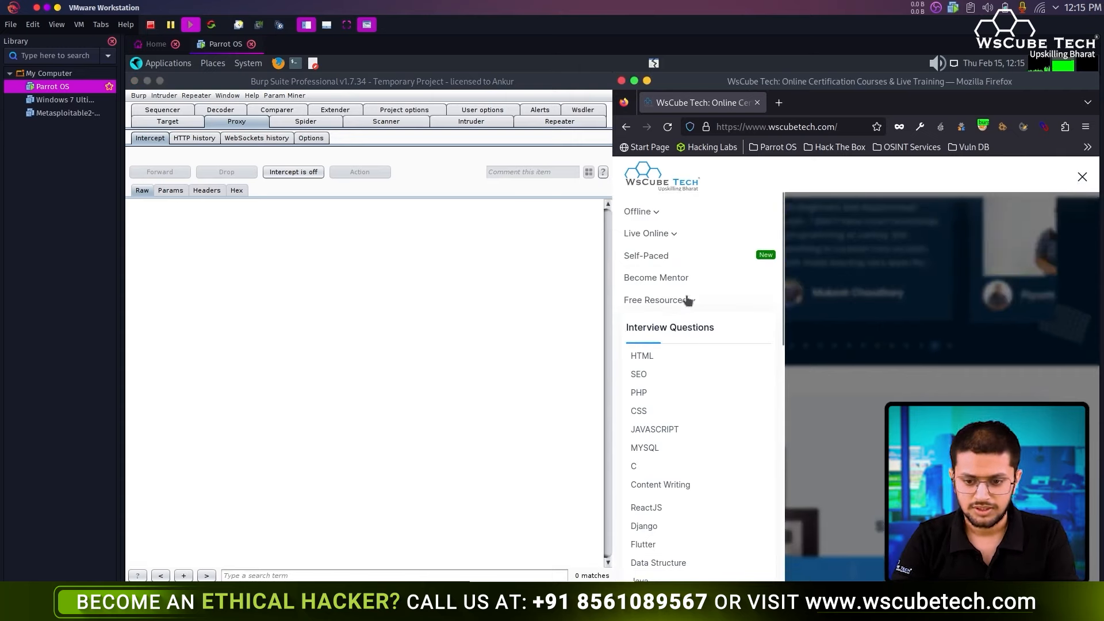
left_click(688, 301)
left_click(641, 324)
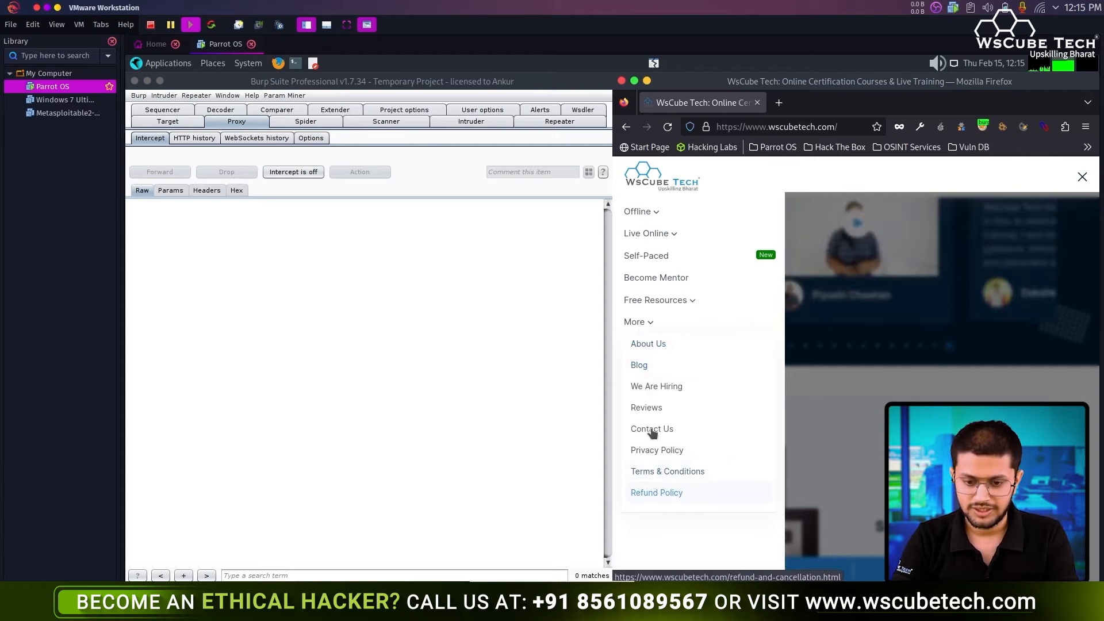
left_click(637, 366)
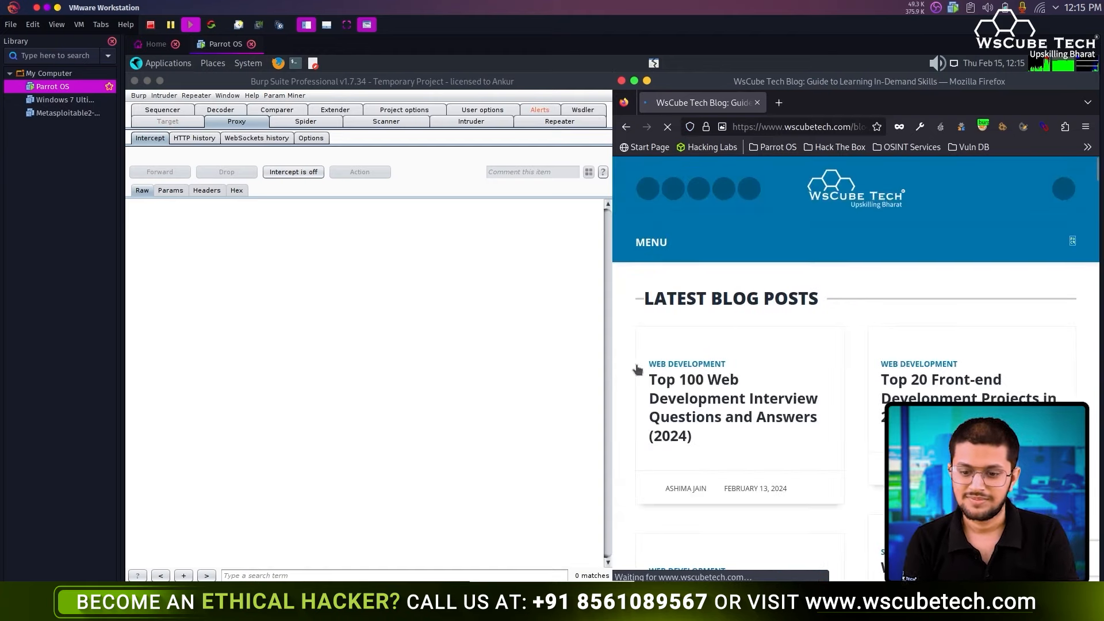
scroll(812, 393, "down", 3)
scroll(832, 370, "up", 4)
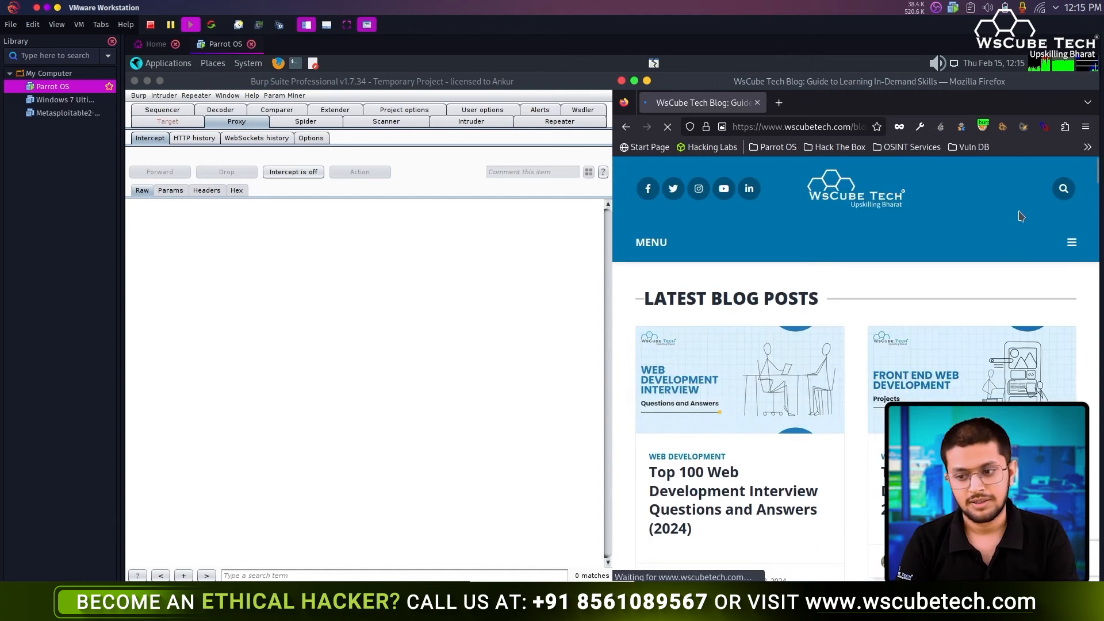
left_click(1058, 194)
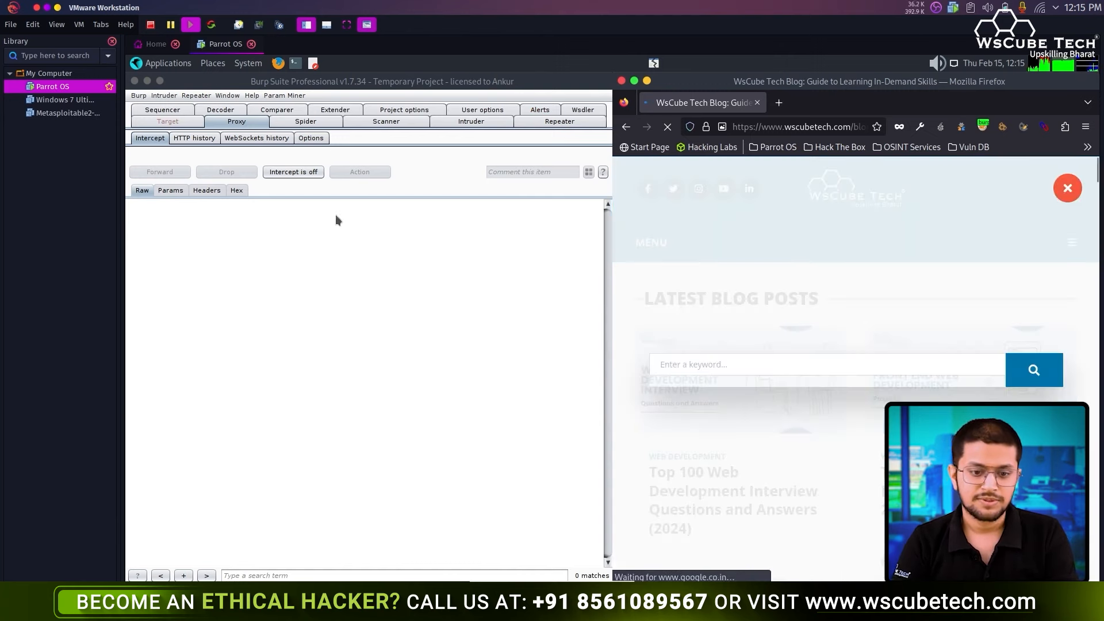
- With interception on, search the blog for 'hacker' and forward the tracking requests
left_click(293, 172)
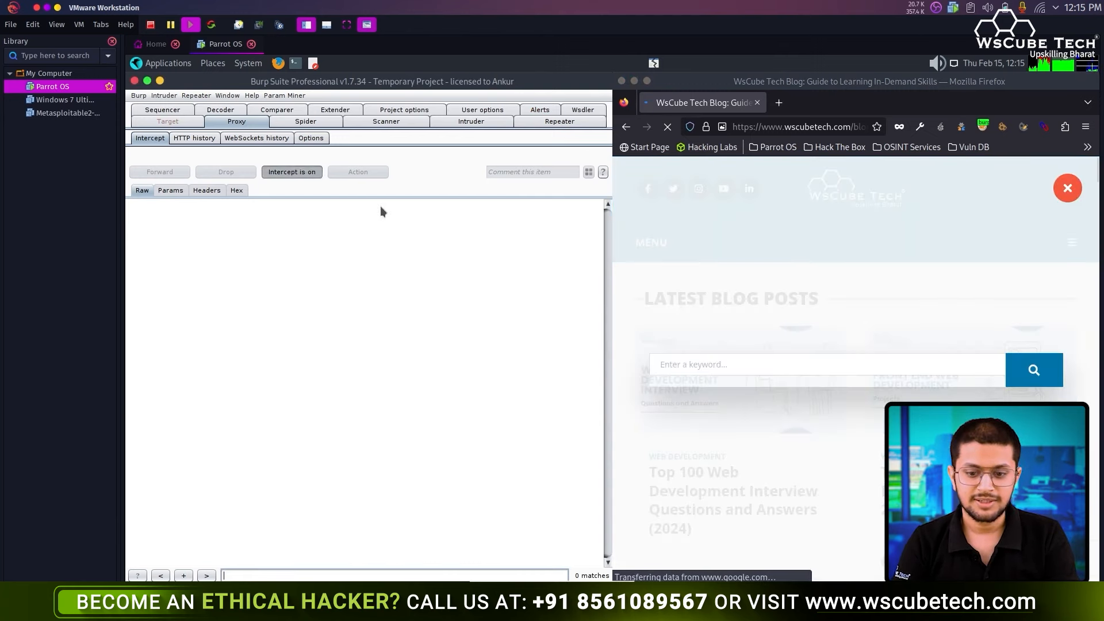
left_click(695, 356)
type("hacker")
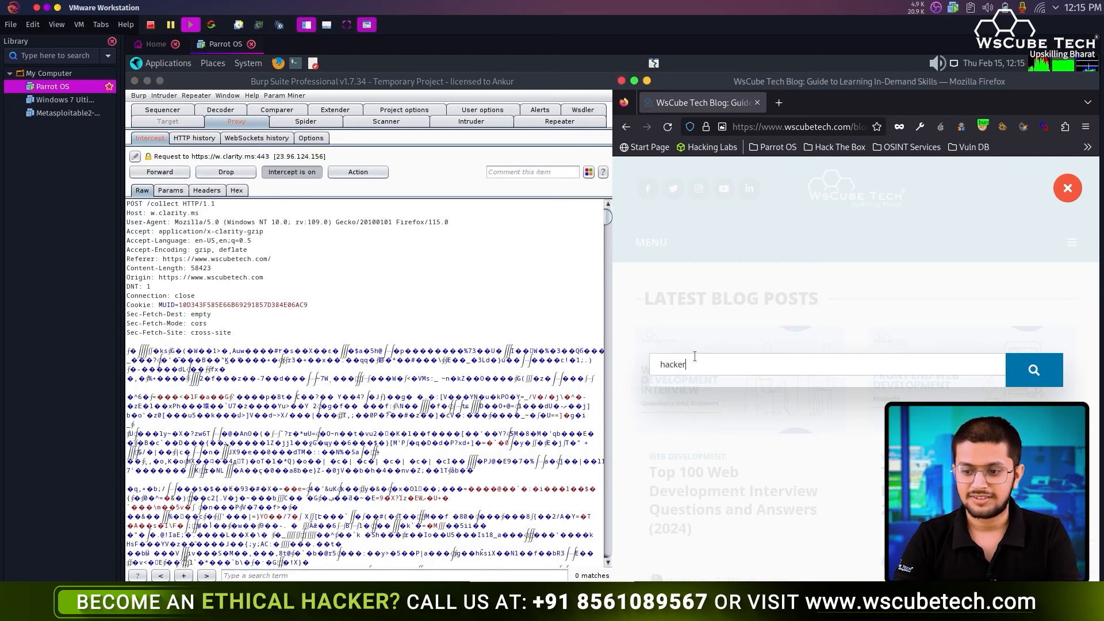
left_click(1038, 373)
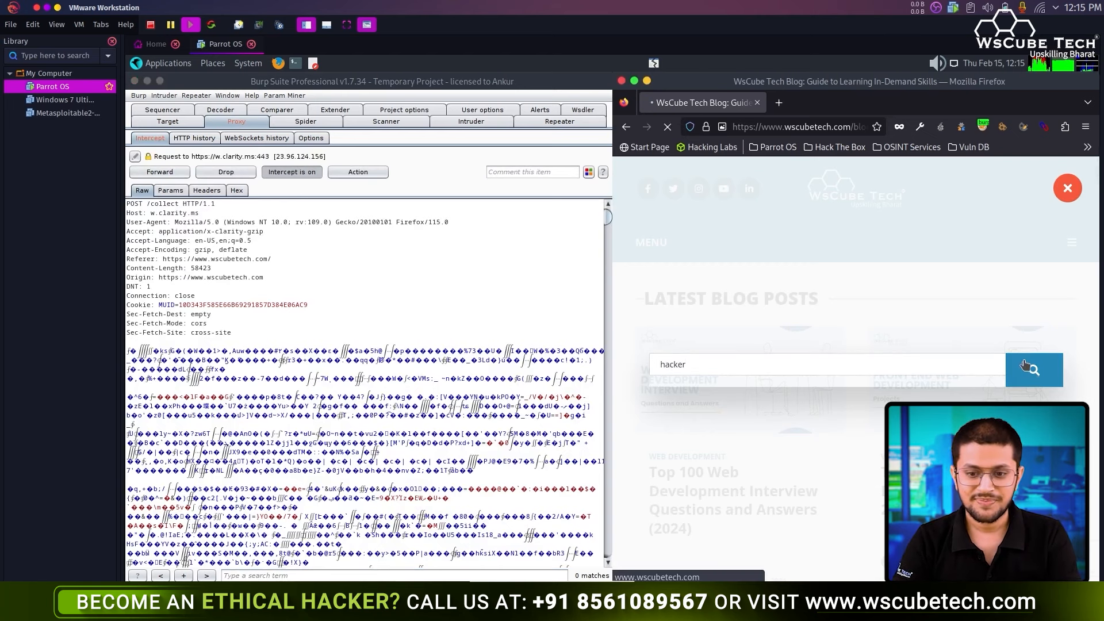
left_click(173, 173)
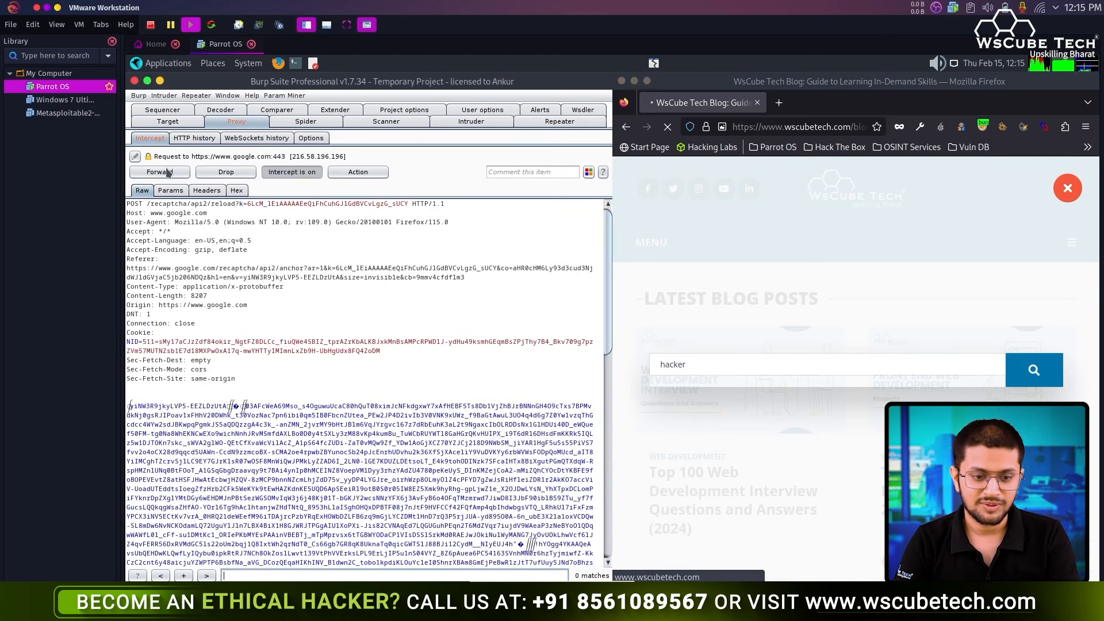
left_click(168, 172)
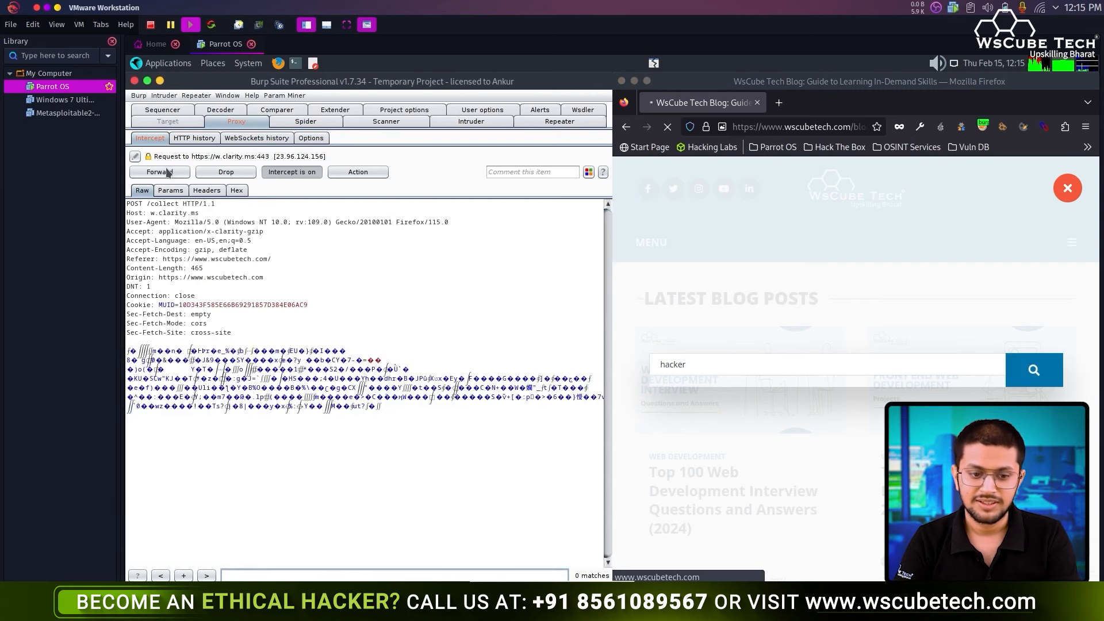
left_click(167, 172)
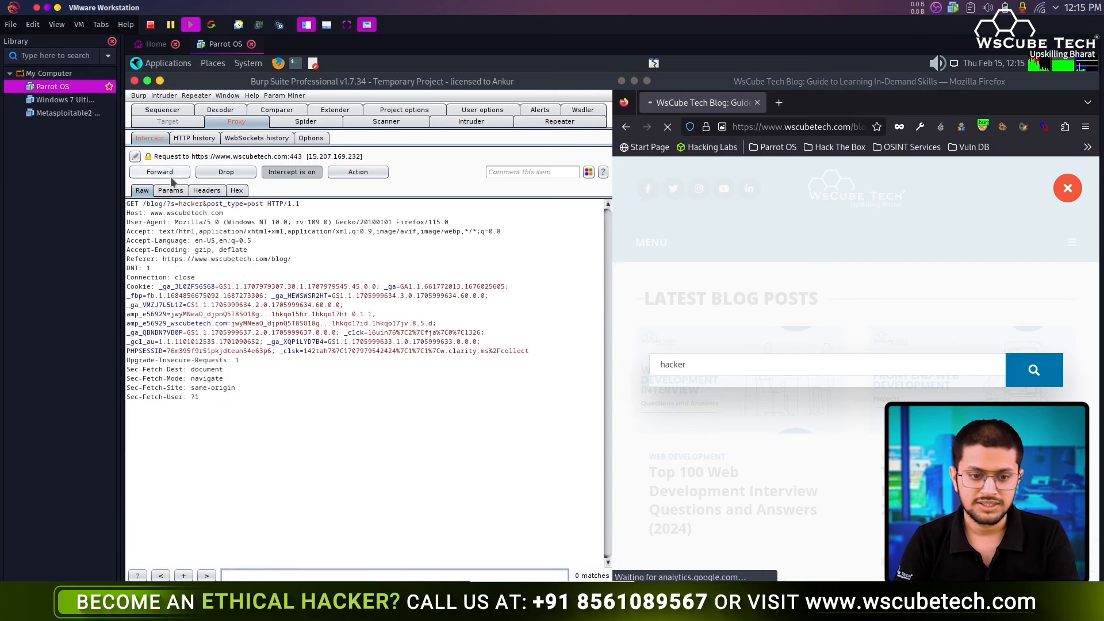
- Send the intercepted blog search GET request to Repeater
left_click_drag(127, 205, 316, 405)
left_click(315, 404)
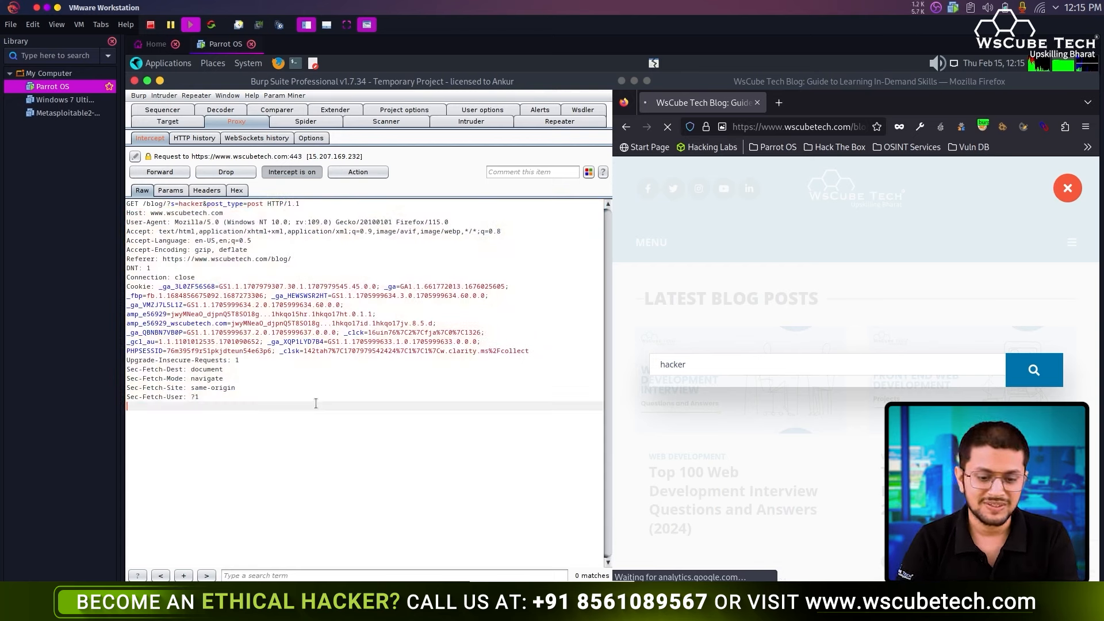
right_click(316, 404)
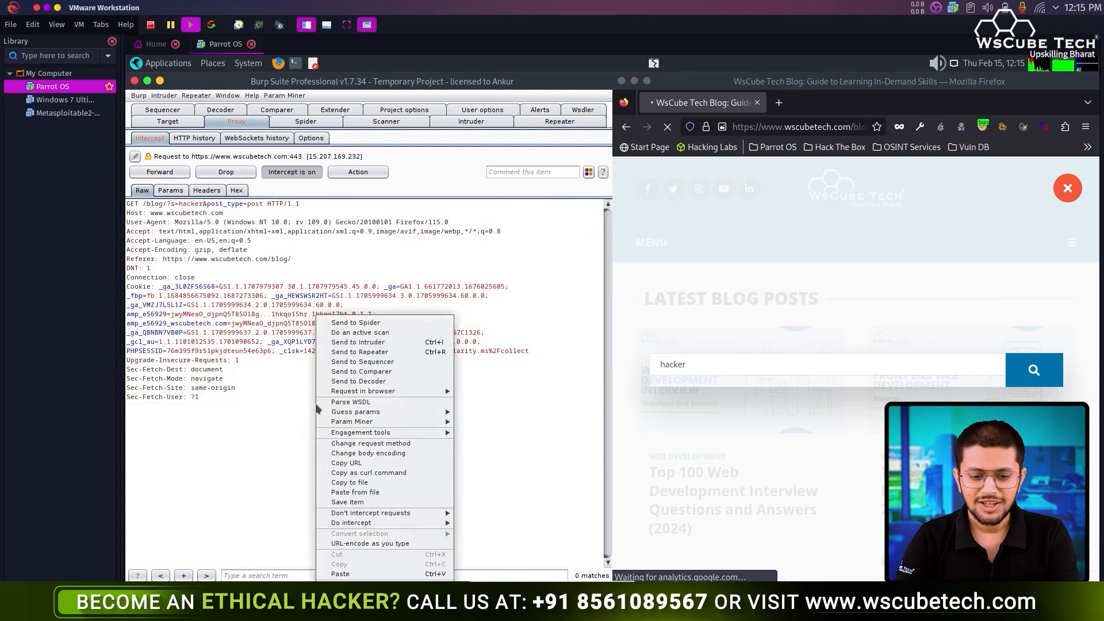
left_click(380, 352)
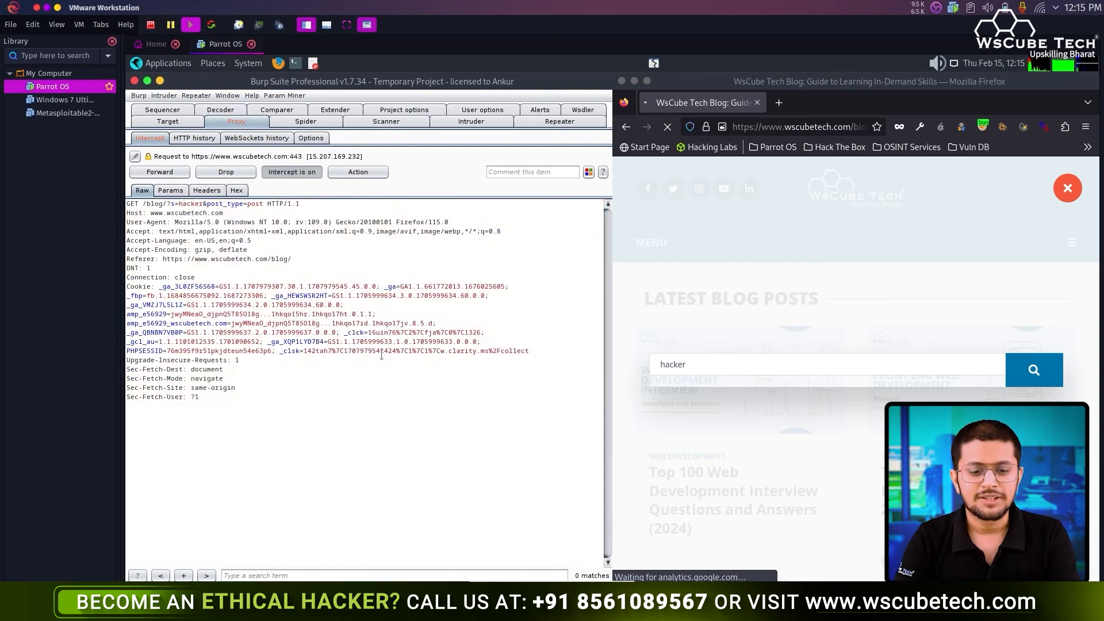
- Forward the search and remaining intercepted requests, then turn interception off
left_click(159, 172)
left_click(172, 178)
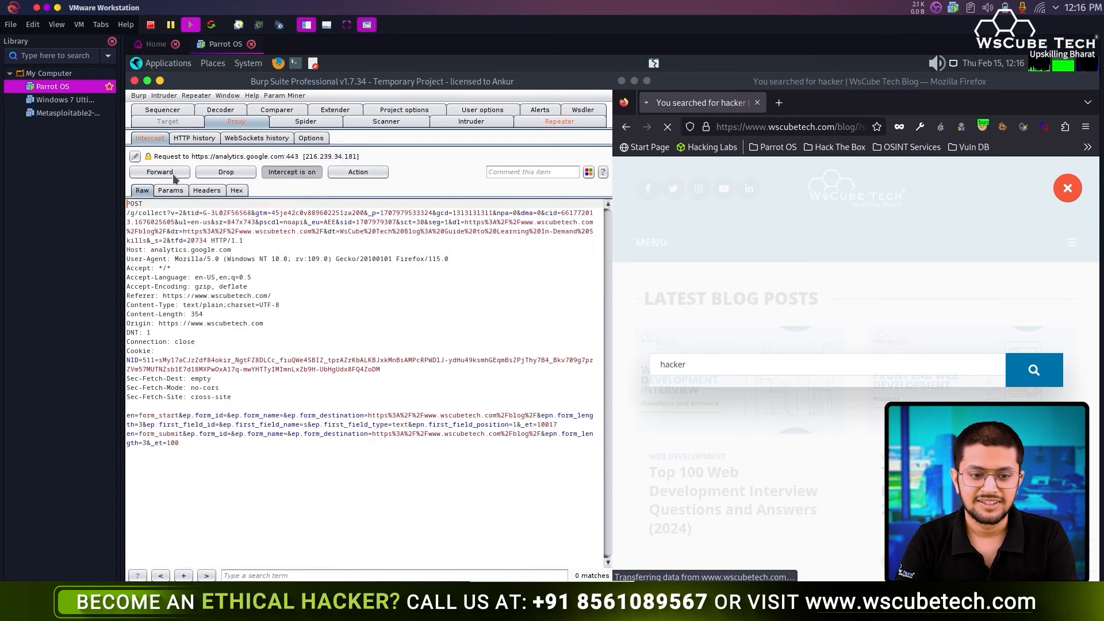
left_click(172, 177)
left_click(172, 178)
left_click(172, 178)
left_click(172, 178)
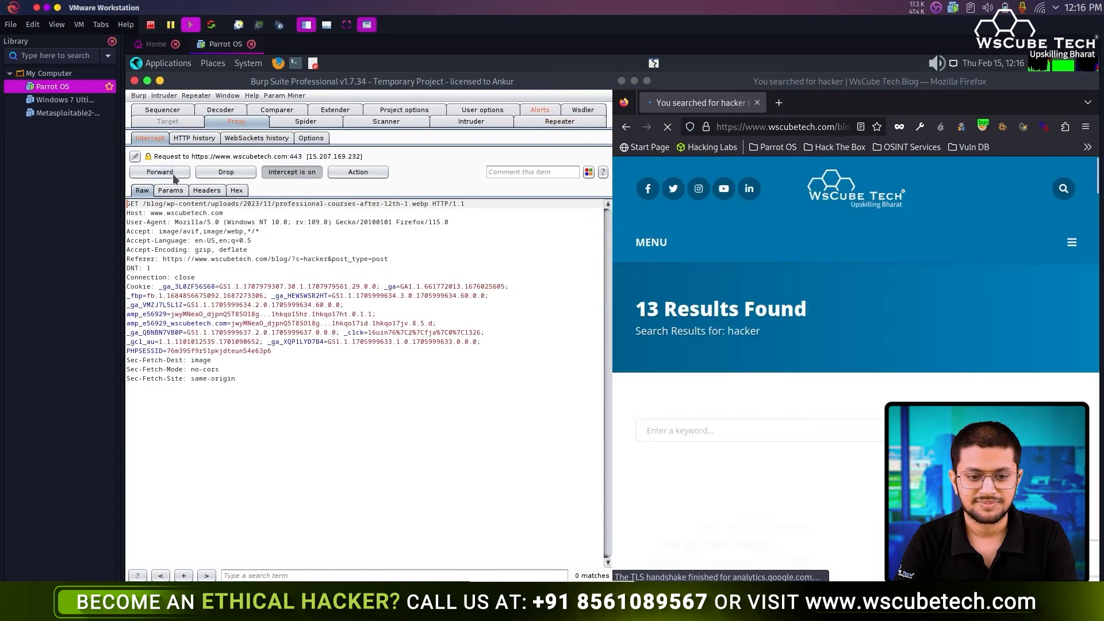
left_click(172, 177)
left_click(172, 177)
left_click(173, 177)
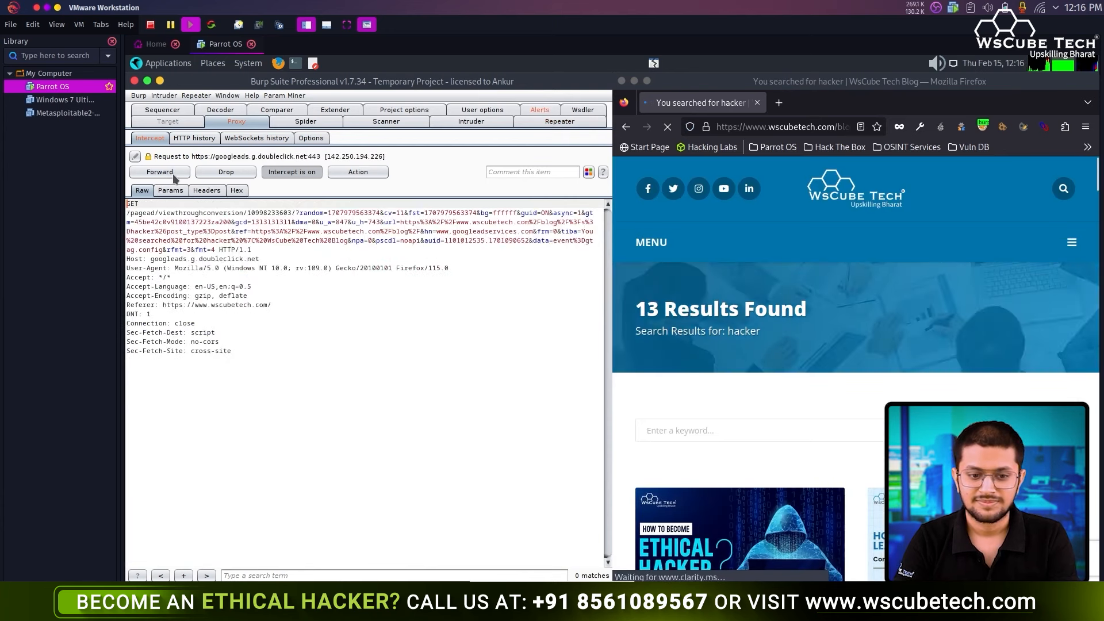
left_click(292, 172)
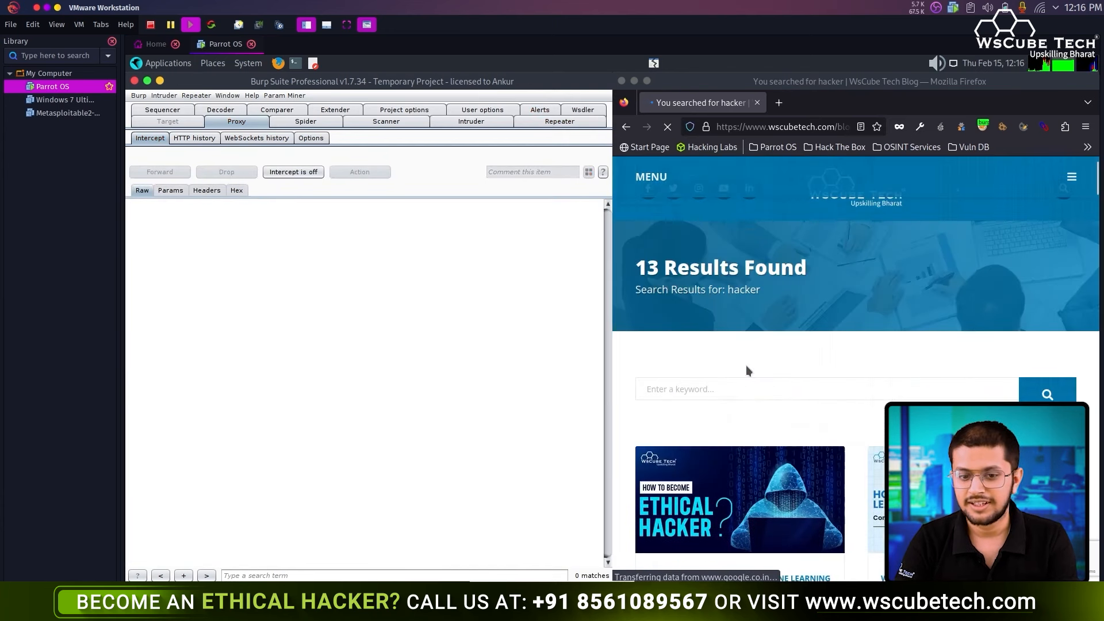
- In maximized Burp, send Repeater tab 2's search request and view the 200 OK response rendered
left_click(553, 121)
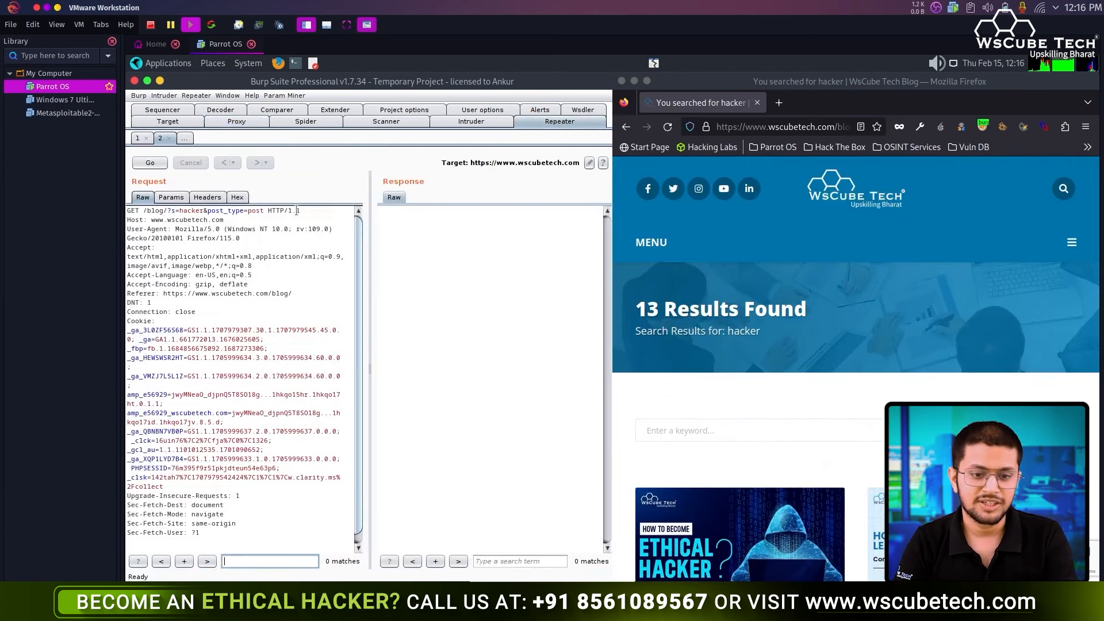
double_click(391, 82)
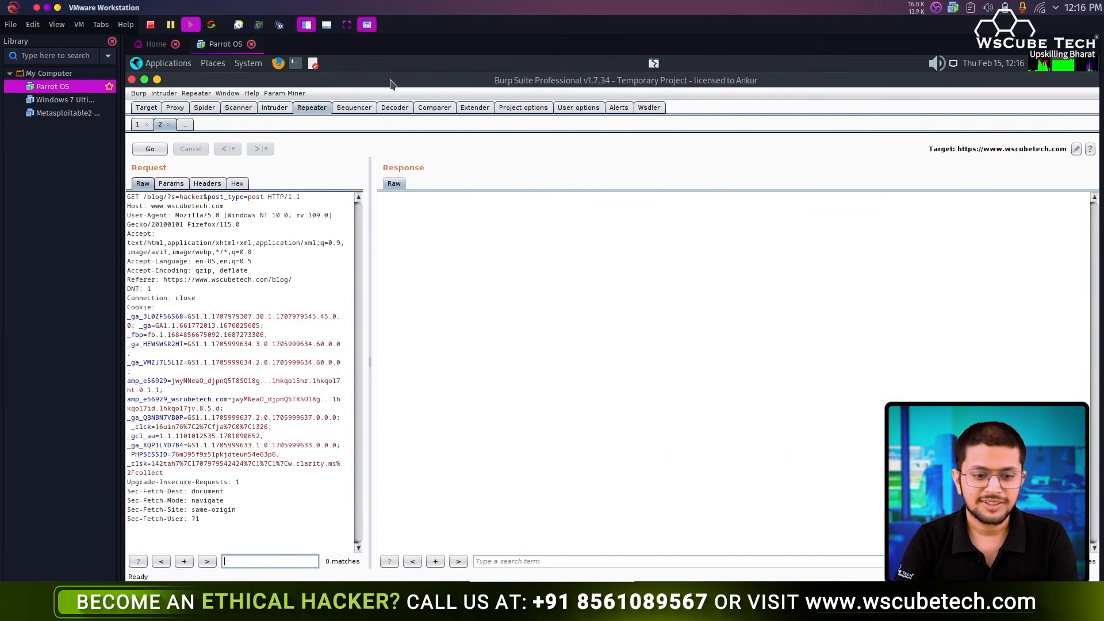
left_click_drag(371, 236, 463, 236)
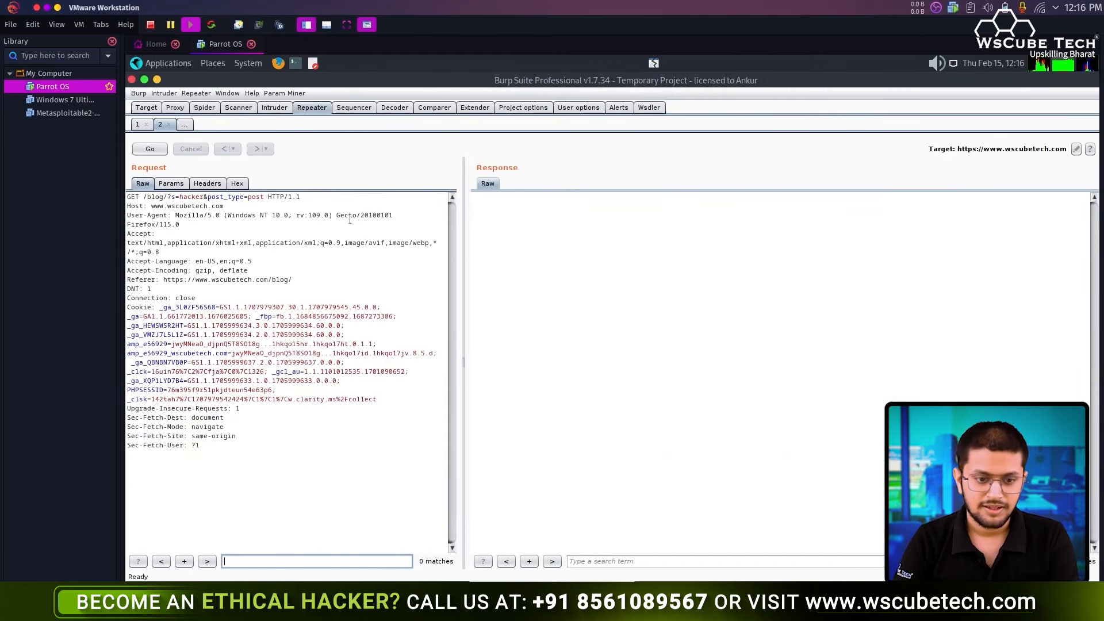
left_click(151, 149)
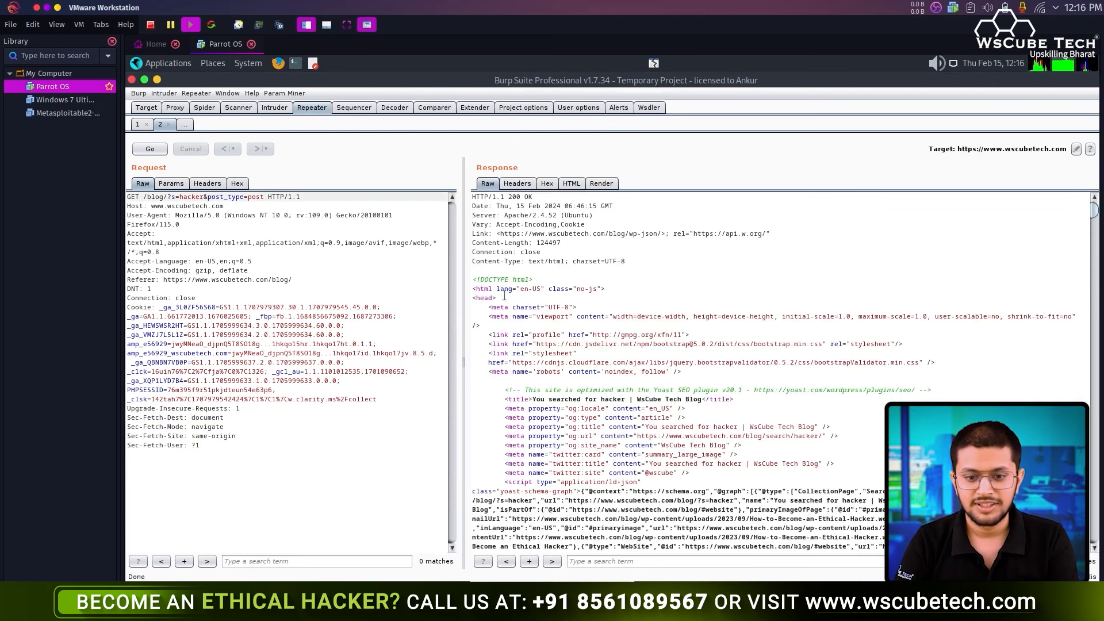
scroll(560, 310, "down", 9)
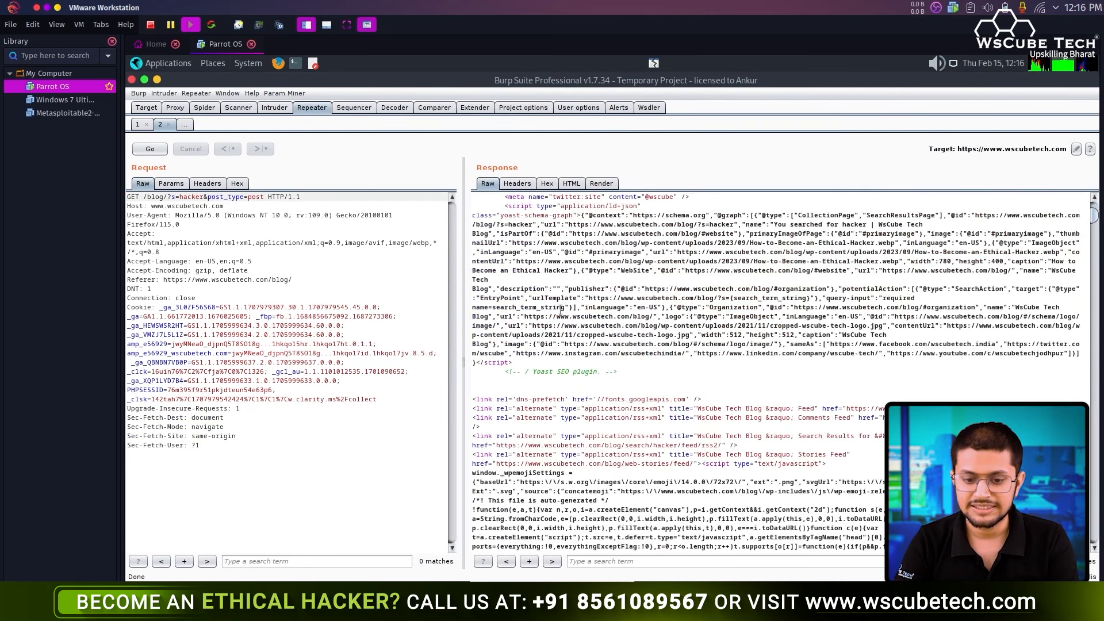
left_click(601, 183)
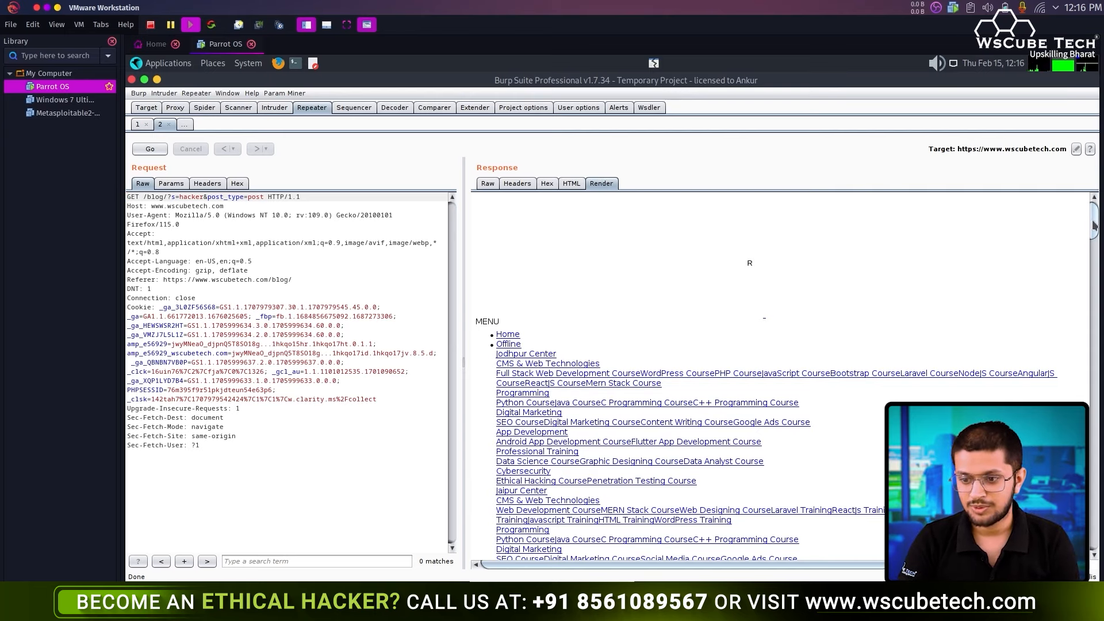
- Delete the search term 'hacker' from the request's s= parameter
left_click_drag(1094, 226, 1099, 115)
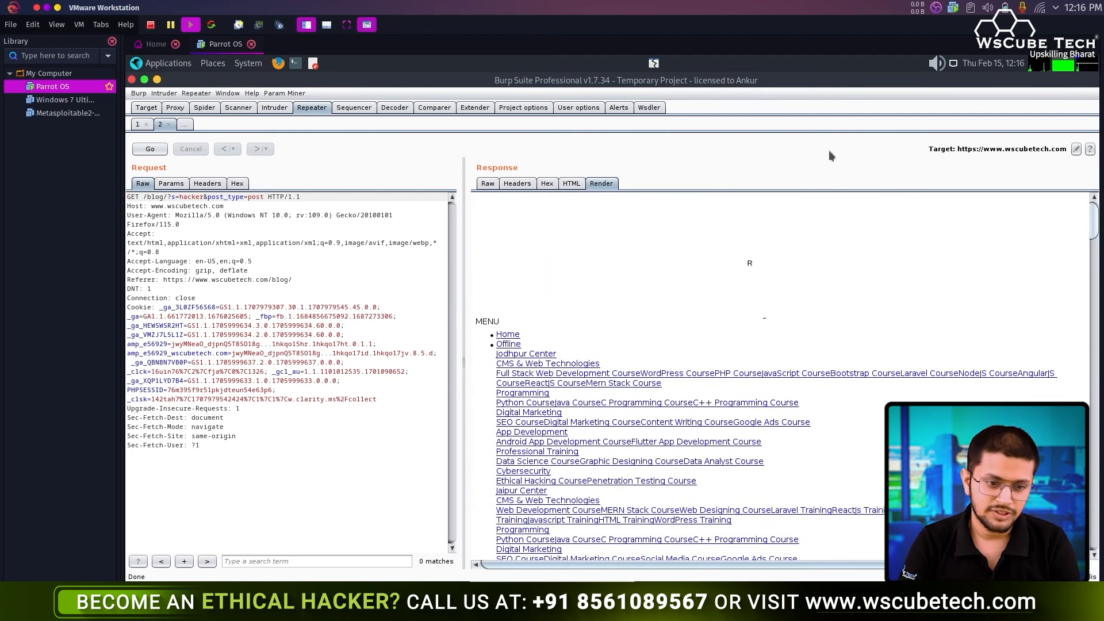
left_click(201, 197)
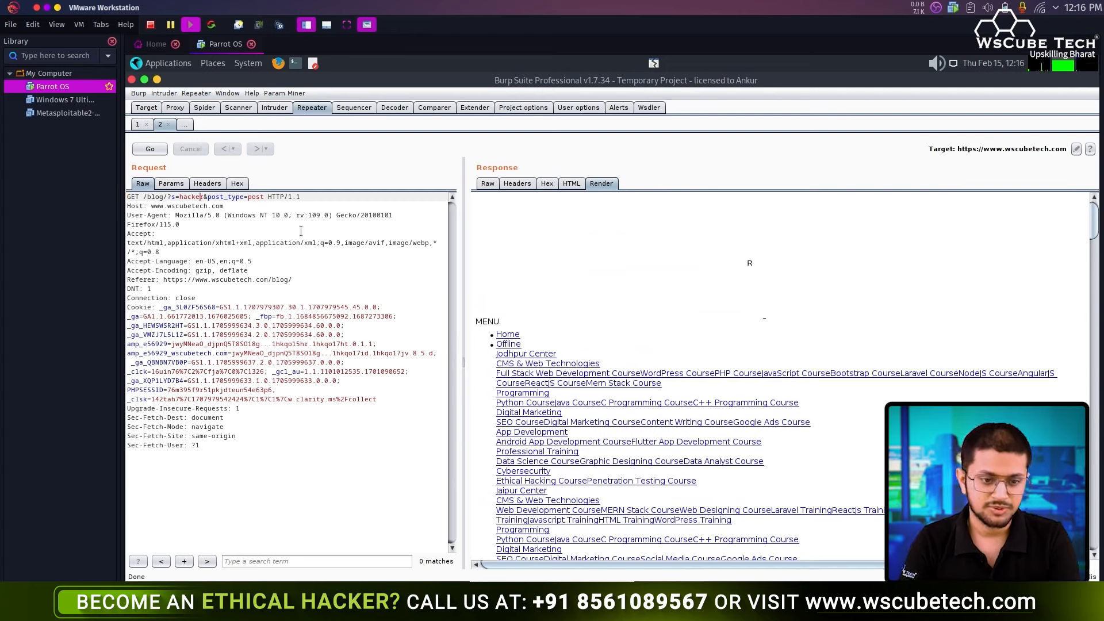
key("BackSpace")
key("BackSpace")
key("BackSpace")
key("BackSpace")
key("BackSpace")
key("BackSpace")
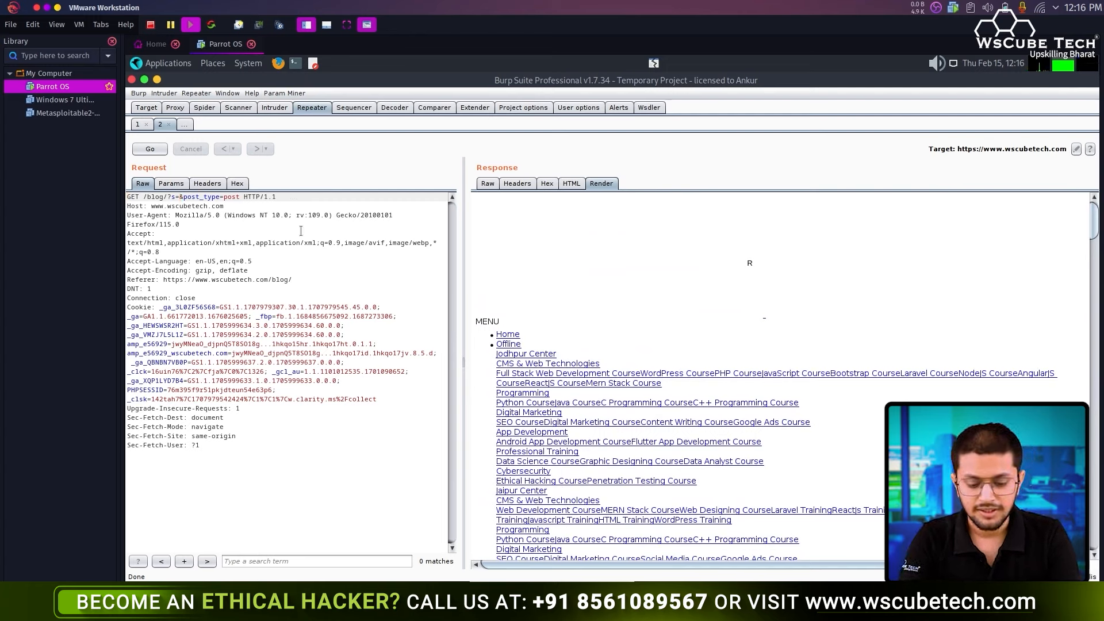
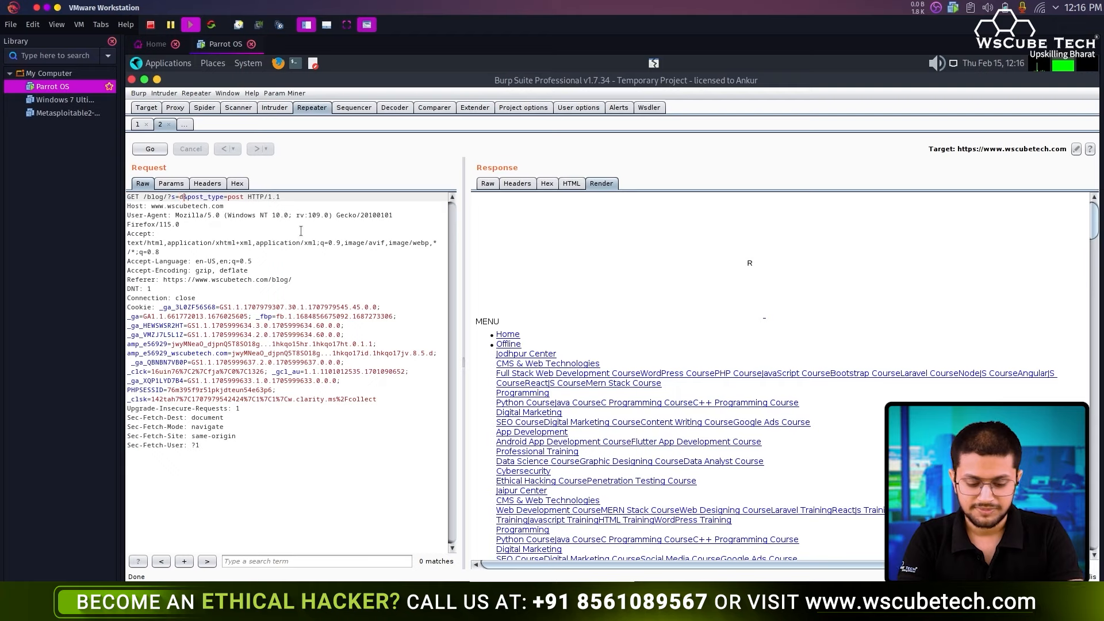
- Resend the request with s=developer and inspect the raw response headers and HTML
type("eveloper")
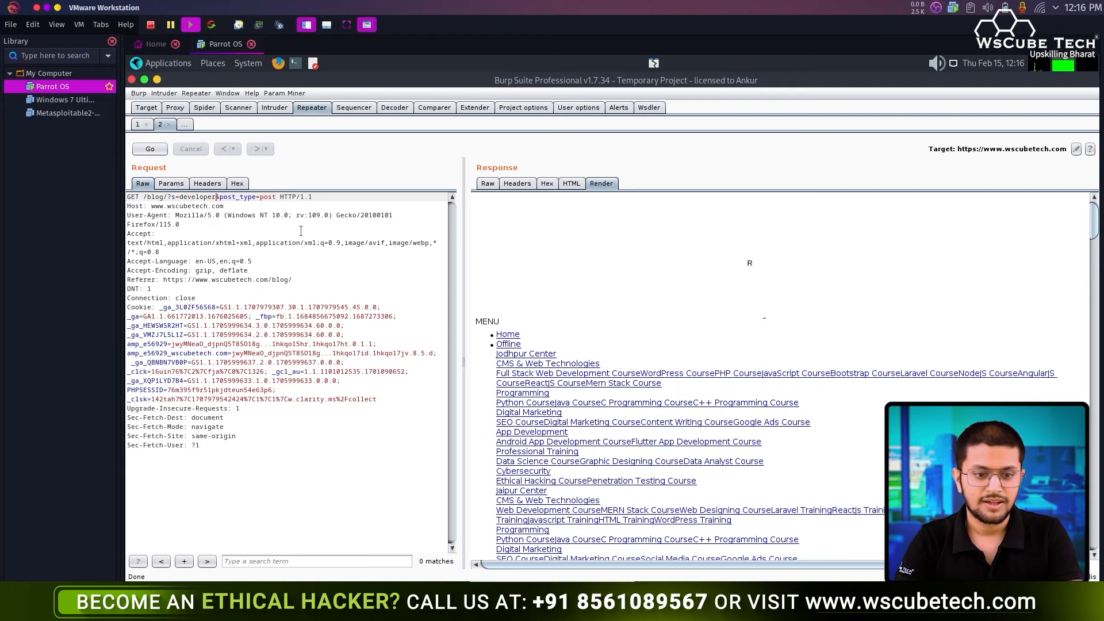
left_click(149, 149)
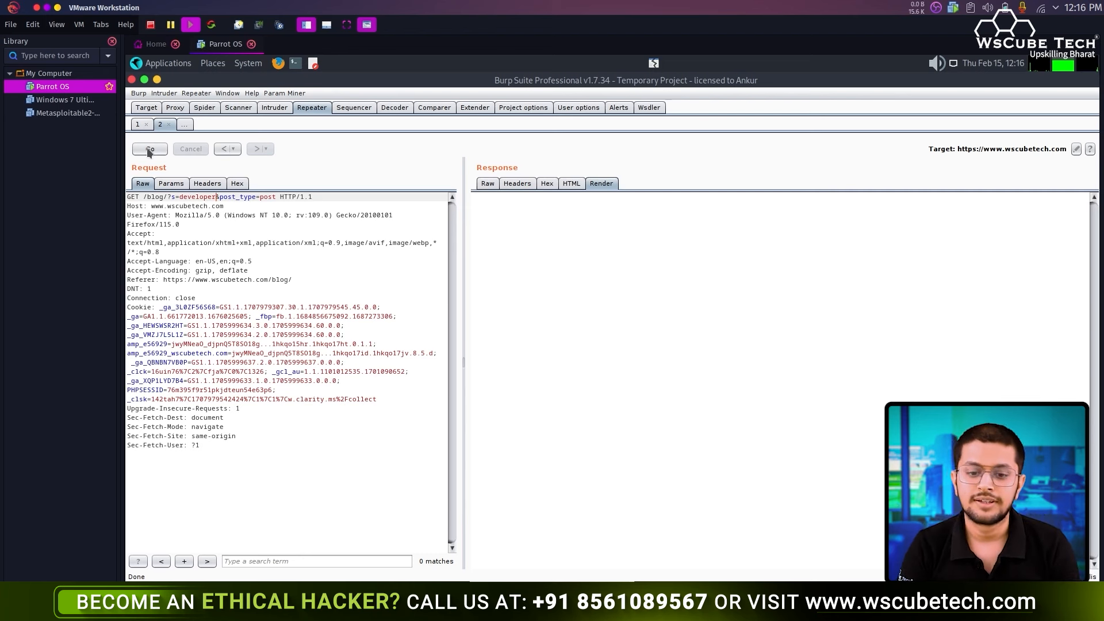
left_click(487, 184)
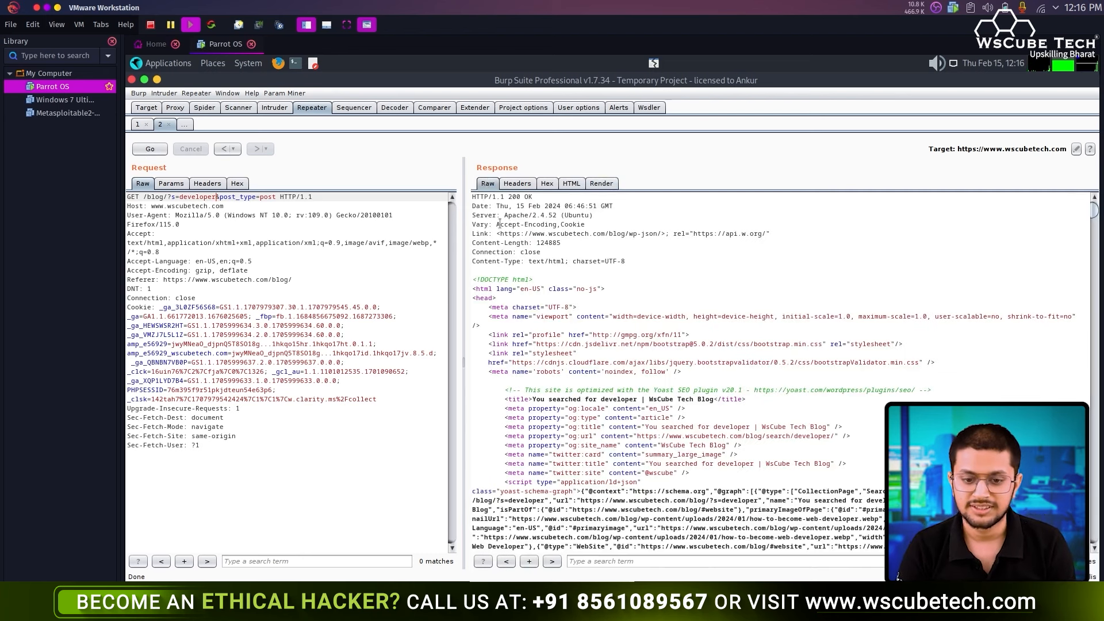
scroll(514, 290, "down", 7)
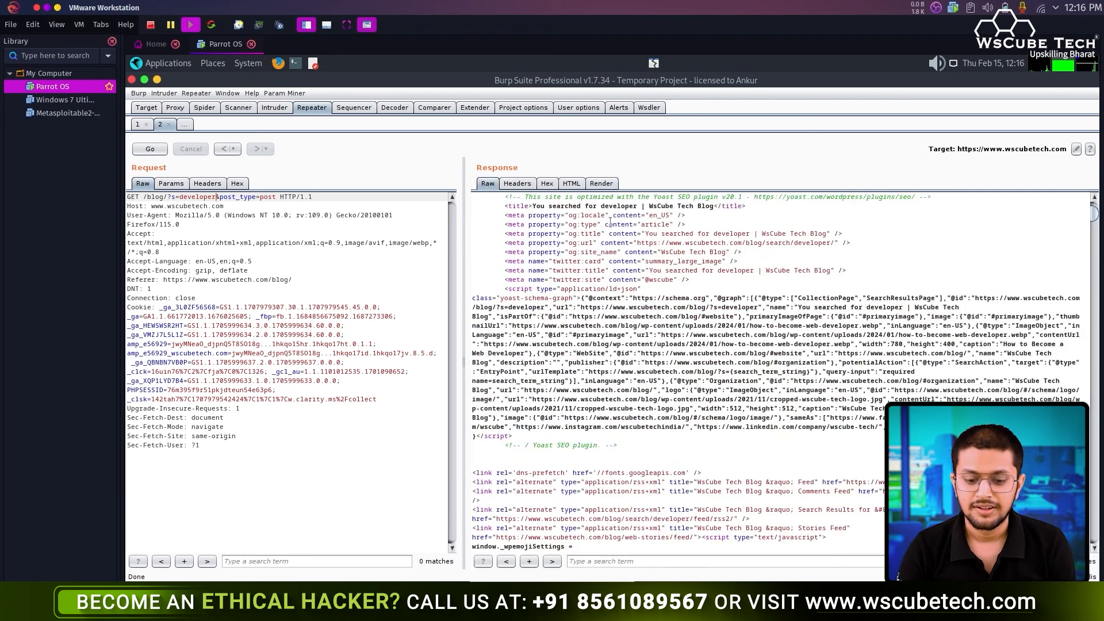
- View the response rendered and scroll to the 109 Results Found count
left_click(603, 186)
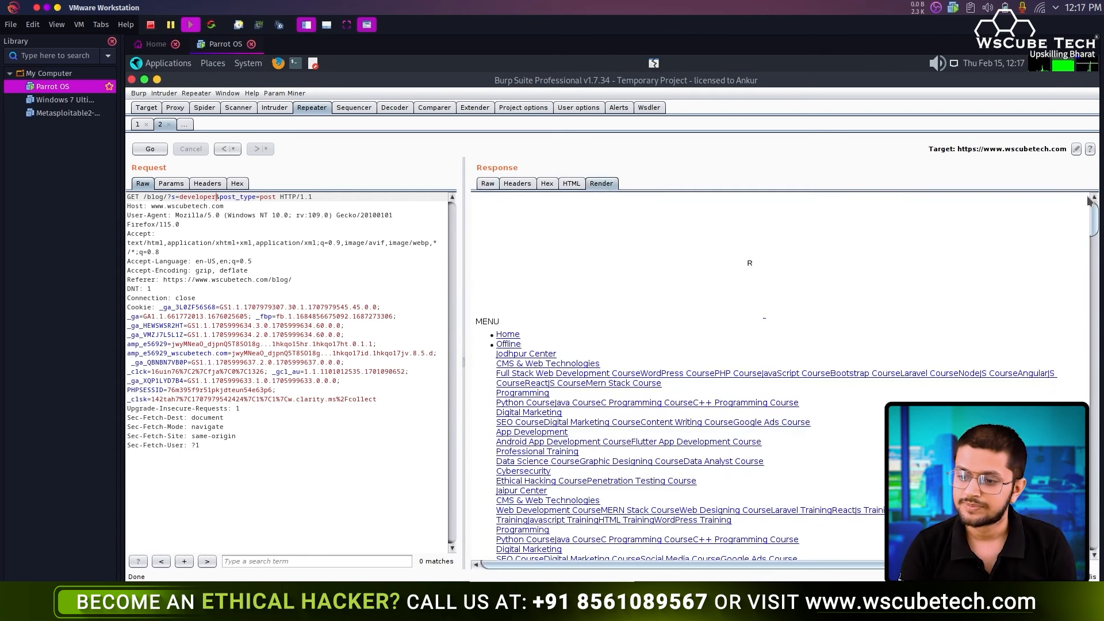
left_click_drag(1093, 217, 1093, 268)
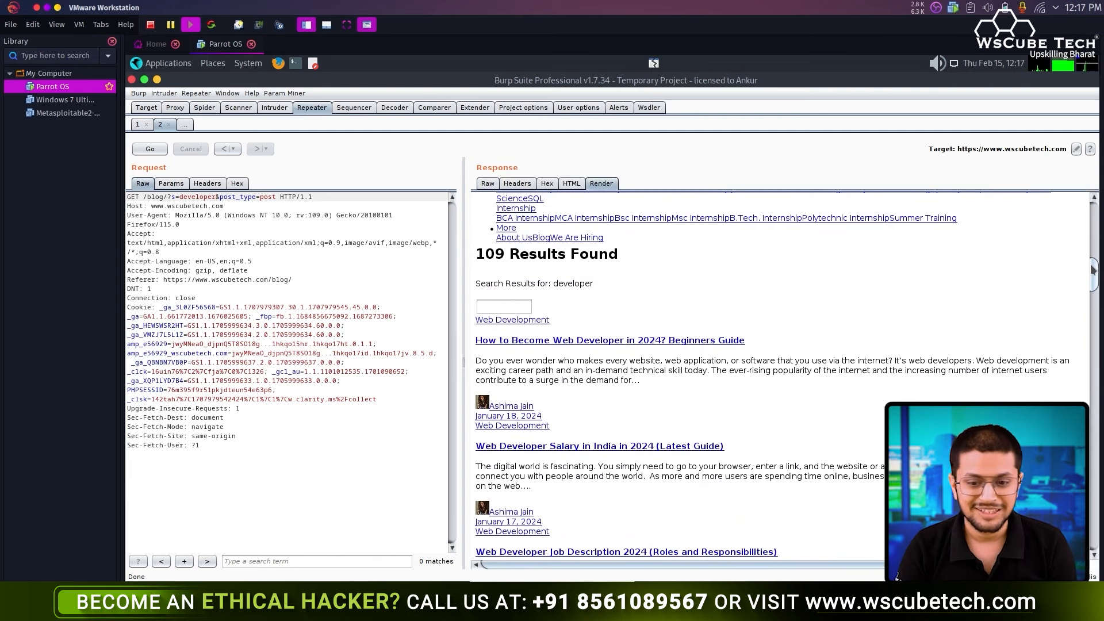
left_click_drag(1093, 268, 1093, 173)
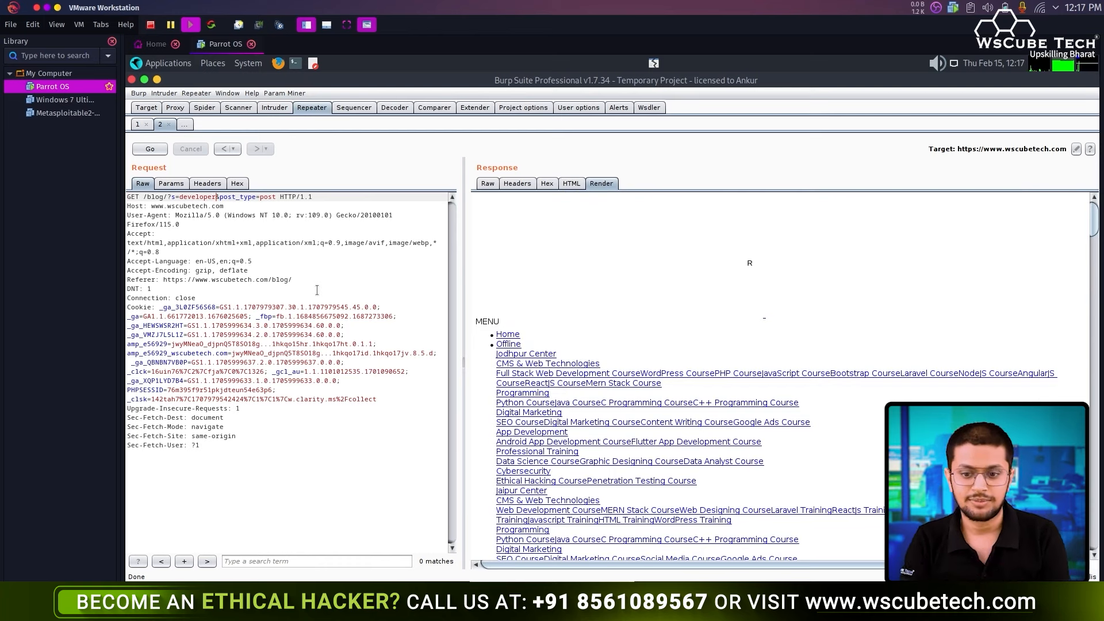
right_click(353, 269)
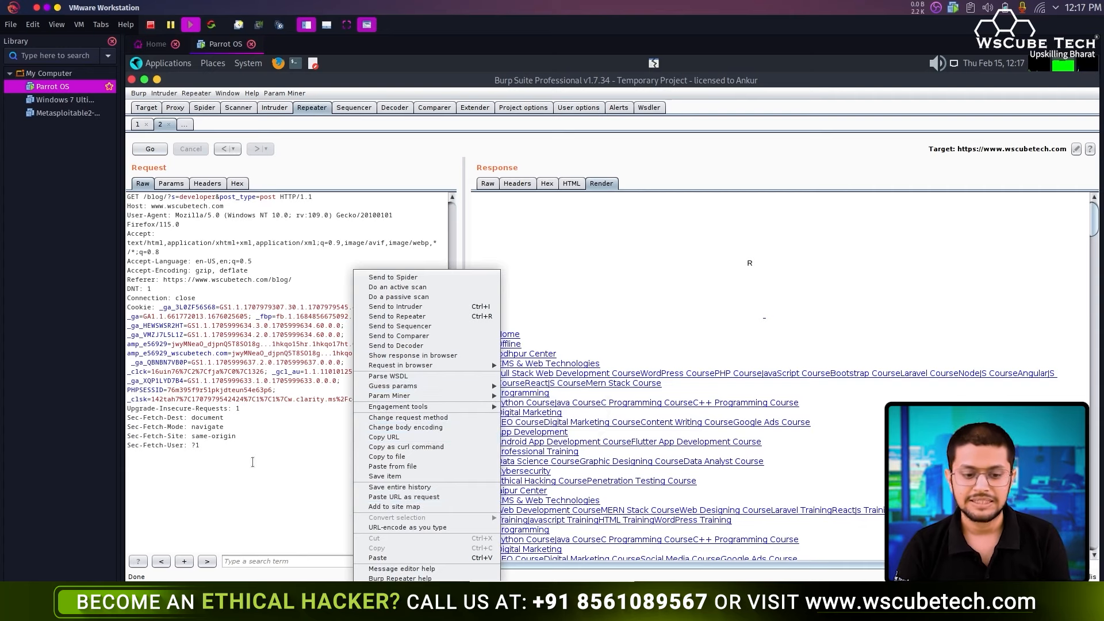
key("Escape")
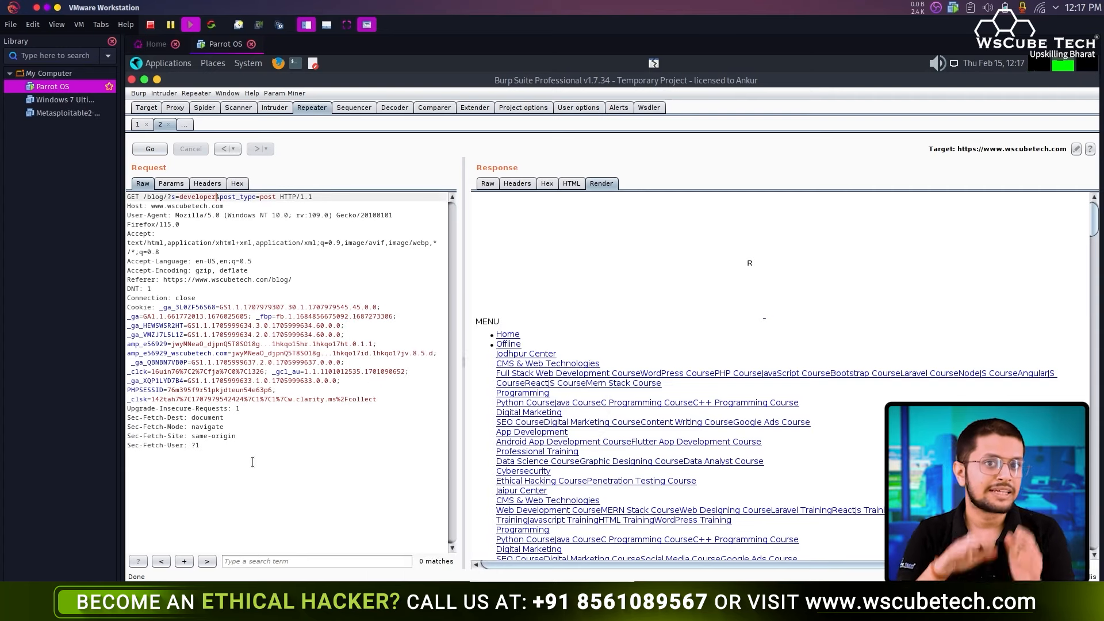
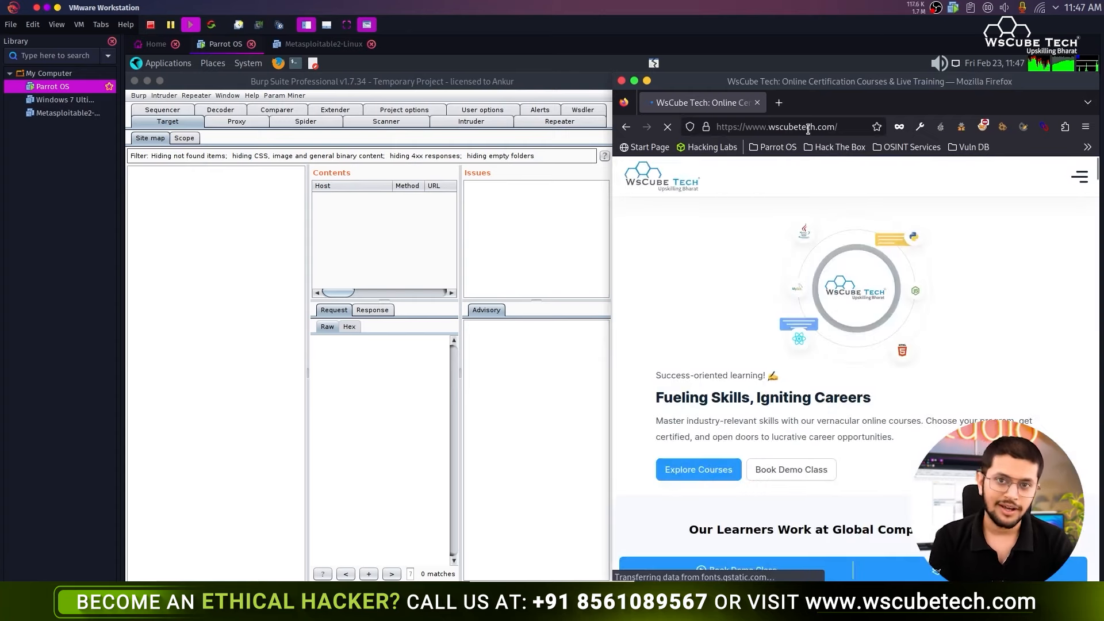
left_click(983, 126)
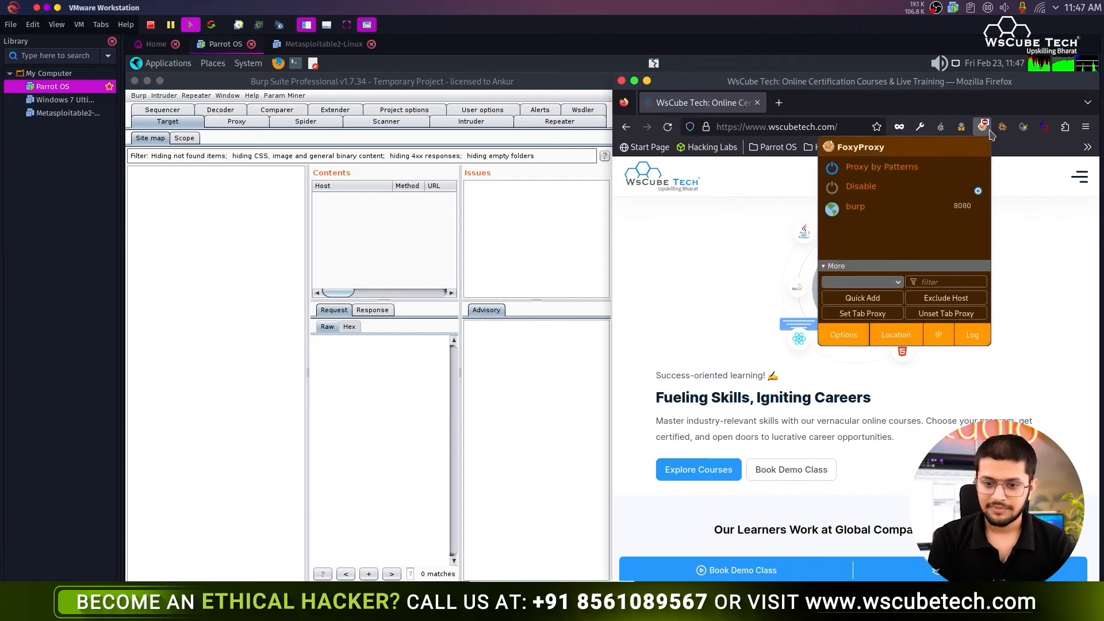
left_click(935, 207)
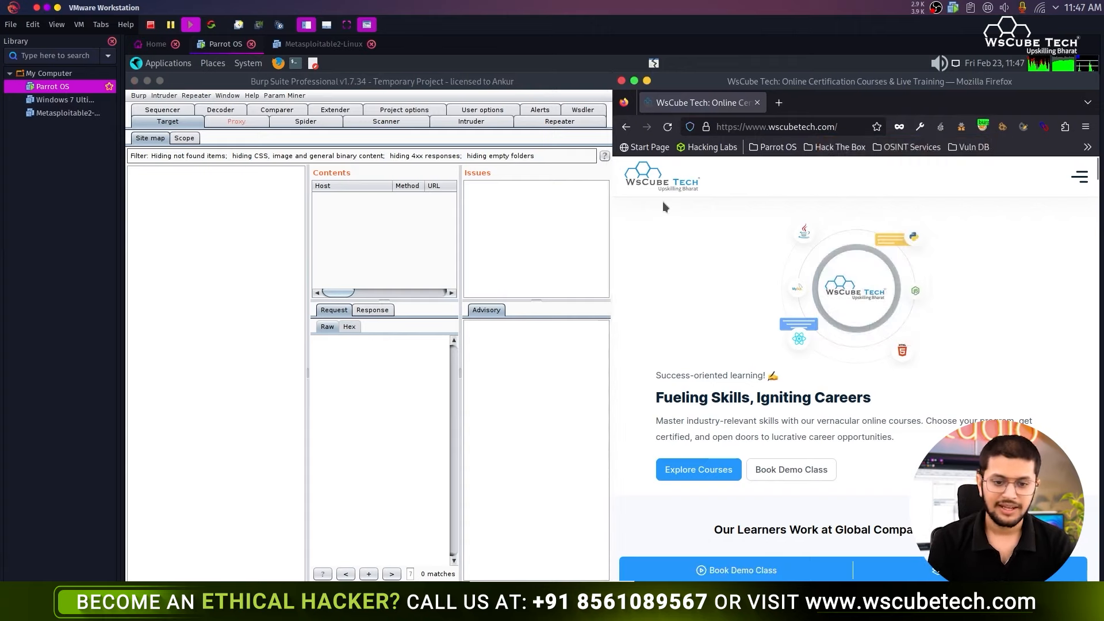
left_click(236, 121)
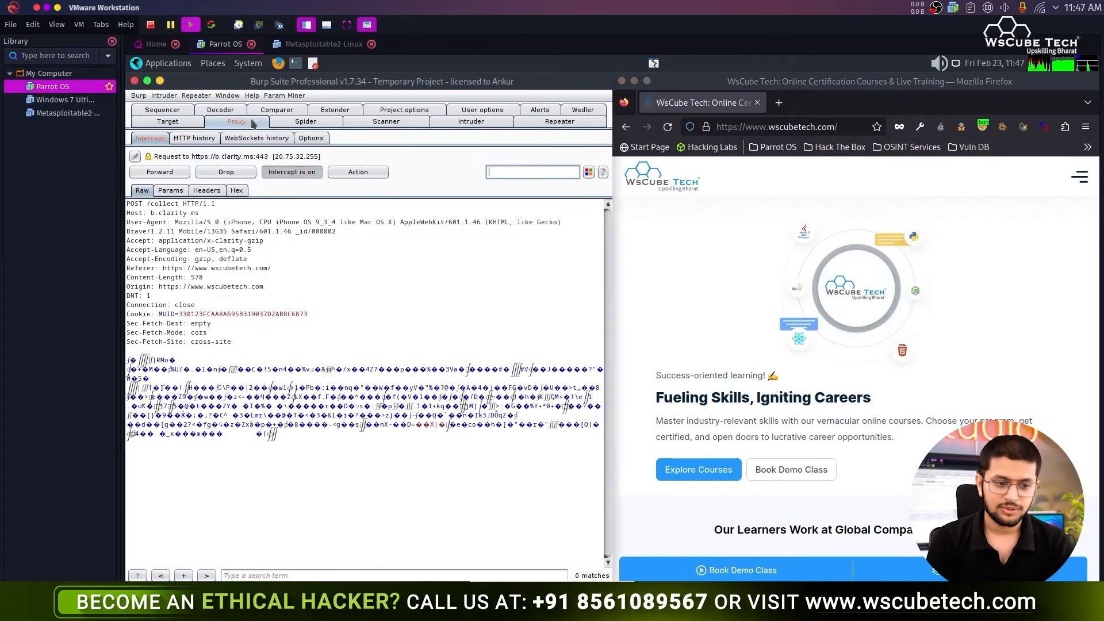
left_click(293, 172)
left_click(161, 121)
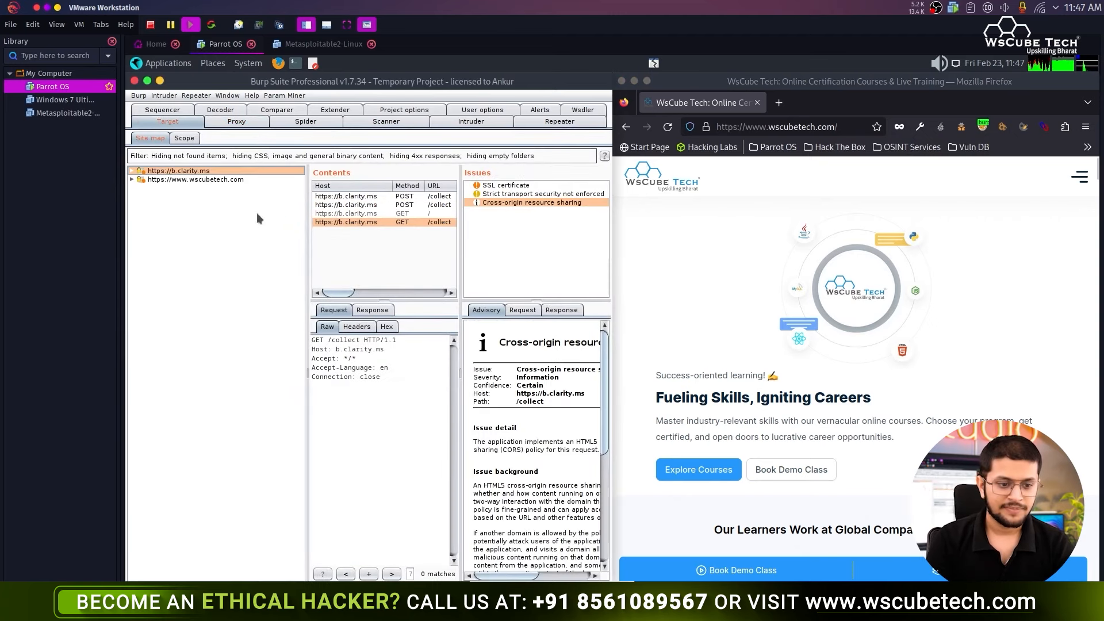
left_click(226, 180)
right_click(225, 181)
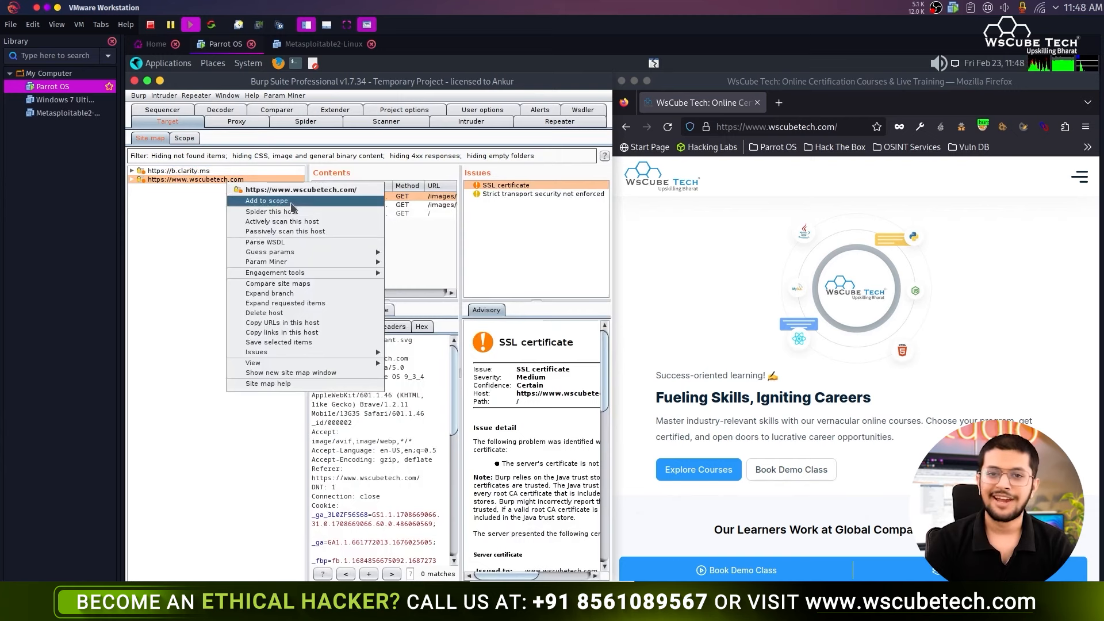
left_click(292, 201)
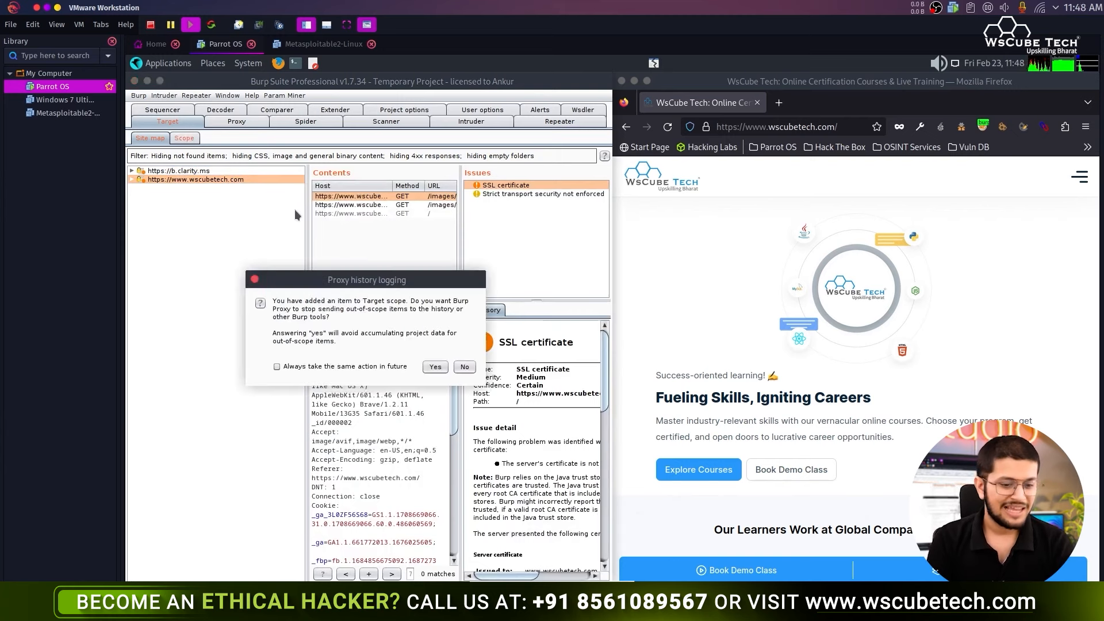
left_click(429, 362)
- Filter the site map to show only in-scope items
left_click(405, 172)
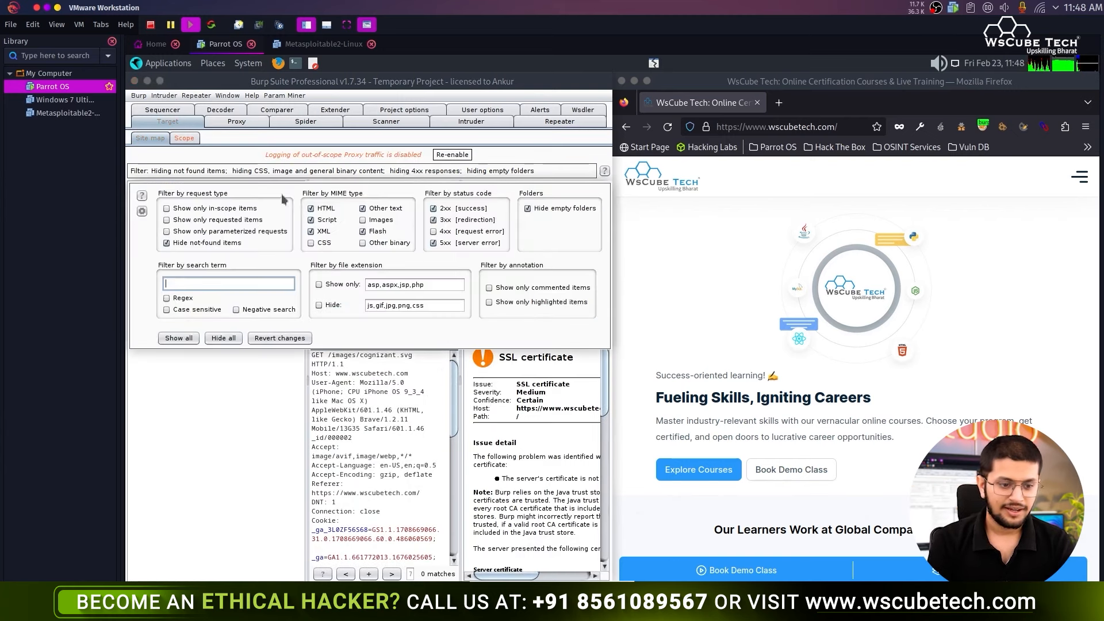
left_click(181, 210)
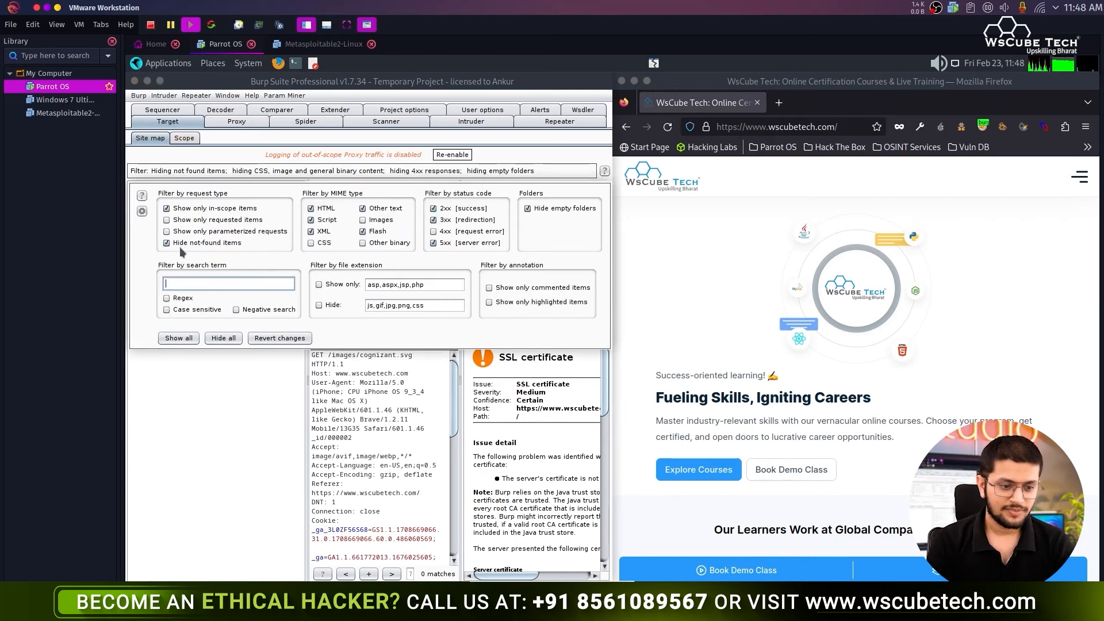
left_click(165, 416)
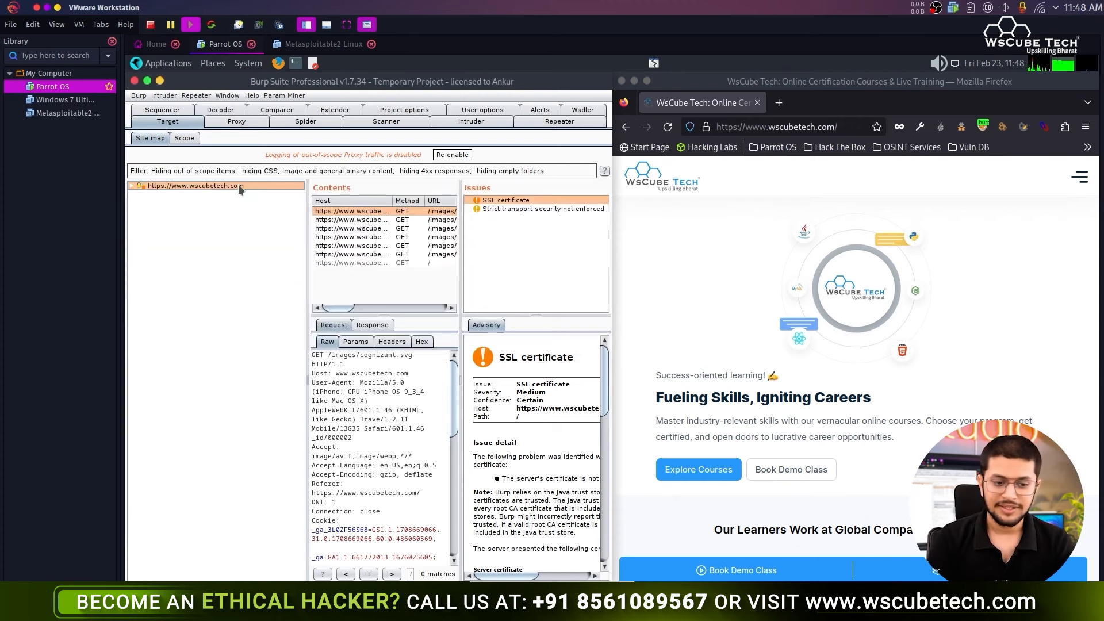
- Maximize Burp and review the Strict transport security, SSL certificate and Cacheable HTTPS response issues
double_click(516, 81)
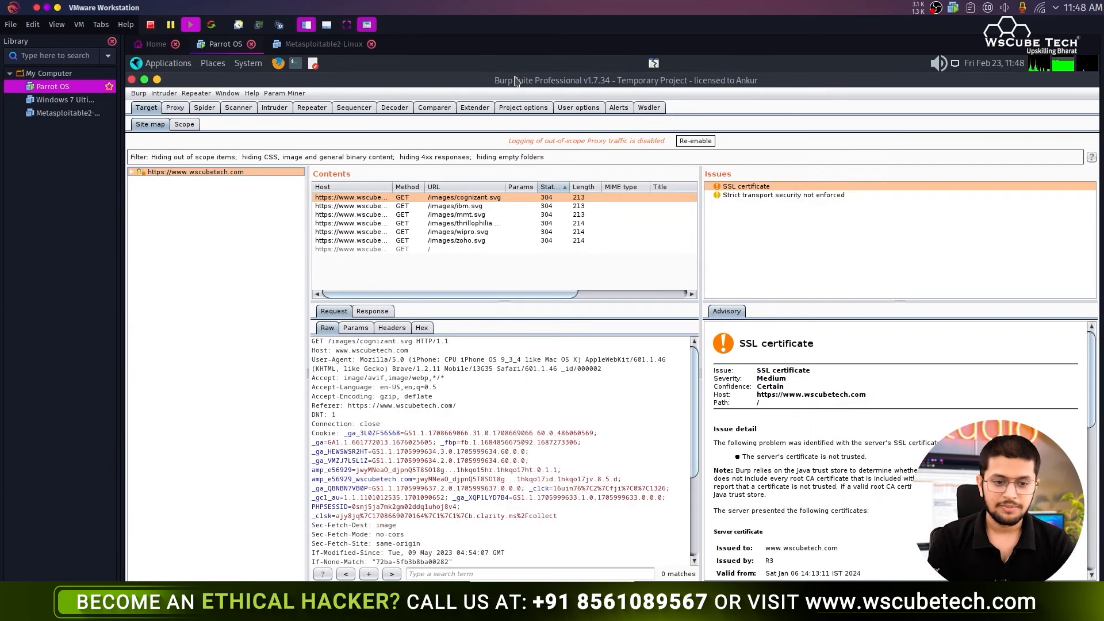
left_click(249, 111)
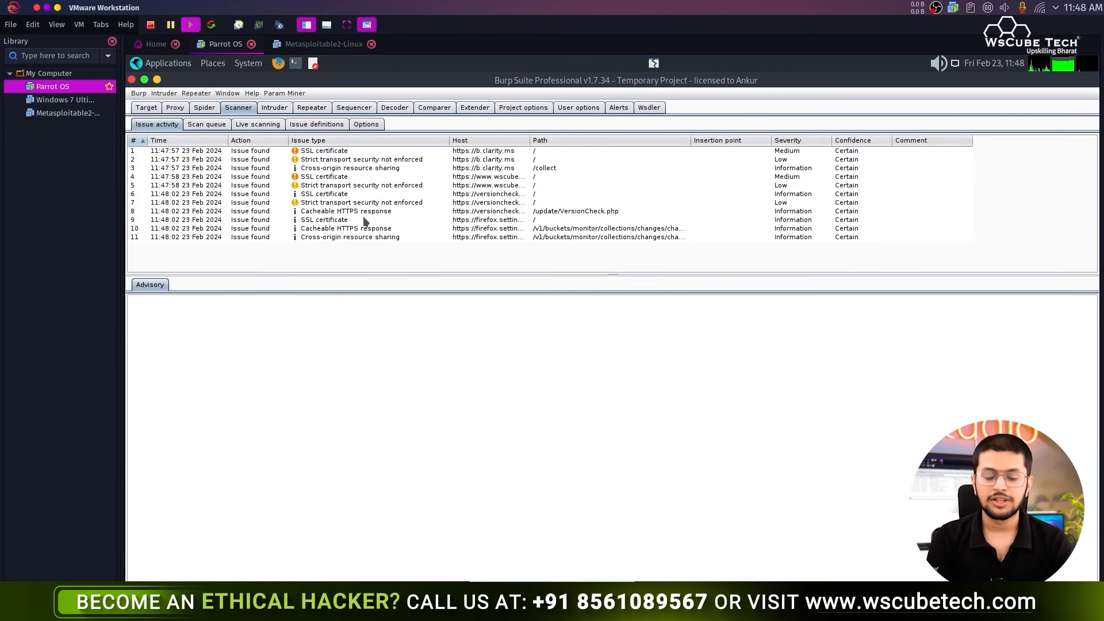
left_click(494, 185)
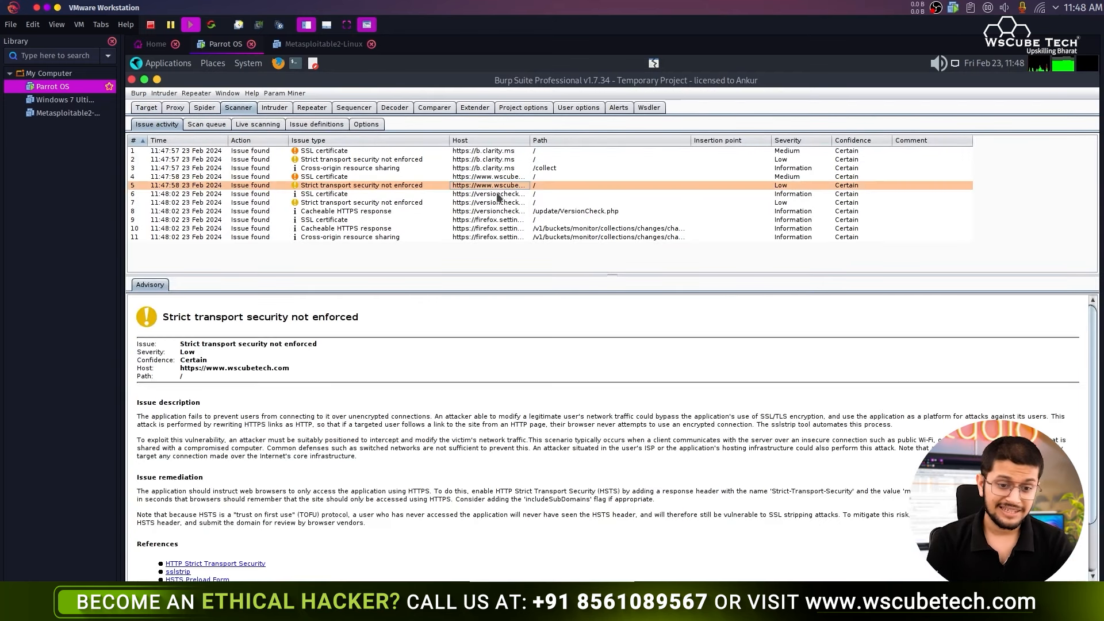
left_click(497, 195)
left_click(506, 213)
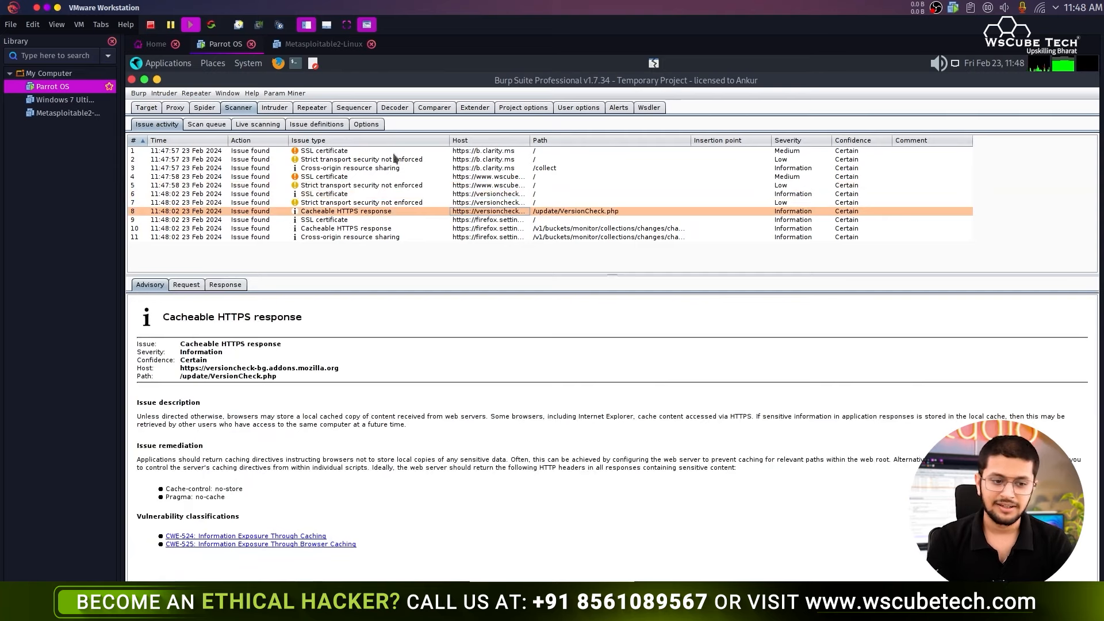
- Scroll through the scanner settings, then return to the Issue activity list
left_click(365, 125)
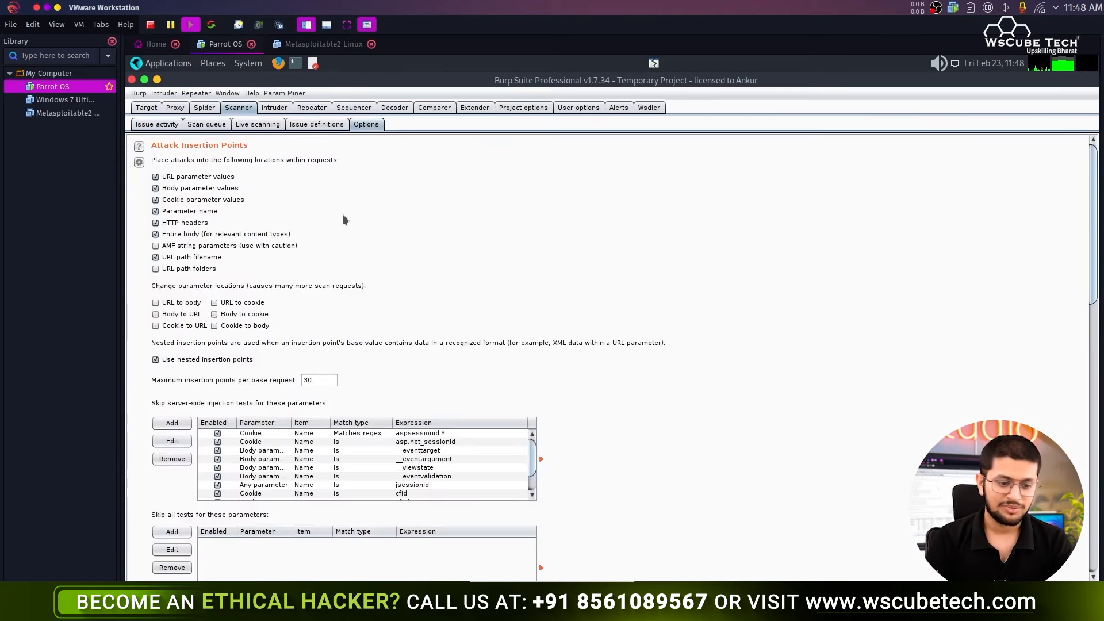
scroll(355, 264, "down", 4)
scroll(368, 373, "down", 3)
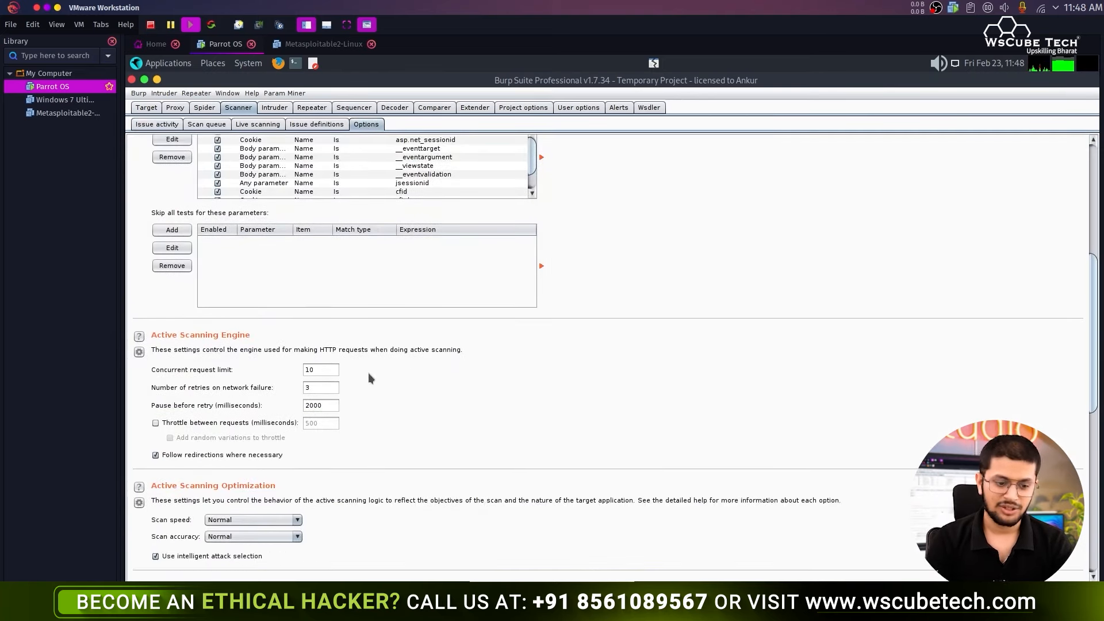
scroll(368, 373, "down", 5)
scroll(395, 434, "down", 1)
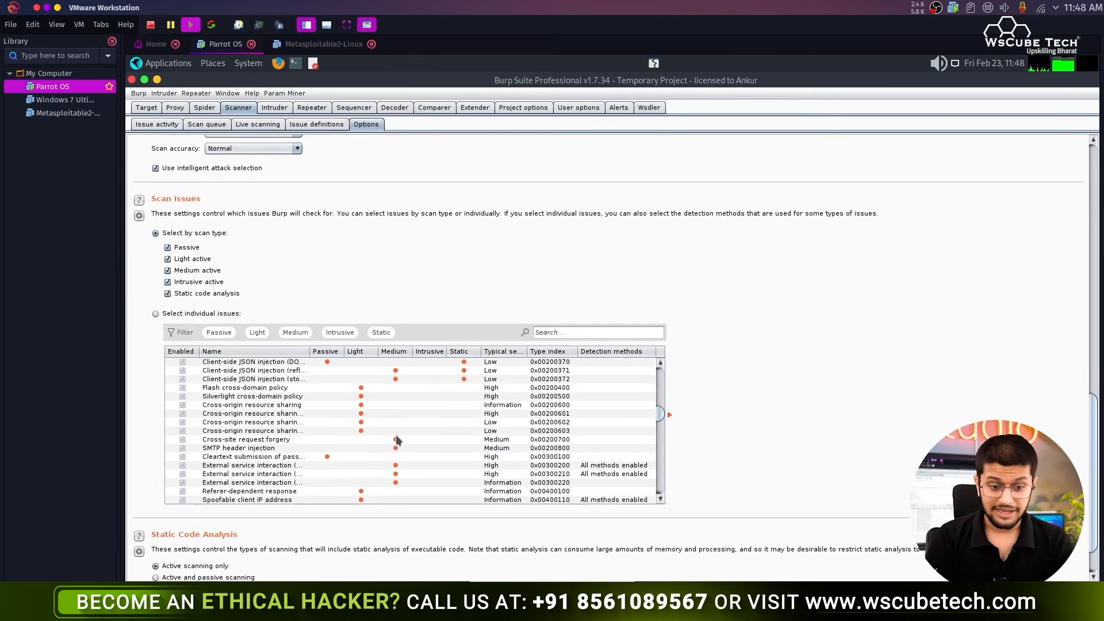
scroll(395, 436, "down", 5)
scroll(720, 422, "down", 2)
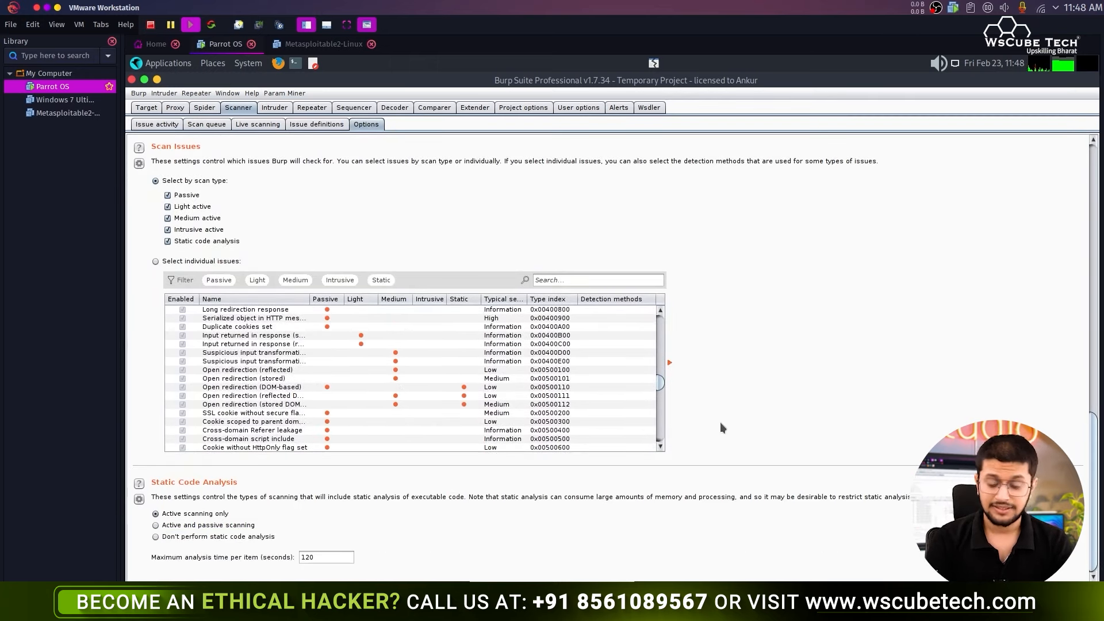
scroll(720, 427, "up", 14)
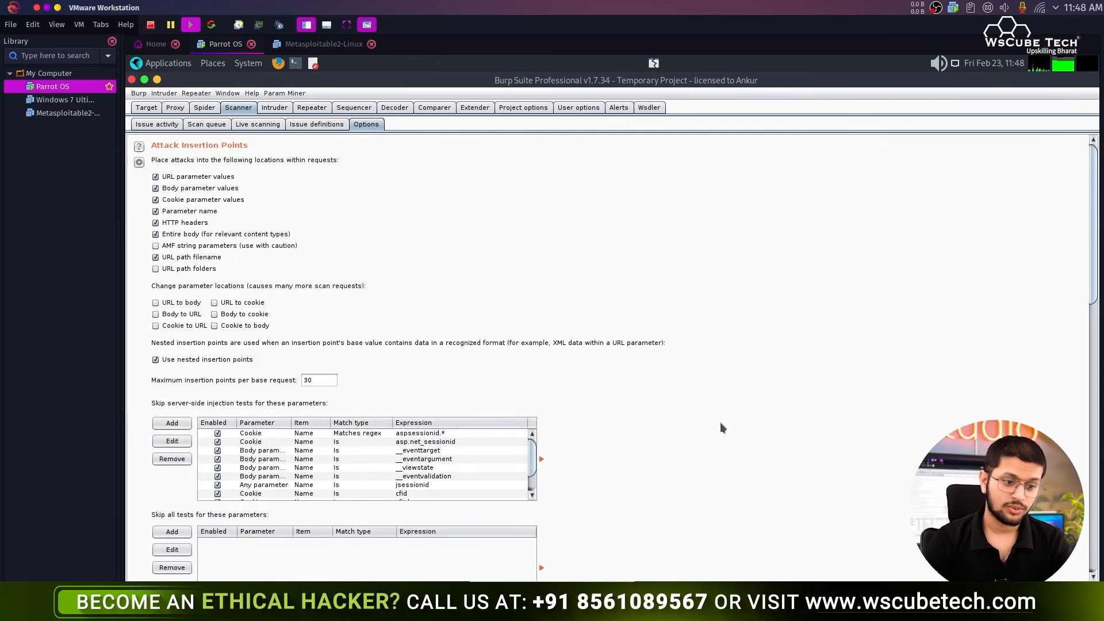
left_click(158, 125)
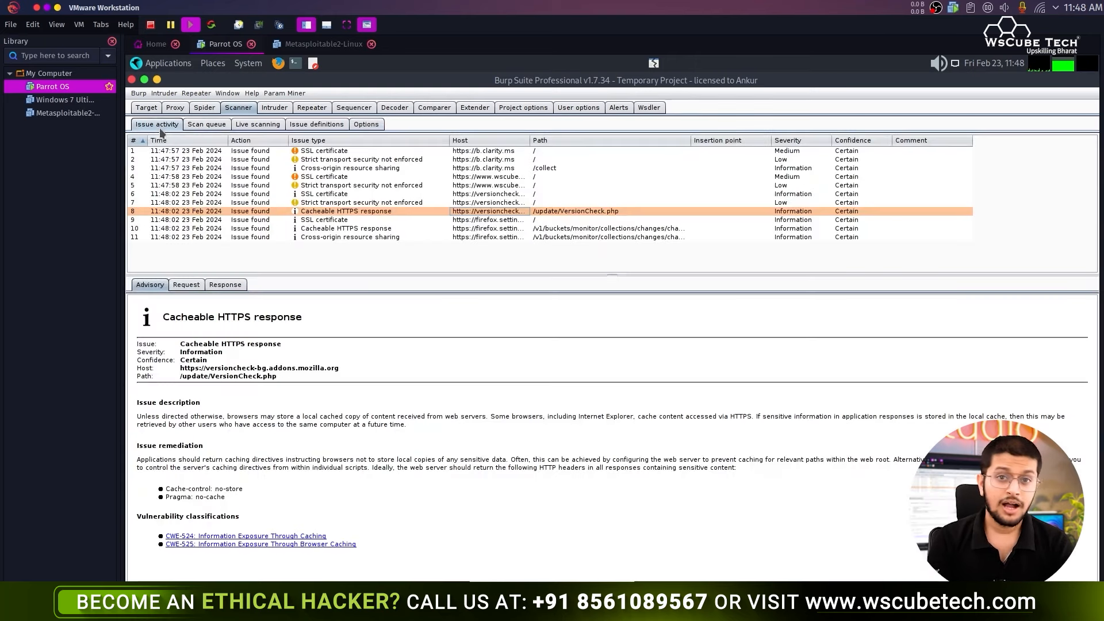
- Set Live Passive Scanning to Don't scan and return to the Issue activity list
left_click(257, 125)
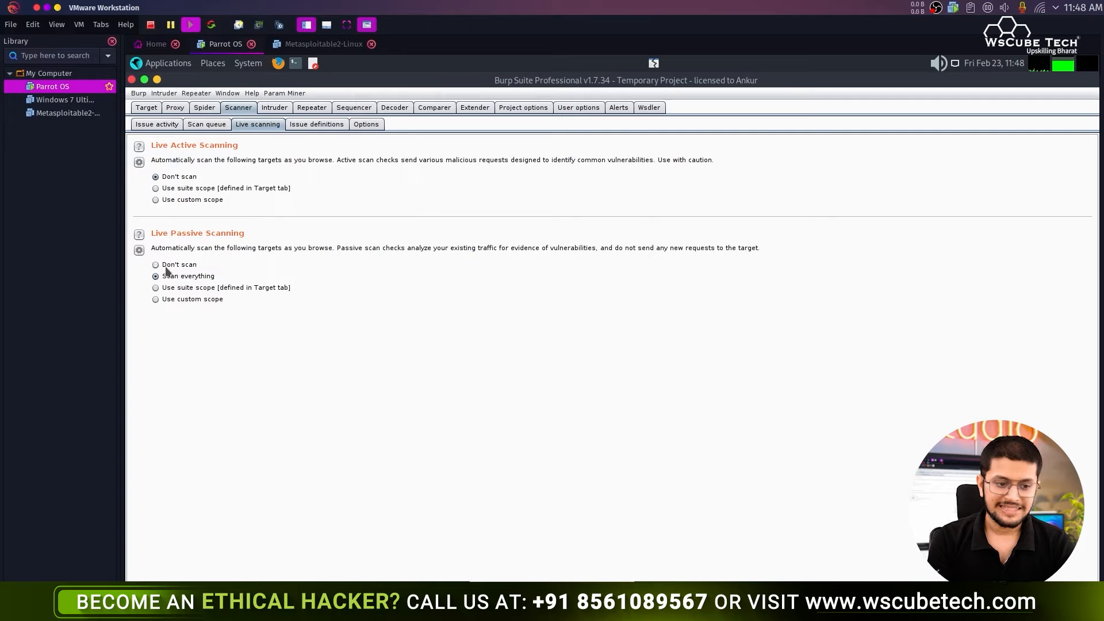
left_click(187, 288)
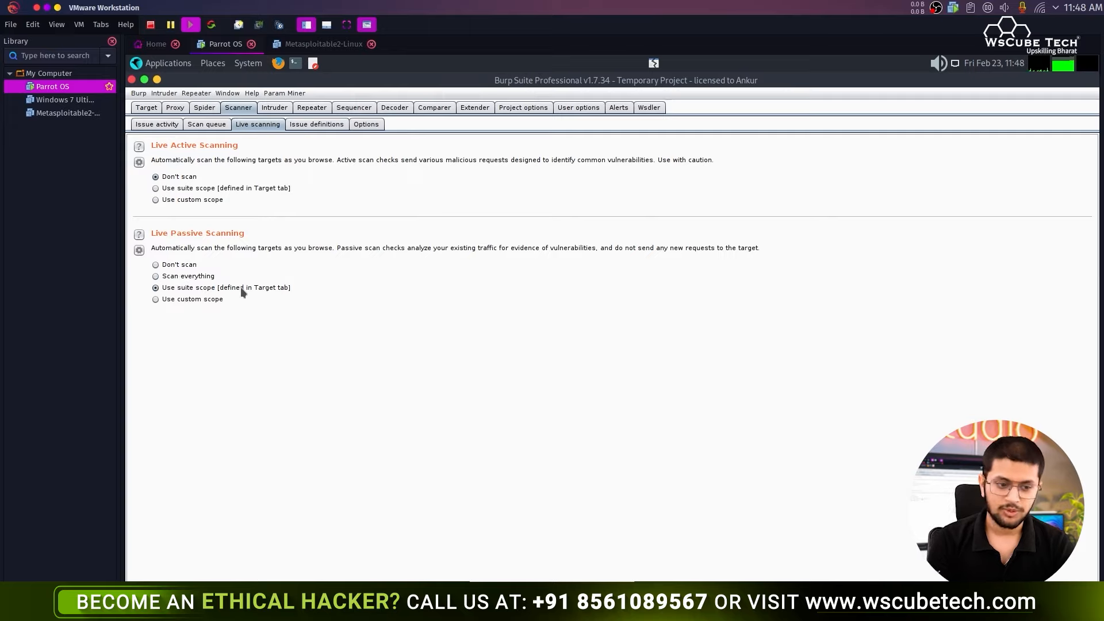
left_click(190, 267)
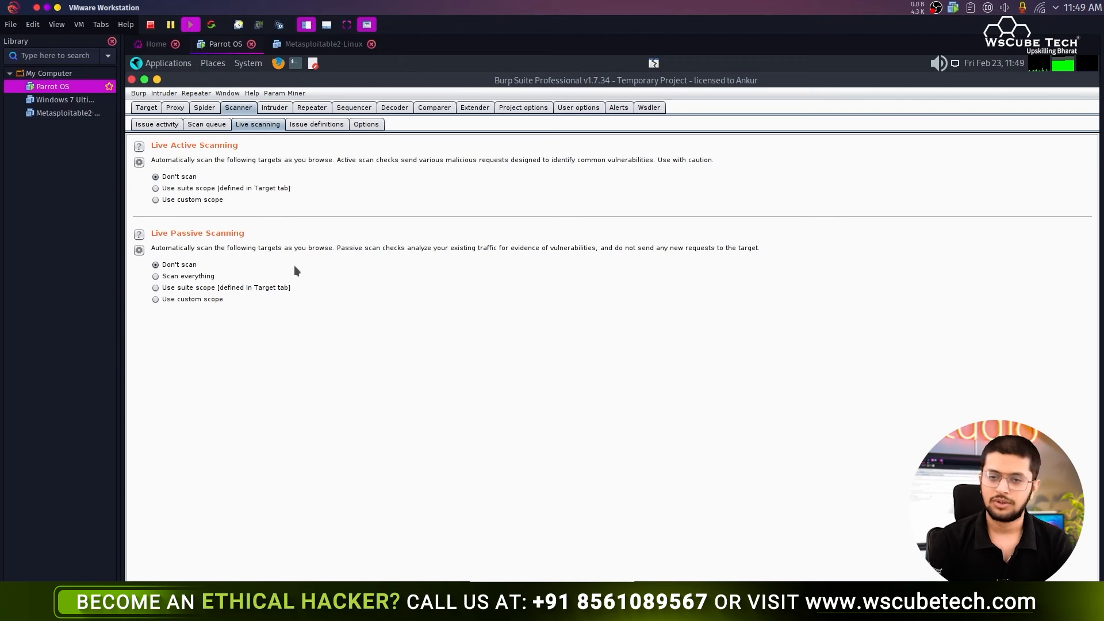
left_click(172, 125)
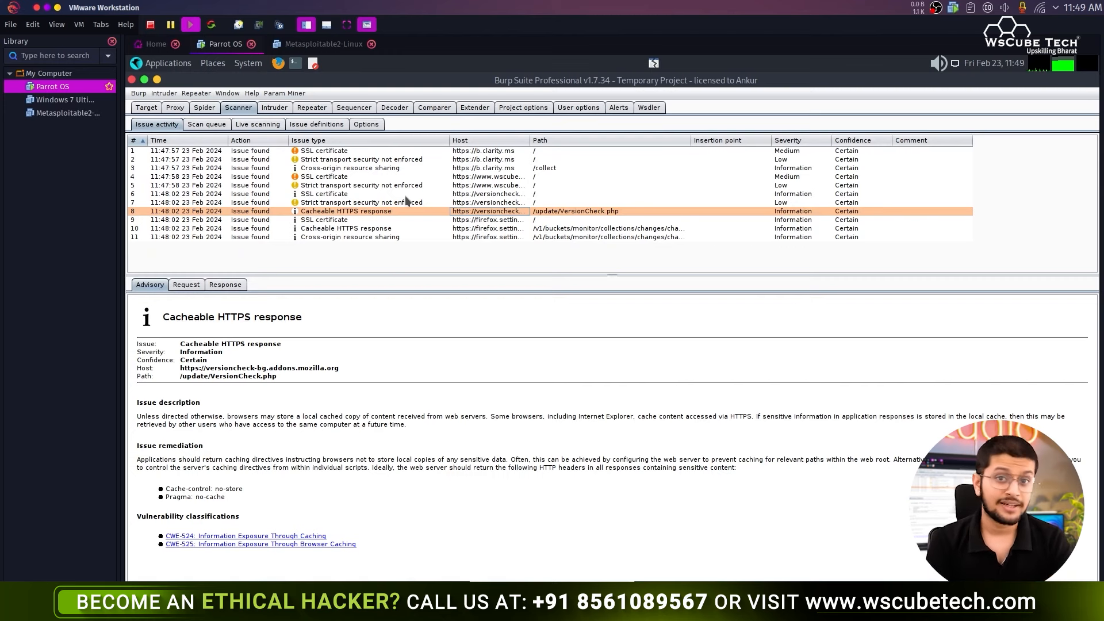
left_click(146, 108)
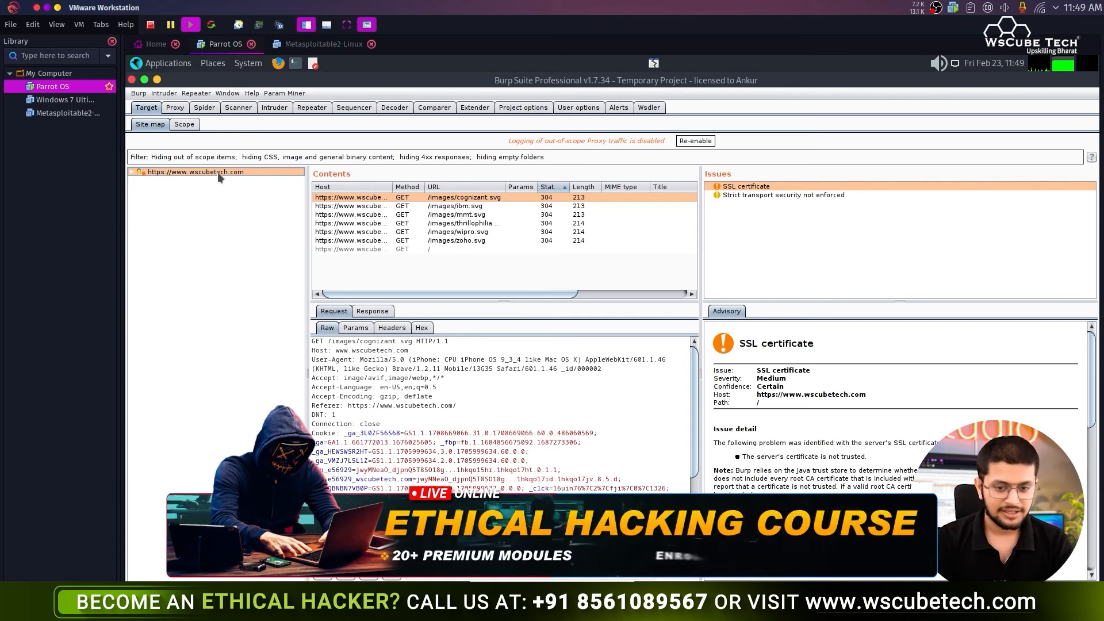
right_click(217, 172)
left_click(171, 197)
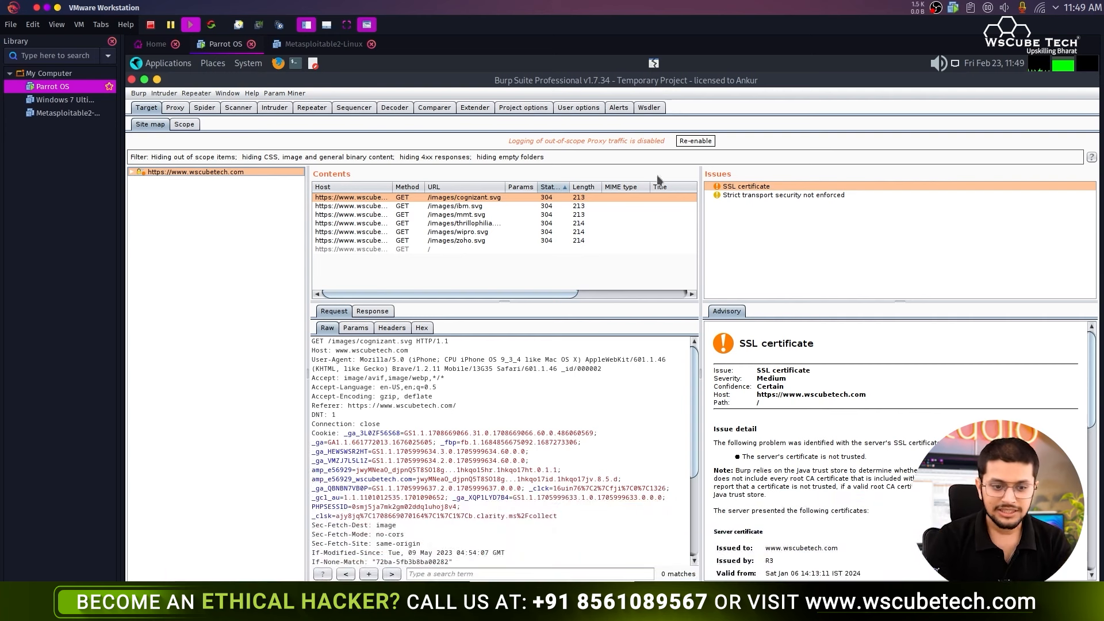
left_click(756, 196)
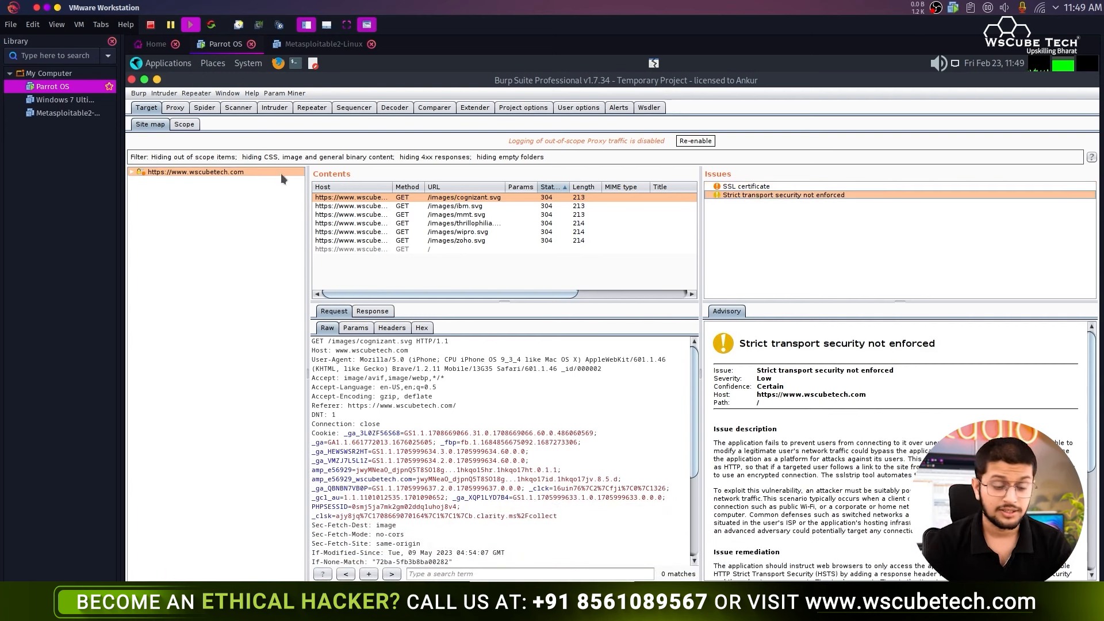
right_click(214, 172)
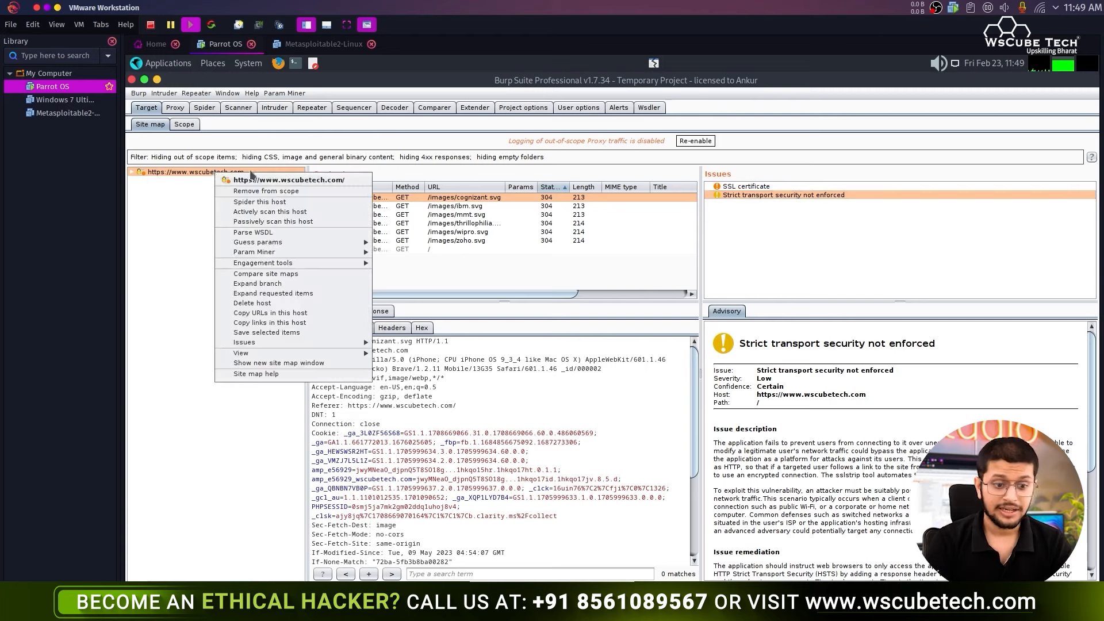
left_click(305, 222)
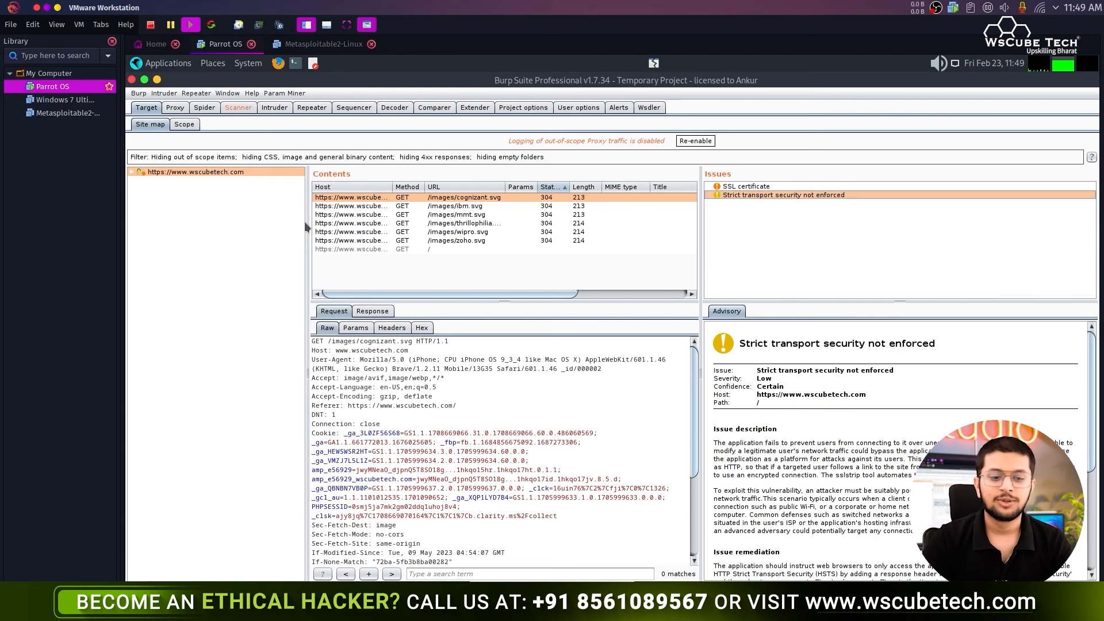
left_click(237, 109)
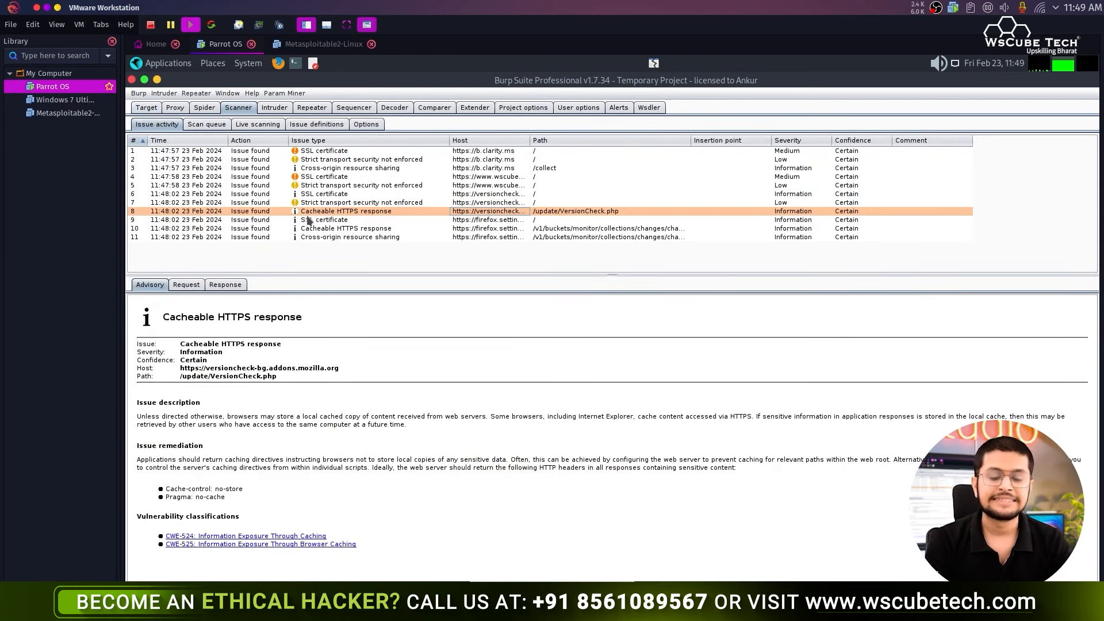
left_click(316, 124)
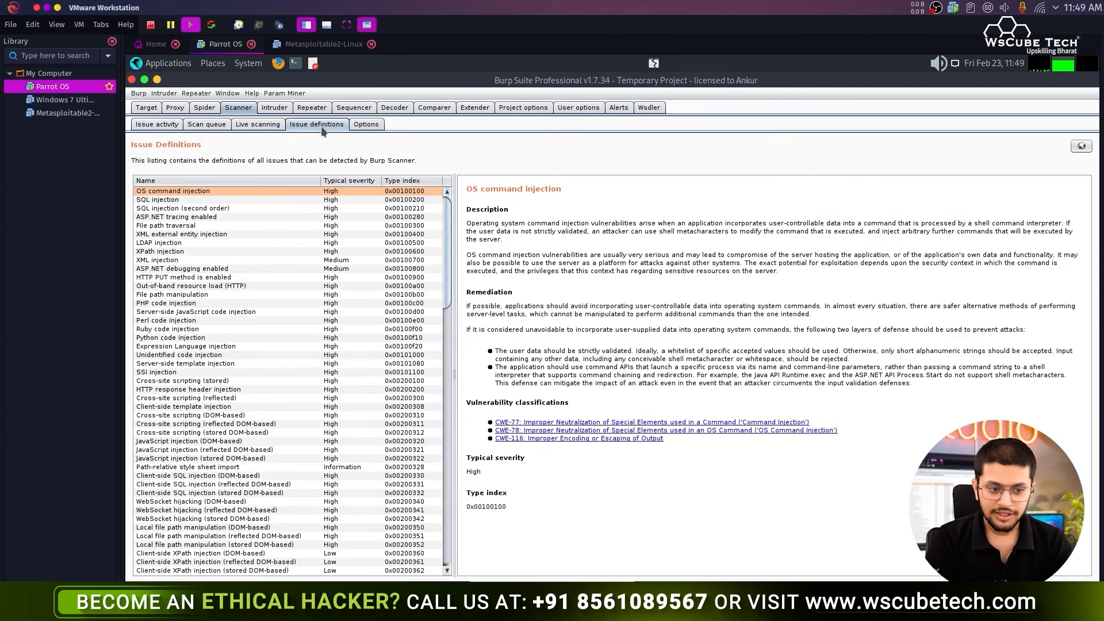
left_click(255, 337)
left_click(264, 397)
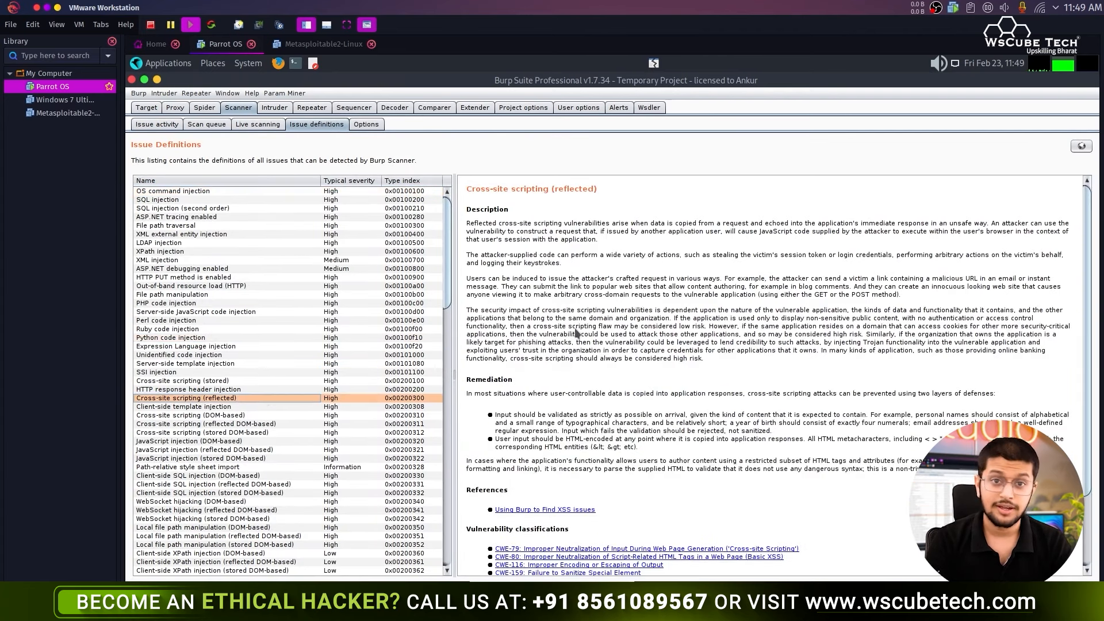
left_click(162, 125)
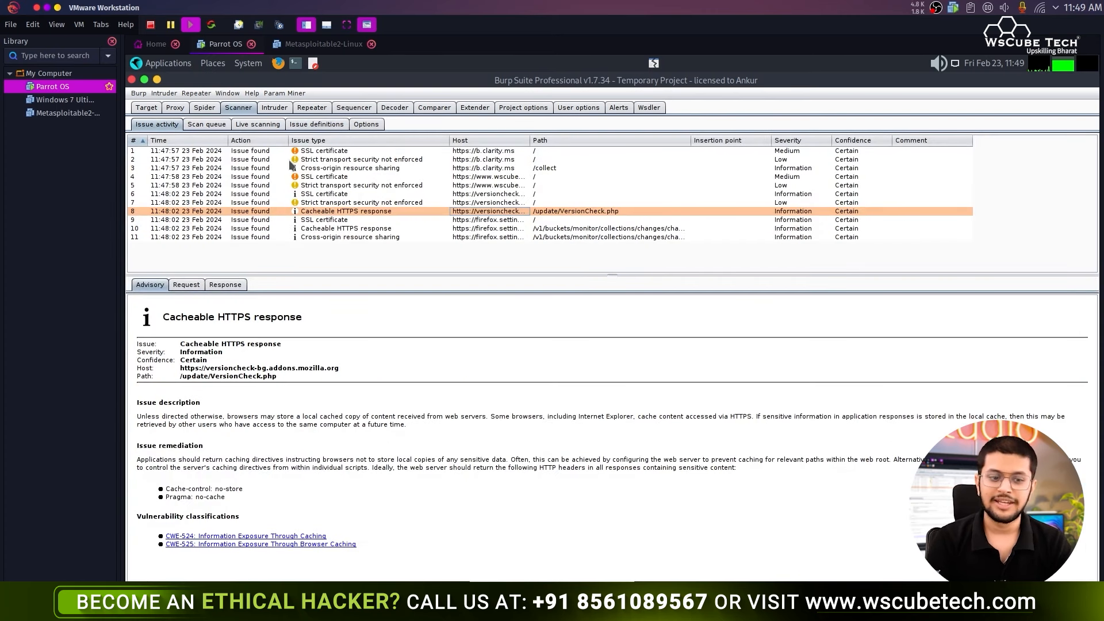
left_click(205, 125)
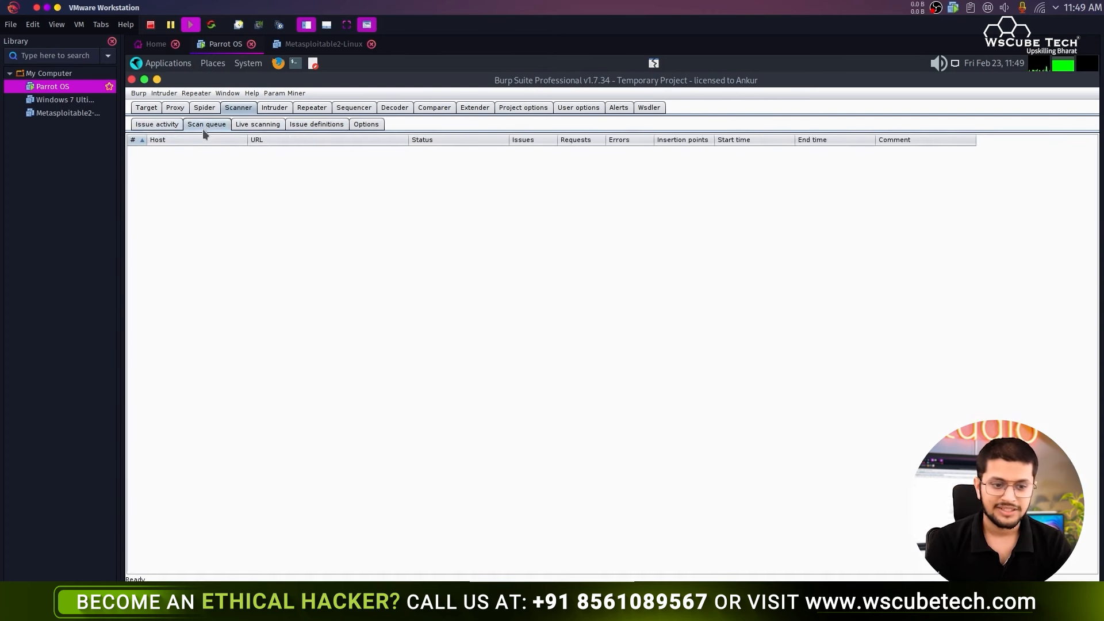
left_click(156, 128)
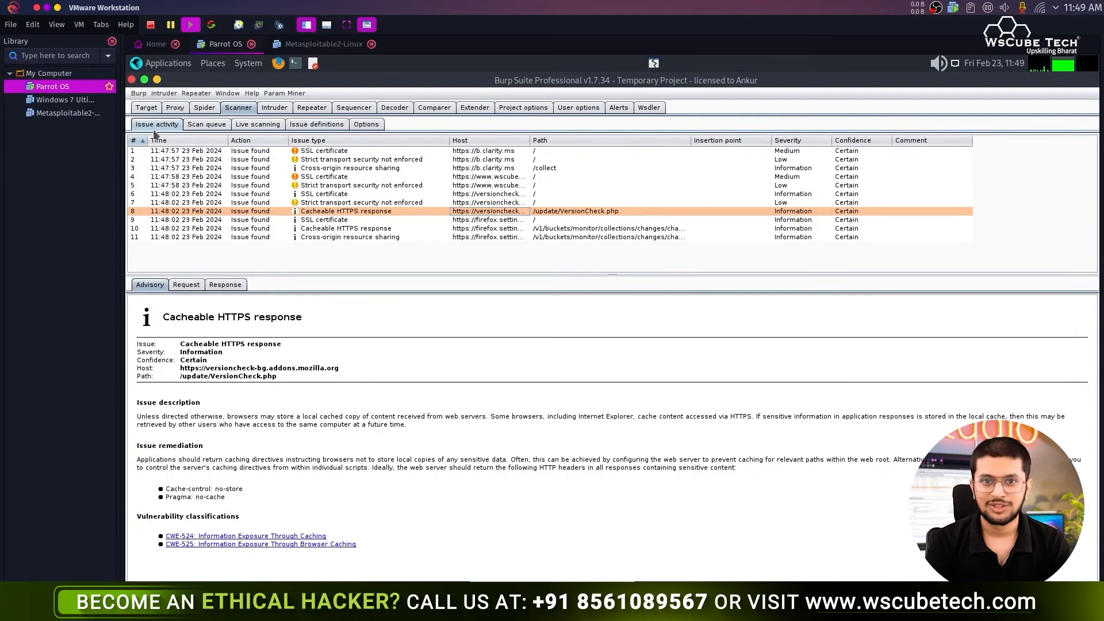
left_click(146, 108)
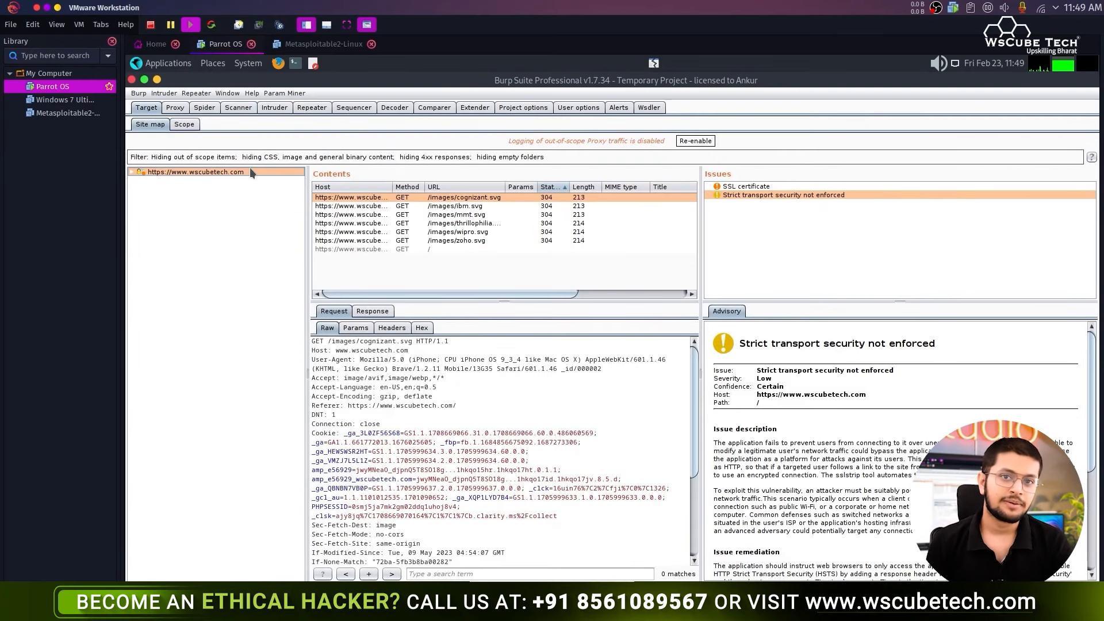
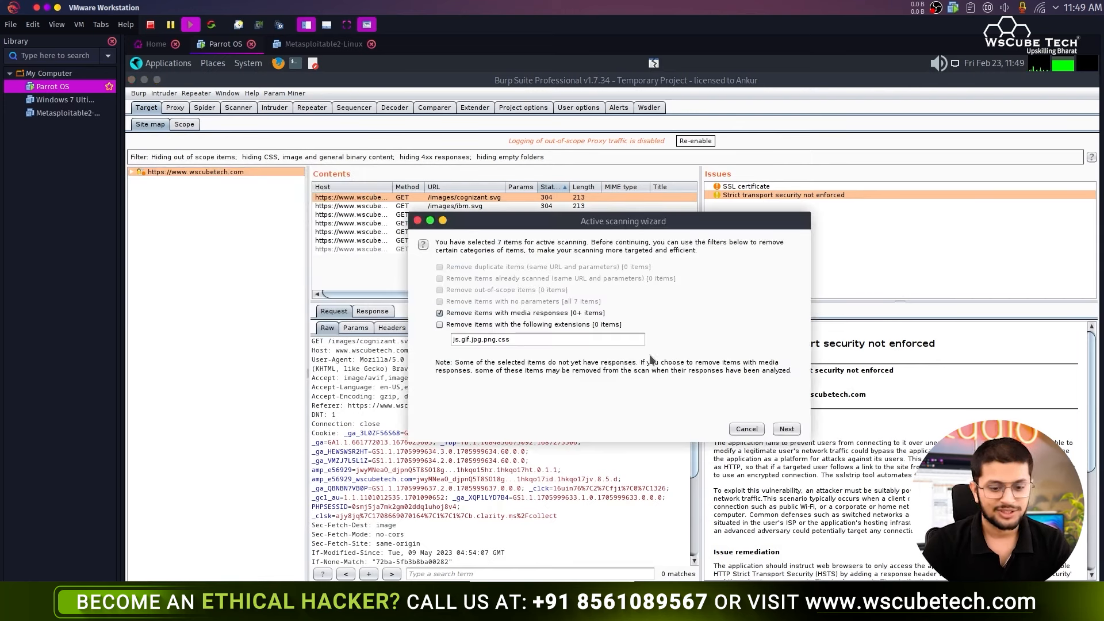
- Start the active scan of the seven selected items and check the issues found so far
left_click(783, 429)
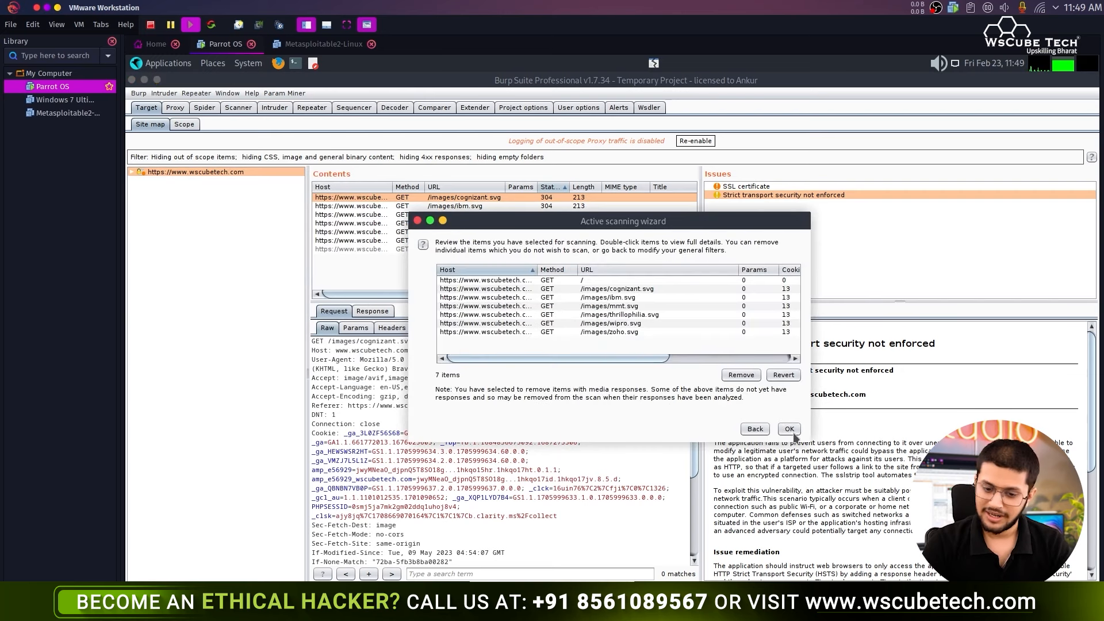
left_click(790, 430)
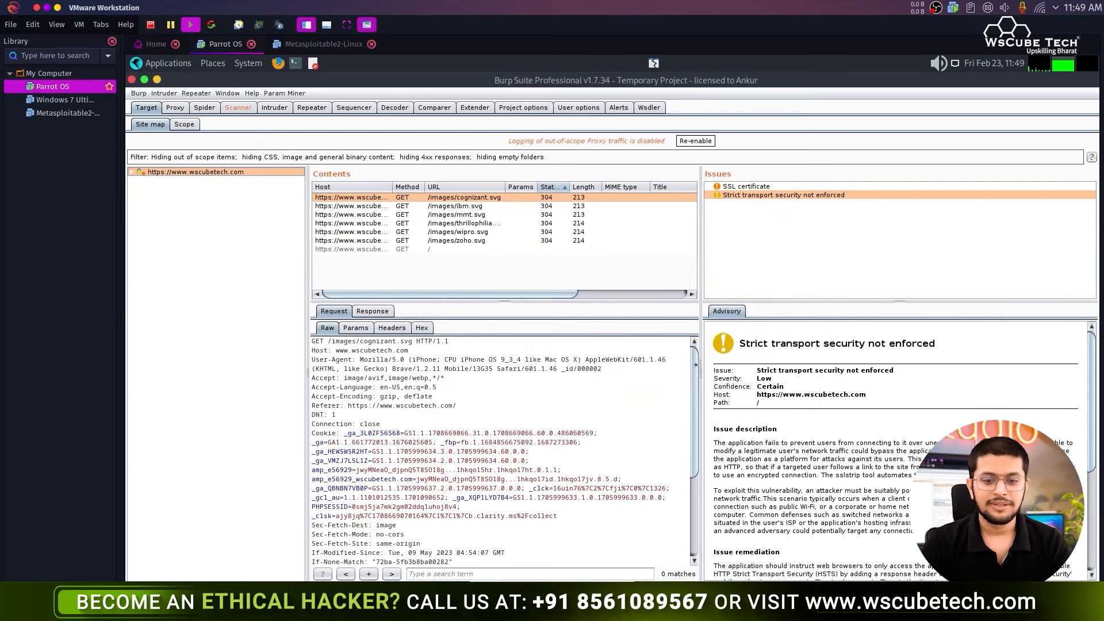
left_click(238, 107)
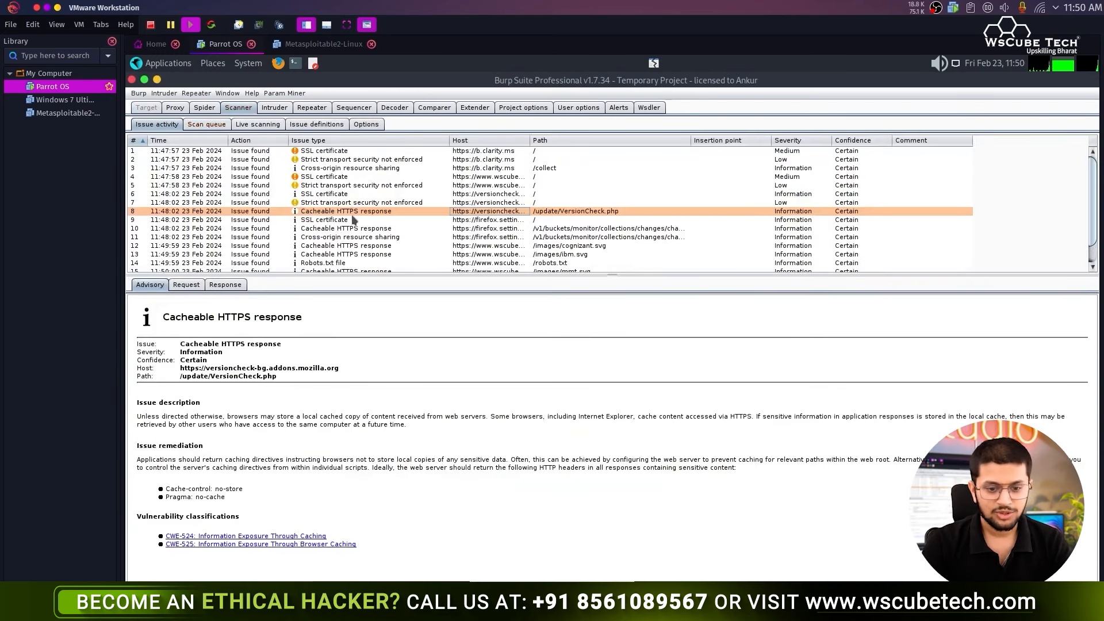
scroll(366, 243, "down", 2)
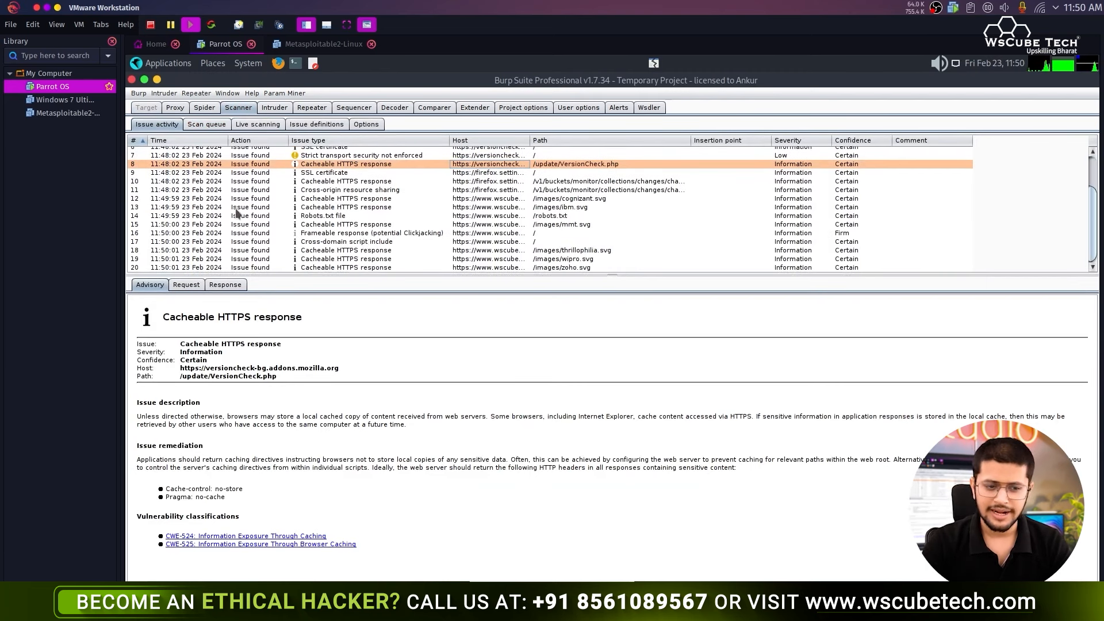
- In the wscubetech.com site map, move through the findings to the Robots.txt file issue
left_click(146, 108)
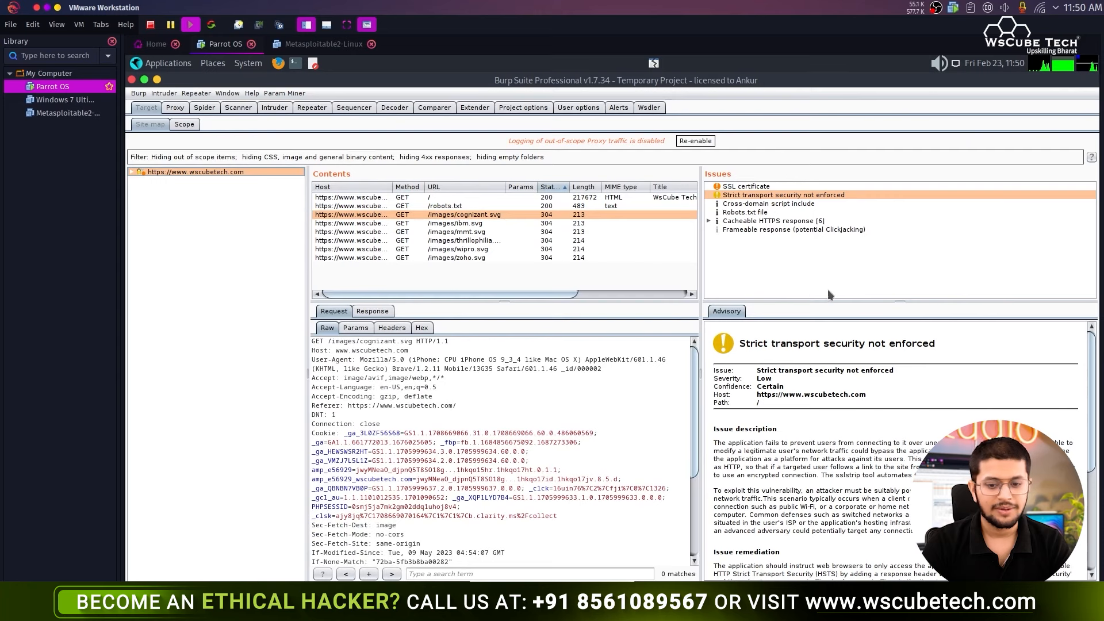
key("Down")
left_click(777, 219)
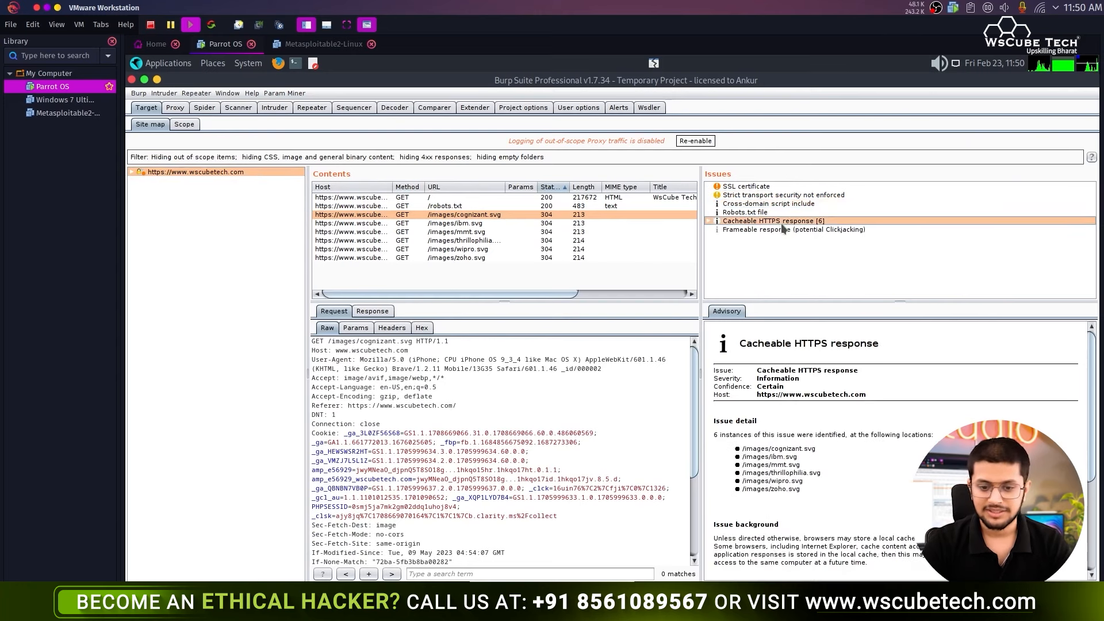
left_click(758, 213)
scroll(827, 409, "down", 3)
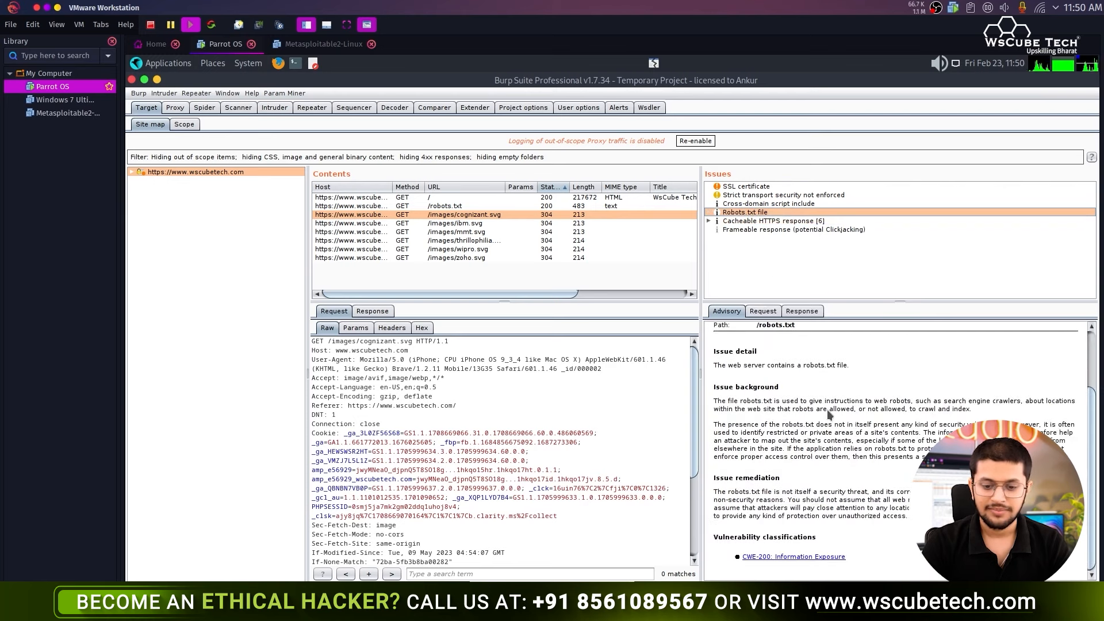
scroll(831, 408, "up", 3)
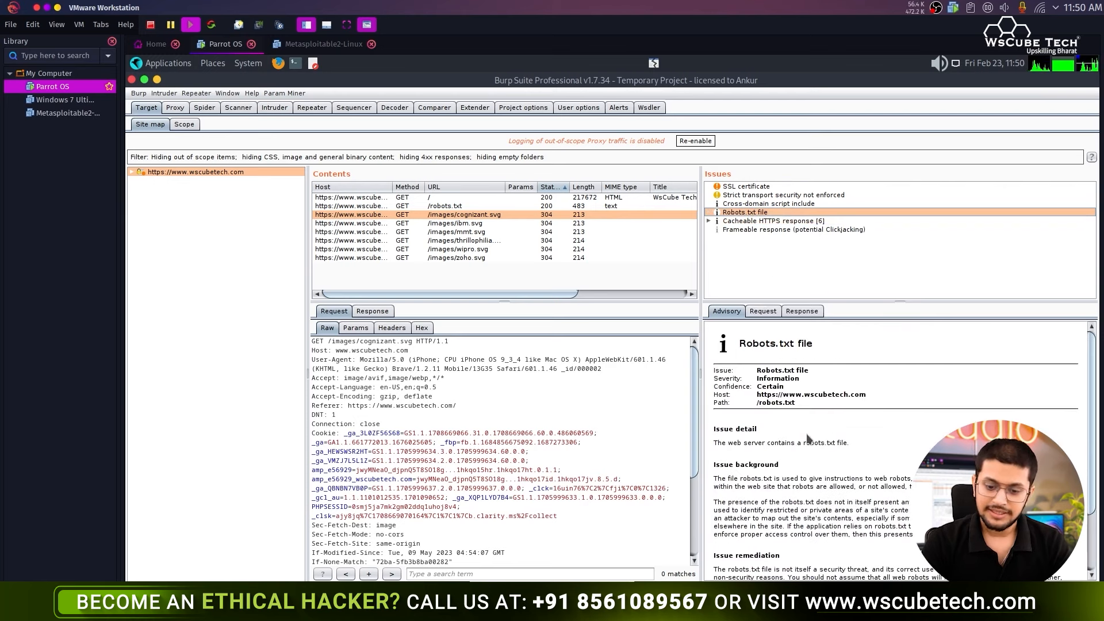
scroll(809, 438, "down", 3)
scroll(742, 399, "up", 3)
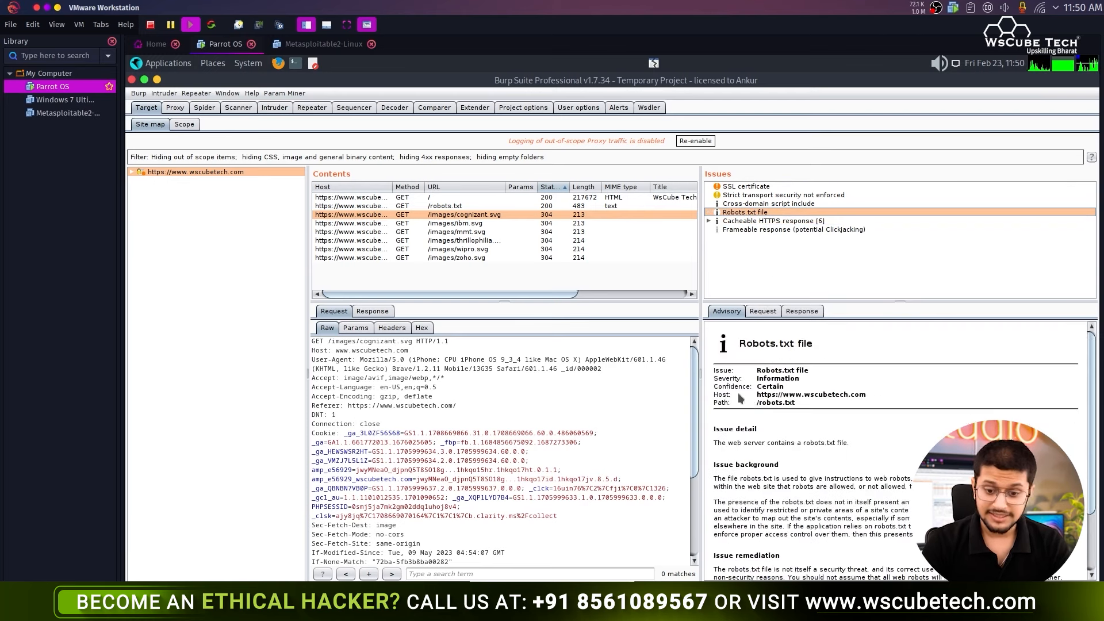
- Examine the Robots.txt advisory's Certain confidence, its raw request and the server response
double_click(758, 389)
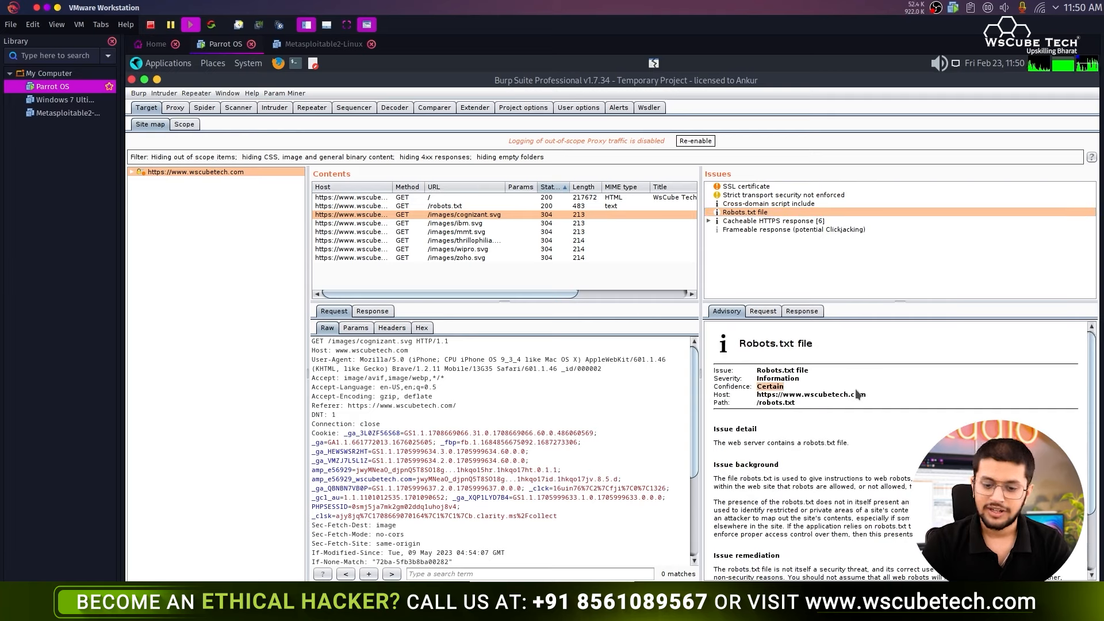
left_click(799, 389)
left_click_drag(713, 386, 755, 389)
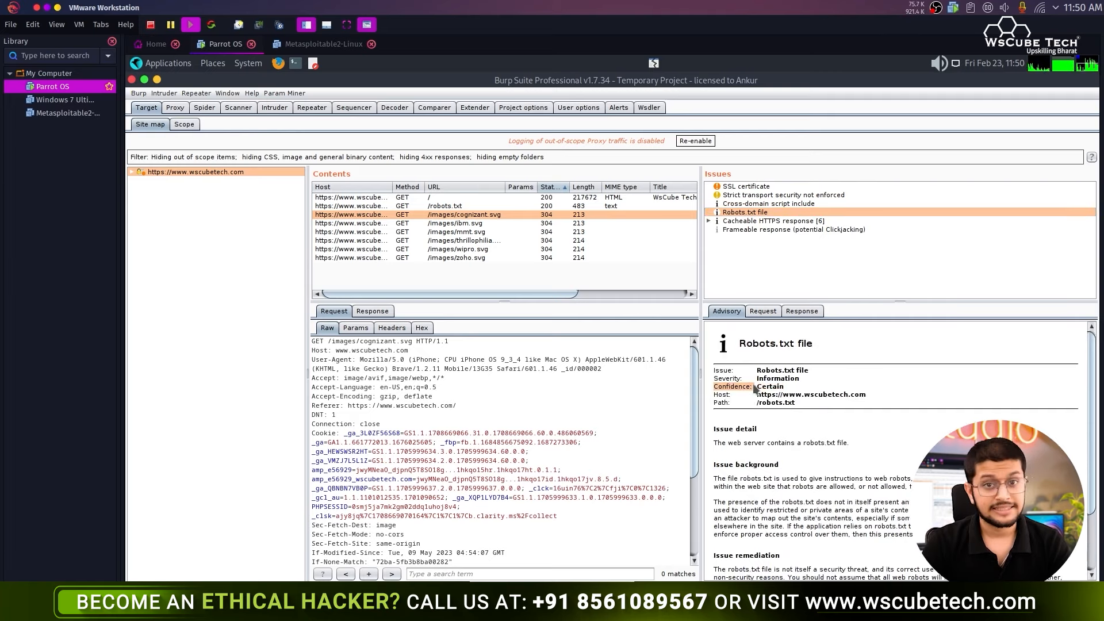
left_click(755, 389)
left_click(764, 315)
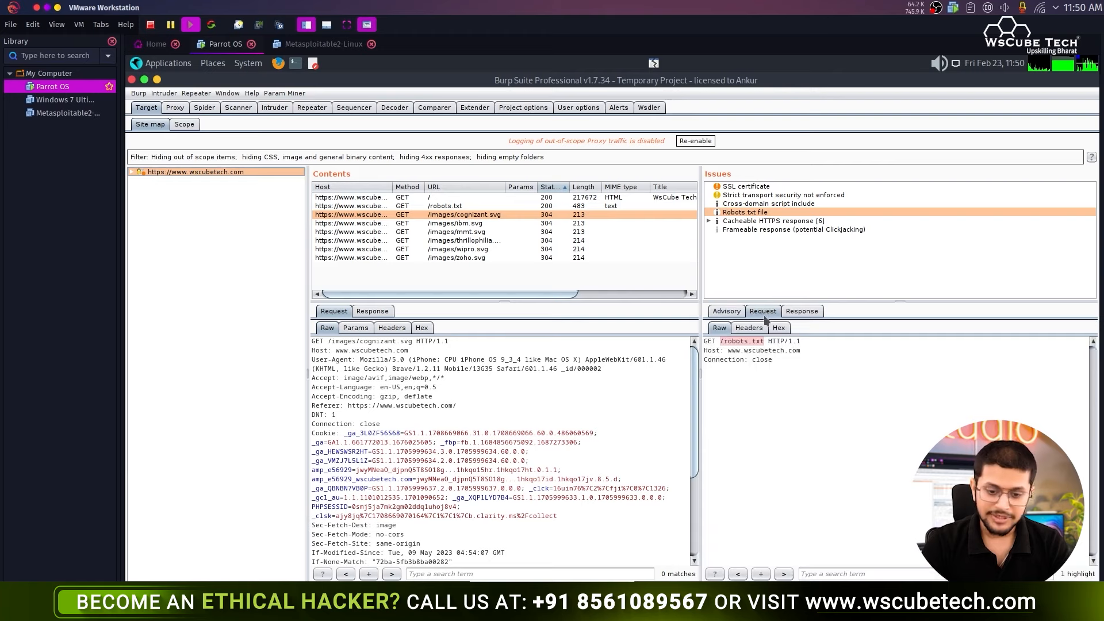
left_click_drag(818, 407, 702, 339)
left_click(805, 313)
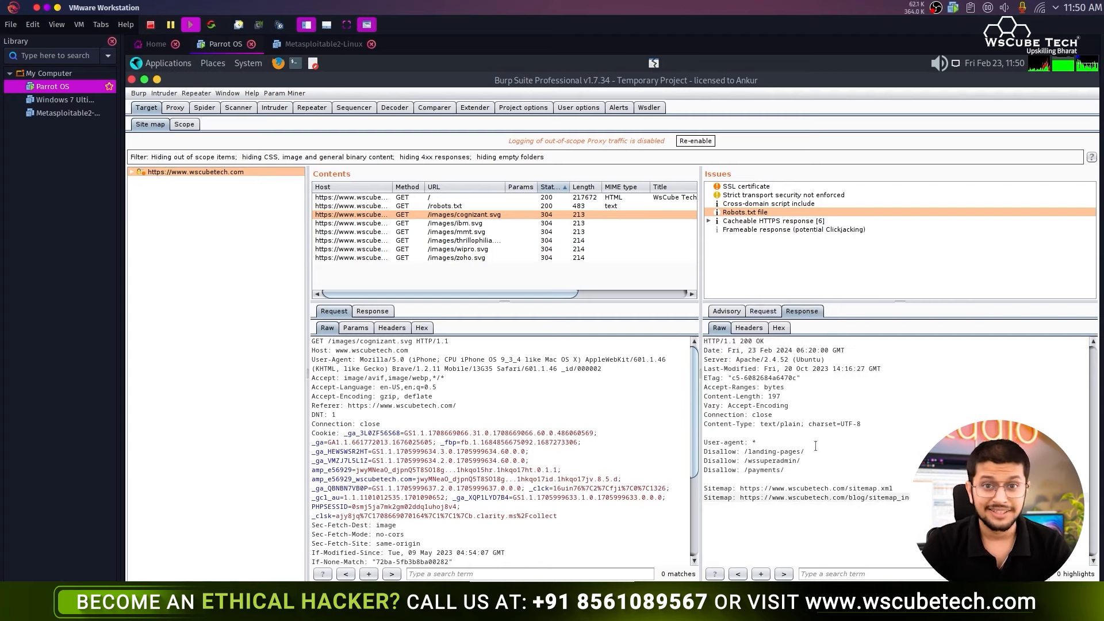
left_click(726, 311)
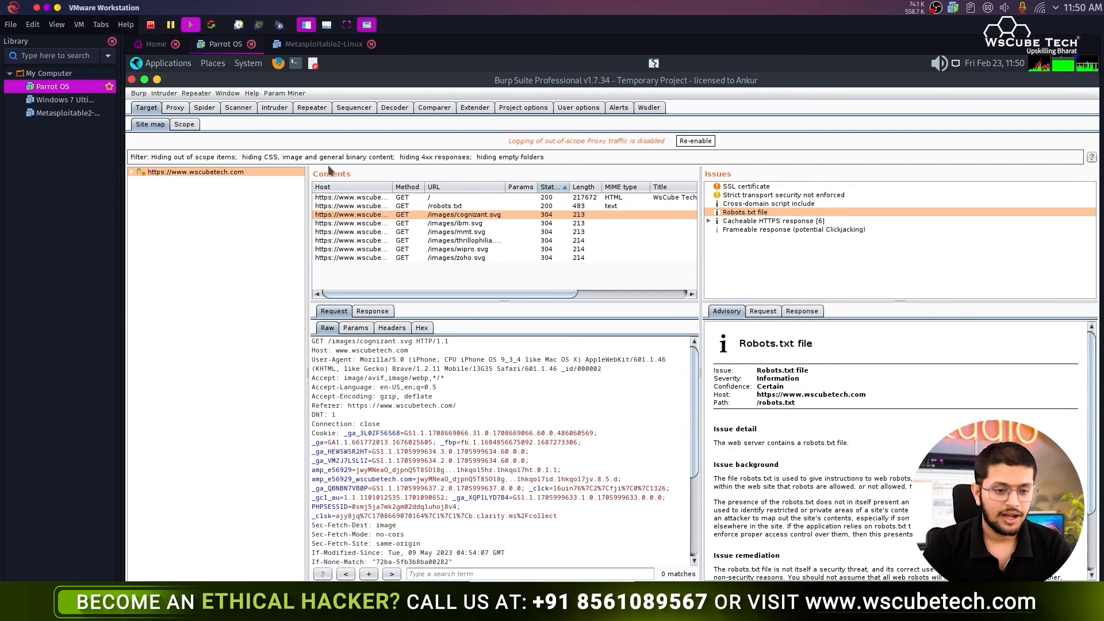
- Passively scan the wscubetech.com host and review the cacheable, Robots.txt and cross-domain script findings
right_click(202, 171)
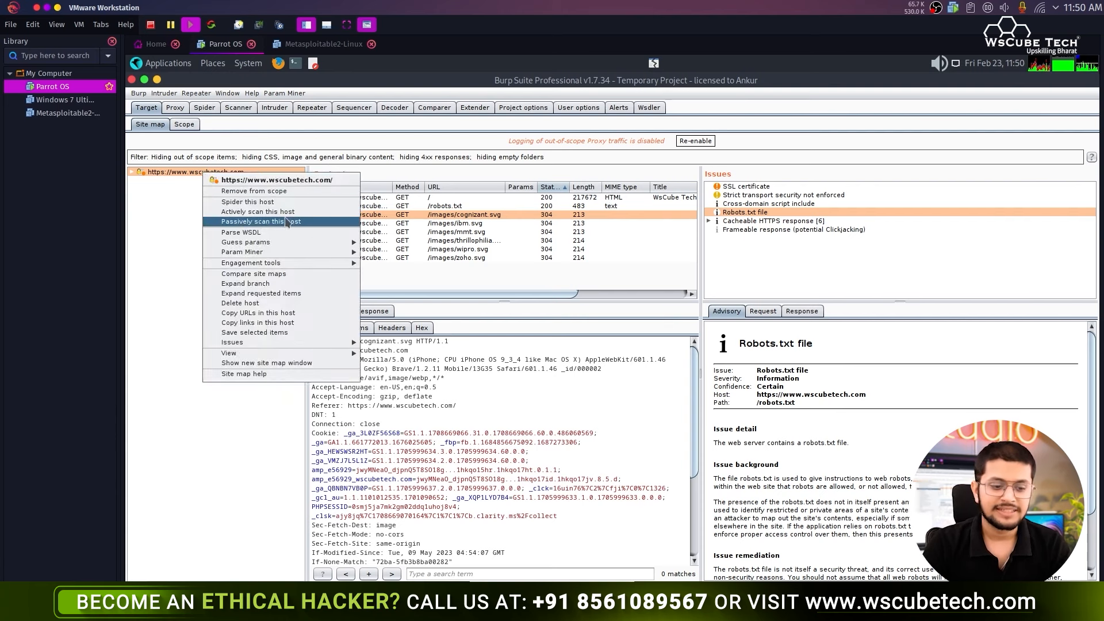
left_click(169, 239)
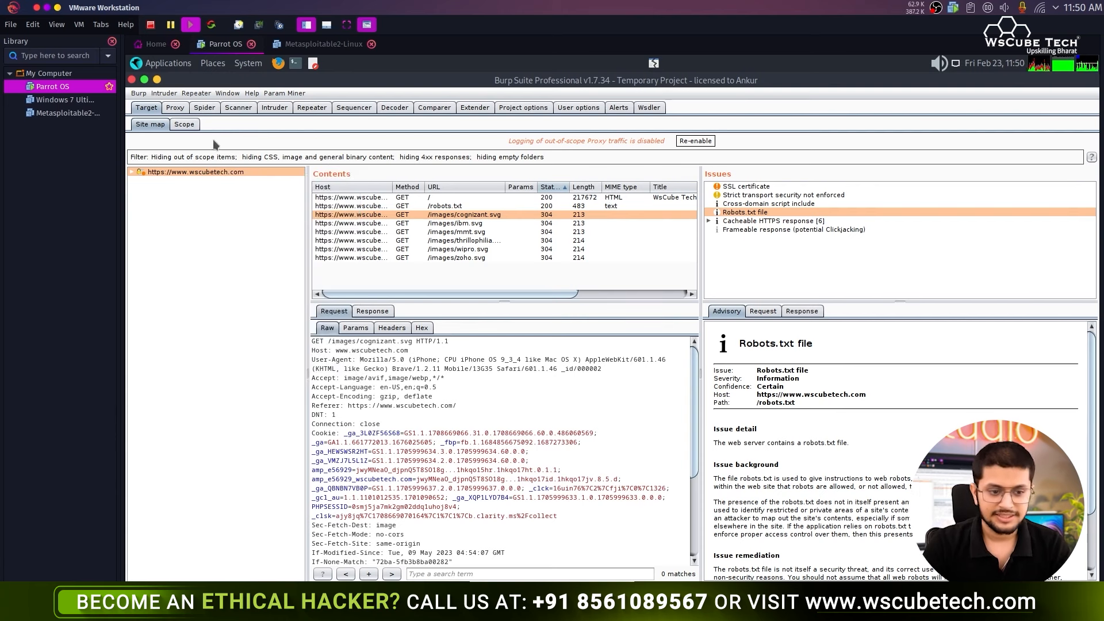
left_click(238, 108)
left_click(310, 226)
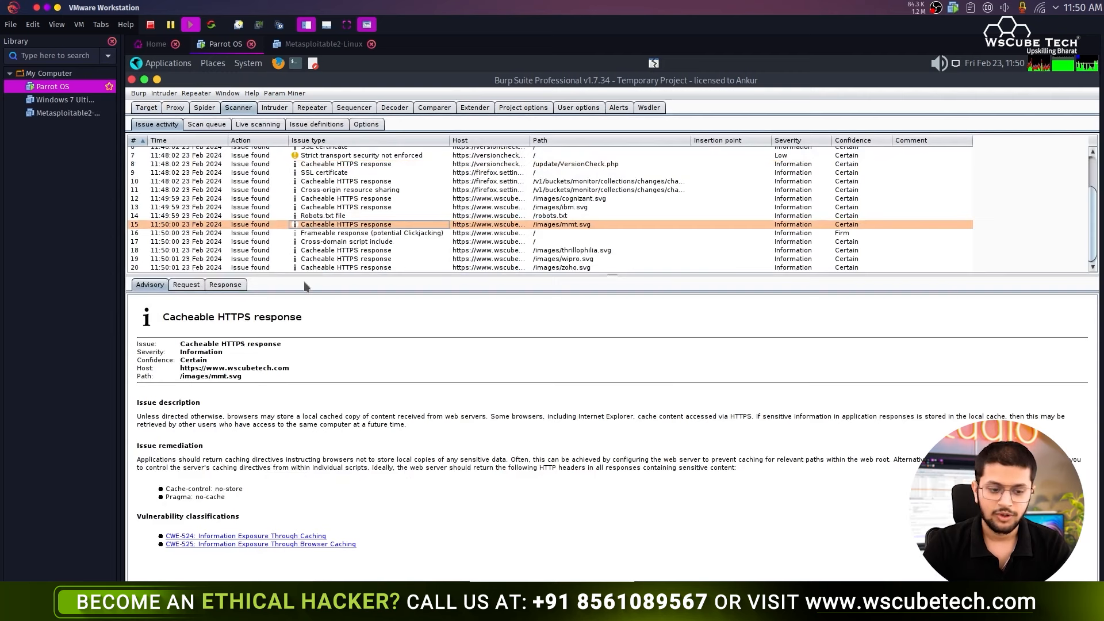
left_click(345, 217)
left_click(345, 241)
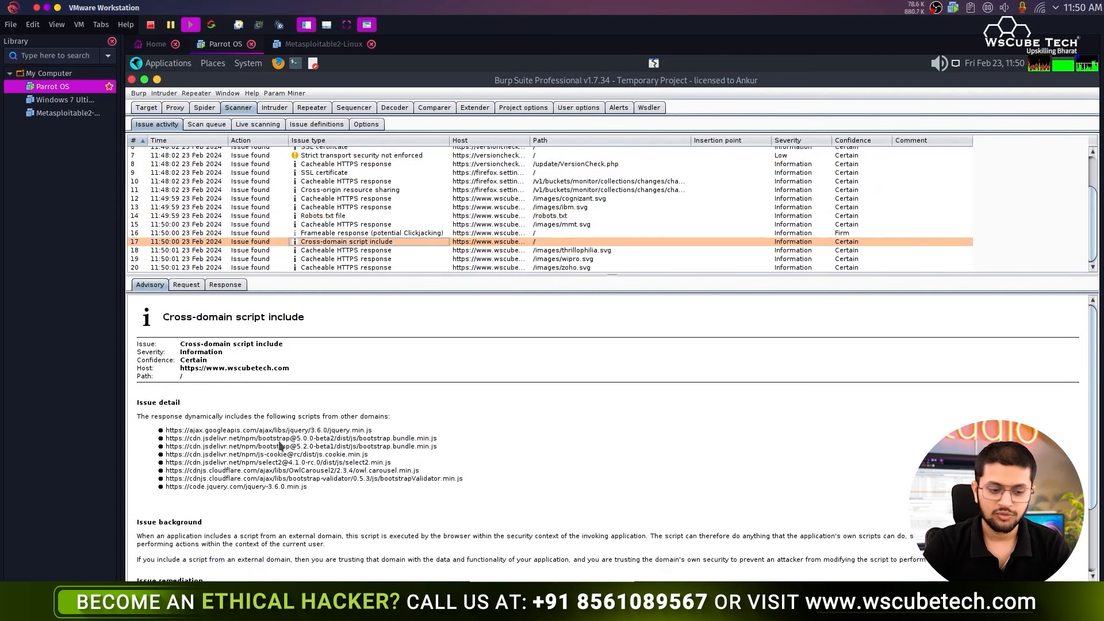
scroll(278, 446, "down", 3)
scroll(278, 445, "up", 2)
scroll(279, 447, "up", 3)
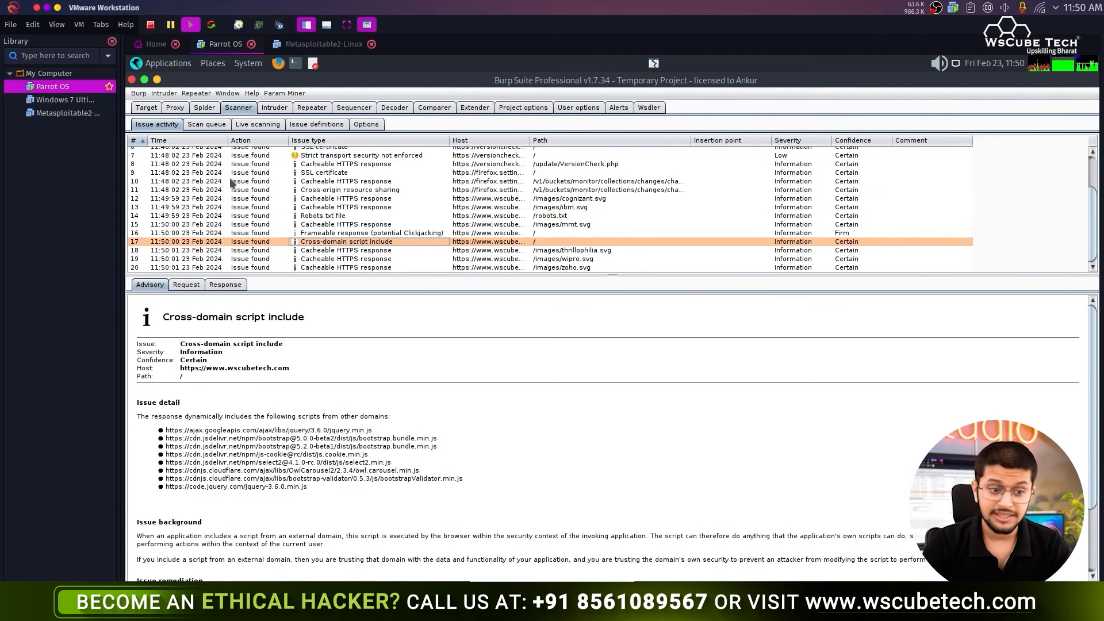
- Review the six Cacheable HTTPS response locations, including cognizant.svg and thrillophilia.svg, then return to Issue activity
left_click(146, 107)
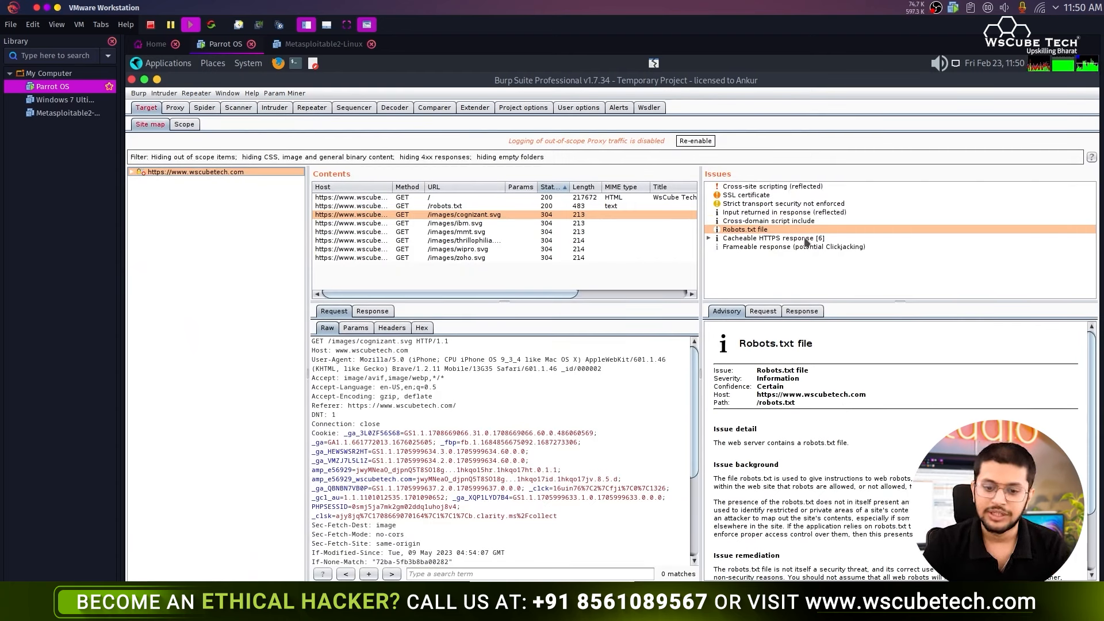
left_click(764, 238)
left_click(709, 237)
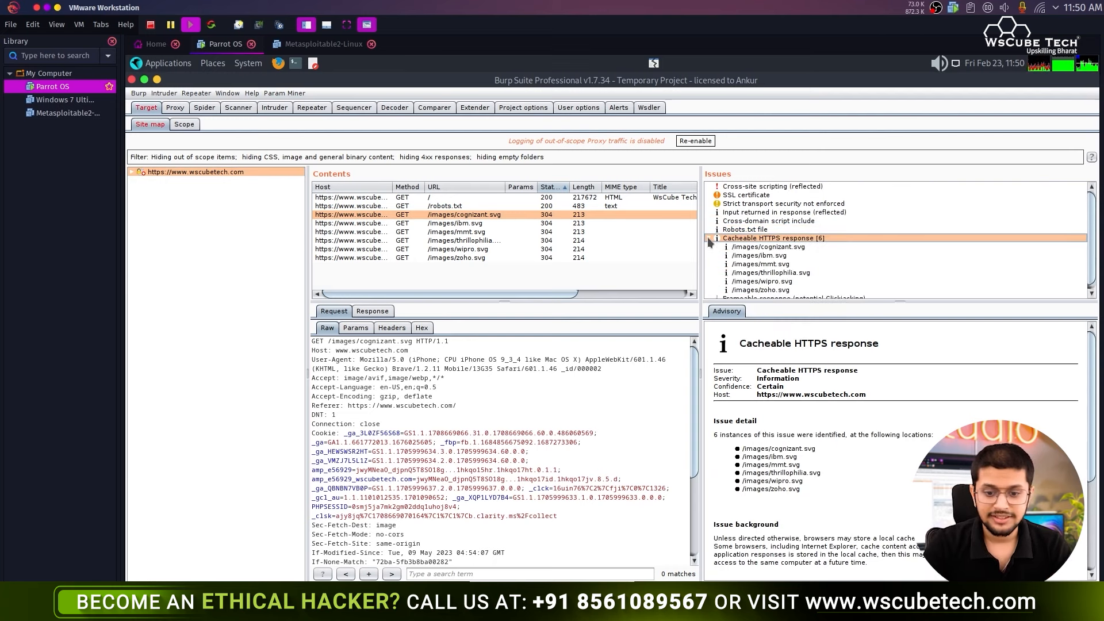
left_click(791, 248)
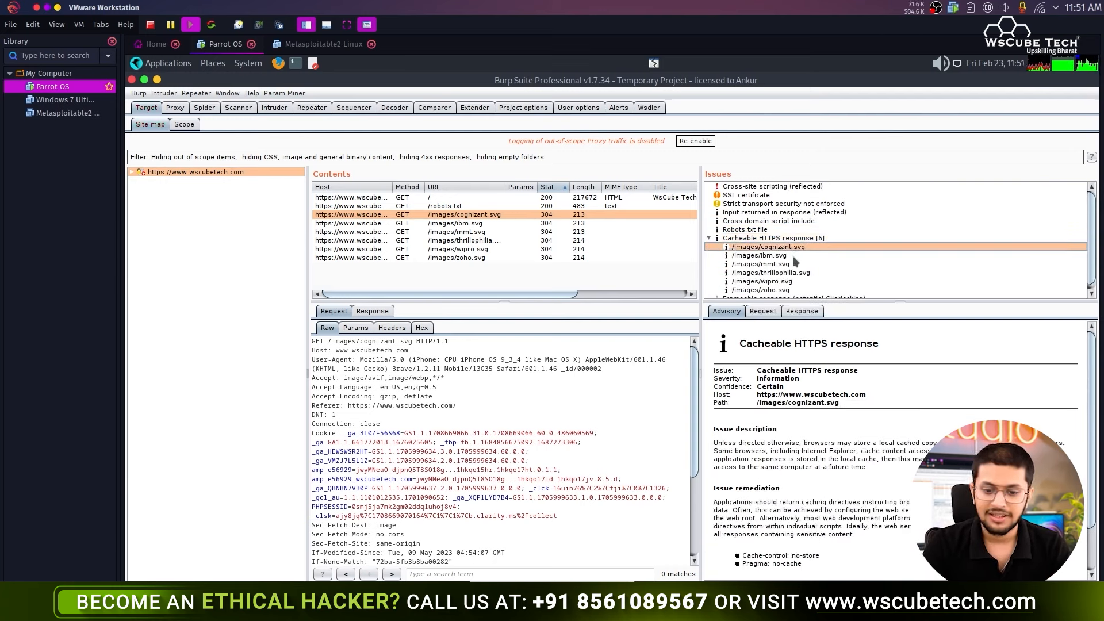
left_click(763, 272)
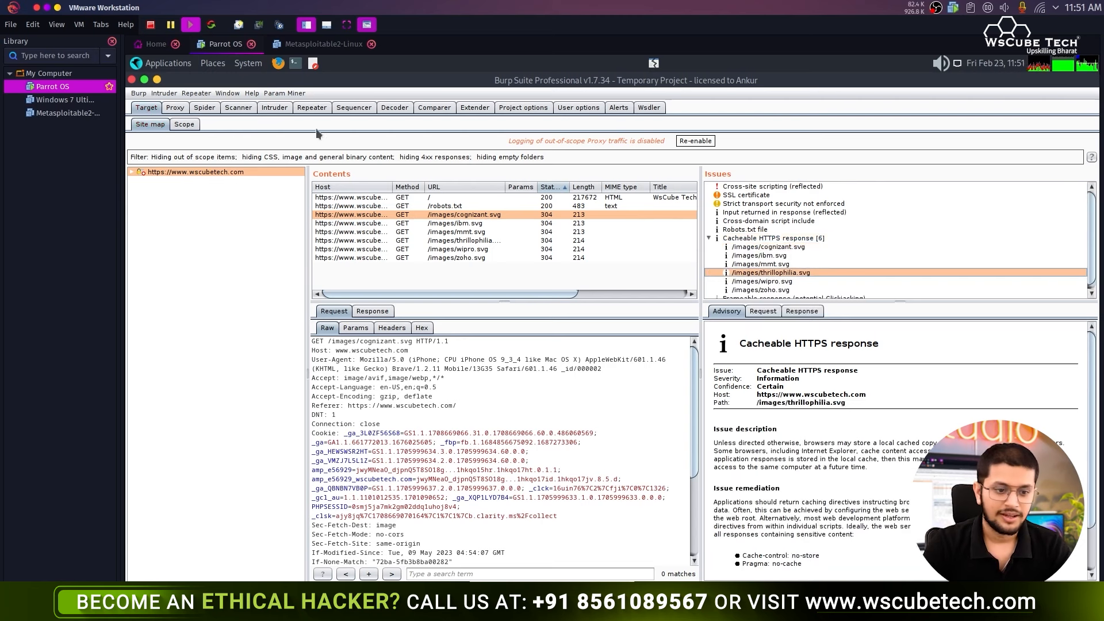
left_click(238, 110)
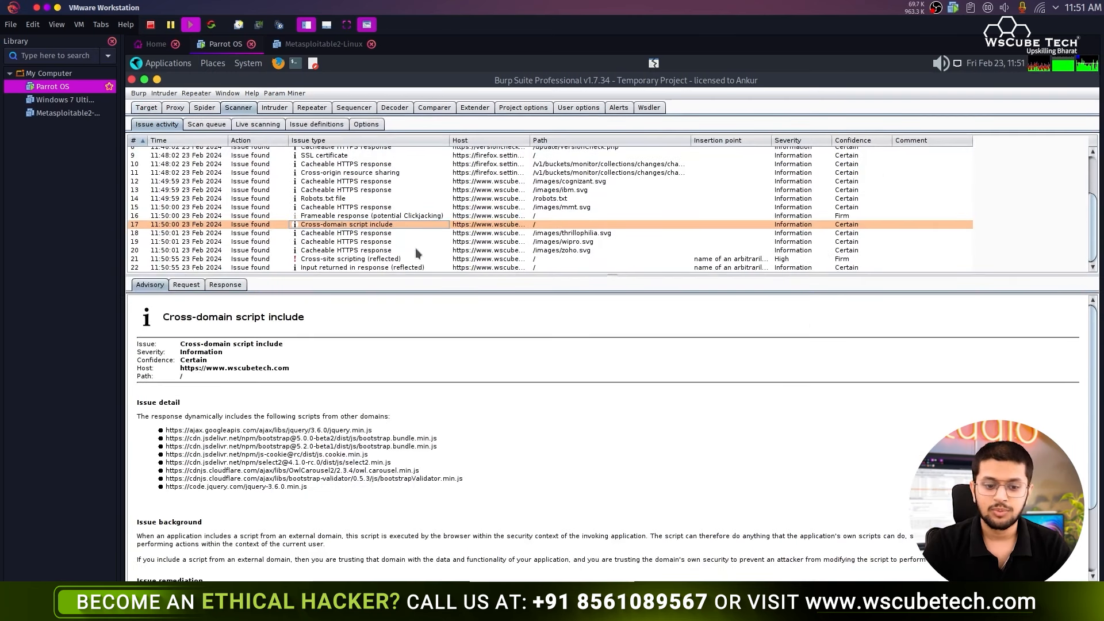
- Sort the issue list by Severity in descending order
left_click(702, 268)
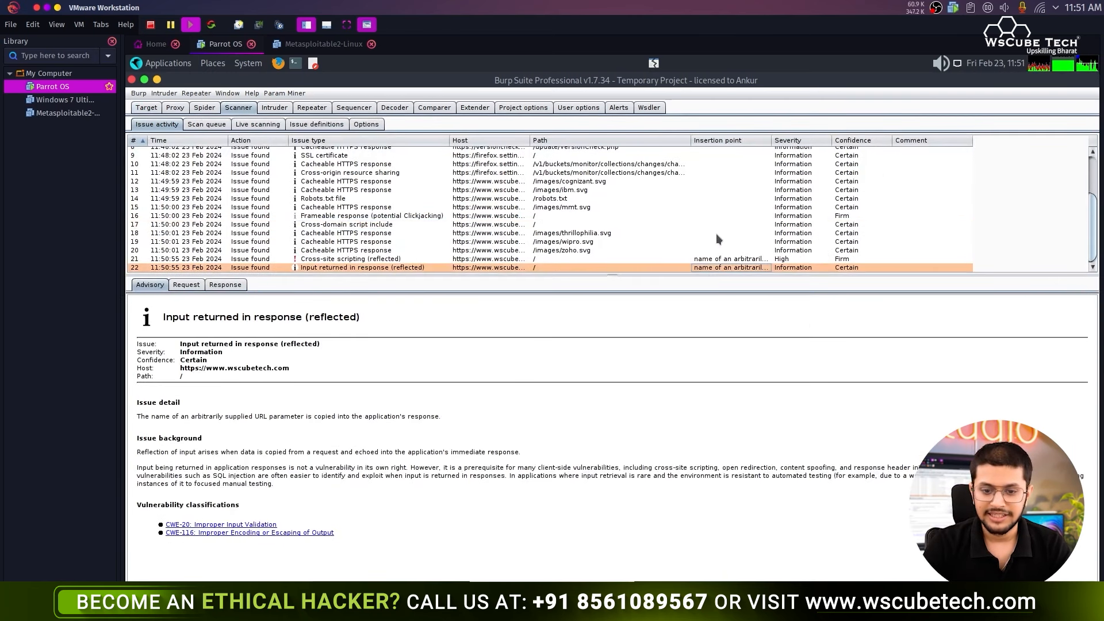
left_click(800, 143)
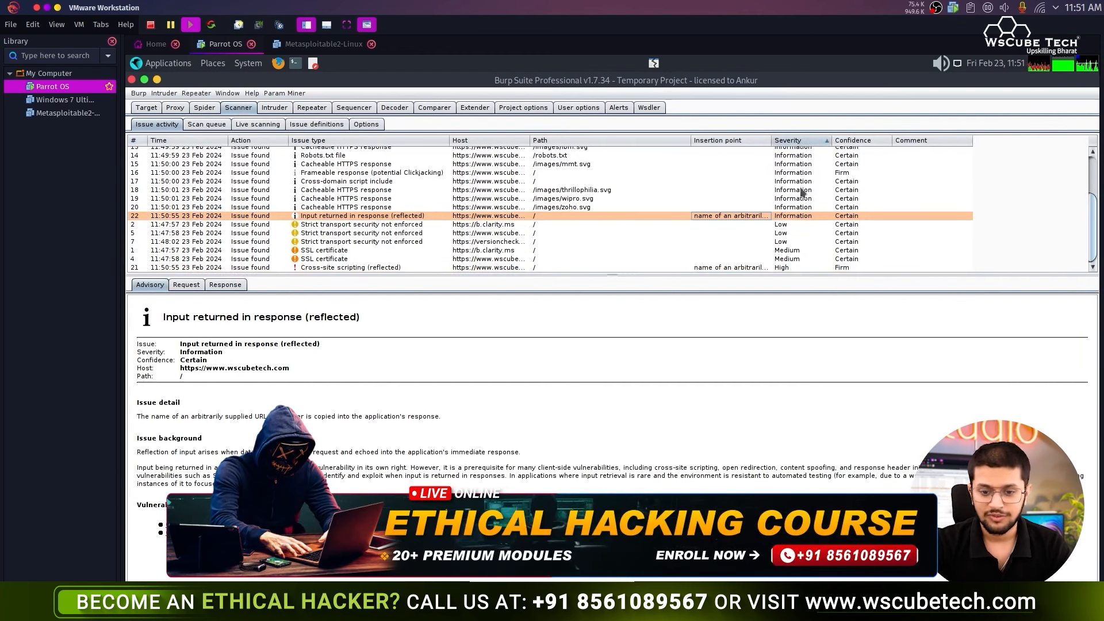
left_click(799, 140)
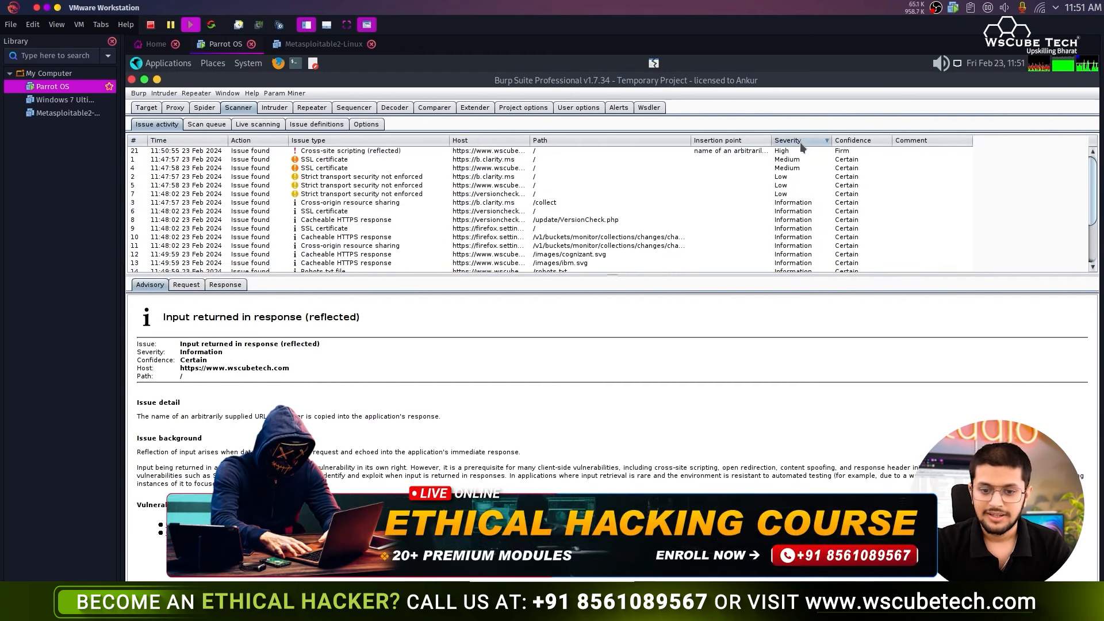
- Review the Cross-site scripting (reflected) finding's advisory, request and response
left_click(787, 151)
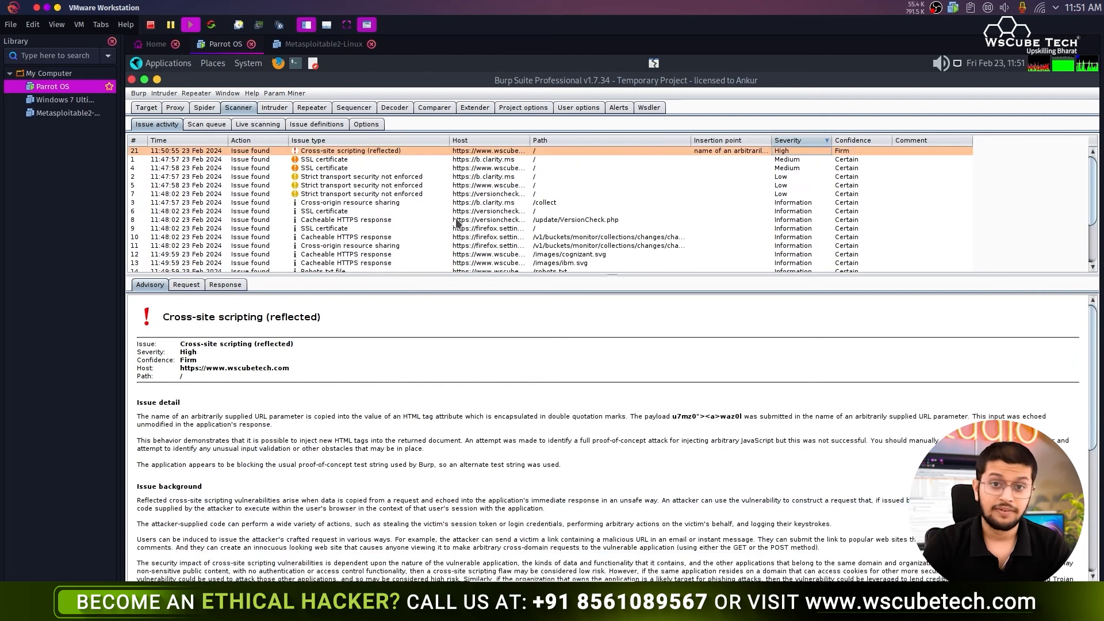
scroll(269, 402, "down", 3)
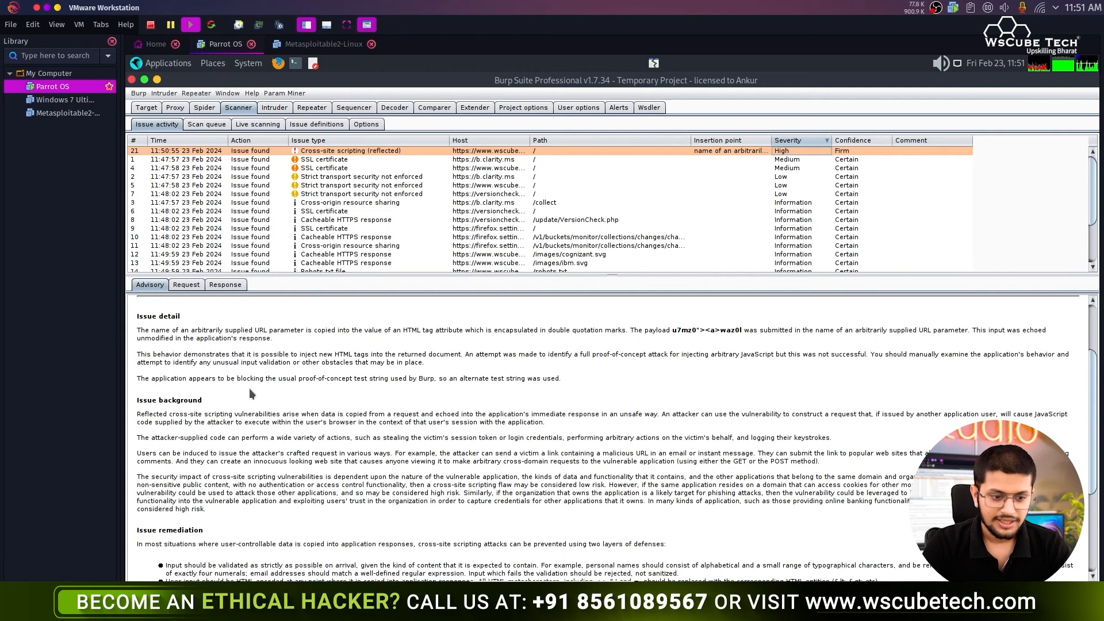
scroll(250, 393, "up", 3)
left_click(183, 285)
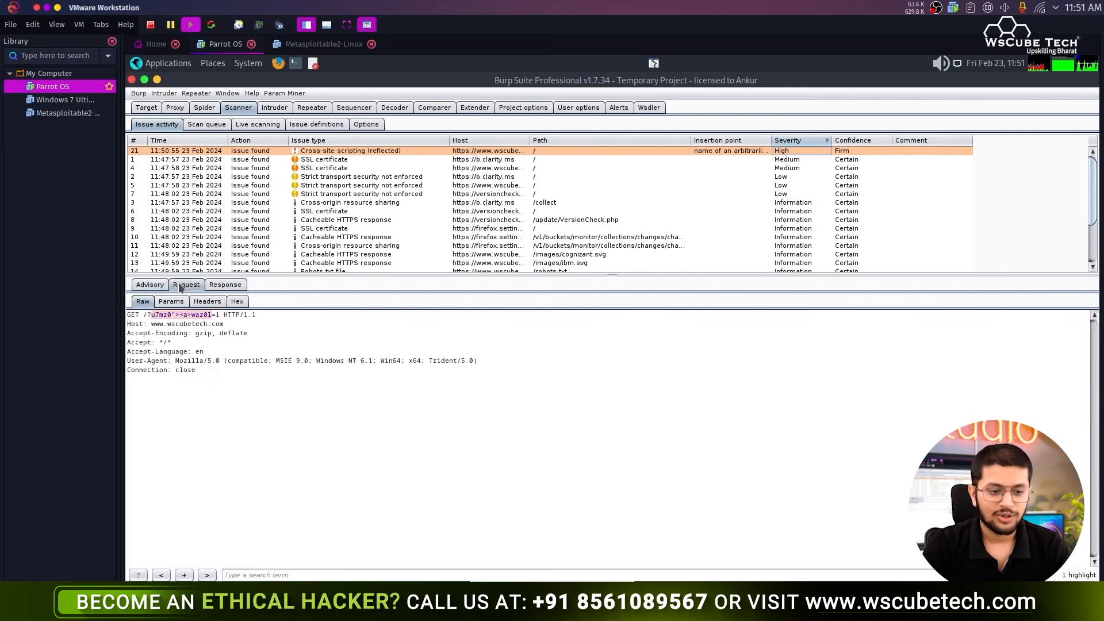
left_click(225, 286)
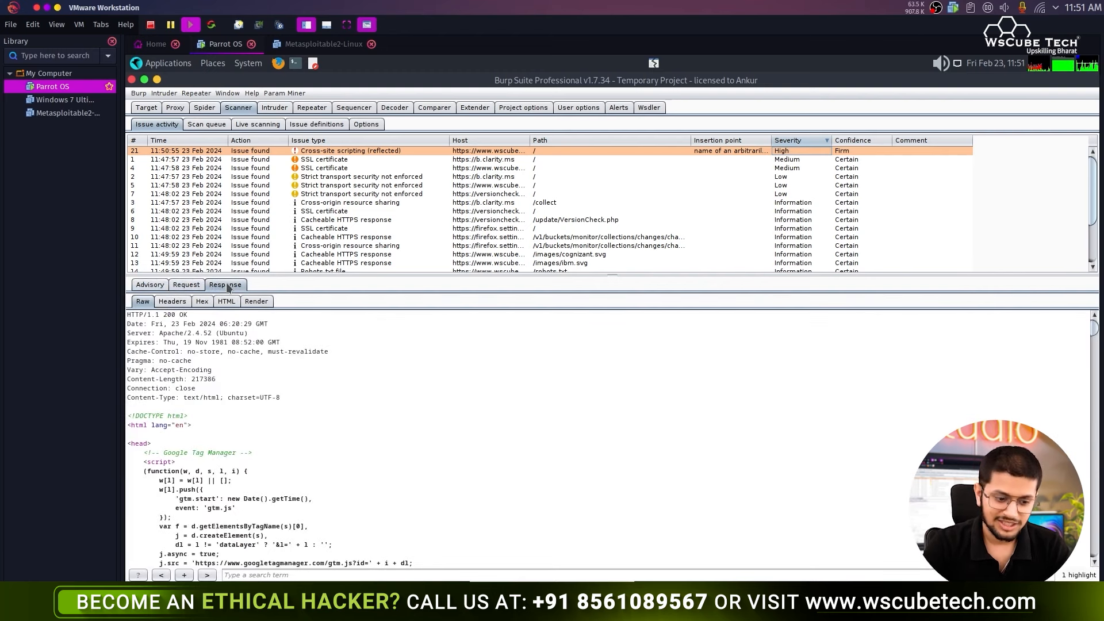
left_click(152, 286)
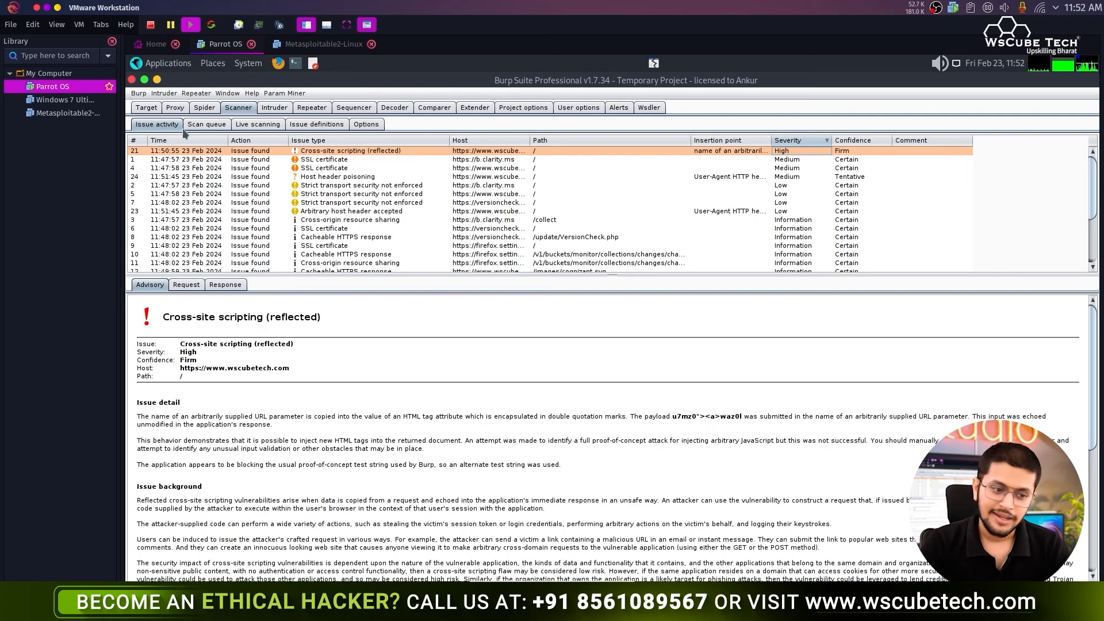
left_click(146, 108)
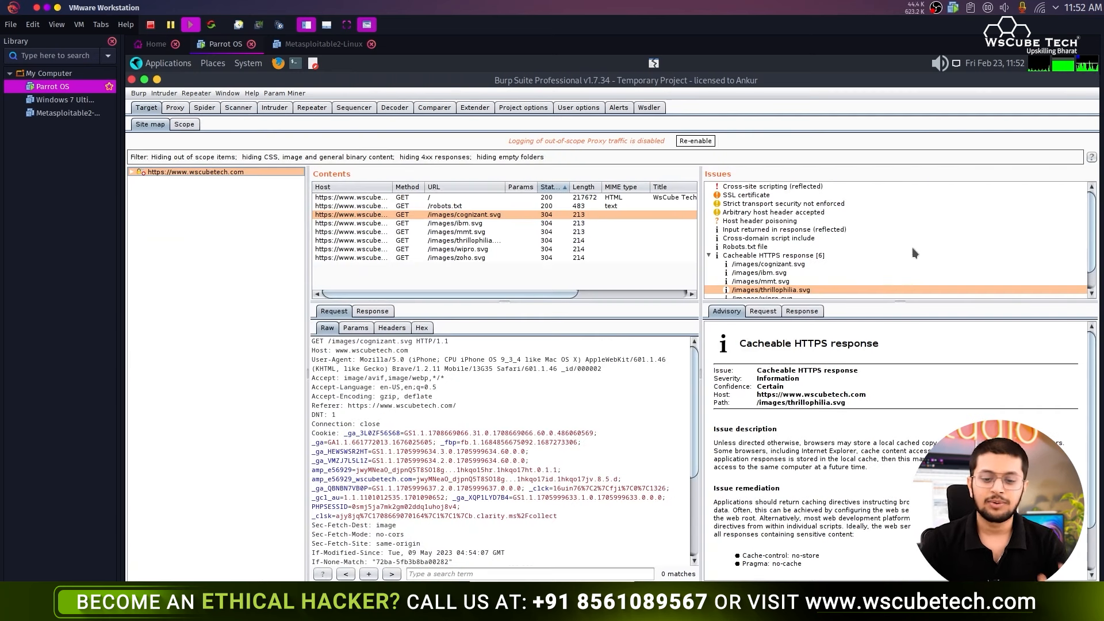
scroll(916, 249, "down", 1)
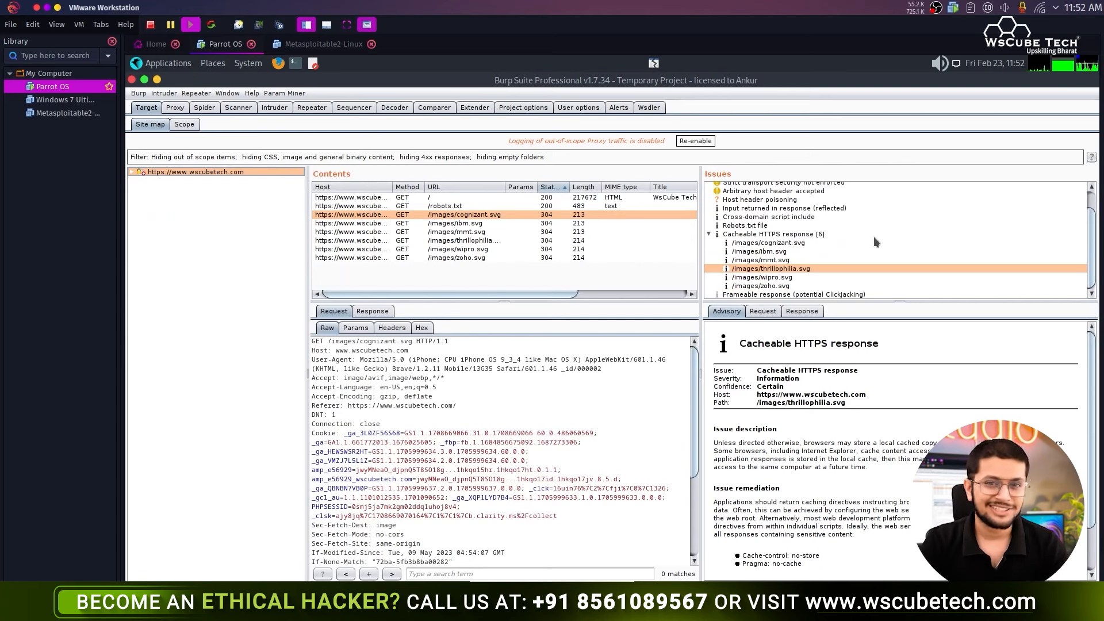
right_click(223, 173)
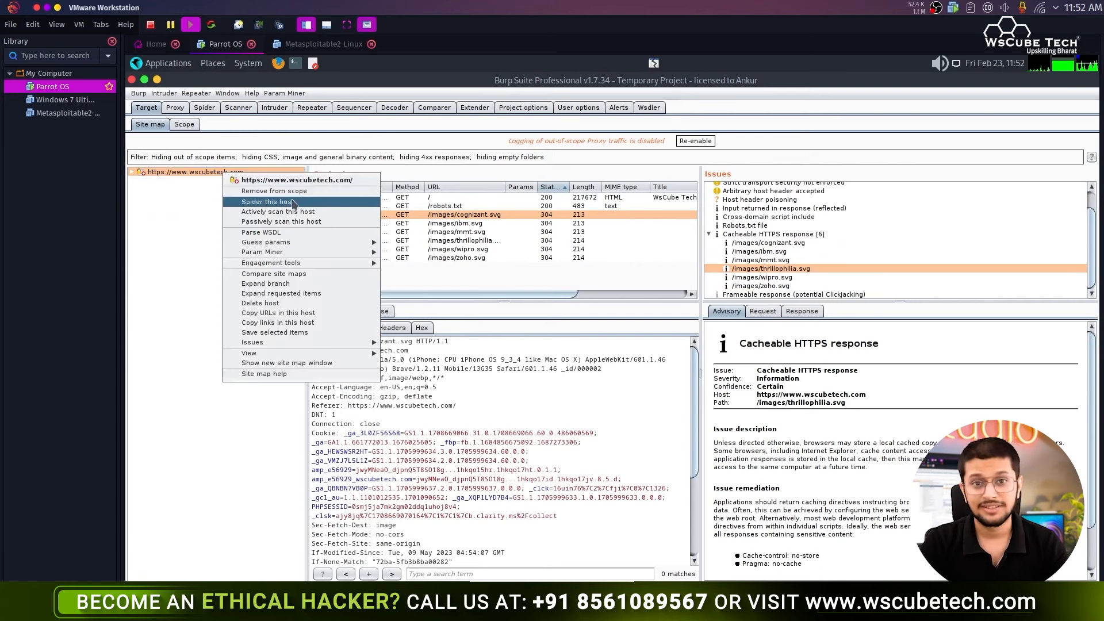
left_click(172, 222)
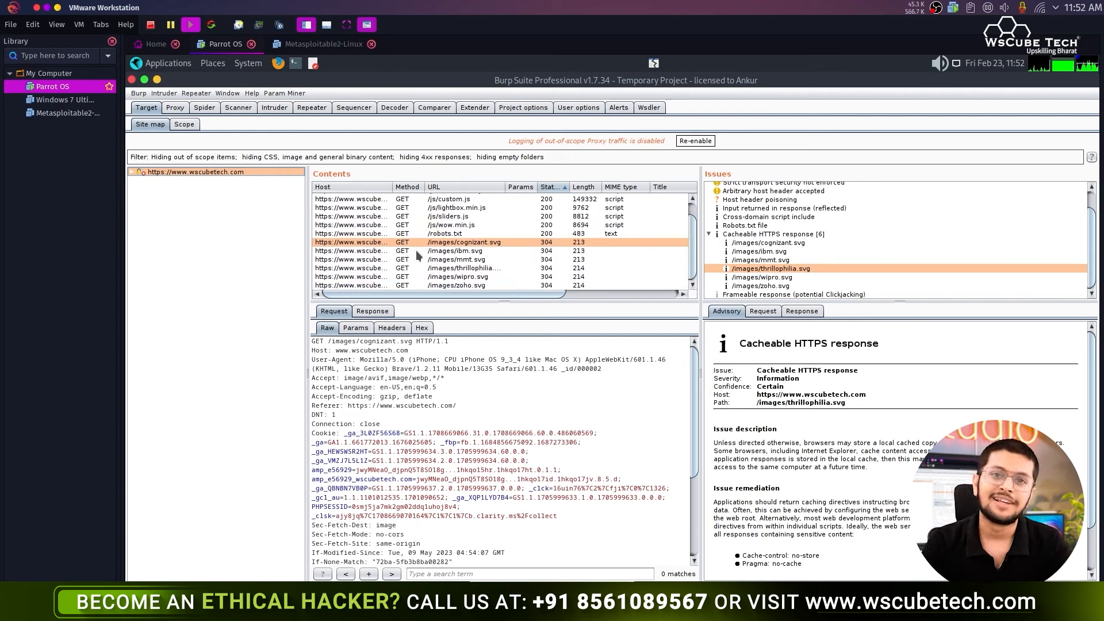
- Inspect the new lightbox.min.js, courses-list.js, sliders.js and robots.txt entries and the reflected-input issue
scroll(416, 250, "up", 1)
left_click(465, 224)
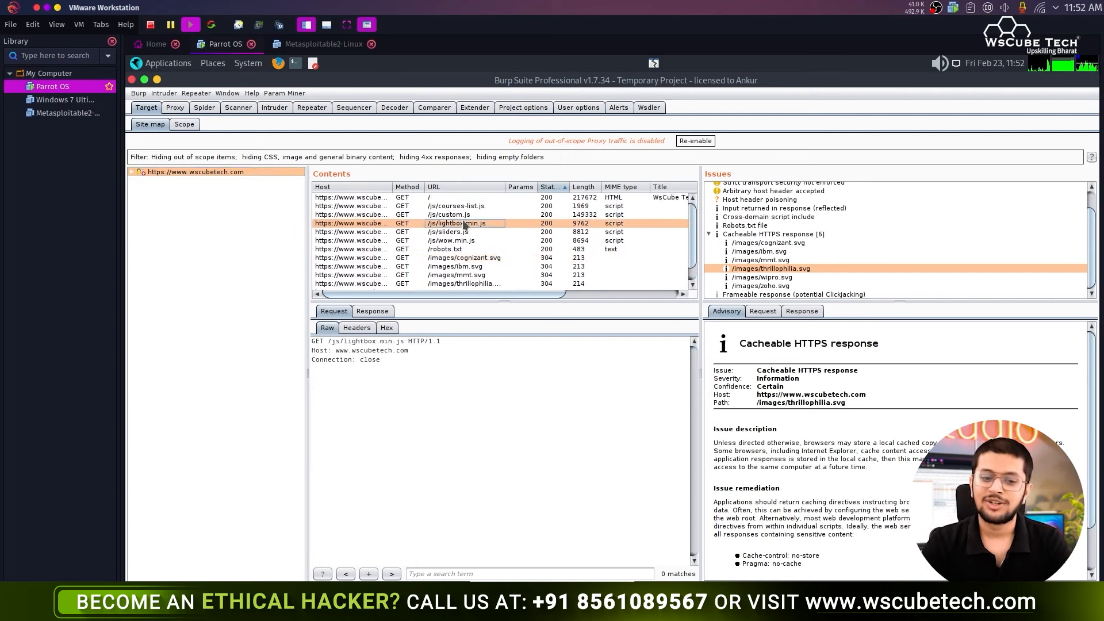
left_click(440, 207)
left_click(444, 234)
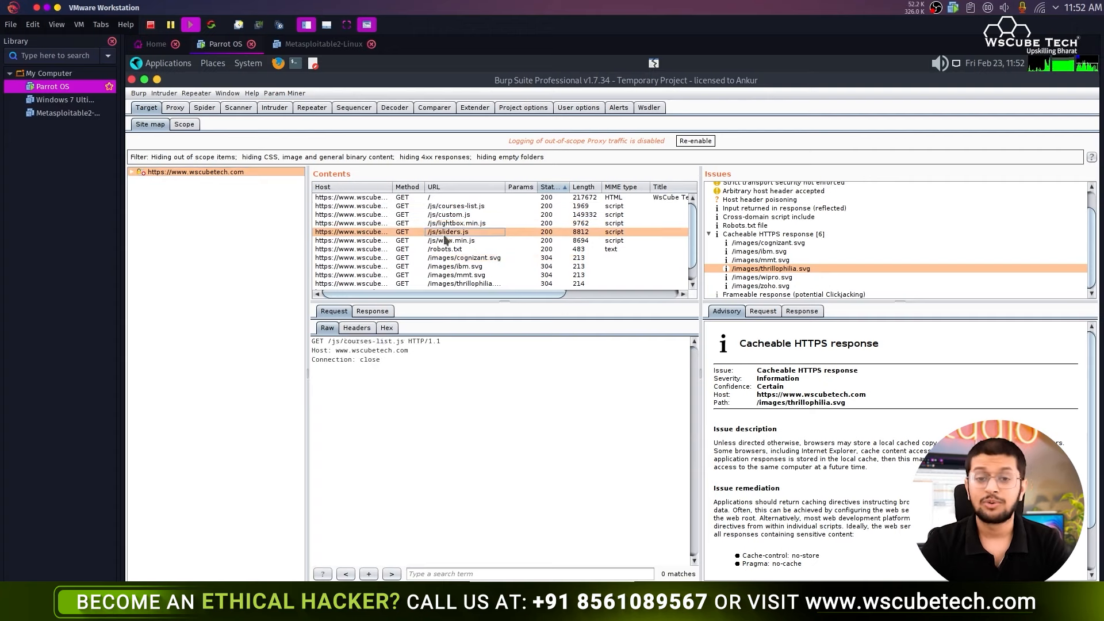
left_click(487, 250)
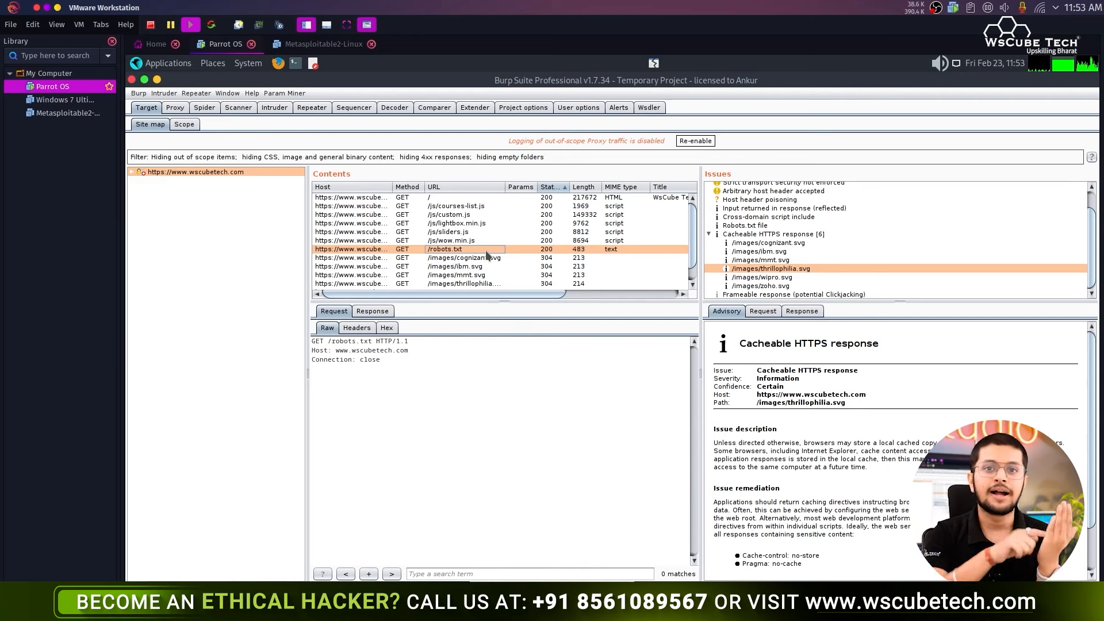
left_click(826, 209)
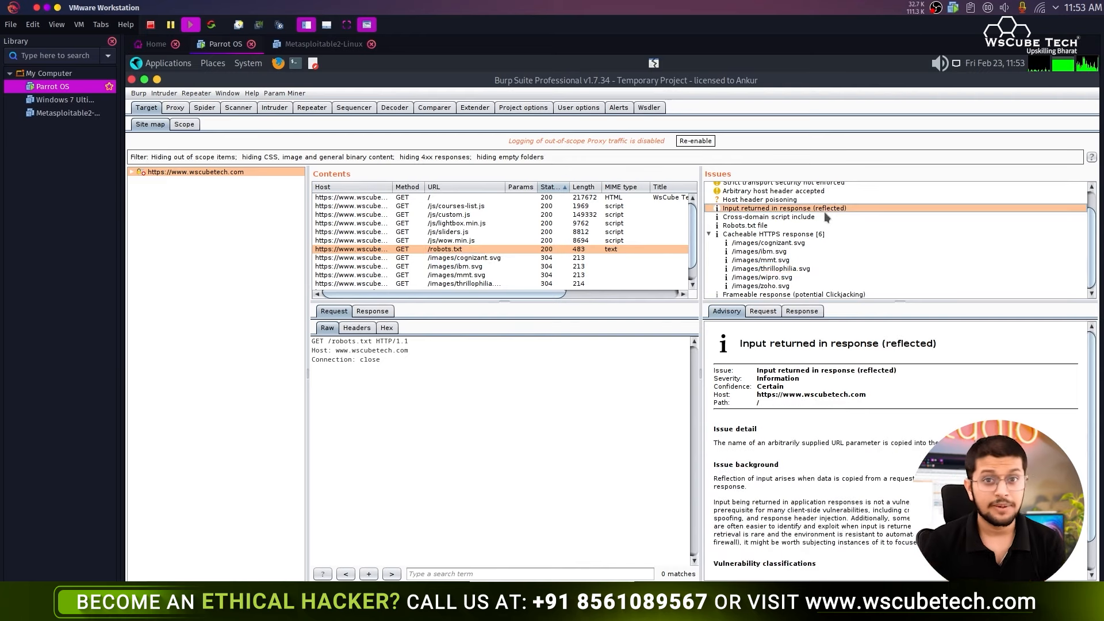
- After the thrillophilia.svg cacheable issue, read the SSL certificate advisory down to its certificate chain
scroll(796, 464, "down", 1)
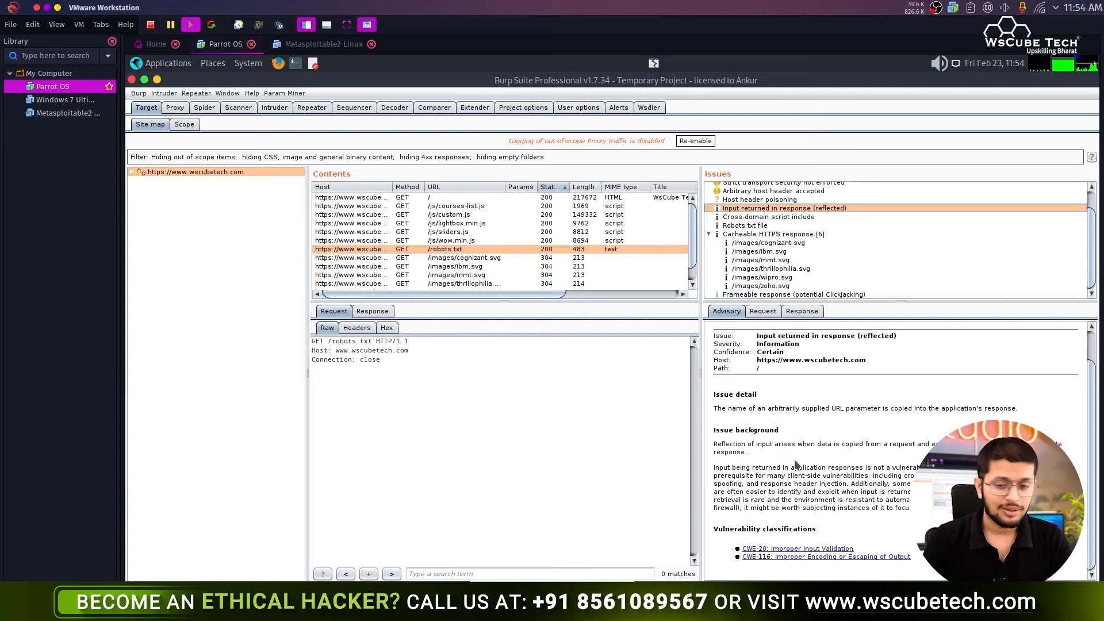
left_click(803, 268)
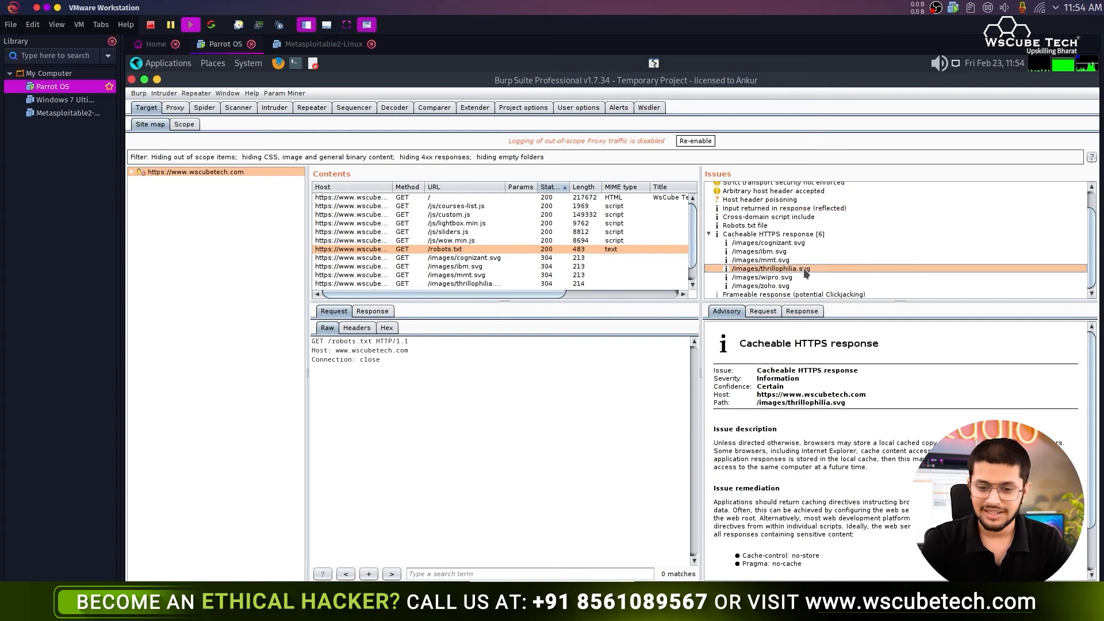
left_click(238, 107)
left_click(295, 229)
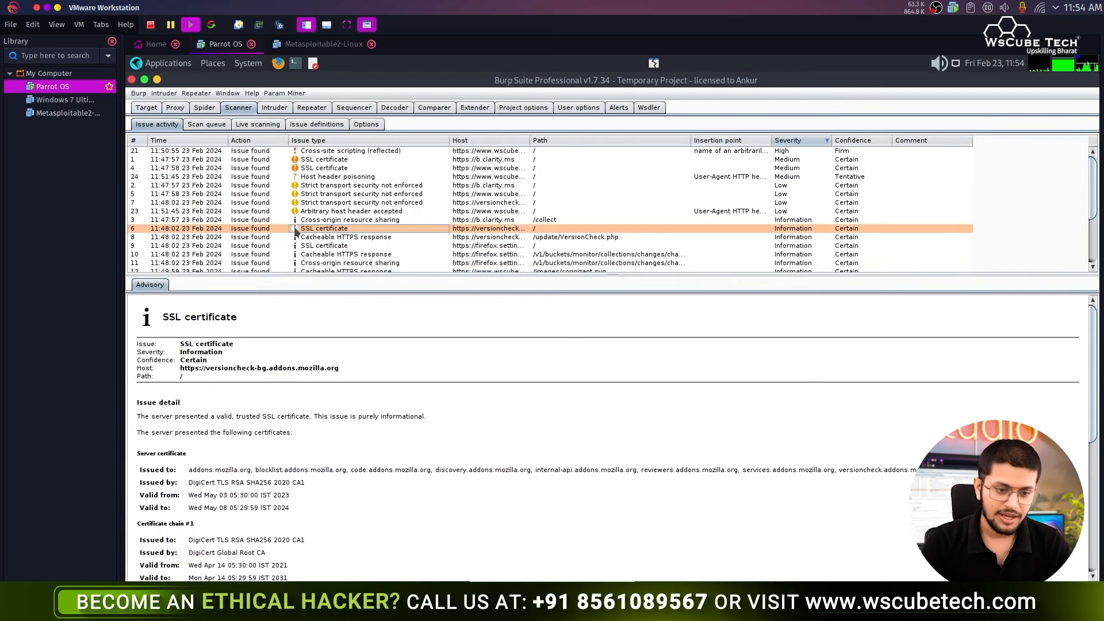
scroll(288, 417, "down", 6)
scroll(290, 423, "up", 6)
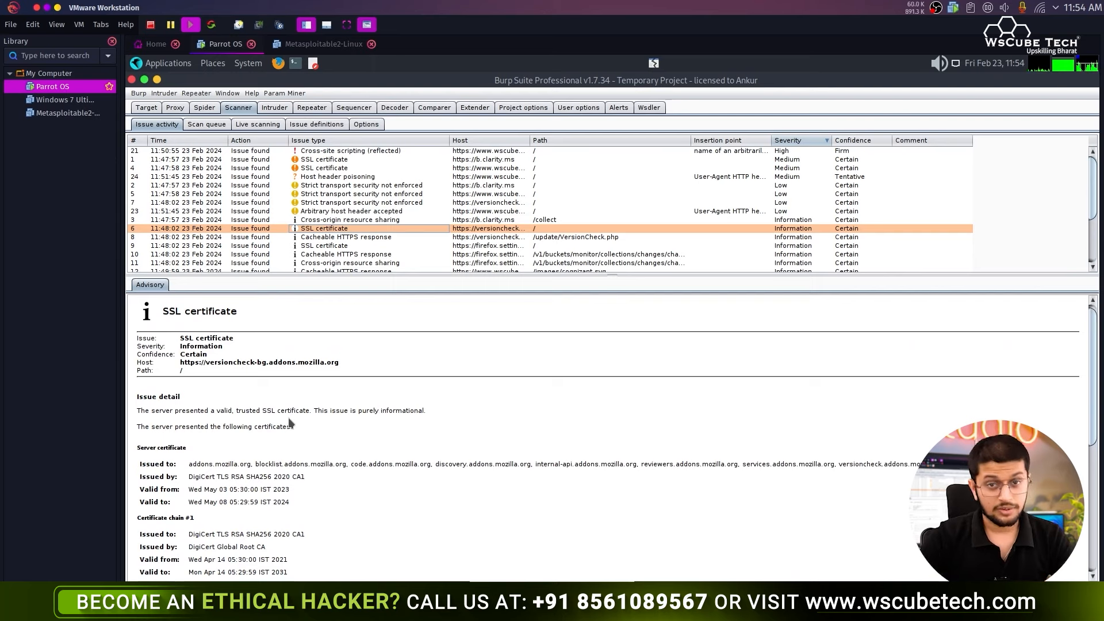
scroll(297, 426, "down", 3)
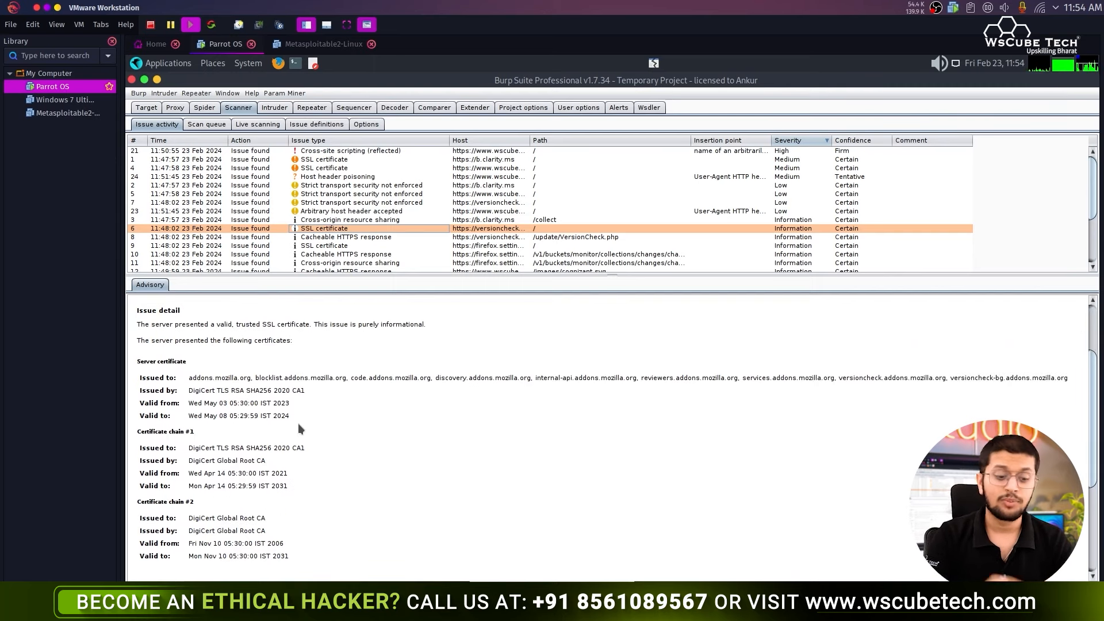
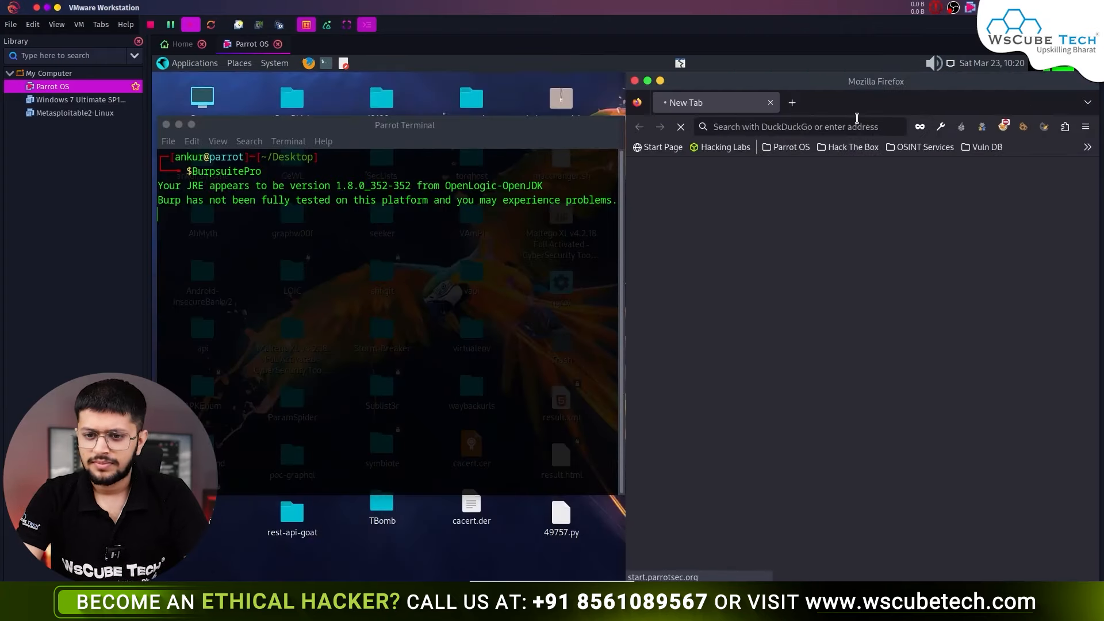
- Load testphp.vulnweb.com in Firefox and start Burp with a temporary project on default settings
left_click(856, 118)
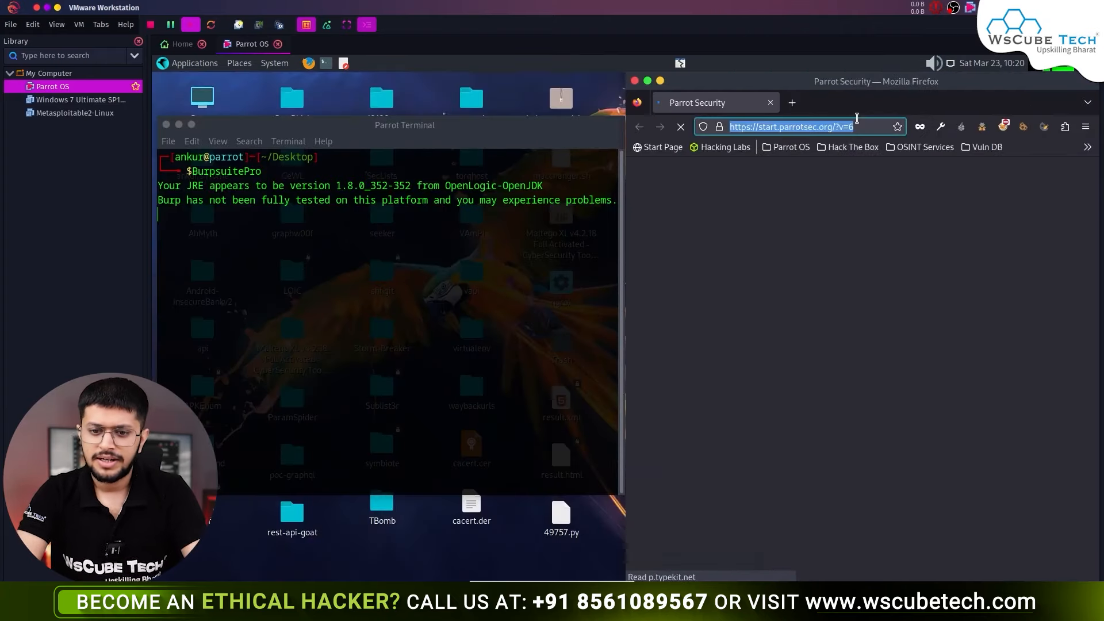
type("testphp.vulnweb.com/")
key("Return")
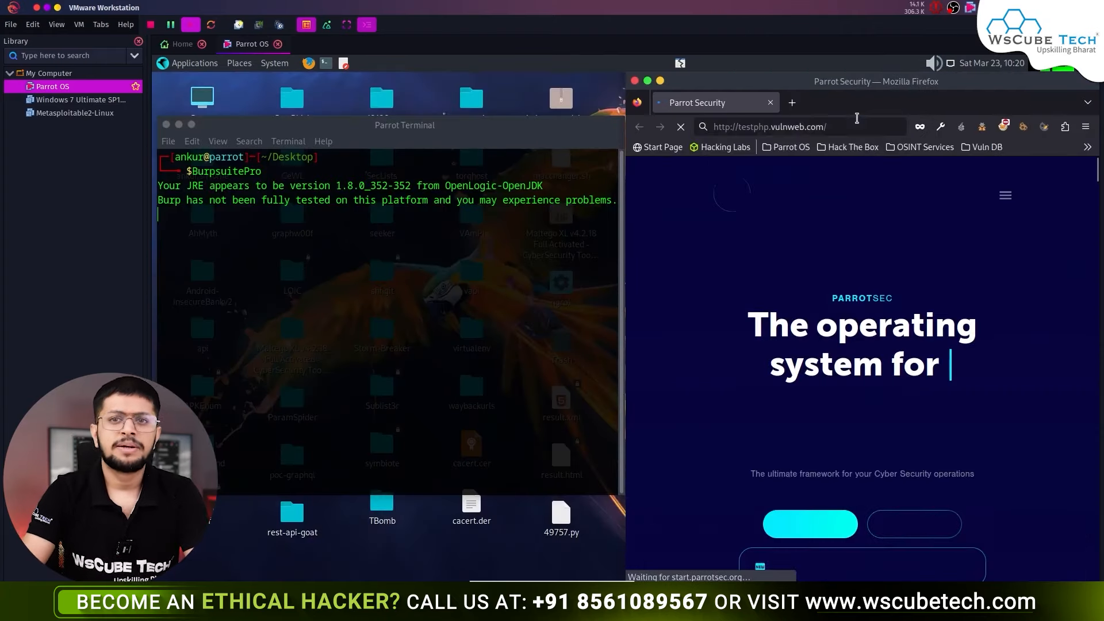
left_click(857, 117)
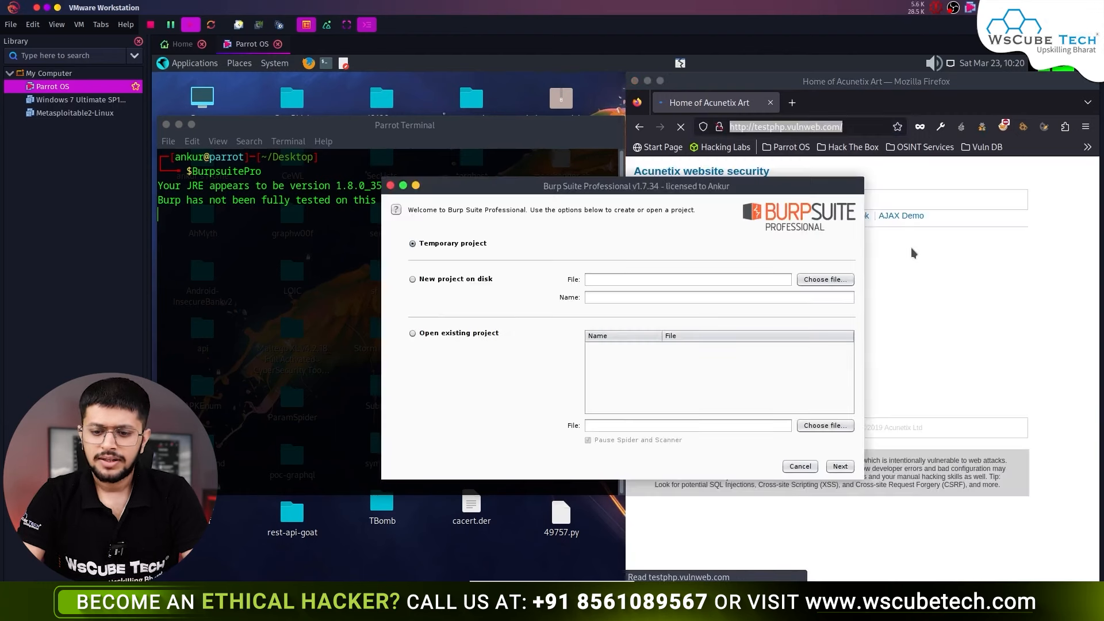
left_click(840, 466)
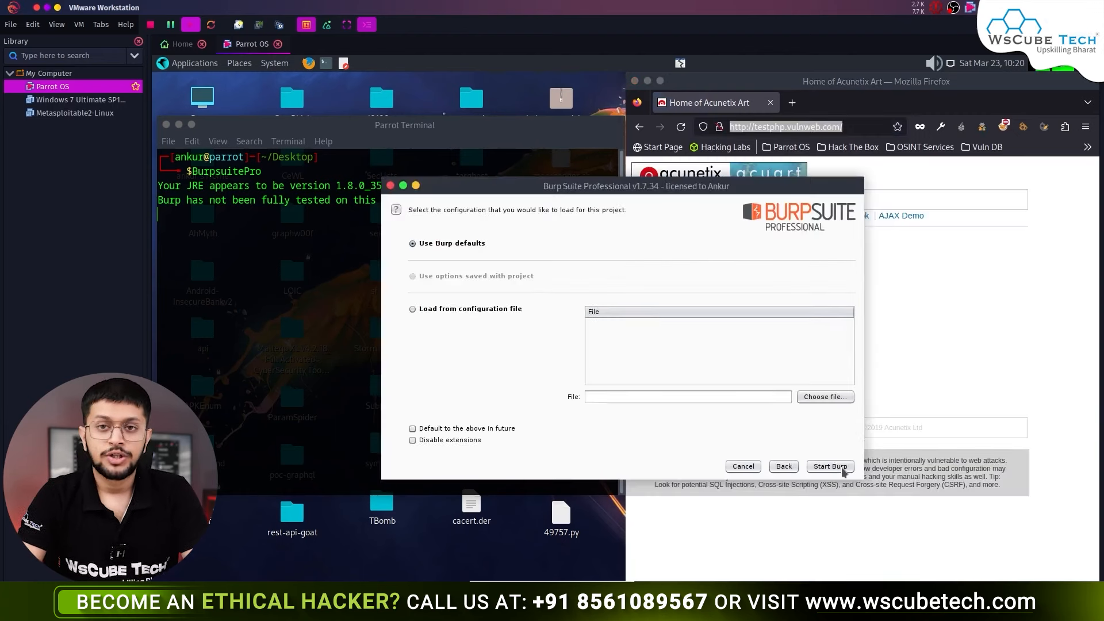
left_click(842, 468)
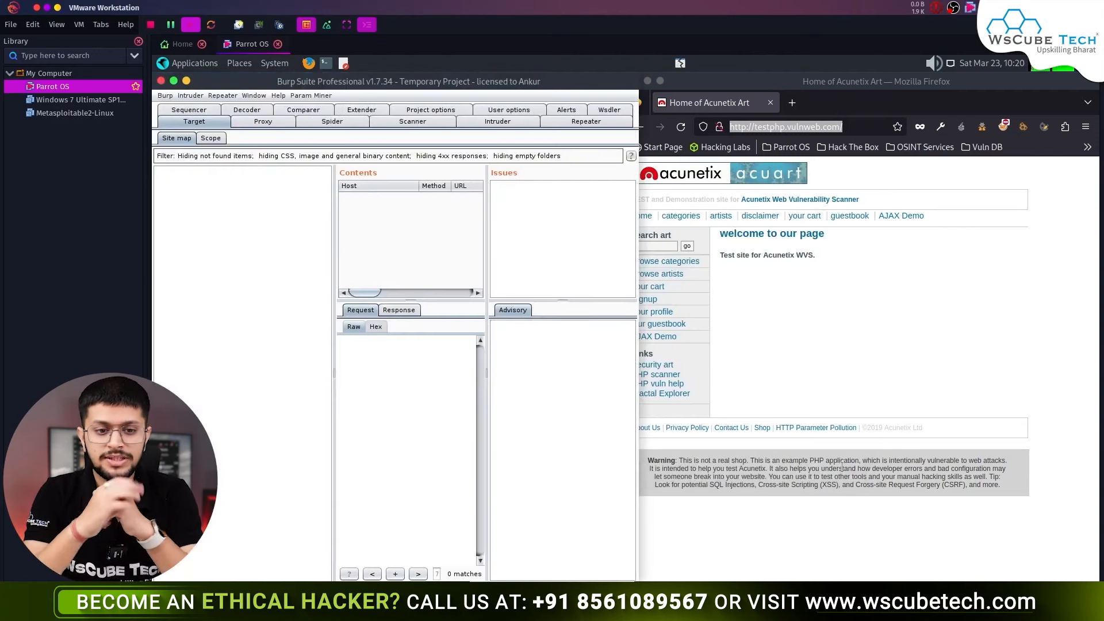
- Route Firefox through the burp proxy, request the login page, then turn interception off to release it
left_click(1003, 128)
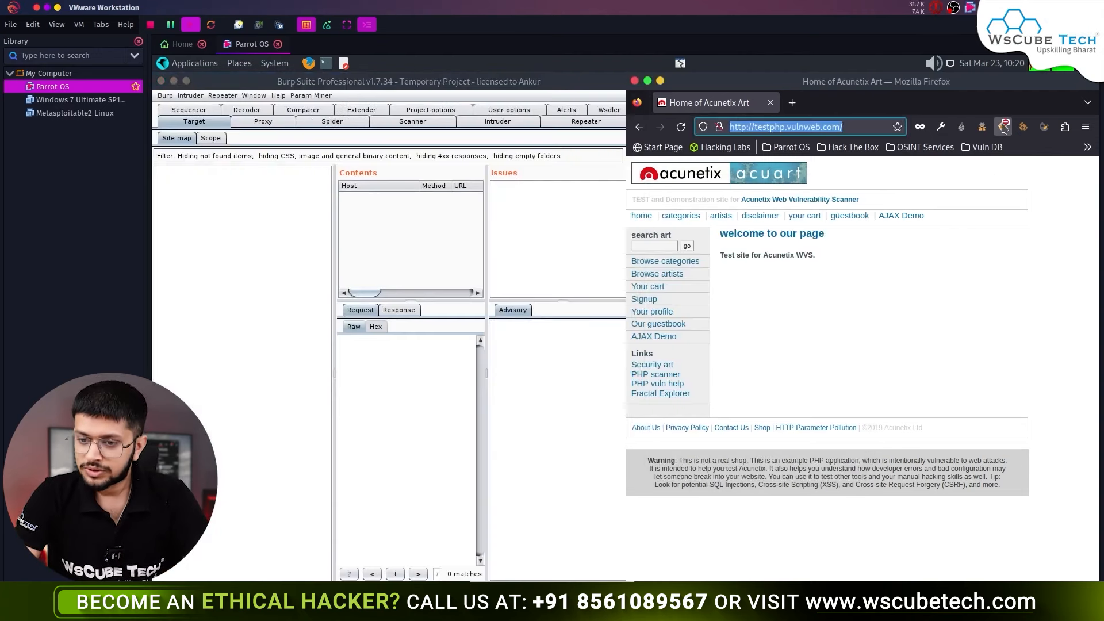
left_click(876, 207)
left_click(757, 332)
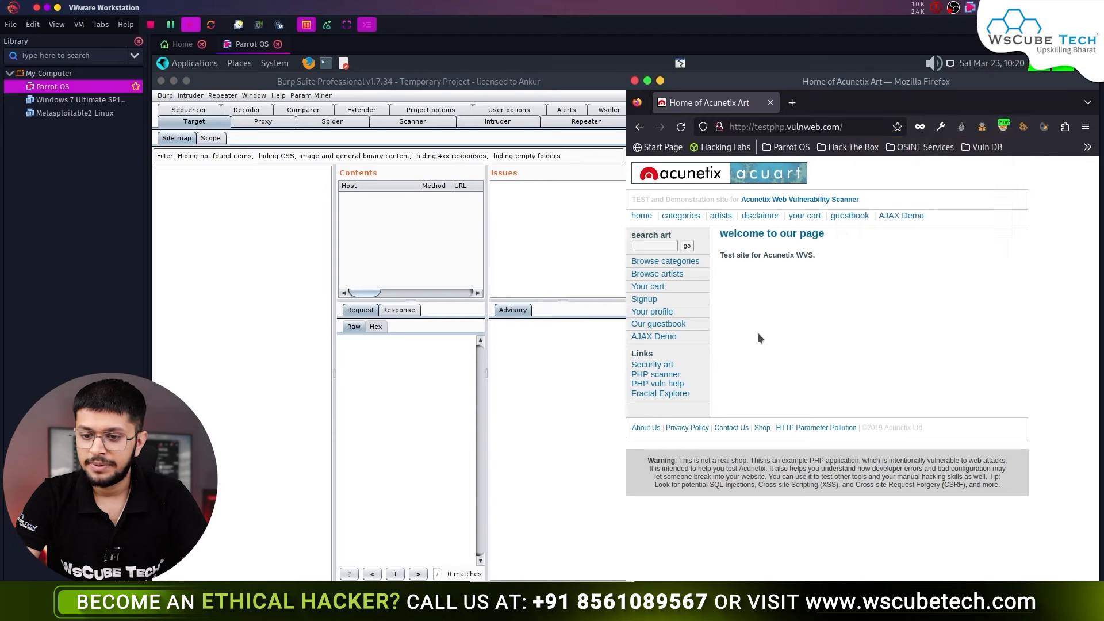
left_click(707, 296)
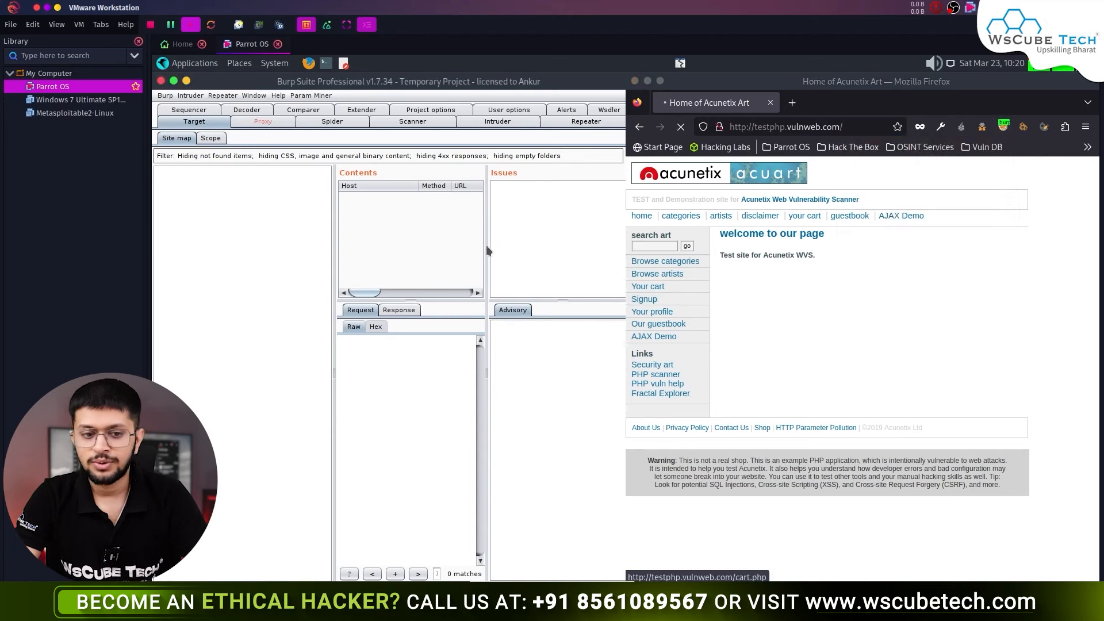
left_click(262, 124)
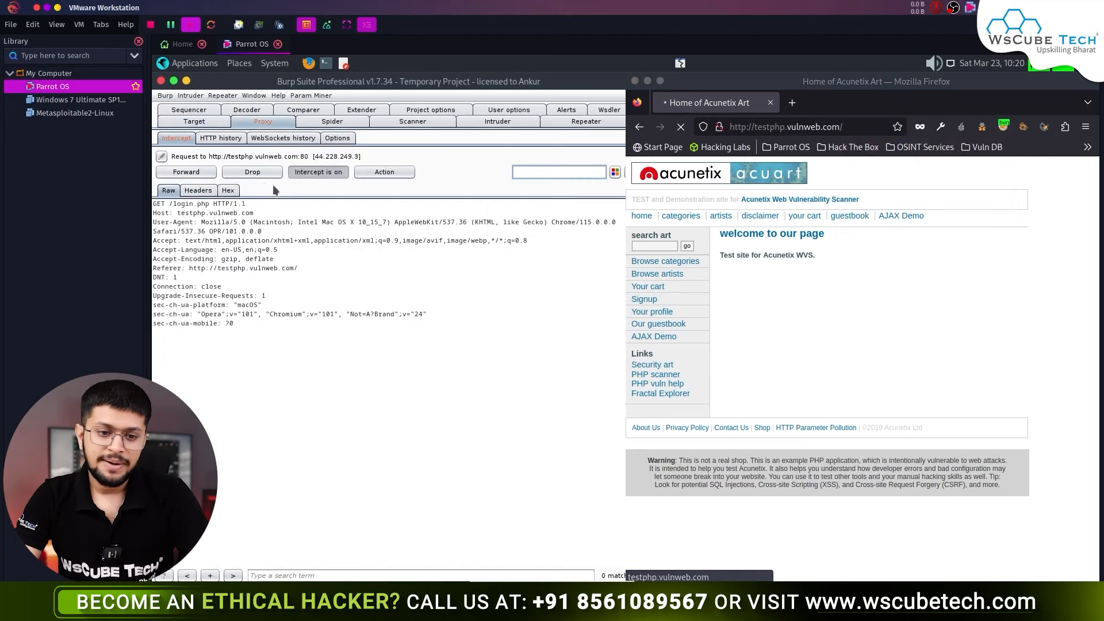
left_click(303, 176)
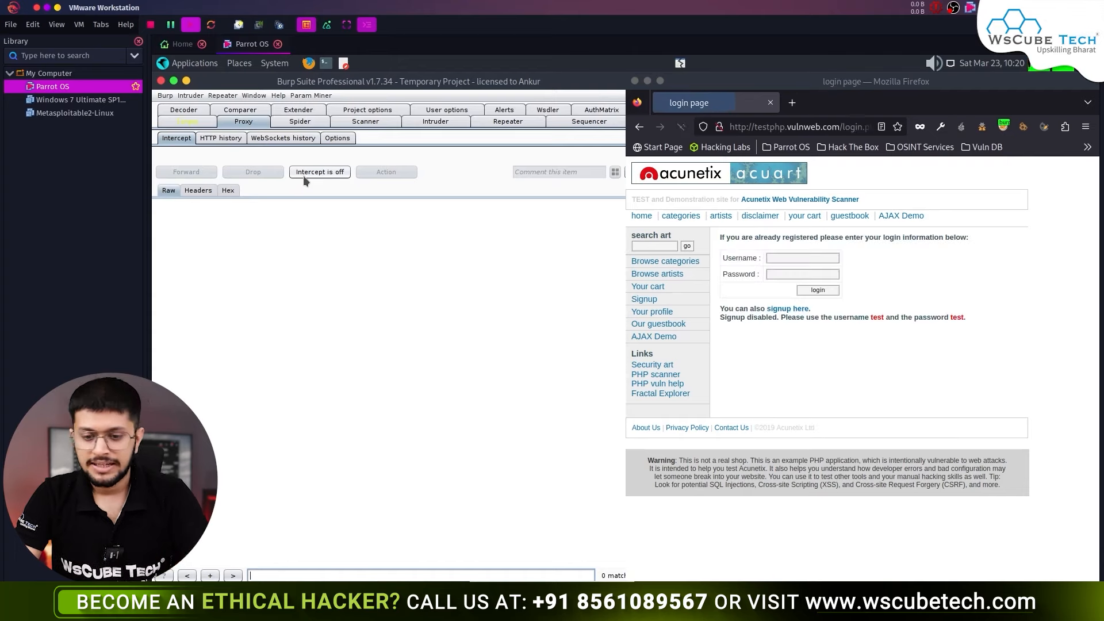
- Enter the test username and password on the login page, then turn Burp interception back on
left_click(789, 258)
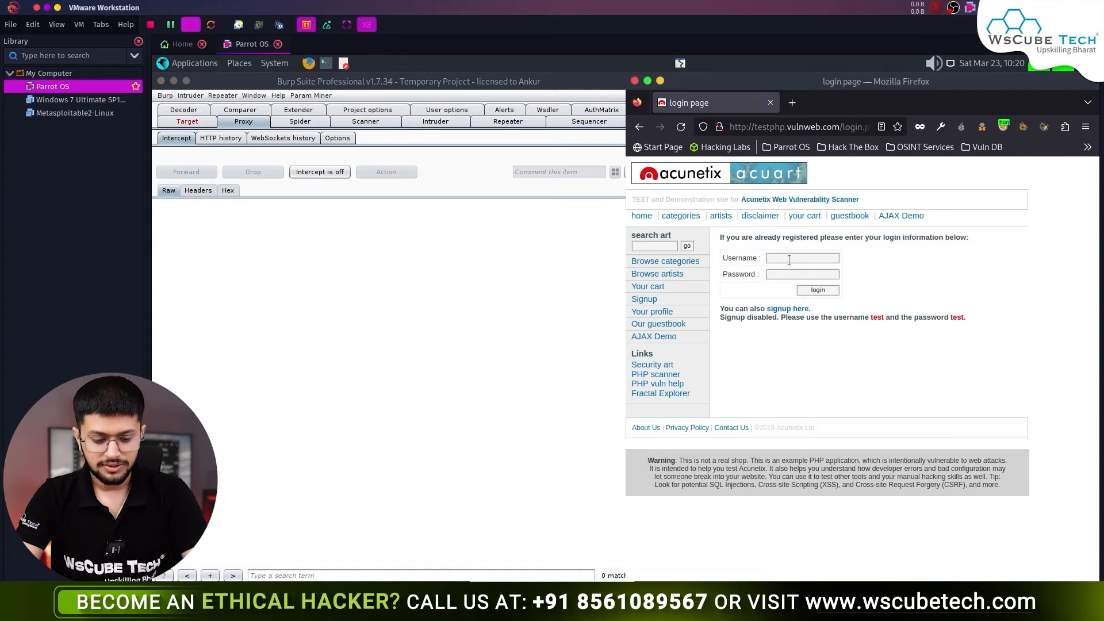
left_click(789, 258)
type("tesr")
key("Tab")
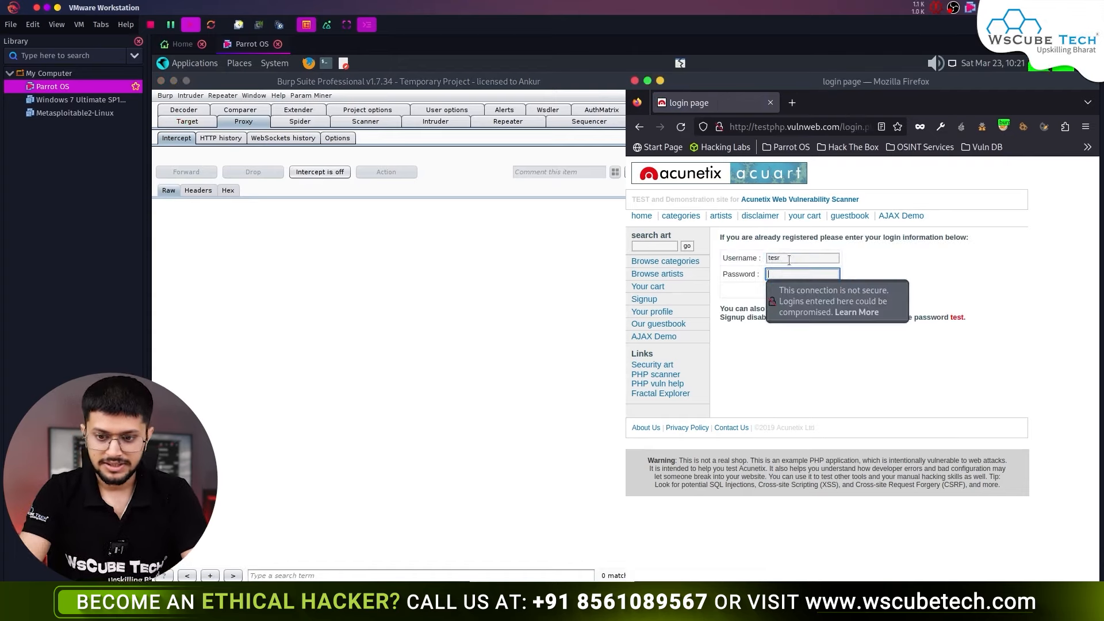
type("test")
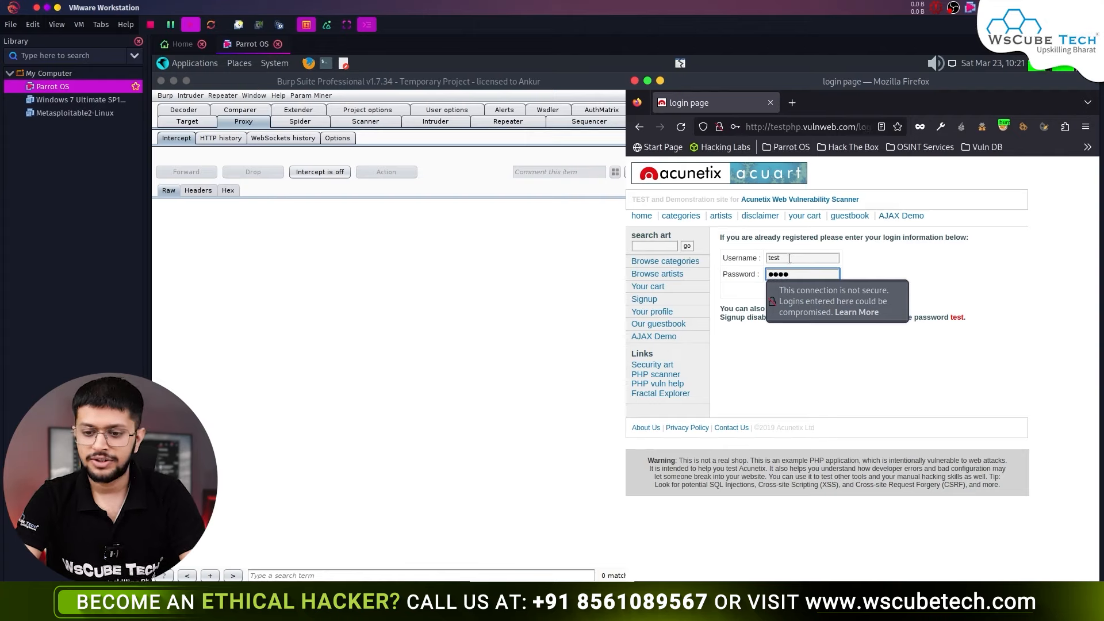
left_click(882, 330)
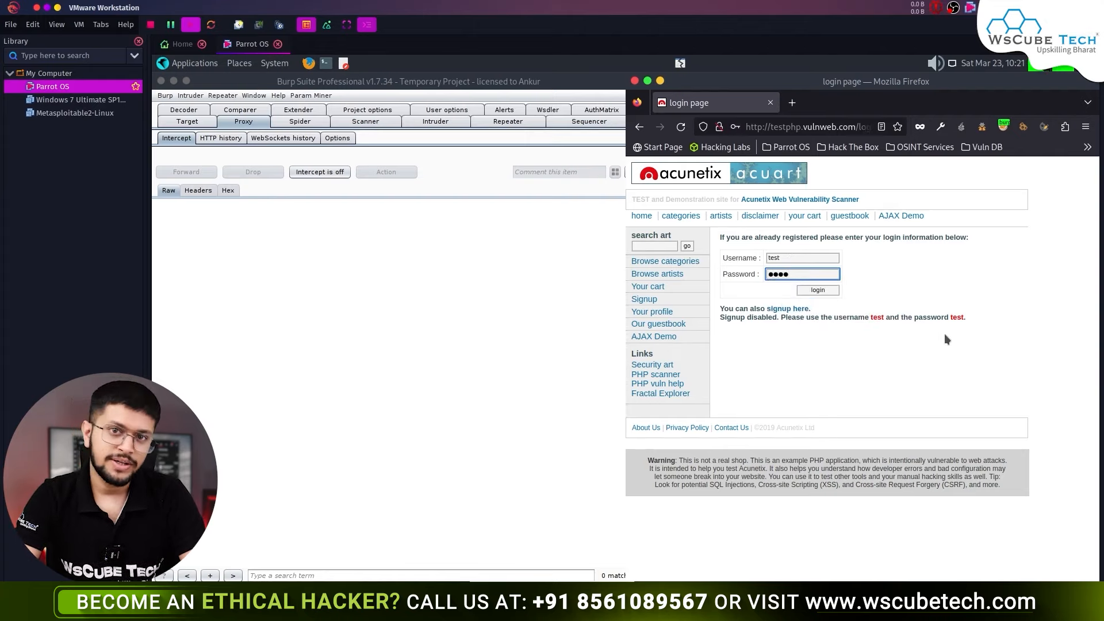
left_click(332, 180)
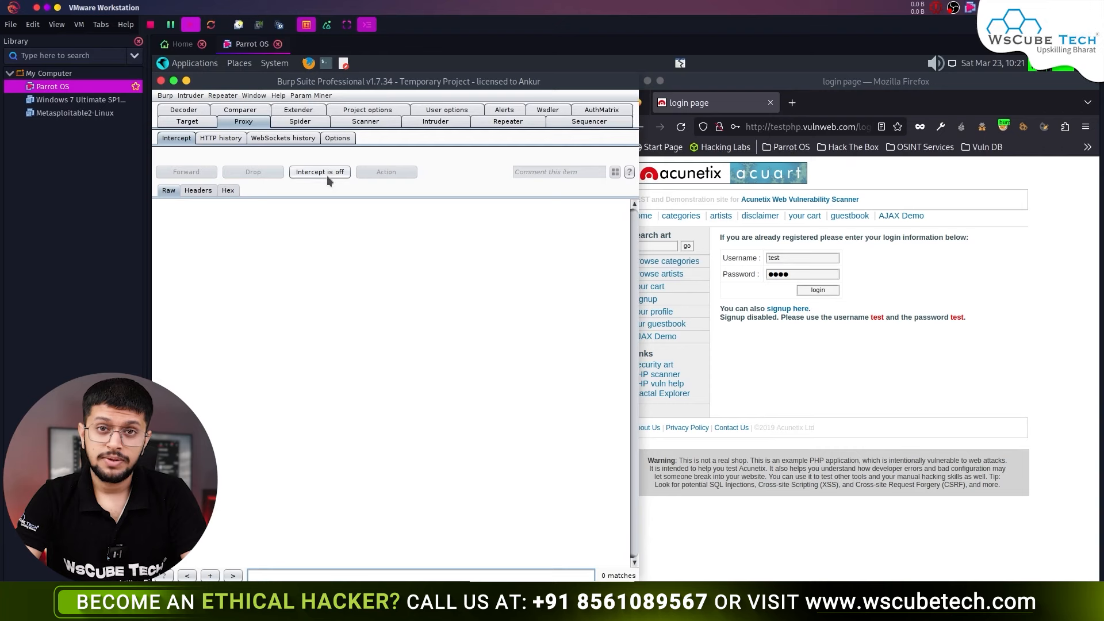
left_click(327, 175)
- Submit the login, inspect the intercepted POST /userinfo.php request, and forward it
left_click(820, 291)
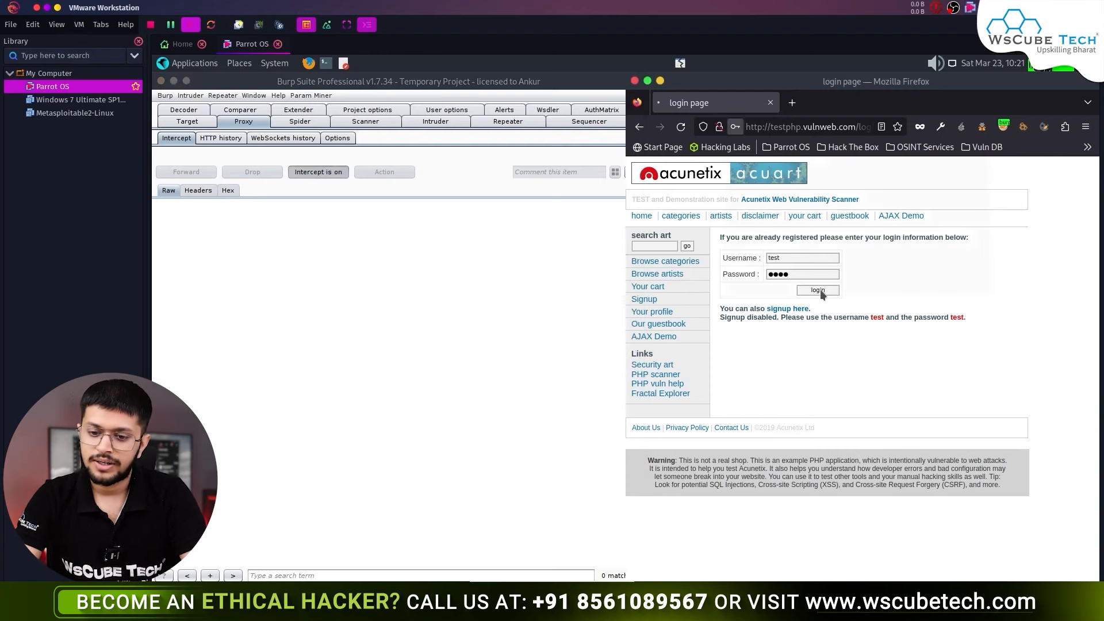
left_click_drag(268, 383, 213, 199)
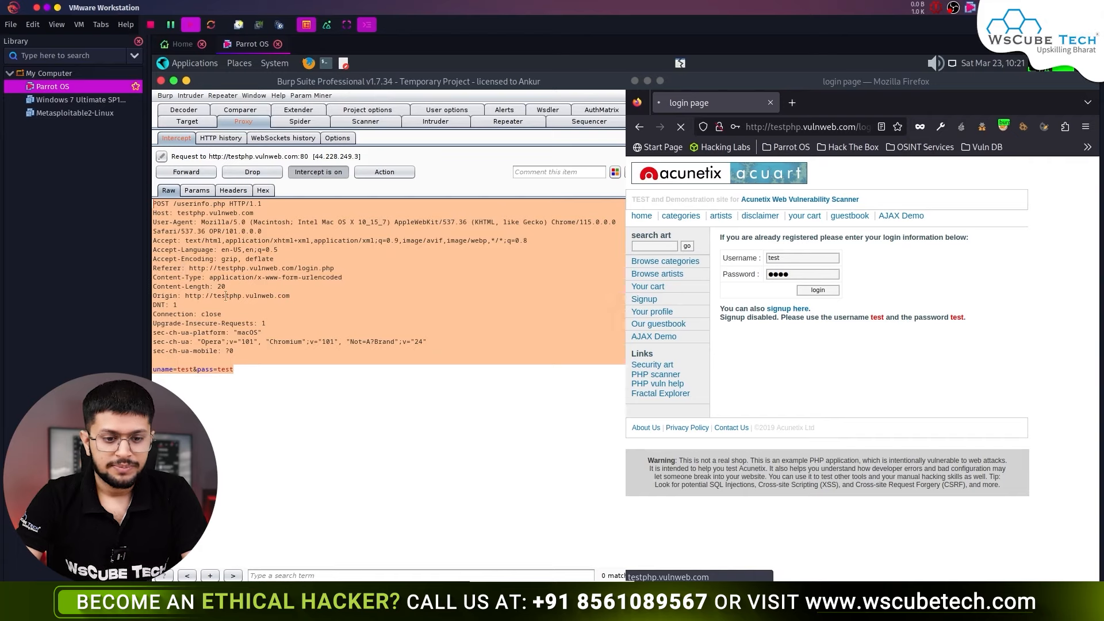
left_click(188, 259)
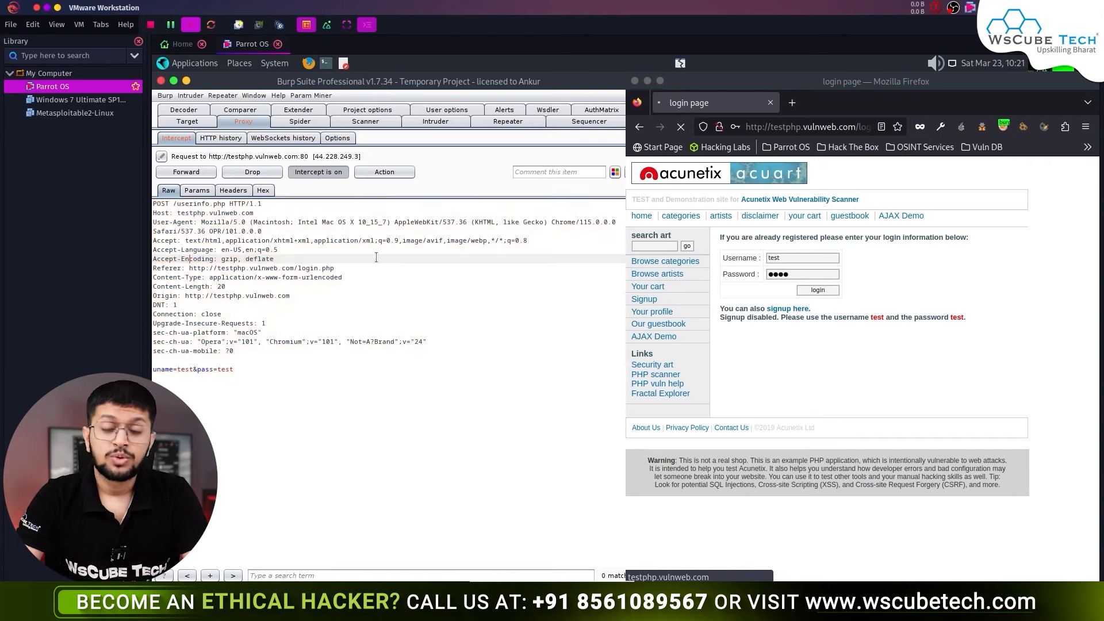
left_click(201, 172)
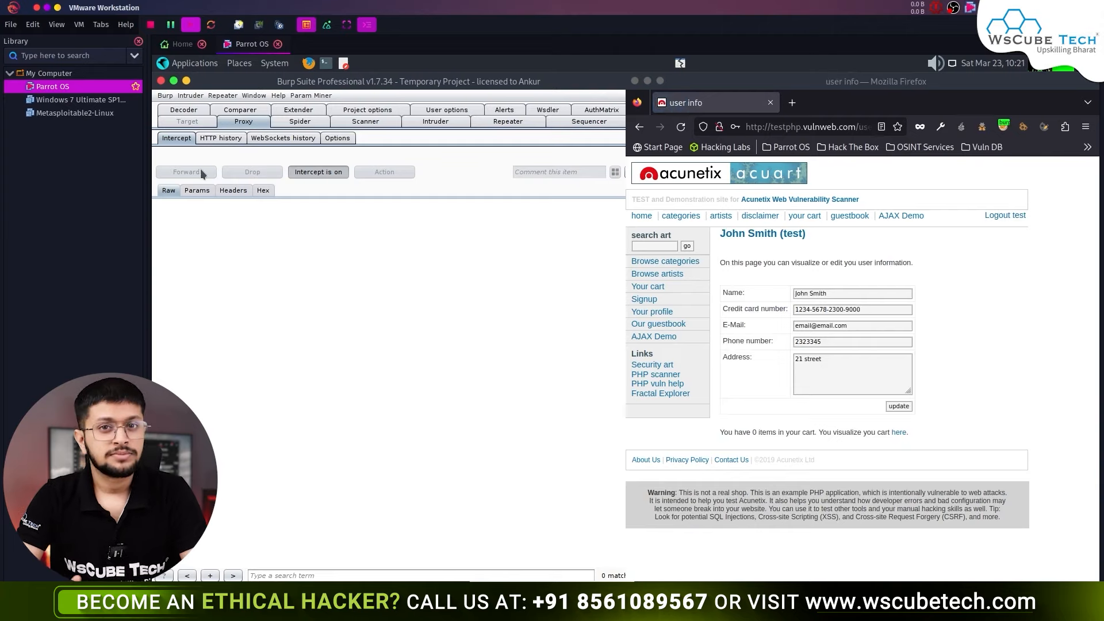
- With interception off, browse to the guestbook page and view Proxy HTTP history
left_click(315, 172)
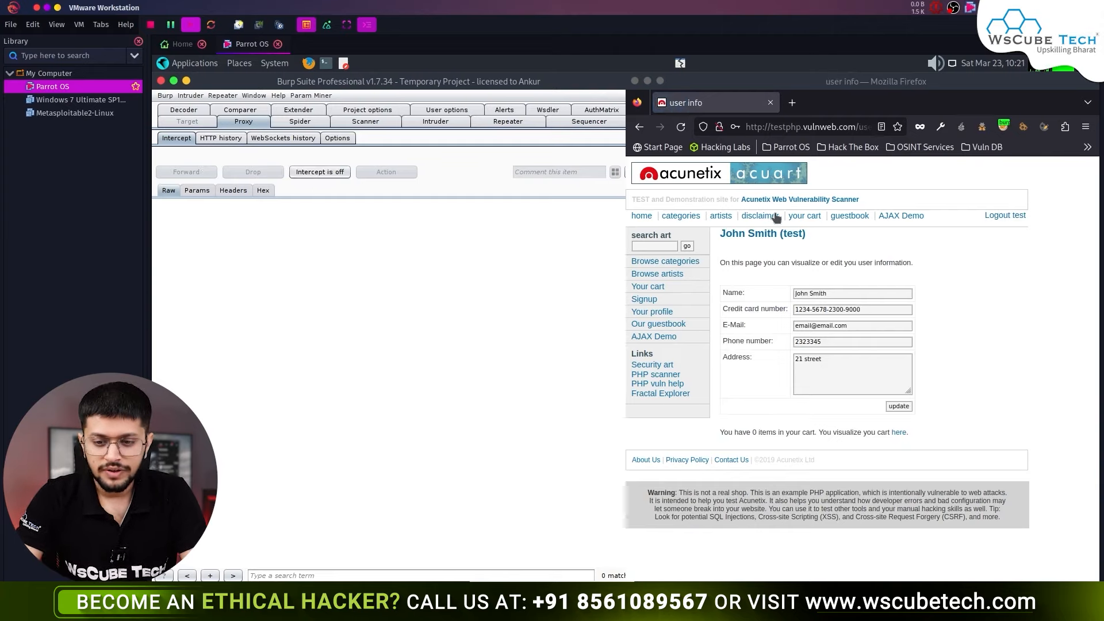
left_click(660, 323)
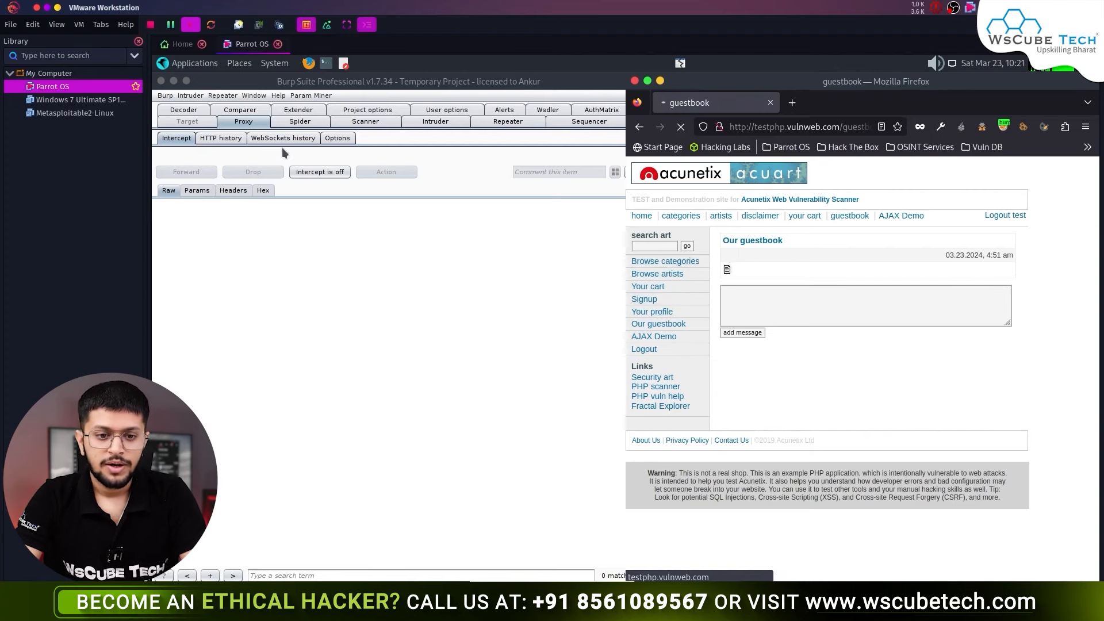
left_click(221, 138)
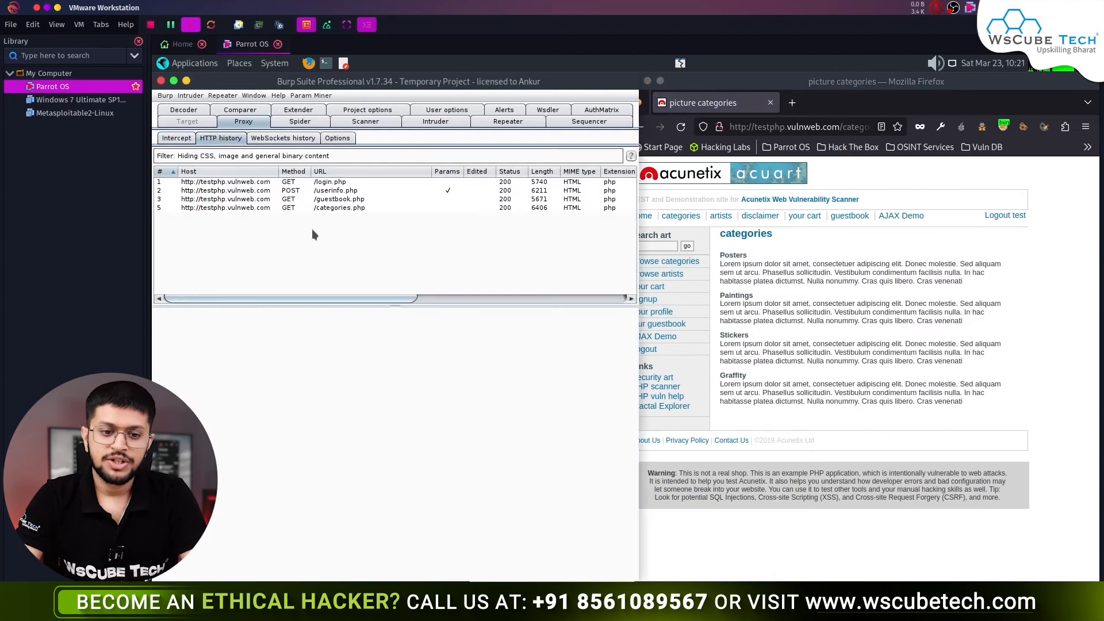
- Inspect the raw GET /guestbook.php request and highlight its login session cookie value
left_click(321, 199)
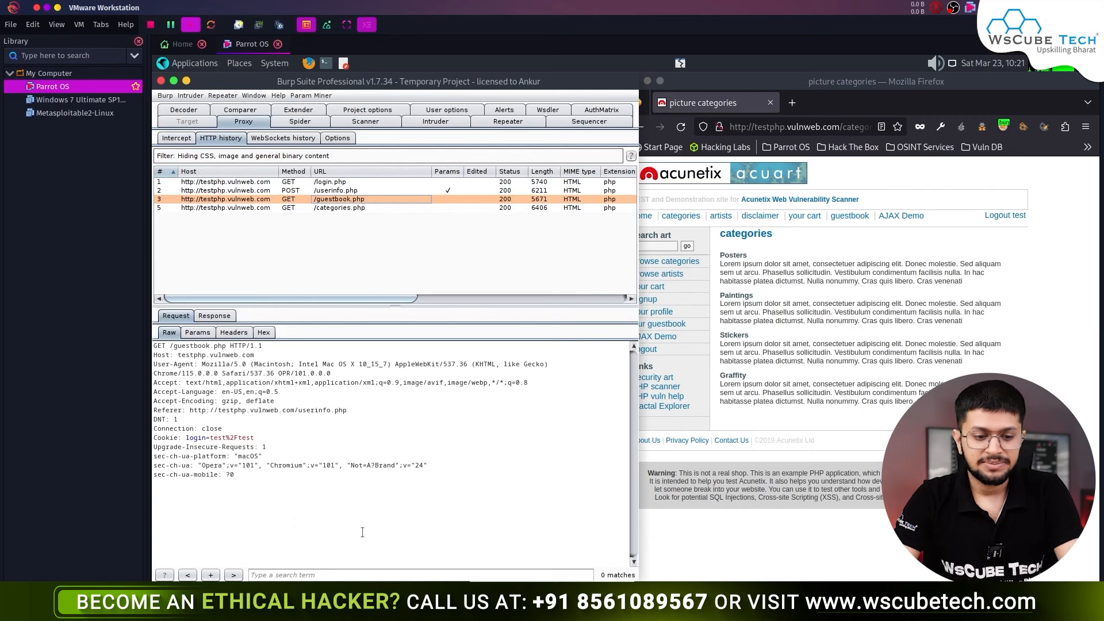
left_click_drag(293, 519, 154, 337)
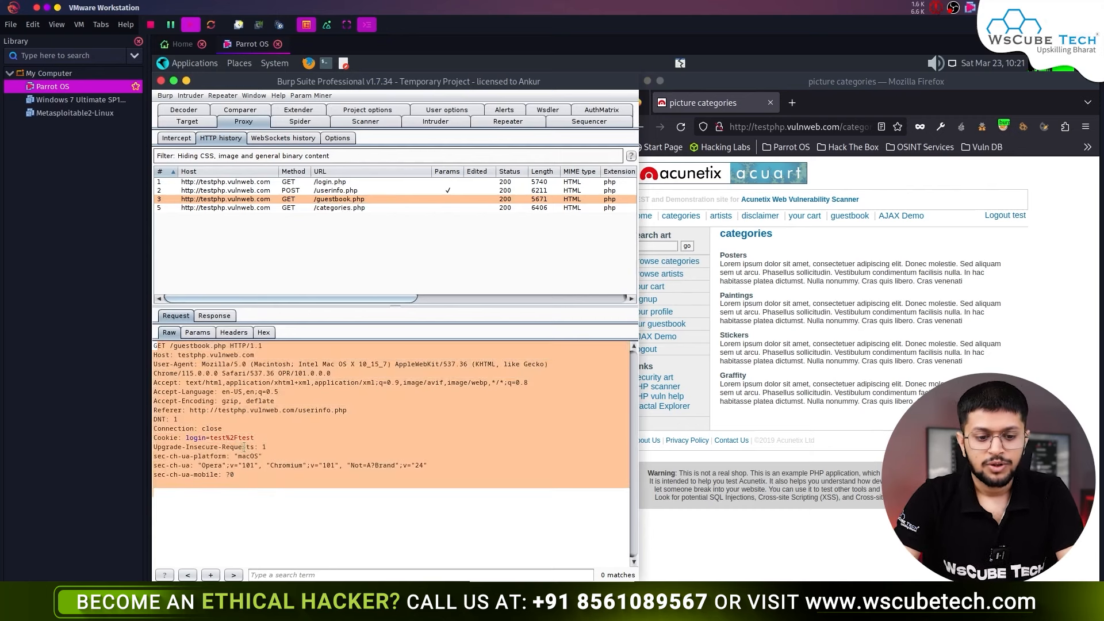
left_click_drag(268, 437, 184, 438)
left_click(178, 437)
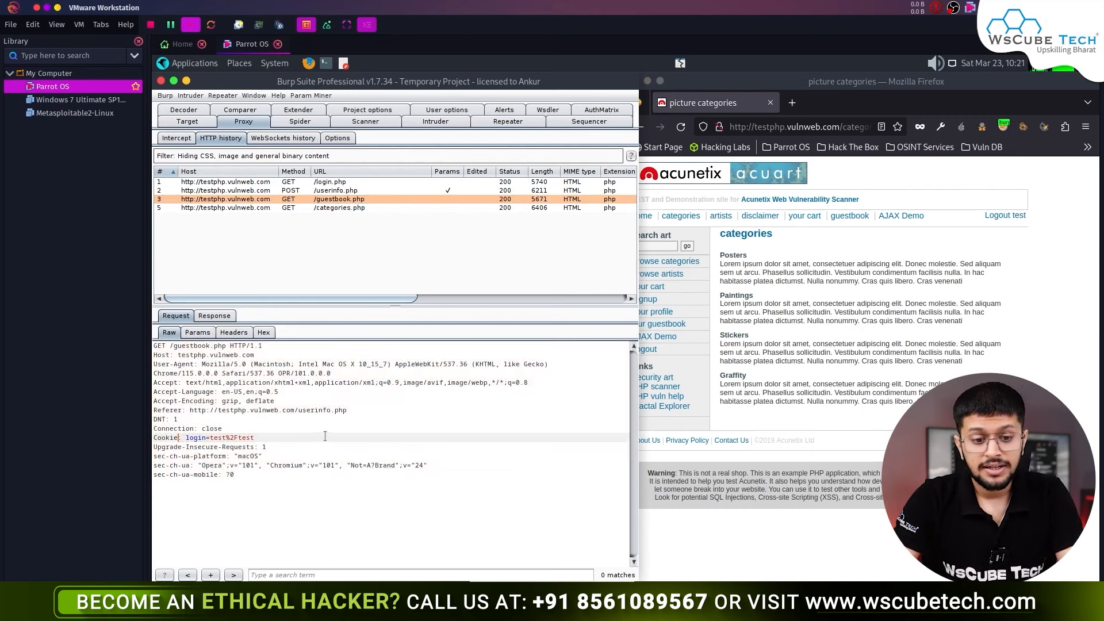
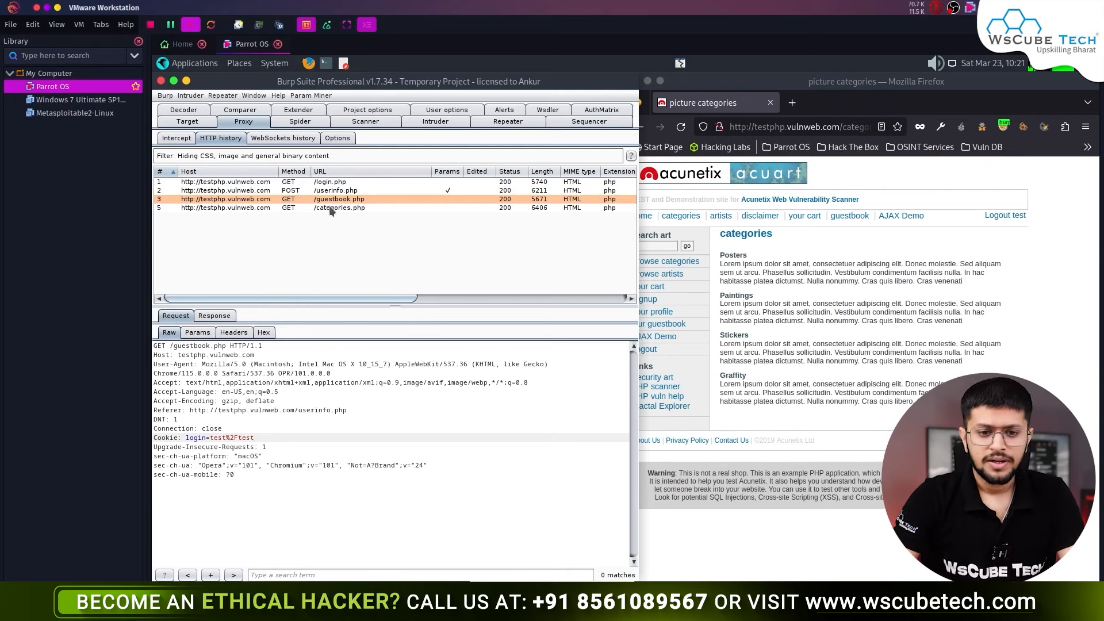
- Review the POST /userinfo.php, /guestbook.php and GET /categories.php requests in Proxy HTTP history
left_click(347, 195)
left_click(353, 199)
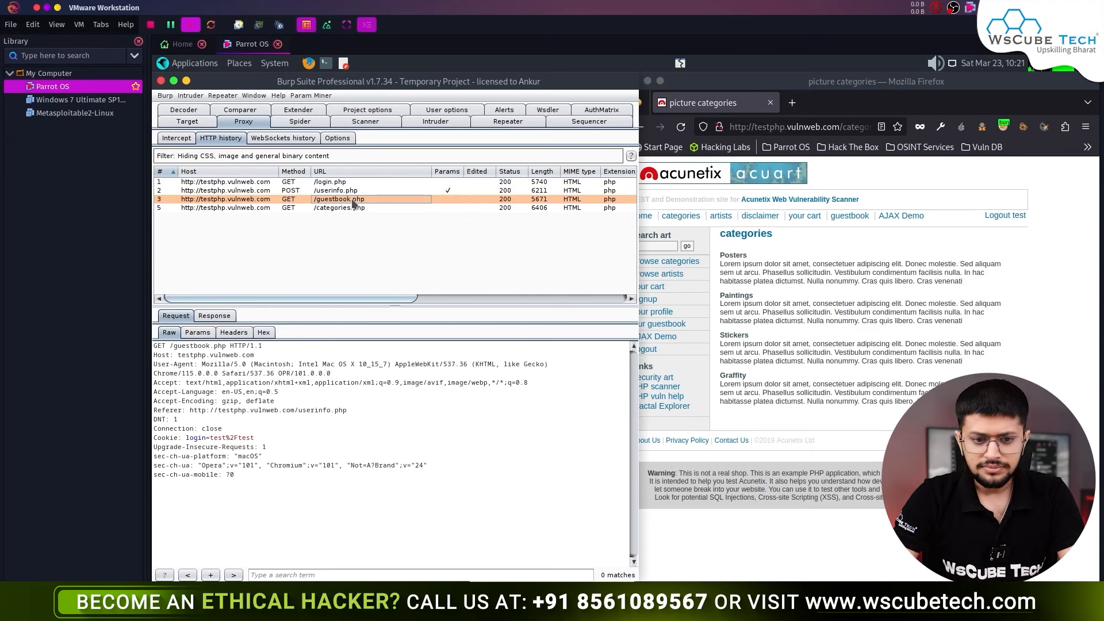
left_click(352, 192)
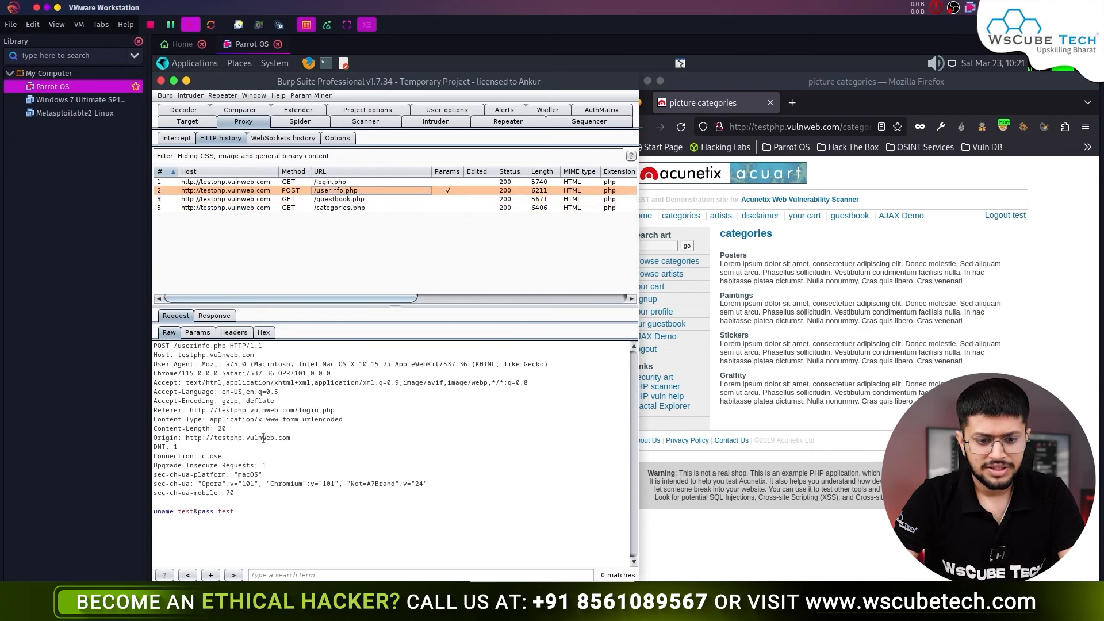
left_click(366, 208)
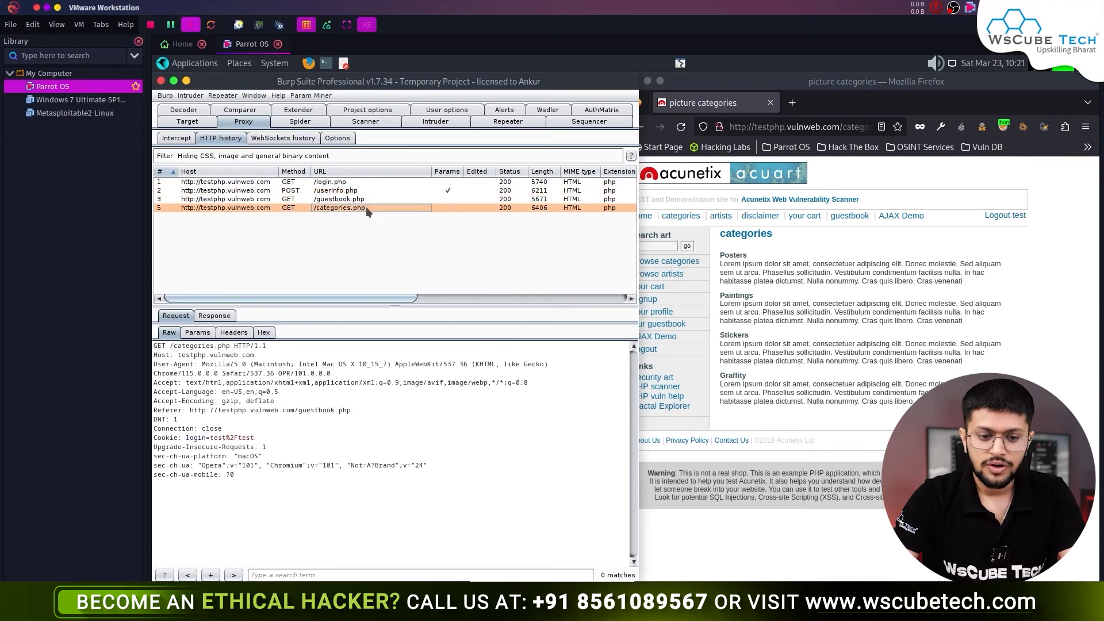
right_click(331, 412)
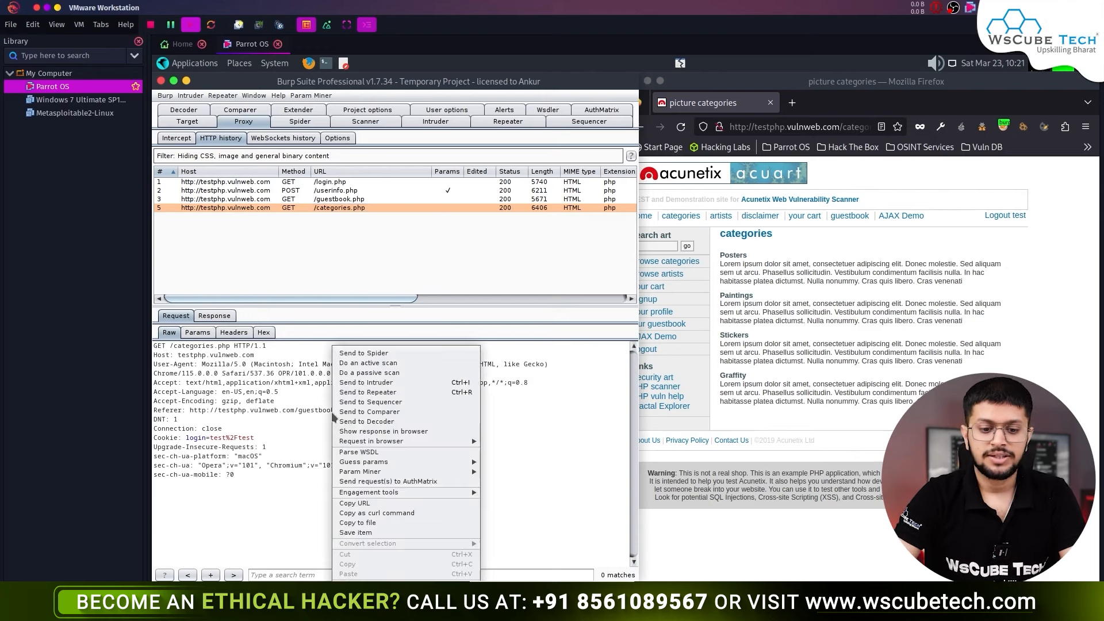
- Send the /categories.php request to Sequencer, then start and stop a live token capture
left_click(425, 403)
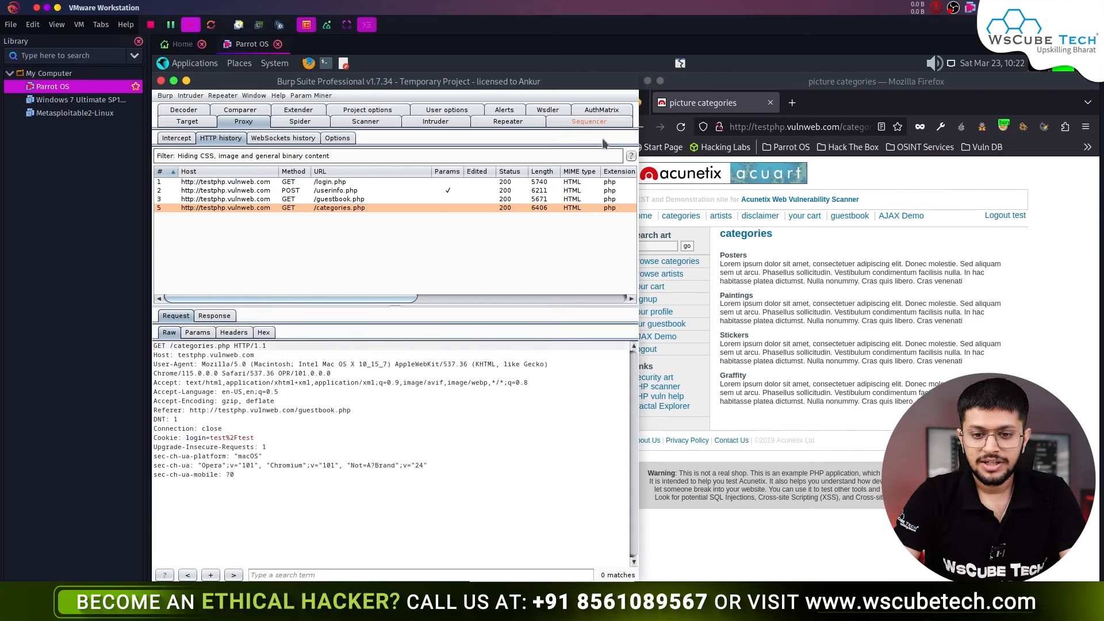
left_click(592, 122)
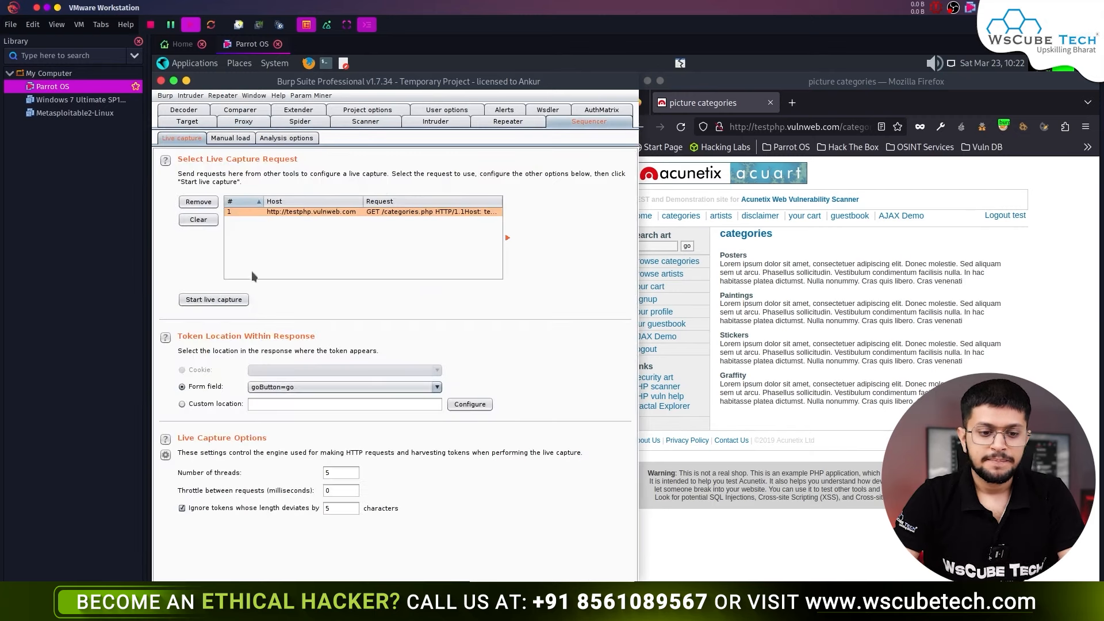
left_click(223, 301)
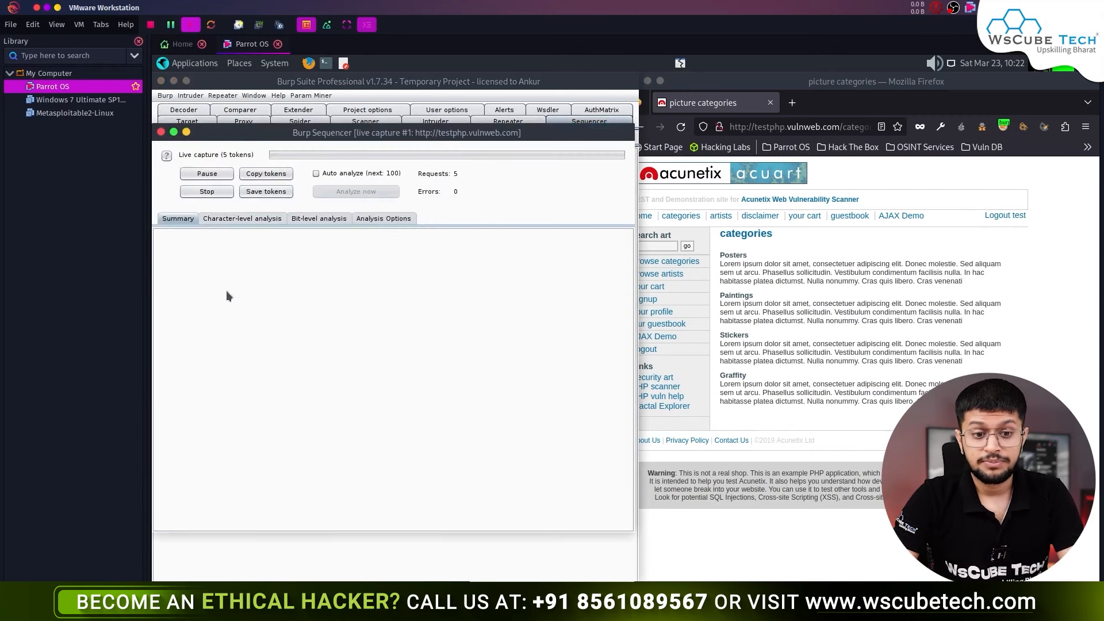
left_click(220, 193)
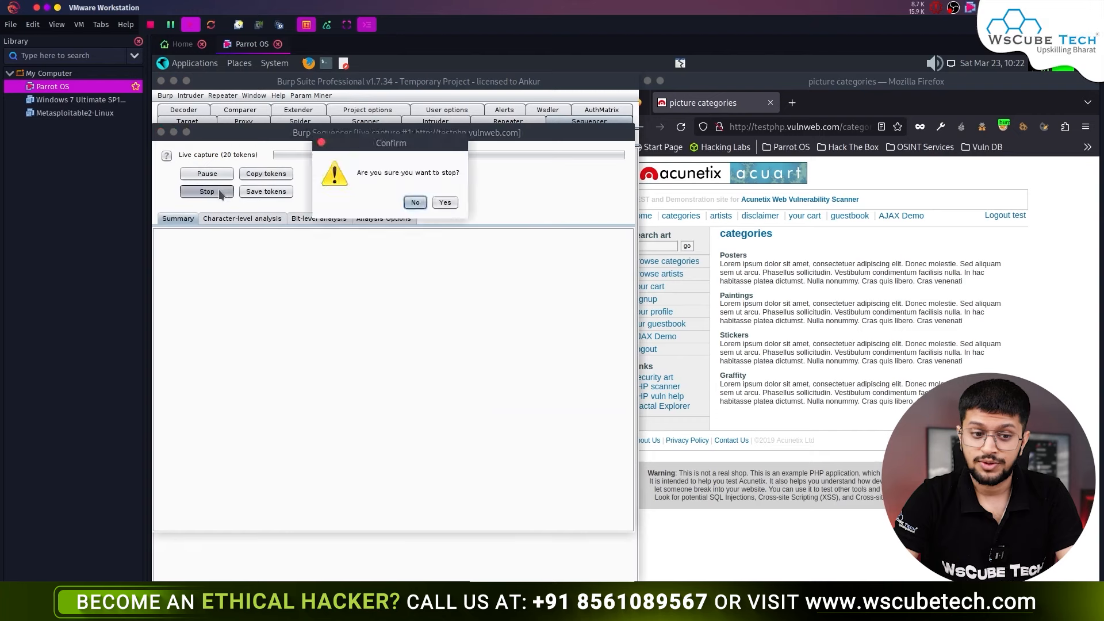
left_click(444, 202)
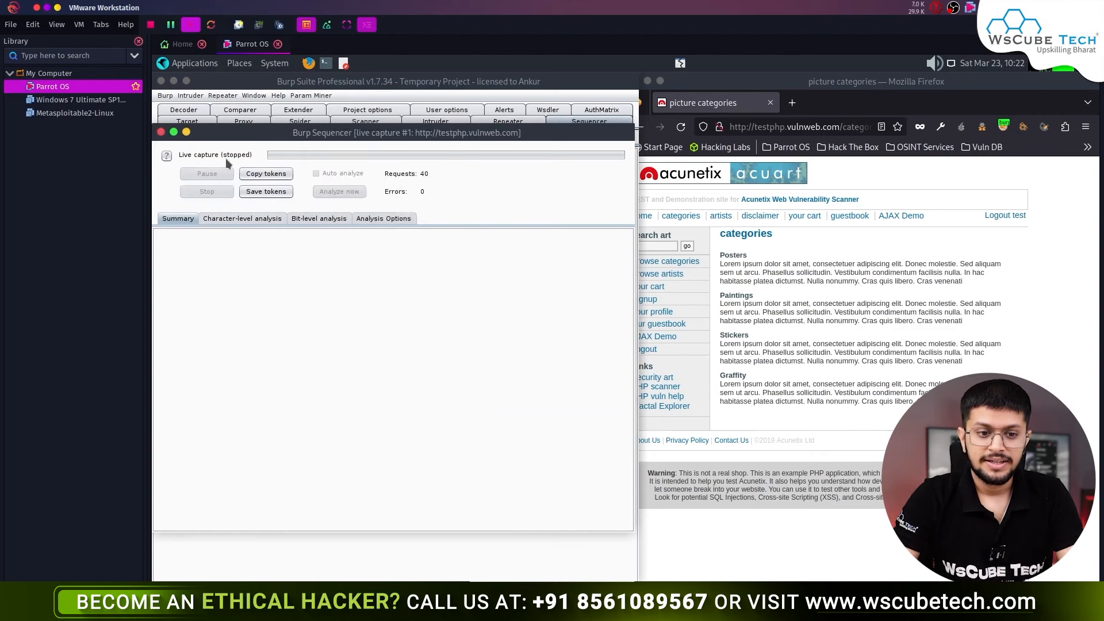
left_click(161, 132)
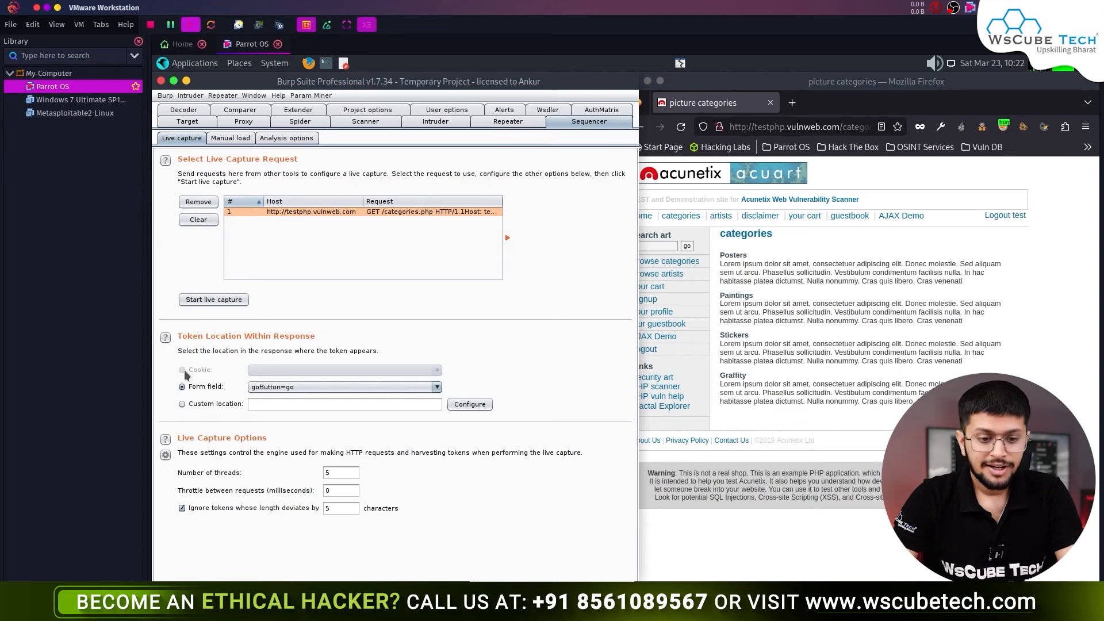
- Clear the live capture request list and go back to Proxy HTTP history
left_click(197, 220)
left_click(287, 123)
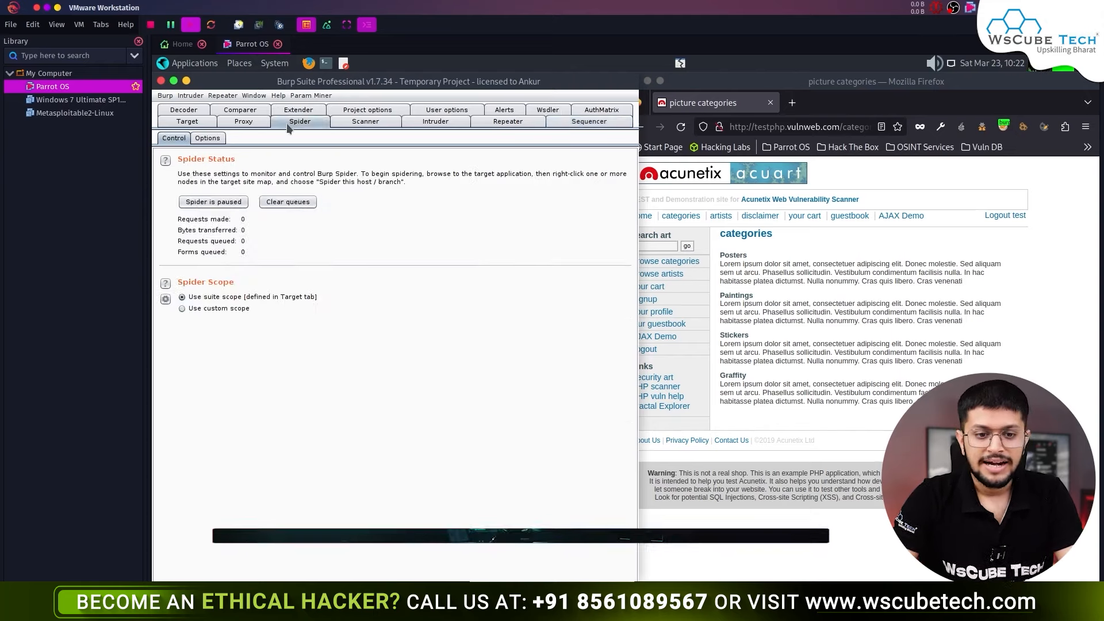
left_click(187, 121)
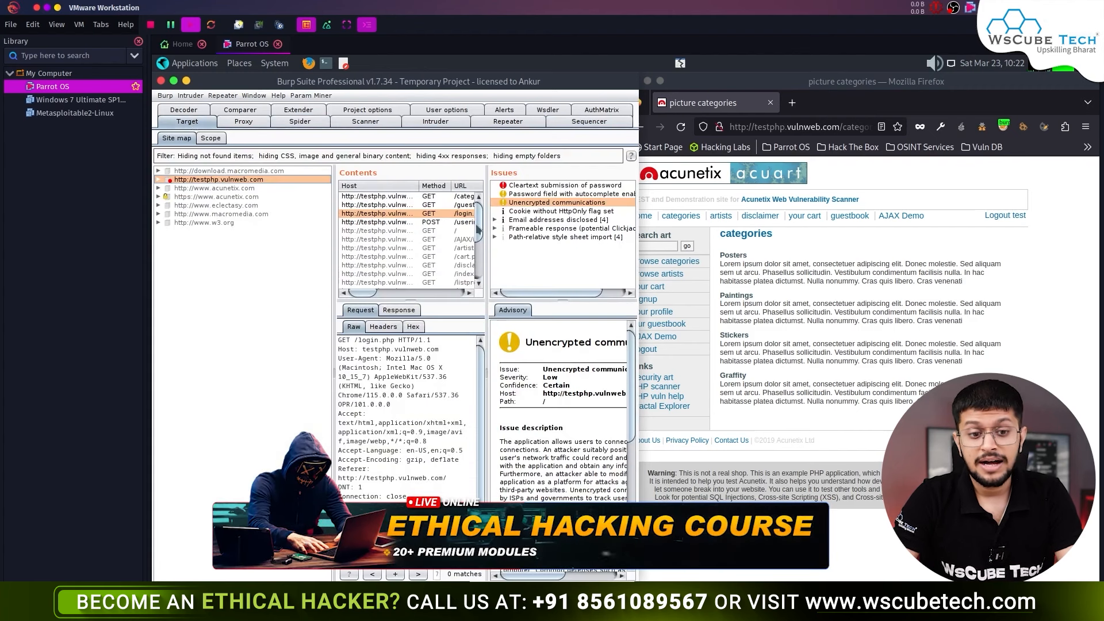
left_click(243, 121)
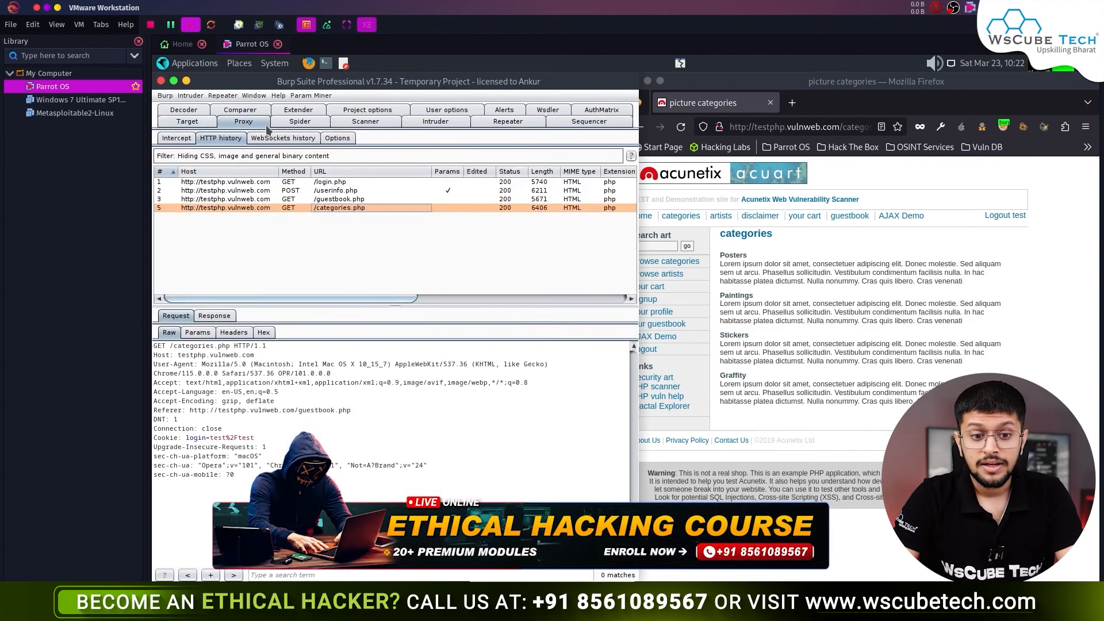
left_click(764, 127)
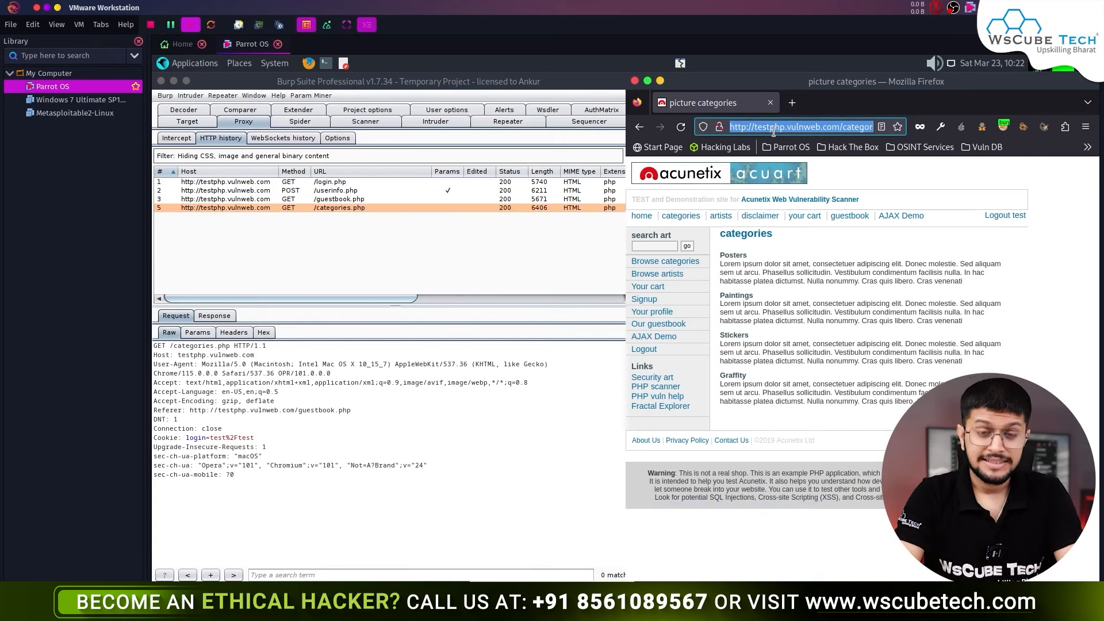
- Search 'juice and vine shop burpsuite' and open Gin and Juice Shop from PortSwigger's blog post in a new tab
type("ju")
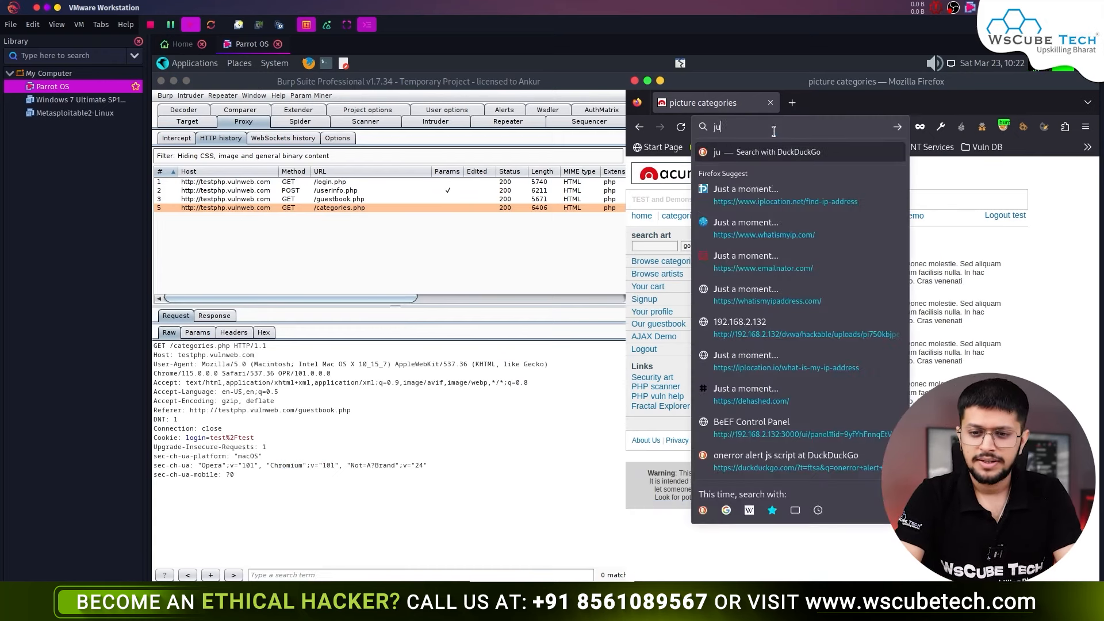
type("ice and ")
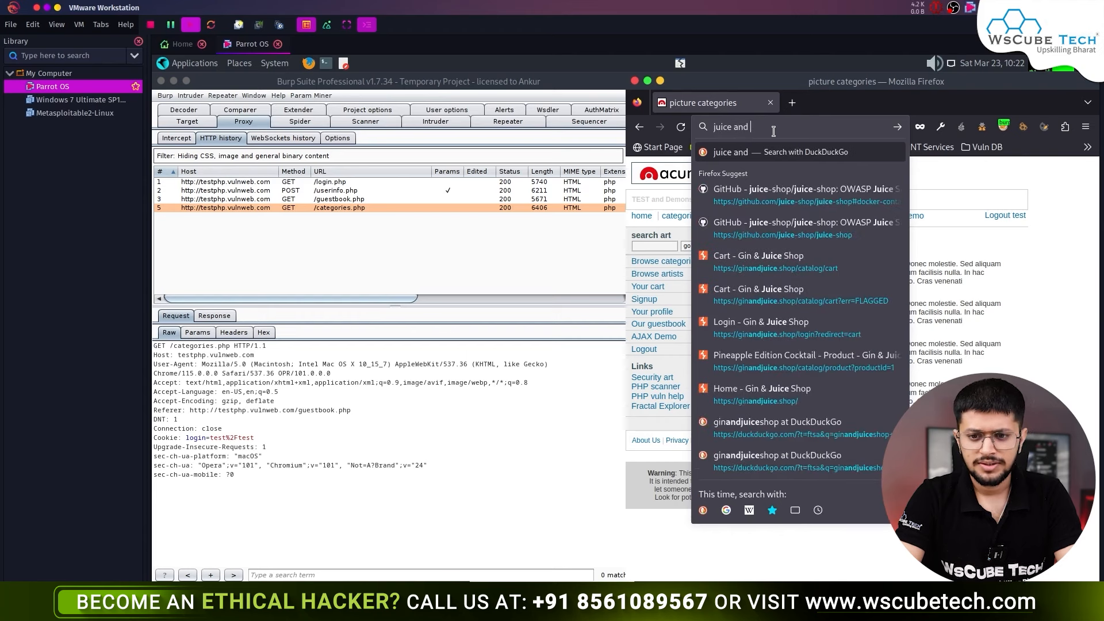
type("vin")
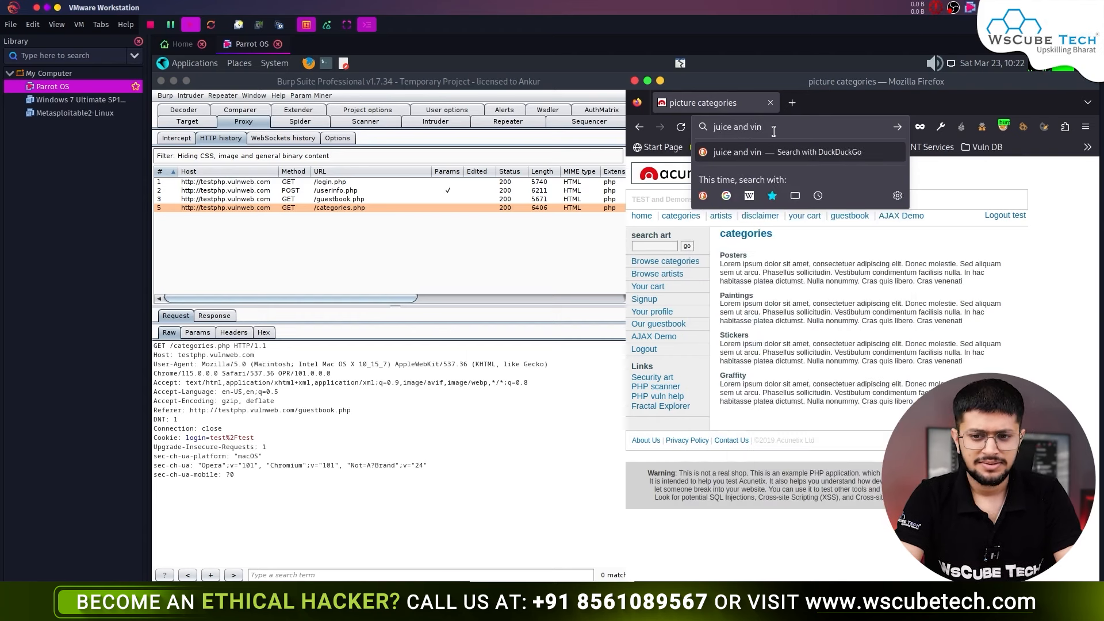
type("e shop burpsuite")
key("Return")
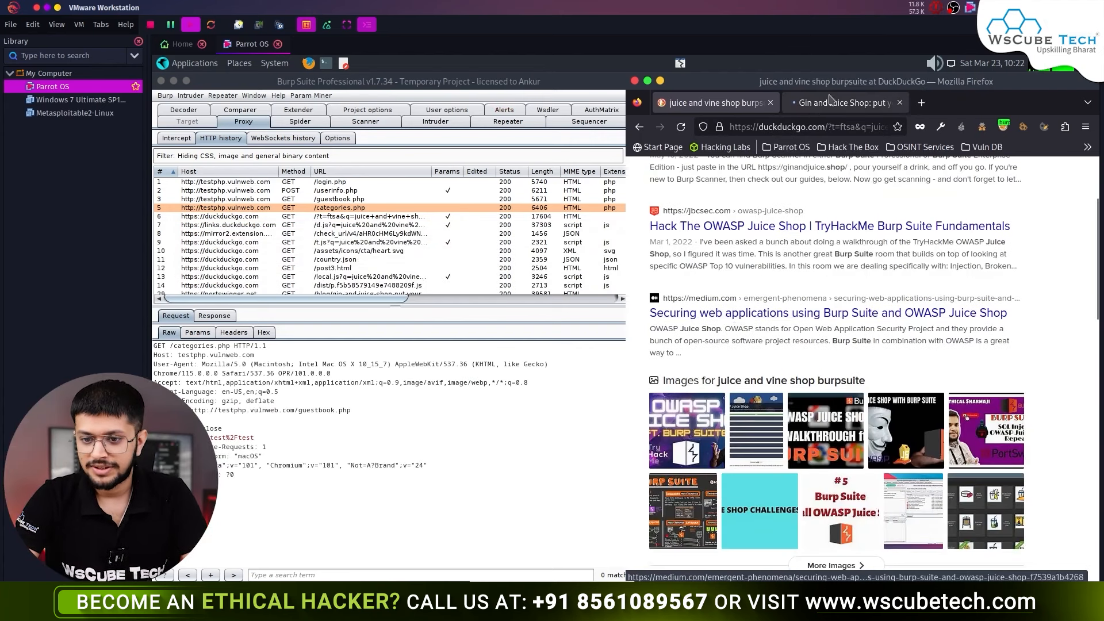
left_click(823, 104)
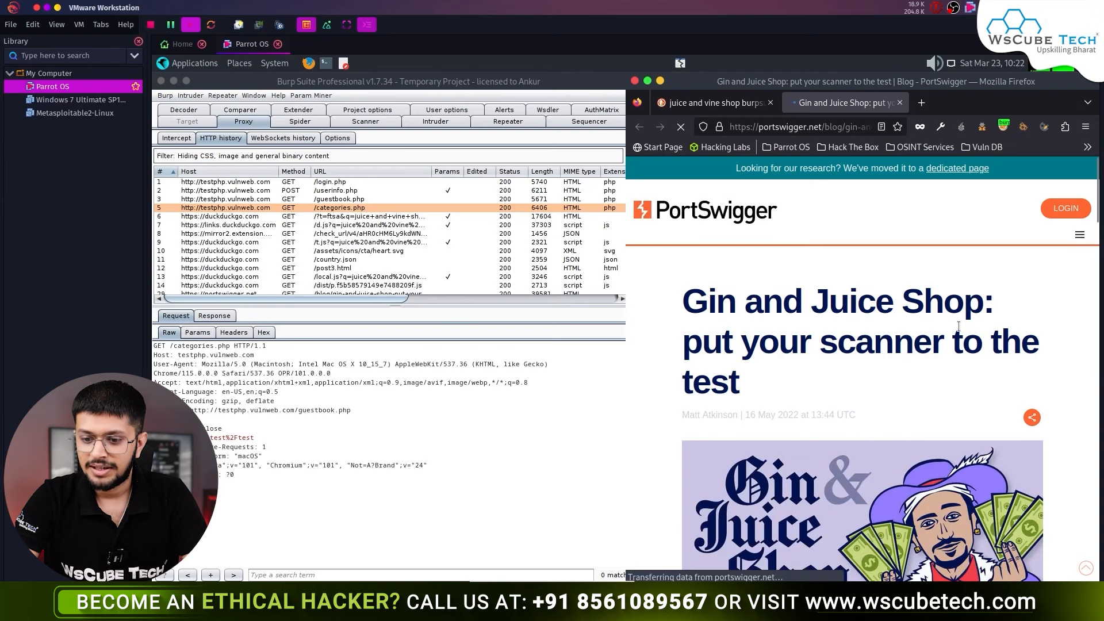
scroll(856, 310, "down", 7)
scroll(843, 384, "down", 1)
middle_click(707, 358)
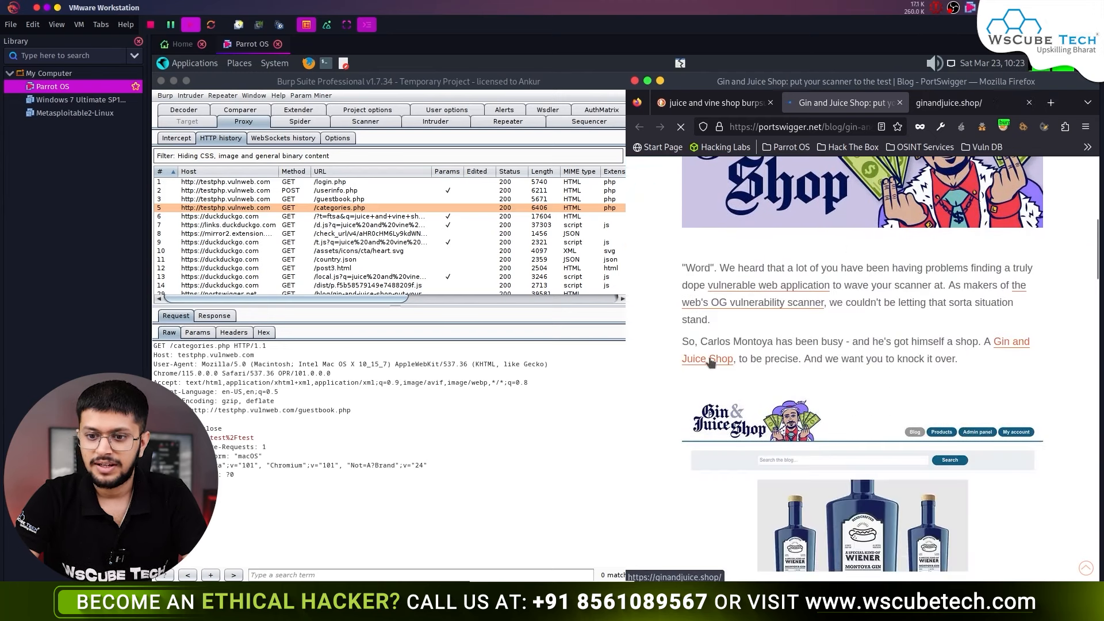
- Close the blog and search tabs, leaving only the shop tab, and maximize Firefox
left_click(898, 103)
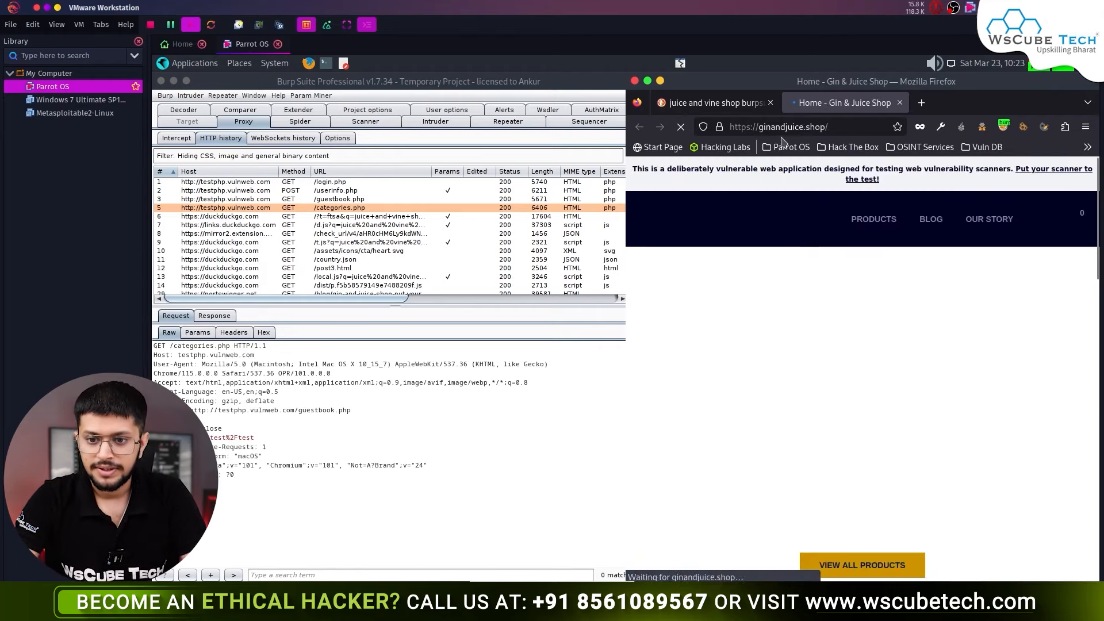
left_click(771, 104)
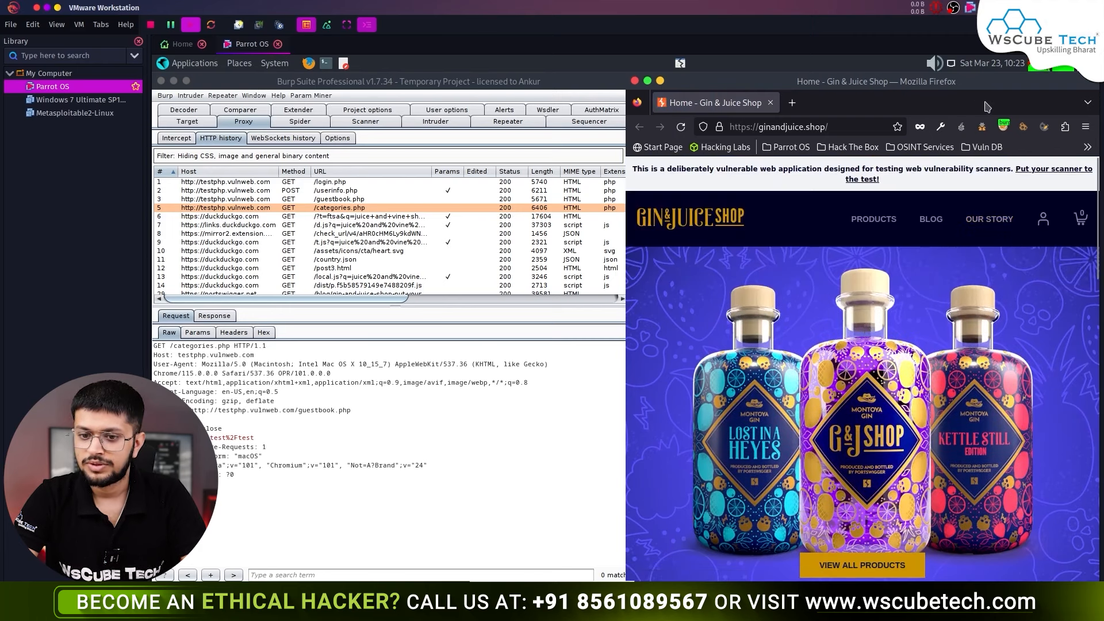
key("ctrl+t")
left_click(899, 103)
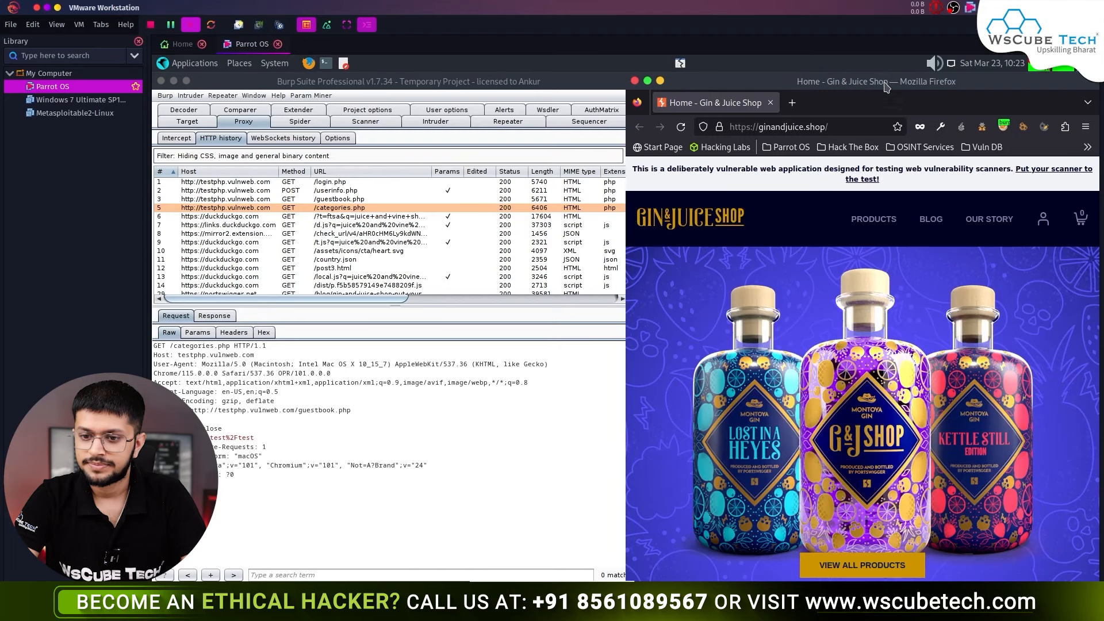
double_click(885, 84)
- Go to the Gin & Juice Shop LOG IN page and begin typing the username
scroll(729, 292, "down", 5)
scroll(729, 293, "down", 6)
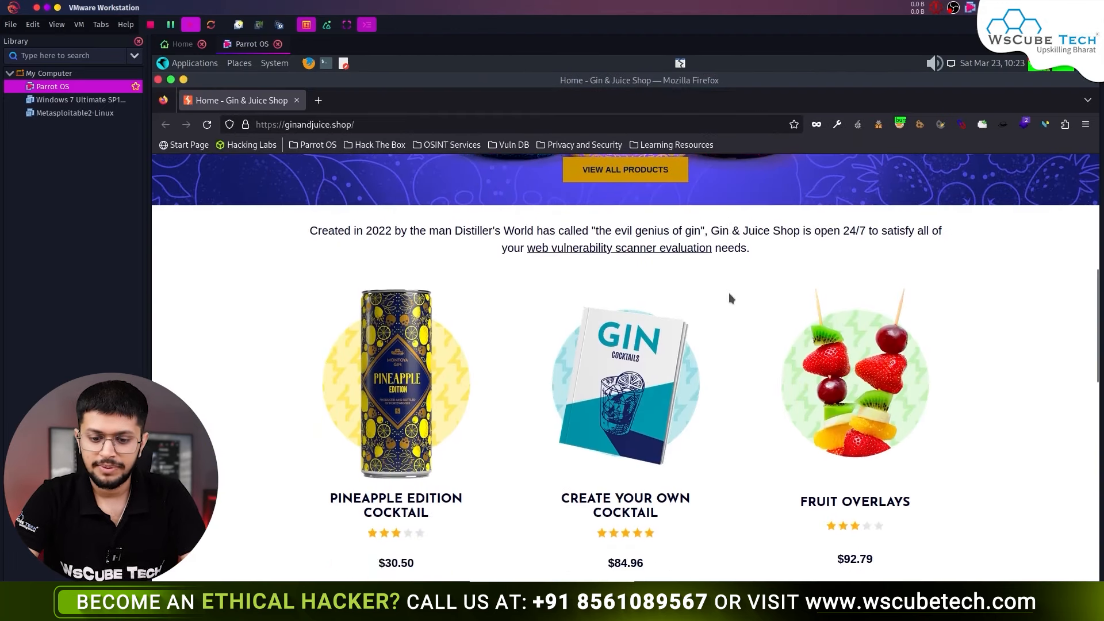
scroll(729, 293, "up", 12)
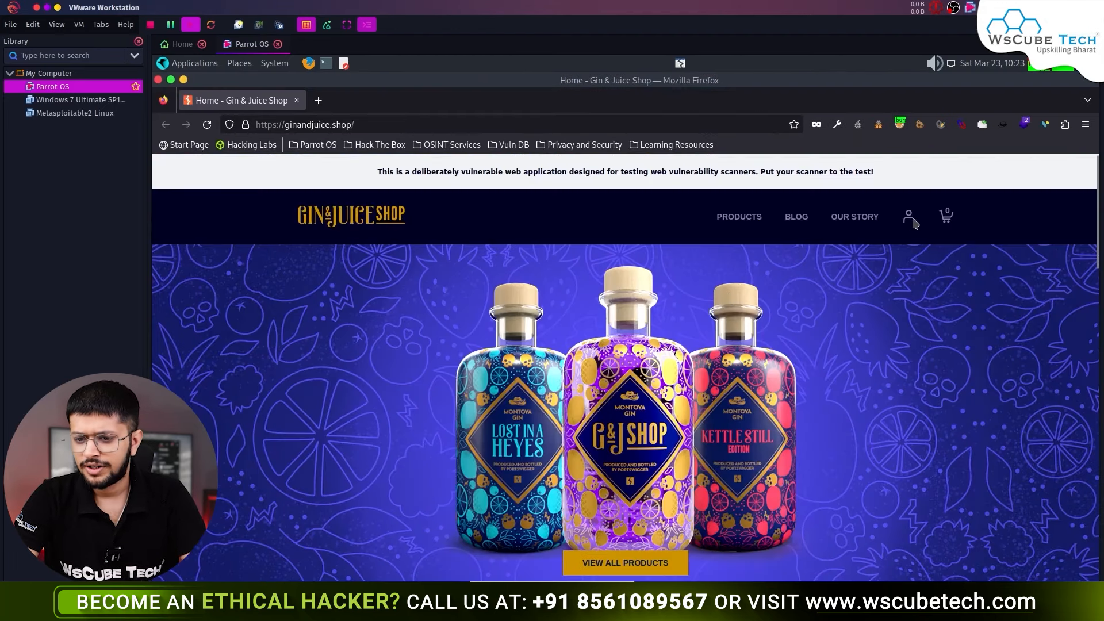
mouse_move(910, 225)
left_click(906, 267)
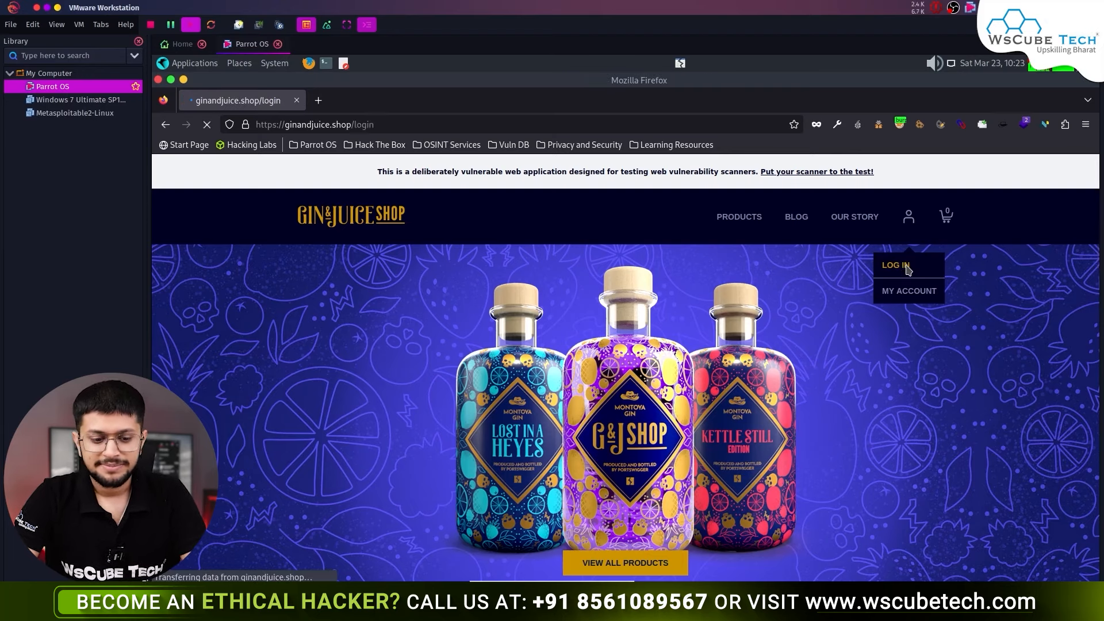
type("car")
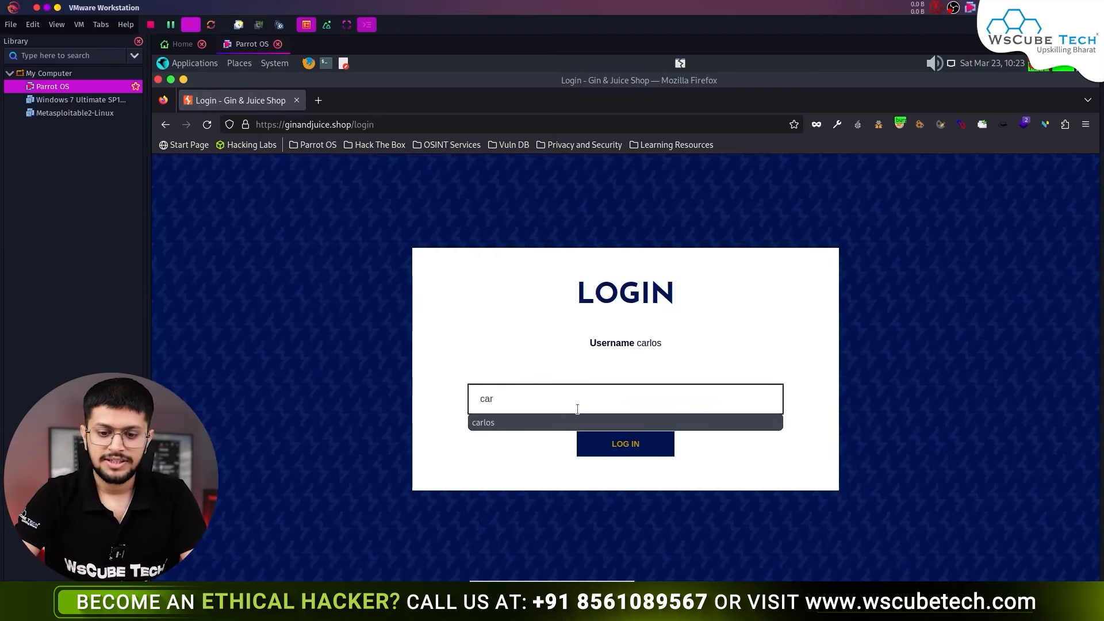
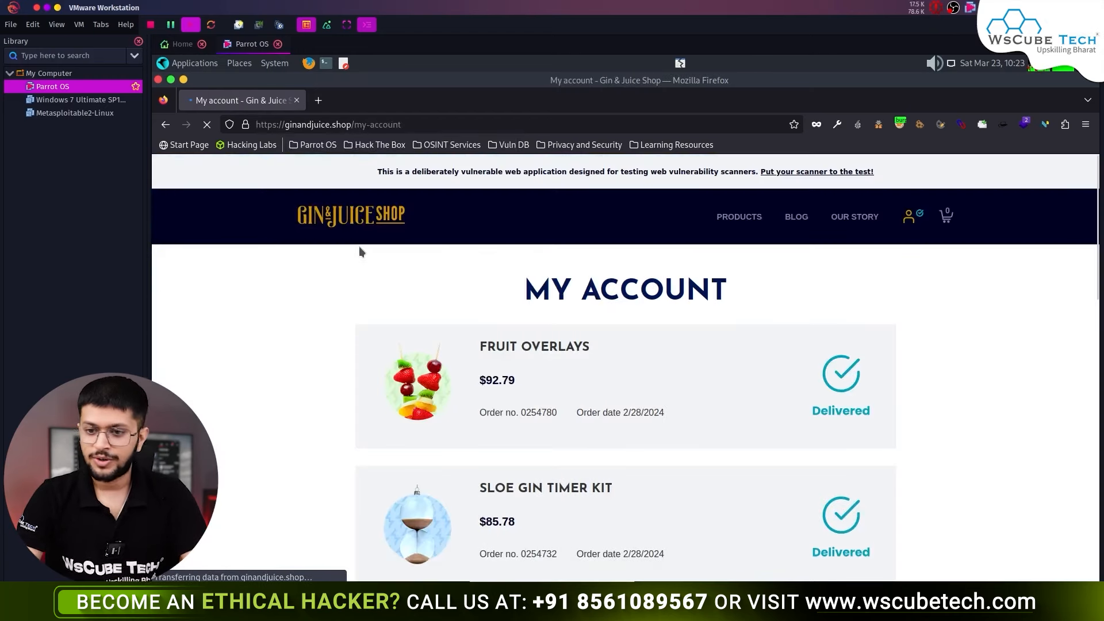
- Snap the Firefox My Account page to the right half, revealing Burp Suite on the left
key("super+Right")
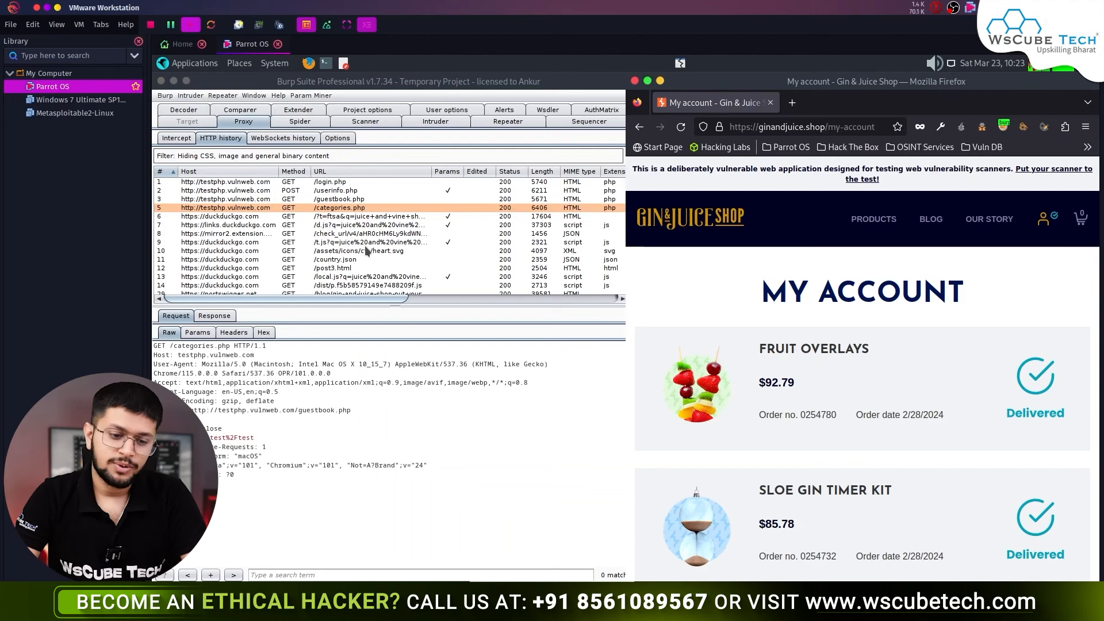
- Open ginandjuice.shop request 119 in HTTP history and highlight its session Cookie header
scroll(367, 247, "down", 15)
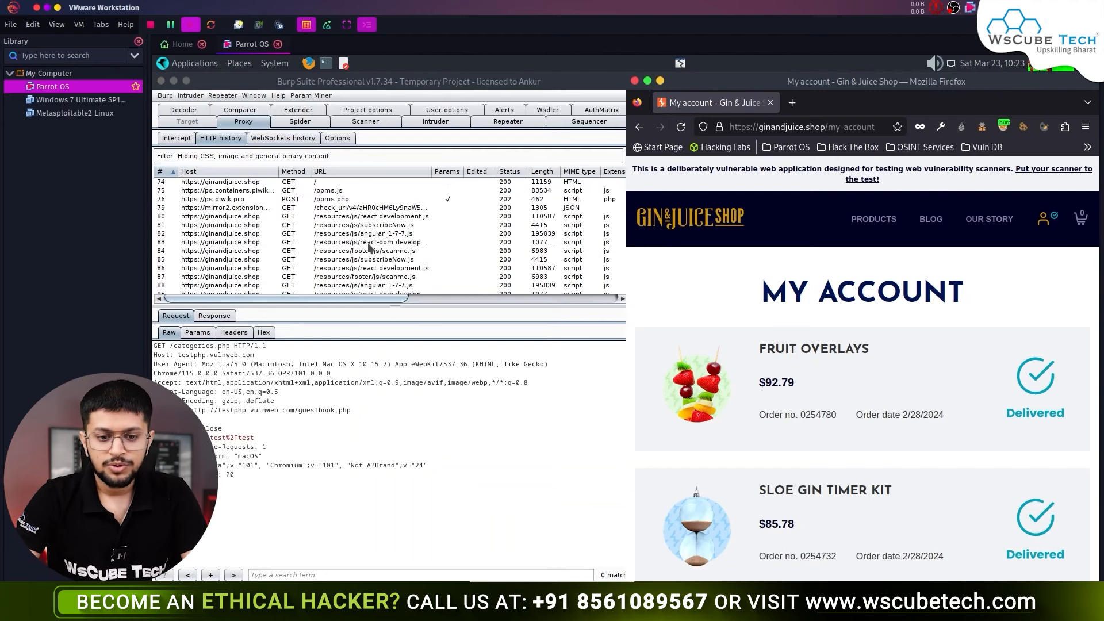
scroll(370, 248, "down", 4)
left_click(366, 273)
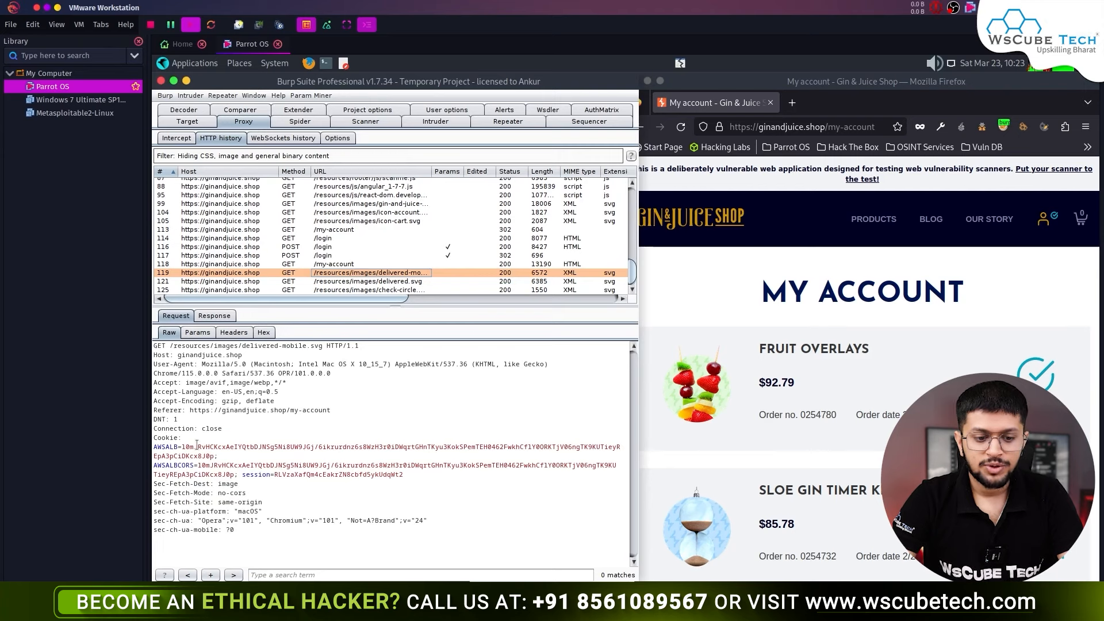
left_click(156, 438)
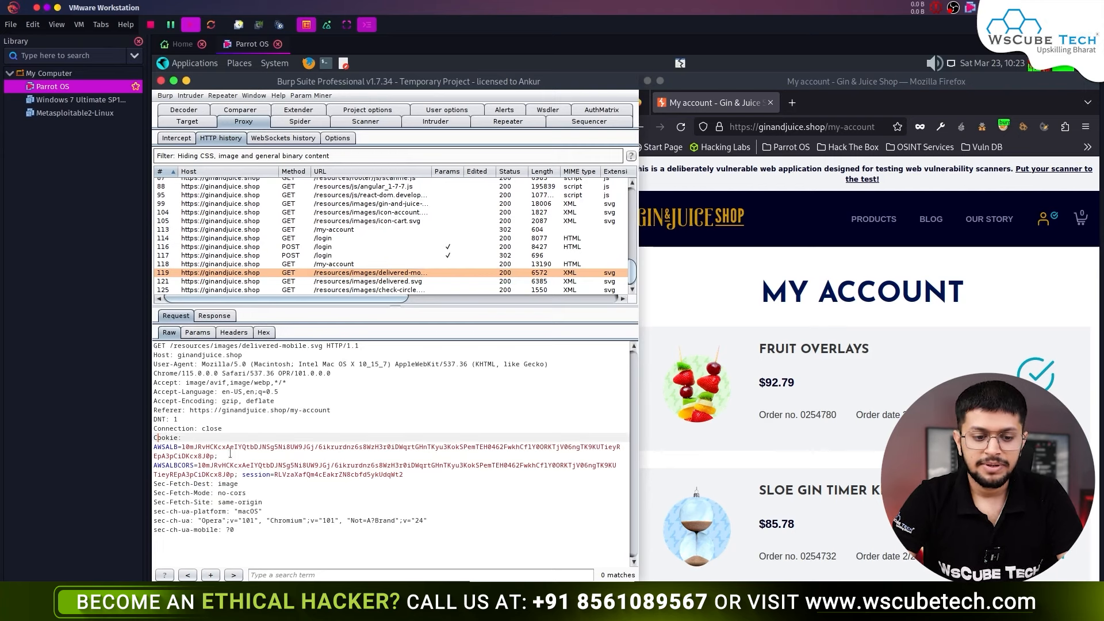
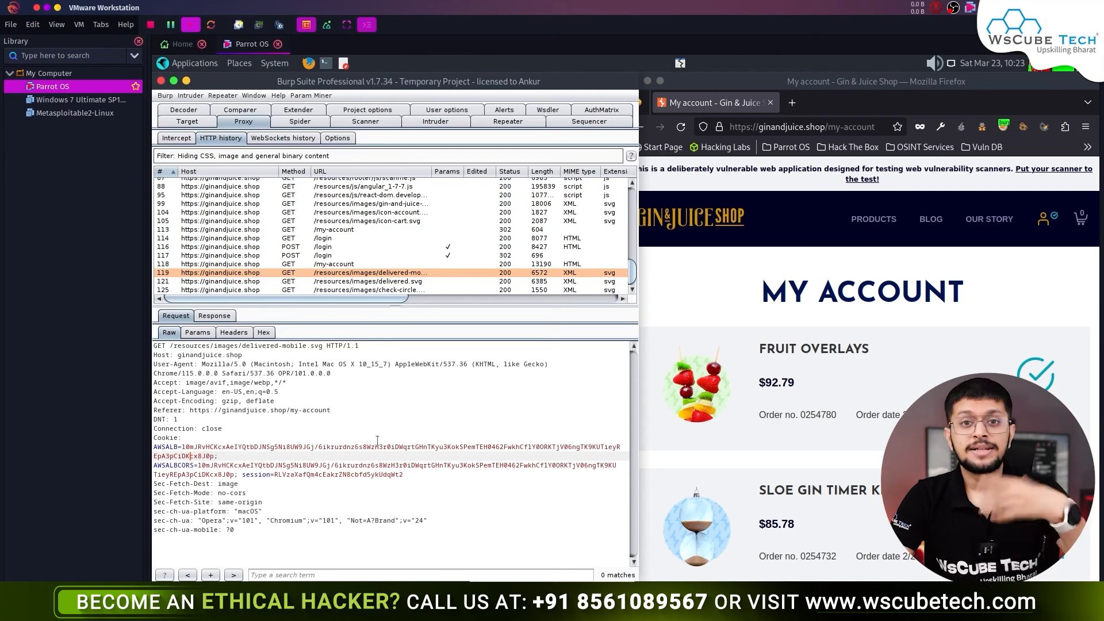
- Send the delivered-mobile.svg request from HTTP history to Burp Sequencer
right_click(392, 430)
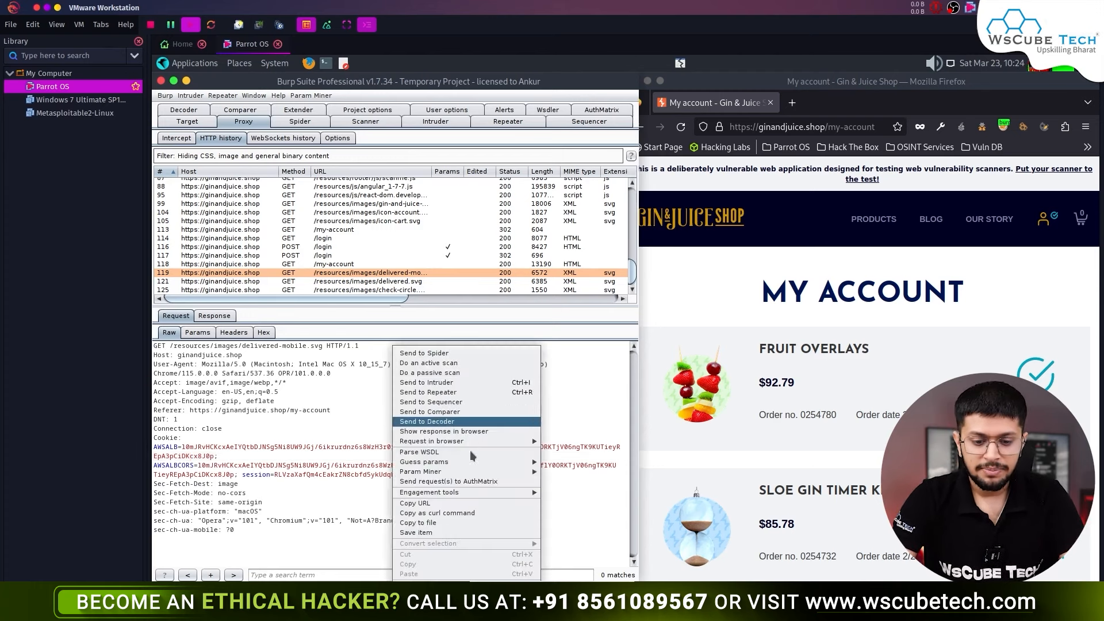
left_click(476, 403)
- In Sequencer's live capture, set the AWSALB load-balancer cookie as the token location
left_click(606, 123)
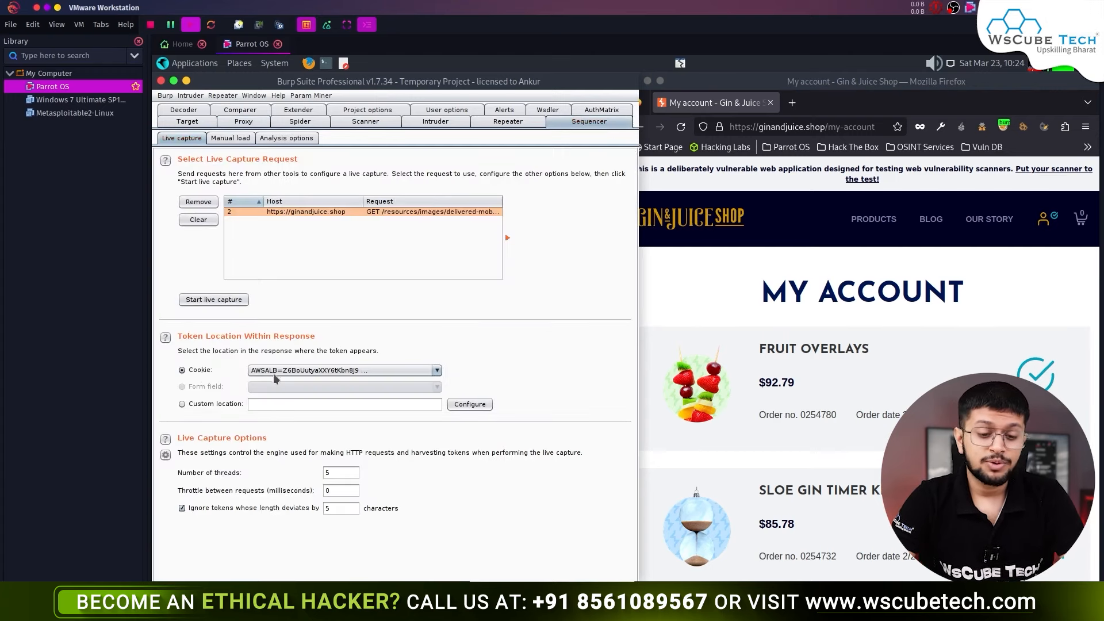
left_click(350, 370)
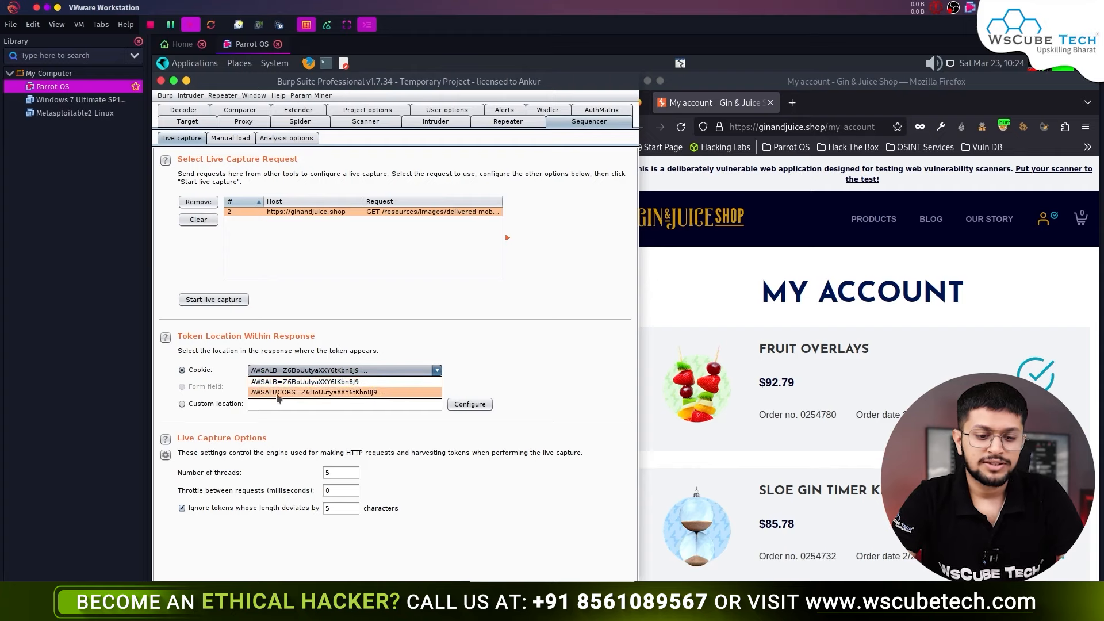
left_click(358, 381)
left_click(264, 121)
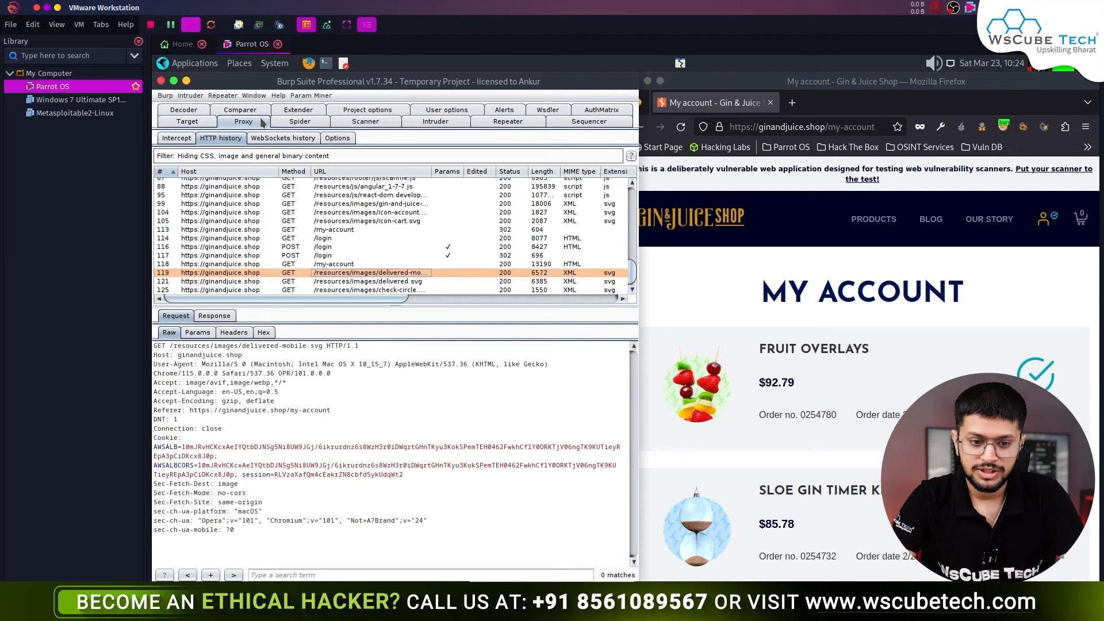
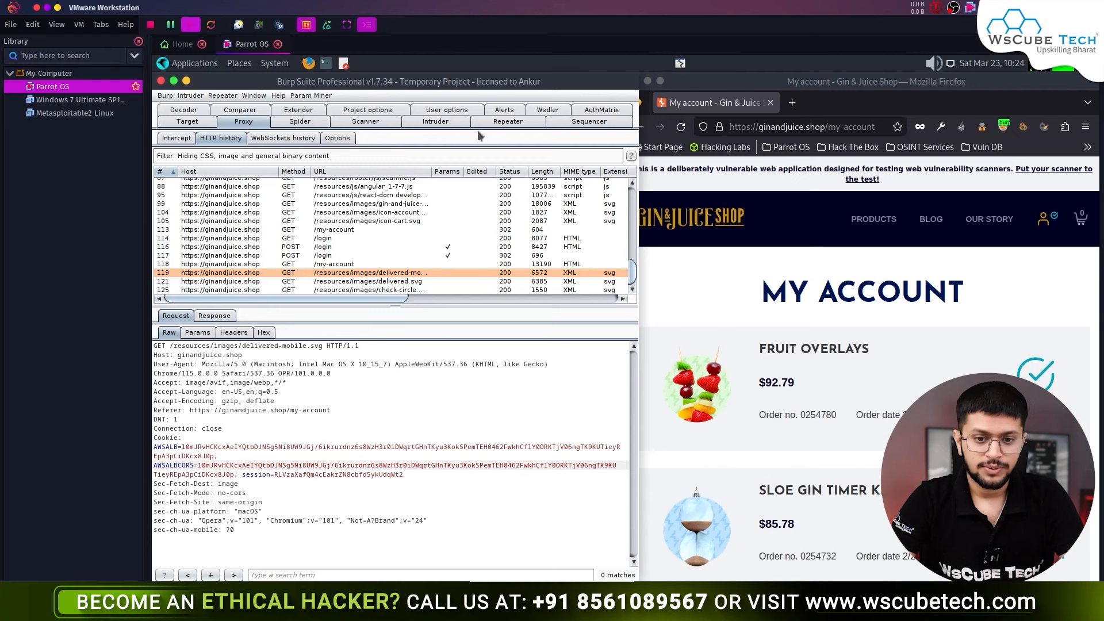
- In Sequencer's custom token location definition, highlight the AWSALBCORS cookie value in the response
left_click(589, 122)
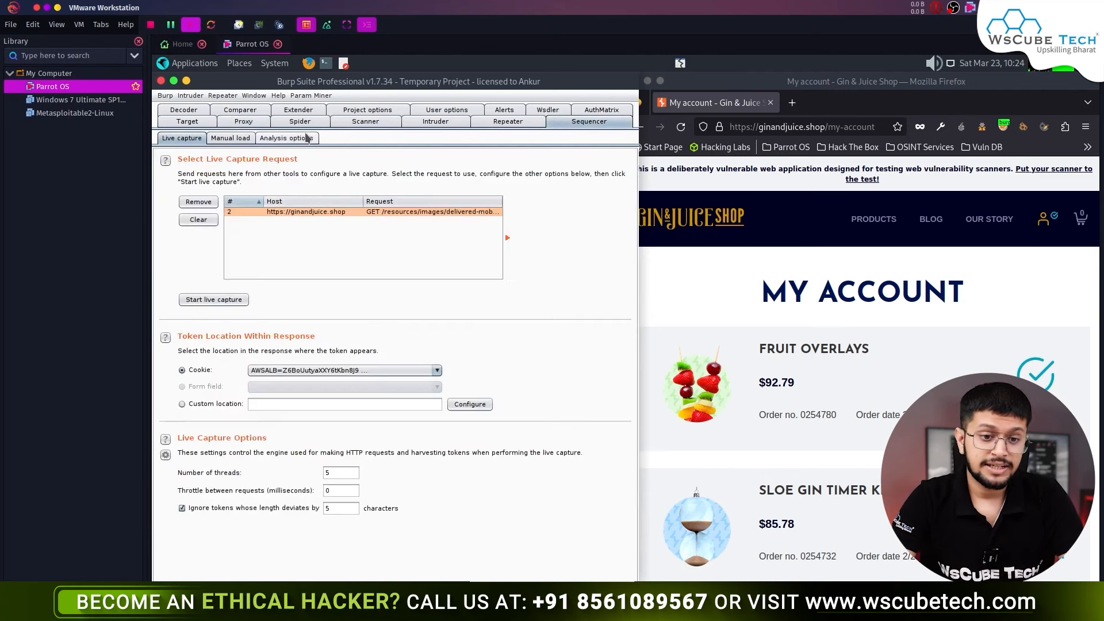
left_click(247, 122)
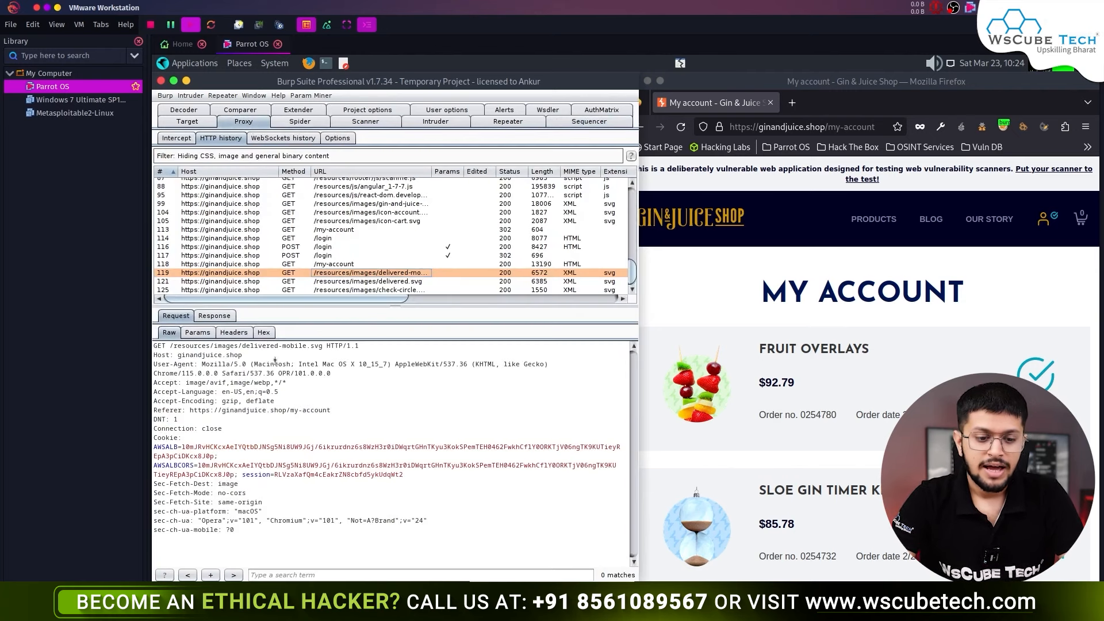
left_click(589, 121)
left_click(609, 391)
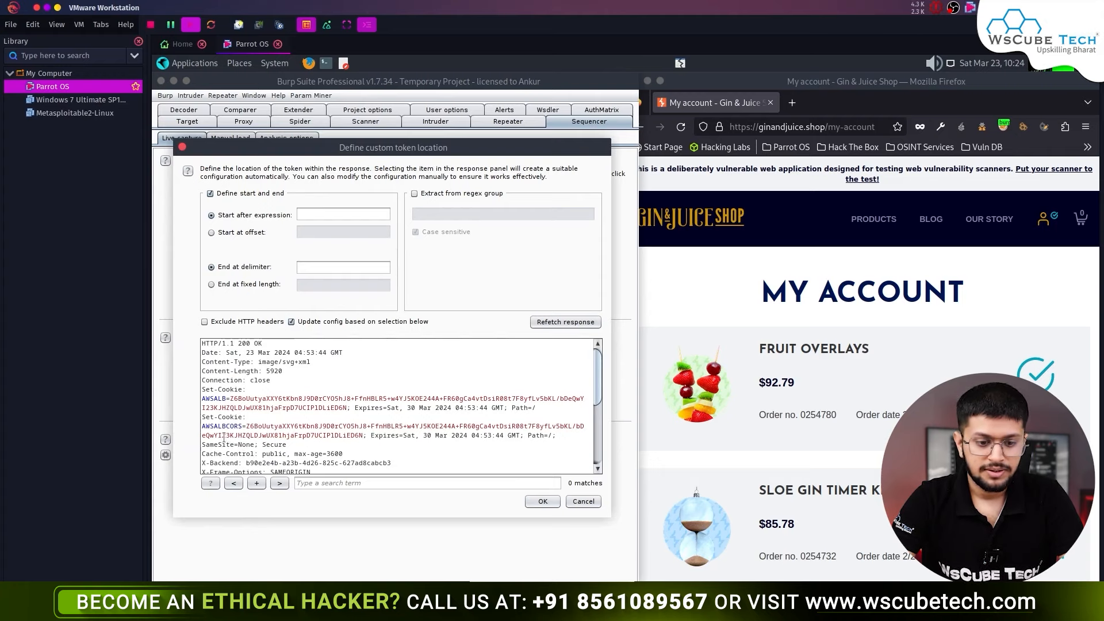
scroll(370, 417, "down", 2)
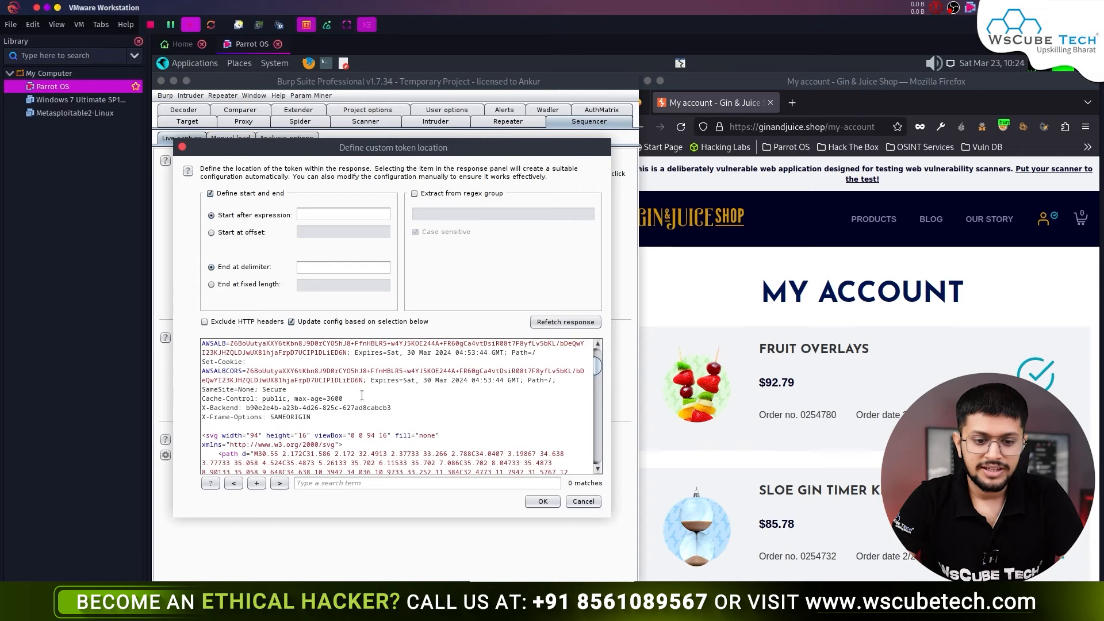
left_click_drag(359, 380, 436, 431)
- Discard the custom location, use the AWSALB cookie as the token, and start live capture
left_click(595, 505)
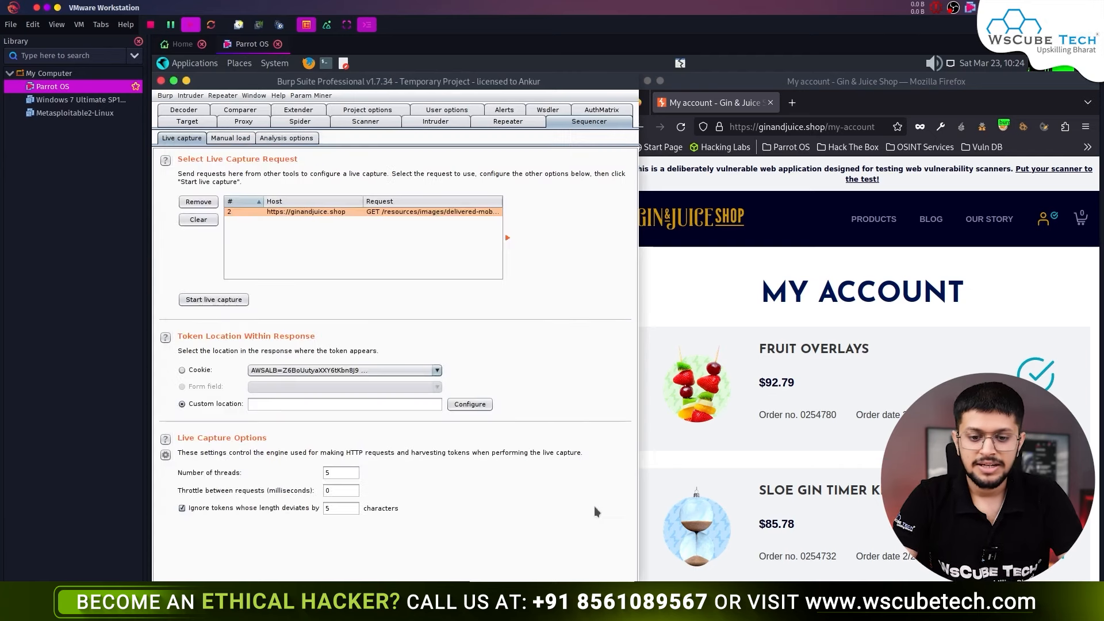
left_click(192, 371)
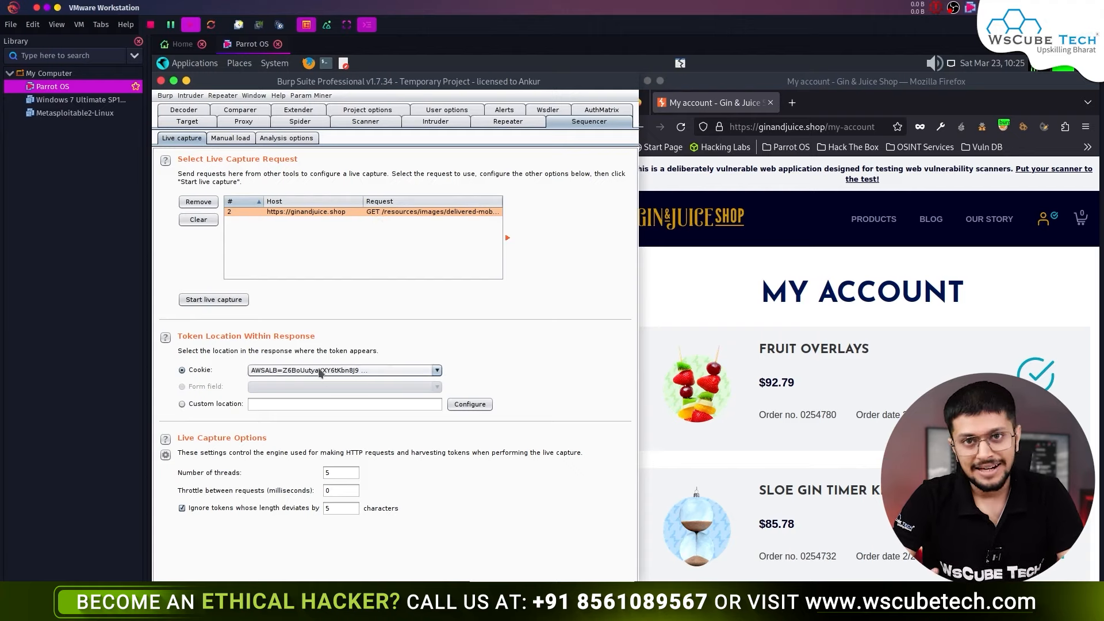
left_click(229, 297)
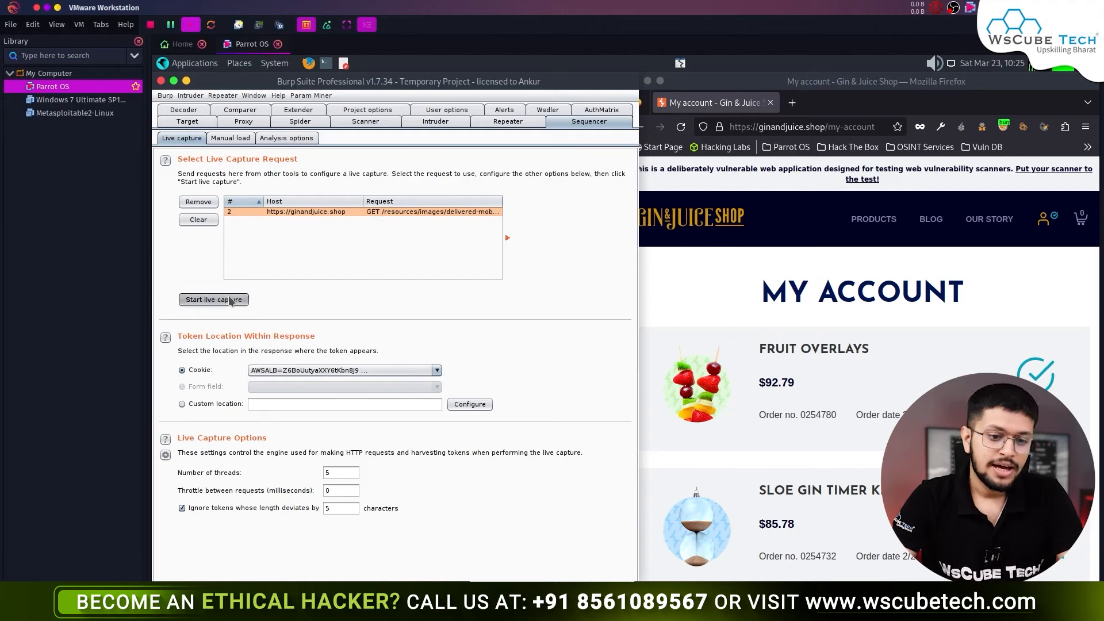
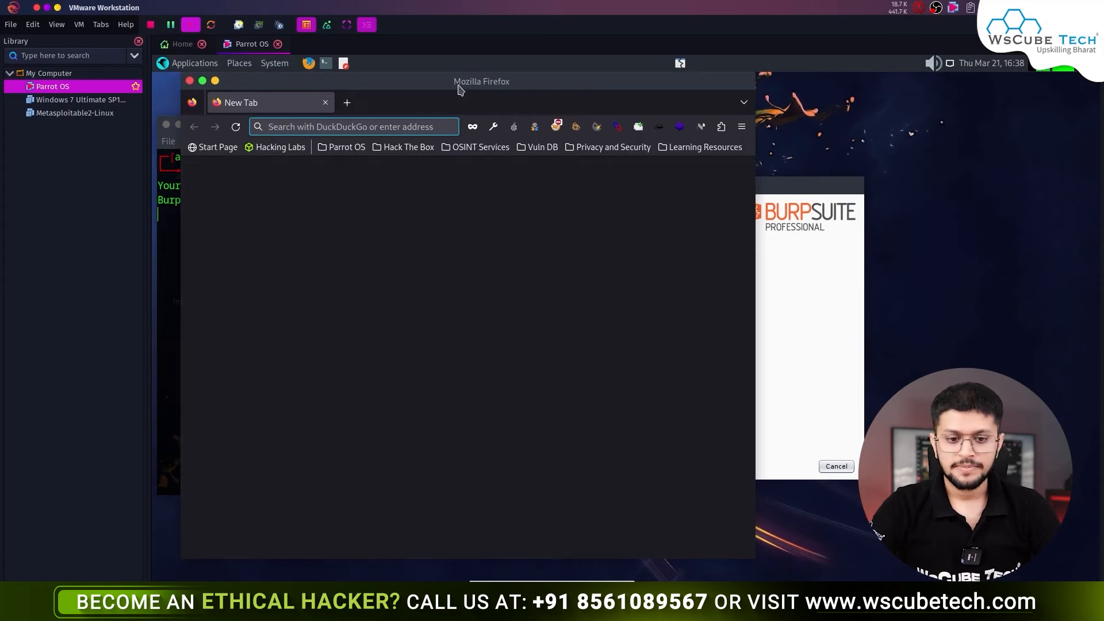
- Load wscubetech.com in Firefox with FoxyProxy routing traffic through the burp profile
left_click_drag(459, 88, 732, 84)
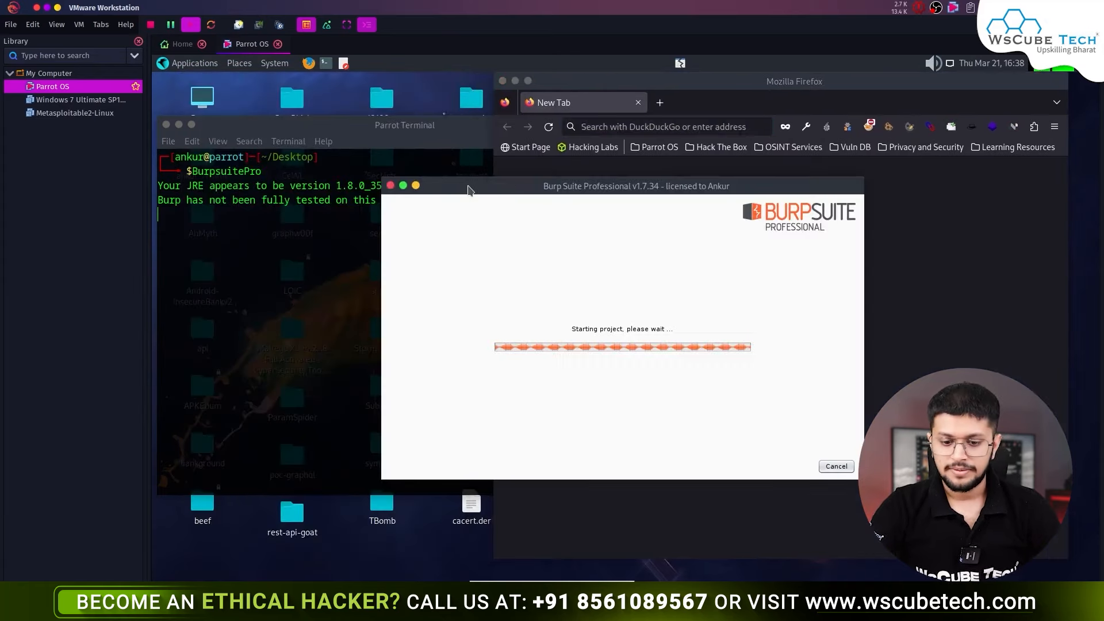
left_click(742, 111)
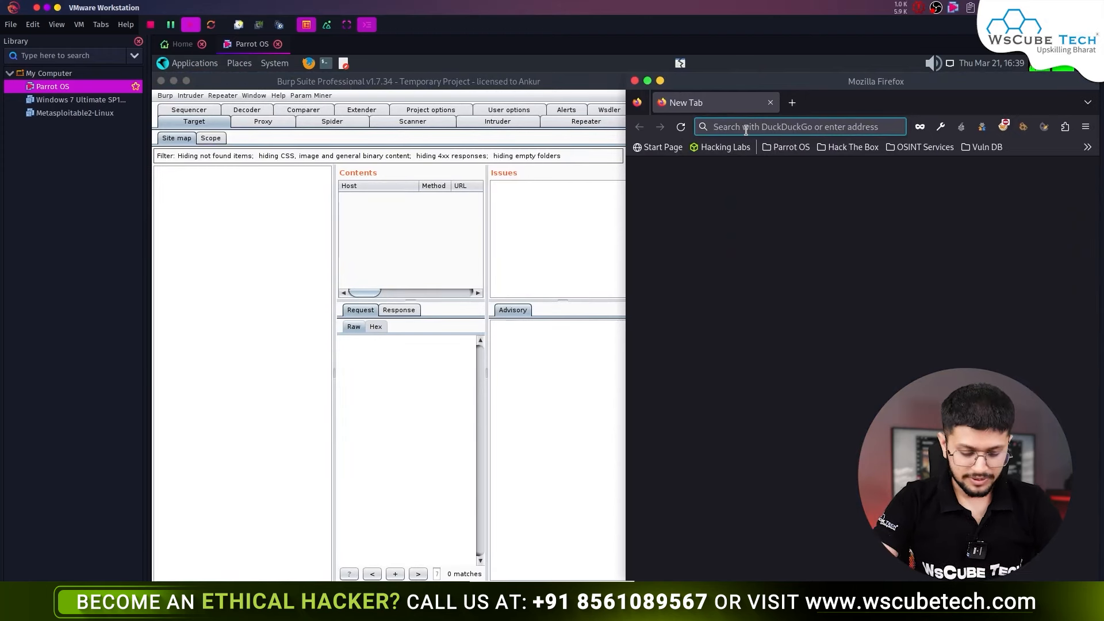
type("wscubetech.com/")
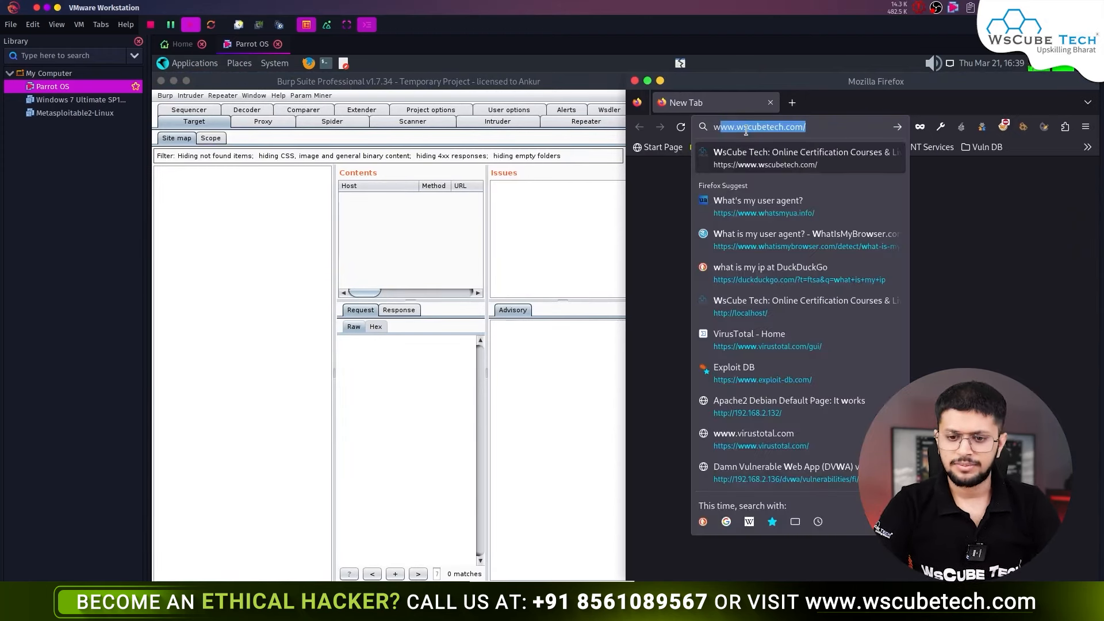
key("Return")
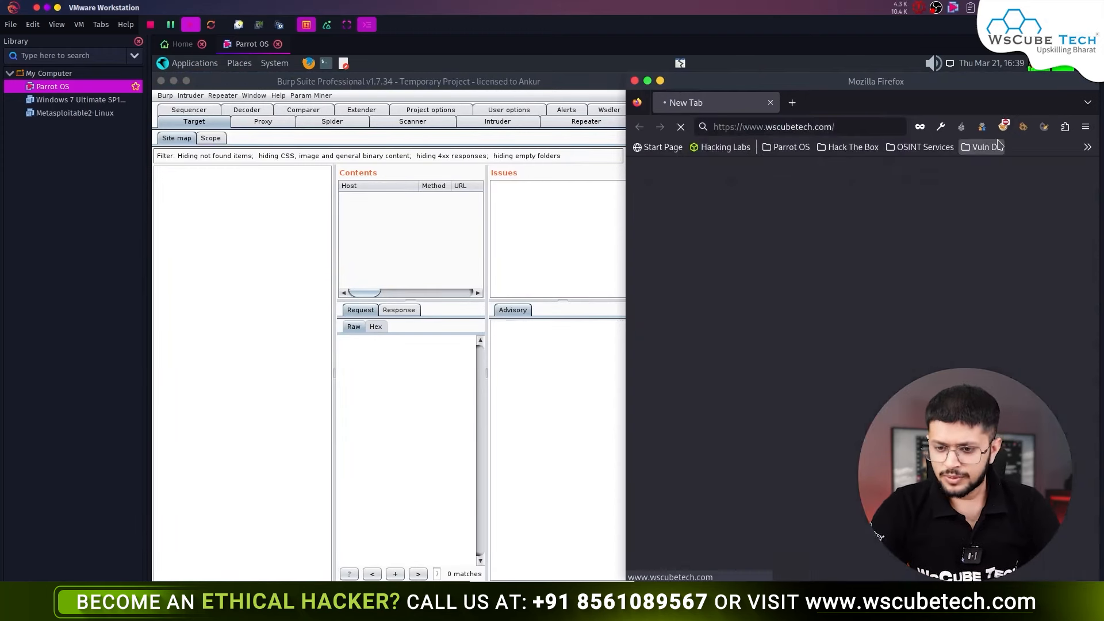
left_click(1004, 126)
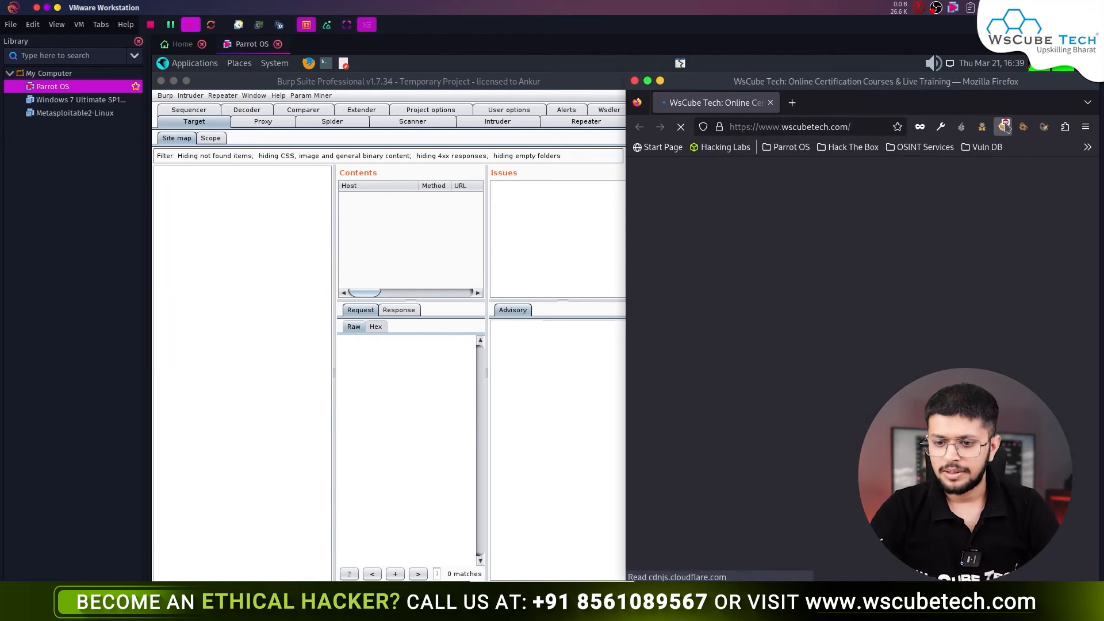
left_click(944, 216)
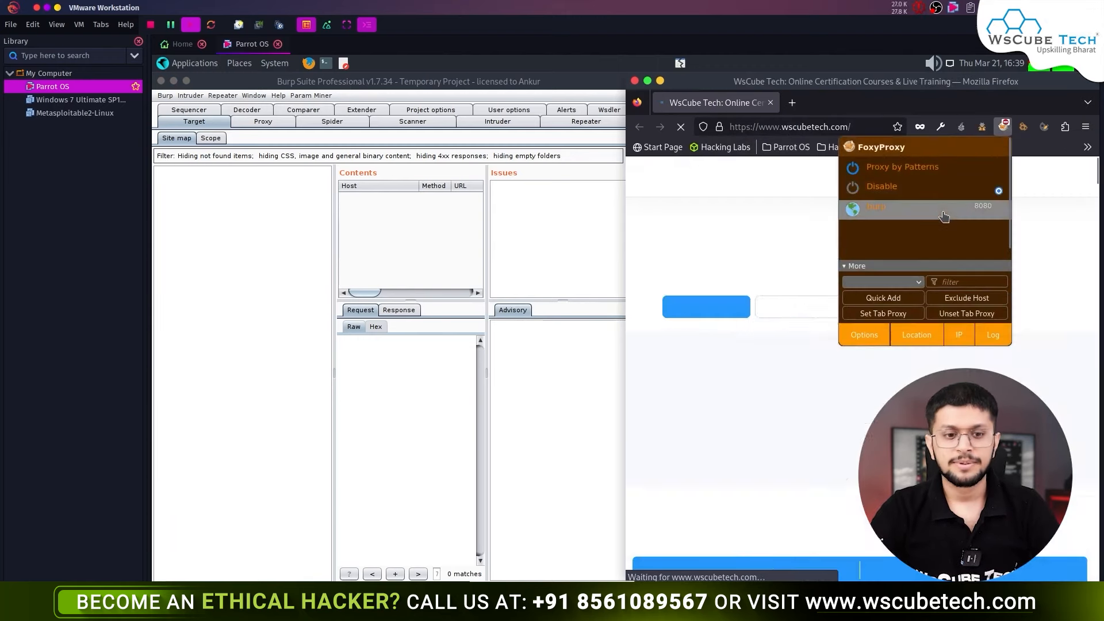
- Turn Burp's interception off and show the captured wscubetech.com entries in the site map
left_click(259, 123)
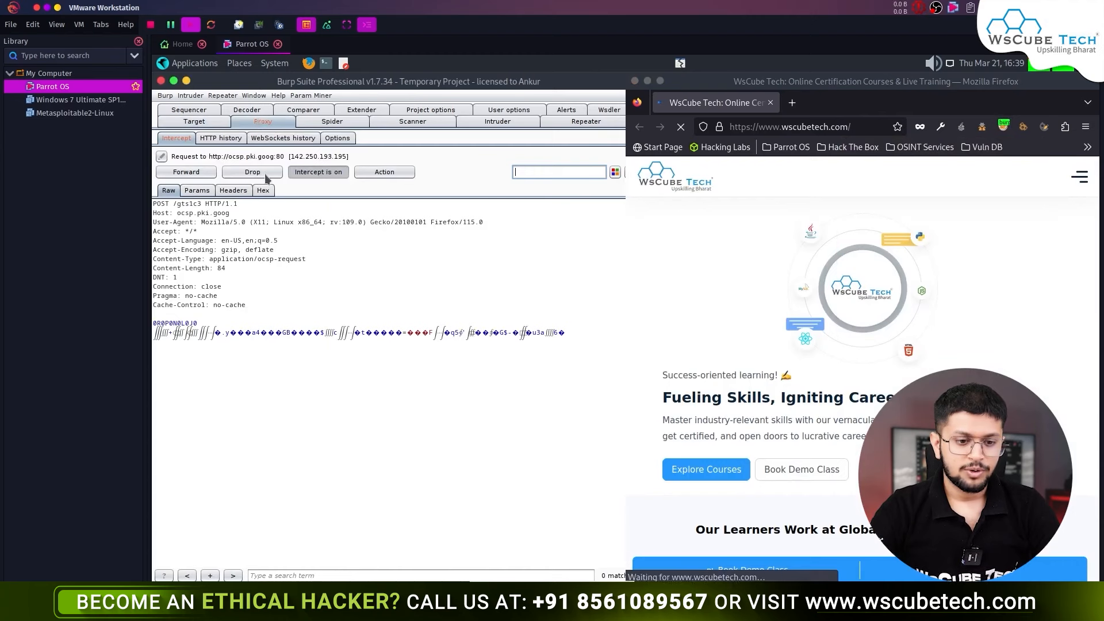
left_click(315, 172)
left_click(194, 121)
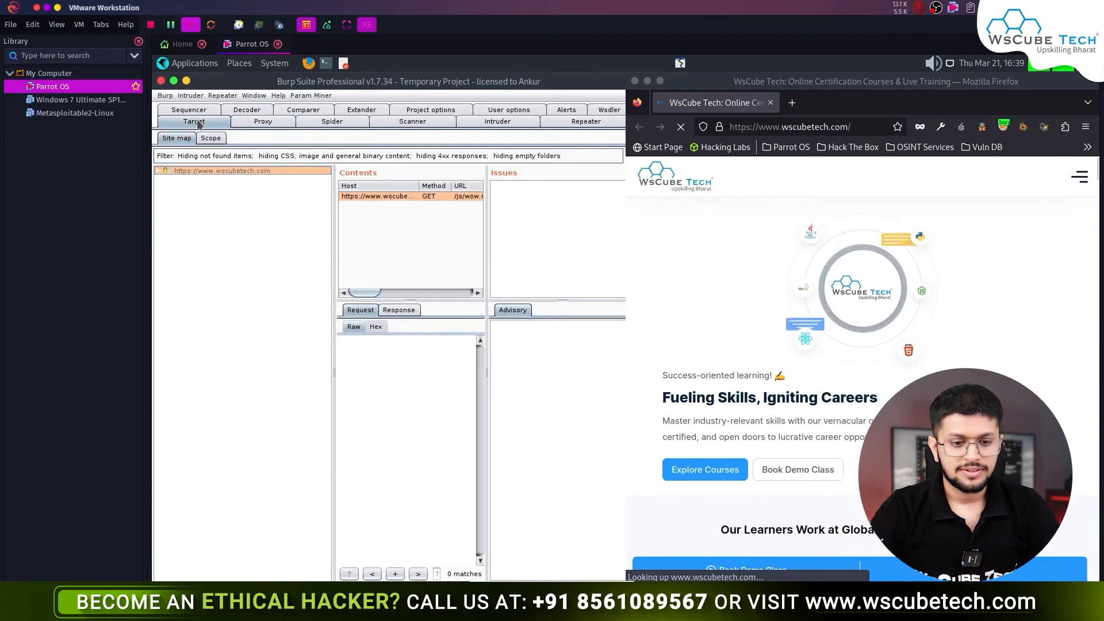
left_click(373, 204)
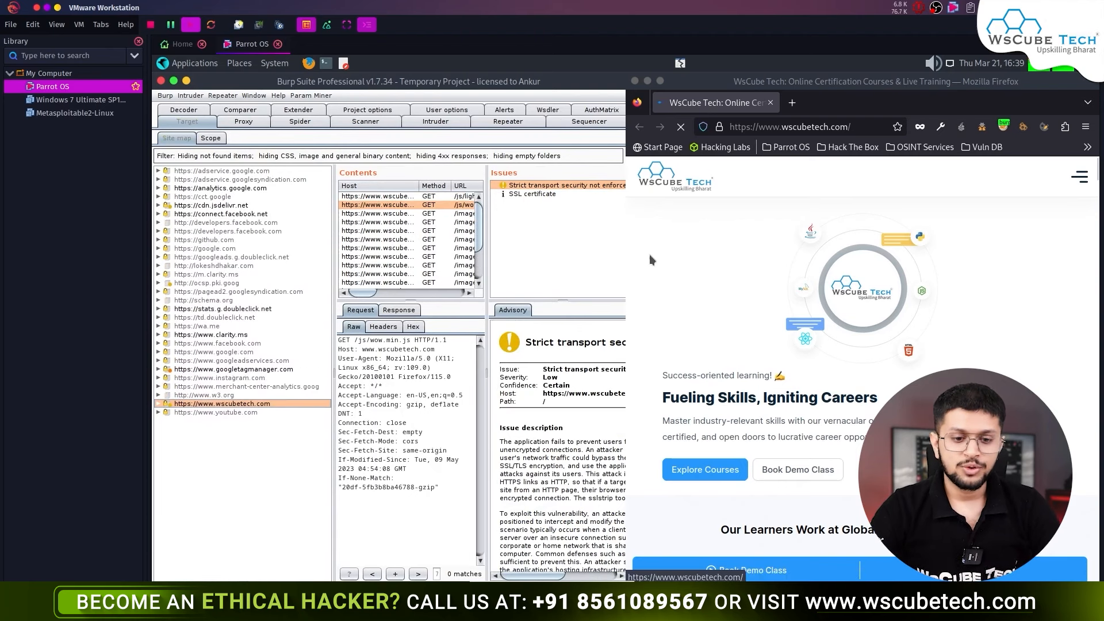
- Maximize Burp, widen the Host column, and send GET /images/arrow-right-white.png to Repeater
double_click(400, 81)
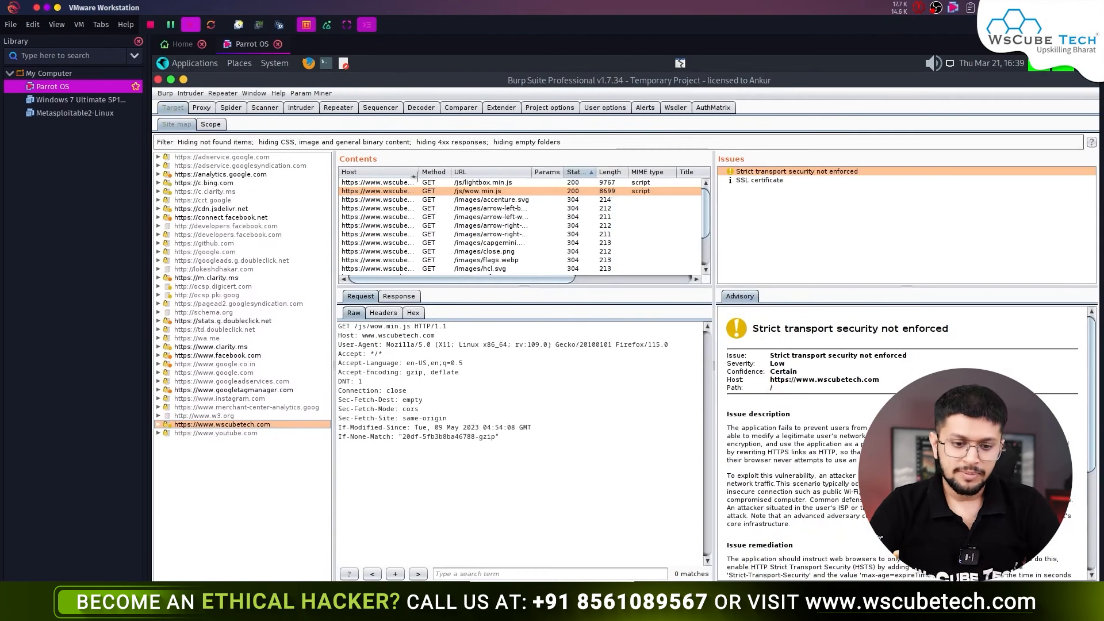
left_click_drag(414, 176, 498, 181)
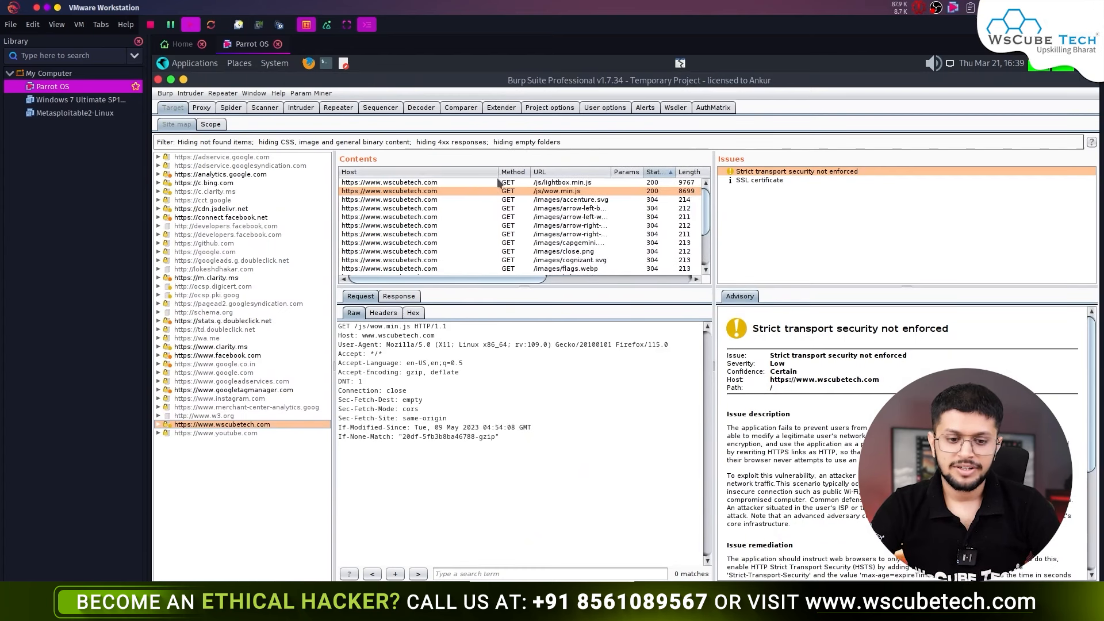
left_click(450, 207)
key("Escape")
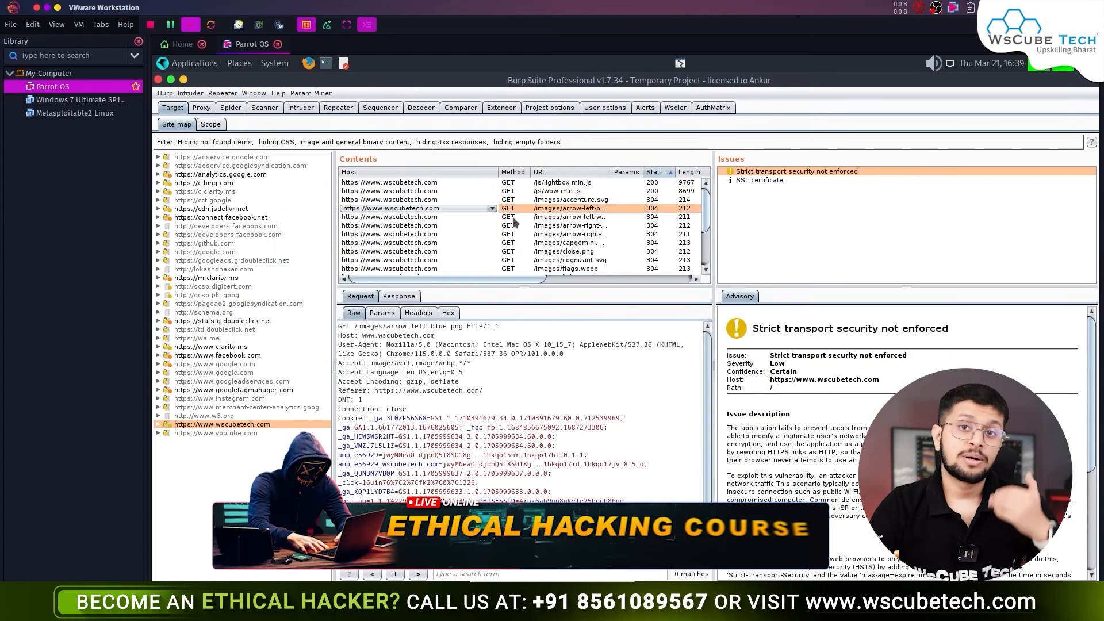
left_click(414, 192)
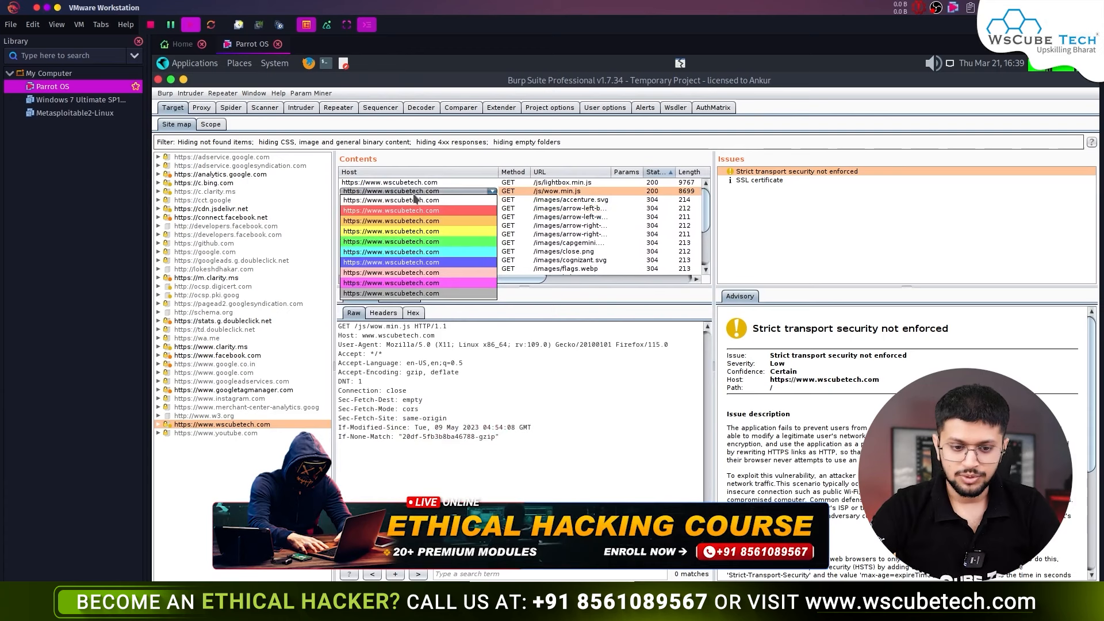
key("Escape")
right_click(538, 199)
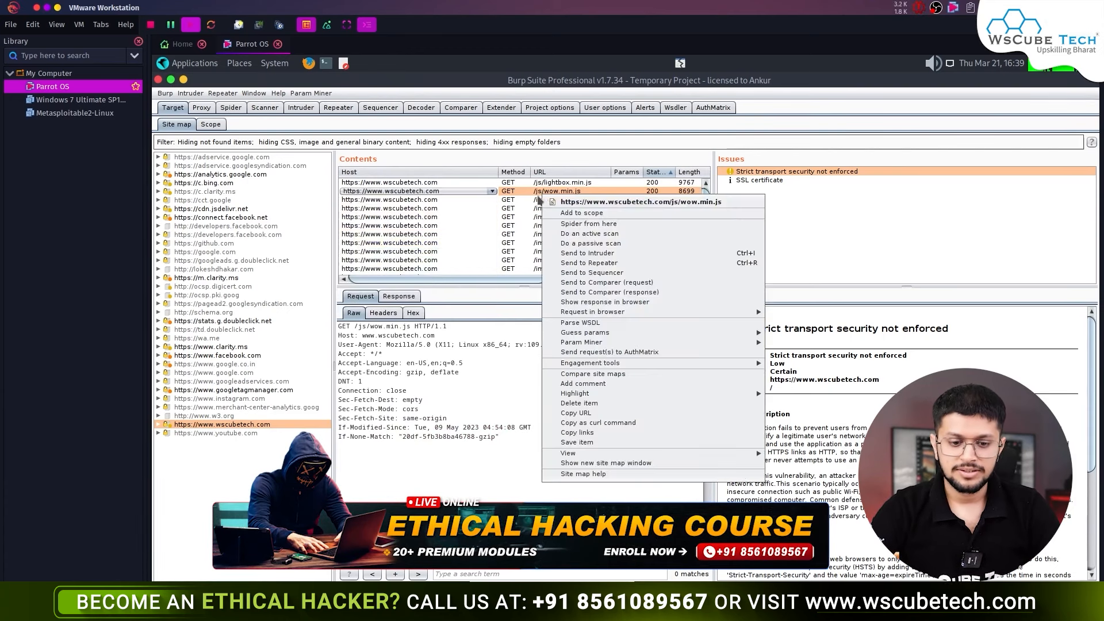
key("Escape")
right_click(471, 235)
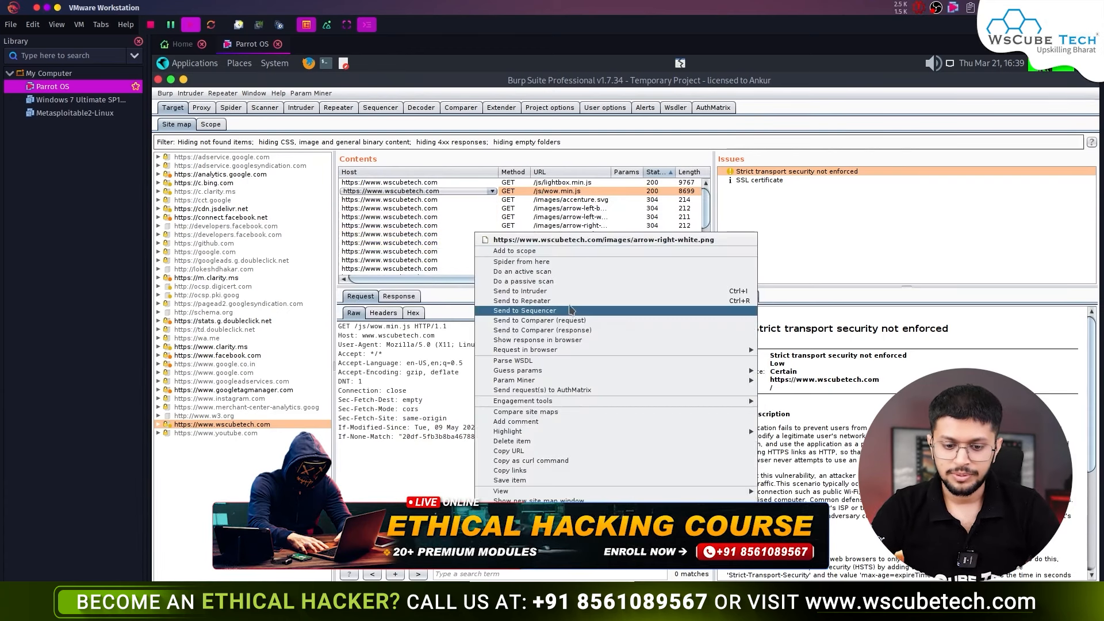
left_click(552, 300)
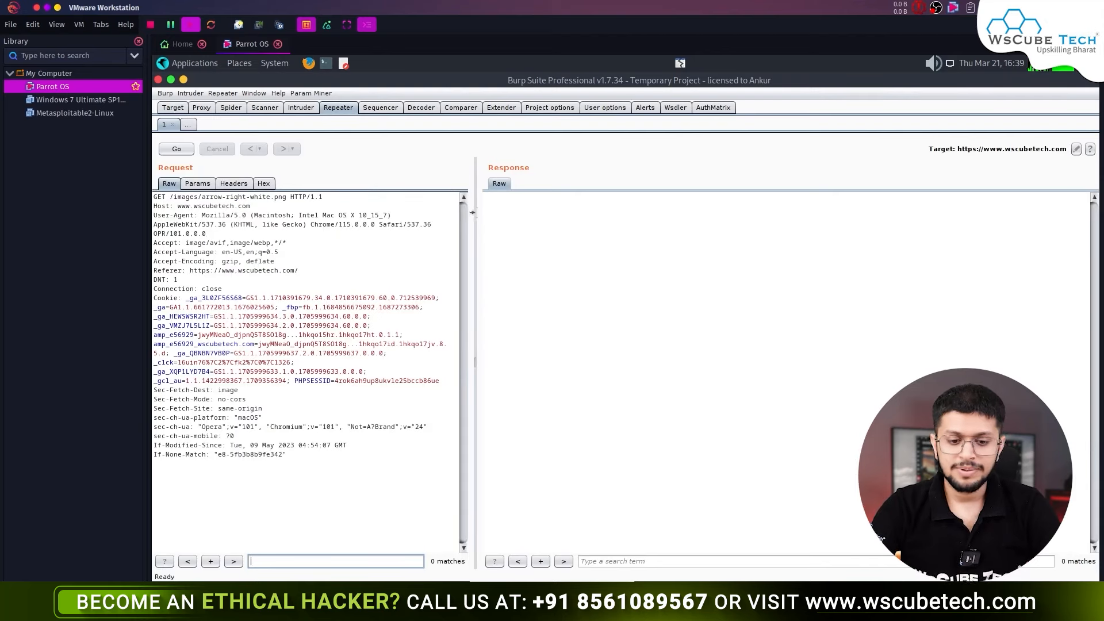
- Append 5 to the sec-ch-ua header, resend the request (304 Not Modified), and close Repeater tab 1
left_click_drag(475, 218, 596, 220)
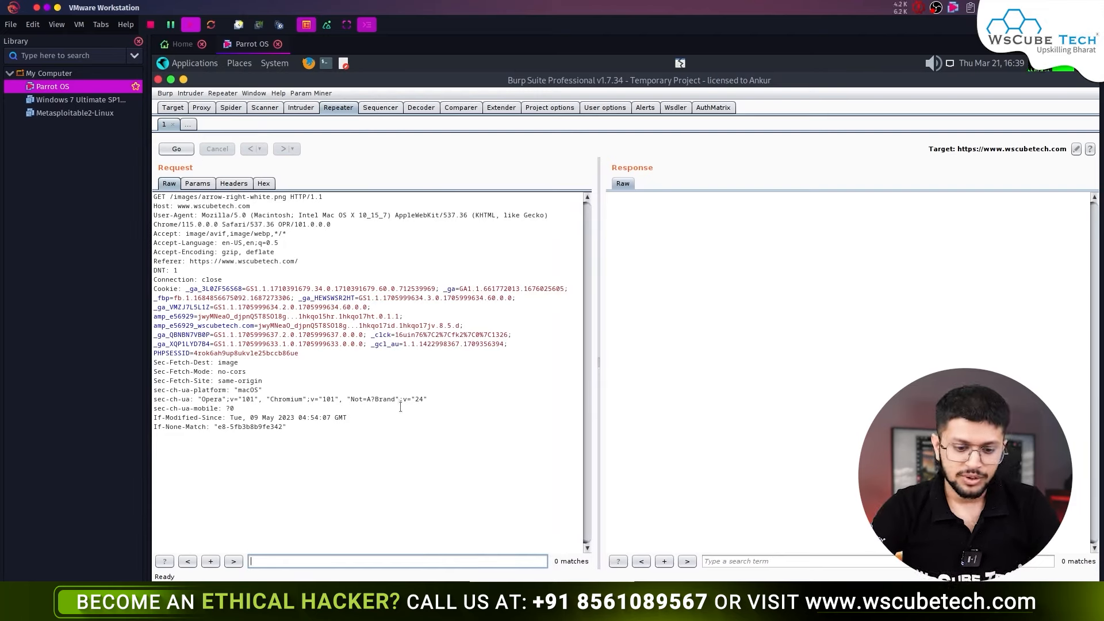
left_click(422, 402)
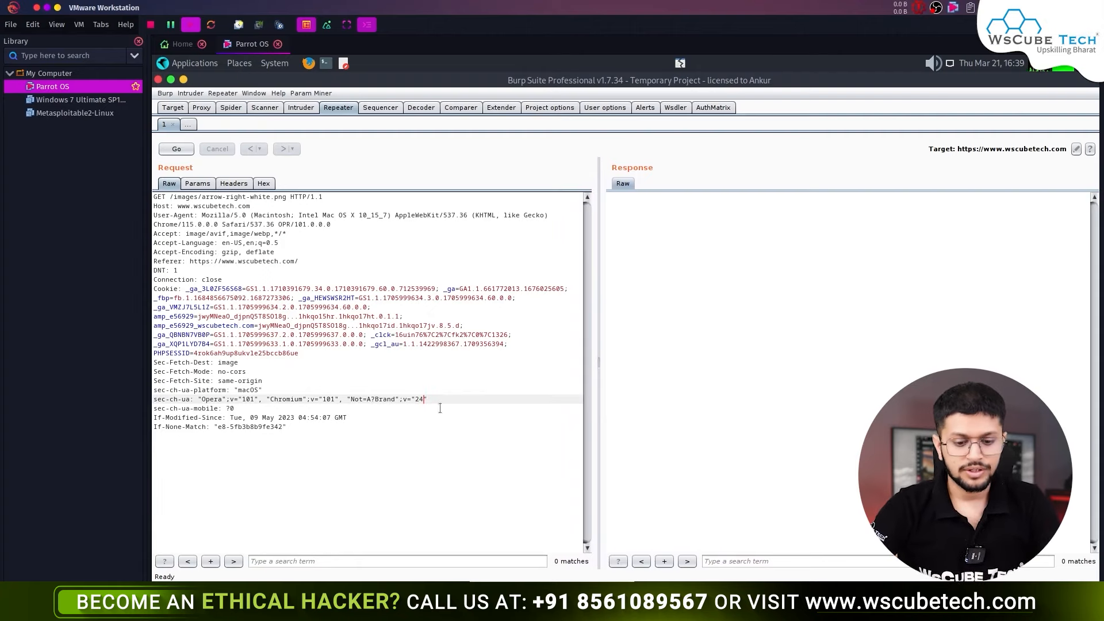
left_click(188, 149)
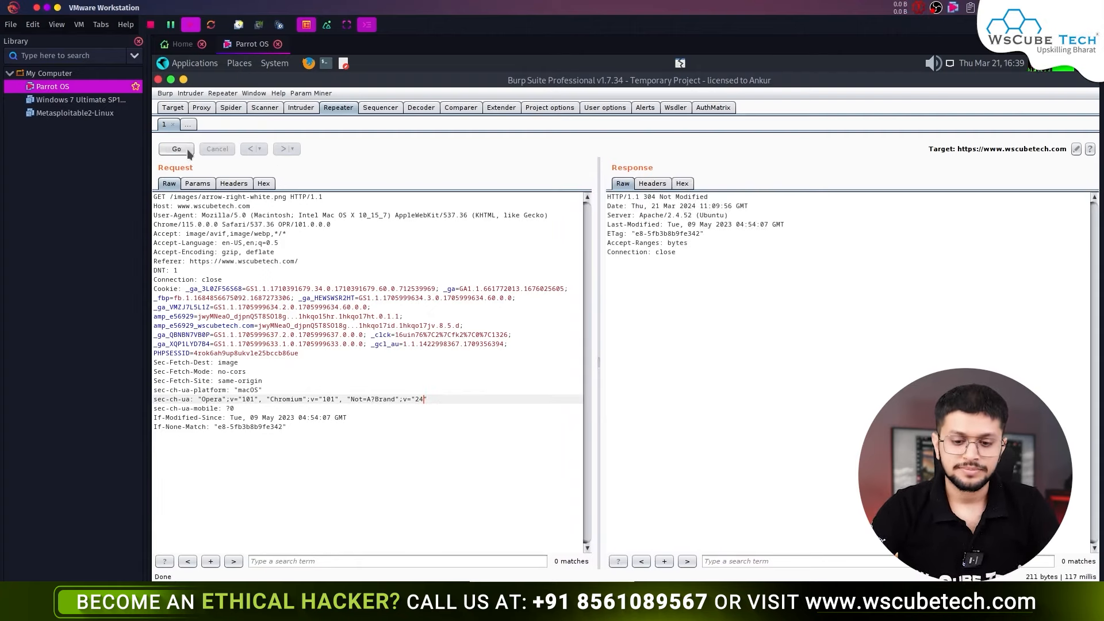
type("5")
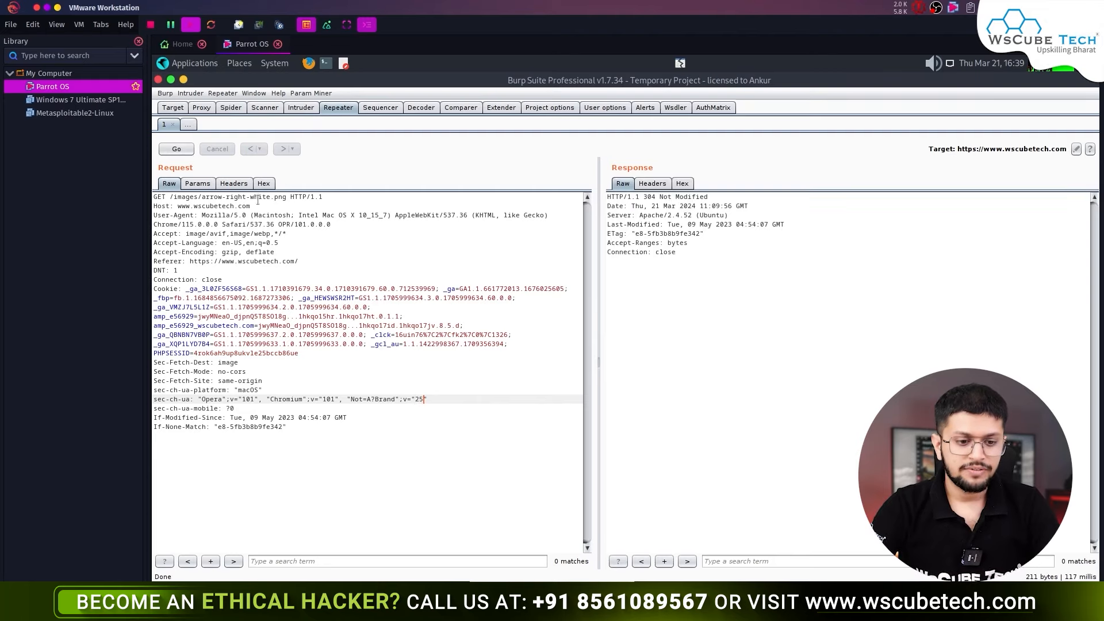
left_click(189, 149)
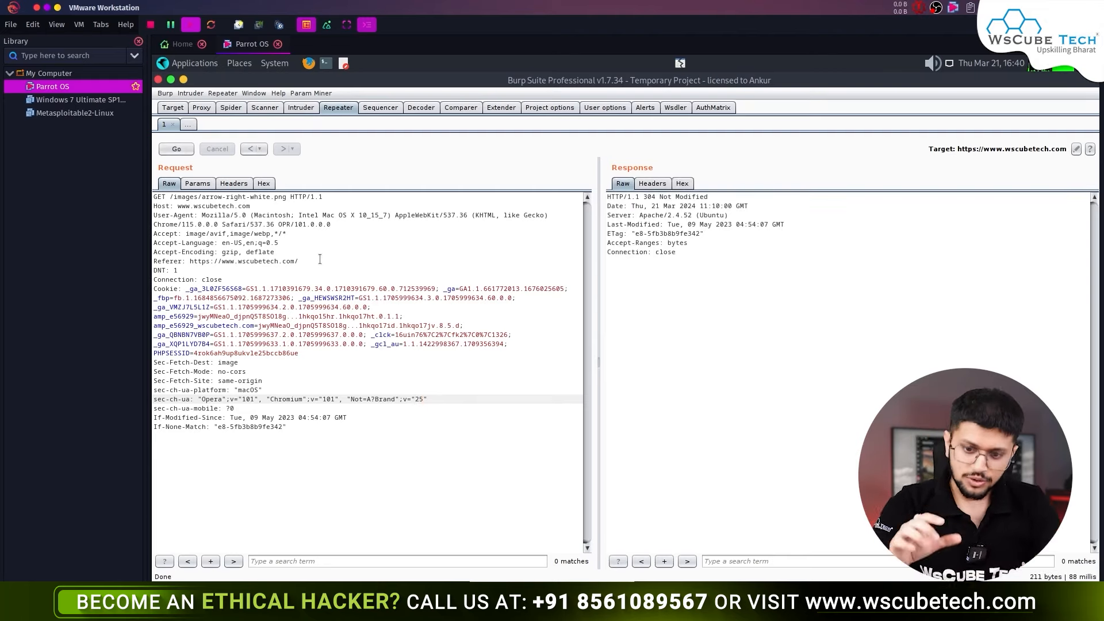
left_click(173, 124)
- Send the arrow-right-white.png request from the site map to Repeater again
left_click(198, 109)
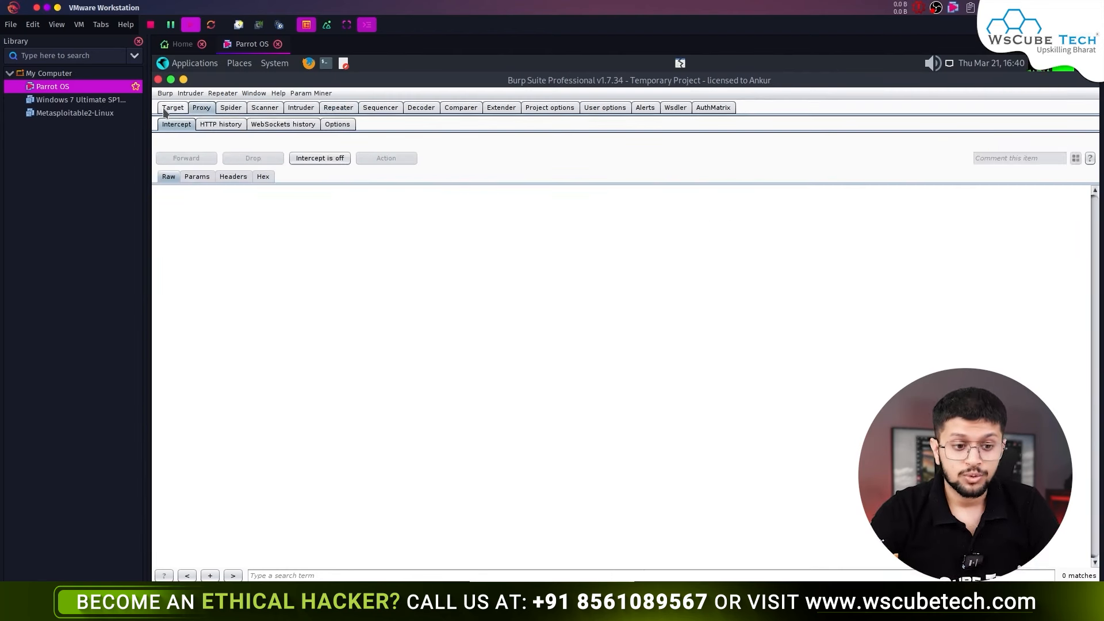
left_click(173, 107)
left_click(411, 237)
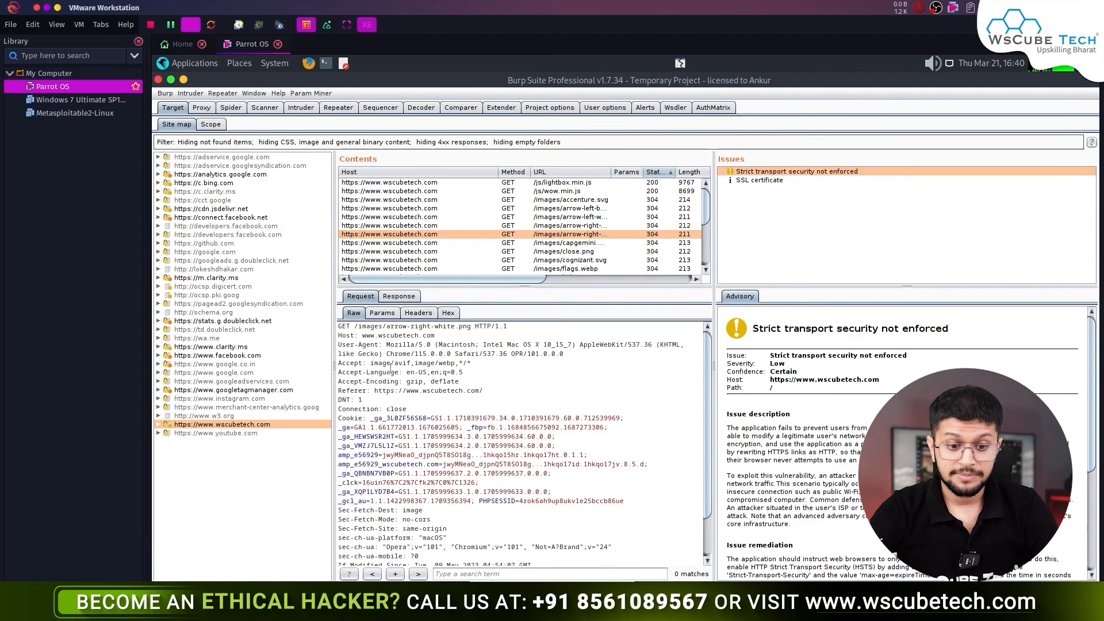
right_click(413, 238)
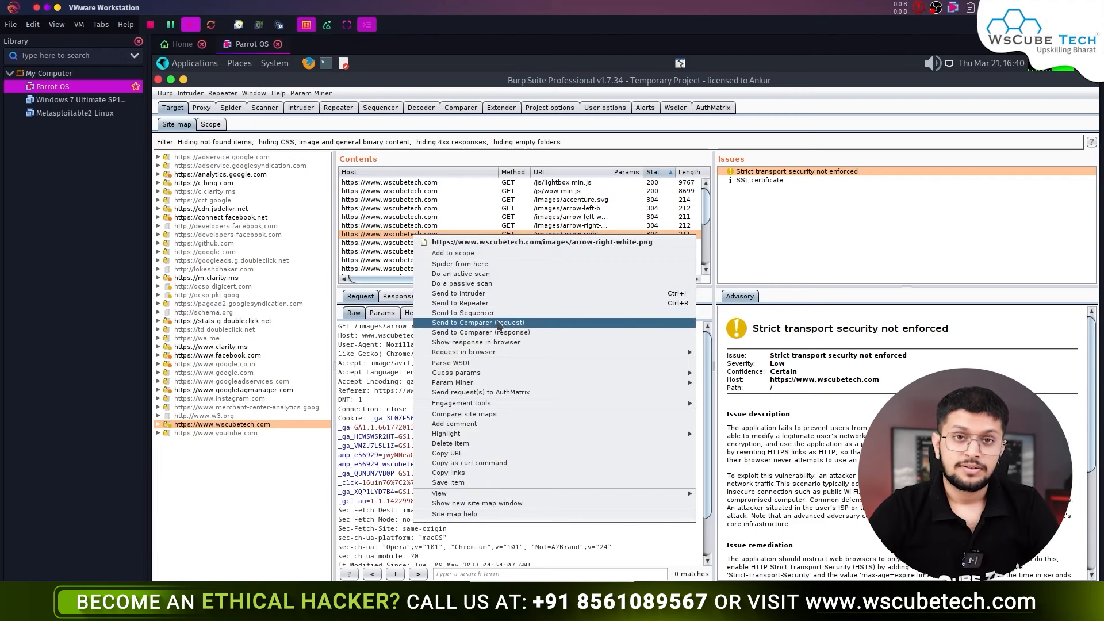
left_click(477, 305)
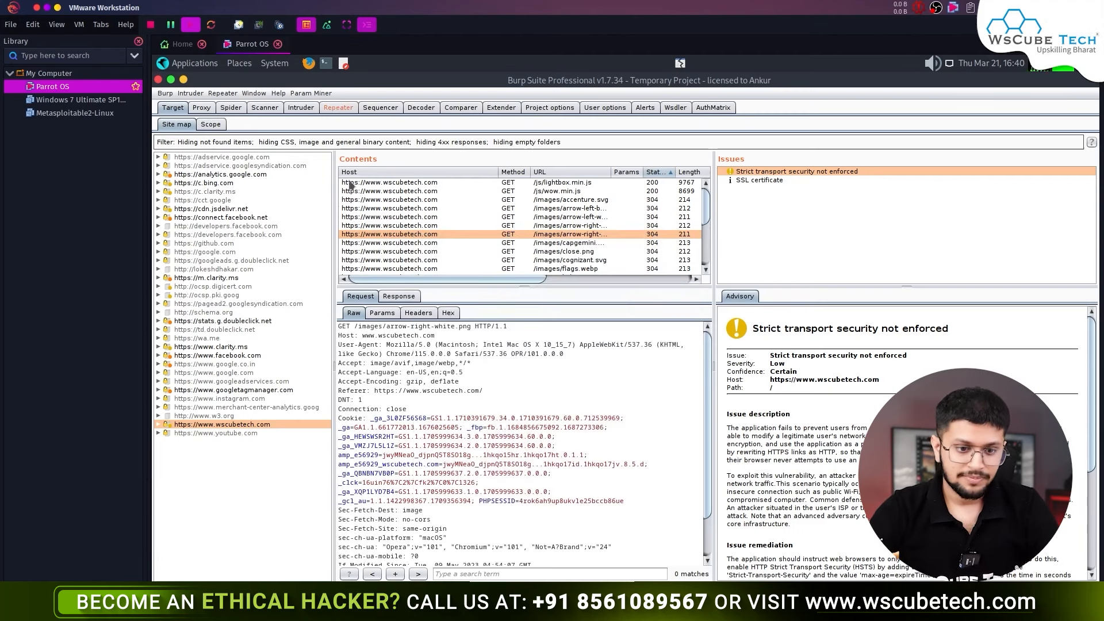
- Send the request twice in Repeater, note the 304 Not Modified response, and close tab 2
left_click(338, 107)
left_click(178, 149)
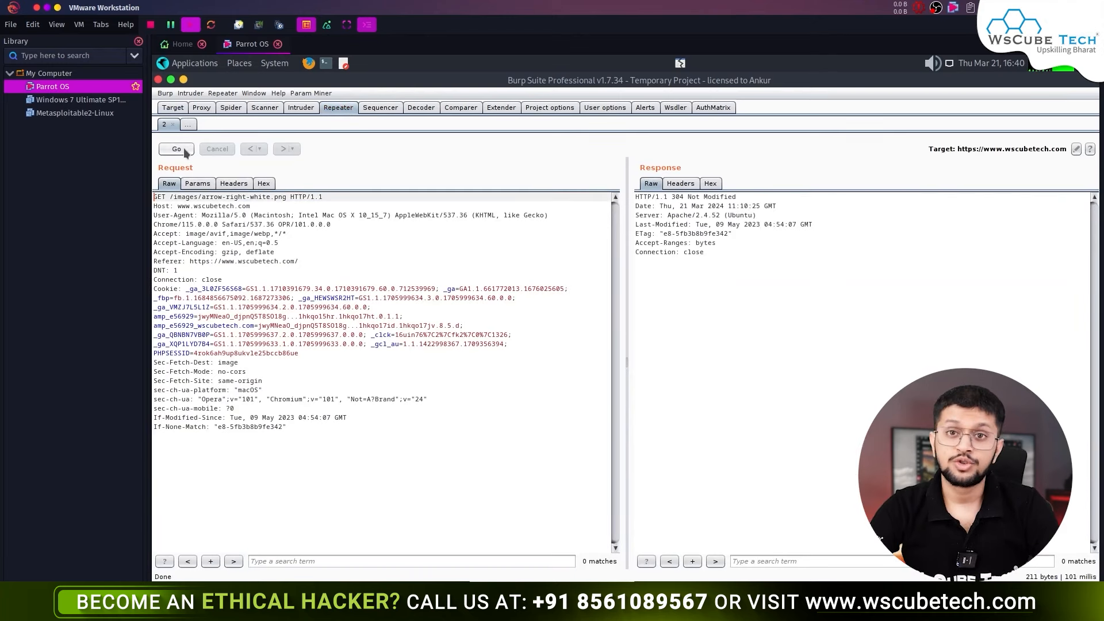
left_click(177, 149)
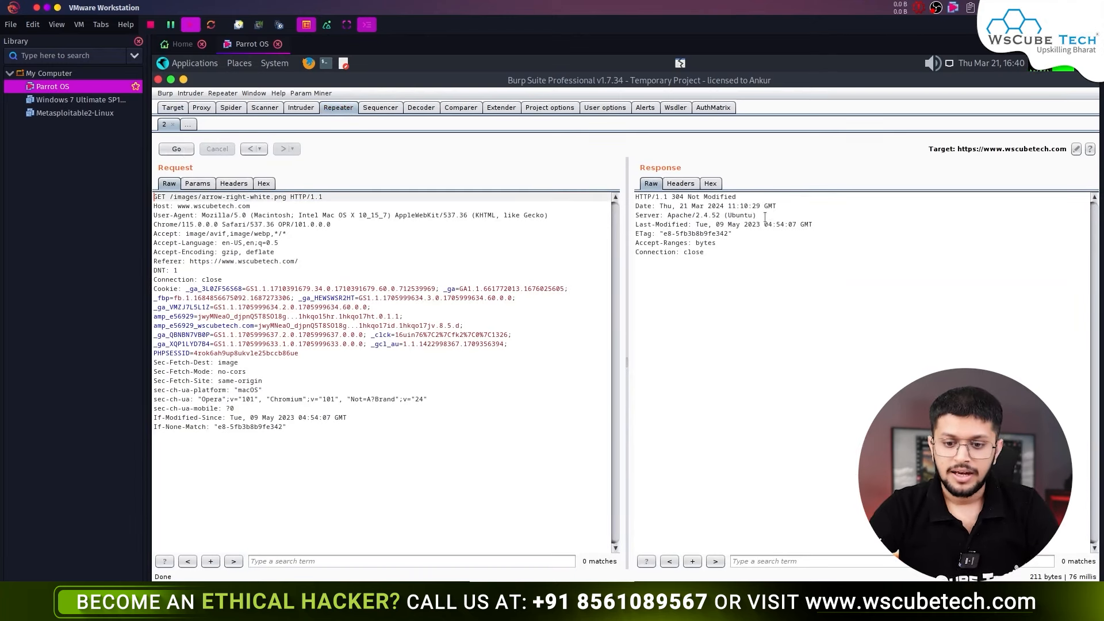
left_click_drag(736, 196, 648, 198)
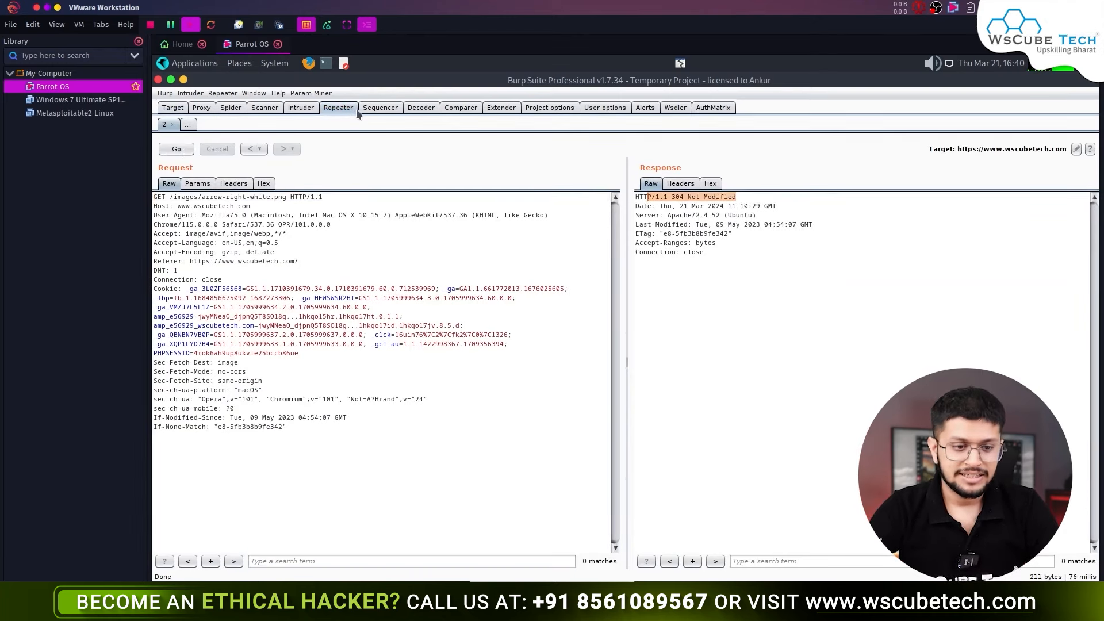
left_click(172, 124)
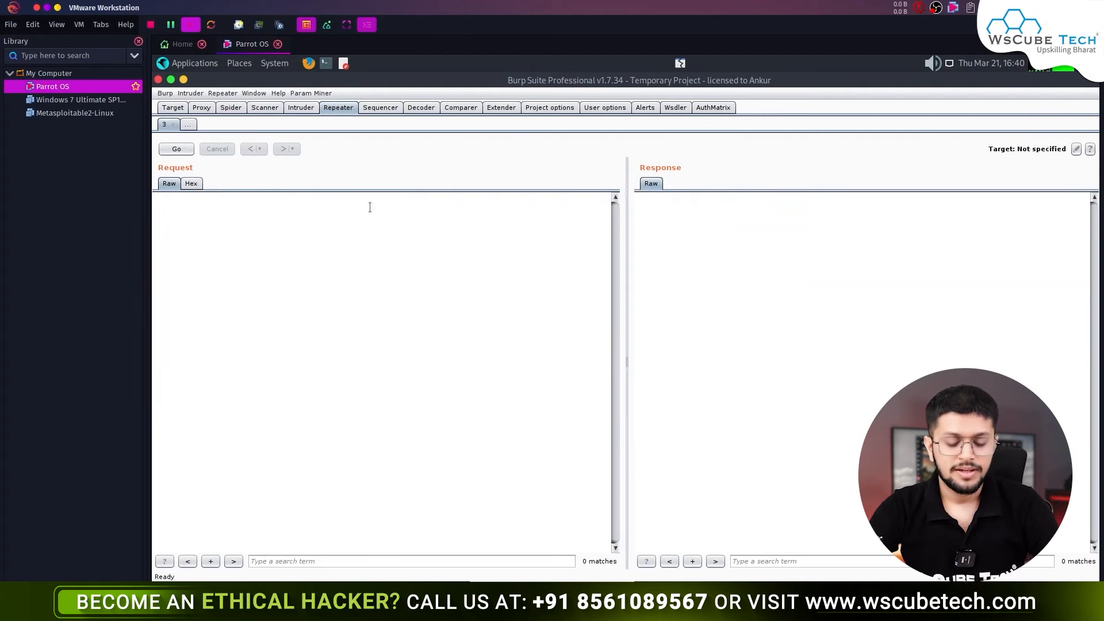
- Tile Burp beside Firefox and enter a test e-mail address in the newsletter field
key("super+Left")
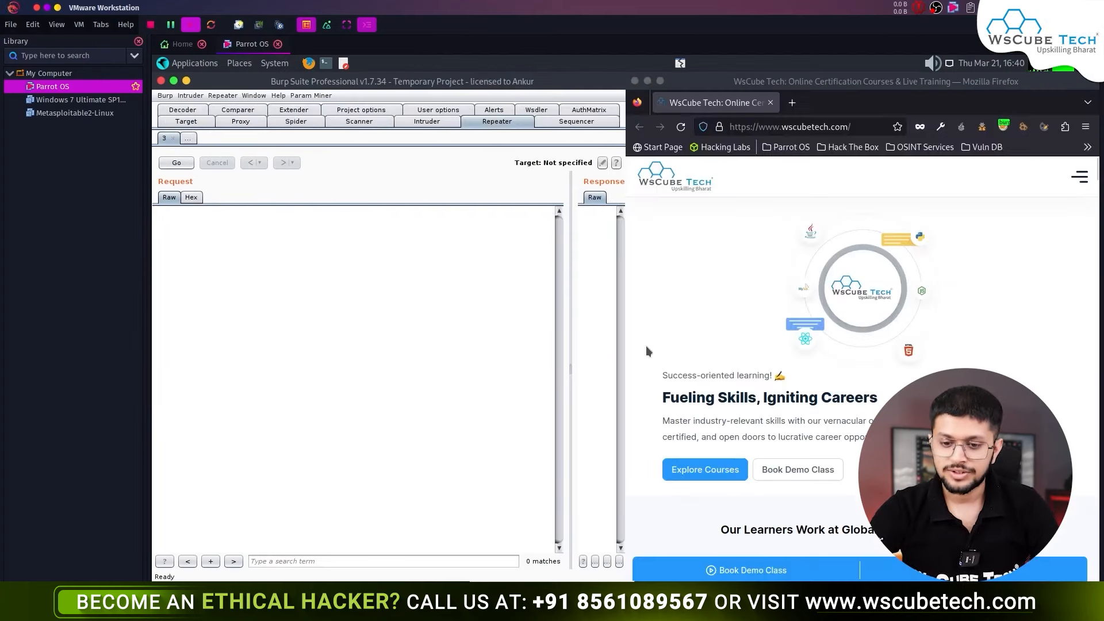
scroll(696, 306, "down", 5)
scroll(697, 308, "down", 10)
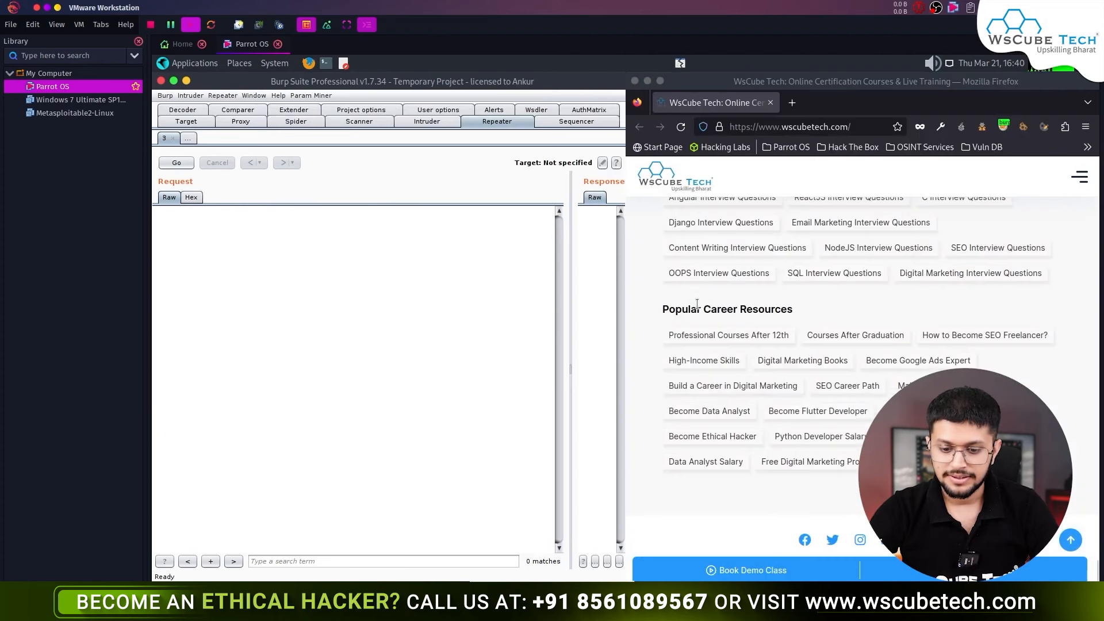
left_click(241, 122)
scroll(833, 397, "up", 10)
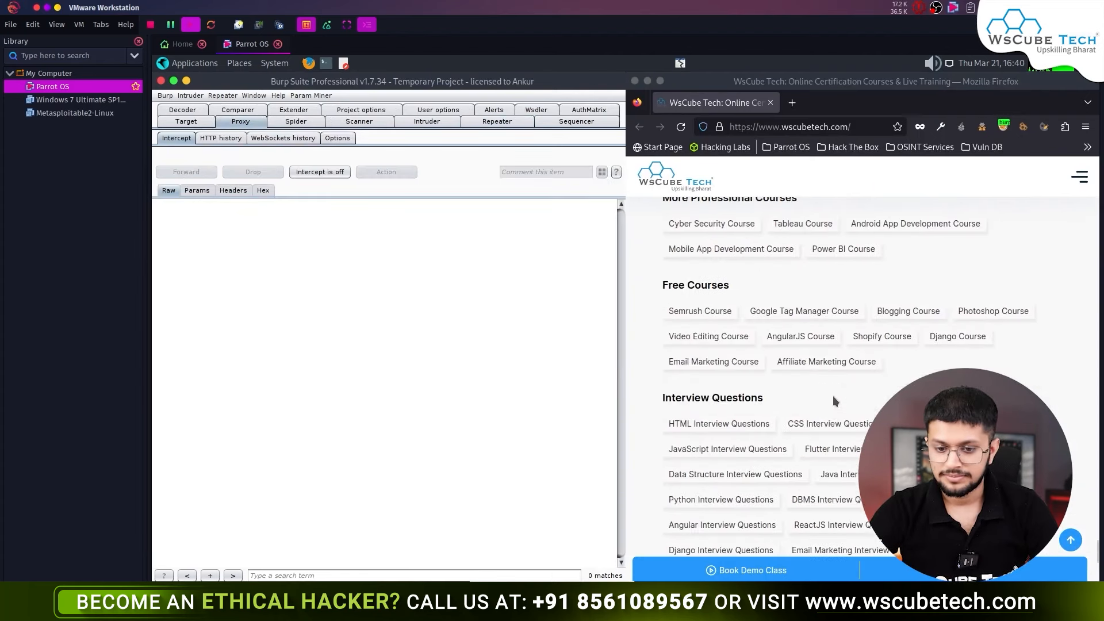
scroll(836, 400, "down", 2)
left_click(851, 540)
type("ra")
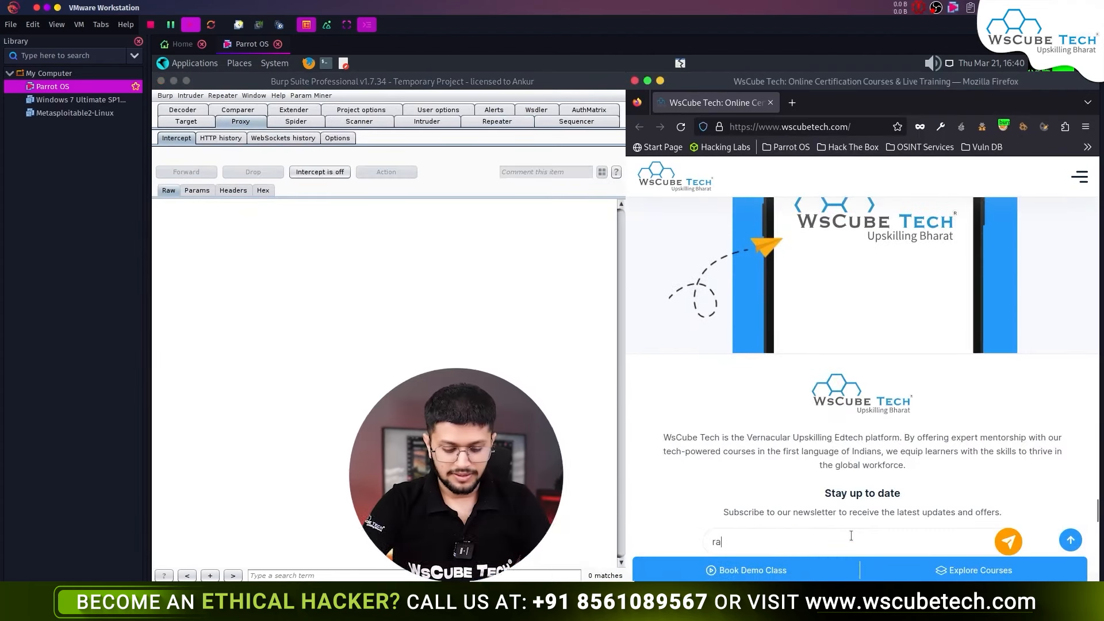
type("ndom@mail.cpo")
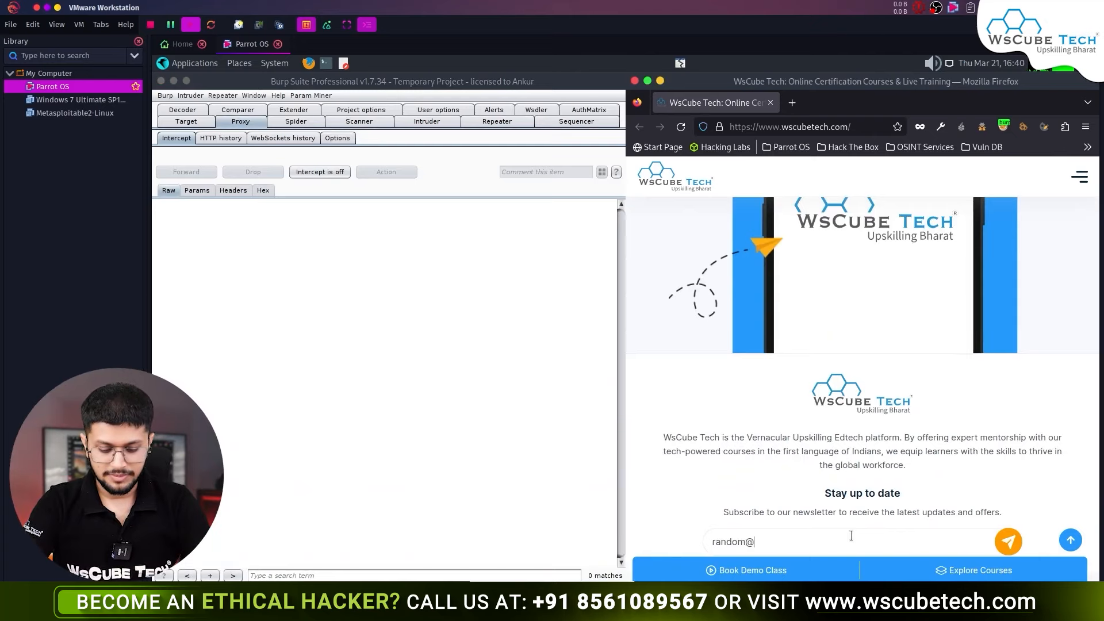
key("BackSpace")
key("BackSpace")
type("om")
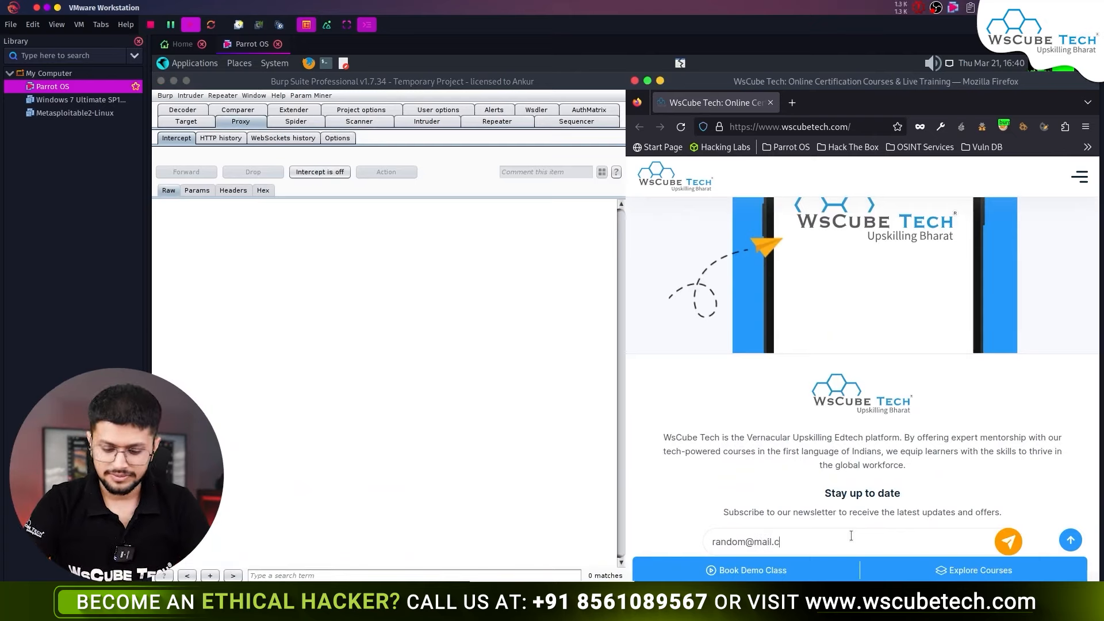
- Intercept the newsletter submission, forward the analytics request, and send POST /ajax.php?action=newsletter to Repeater
left_click(332, 171)
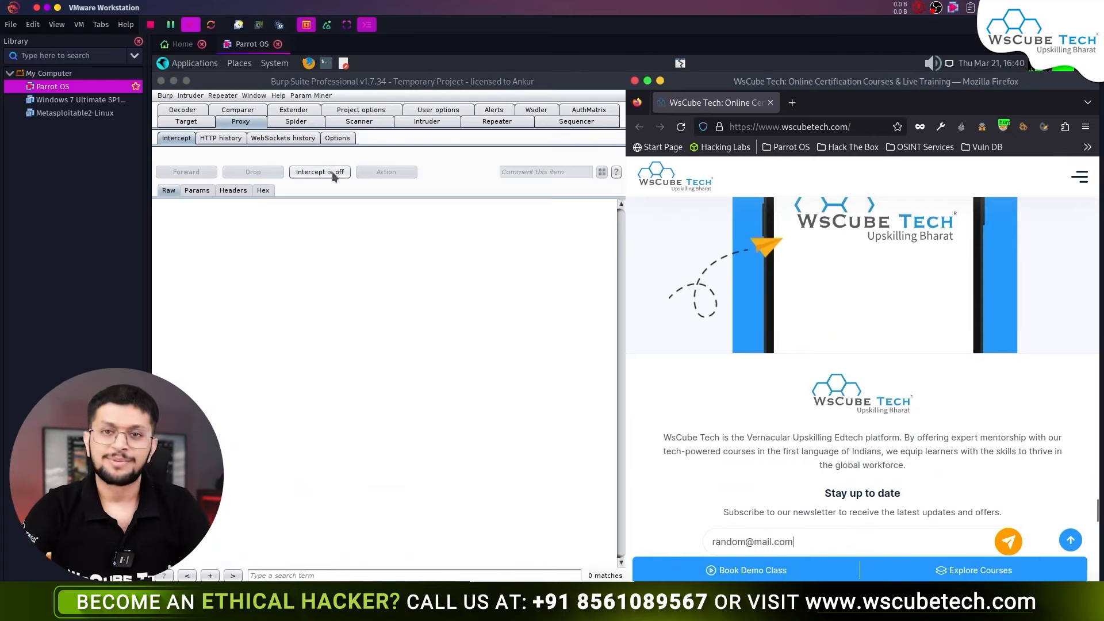
left_click(1016, 547)
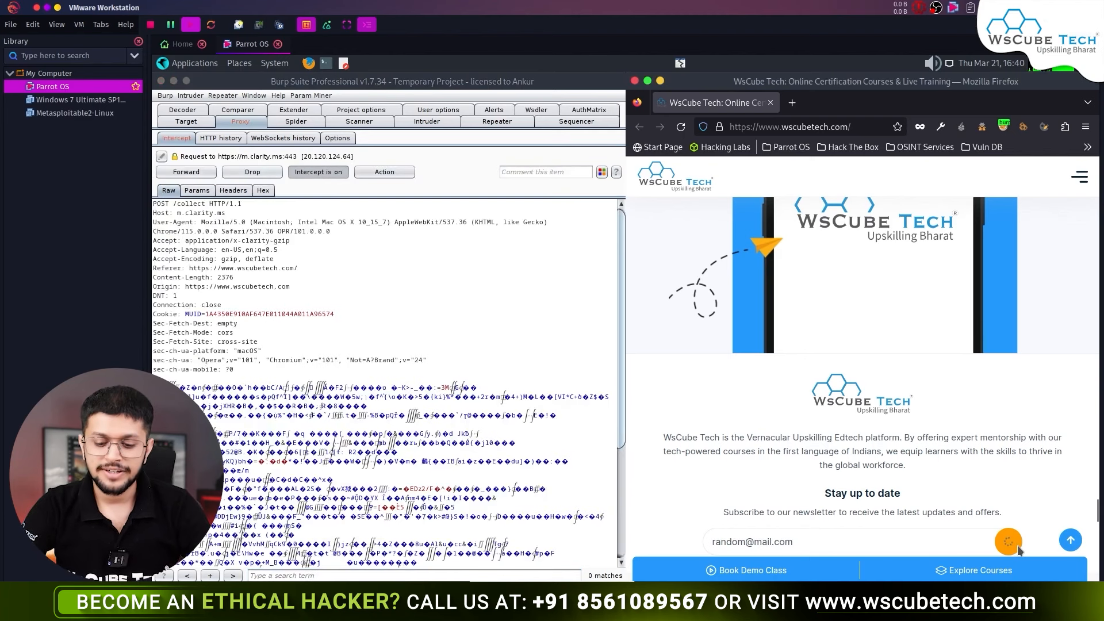
left_click(194, 174)
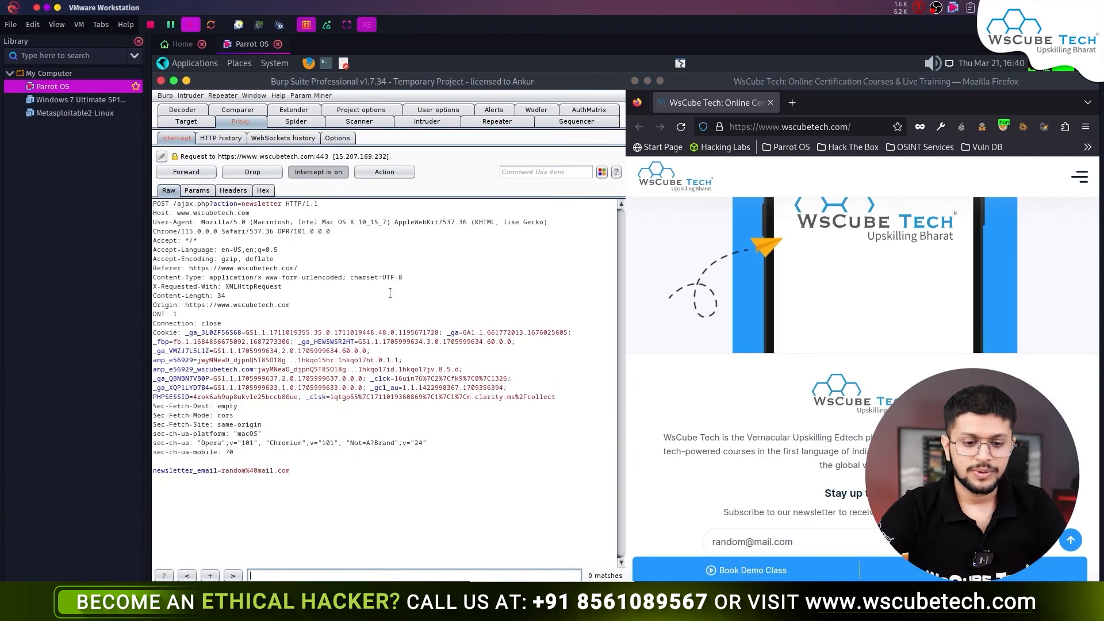
right_click(389, 293)
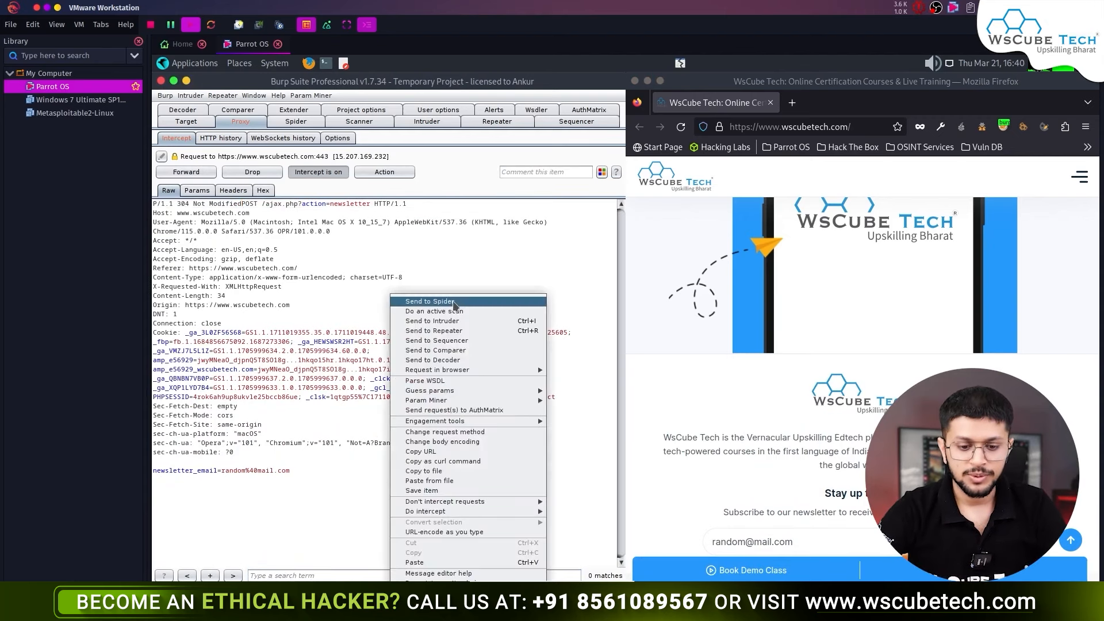
left_click(467, 331)
left_click(496, 121)
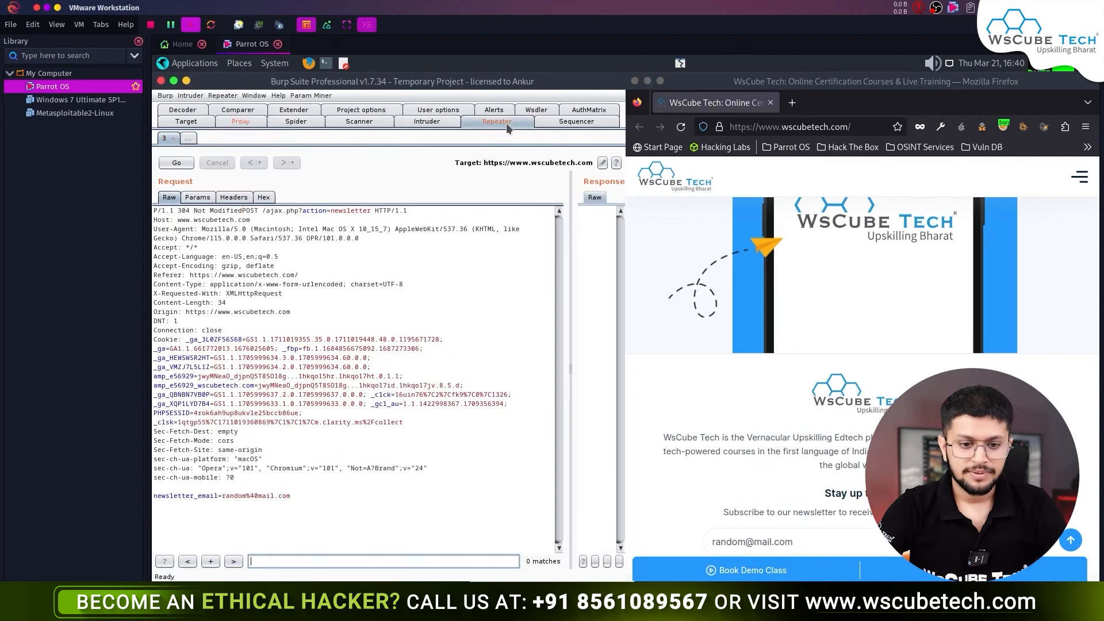
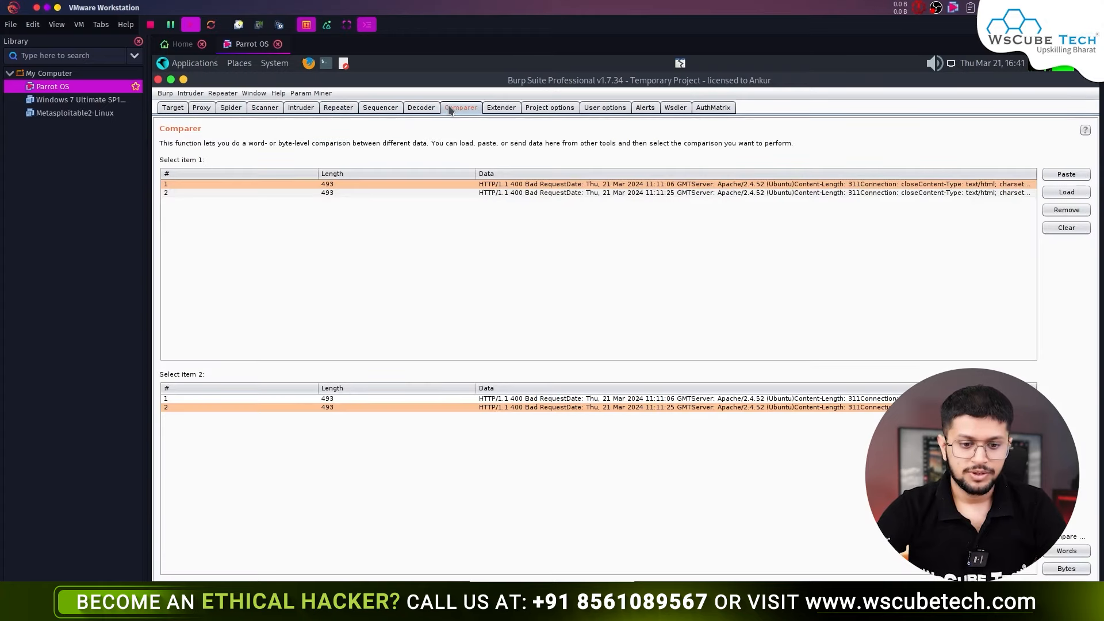
- In Comparer, select the 11:11:06 response as item 1, keeping the 11:11:25 response as item 2
left_click(518, 193)
left_click(518, 184)
left_click(519, 192)
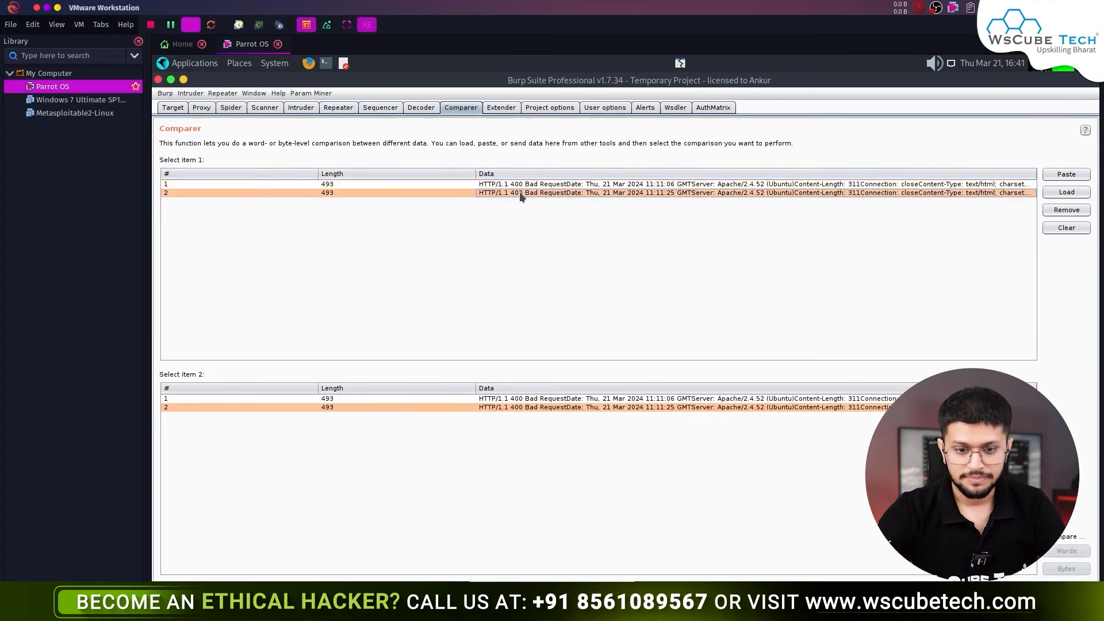
left_click(541, 185)
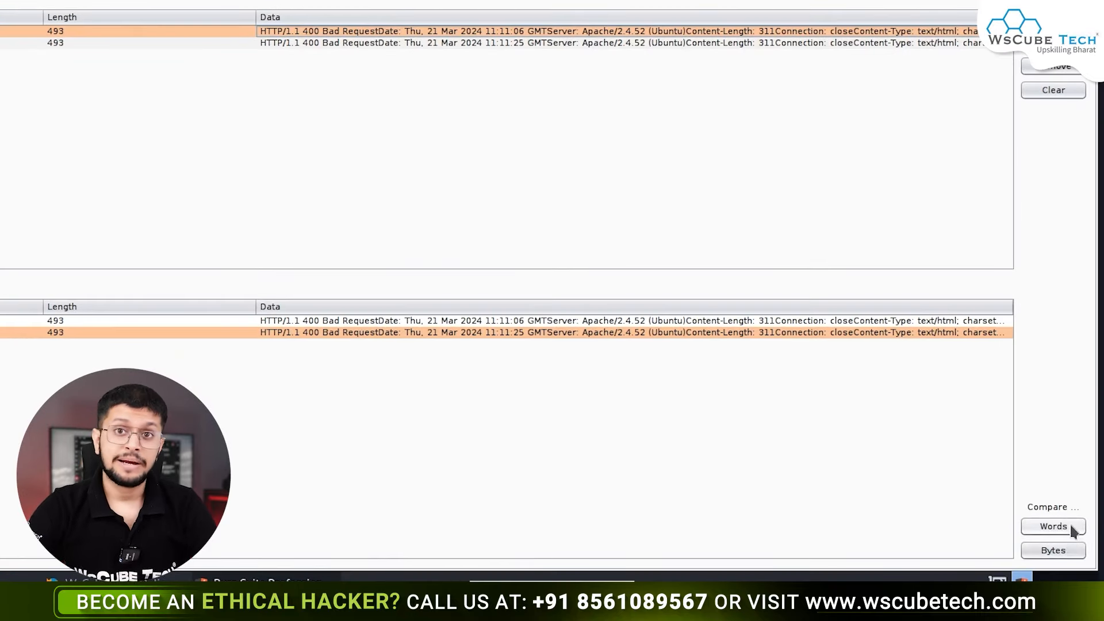
- Run a word compare of responses #1 and #2, revealing the Date seconds differ (06 vs 25)
left_click(1069, 524)
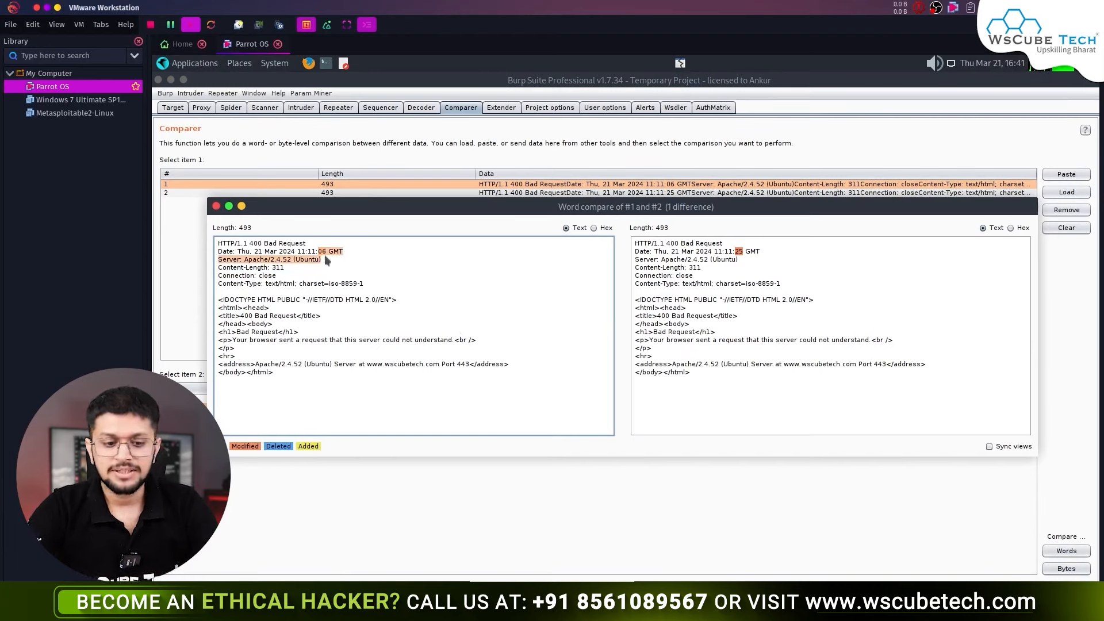
left_click(735, 264)
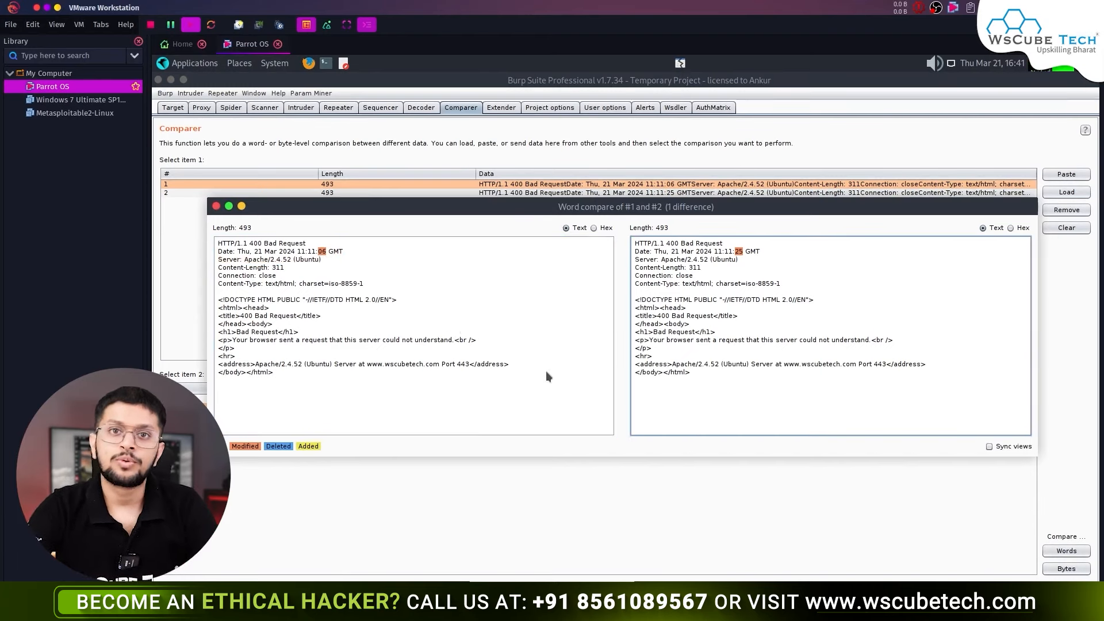
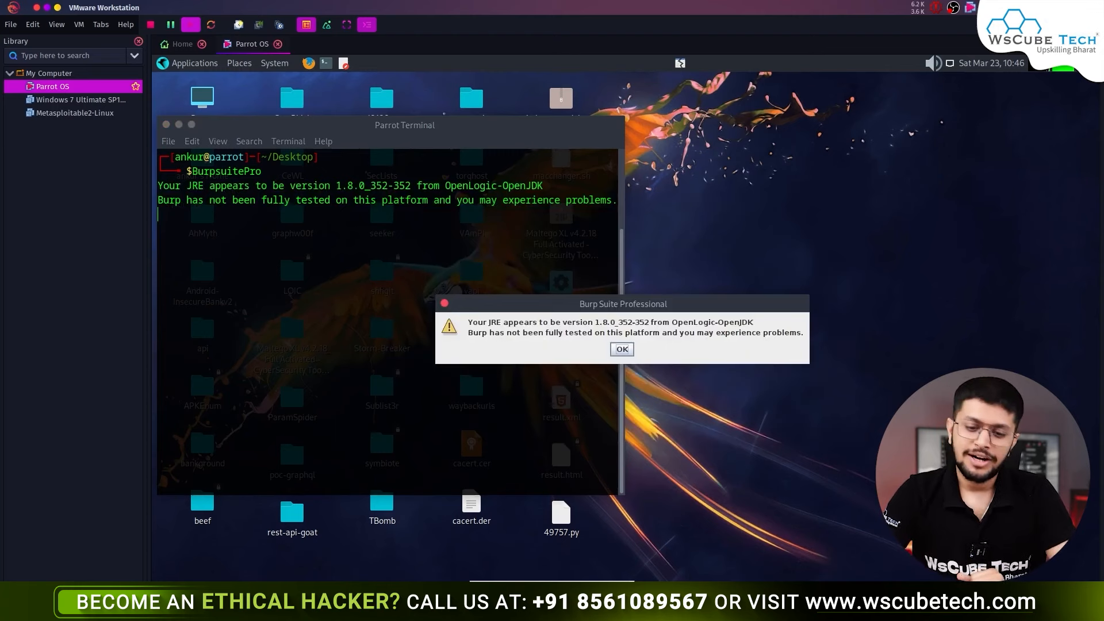
- Dismiss the Java version warning and start Burp with a temporary project on Burp defaults
left_click(622, 349)
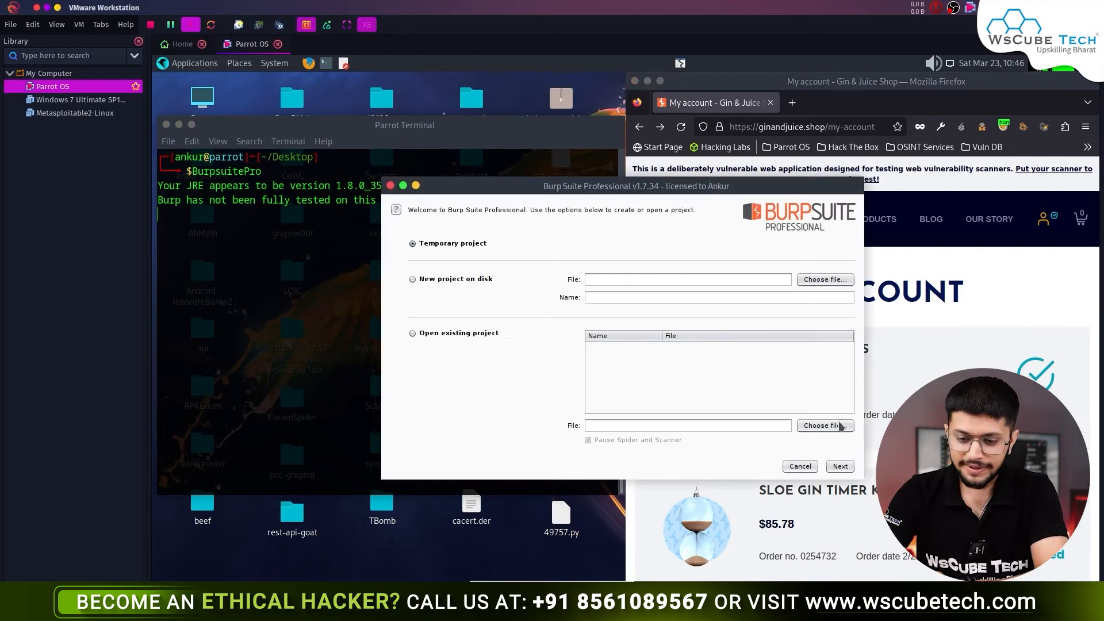
left_click(840, 467)
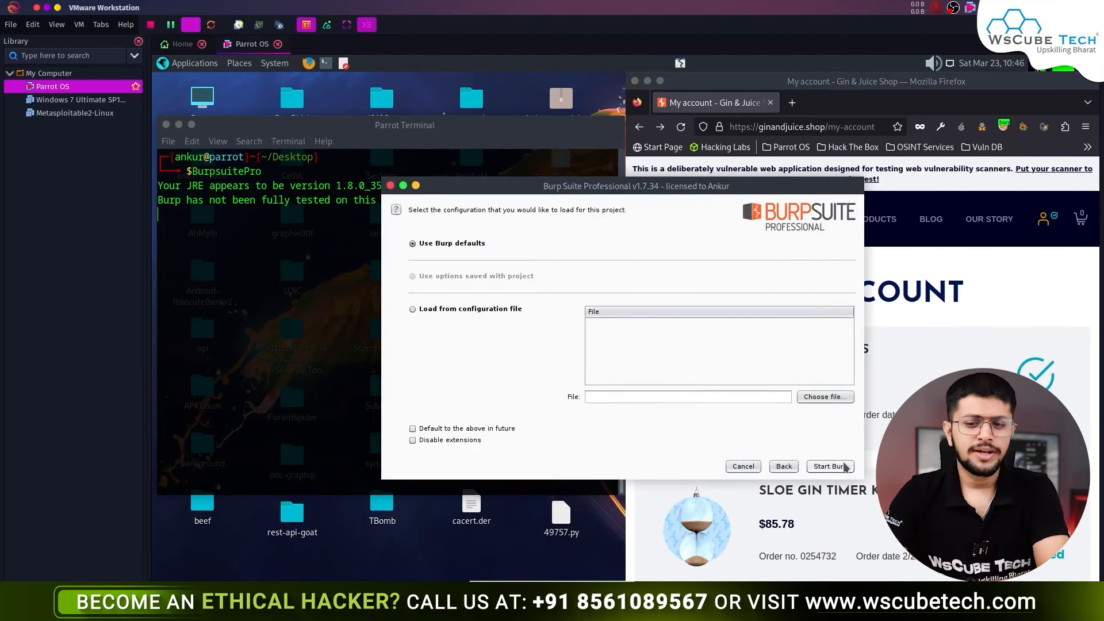
left_click(845, 467)
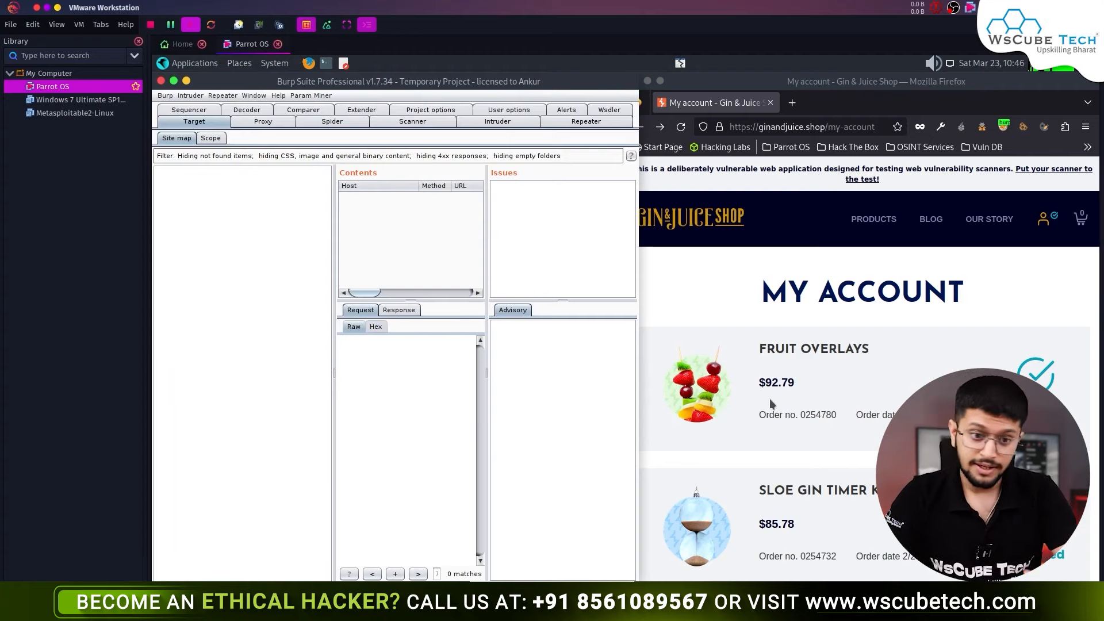
- In Proxy Intercept, request the shop's PRODUCTS page and forward the netcraft request to hold GET /catalog
left_click(265, 121)
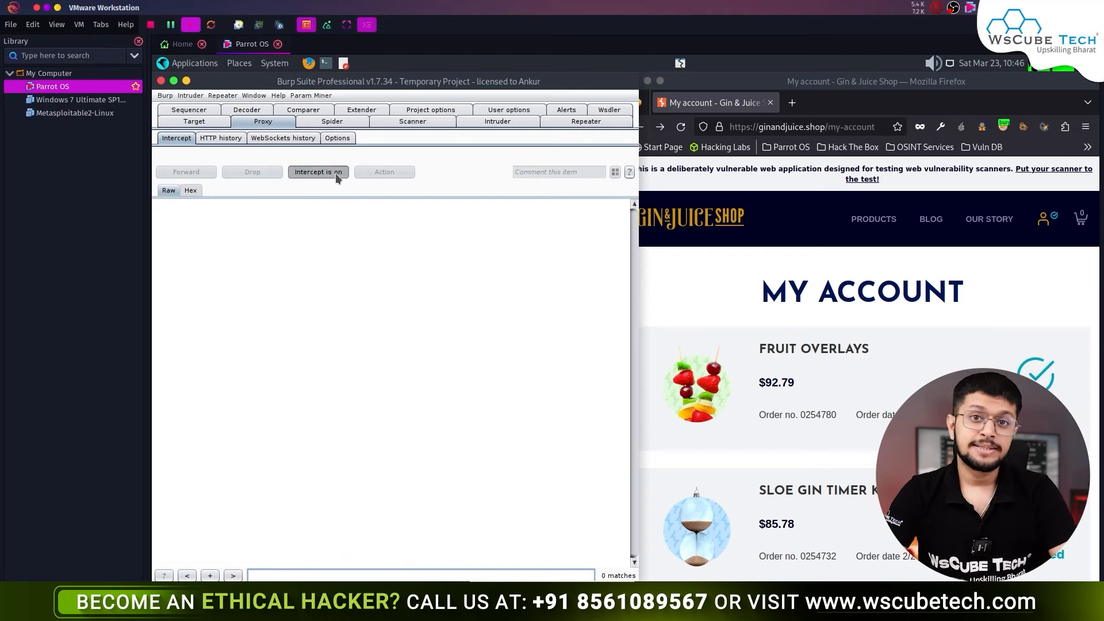
left_click(884, 224)
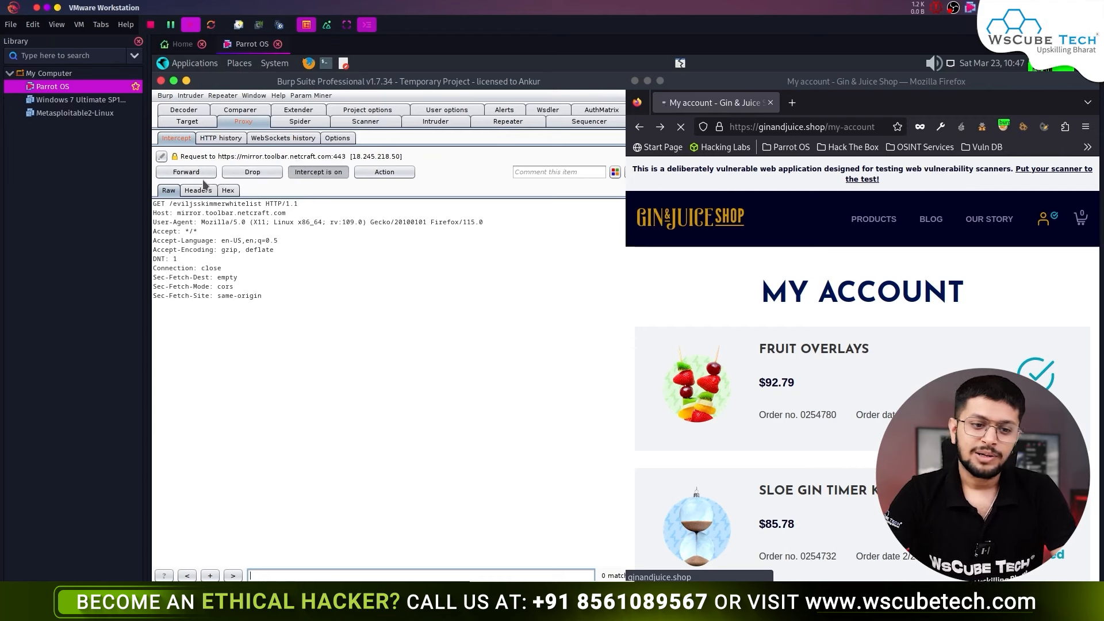
left_click(186, 172)
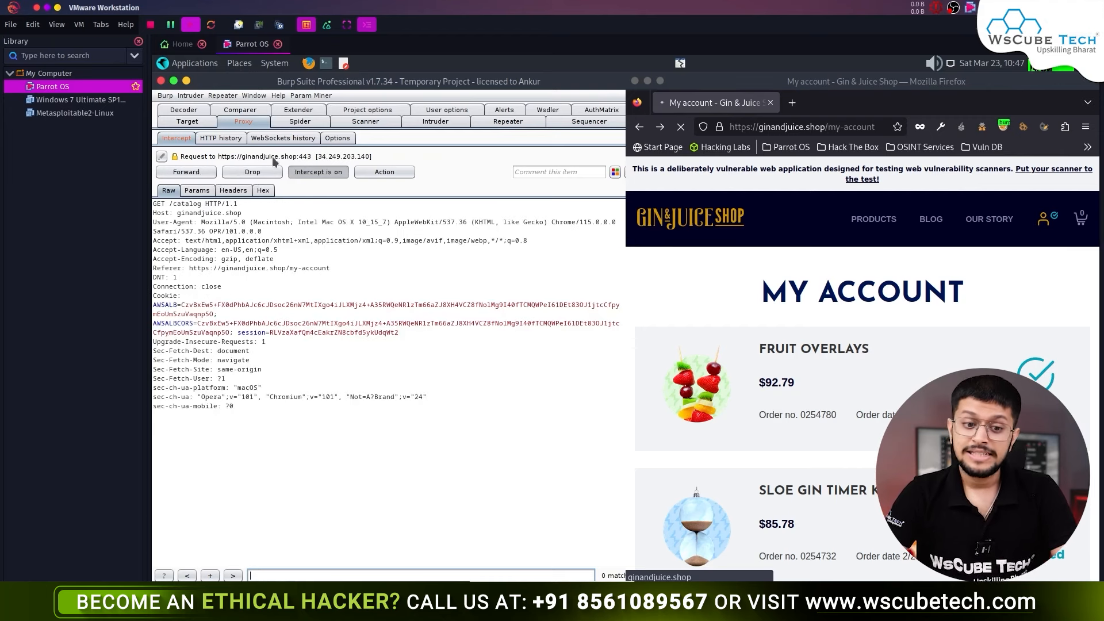
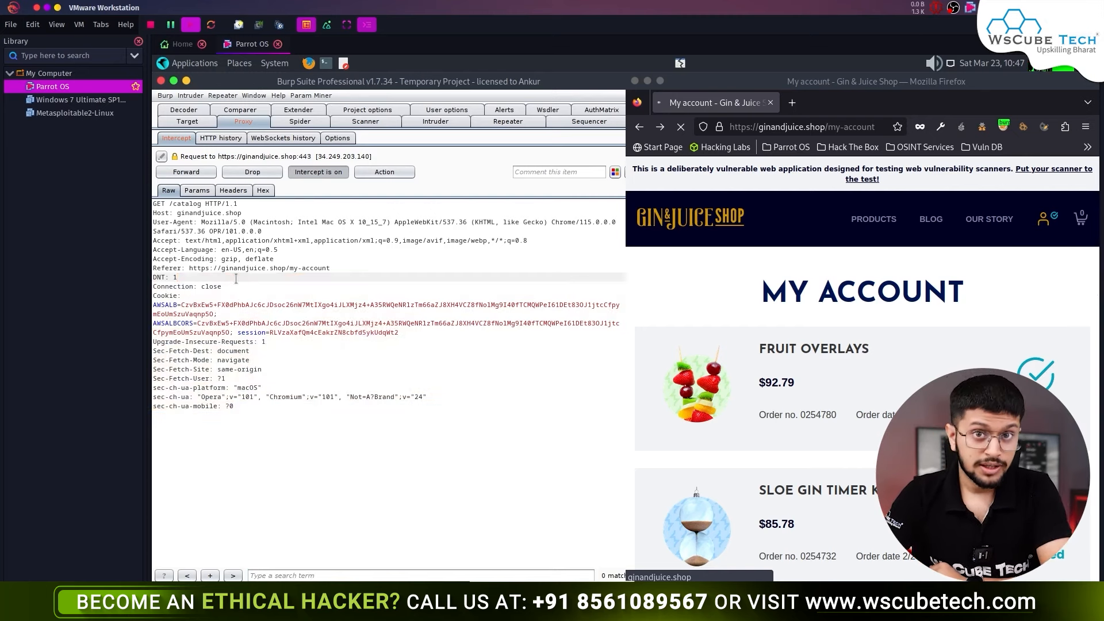
- Mark the held GET /catalog request with Do intercept > Response to this request
right_click(325, 252)
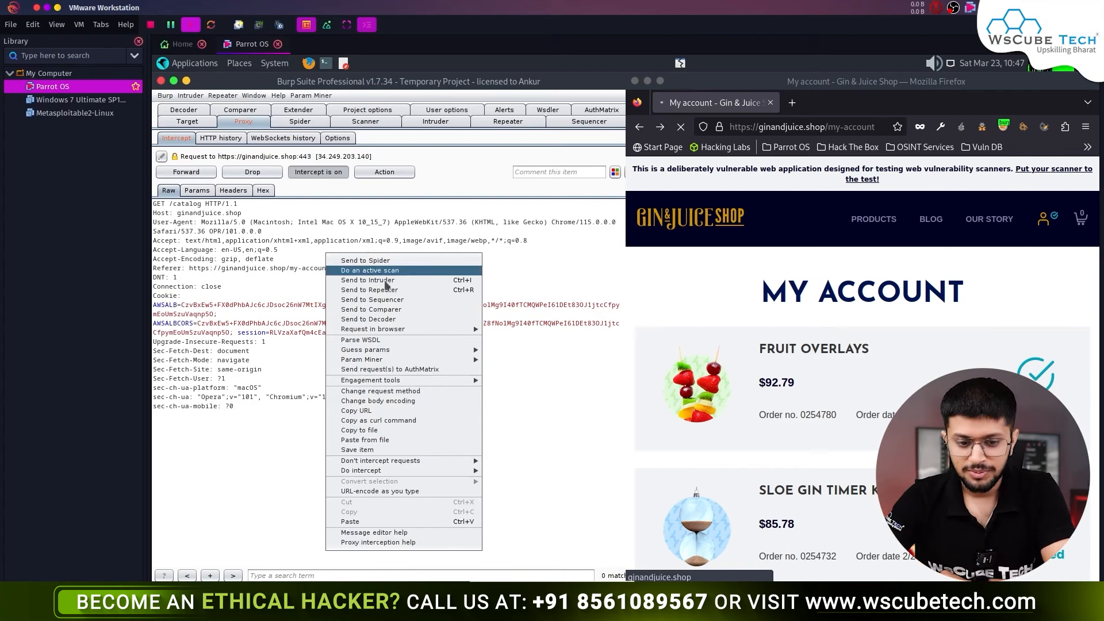
mouse_move(407, 472)
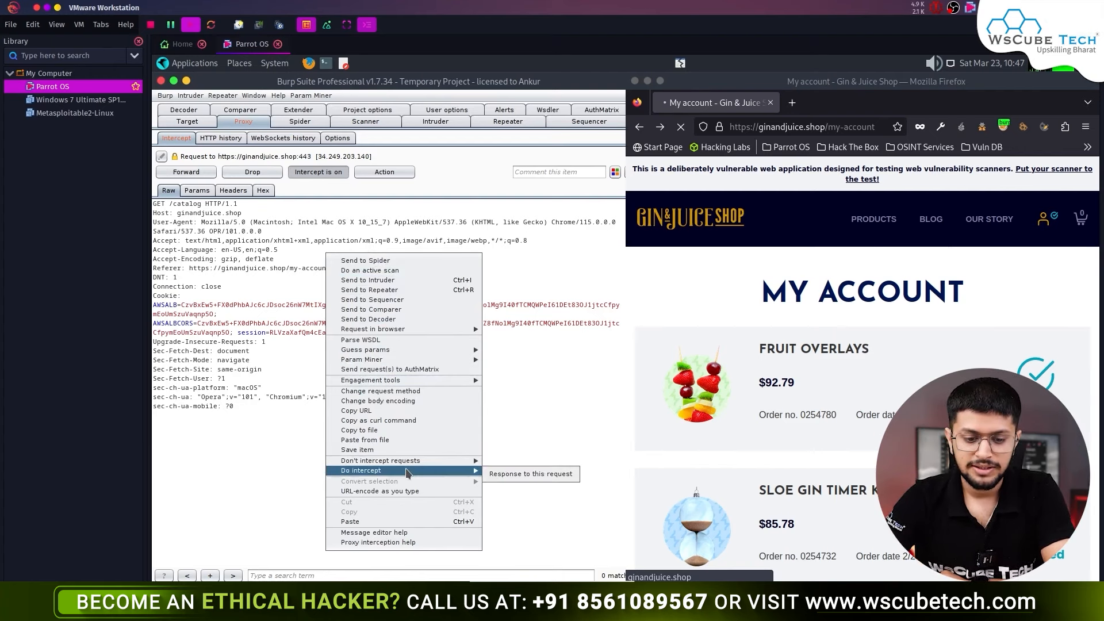
left_click(531, 475)
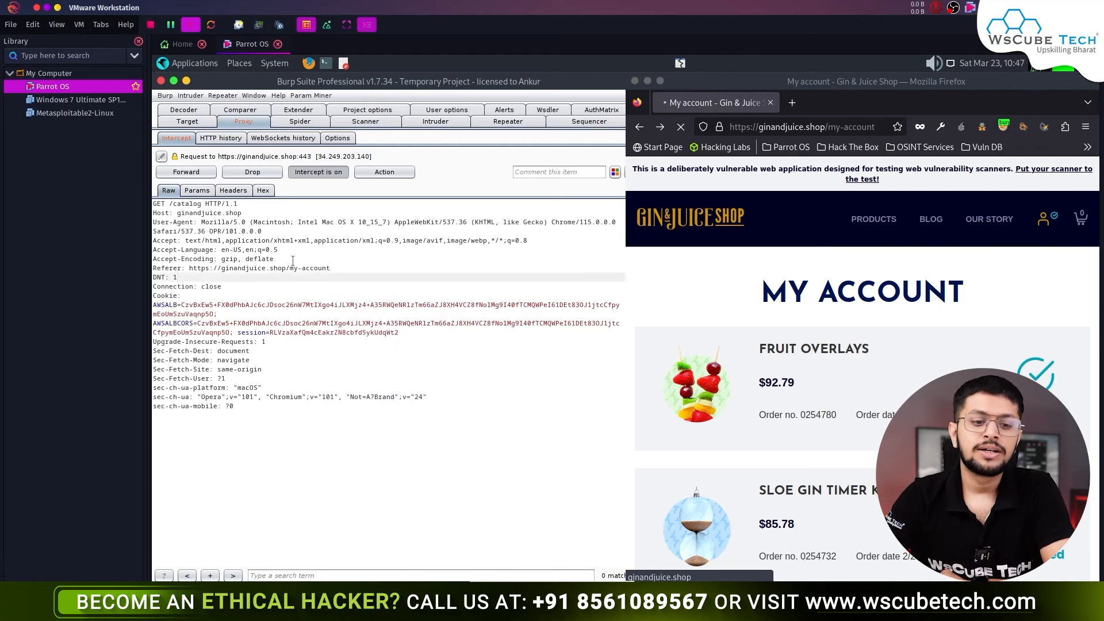
- Forward the /catalog request and select the Set-Cookie headers in the held 200 OK response
left_click(184, 172)
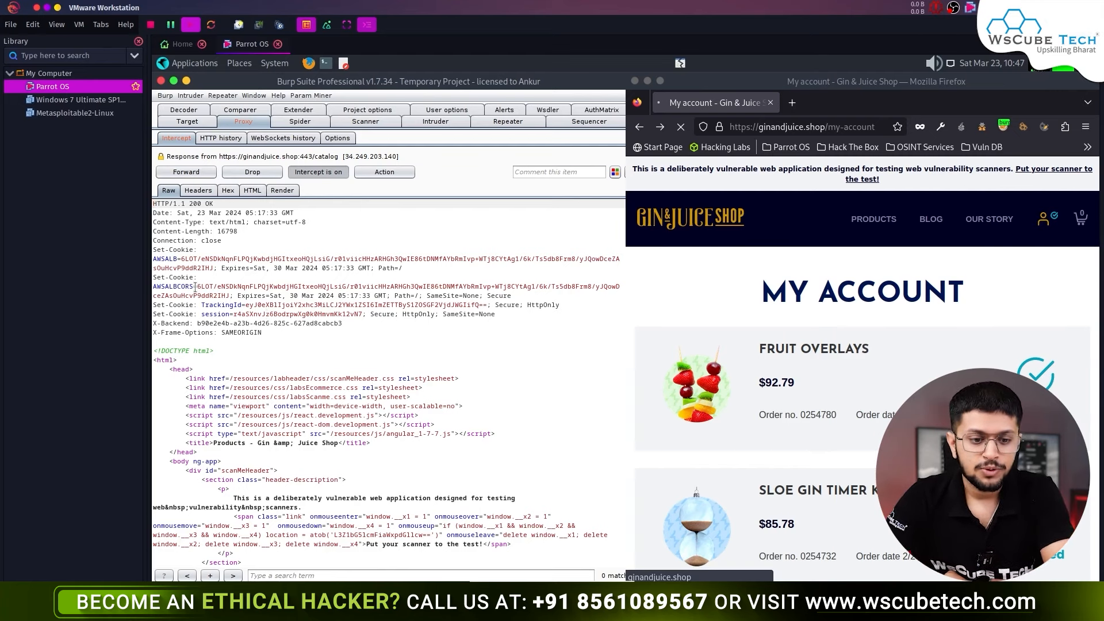
left_click_drag(153, 286, 153, 269)
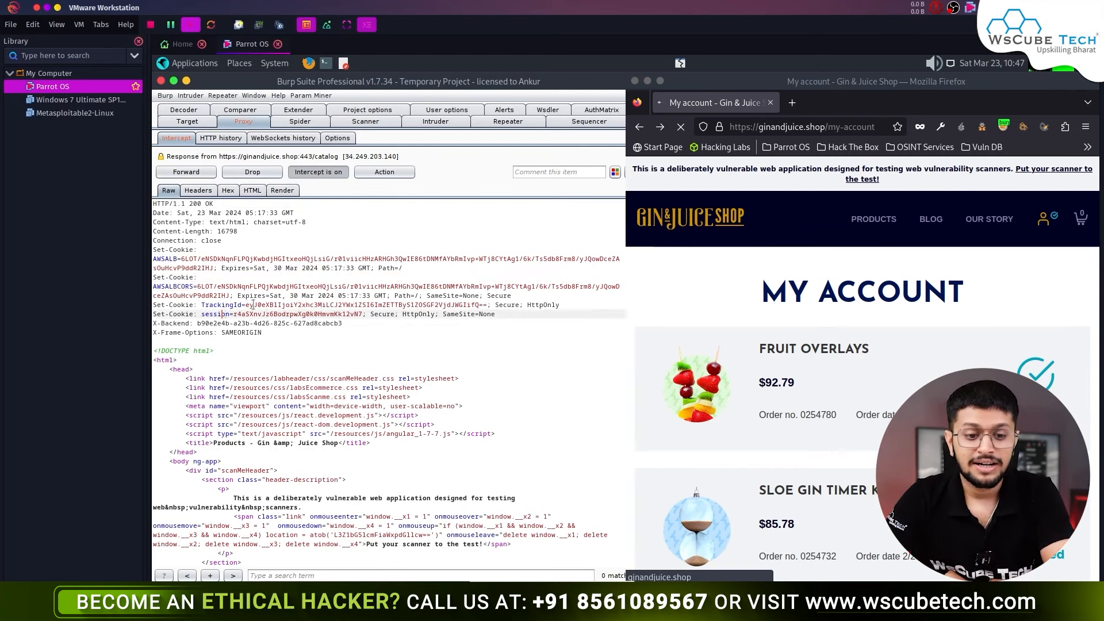
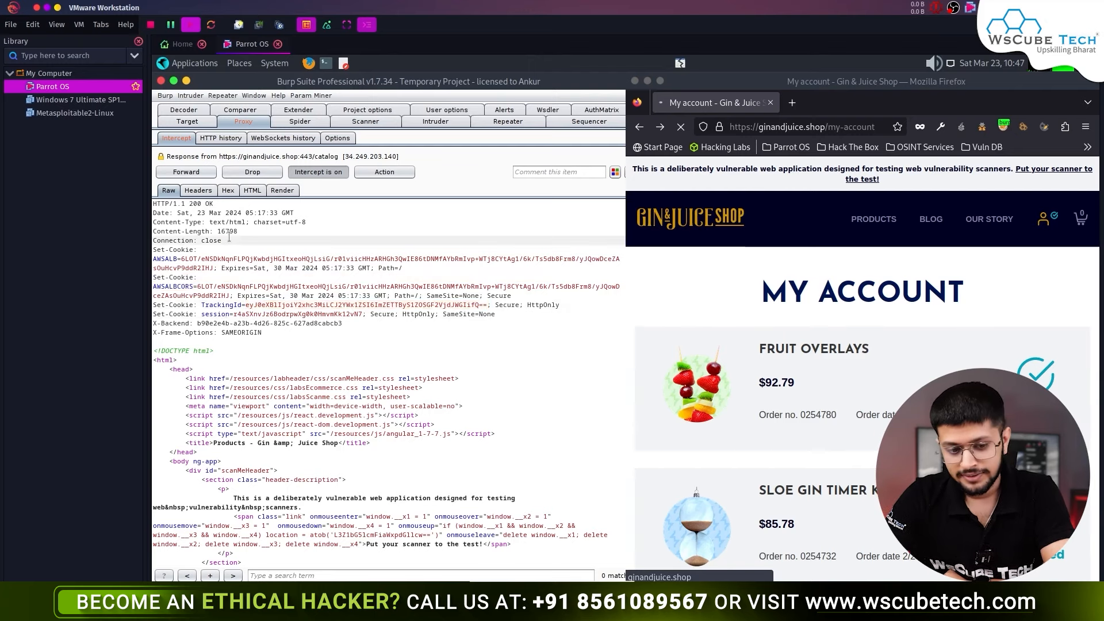
- Forward the held /catalog response and the intercepted Netcraft request
scroll(306, 402, "down", 1)
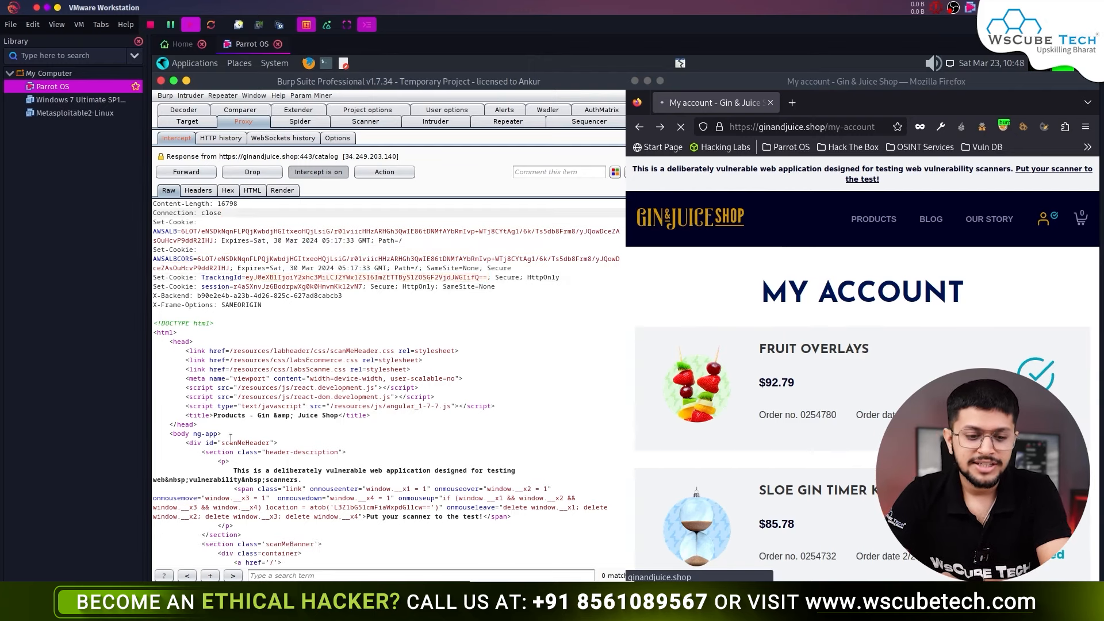
scroll(230, 438, "down", 9)
scroll(338, 405, "up", 10)
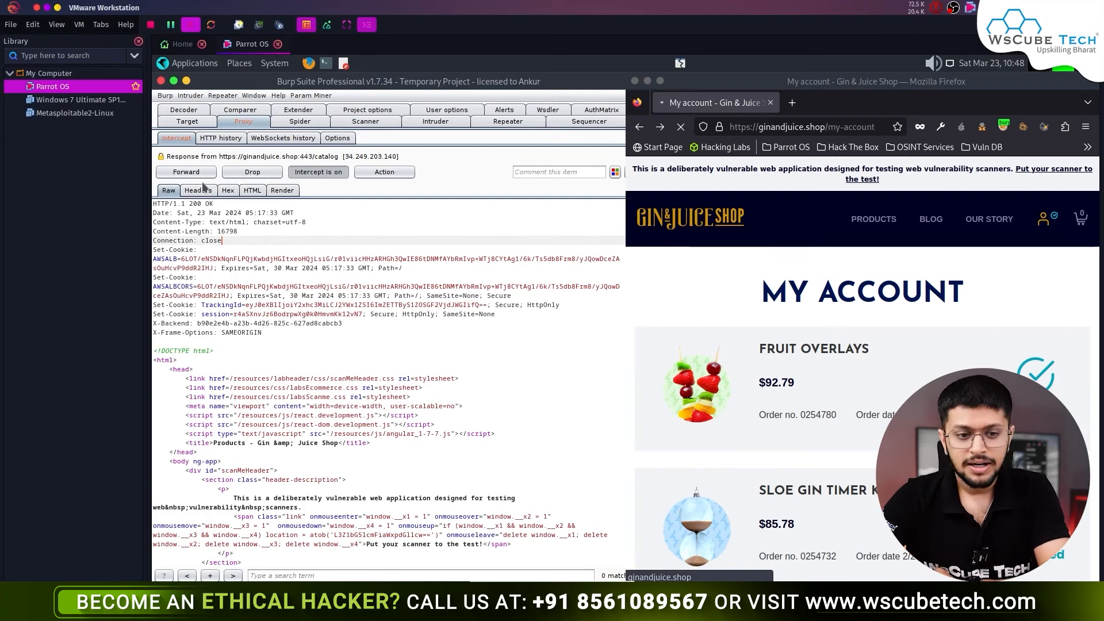
left_click(187, 173)
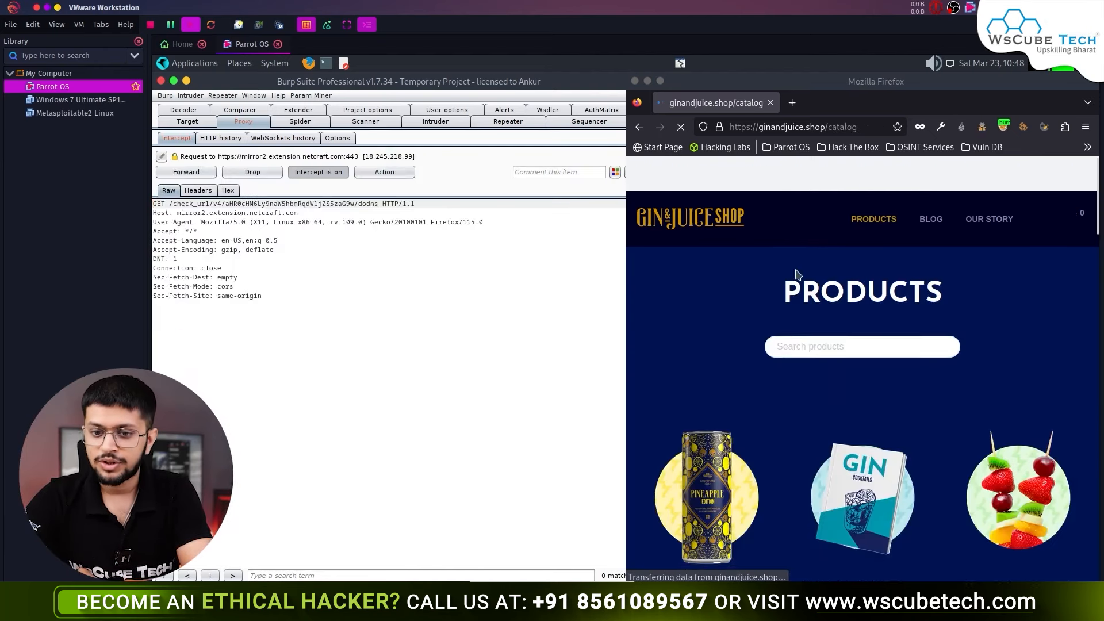
scroll(823, 456, "down", 20)
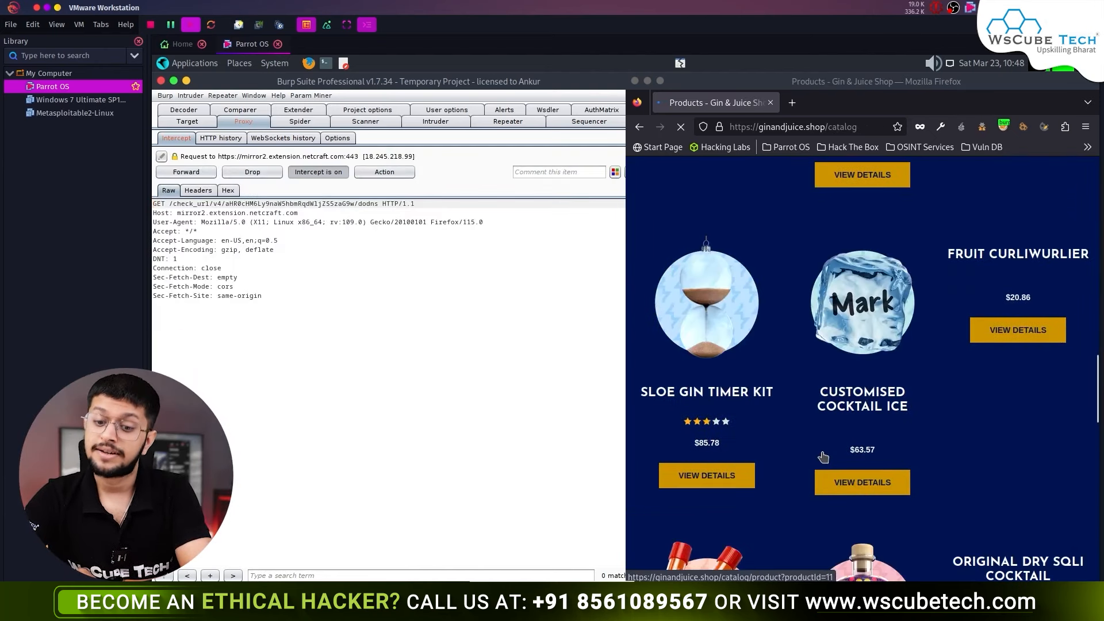
scroll(822, 456, "up", 10)
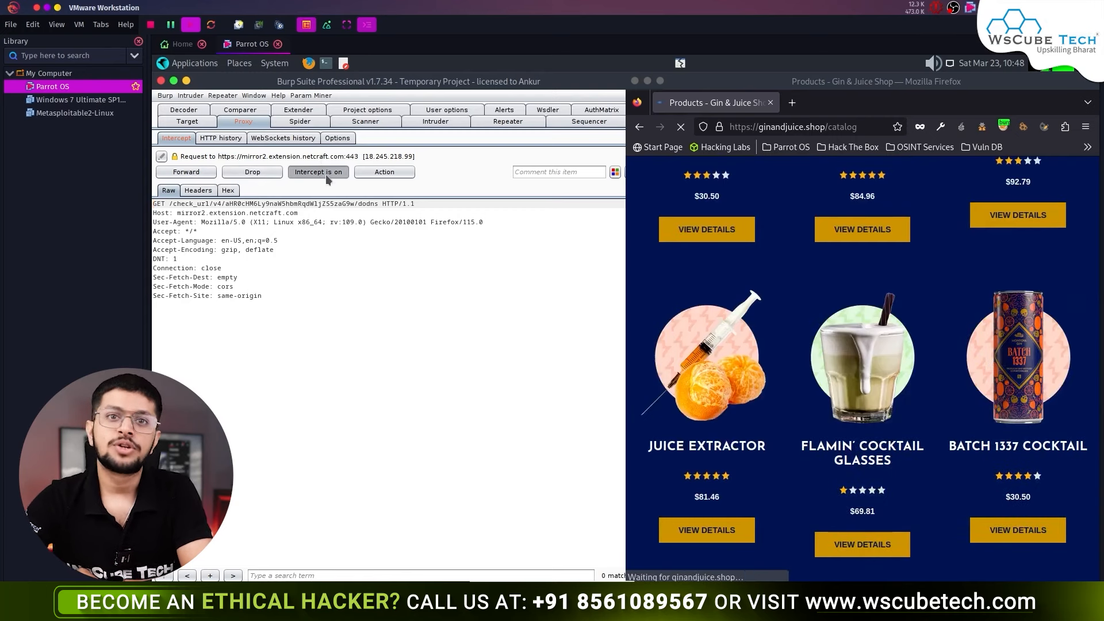
left_click(211, 170)
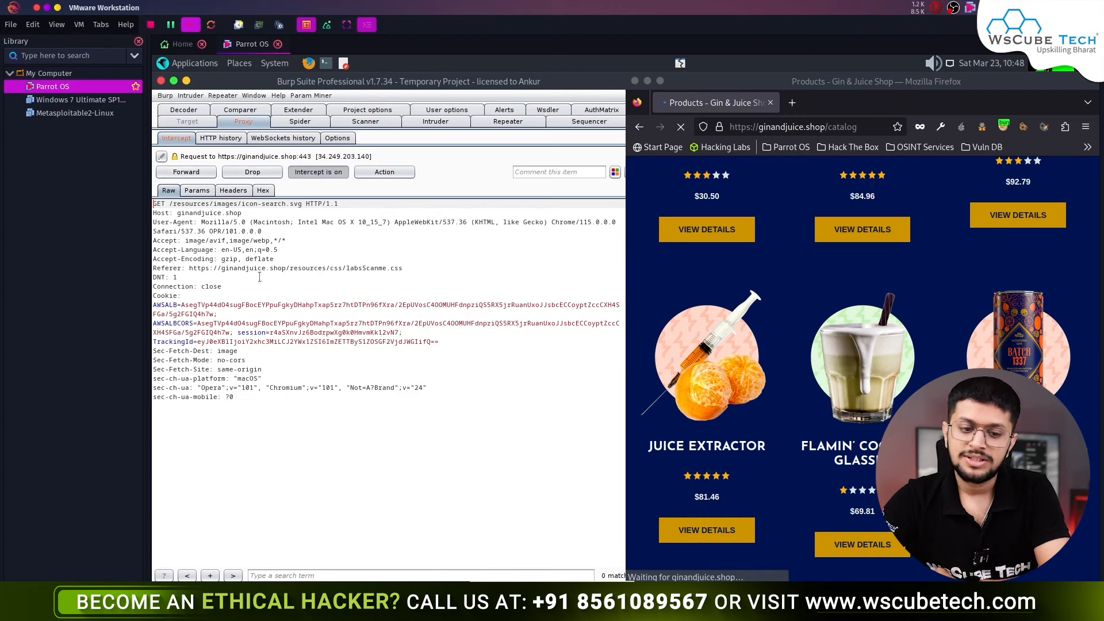
- Set the icon-search.svg request to intercept its response, then forward the request and its response
right_click(260, 277)
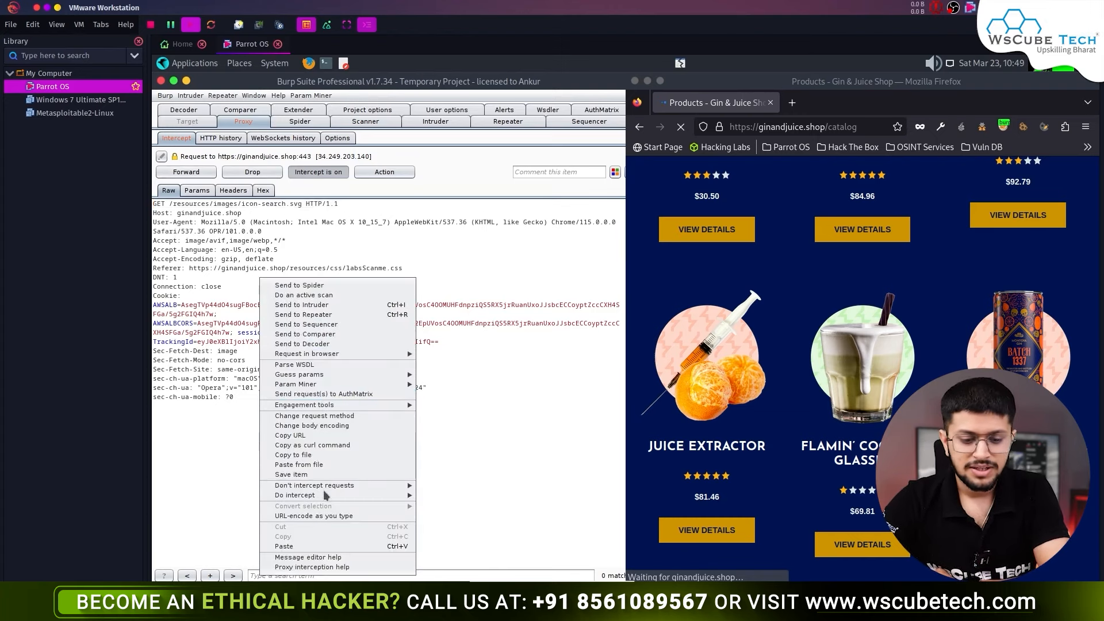
mouse_move(346, 498)
left_click(463, 502)
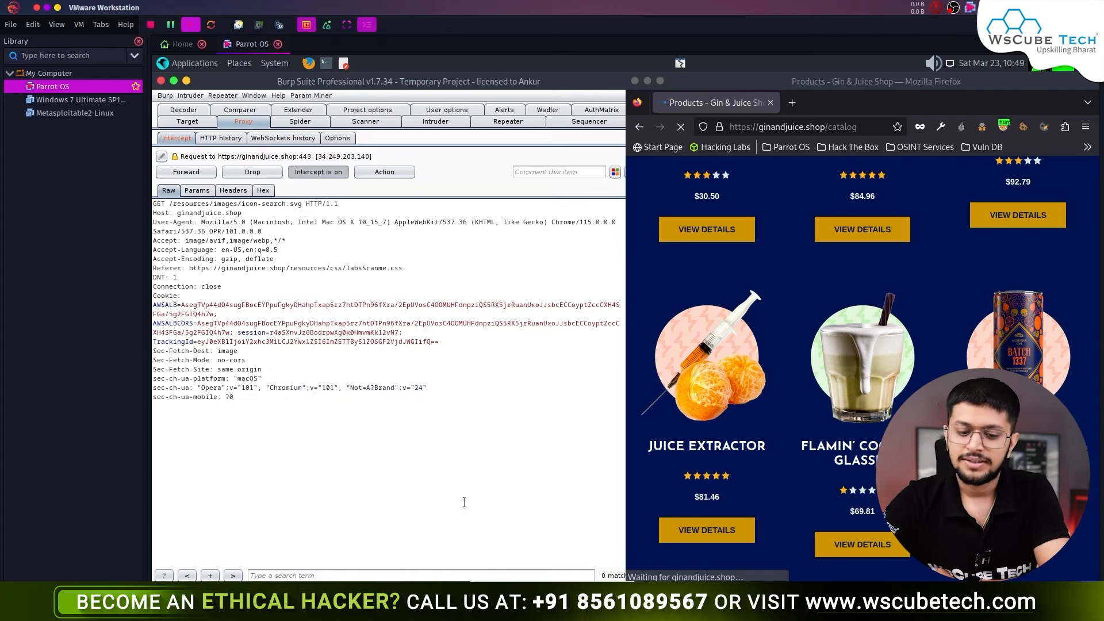
left_click(186, 172)
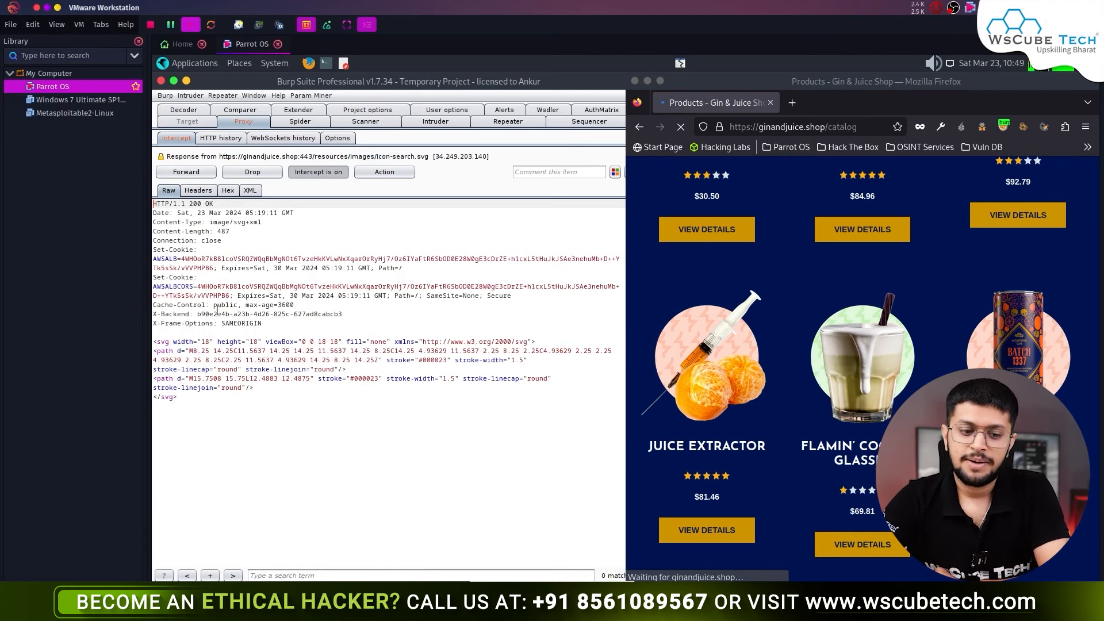
left_click(243, 403)
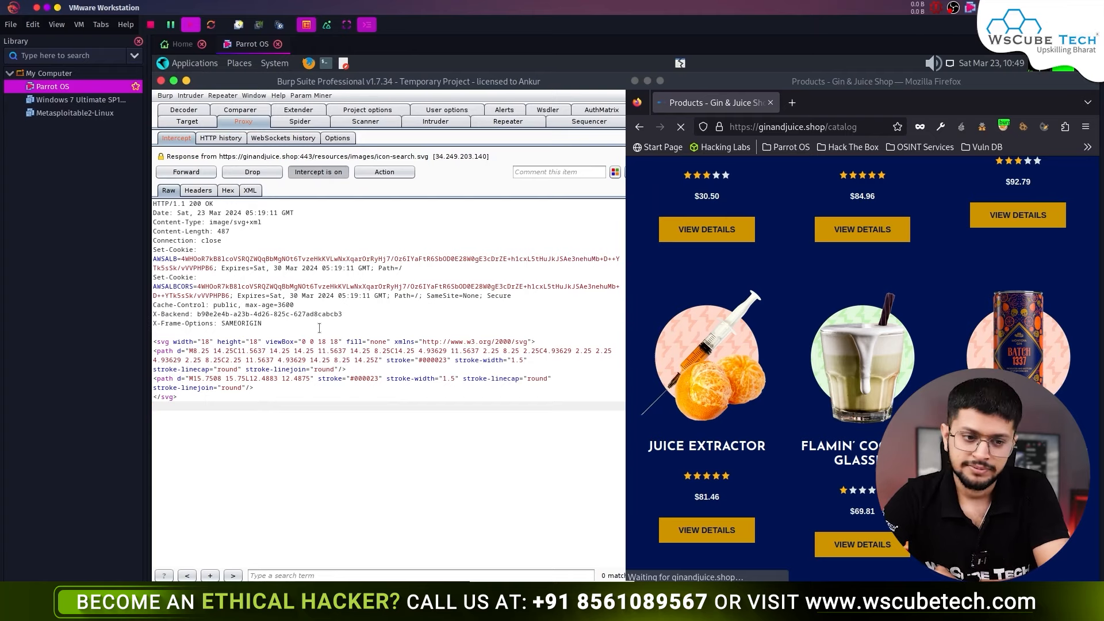
left_click(193, 172)
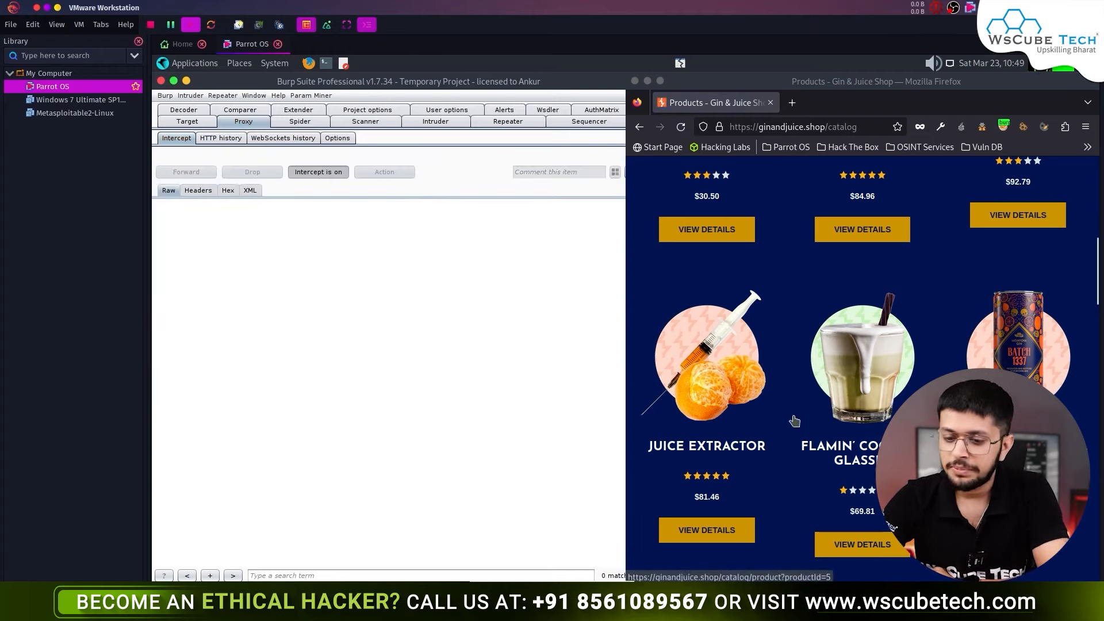
scroll(794, 421, "up", 10)
scroll(794, 421, "up", 2)
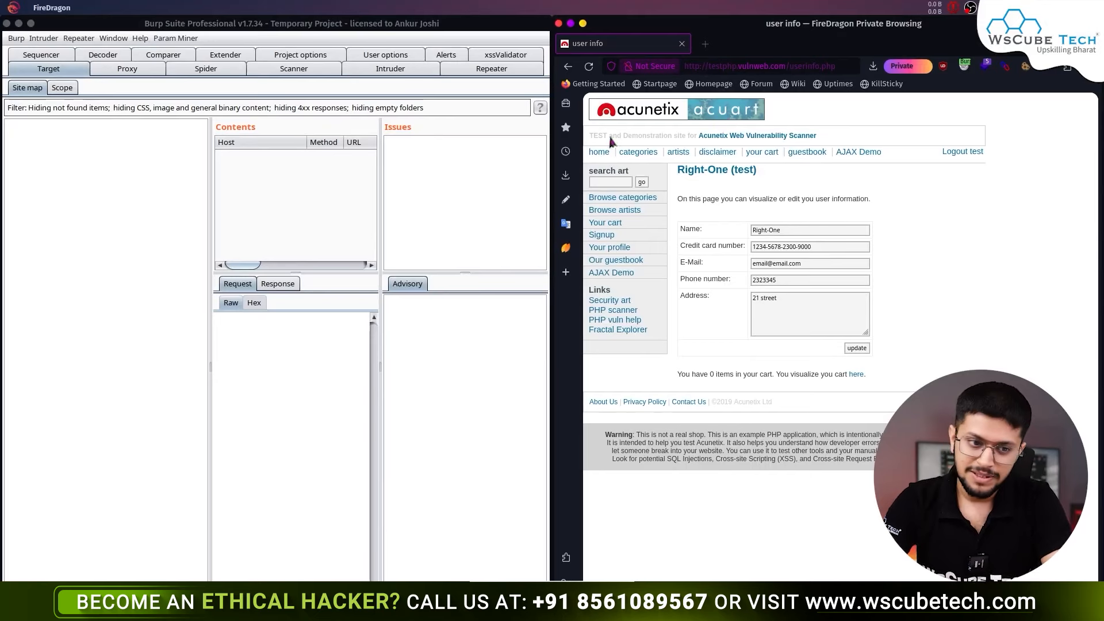
- Browse to the cart and artists pages, forwarding the intercepted /cart.php and /artists.php requests
left_click(221, 128)
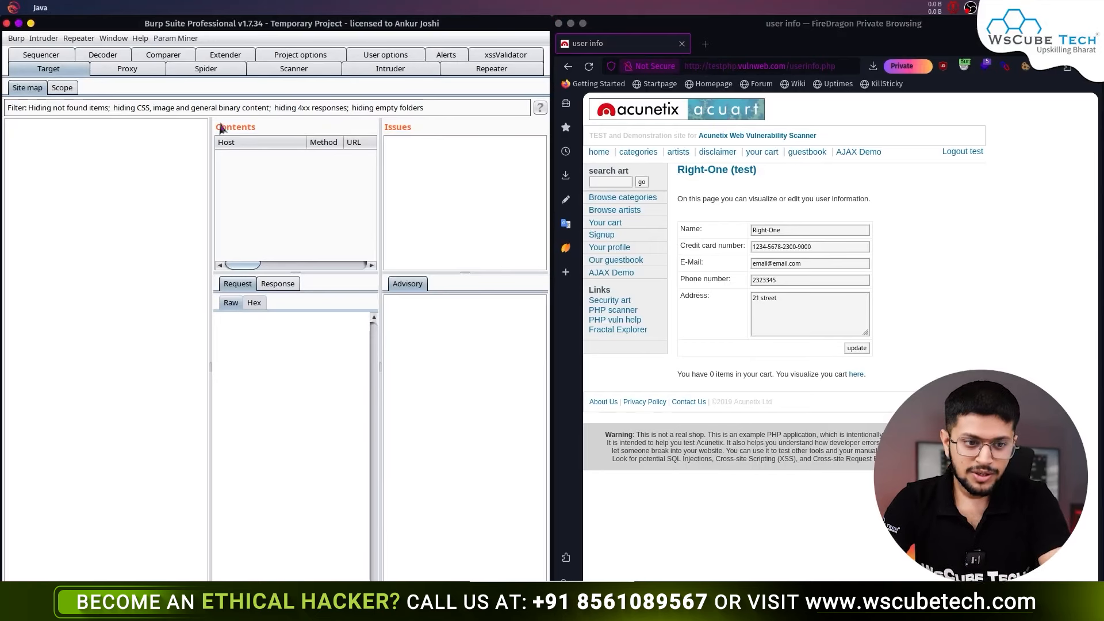
left_click(143, 70)
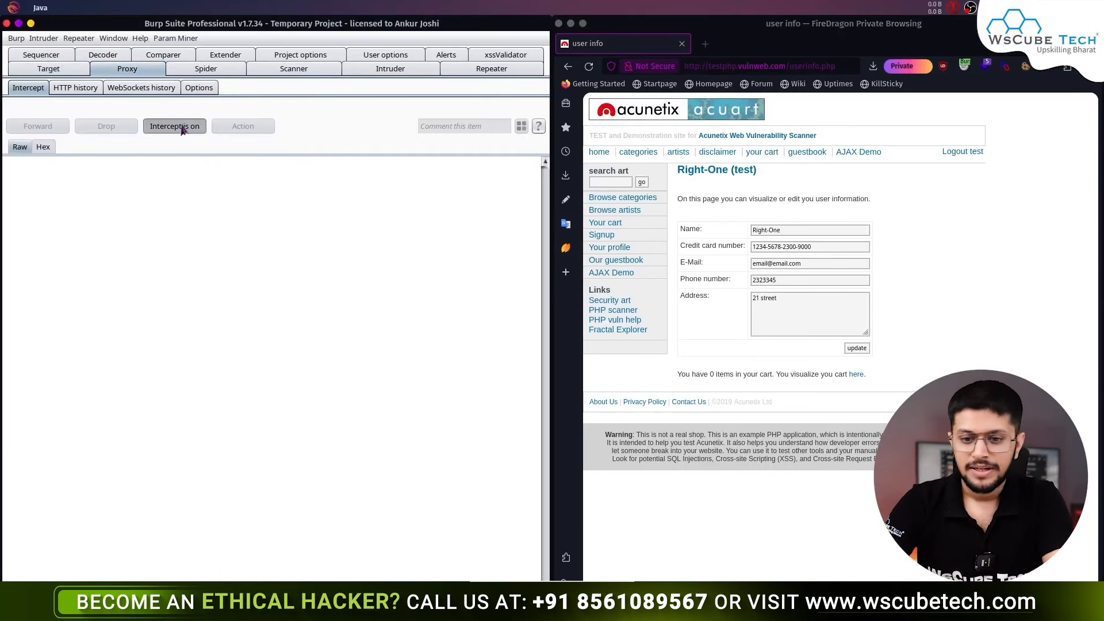
left_click(631, 225)
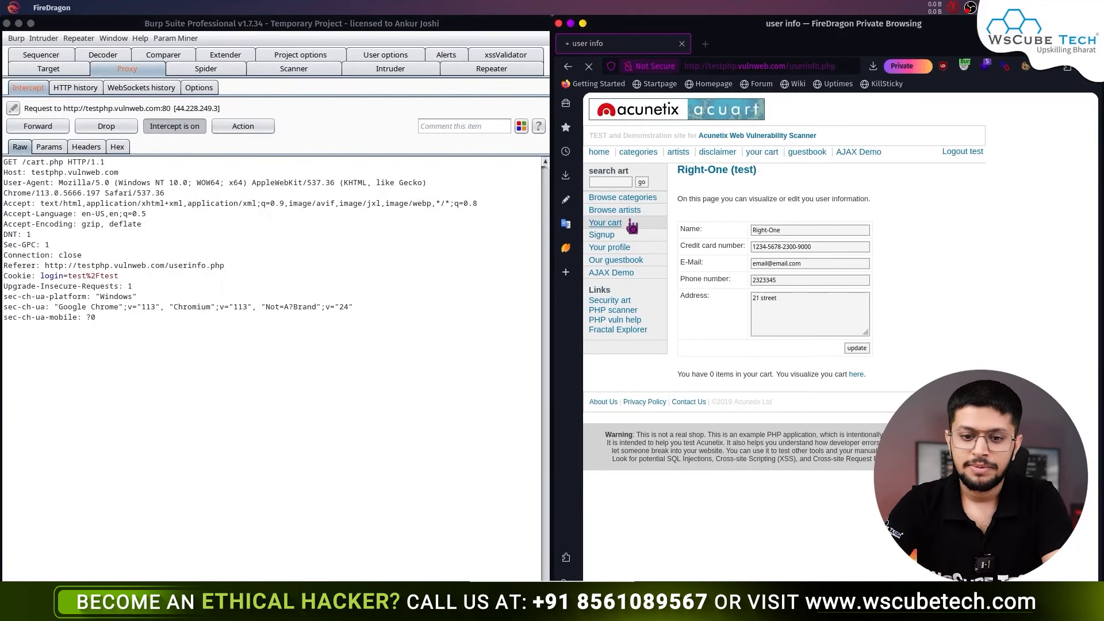
left_click(154, 177)
left_click(41, 126)
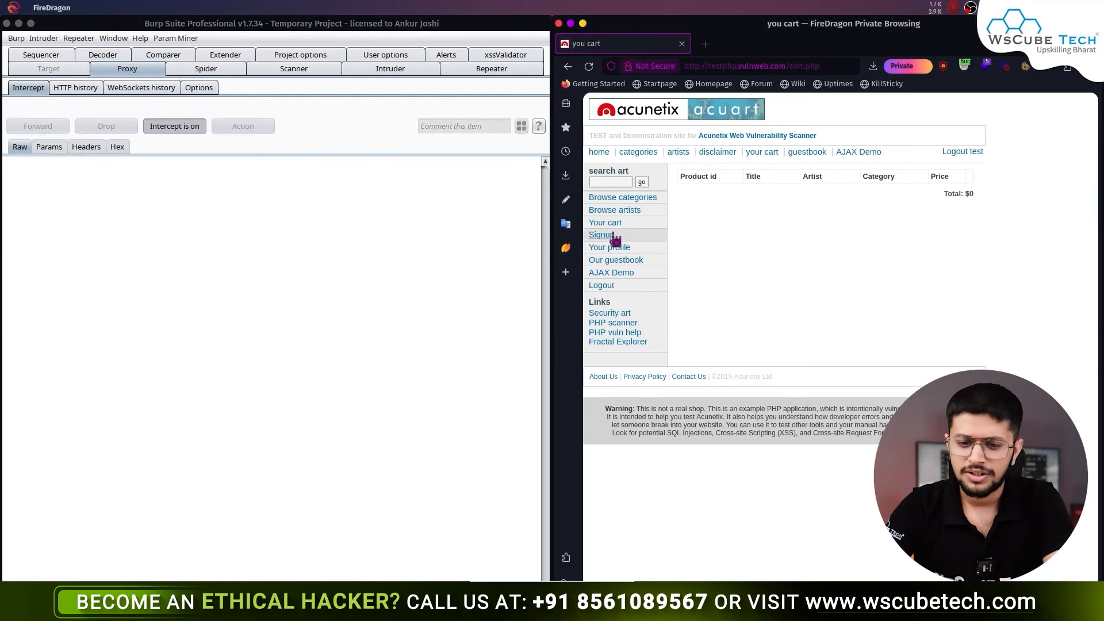
left_click(614, 210)
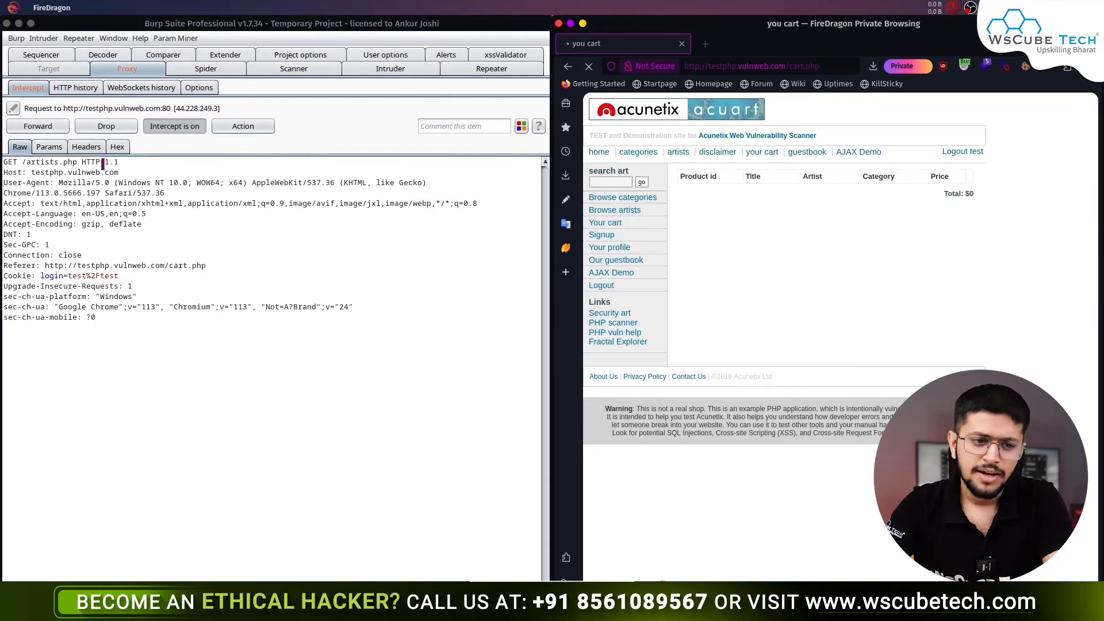
left_click(52, 129)
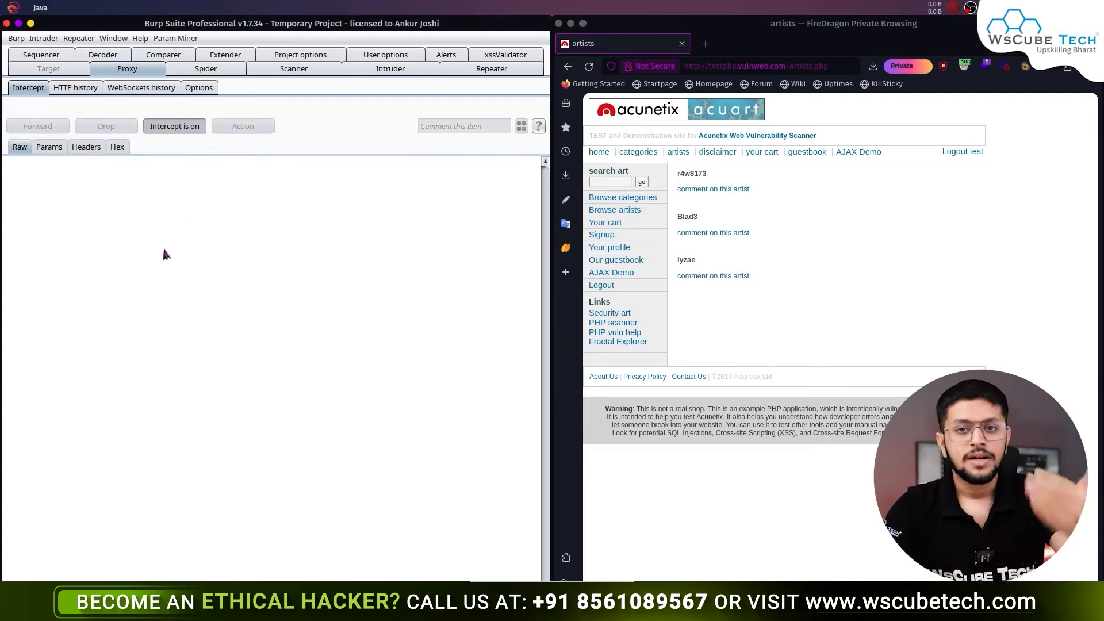
- Toggle interception, reload the artists page, forward its /artists.php request, and turn Intercept off
left_click(185, 132)
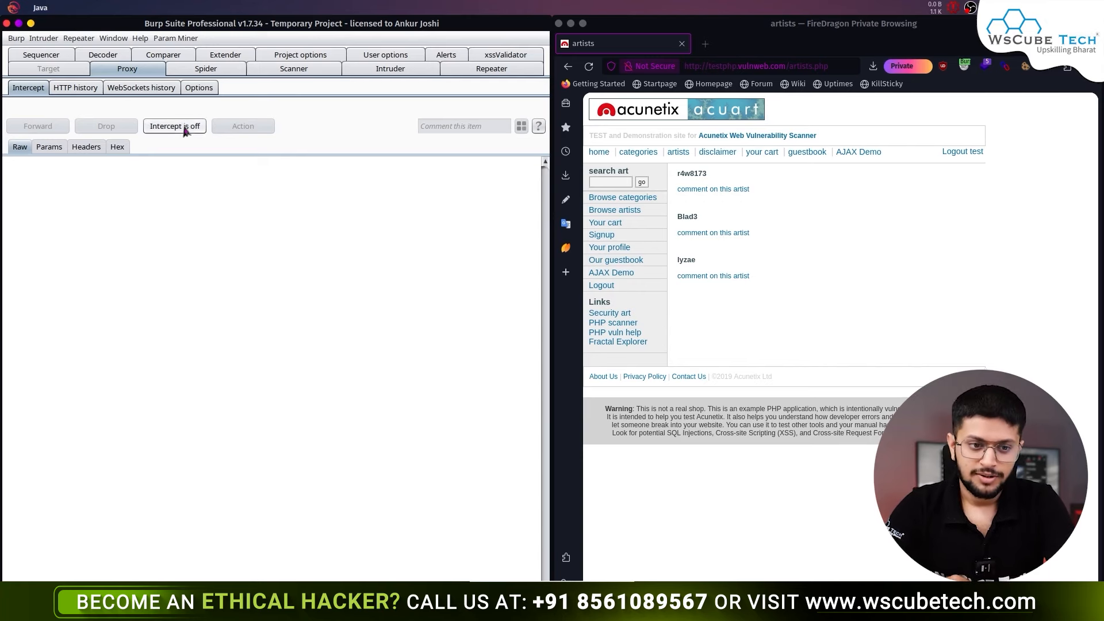
left_click(185, 131)
left_click(614, 209)
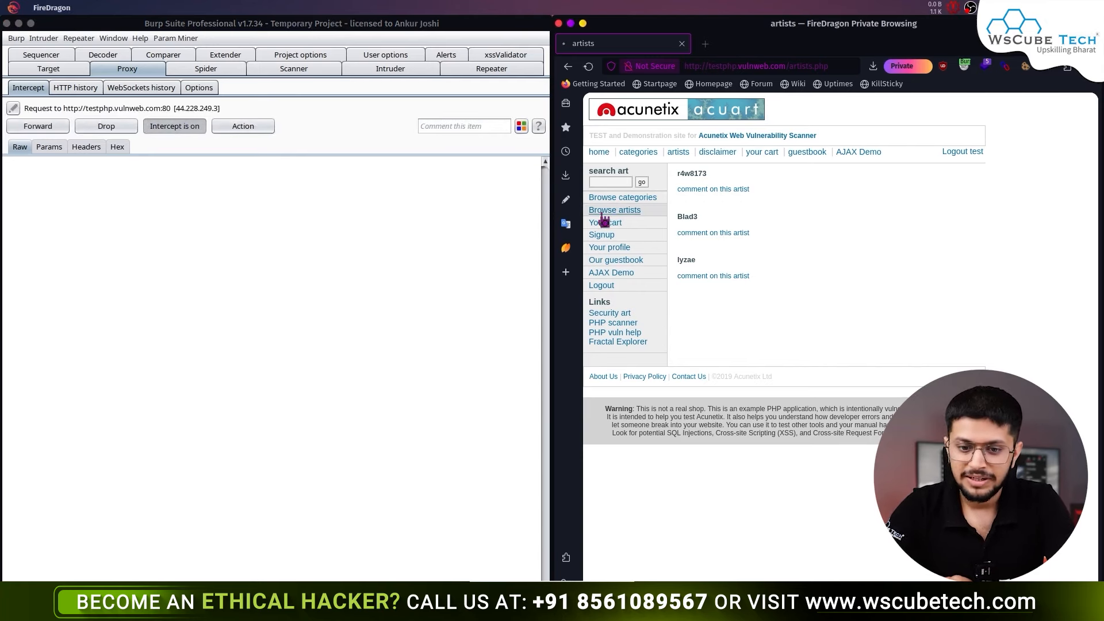
left_click(51, 126)
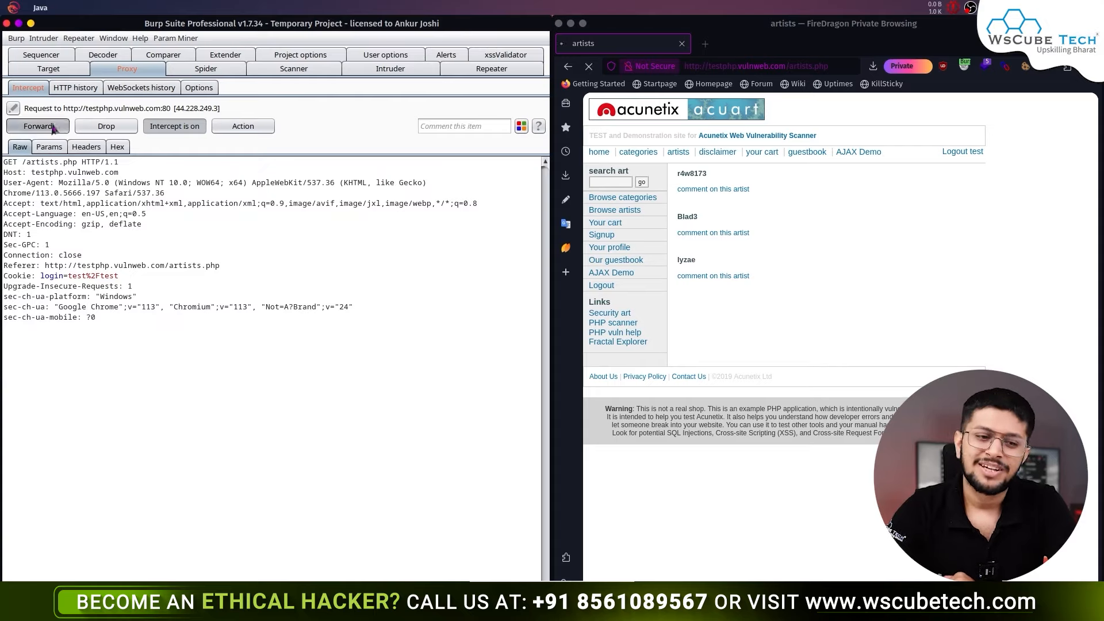
left_click(189, 128)
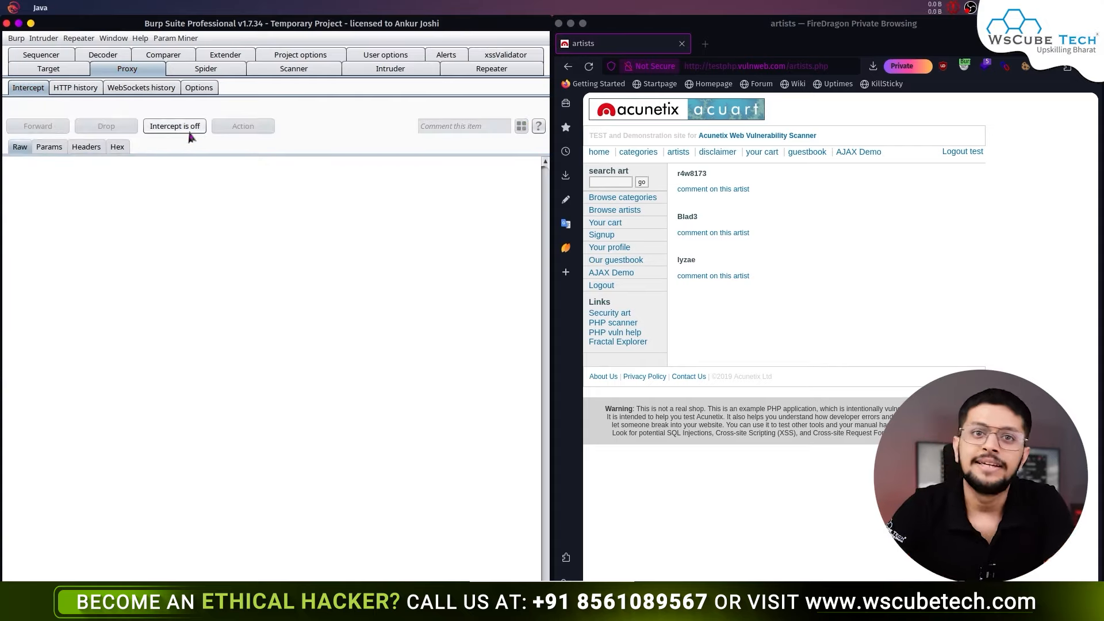
left_click(152, 89)
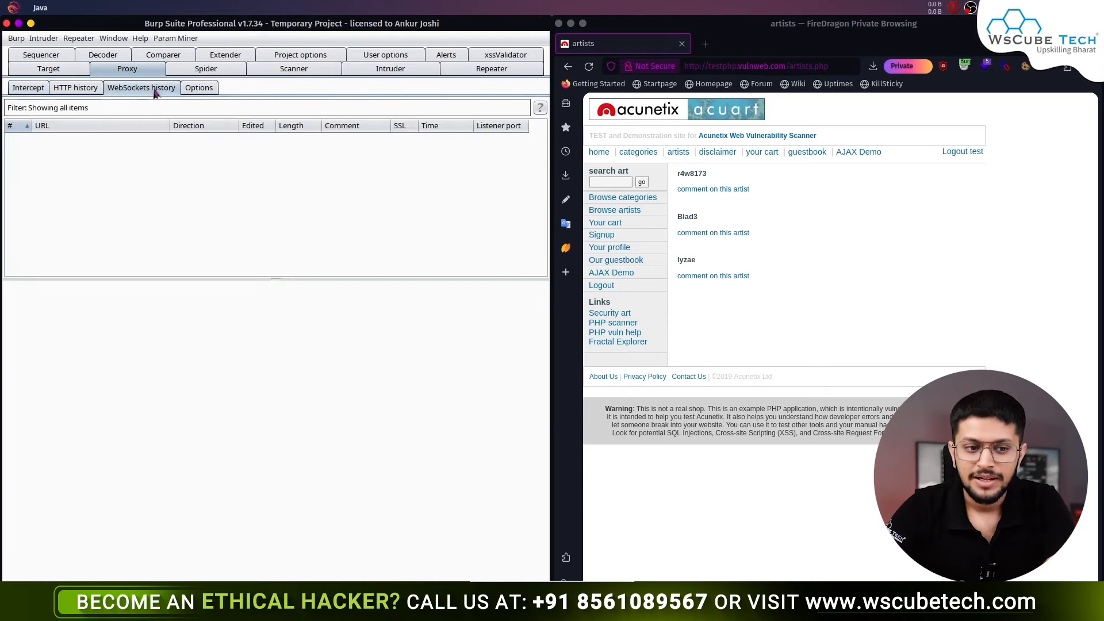
- With HTTP history showing, log in on testphp.vulnweb.com using the demo credentials and inspect the logged POST /userinfo.php
left_click(83, 91)
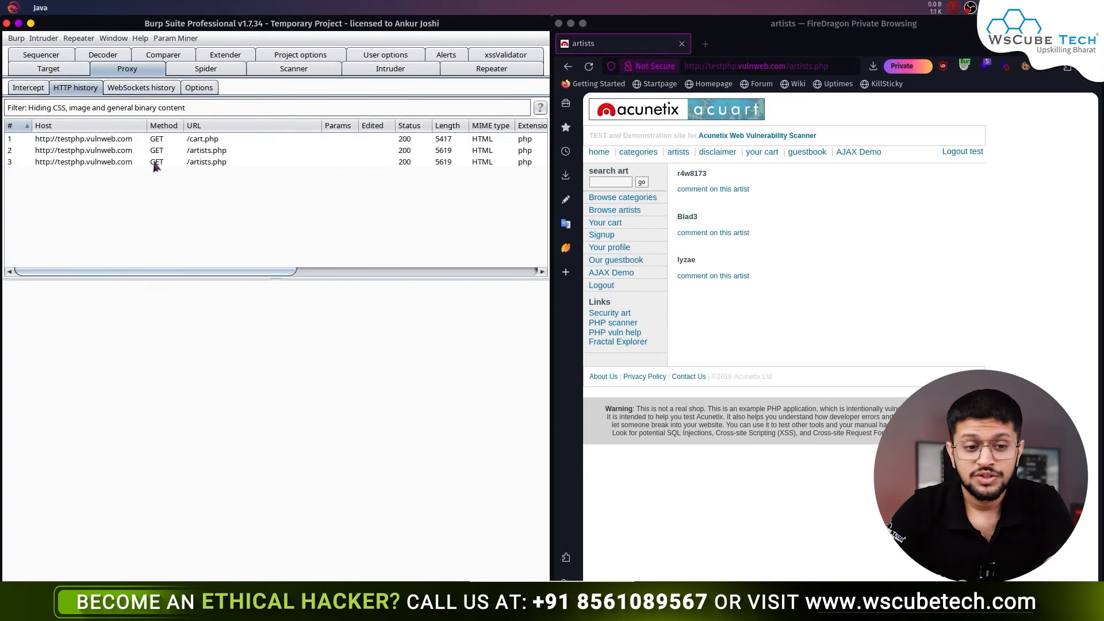
left_click(608, 247)
left_click(753, 196)
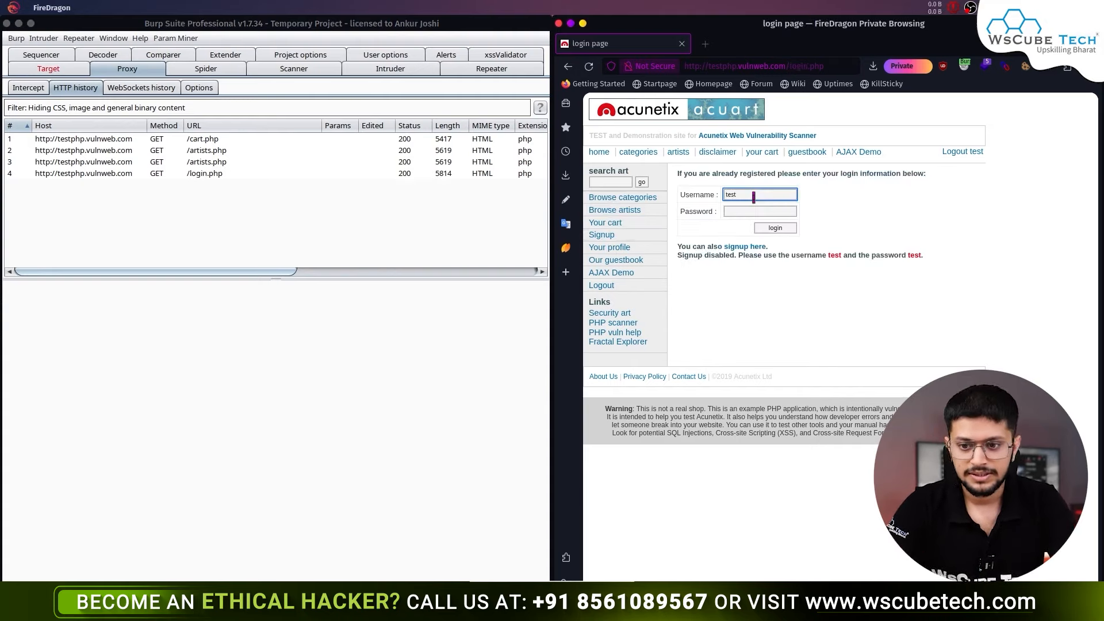
left_click(759, 212)
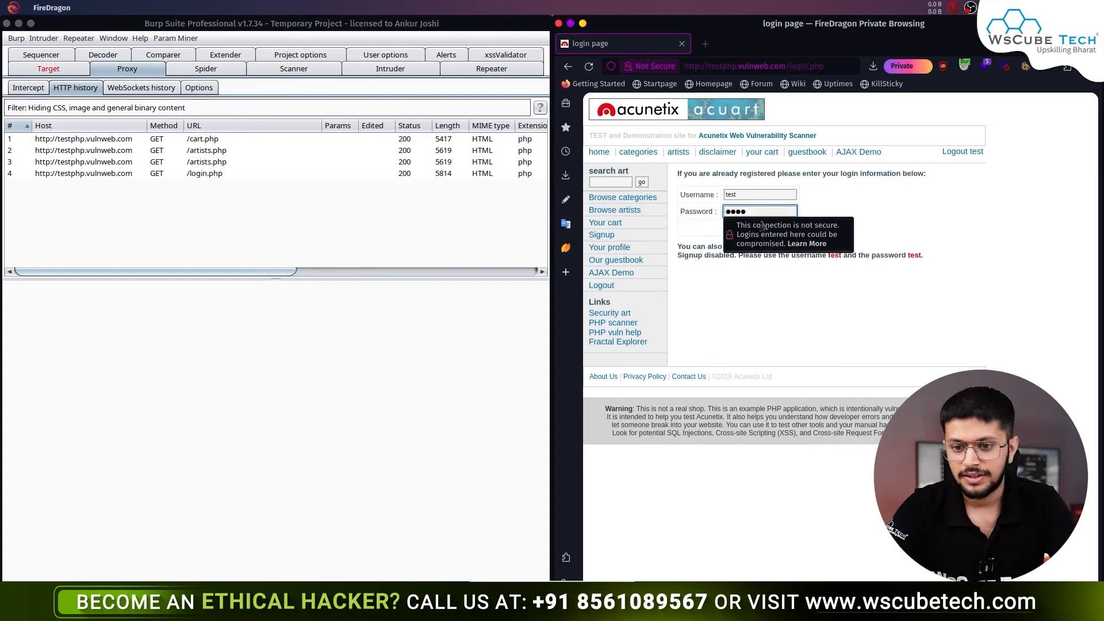
left_click(814, 283)
left_click(916, 220)
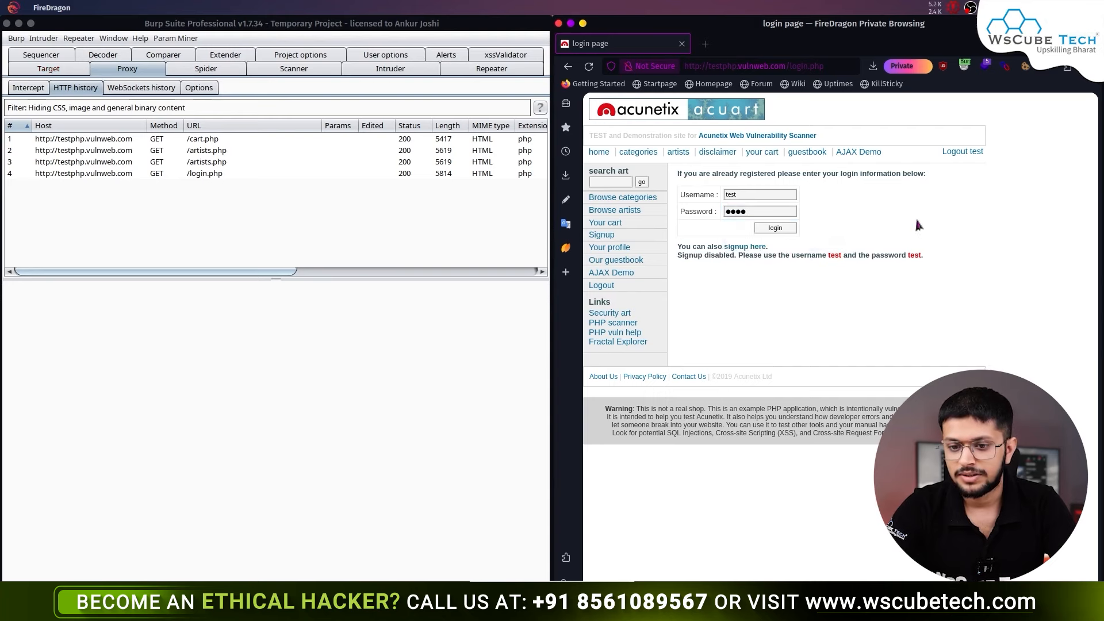
left_click(792, 229)
left_click(285, 204)
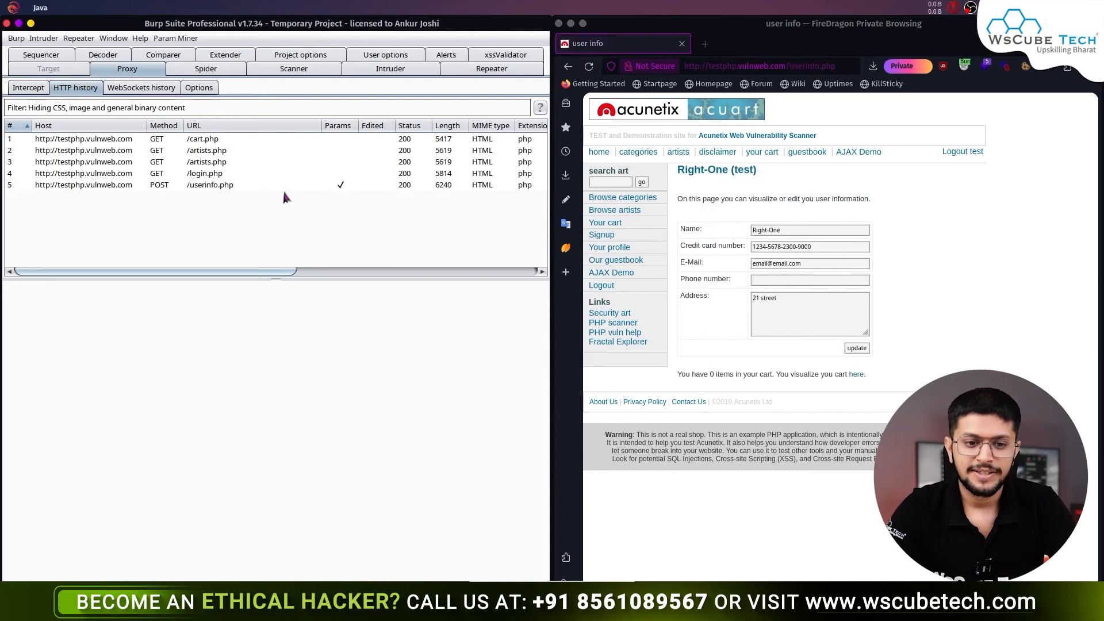
left_click(344, 185)
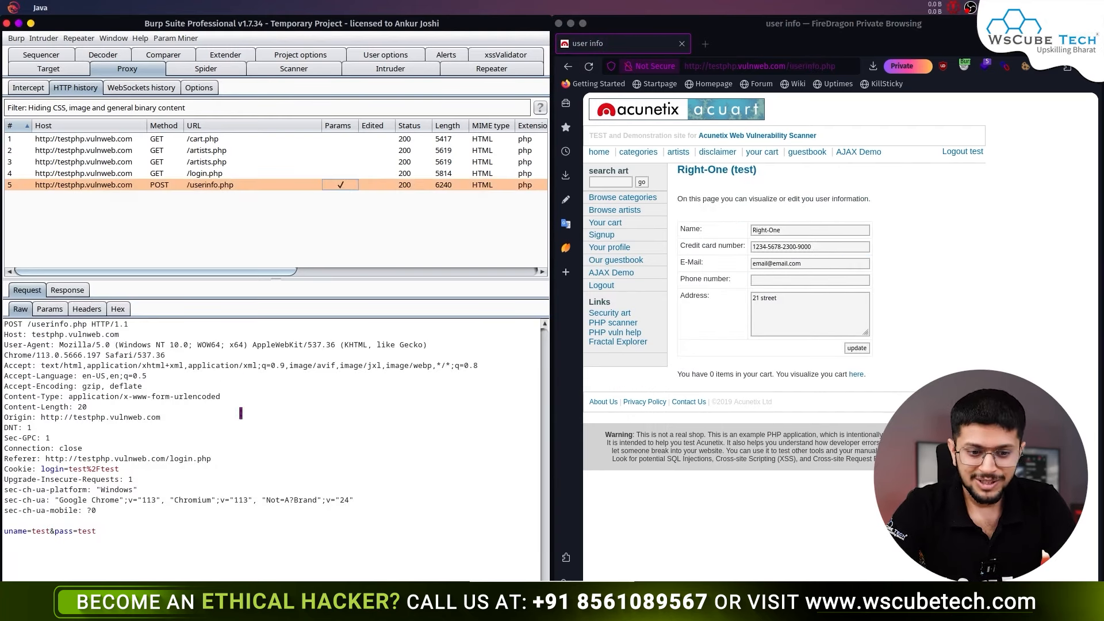
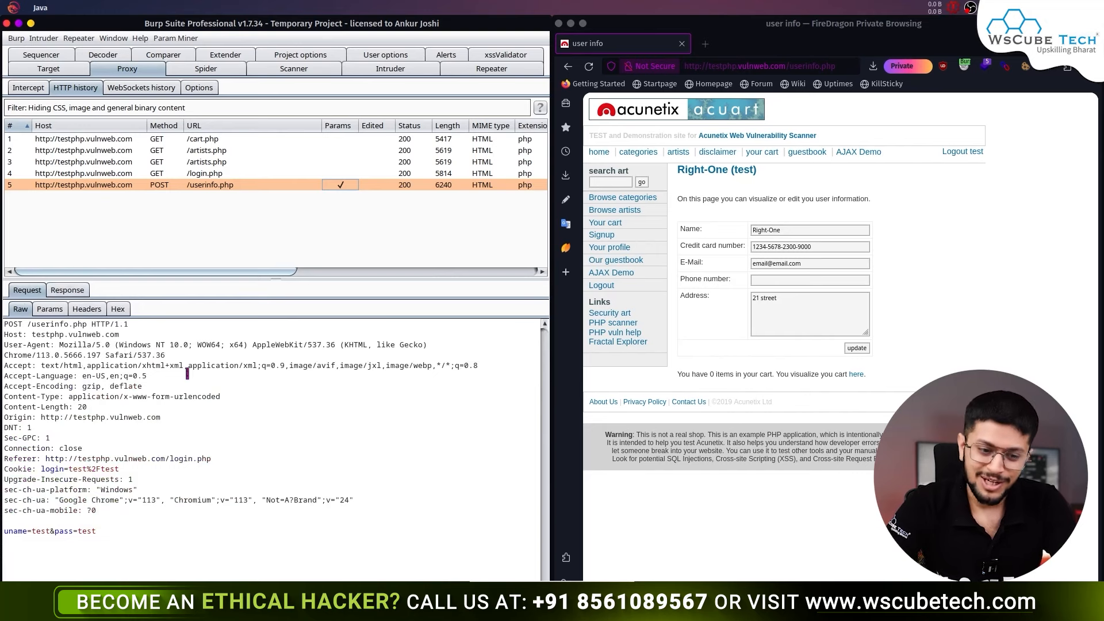
- Send the captured POST /userinfo.php login request from HTTP history to Repeater
right_click(187, 375)
left_click(236, 375)
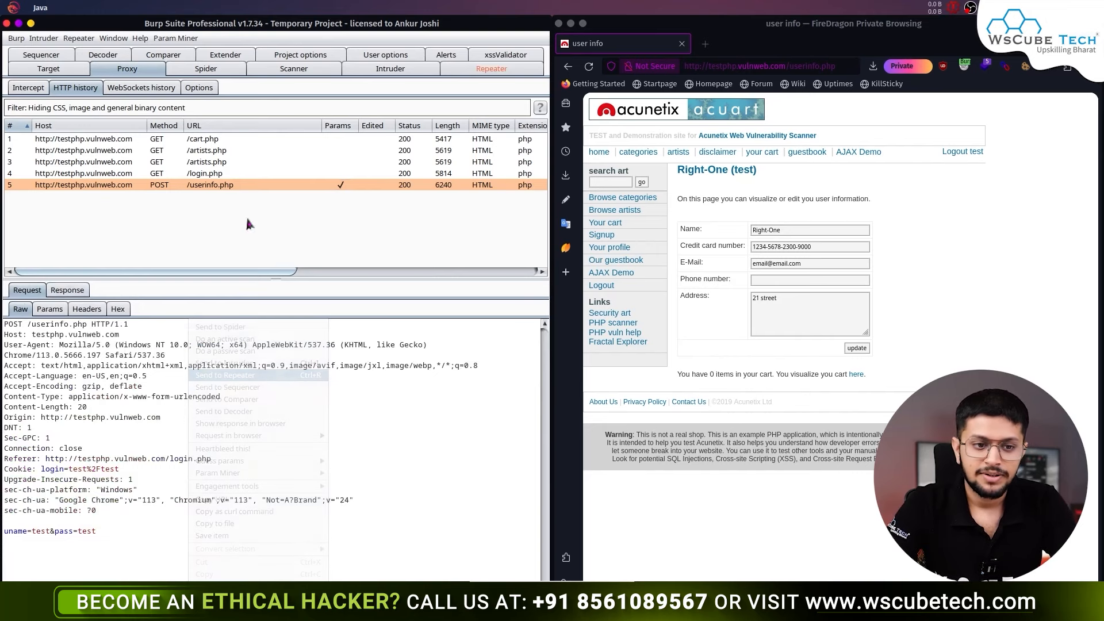
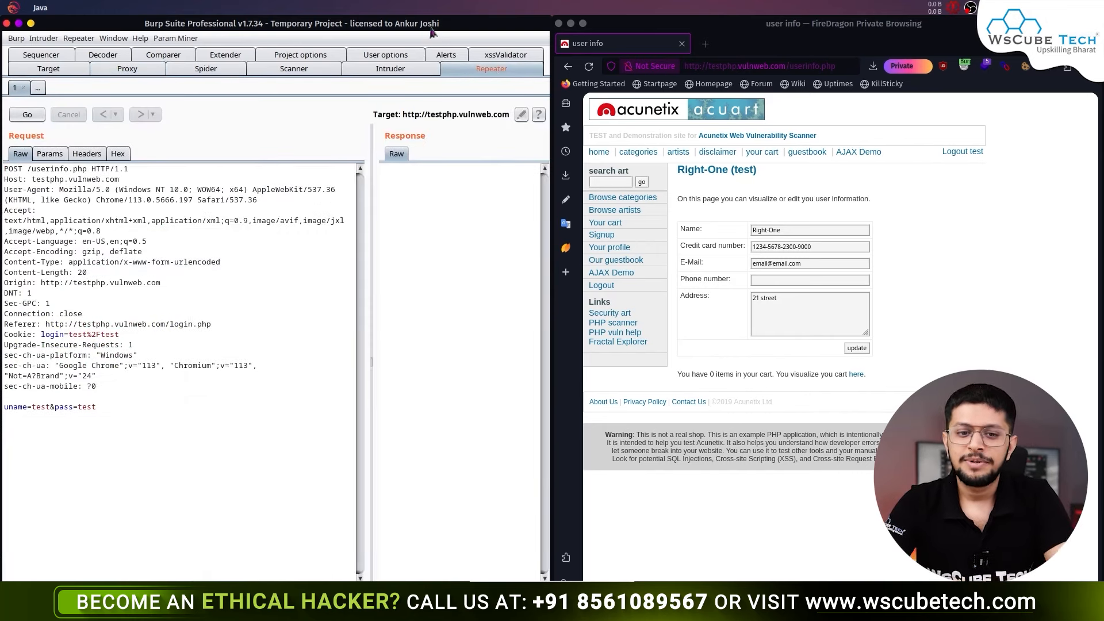
- Maximize the Burp window and widen the request pane showing the POST /userinfo.php login
double_click(432, 33)
left_click_drag(370, 228, 413, 224)
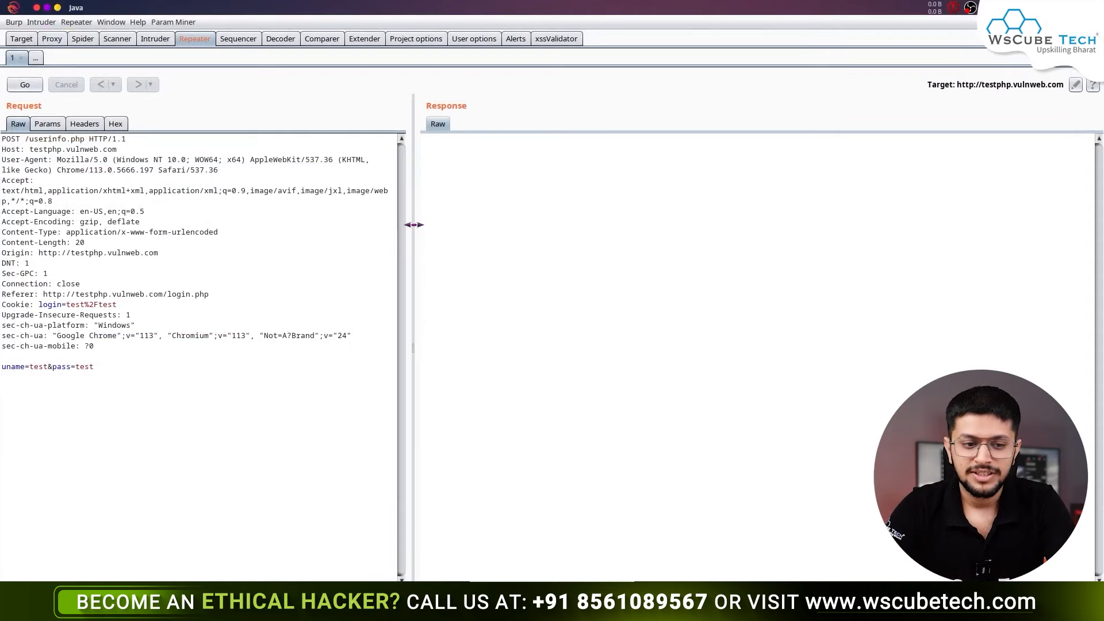
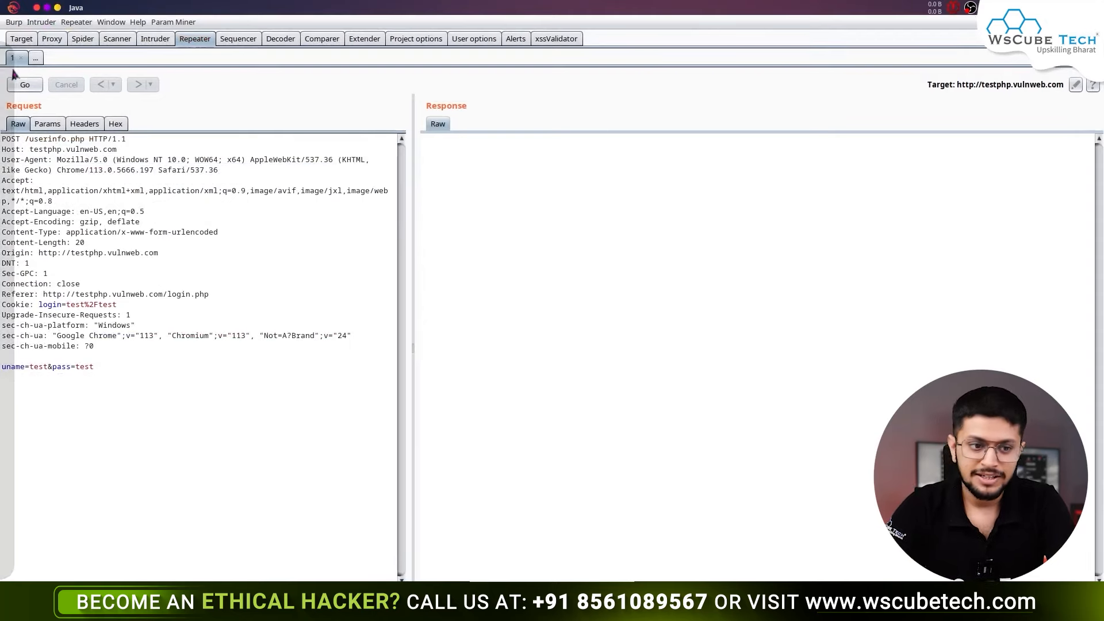
- Send the POST /userinfo.php login request and check the 200 OK response's phone field payload
left_click(31, 85)
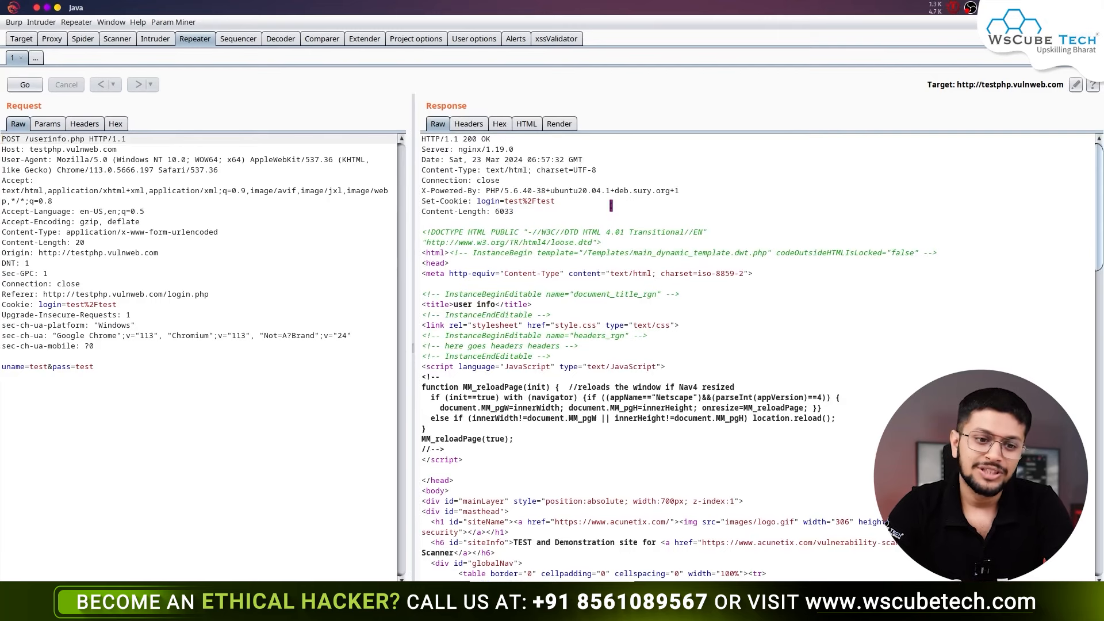
scroll(556, 325, "down", 15)
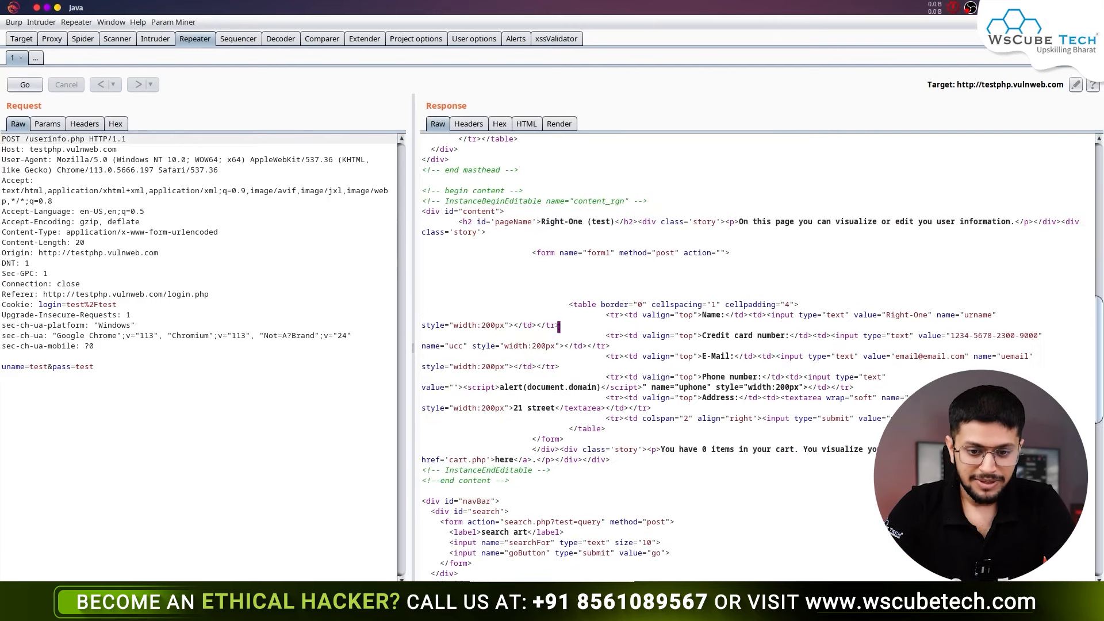
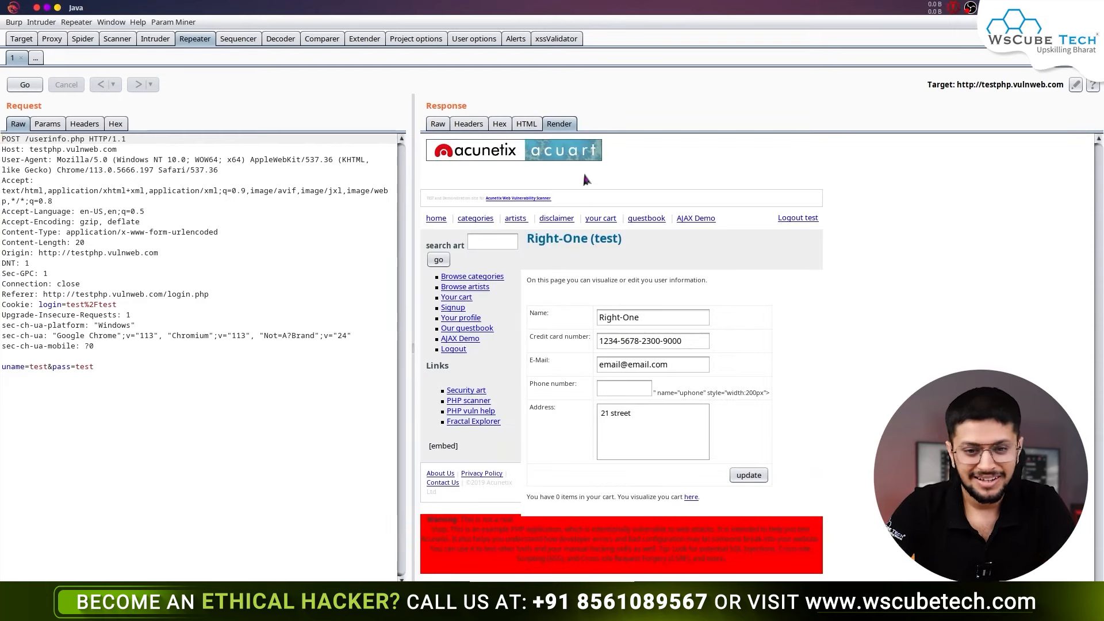
- Switch the /userinfo.php response to its Raw HTML view to inspect the stored script payload
left_click(436, 129)
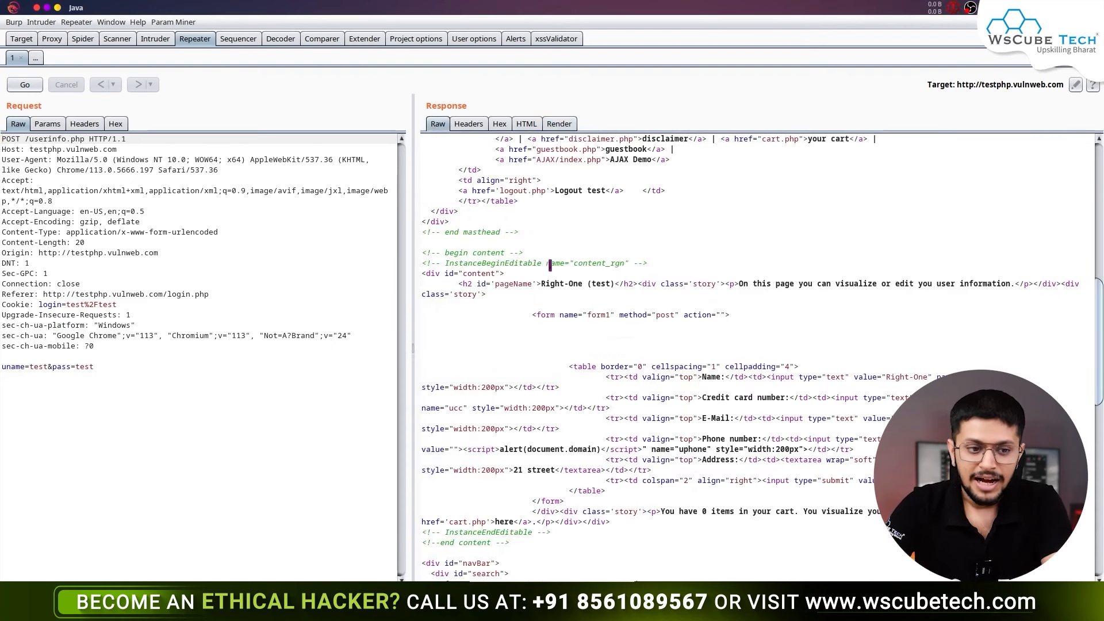
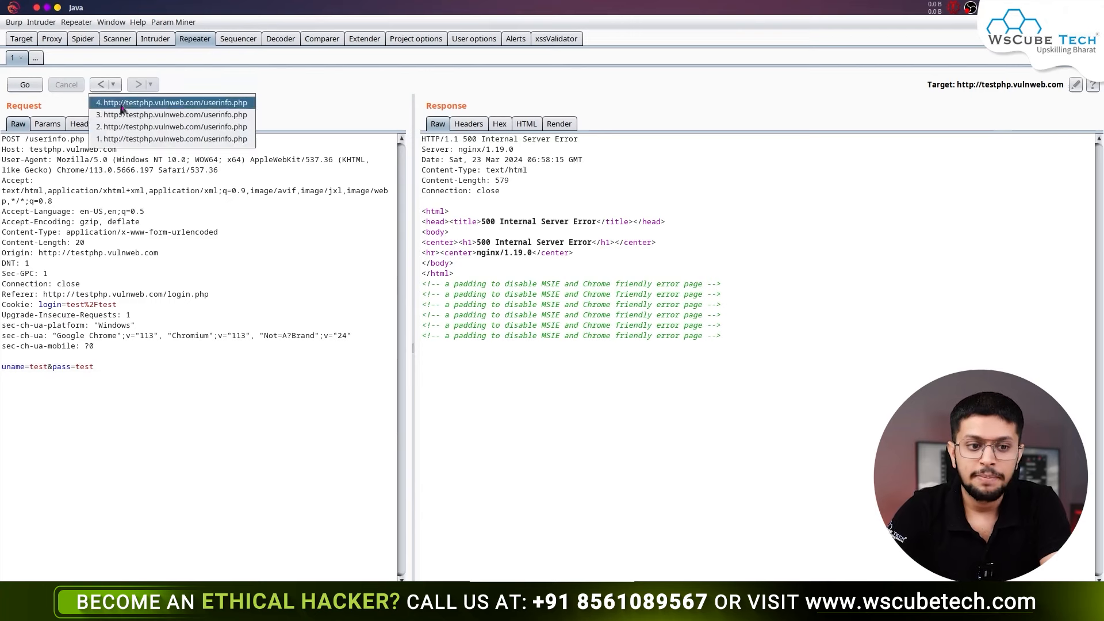
- Load history entry 1 in Repeater to view the earlier 200 OK /userinfo.php response
left_click(142, 140)
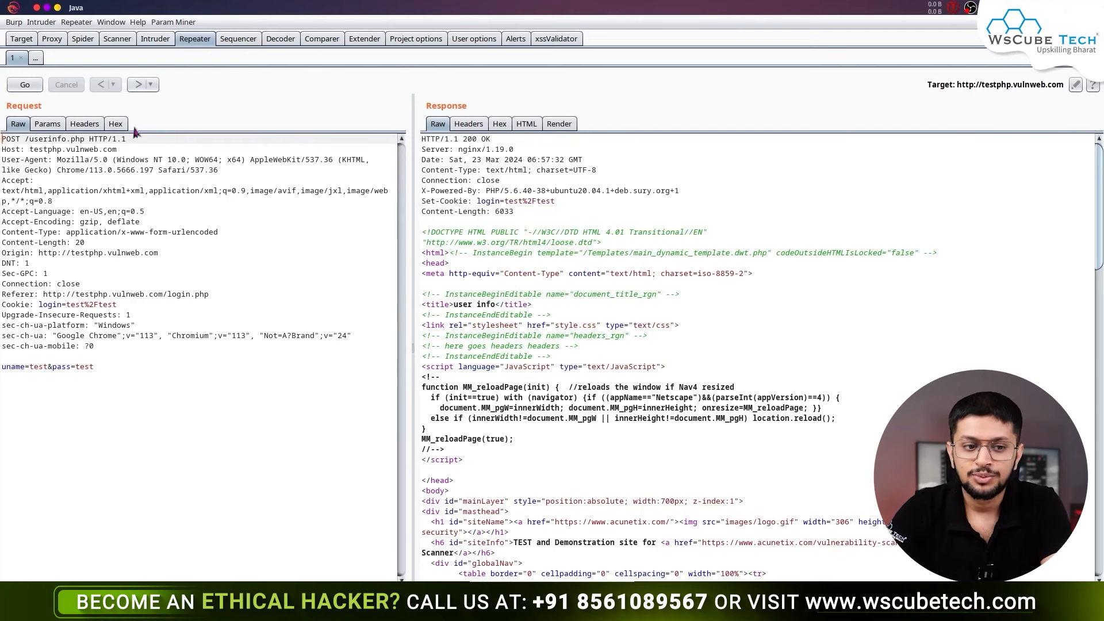
scroll(625, 295, "down", 7)
scroll(636, 311, "up", 7)
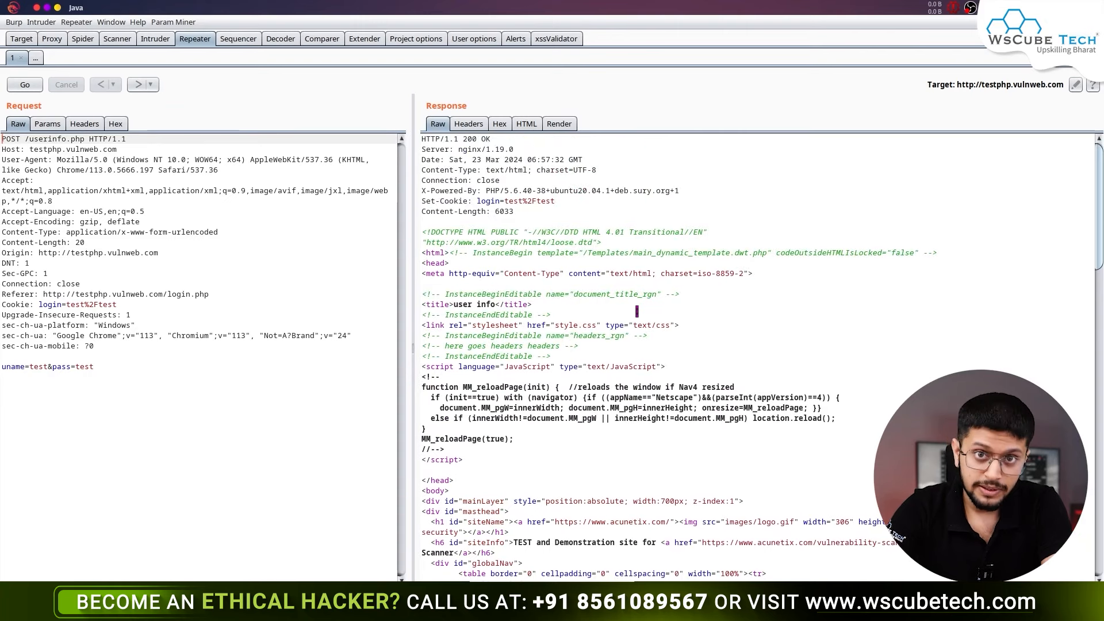
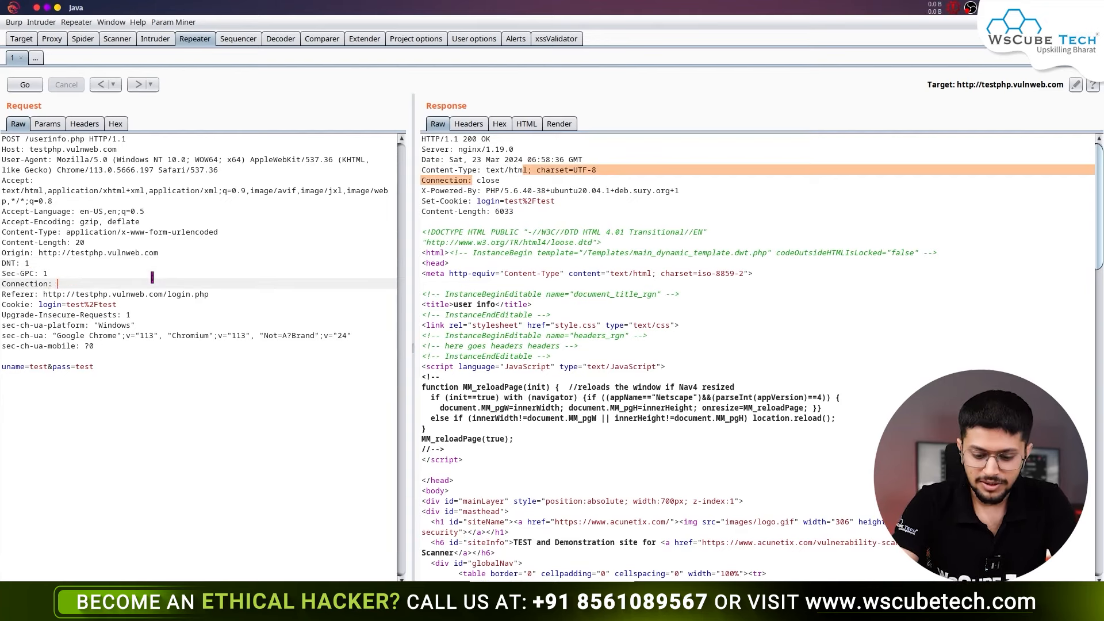
- Resend the Repeater request with Connection: open, check the keep-alive response, then go to Proxy
type("ope")
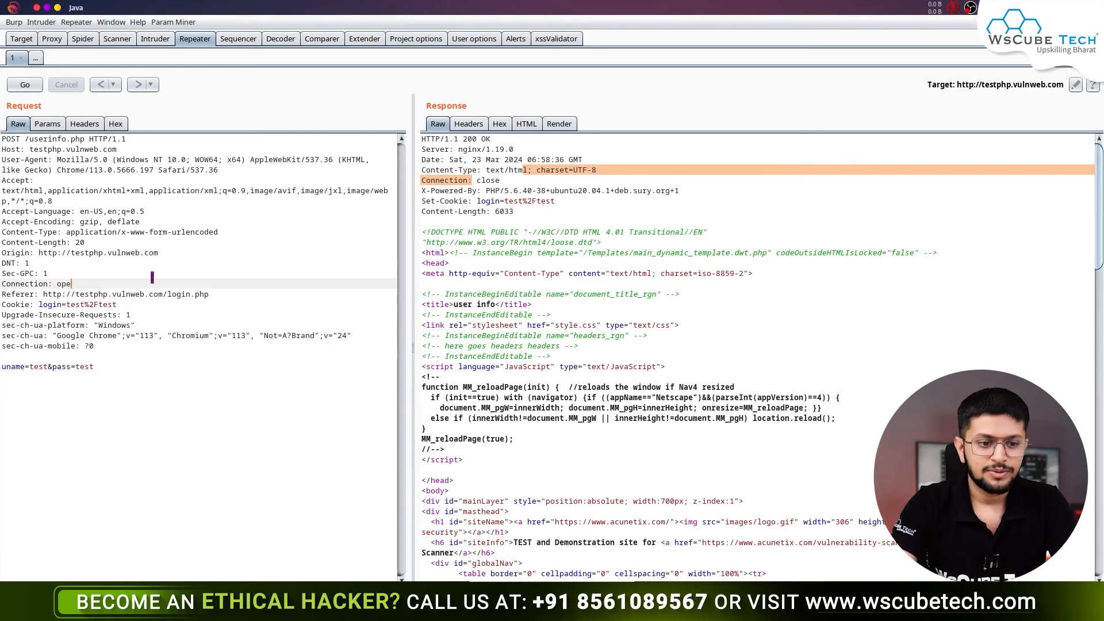
type("n")
left_click(29, 88)
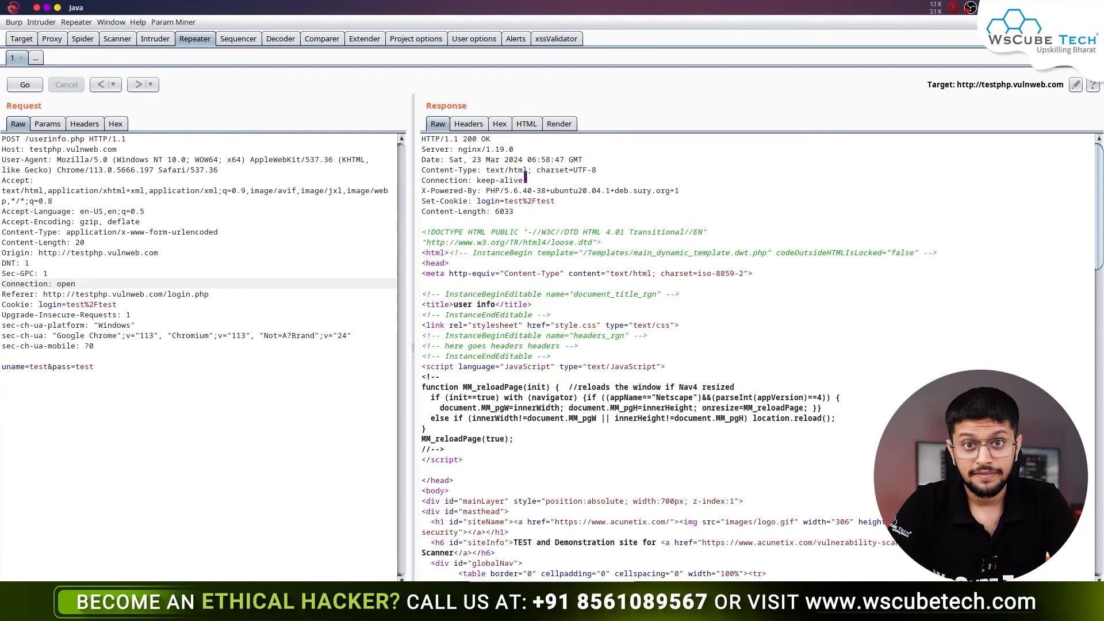
left_click_drag(525, 179, 480, 179)
left_click(479, 178)
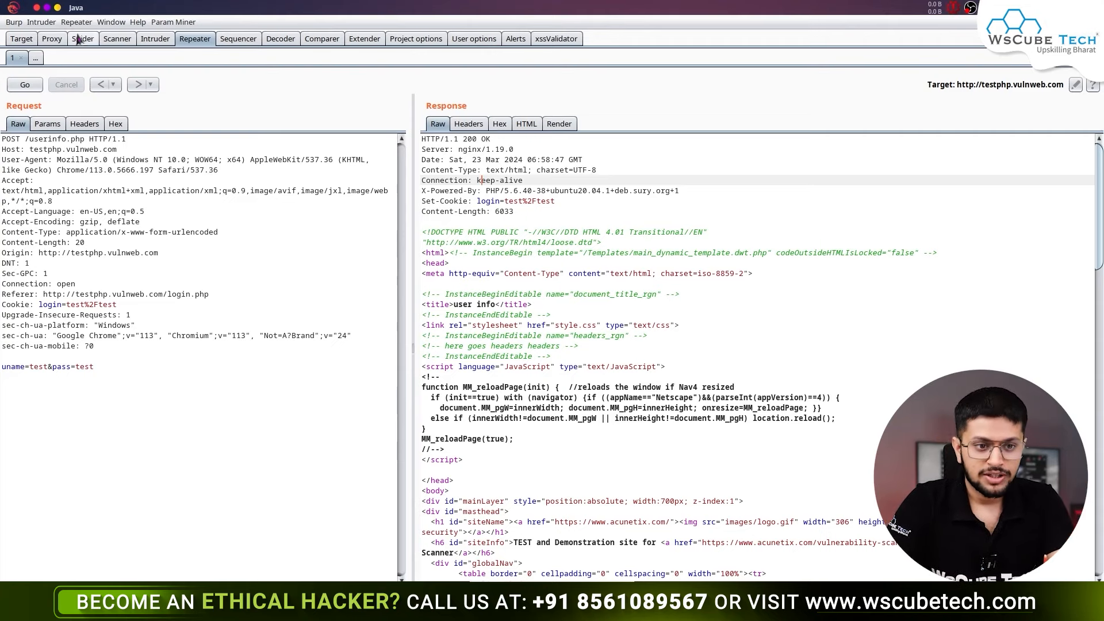
left_click(53, 39)
- Snap Burp left, turn interception on, and capture the browser's POST /userinfo.php update submission
left_click(26, 57)
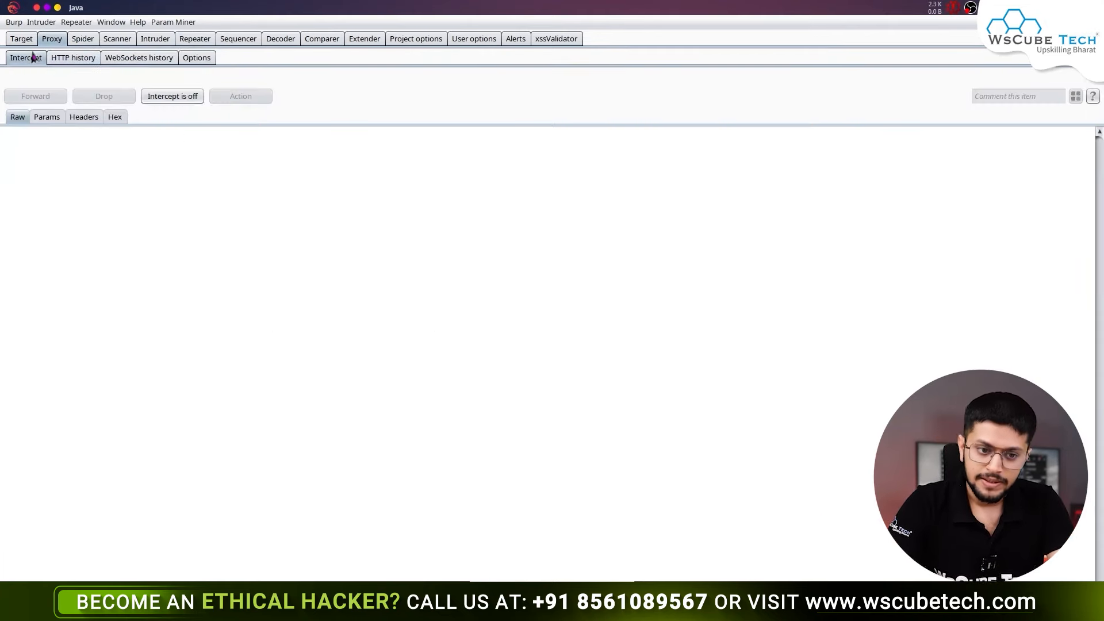
key("super+Left")
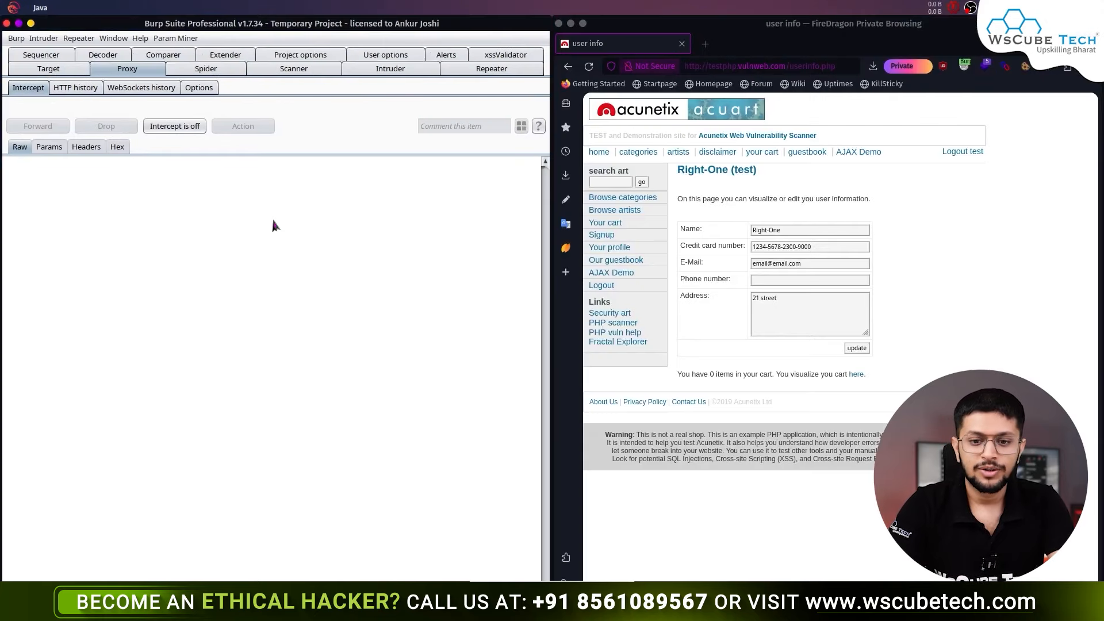
left_click(197, 130)
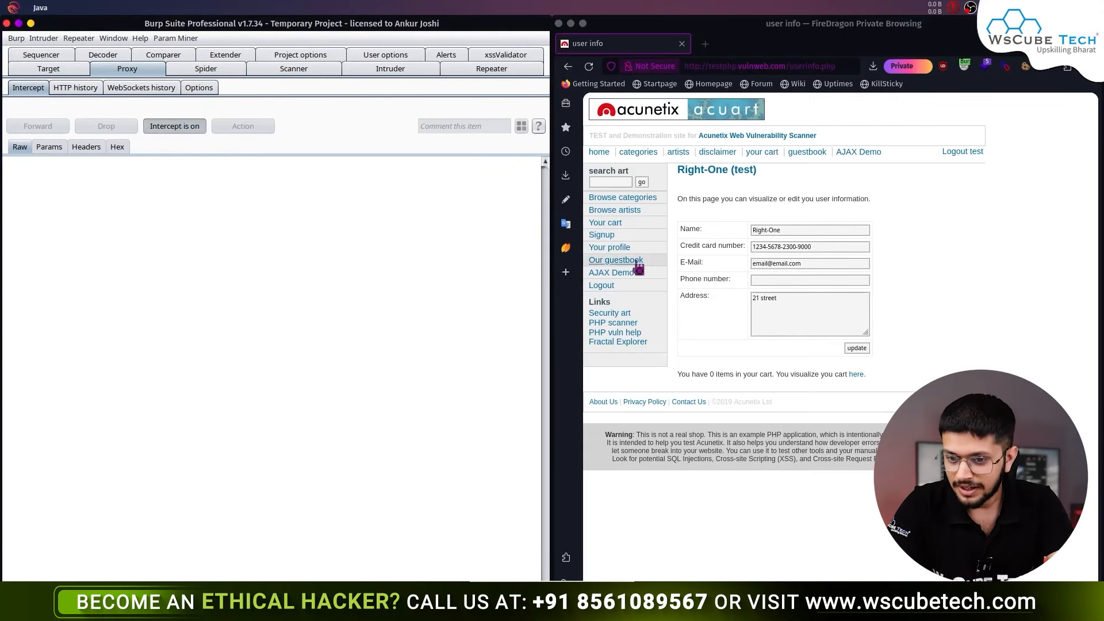
left_click(856, 348)
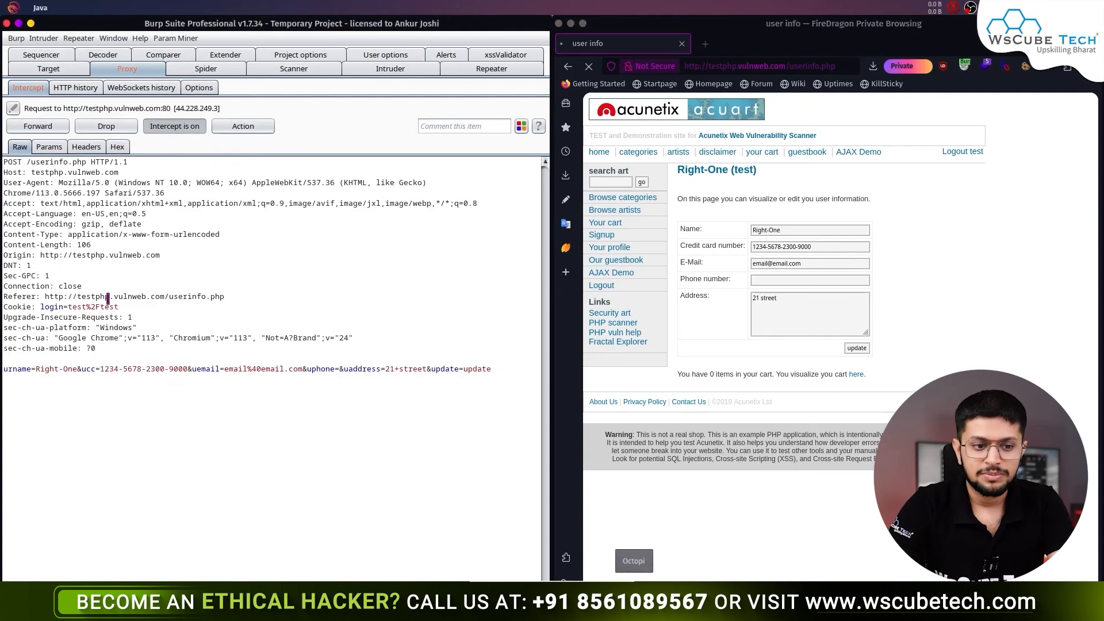
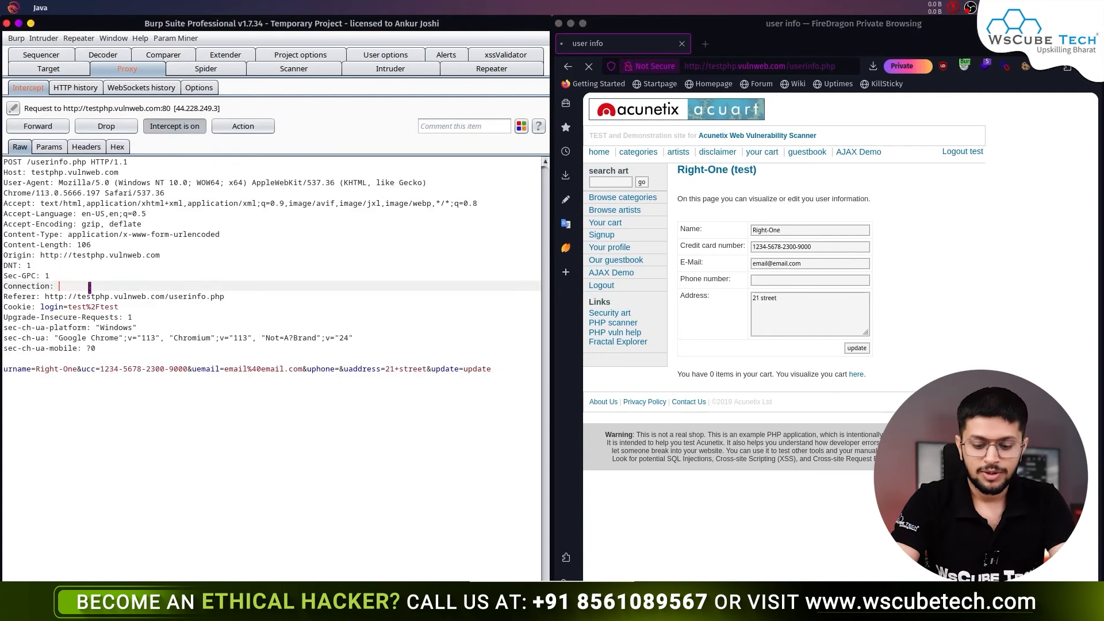
- On the held POST /userinfo.php request, reach Do intercept > Response to this request
right_click(146, 264)
mouse_move(221, 522)
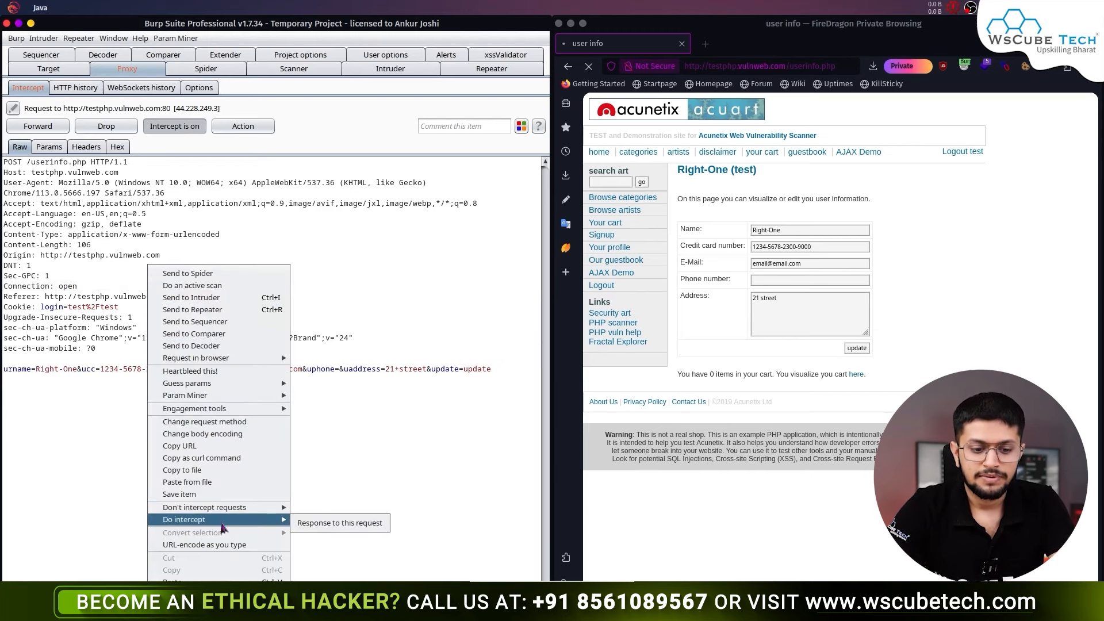
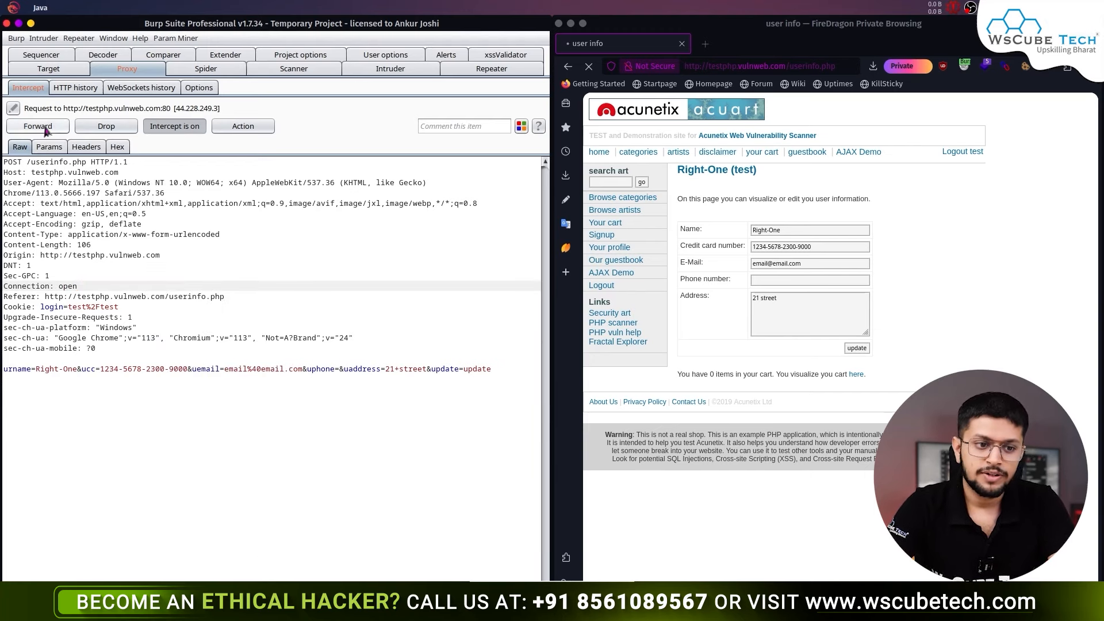
- Forward the userinfo.php POST and the Netcraft requests to reach its 500 response, then turn intercept off
left_click(46, 129)
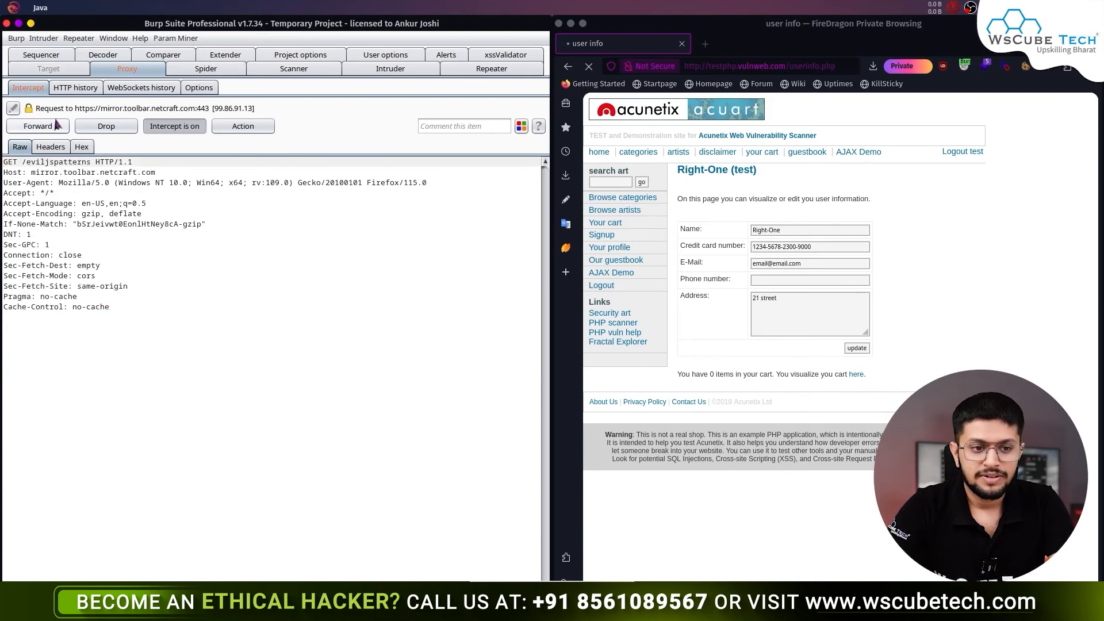
left_click(57, 126)
left_click(55, 127)
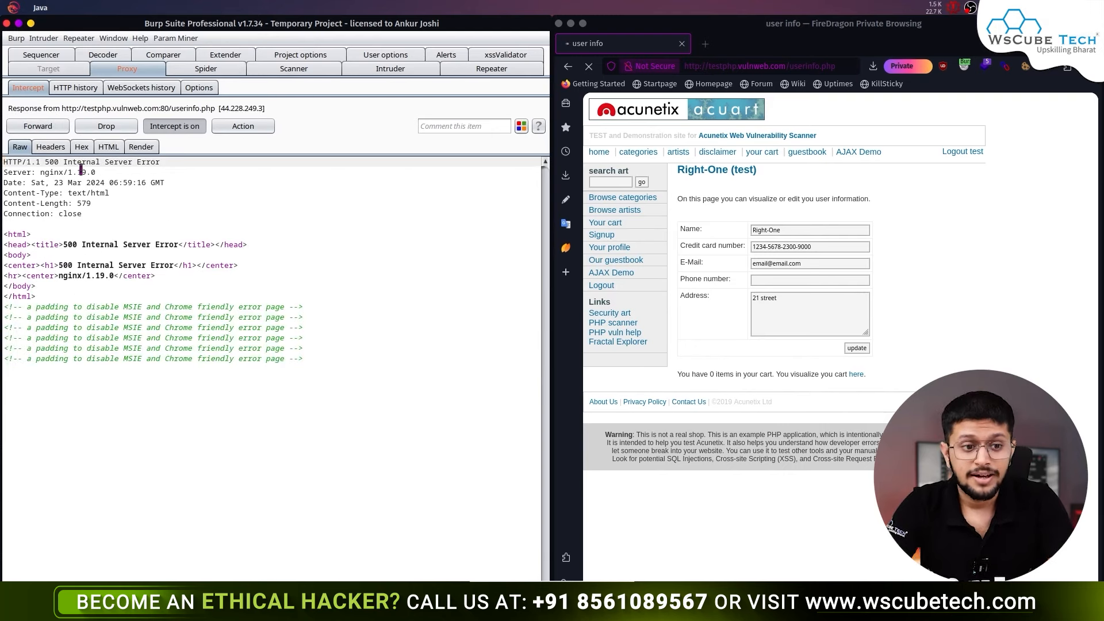
left_click(184, 129)
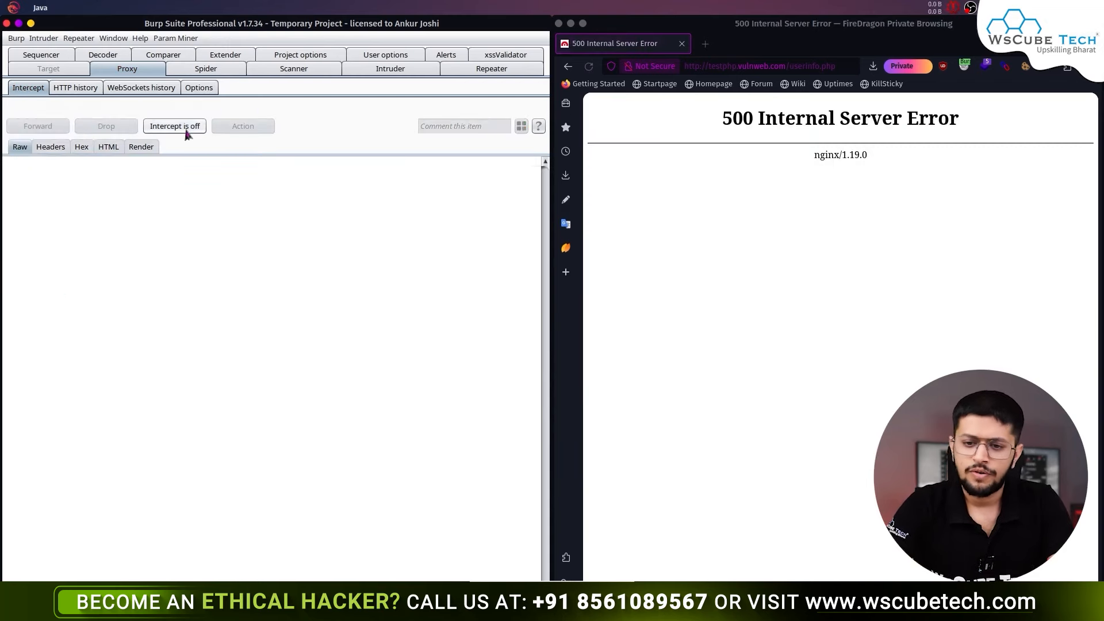